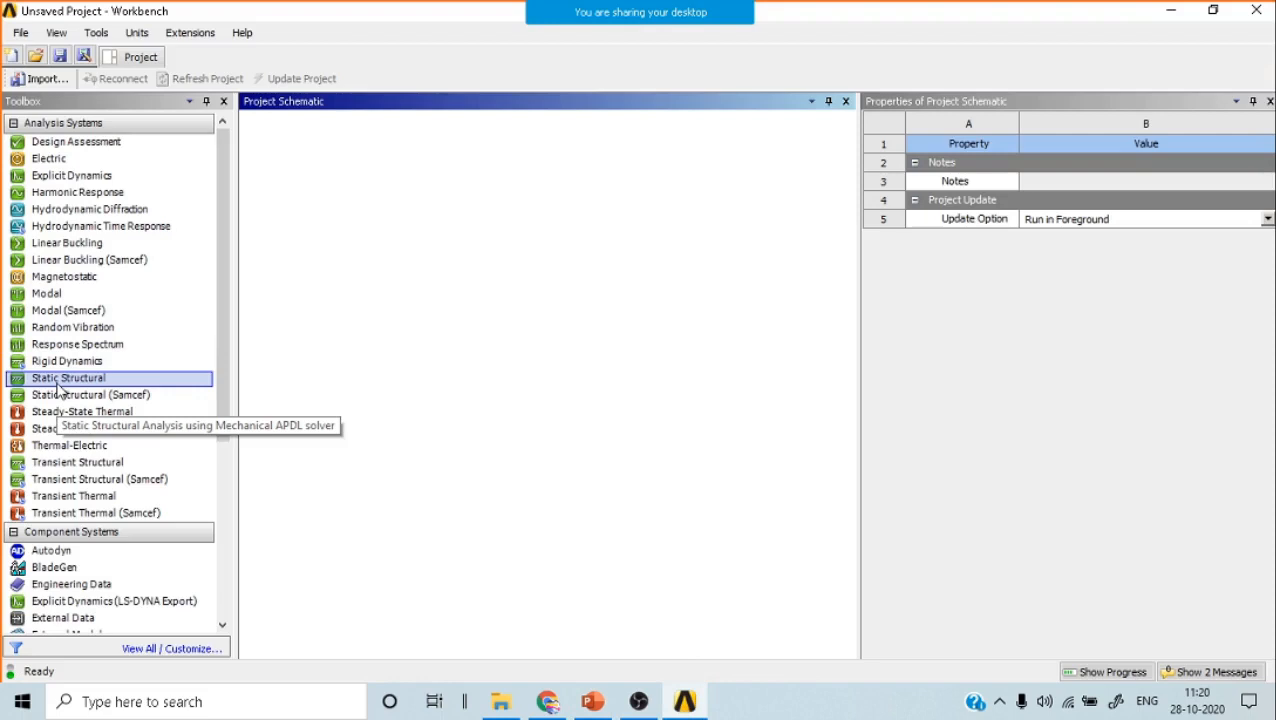
Add a standalone Static Structural system to the project schematic and open its Engineering Data for editing.
left_click_drag(57, 388, 383, 224)
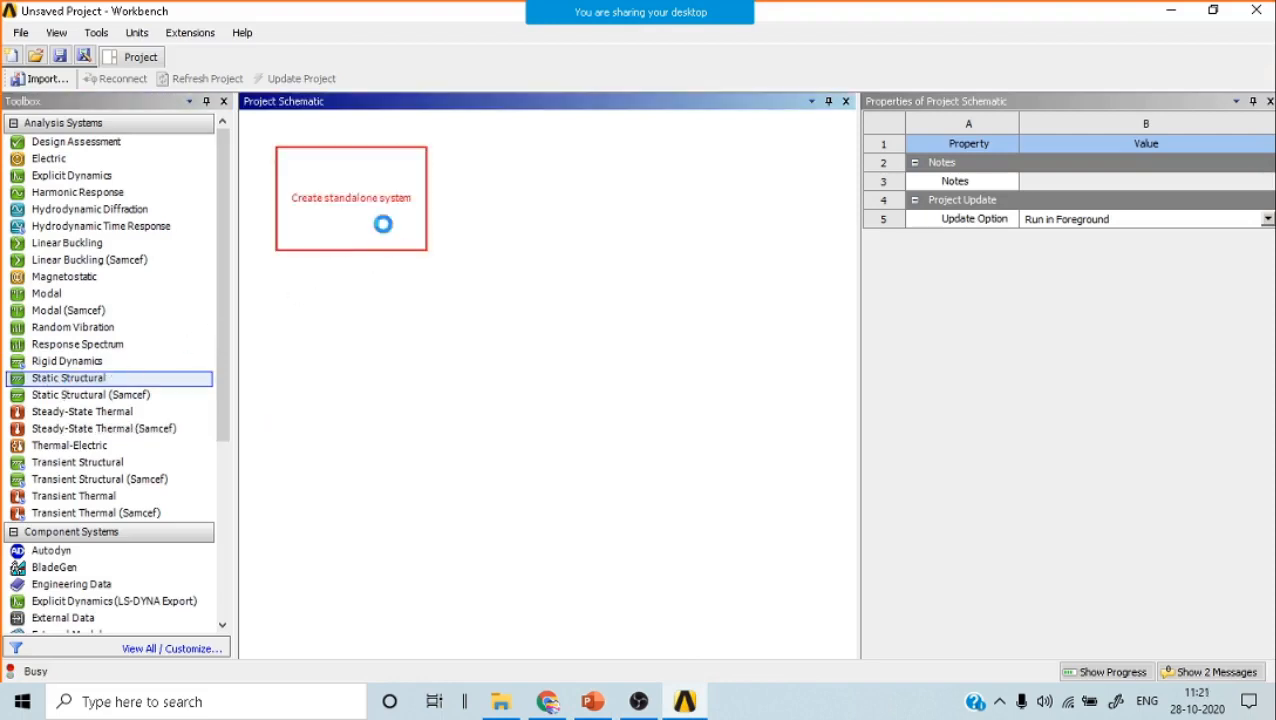
left_click(431, 473)
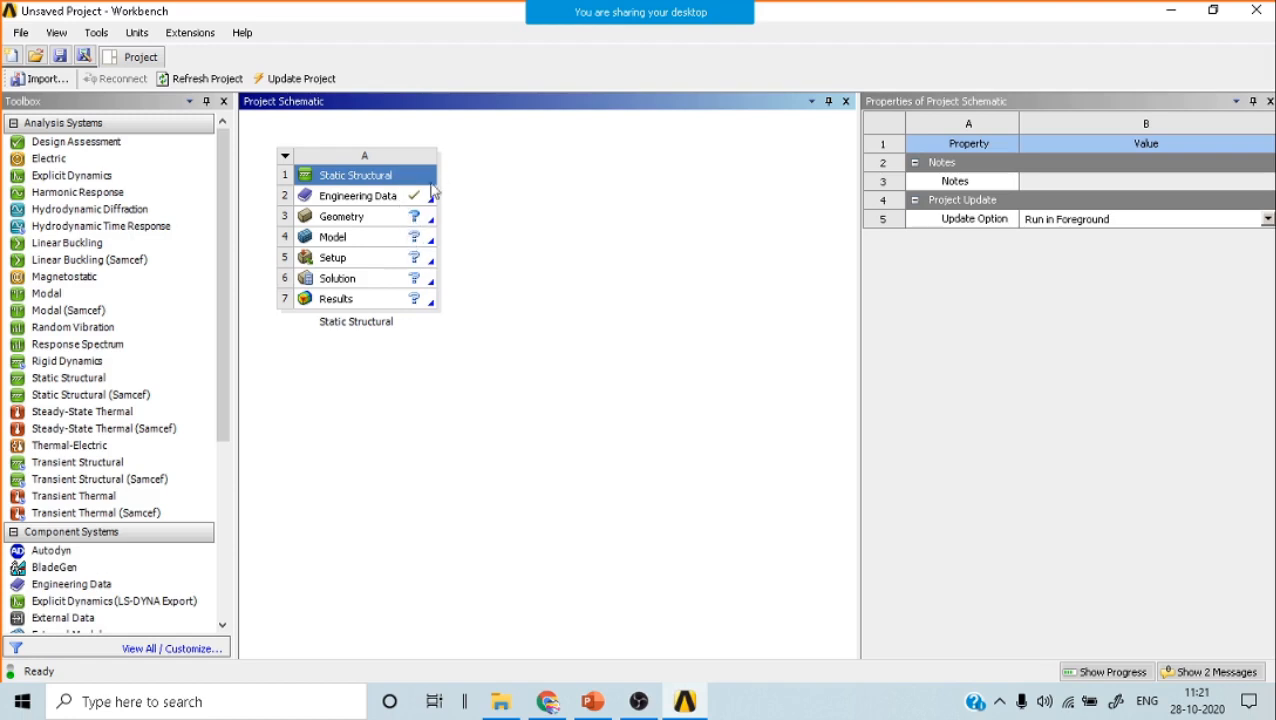
left_click(343, 202)
double_click(343, 199)
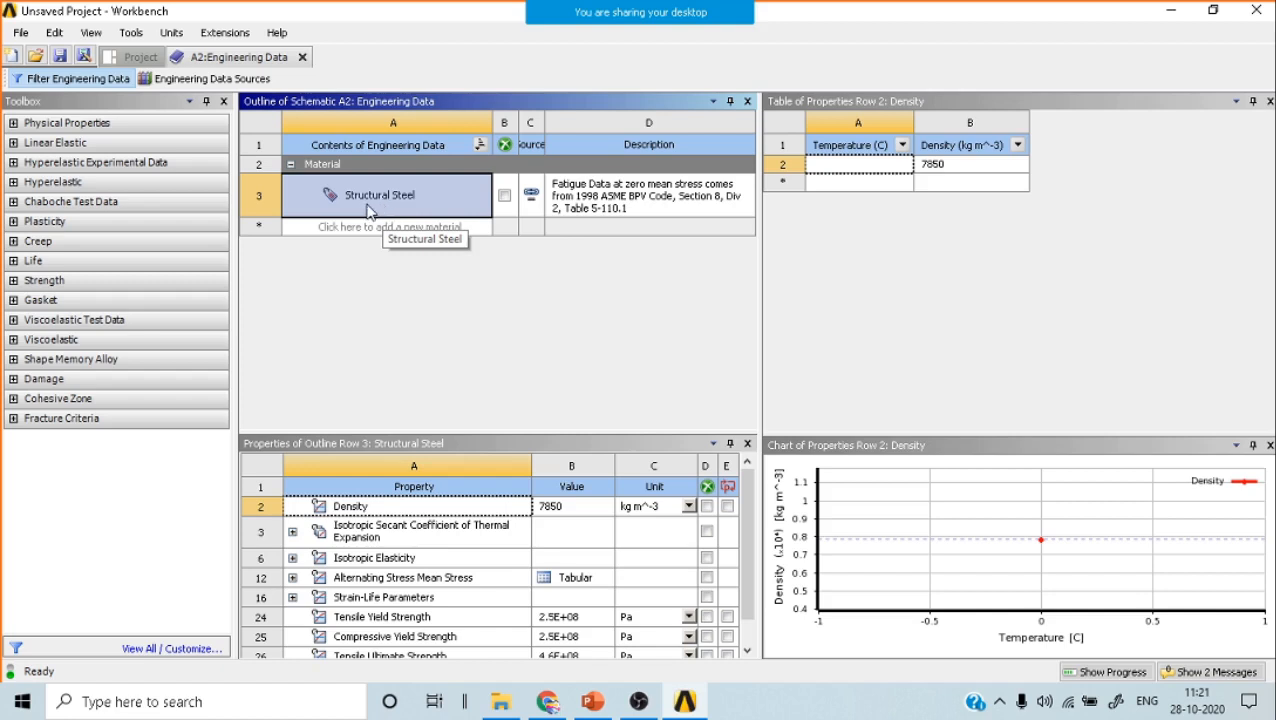
Examine the Structural Steel entry and the options for adding a new material in the Engineering Data outline.
left_click(380, 200)
key("Return")
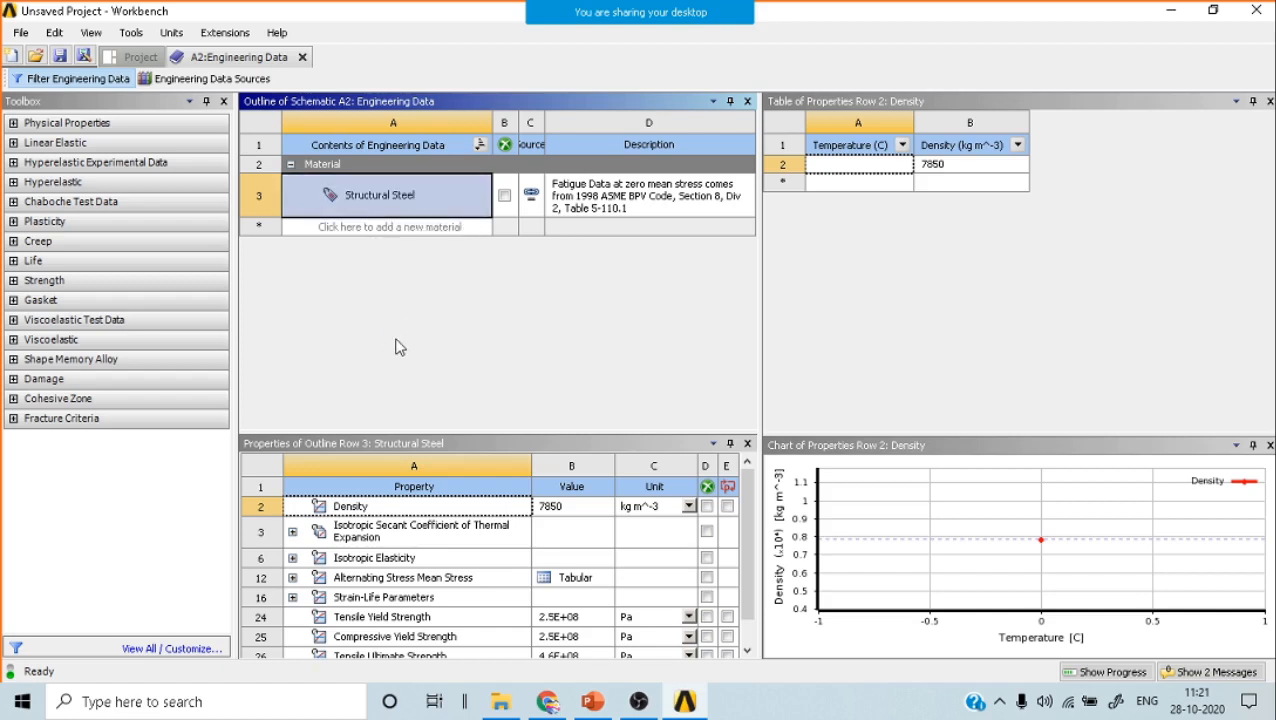
left_click(396, 231)
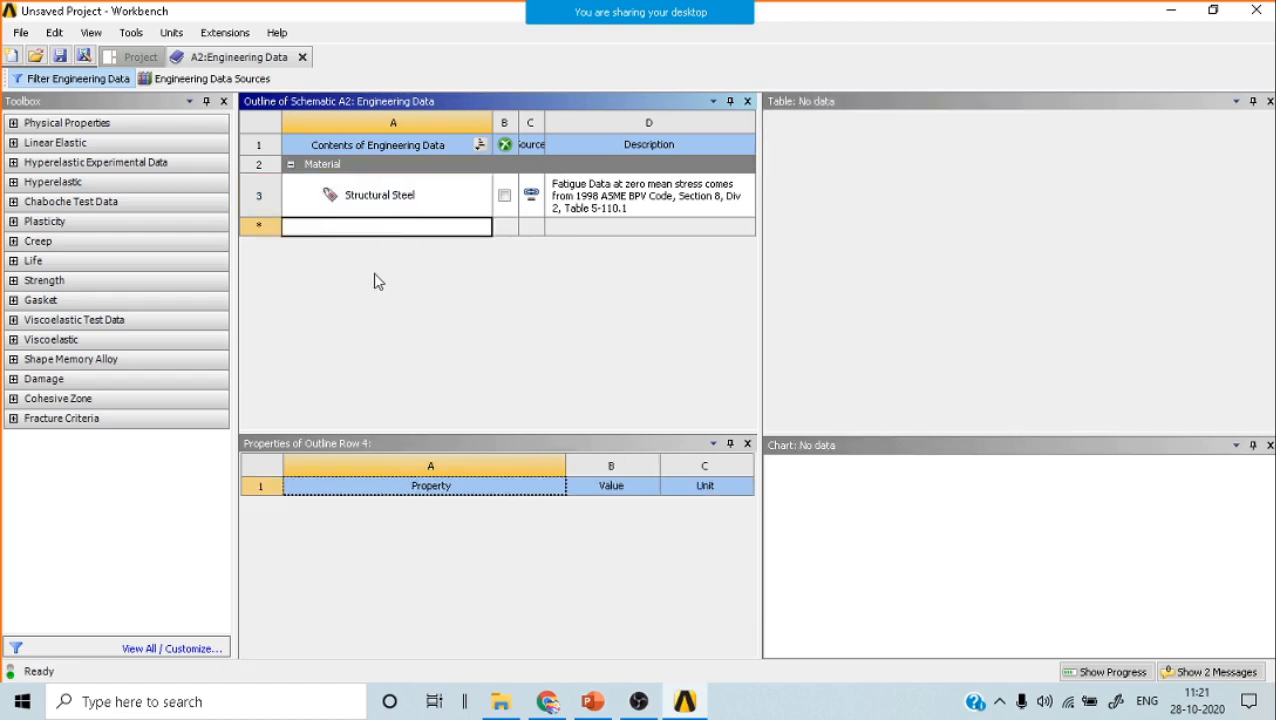
left_click(367, 342)
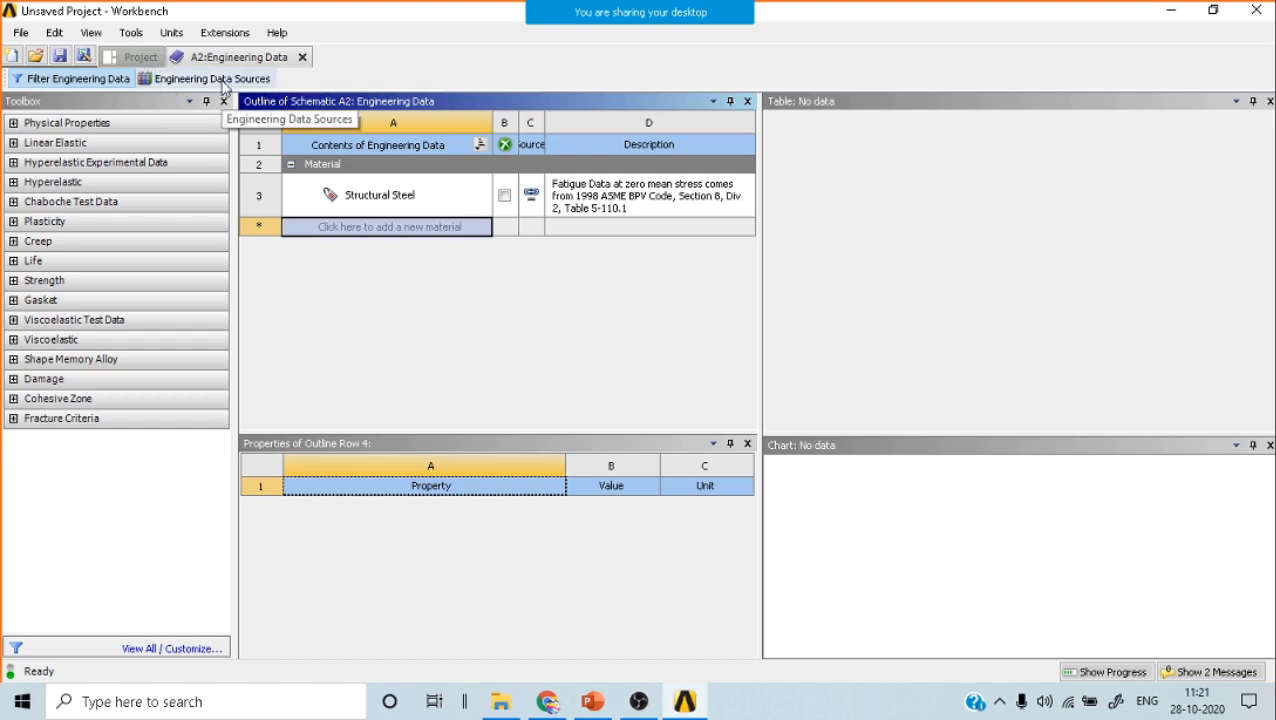
right_click(353, 236)
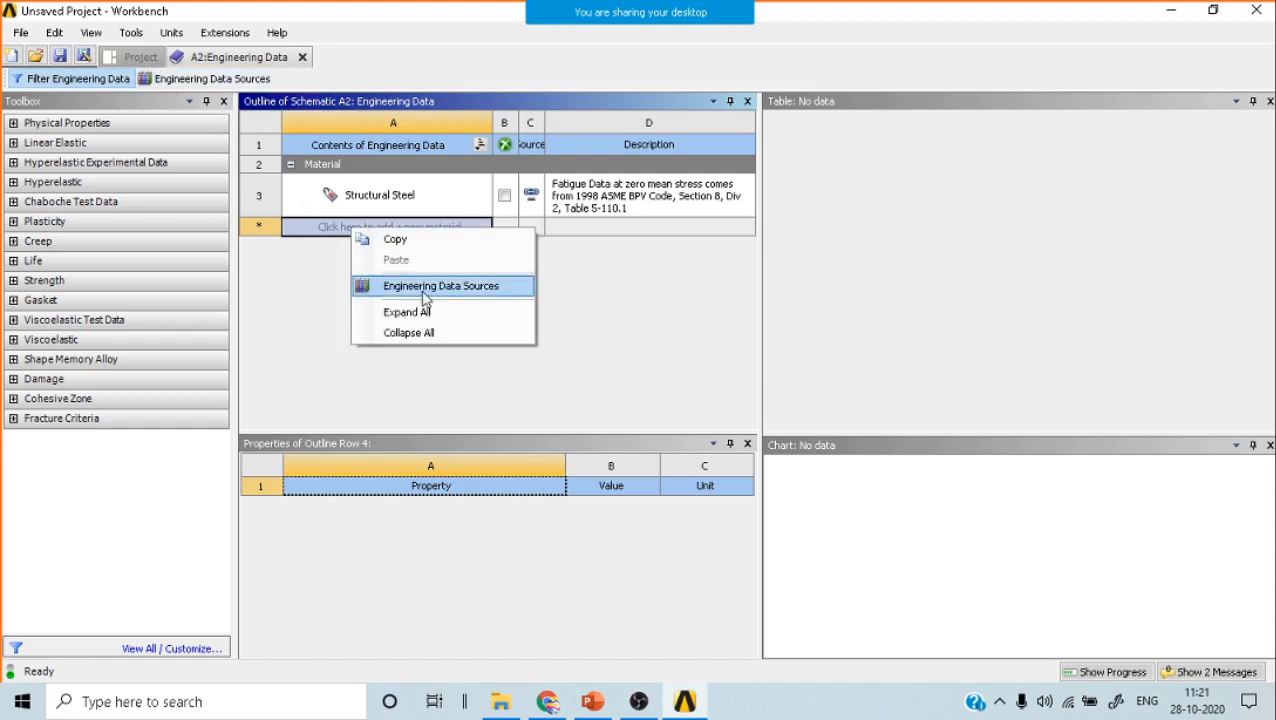
left_click(266, 280)
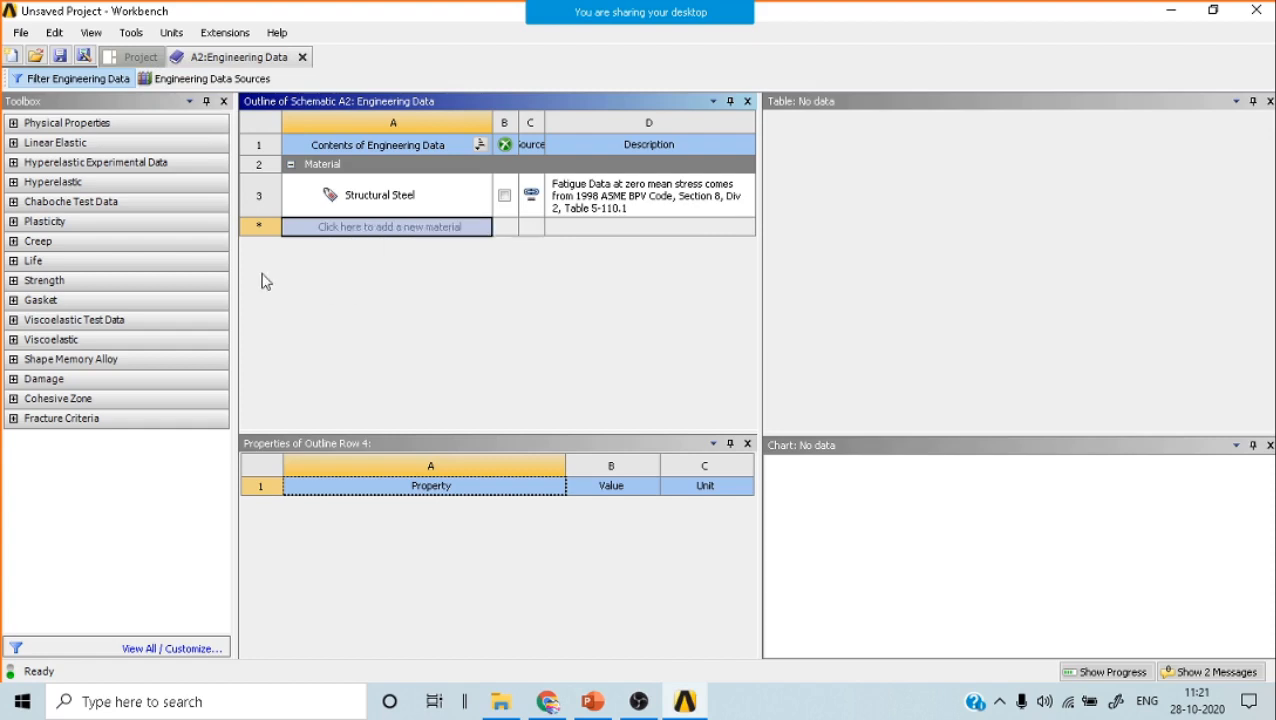
Return to the project schematic and open the Static Structural system's Geometry in DesignModeler.
left_click(126, 57)
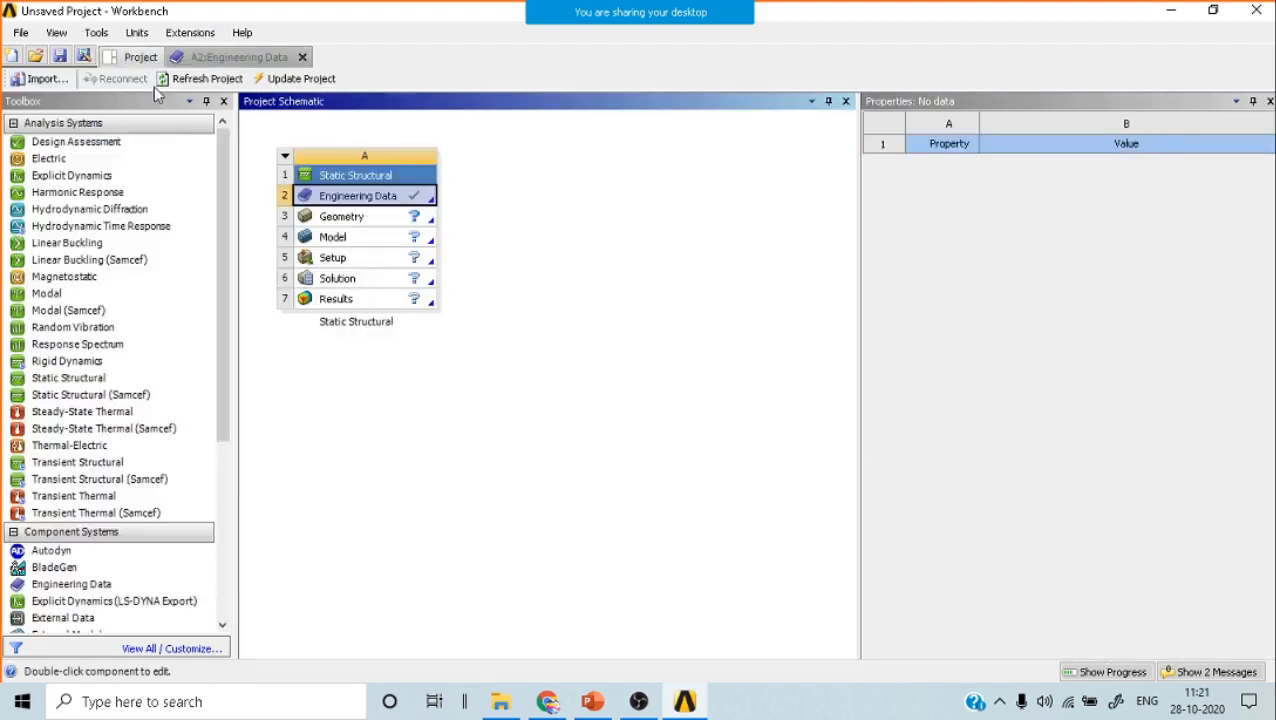
left_click(491, 396)
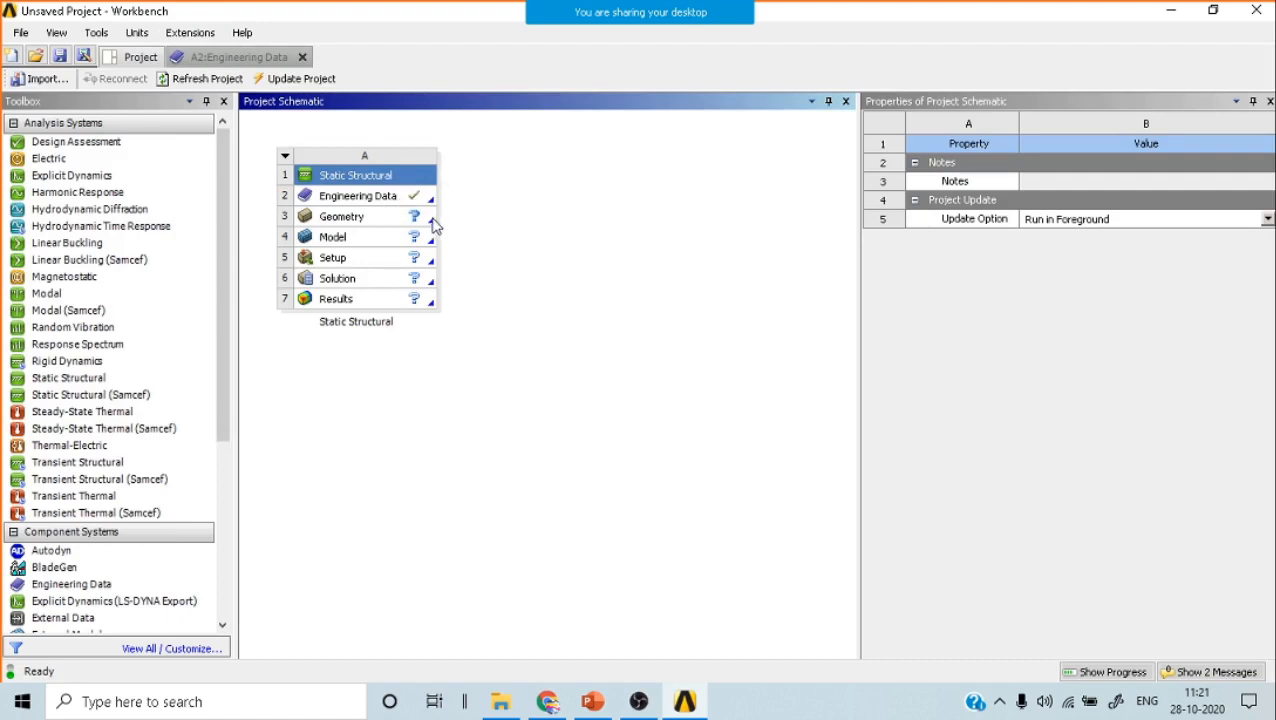
double_click(370, 218)
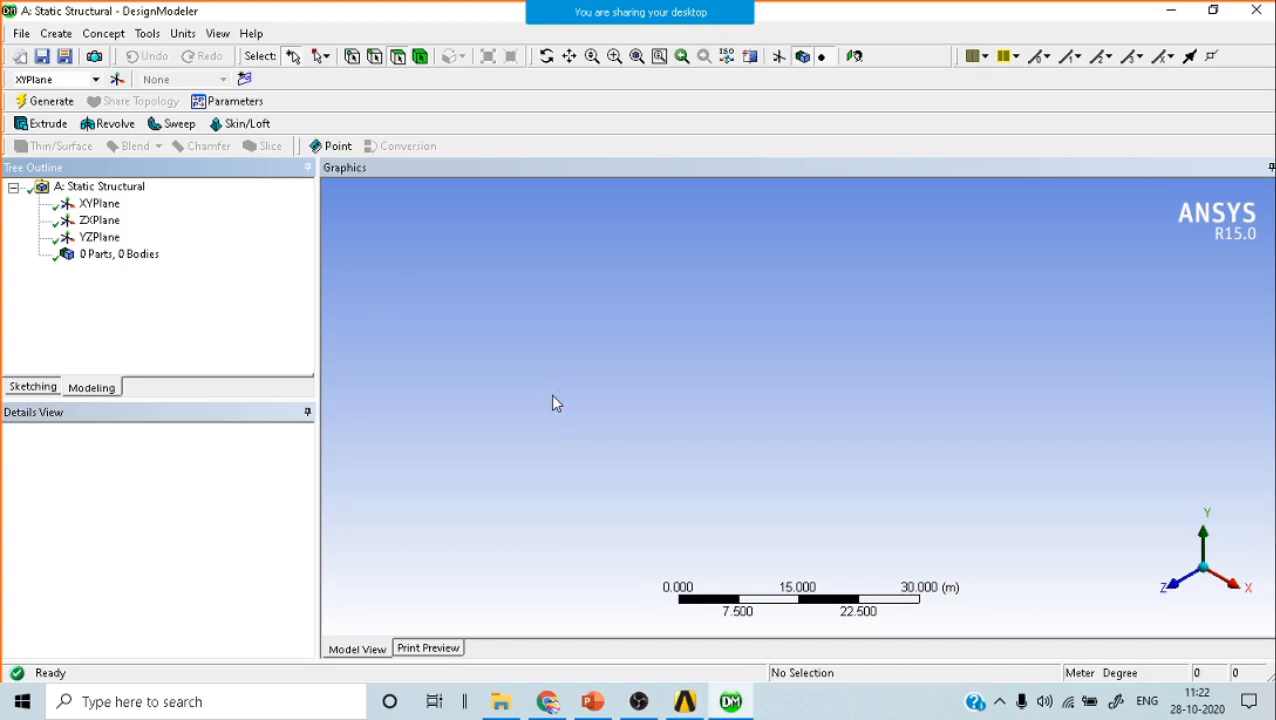
Make XYPlane the active plane and orient the view to look straight at it.
left_click(95, 203)
left_click(92, 221)
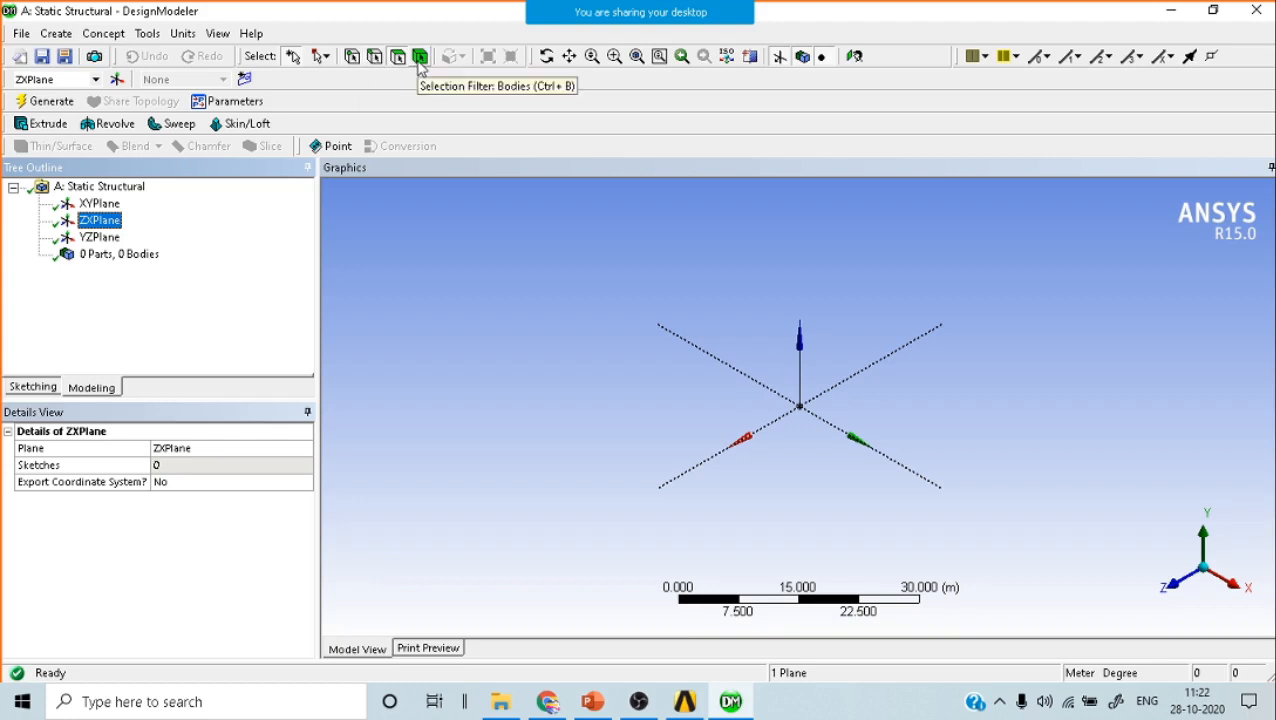
left_click(112, 205)
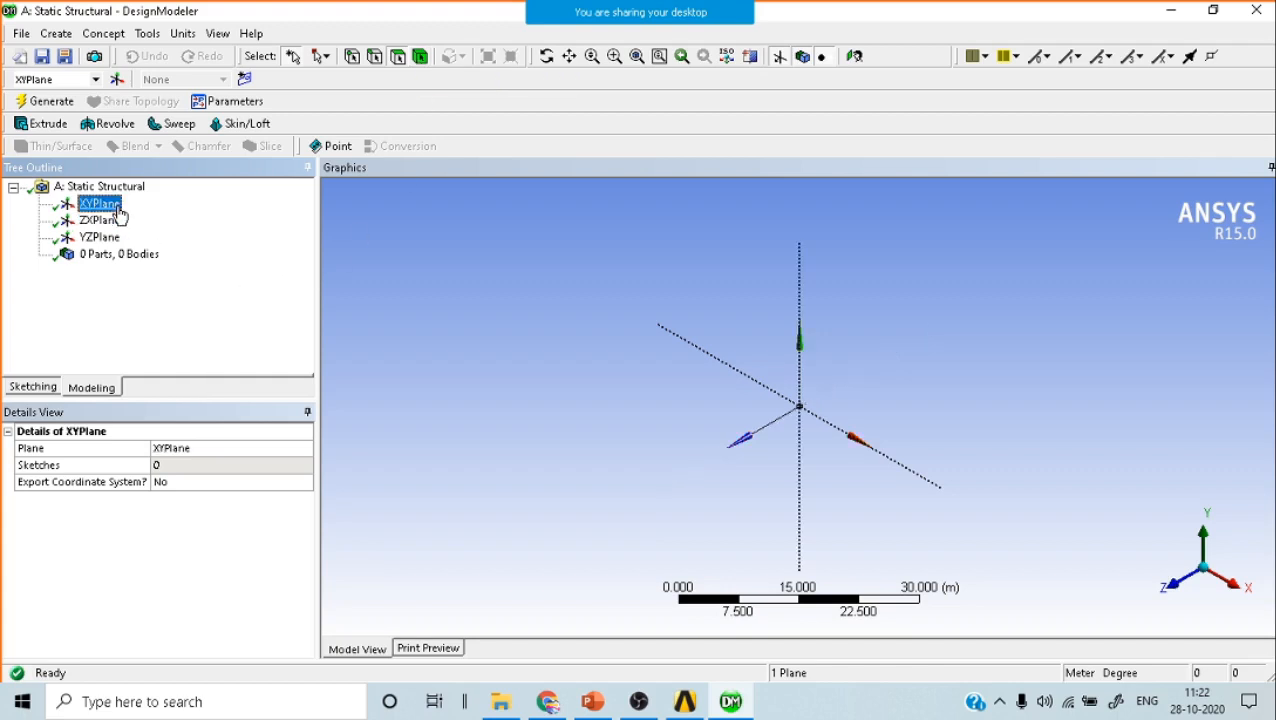
left_click(857, 57)
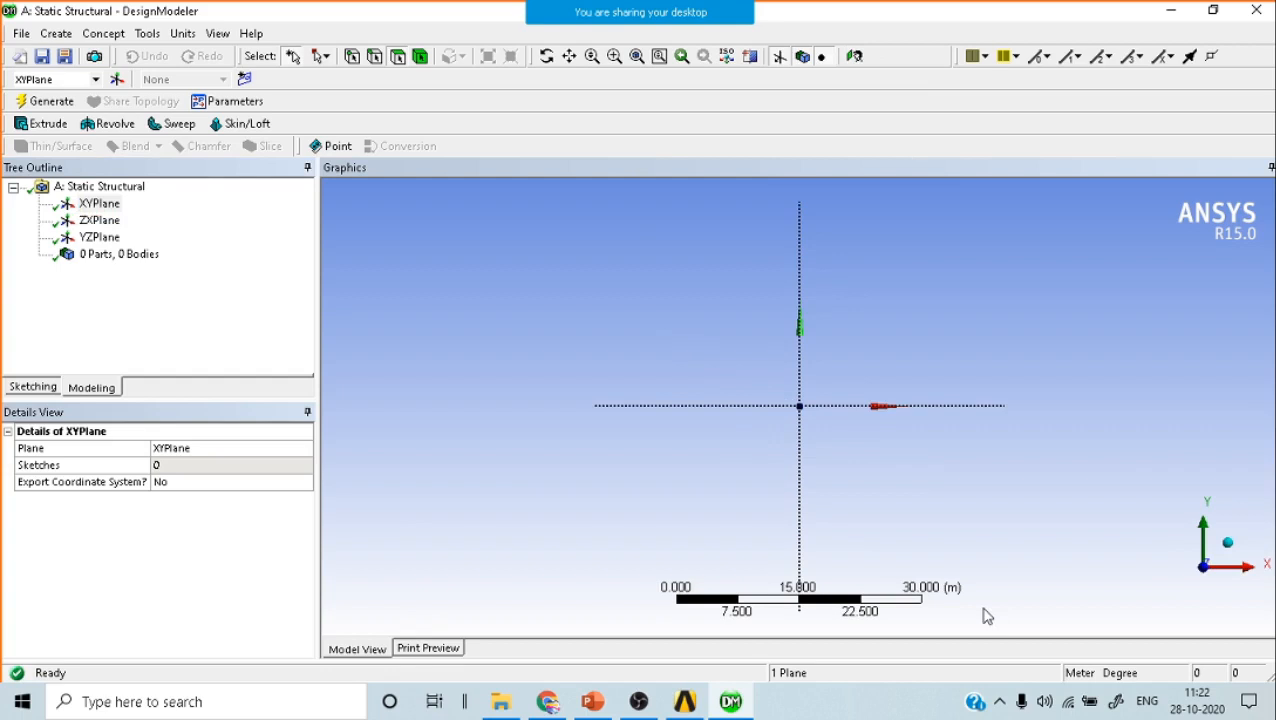
Set the model's length unit to Millimeter.
left_click(184, 37)
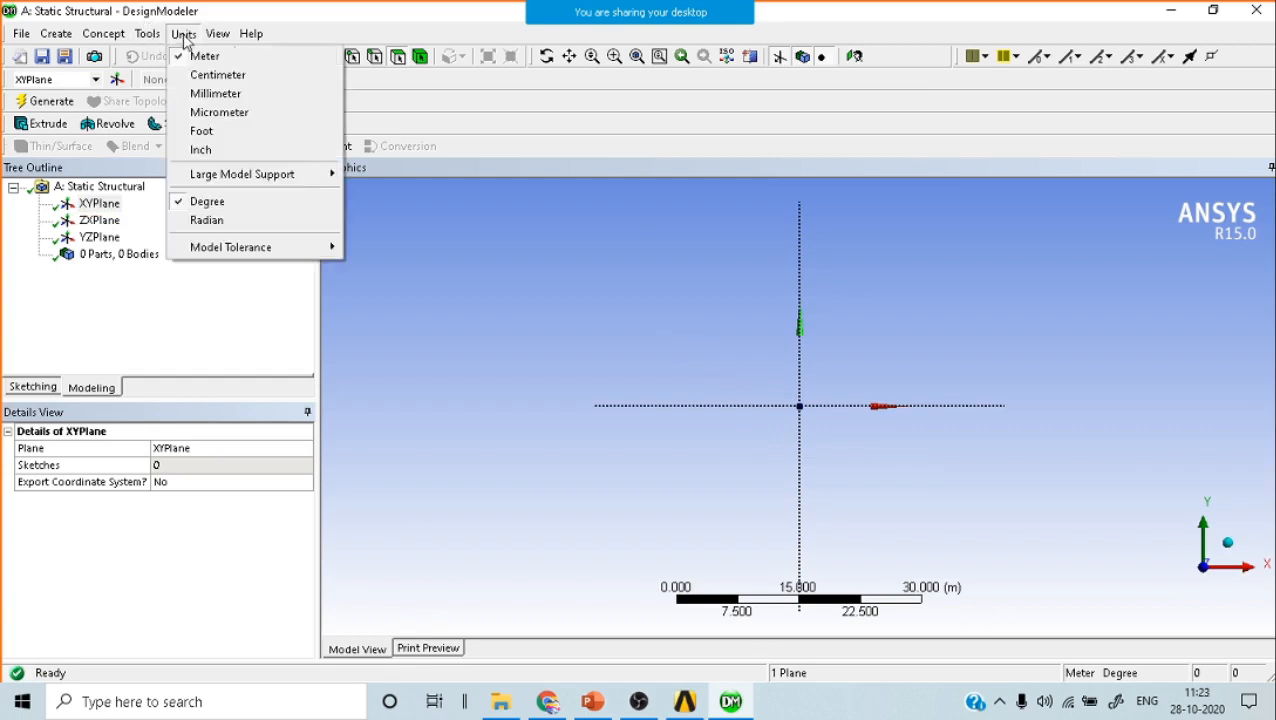
left_click(184, 38)
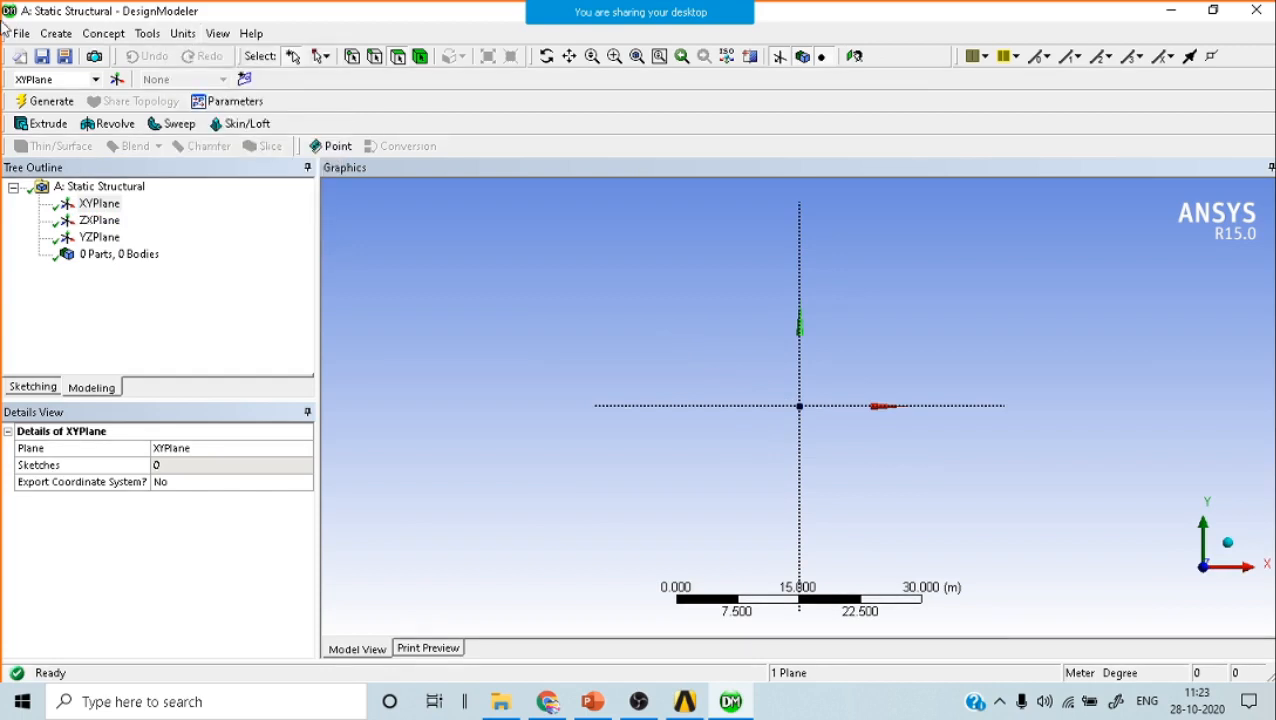
left_click(184, 38)
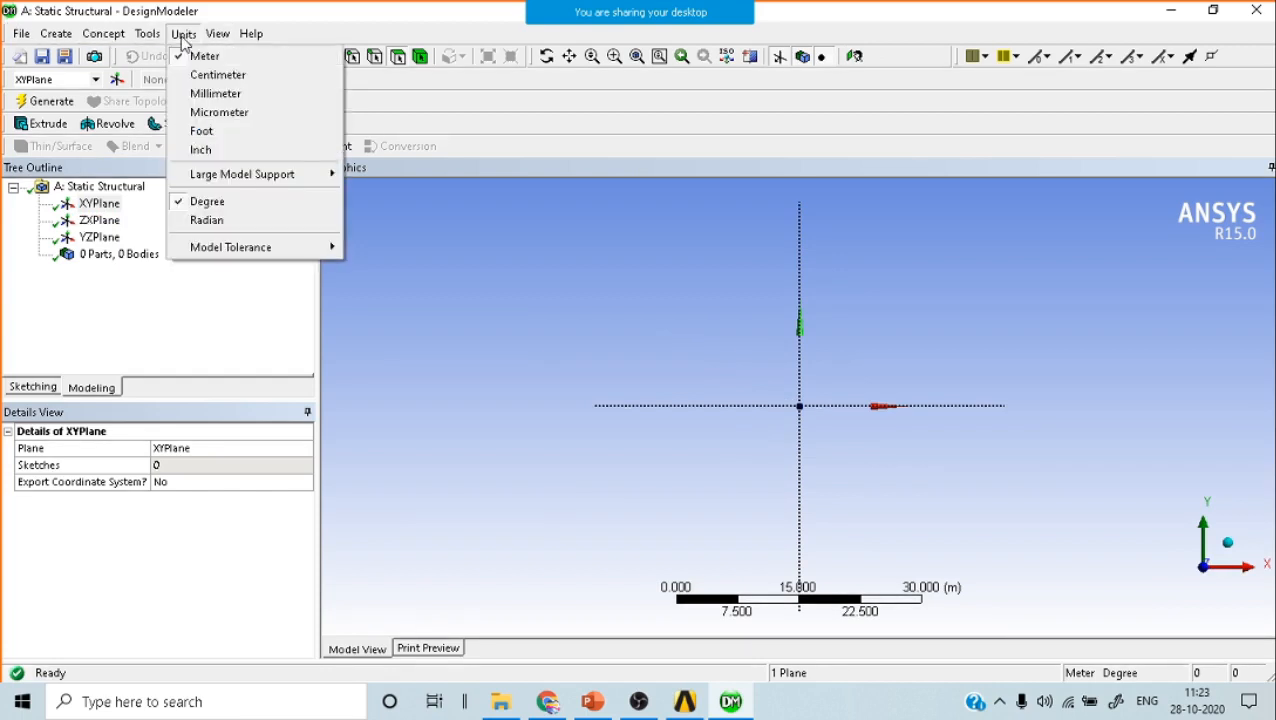
left_click(220, 96)
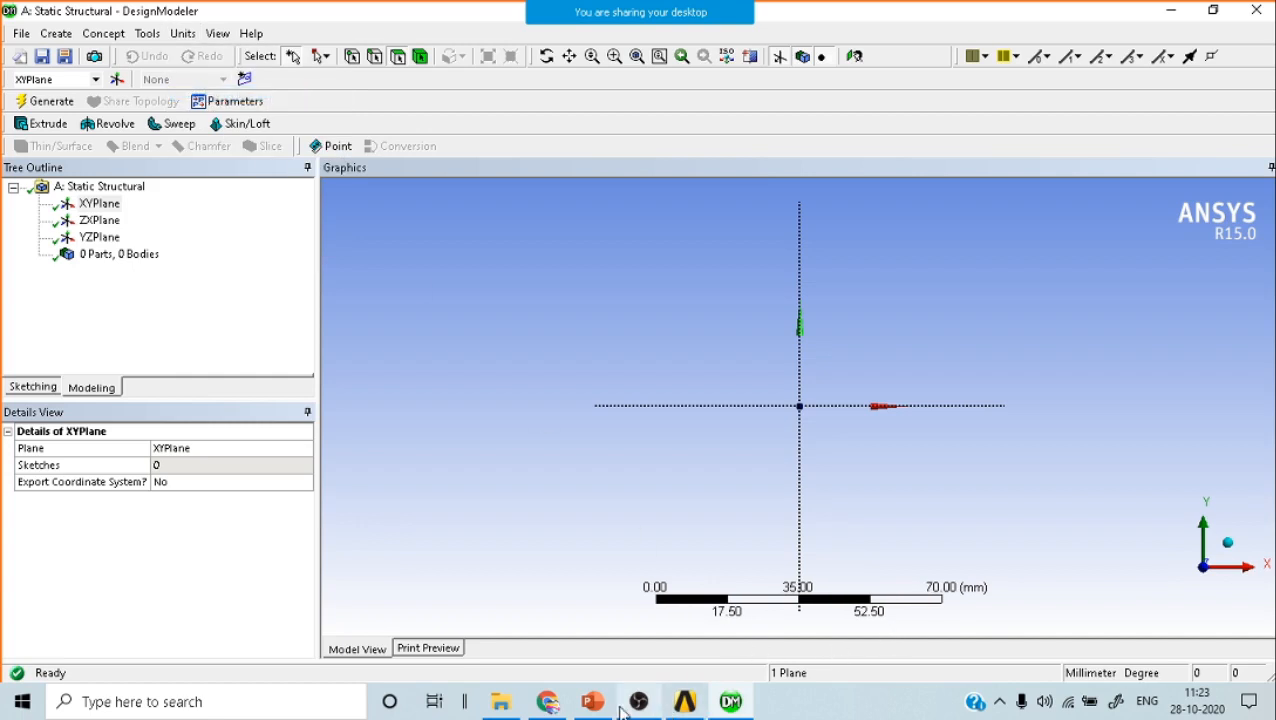
Check the truss dimensions on the PowerPoint slide, then set the length unit in DesignModeler to Meter.
left_click(589, 702)
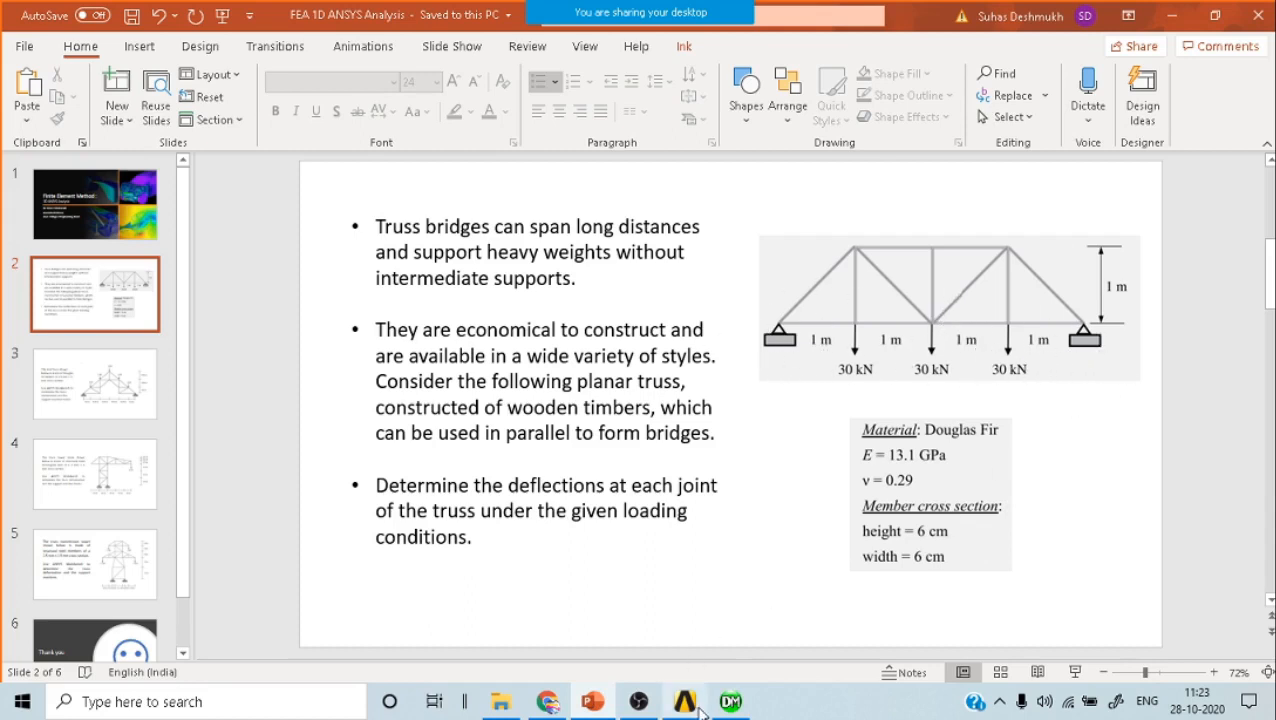
left_click(730, 701)
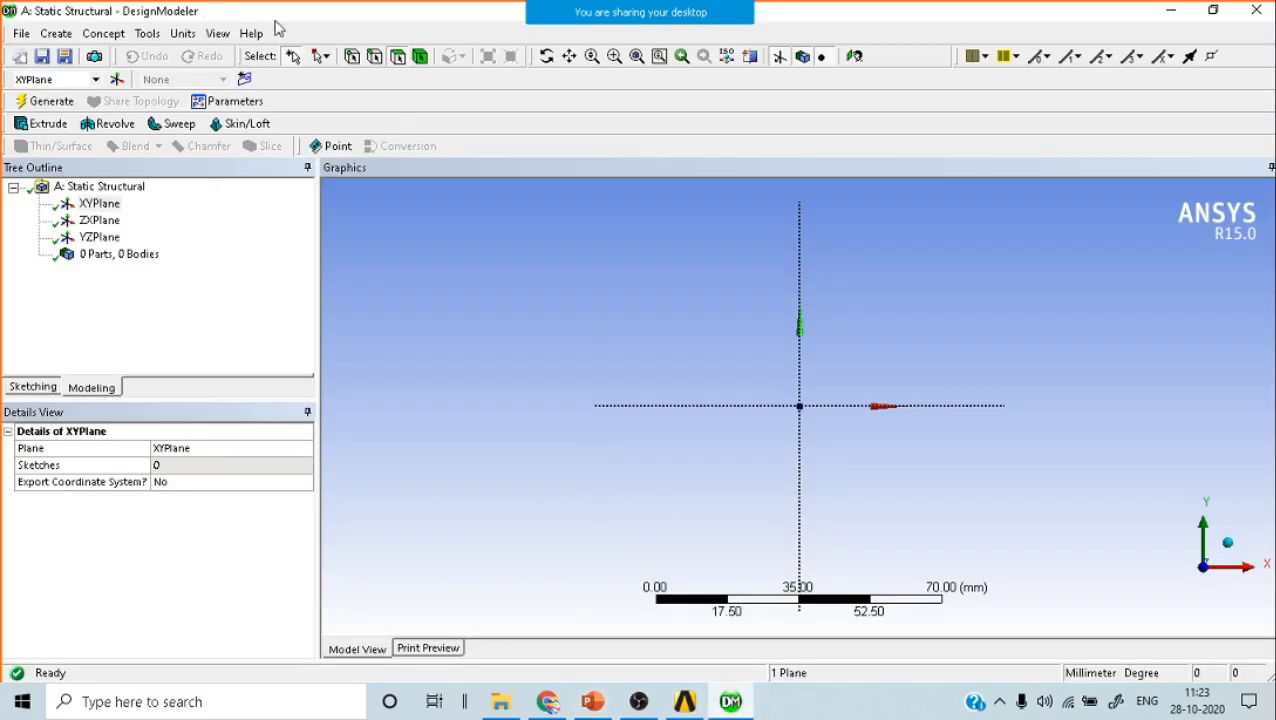
left_click(181, 34)
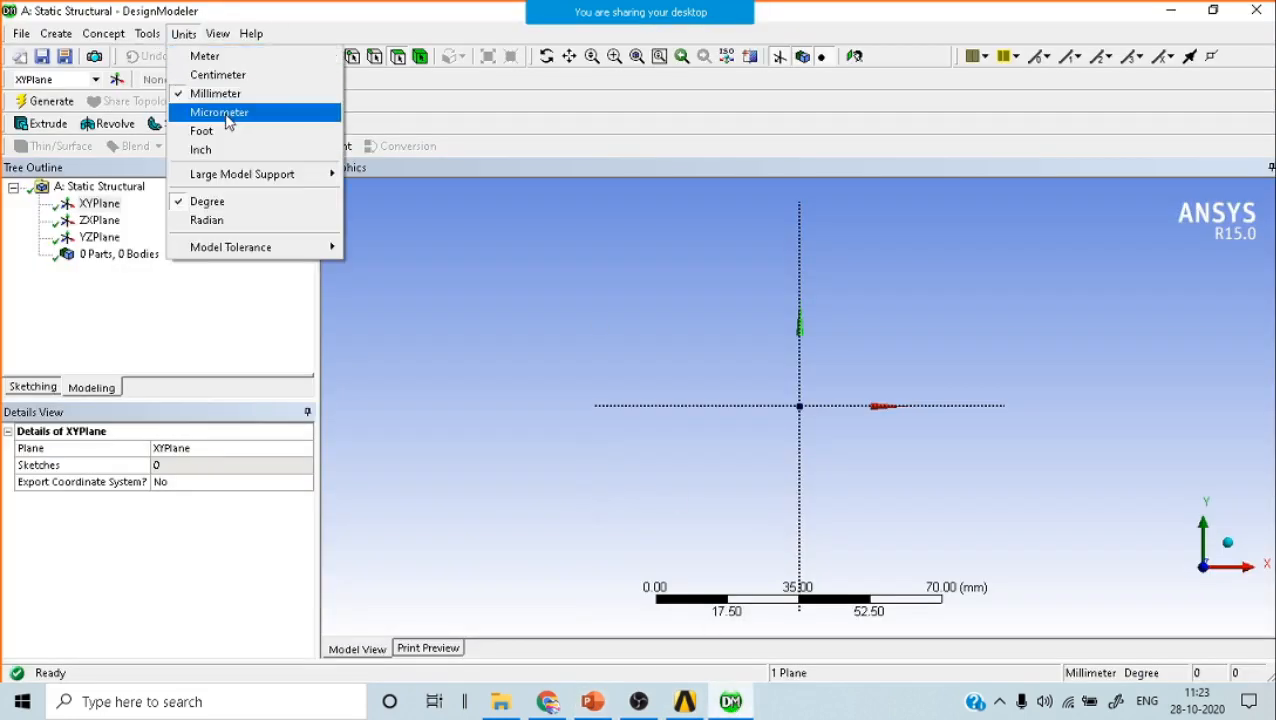
left_click(240, 56)
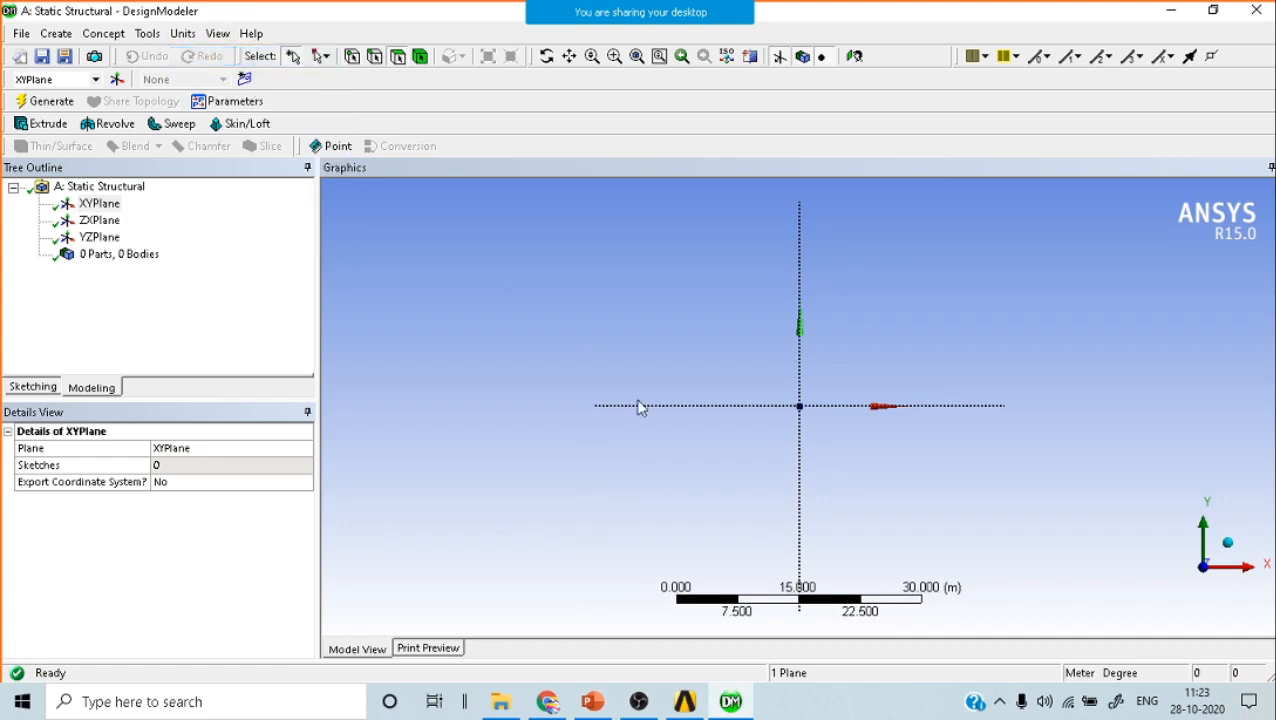
left_click(740, 545)
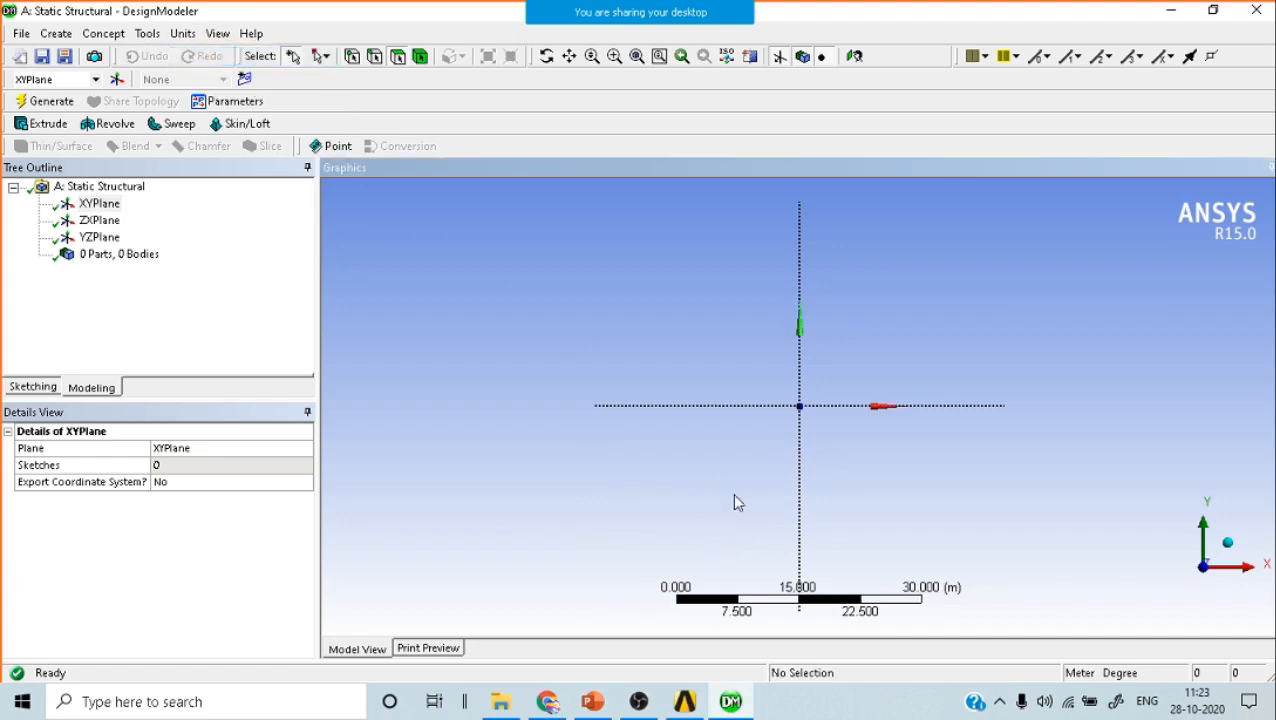
Select XYPlane and switch to sketching mode.
mouse_move(682, 704)
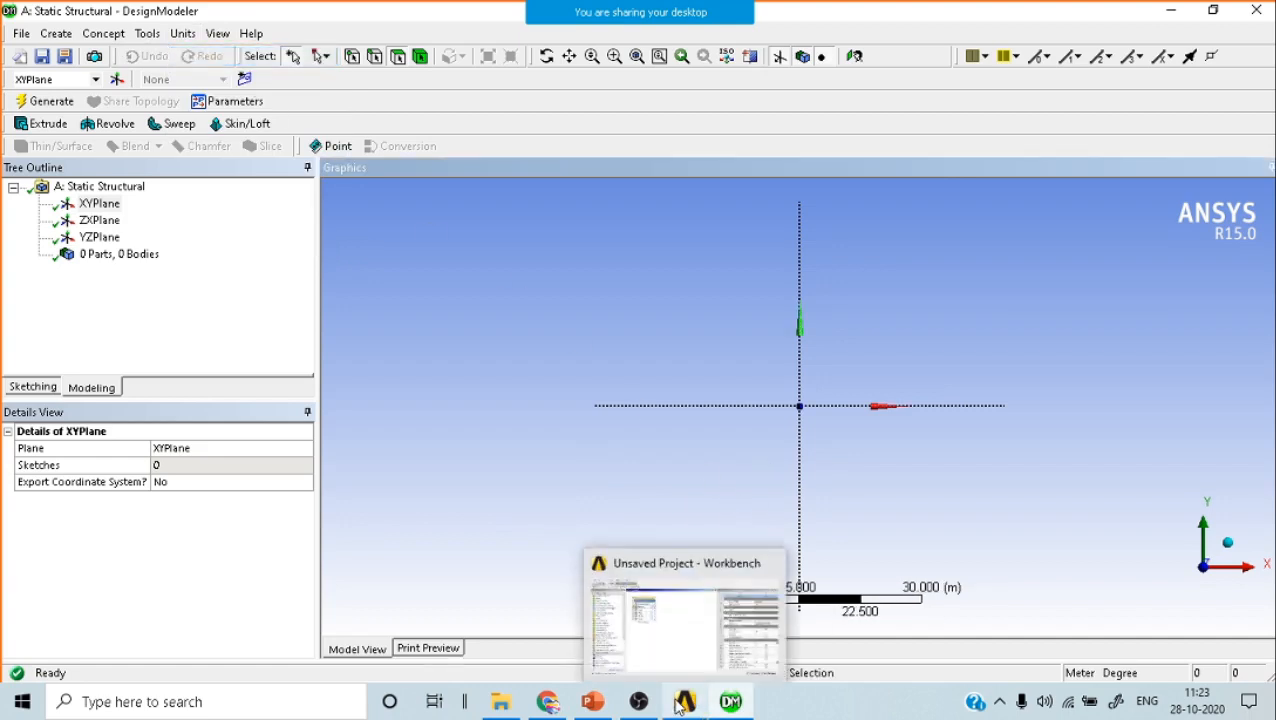
mouse_move(593, 702)
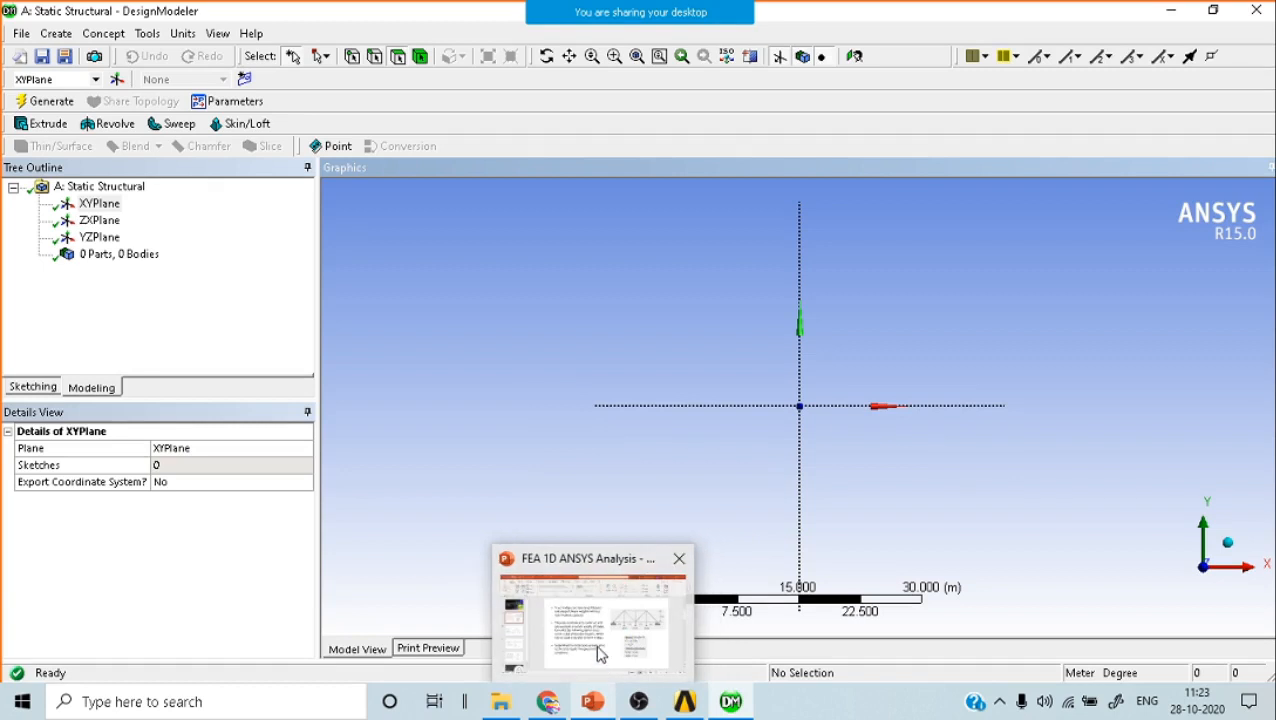
left_click(99, 205)
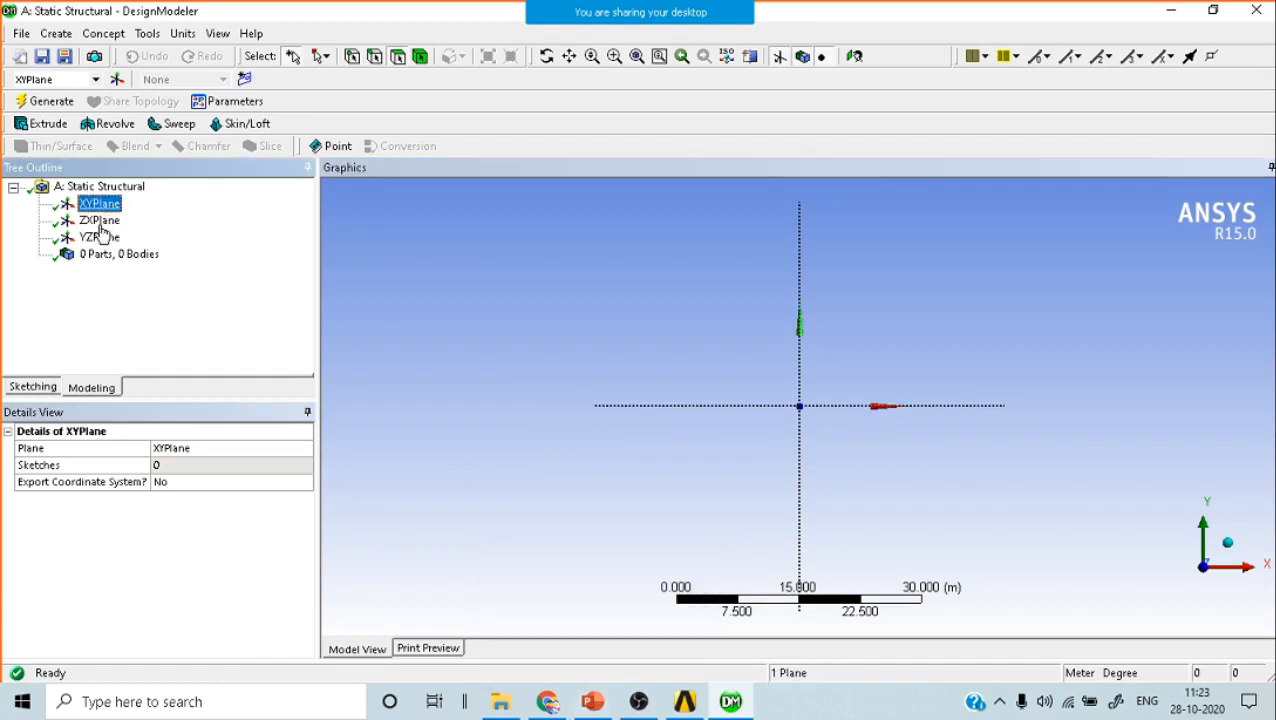
left_click(22, 388)
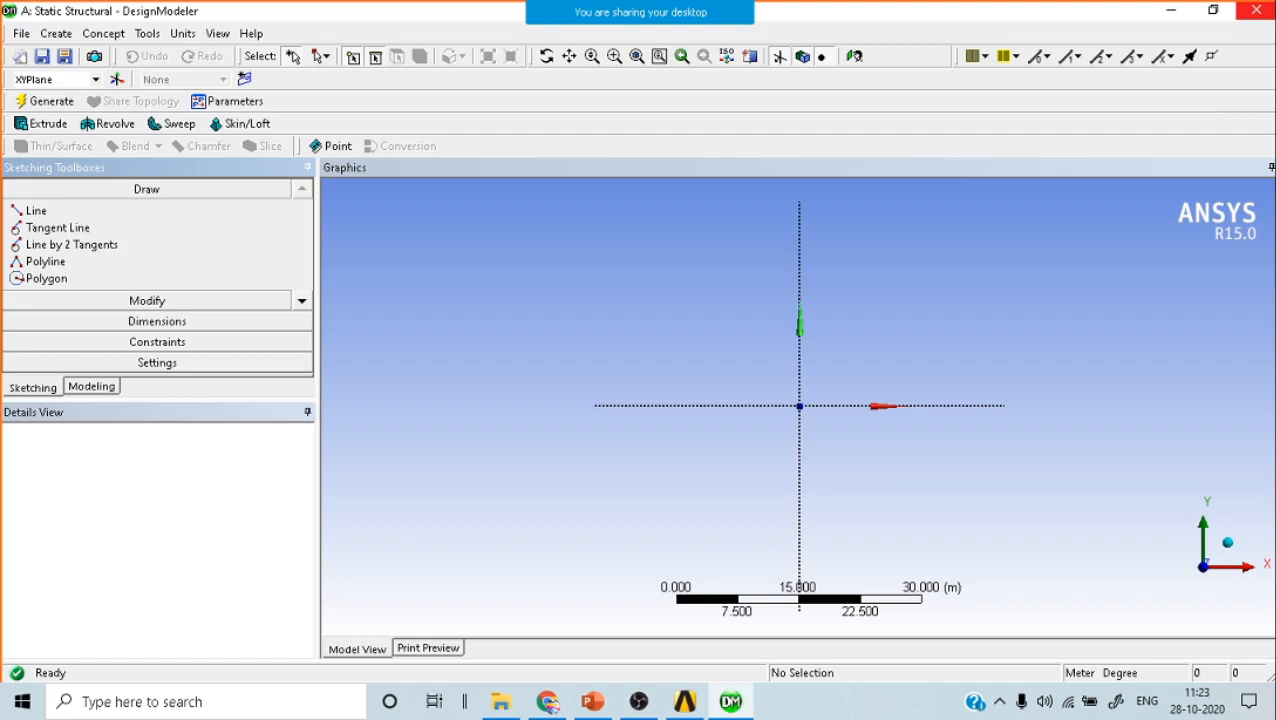
Close DesignModeler and open the Analysis Type choices in the Geometry cell's properties in Workbench.
left_click(1270, 10)
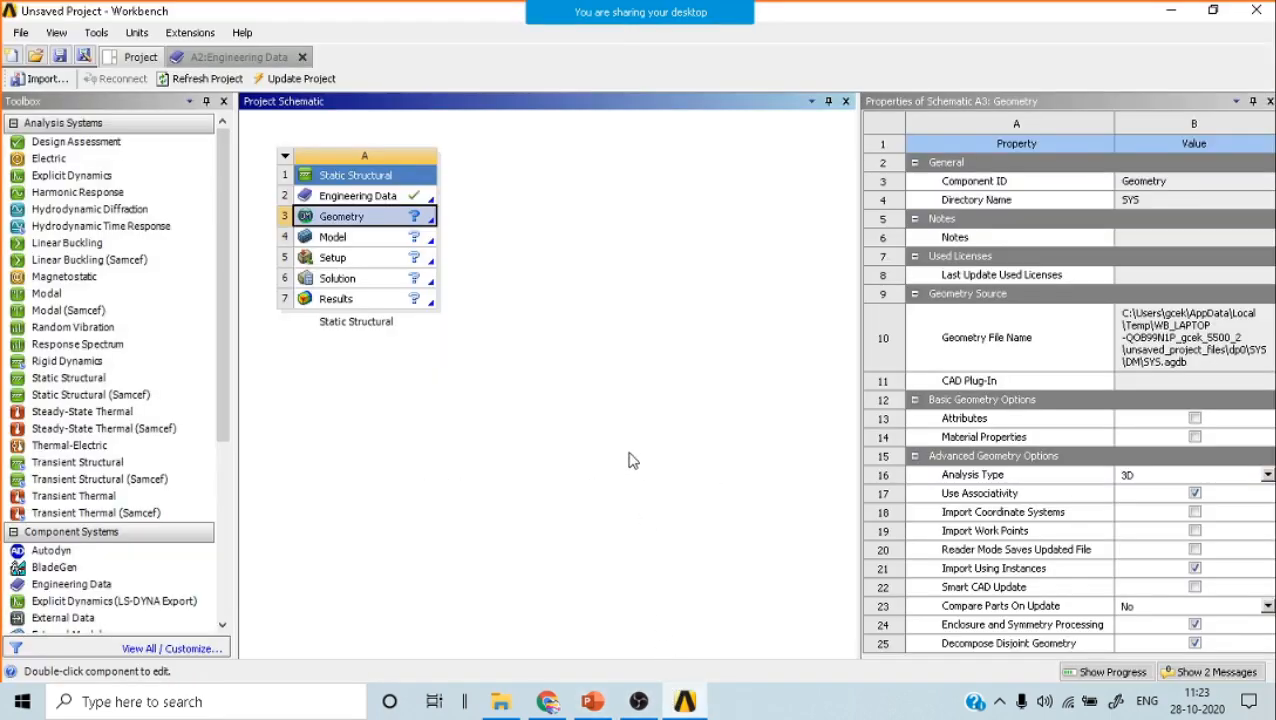
left_click(578, 432)
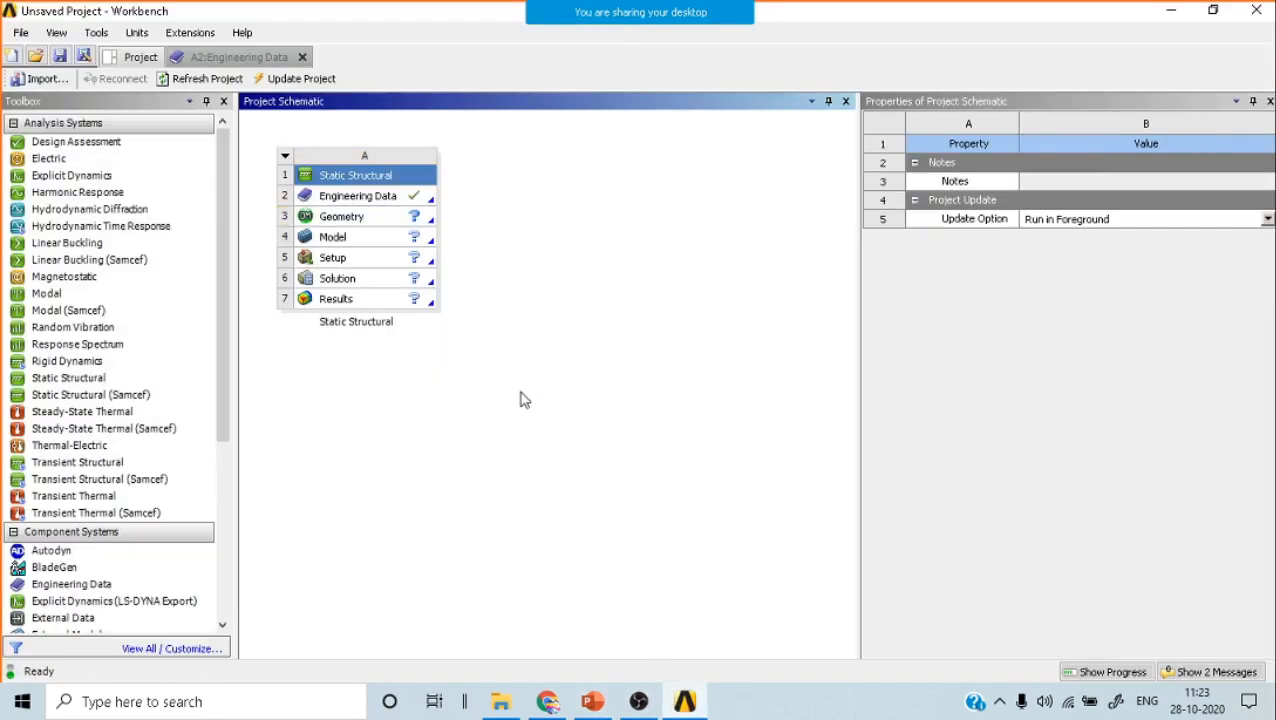
left_click(360, 222)
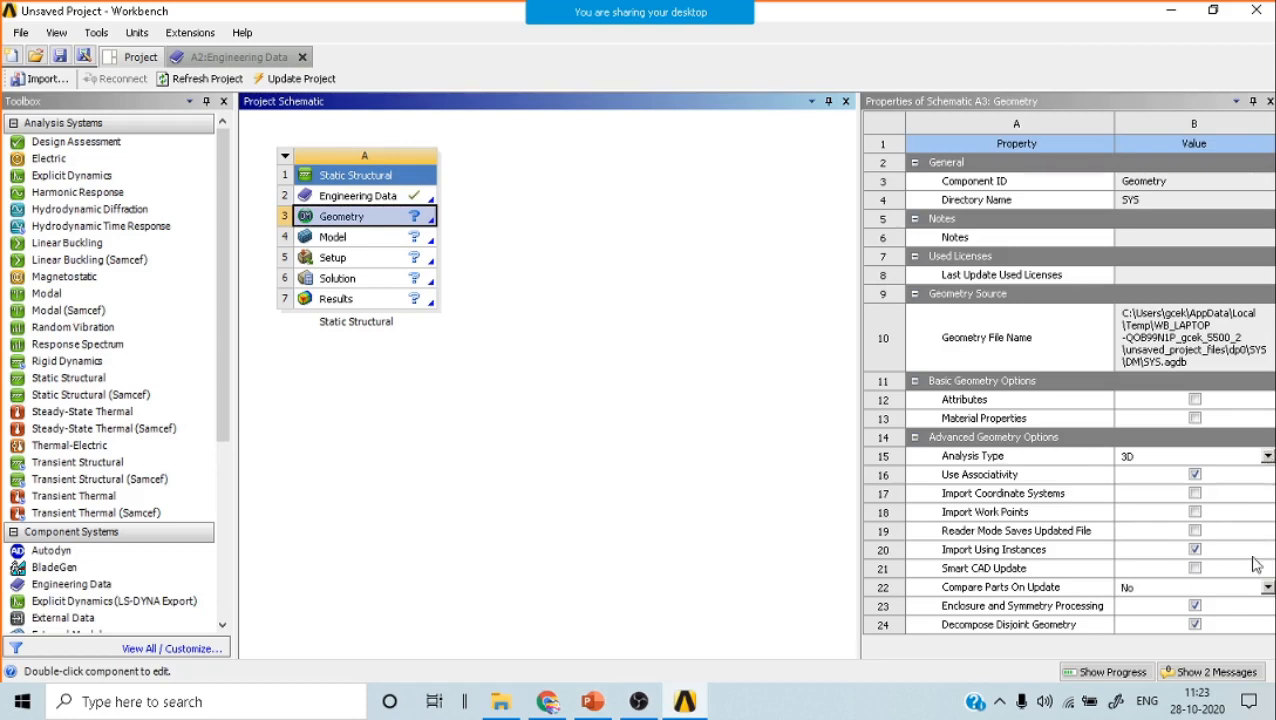
left_click(1267, 456)
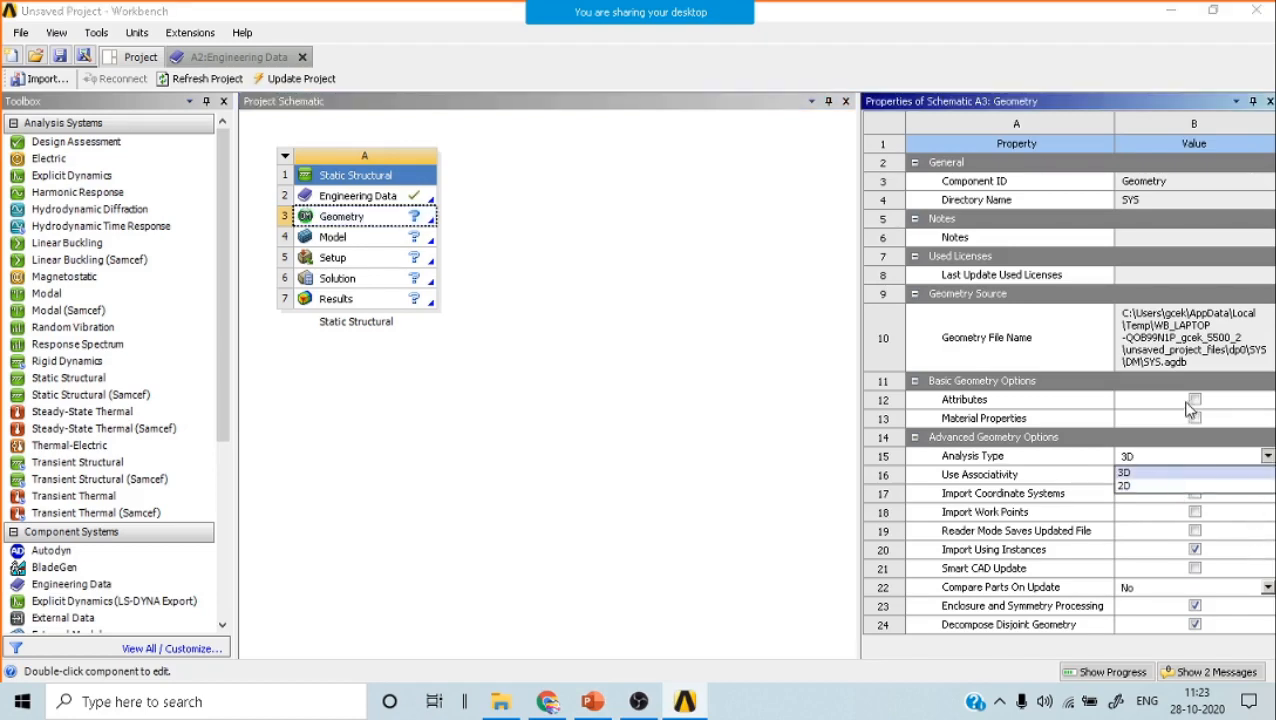
Review the truss problem slide in PowerPoint and the Geometry cell's Analysis Type options in Workbench.
key("alt+Tab")
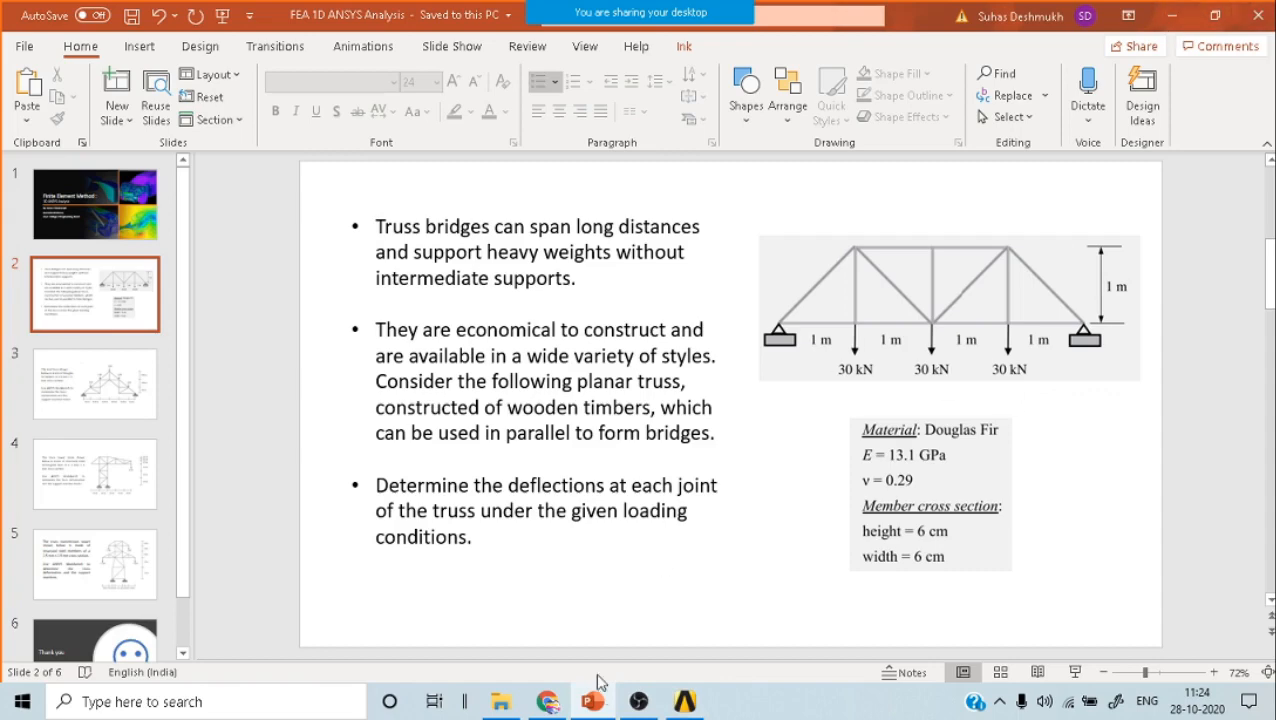
left_click(683, 706)
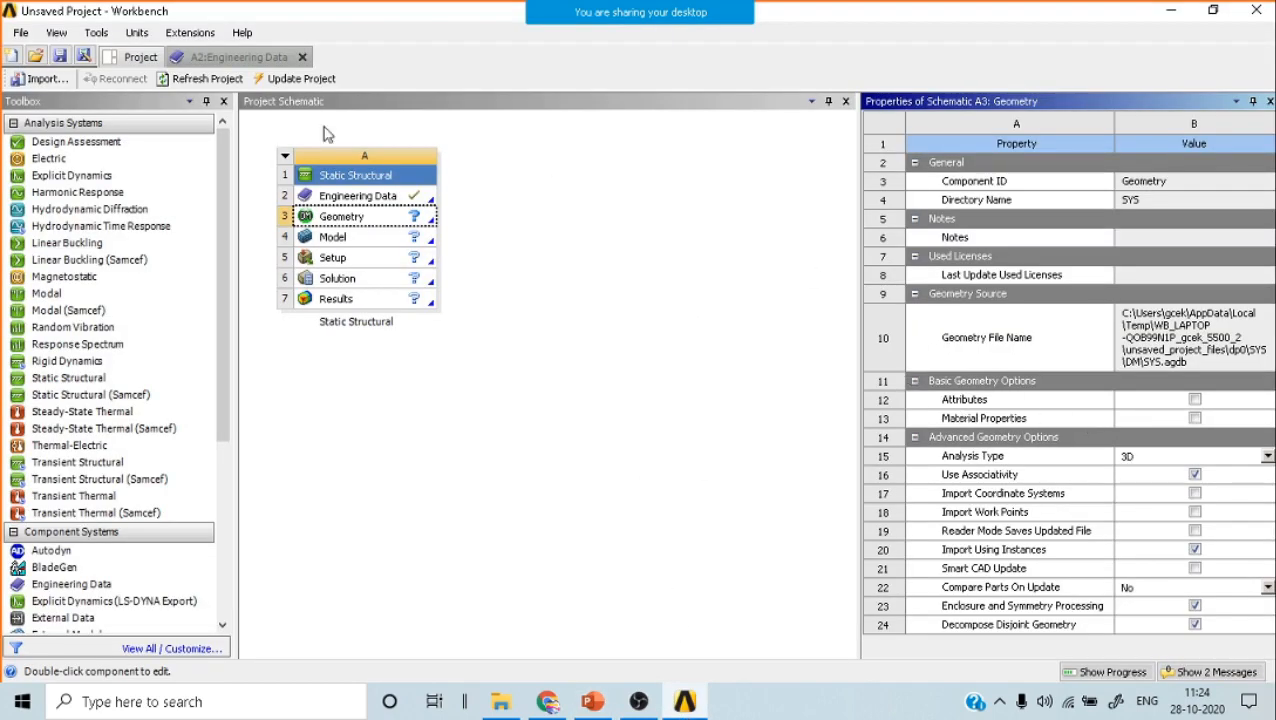
left_click(347, 196)
left_click(347, 177)
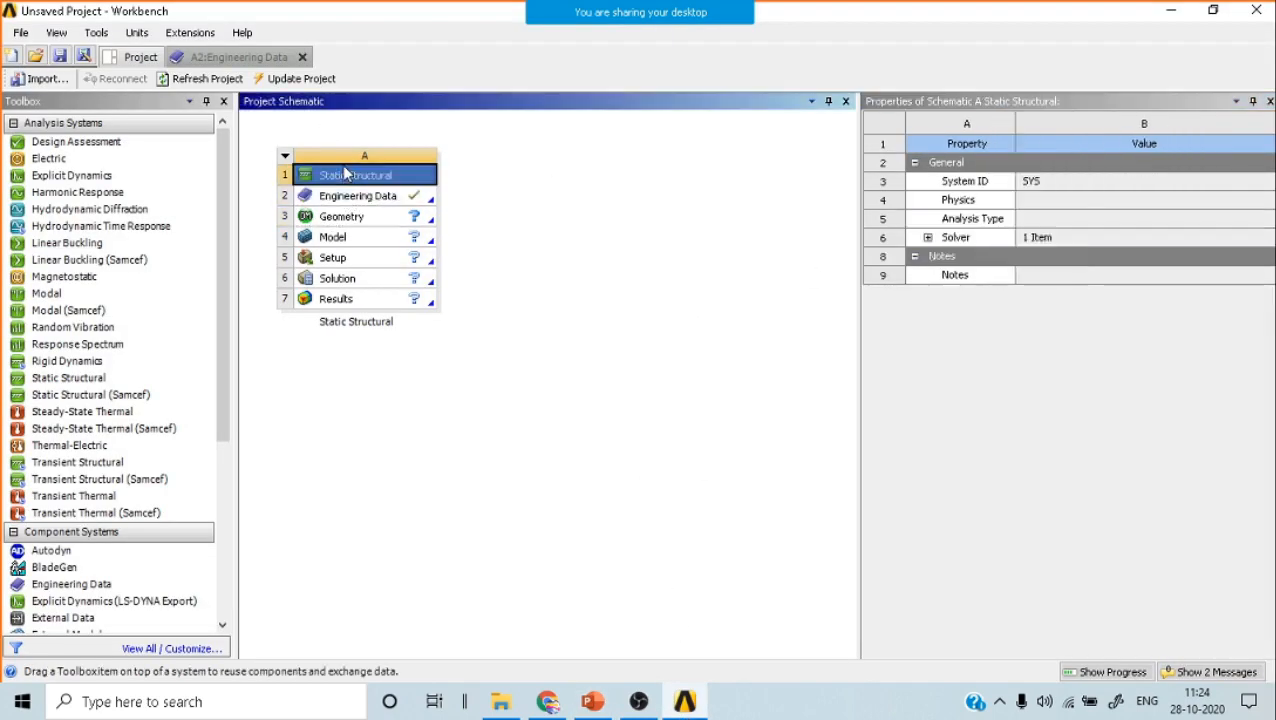
left_click(350, 196)
left_click(345, 217)
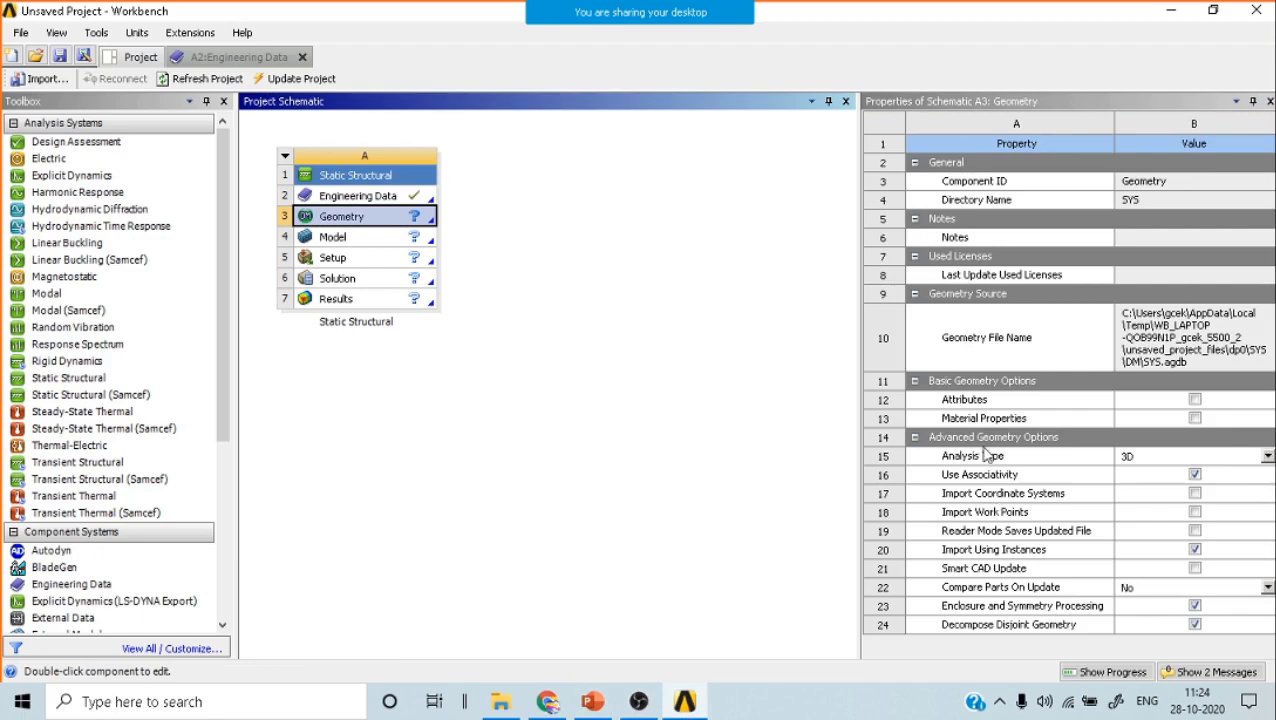
left_click(1182, 456)
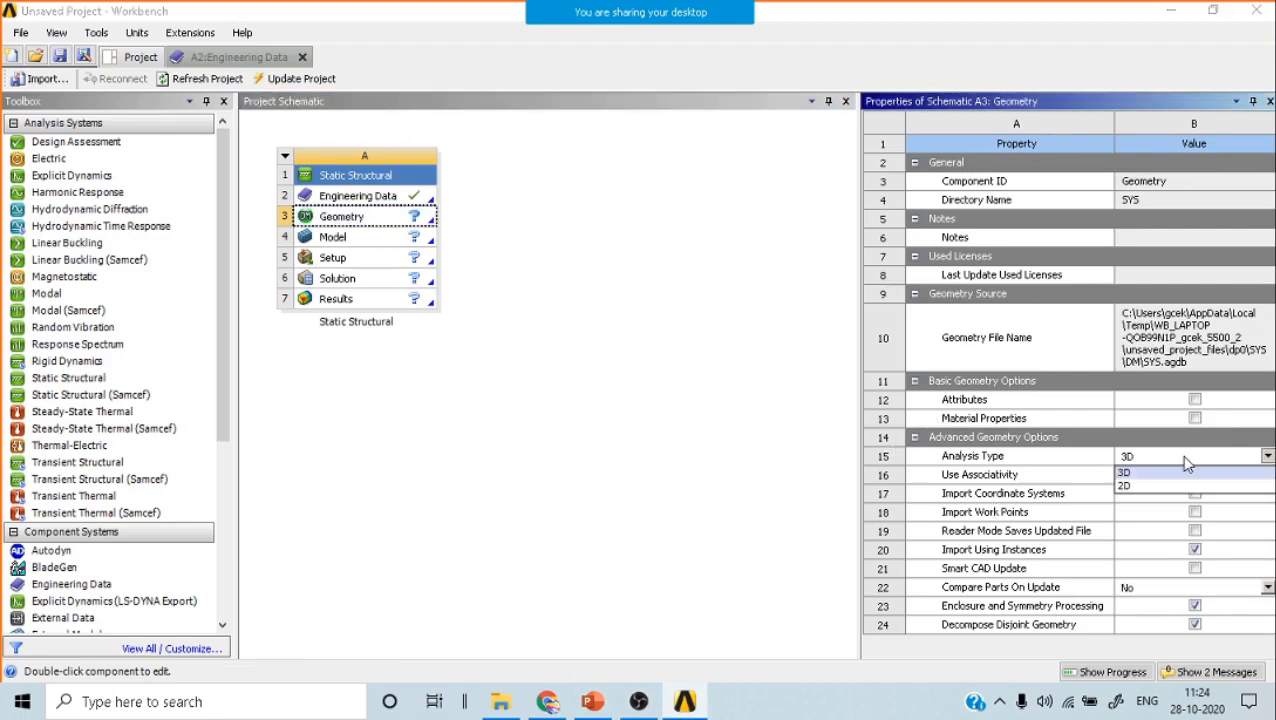
key("alt+Tab")
left_click(685, 701)
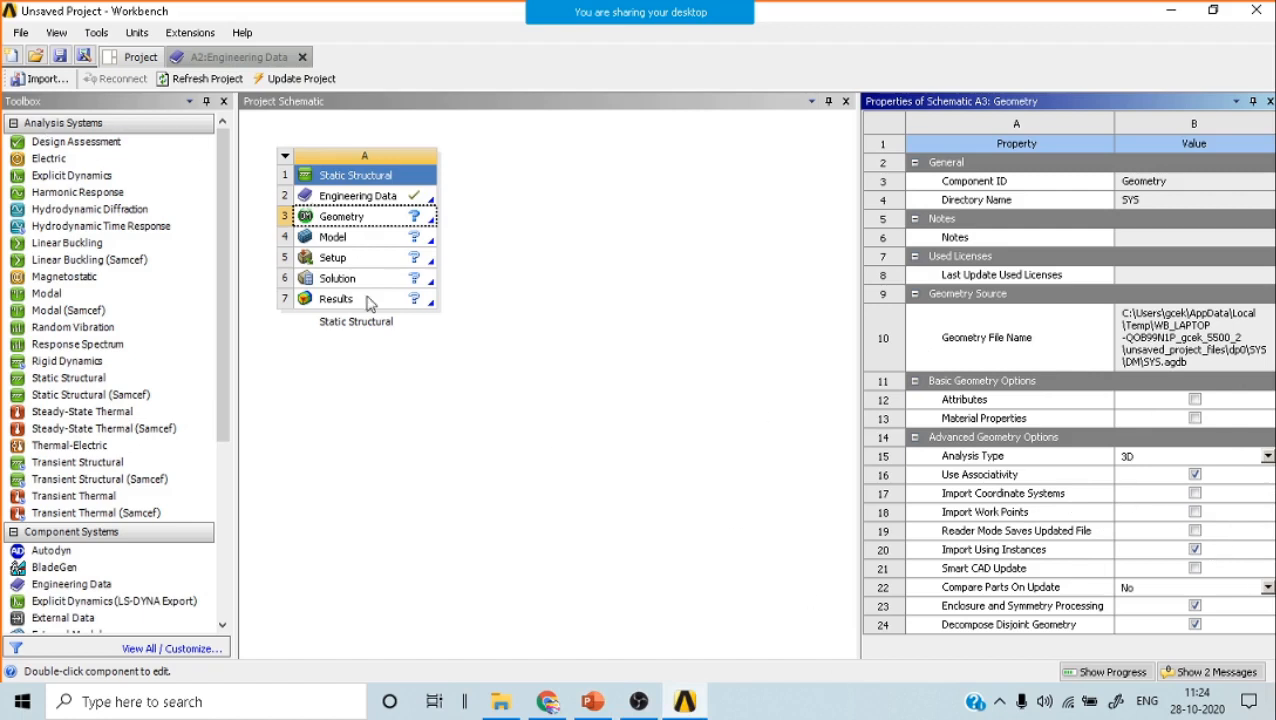
Delete the existing Static Structural system and add a fresh Static Structural system to the project schematic.
left_click(285, 156)
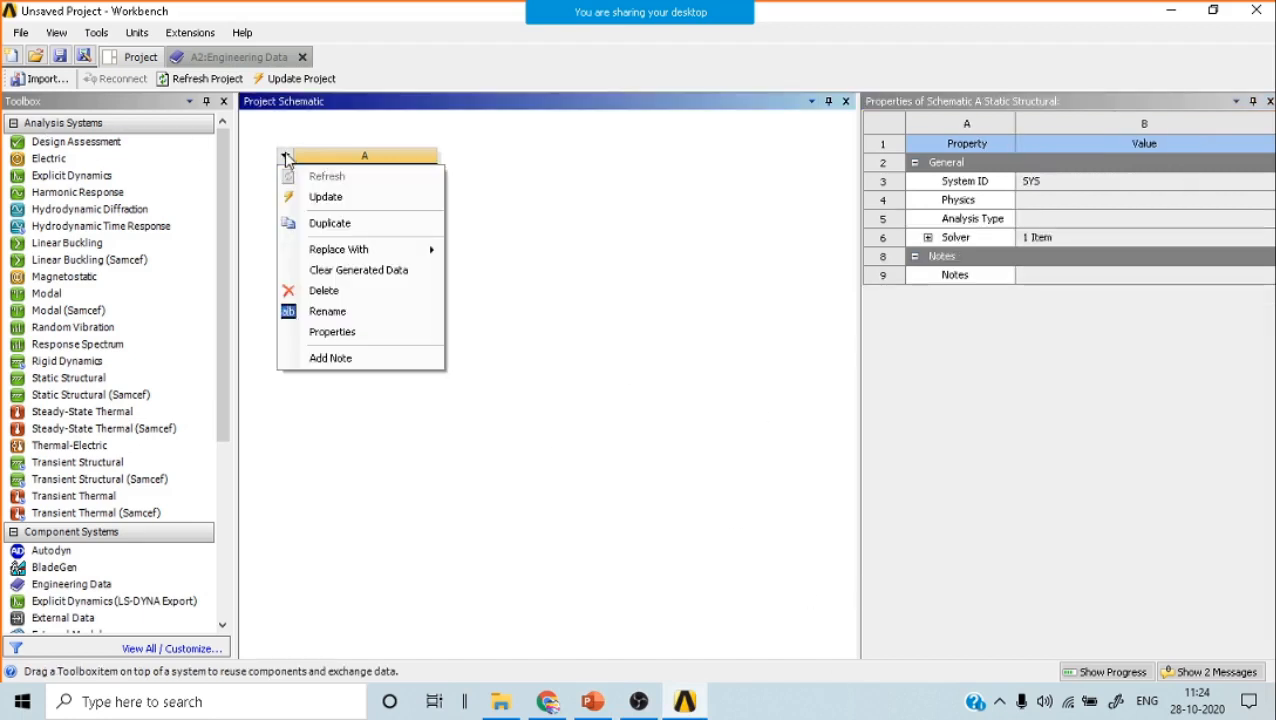
left_click(333, 300)
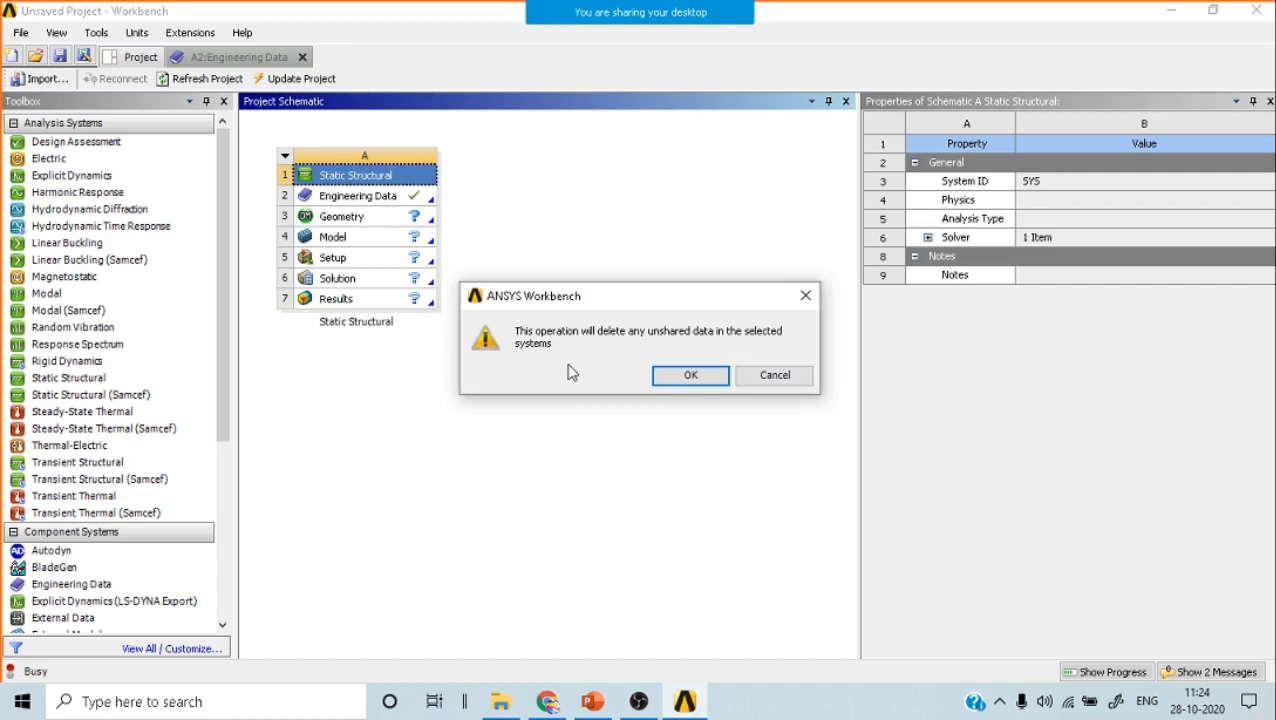
left_click(703, 380)
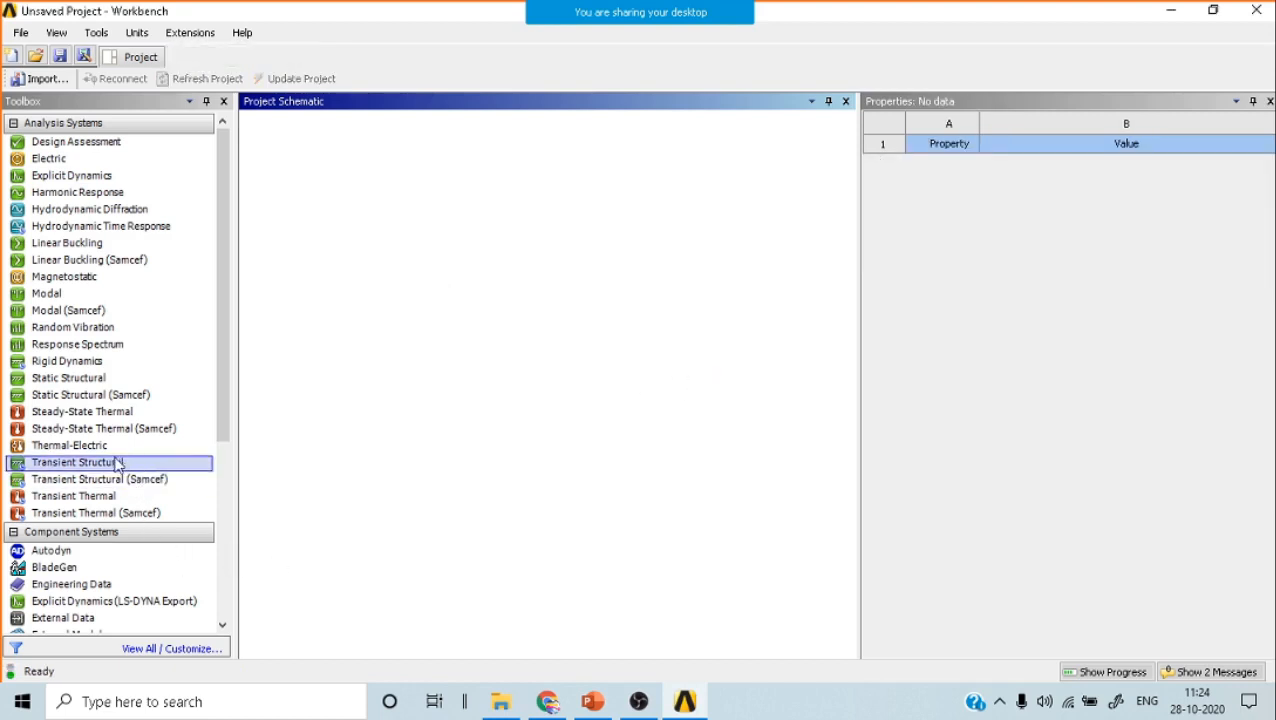
left_click_drag(63, 379, 357, 205)
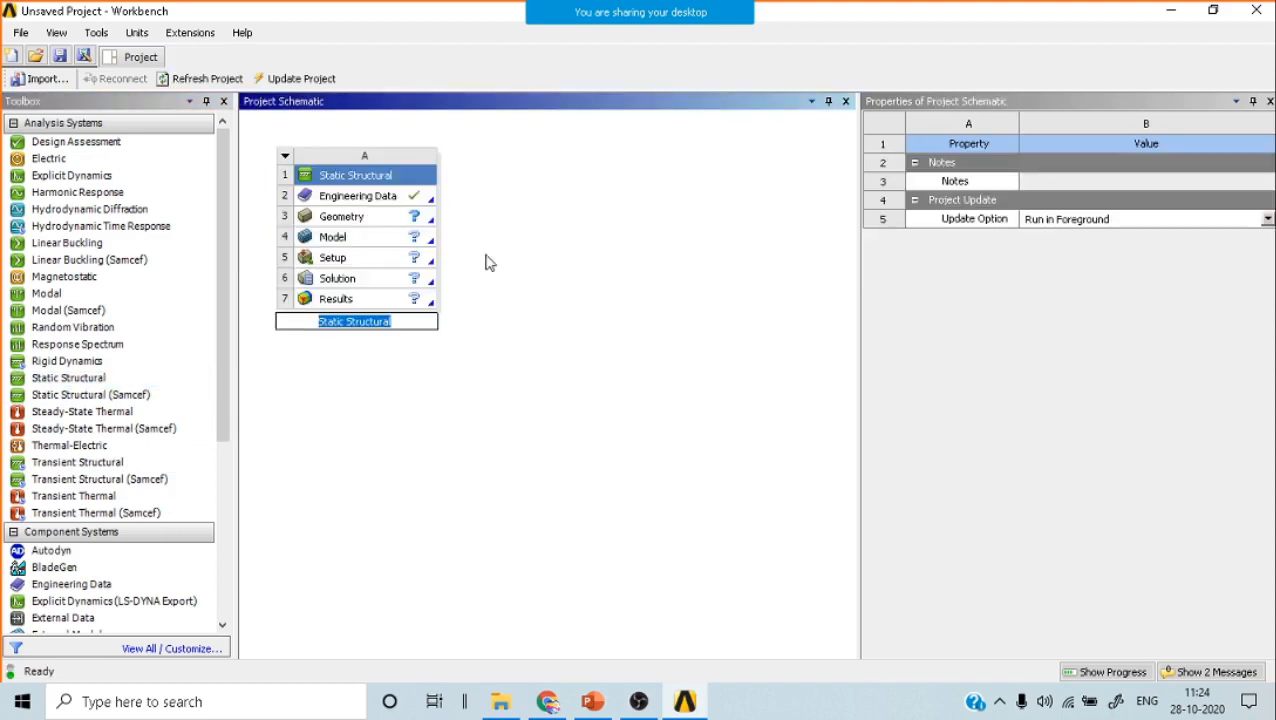
Enable Line Bodies in the Geometry cell's basic geometry options.
left_click(368, 220)
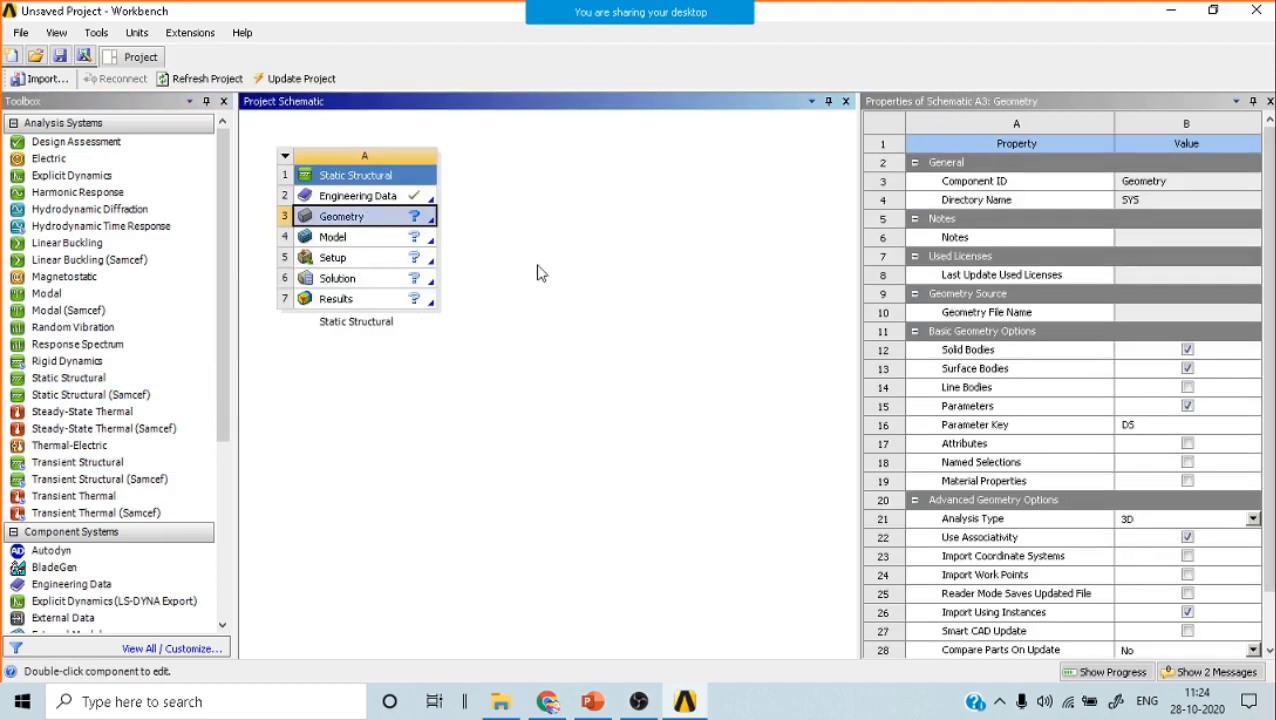
left_click(1187, 387)
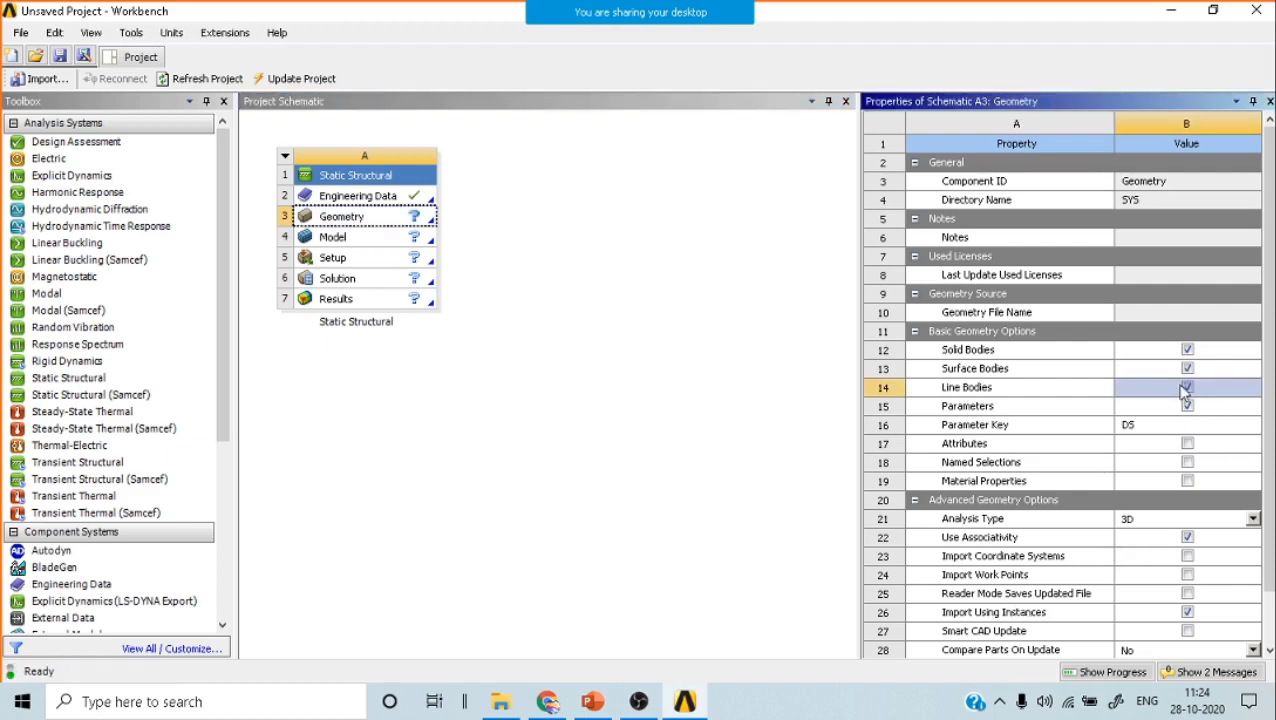
left_click(551, 304)
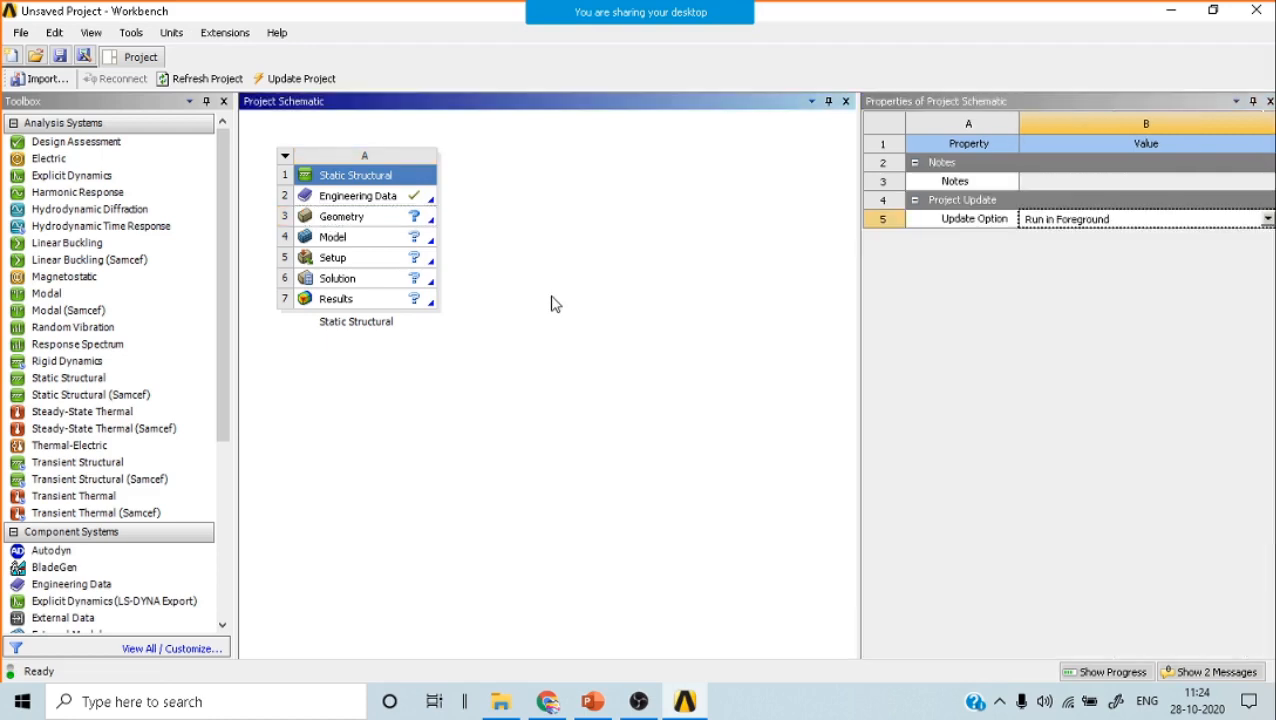
left_click(399, 221)
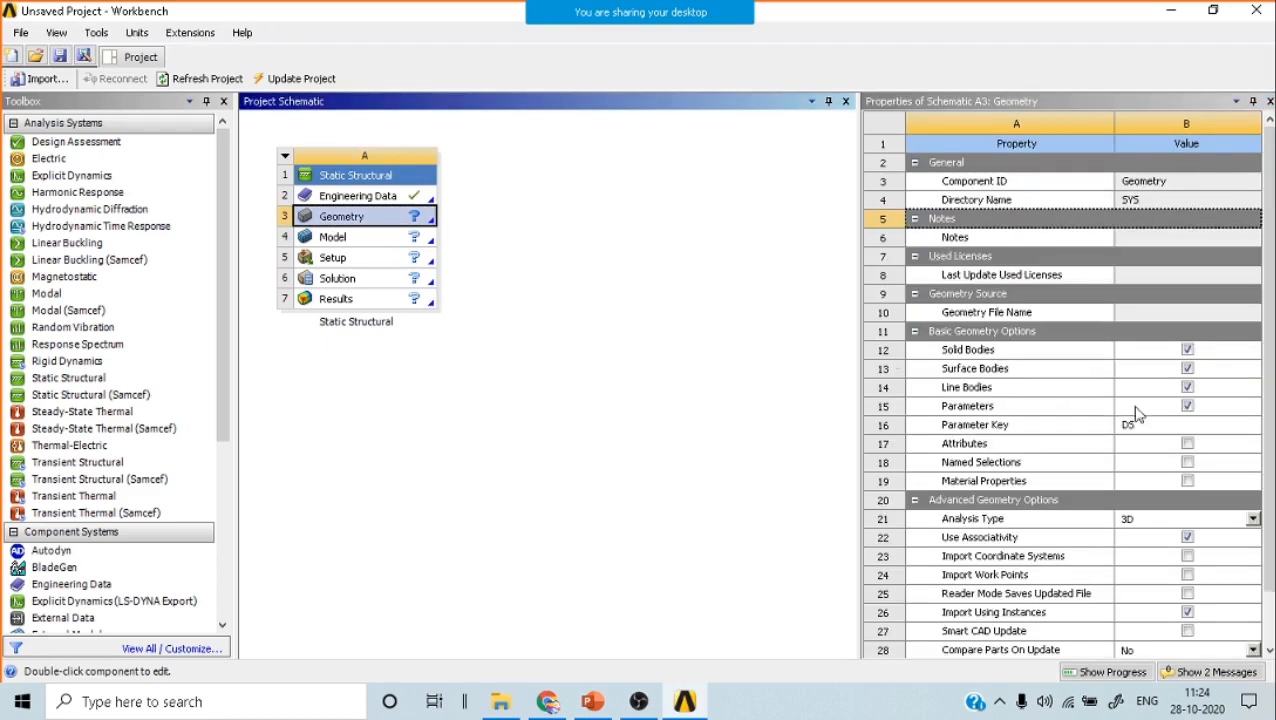
Open the Geometry cell in DesignModeler and view XYPlane face-on.
double_click(376, 225)
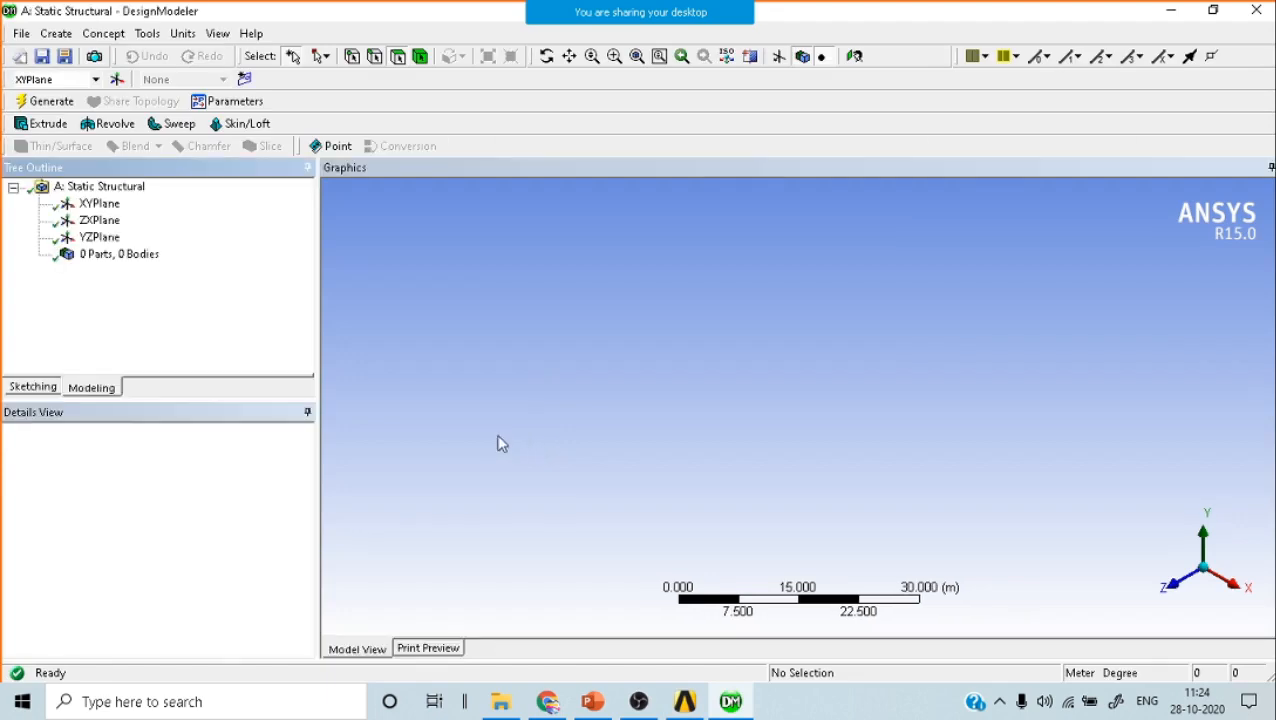
left_click(97, 204)
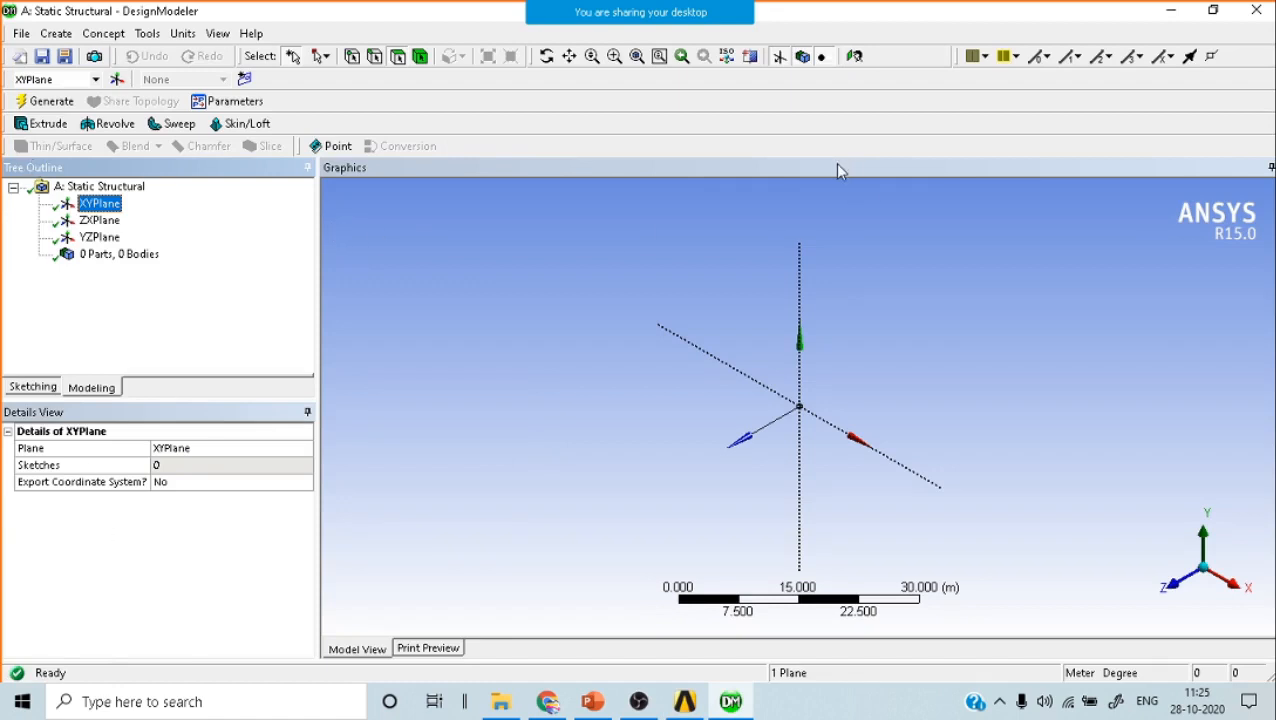
left_click(852, 63)
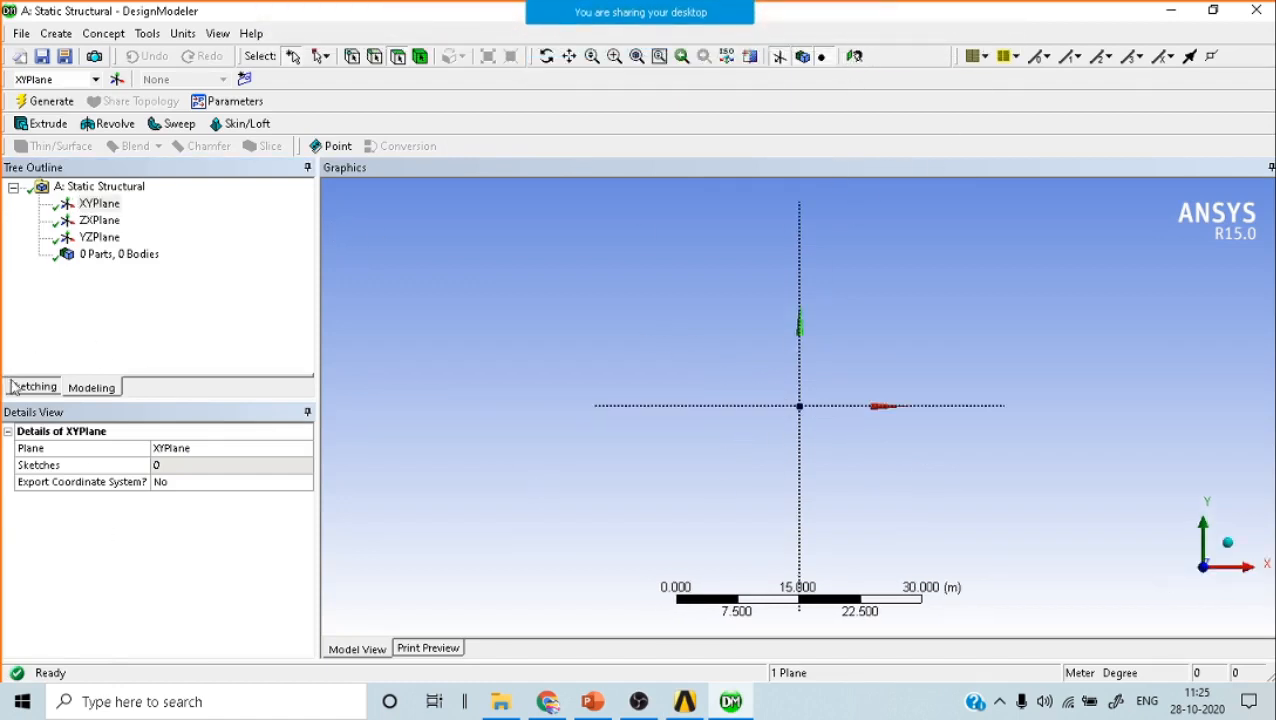
Set the length unit to Meter and switch to sketching mode on XYPlane.
left_click(184, 34)
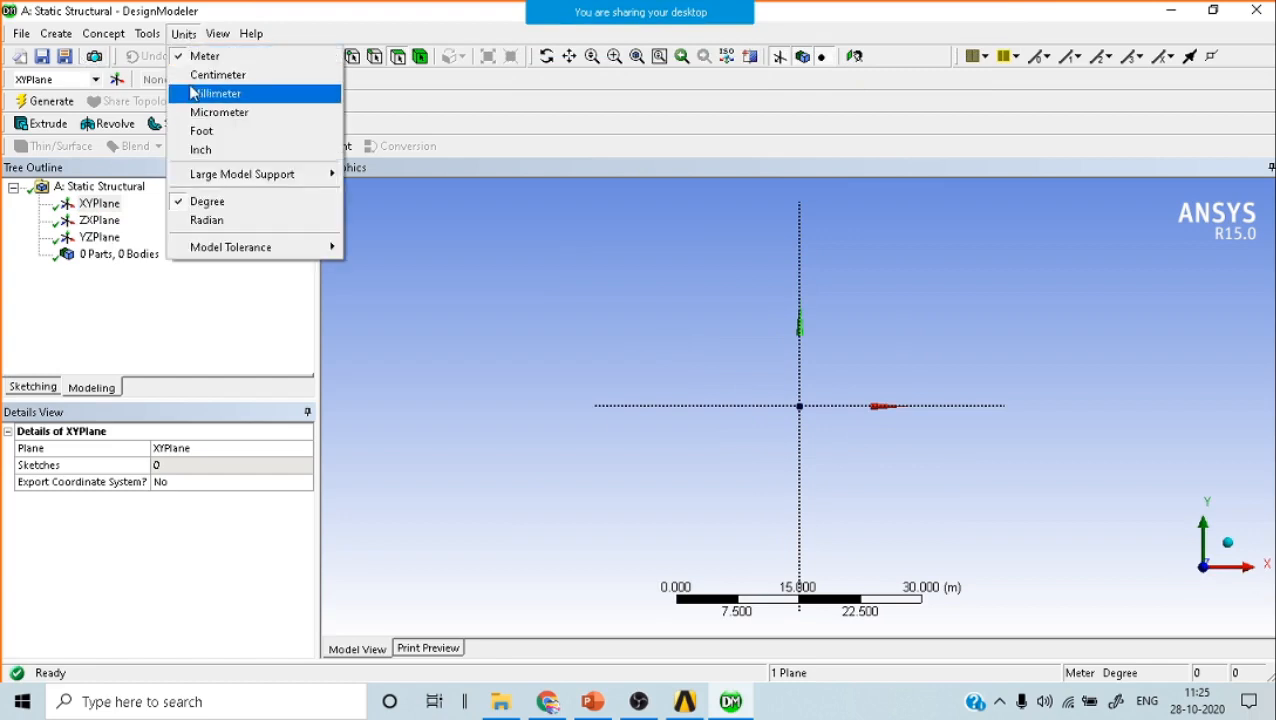
left_click(207, 60)
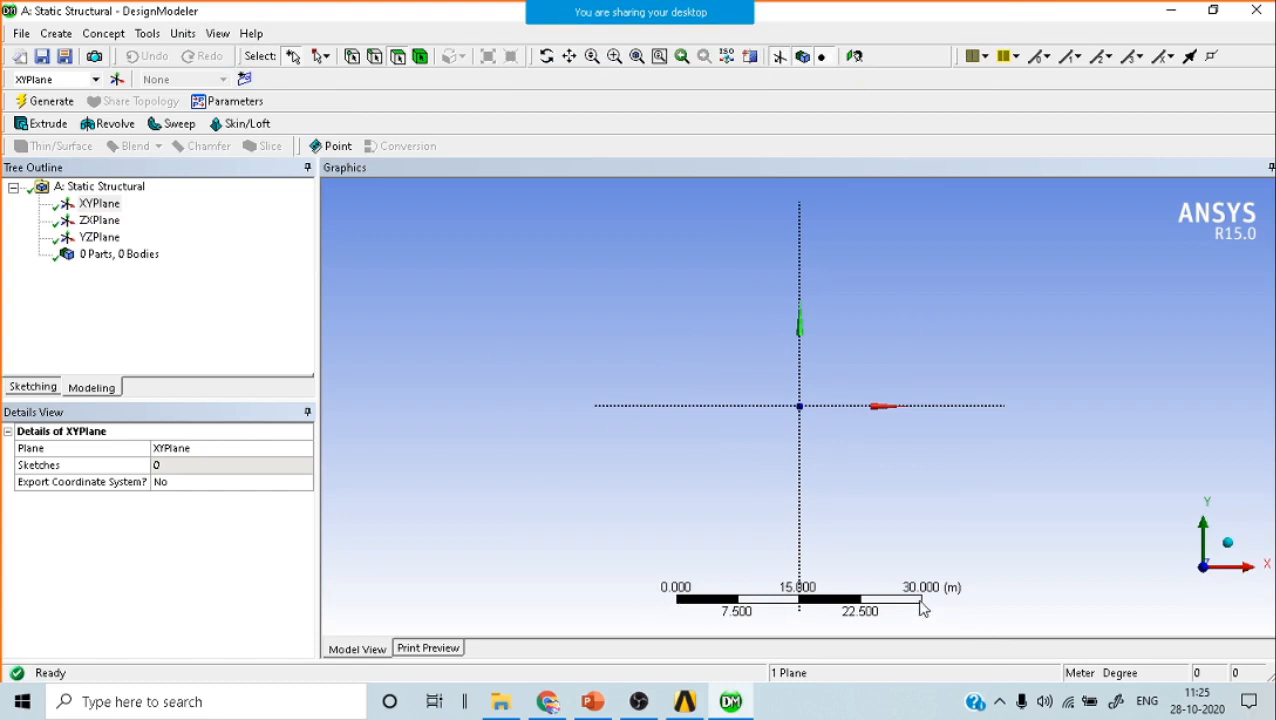
scroll(795, 434, "up", 3)
scroll(808, 438, "up", 1)
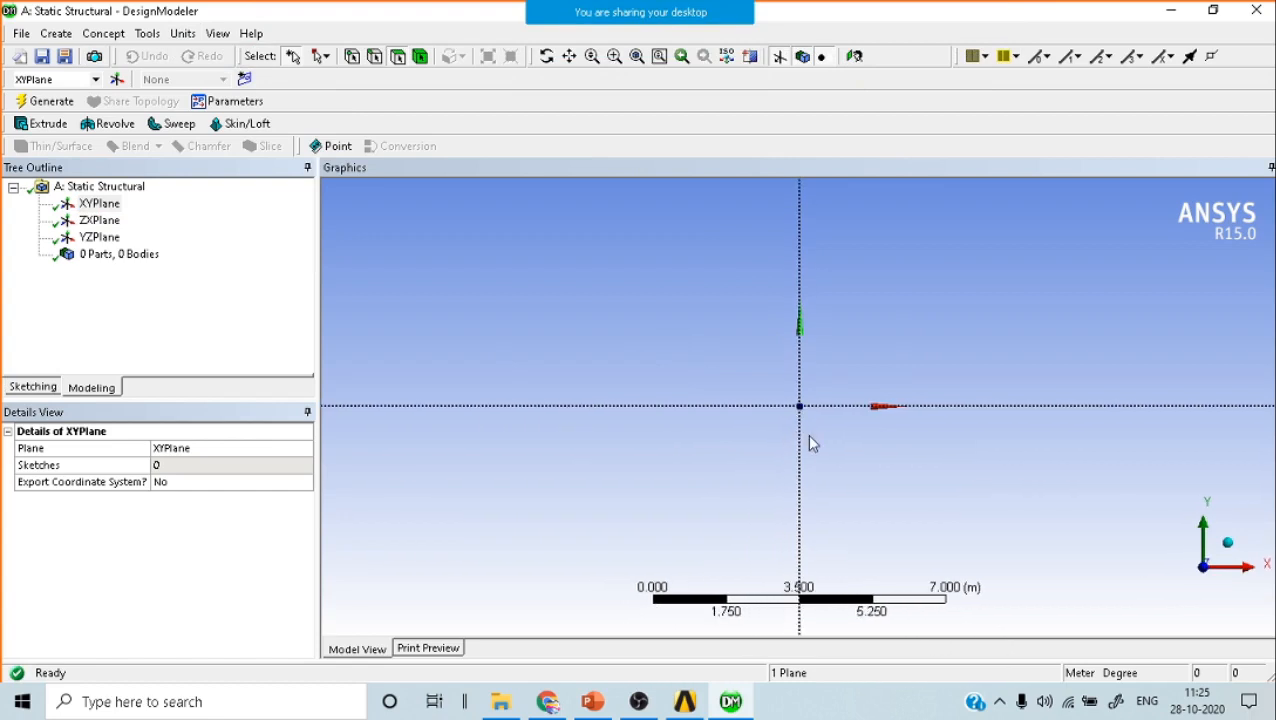
scroll(810, 443, "up", 1)
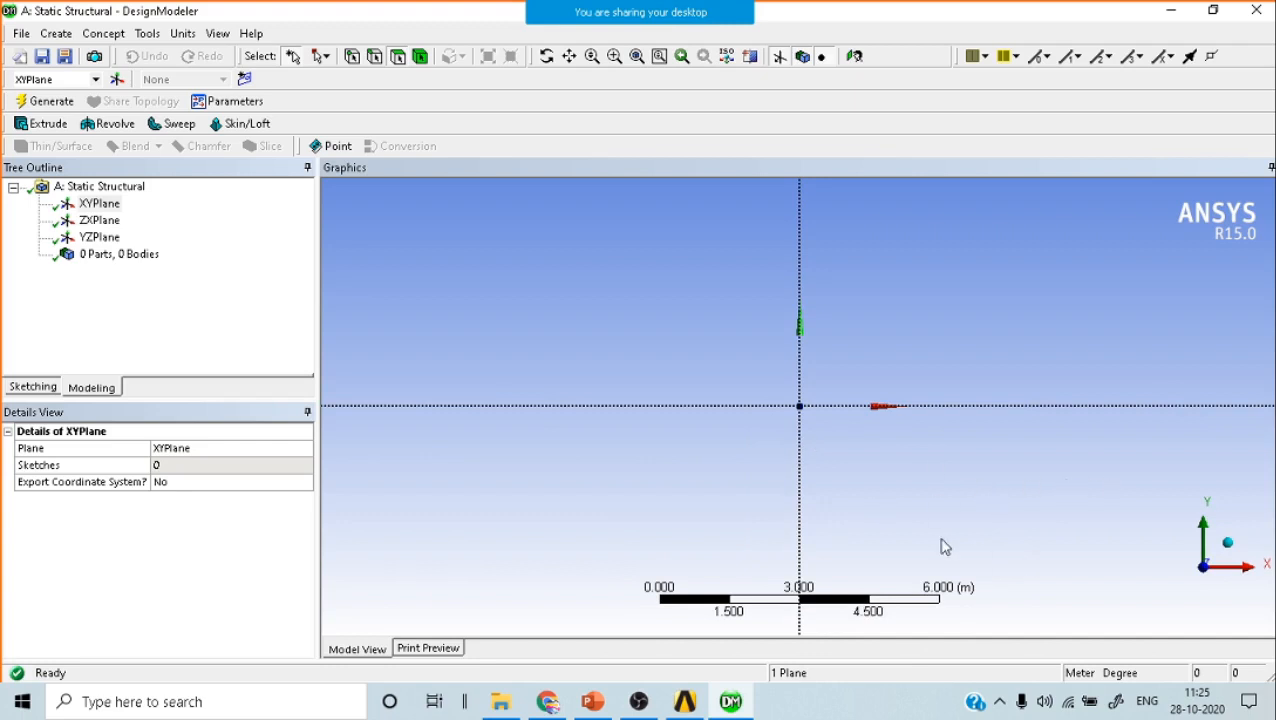
left_click(33, 387)
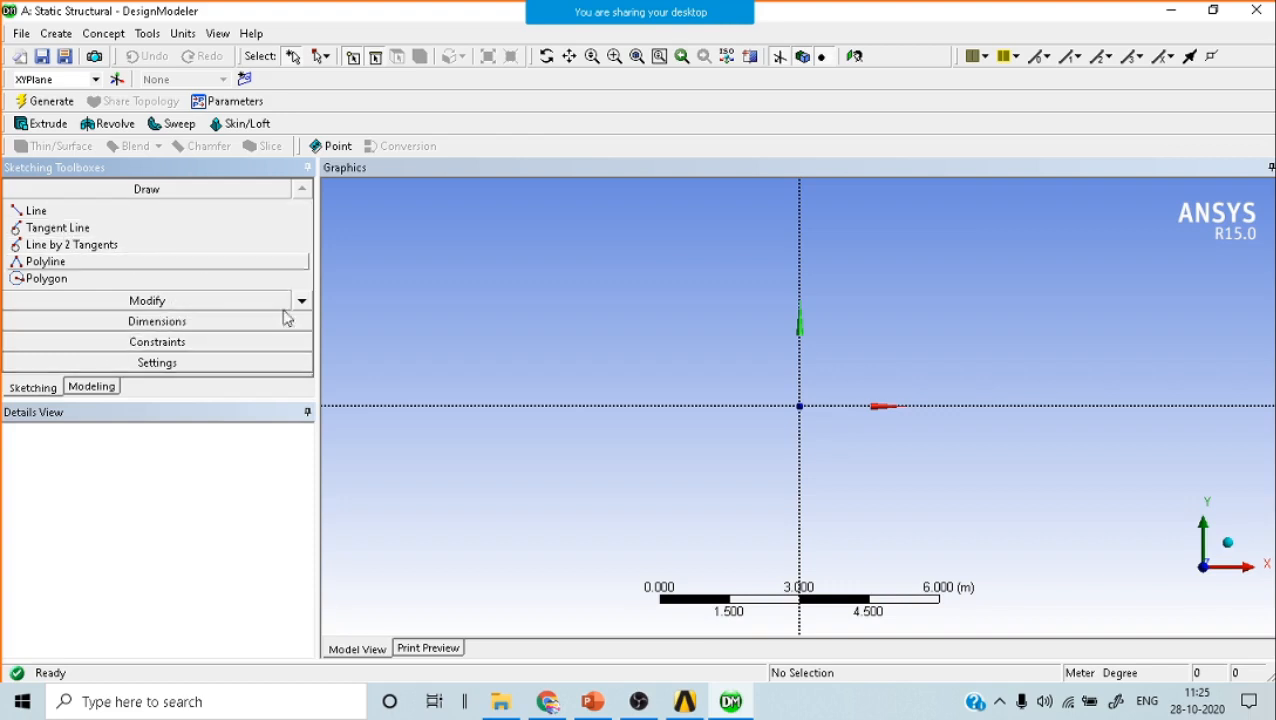
Check the truss layout on the PowerPoint slide, then draw a horizontal line about 3.2 m long from the origin along negative X.
left_click(592, 701)
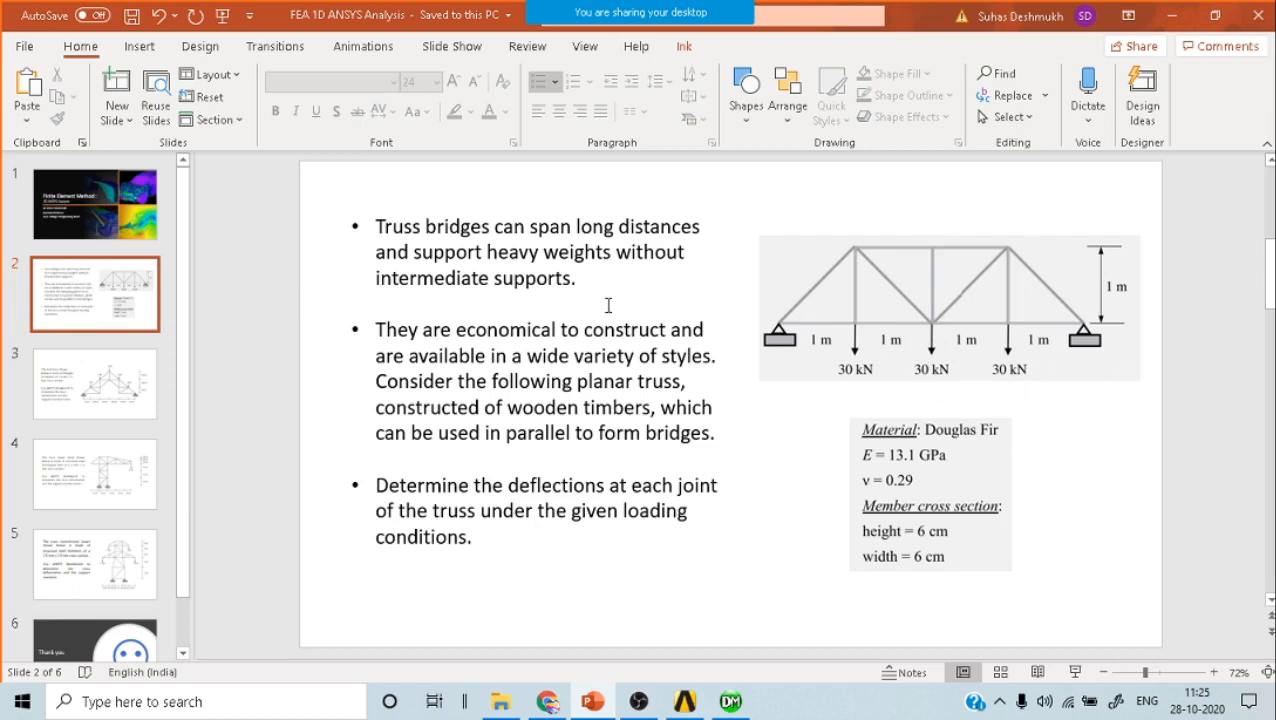
left_click(730, 701)
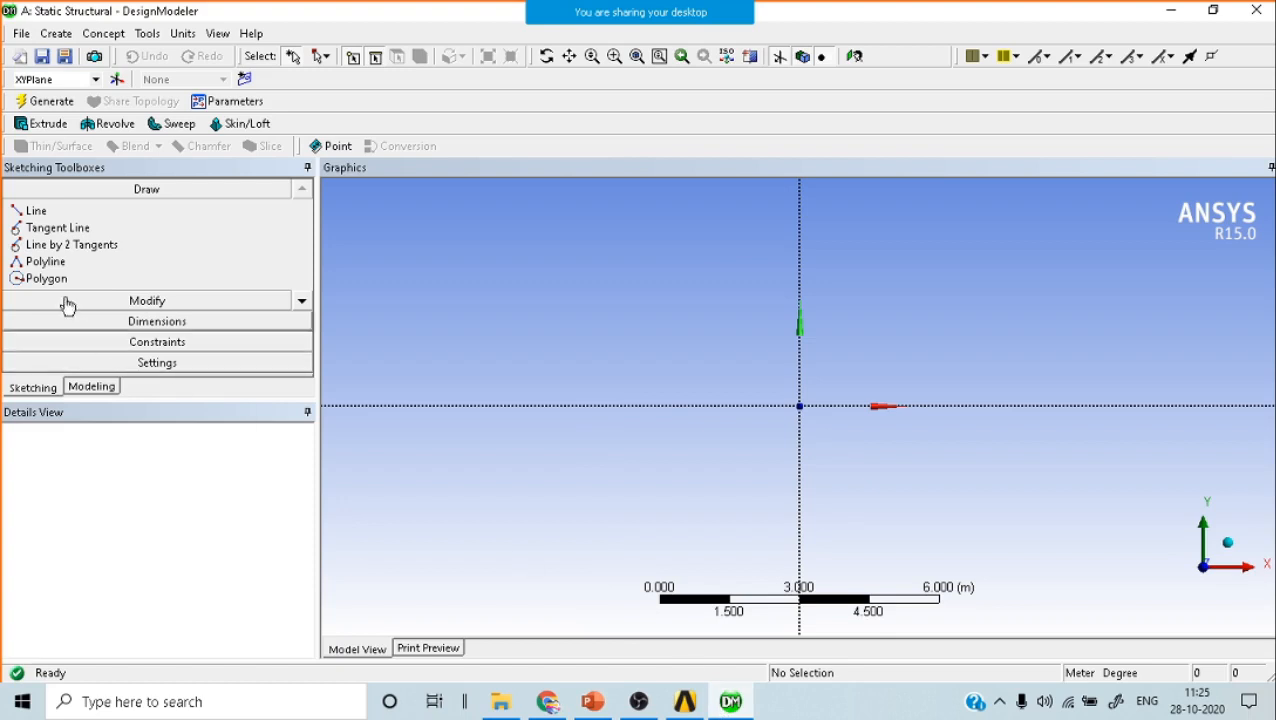
left_click(36, 211)
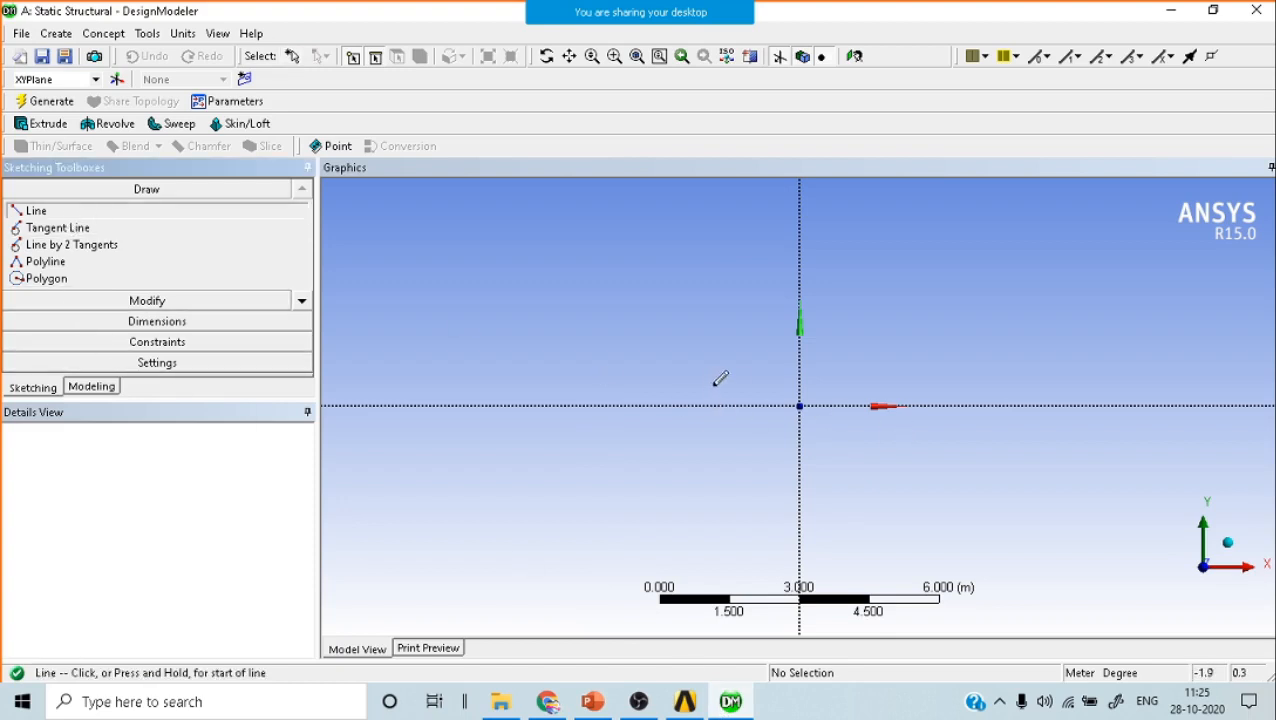
left_click(799, 405)
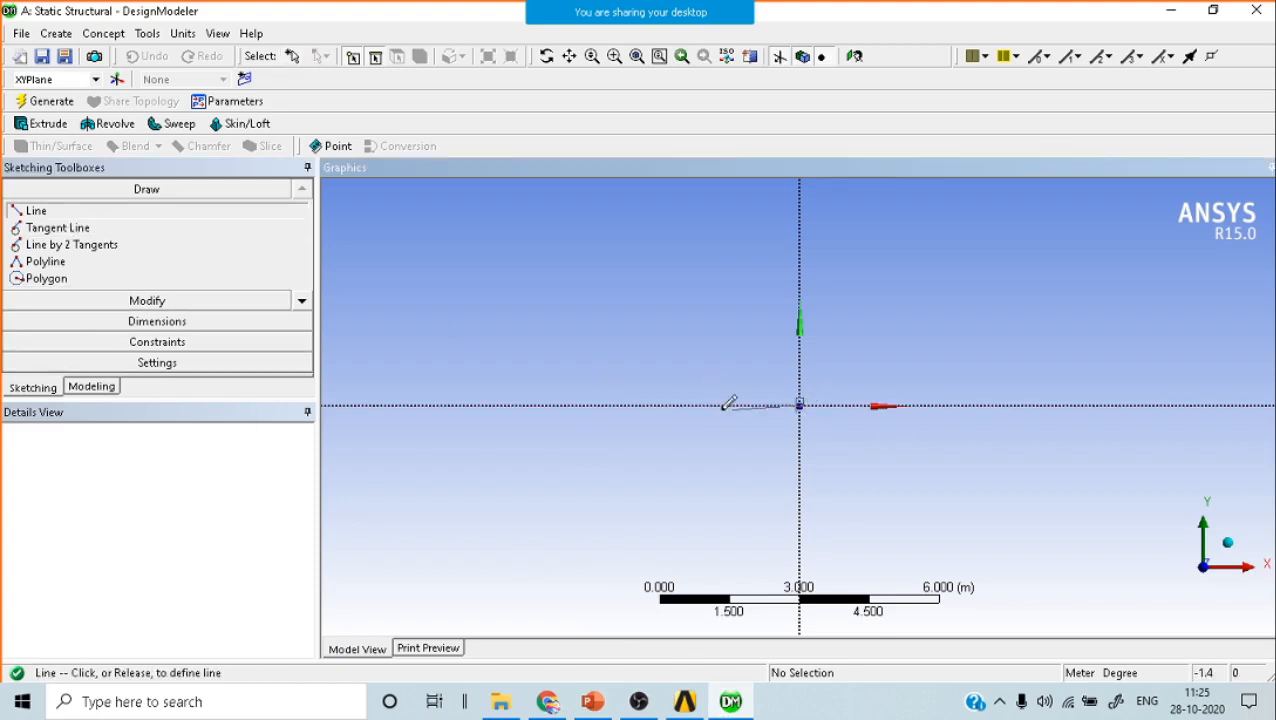
left_click(649, 405)
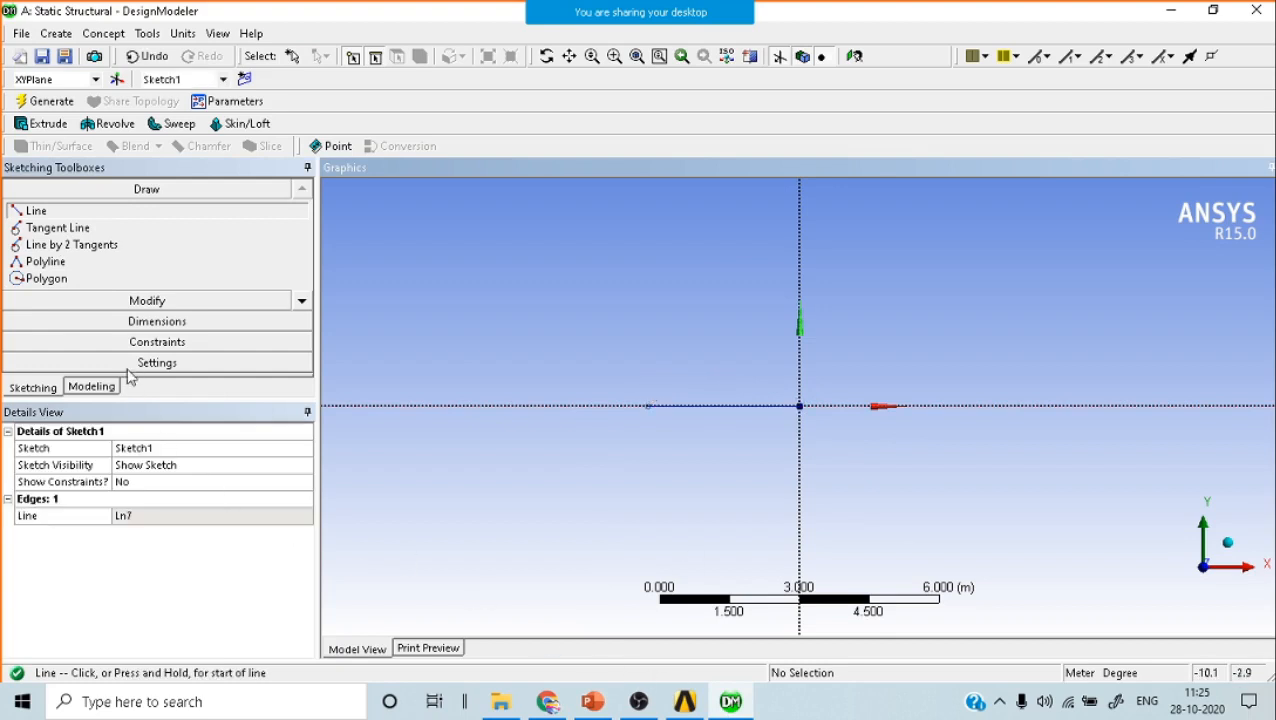
Add a semi-automatic length dimension to the horizontal line and set it to 1 m.
left_click(167, 325)
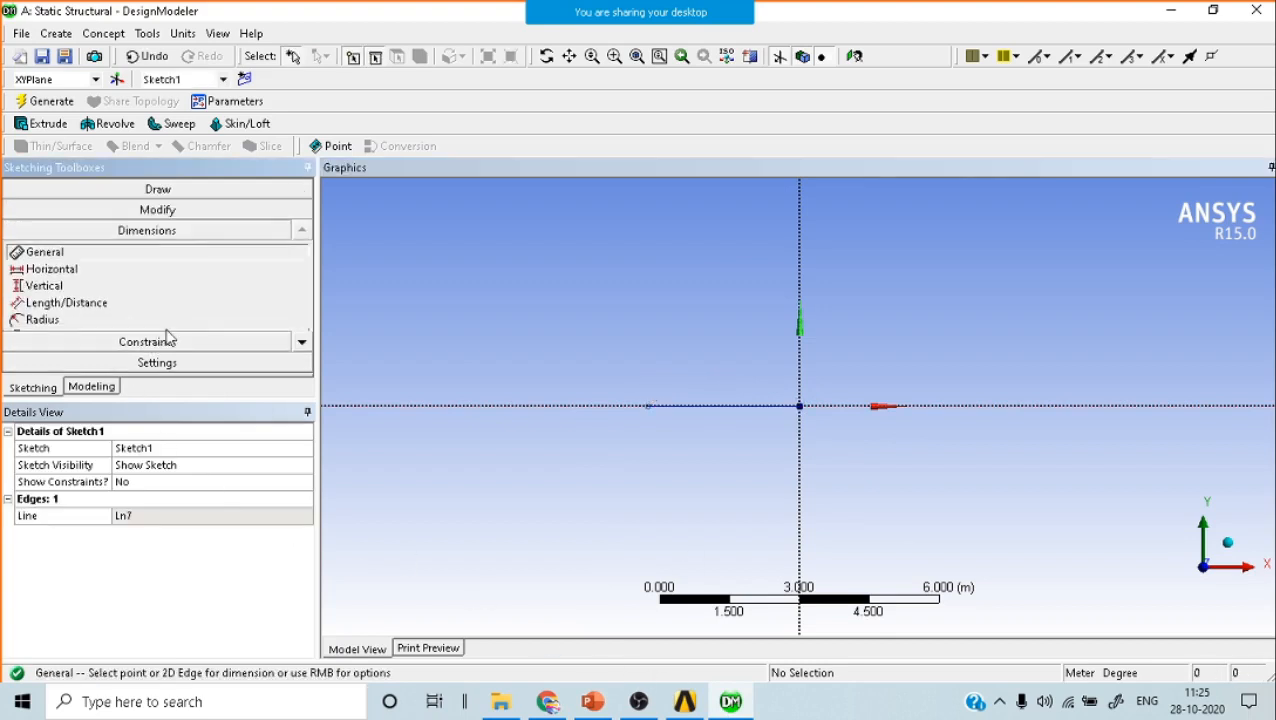
left_click(308, 349)
left_click(308, 349)
left_click(308, 349)
left_click(308, 349)
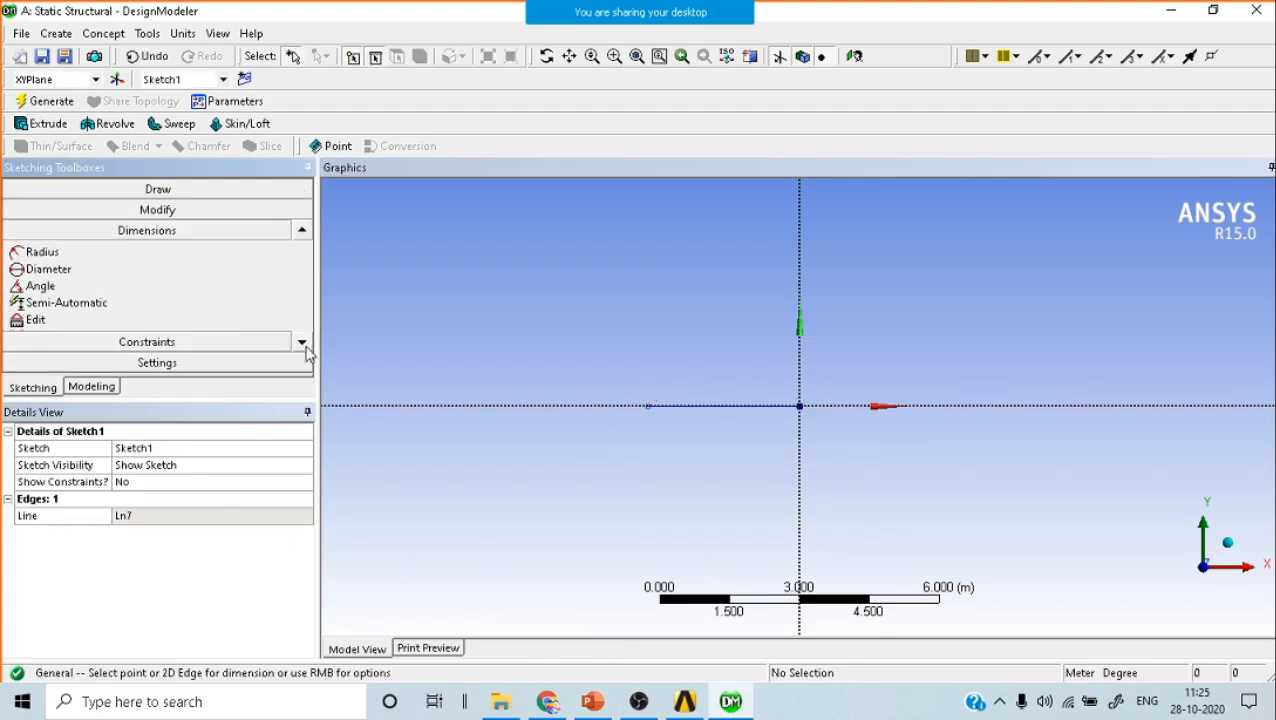
left_click(90, 311)
left_click(712, 366)
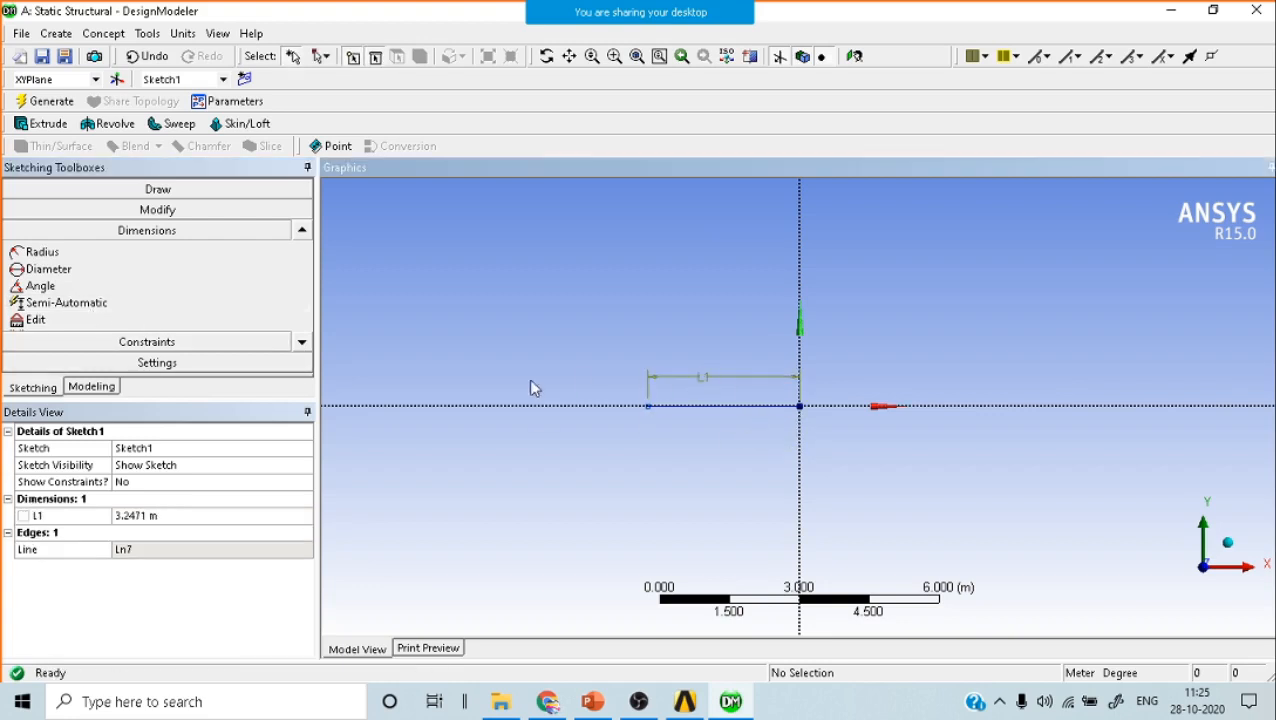
left_click(195, 513)
type("1")
key("Return")
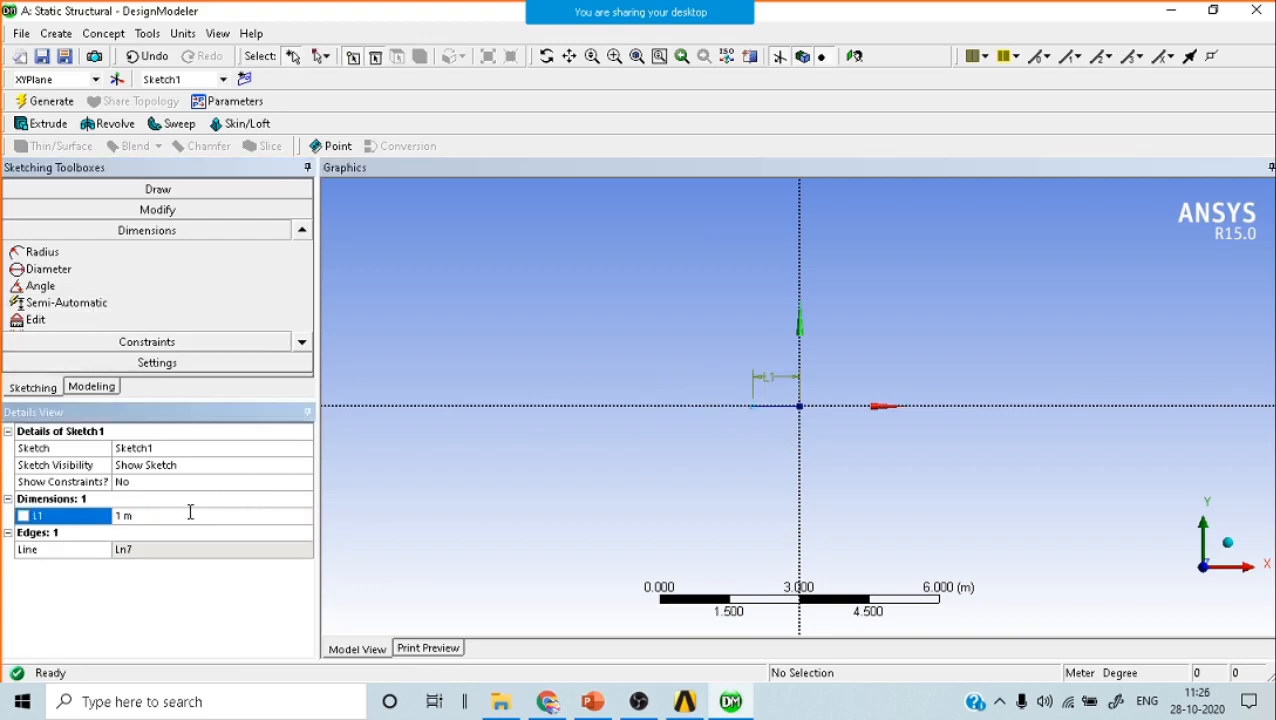
Draw a second horizontal line along the X axis, continuing from the free end of the 1 m line away from the origin.
left_click(166, 192)
left_click(35, 211)
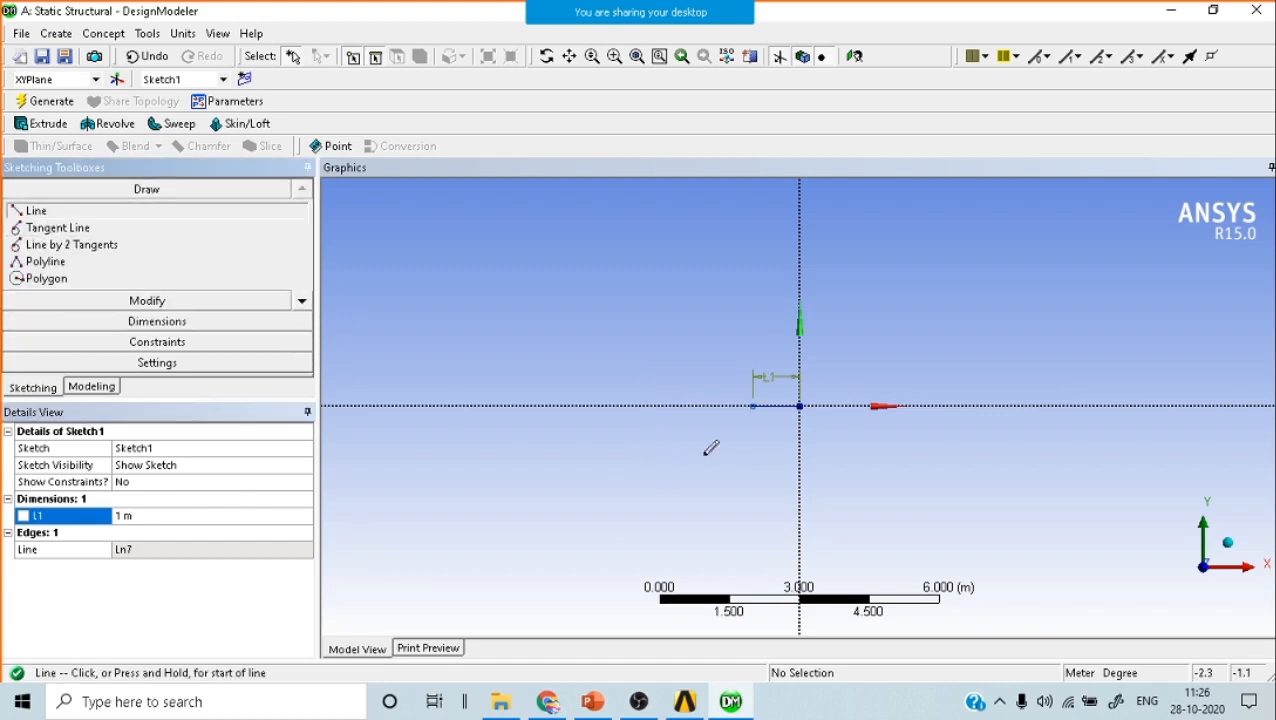
left_click(752, 405)
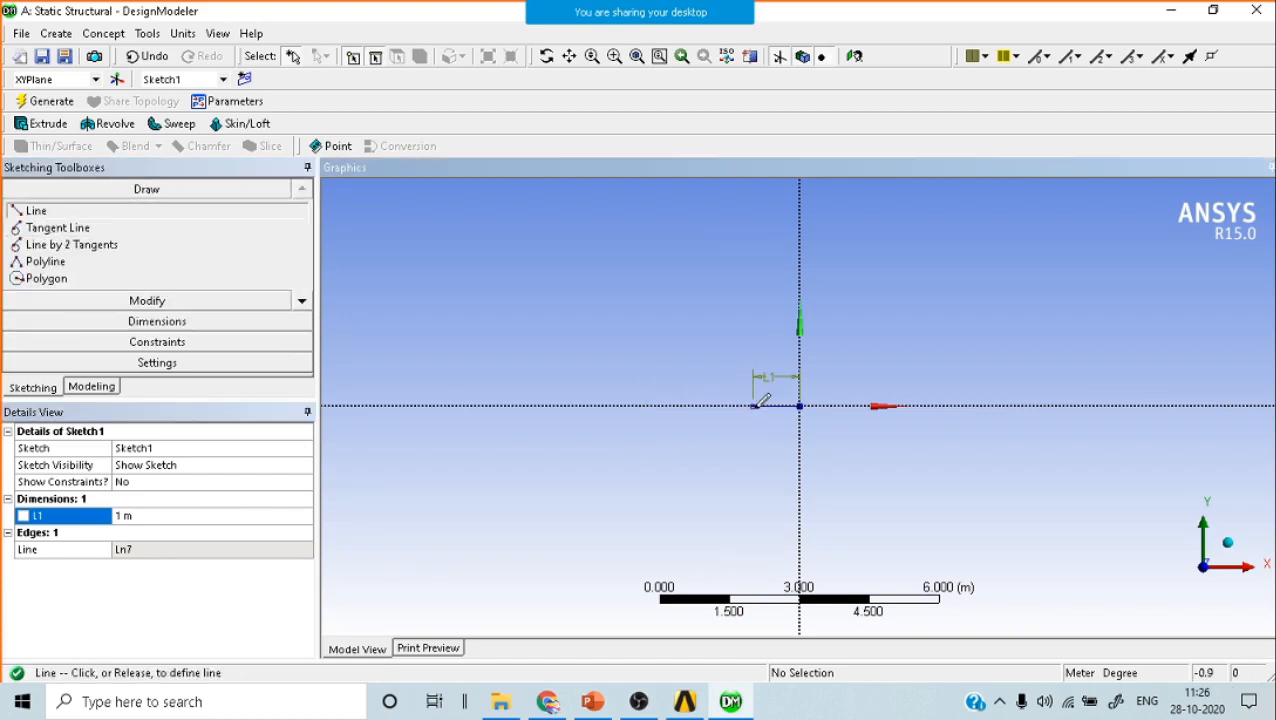
left_click(686, 405)
Add a semi-automatic length dimension to the second horizontal line on the negative X side and set it to 1 m.
left_click(170, 321)
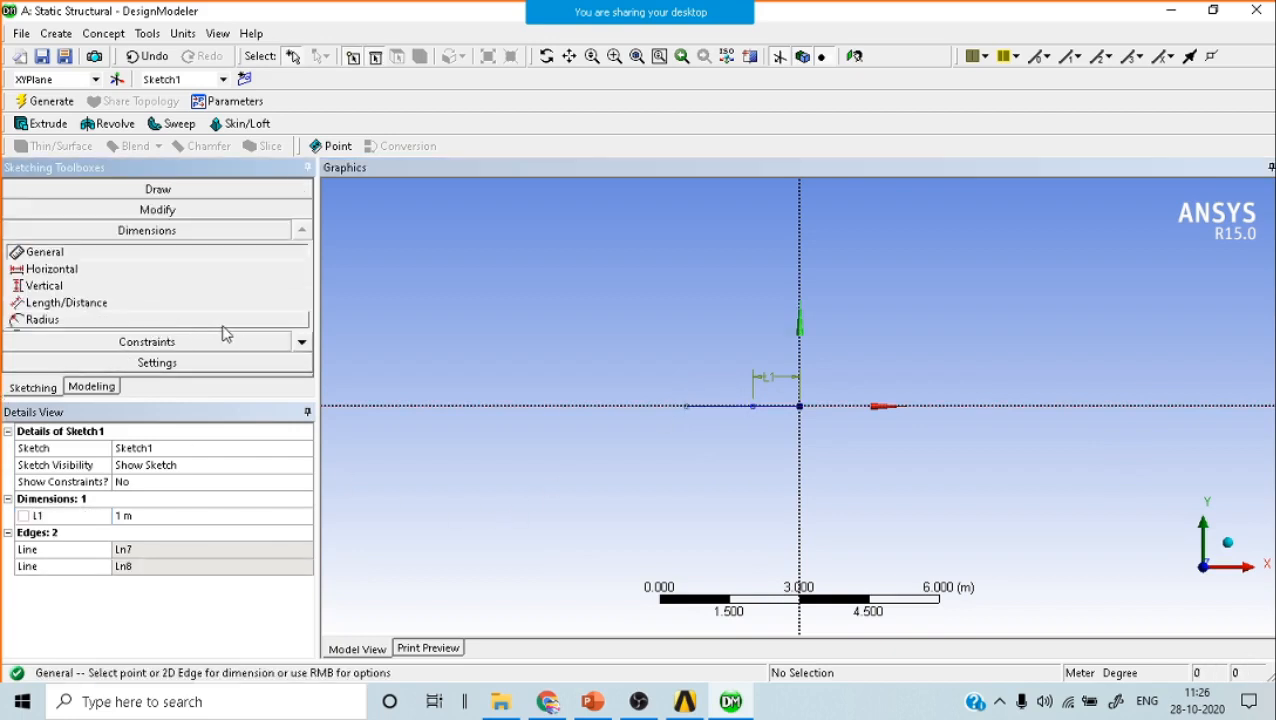
left_click(305, 345)
left_click(305, 345)
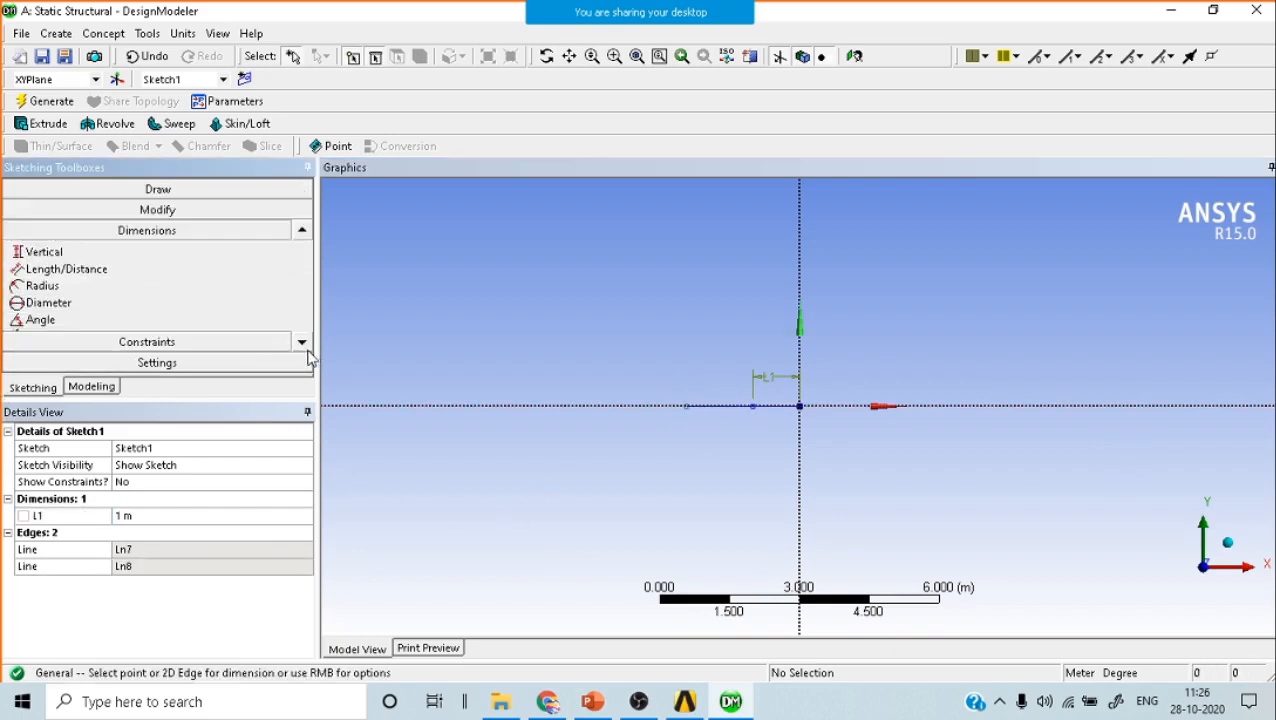
left_click(305, 345)
left_click(305, 345)
left_click(92, 304)
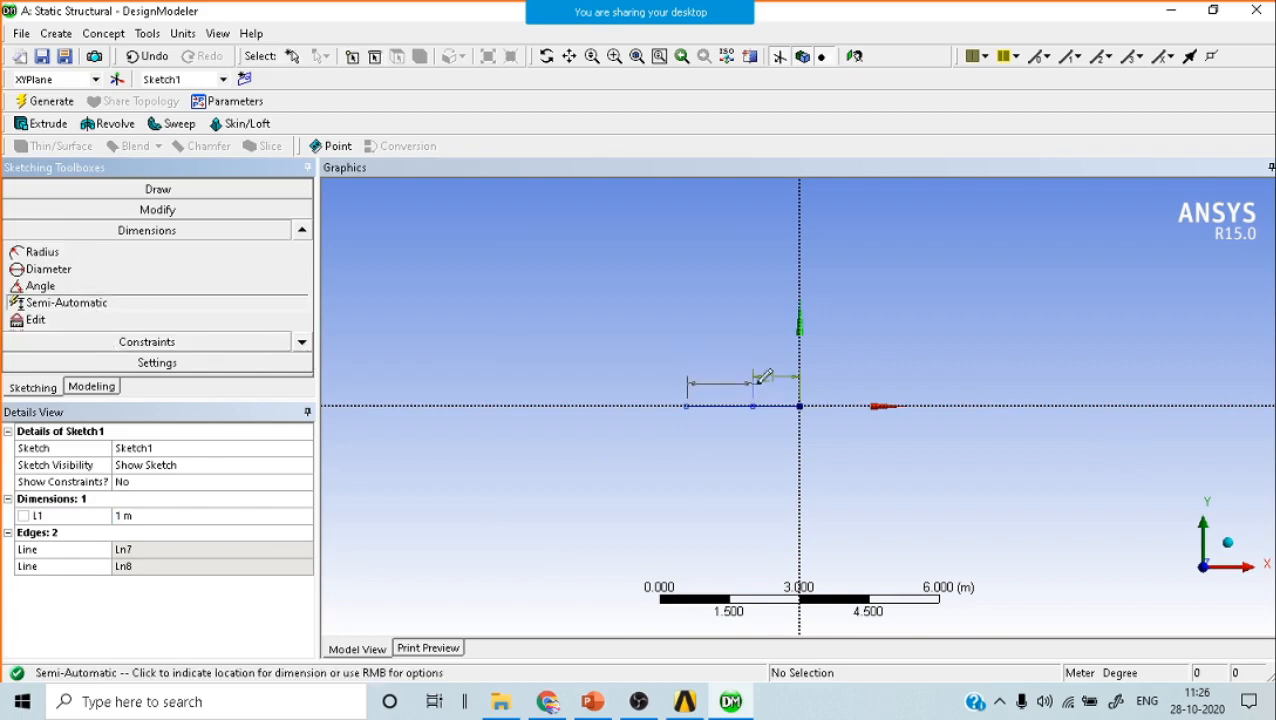
left_click(717, 377)
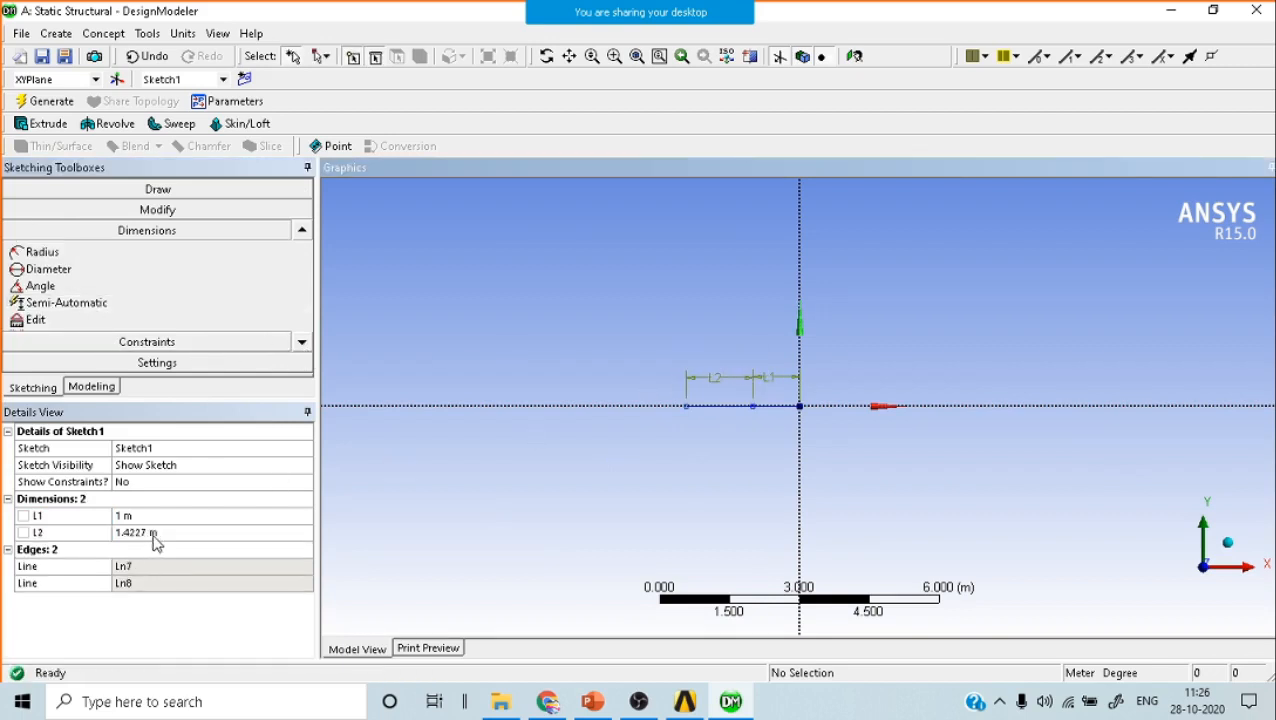
left_click(155, 533)
type("1")
key("Return")
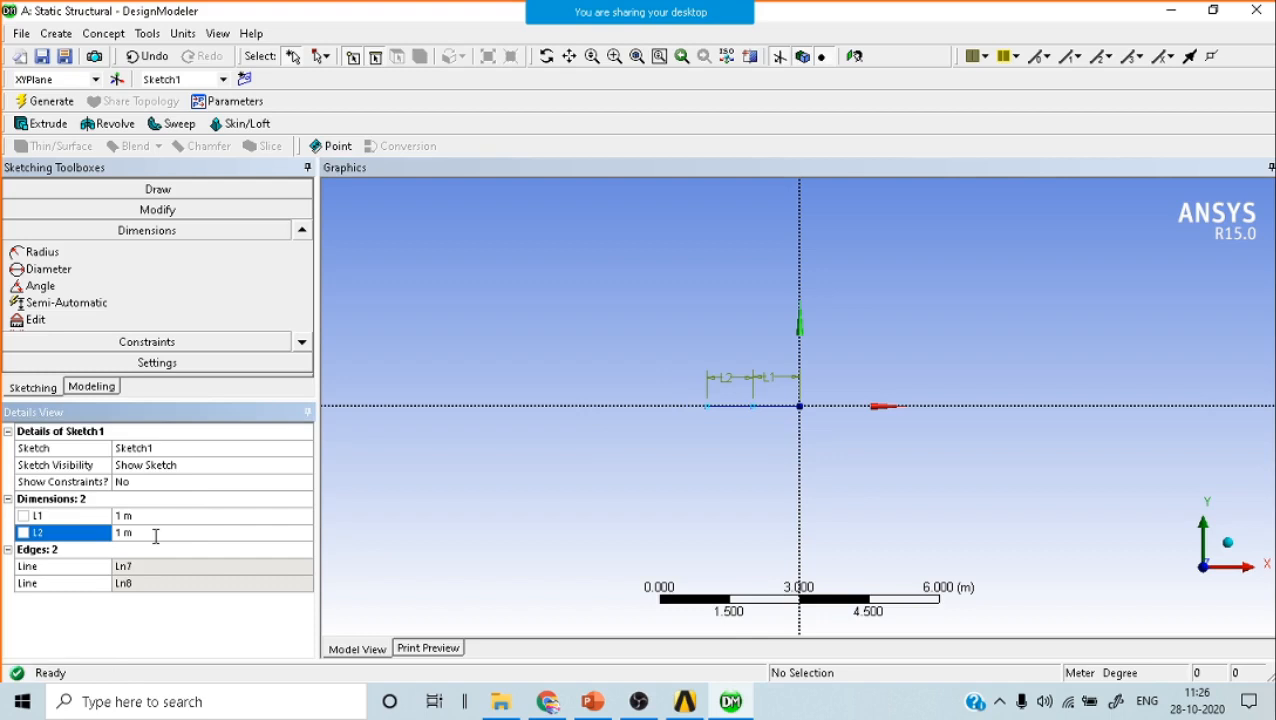
Draw two connected horizontal lines from the origin along positive X, about 1.02 m and 1.49 m long.
left_click(157, 190)
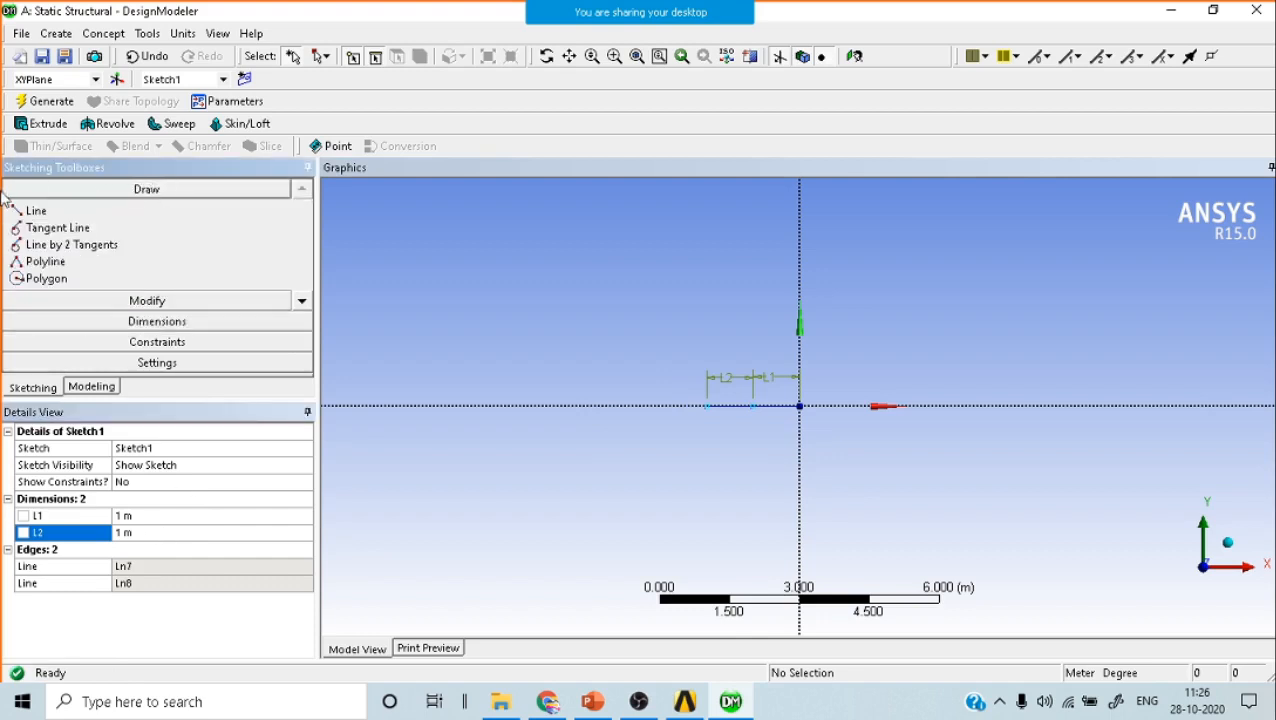
left_click(30, 211)
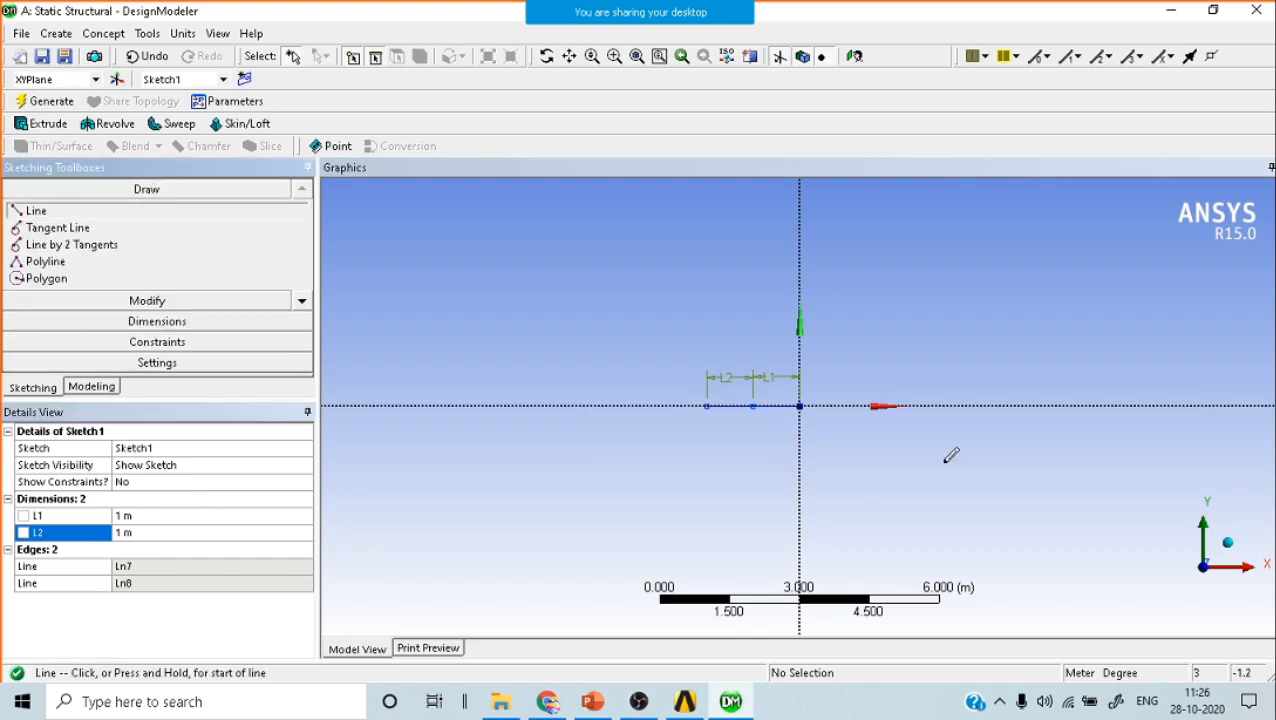
left_click(799, 405)
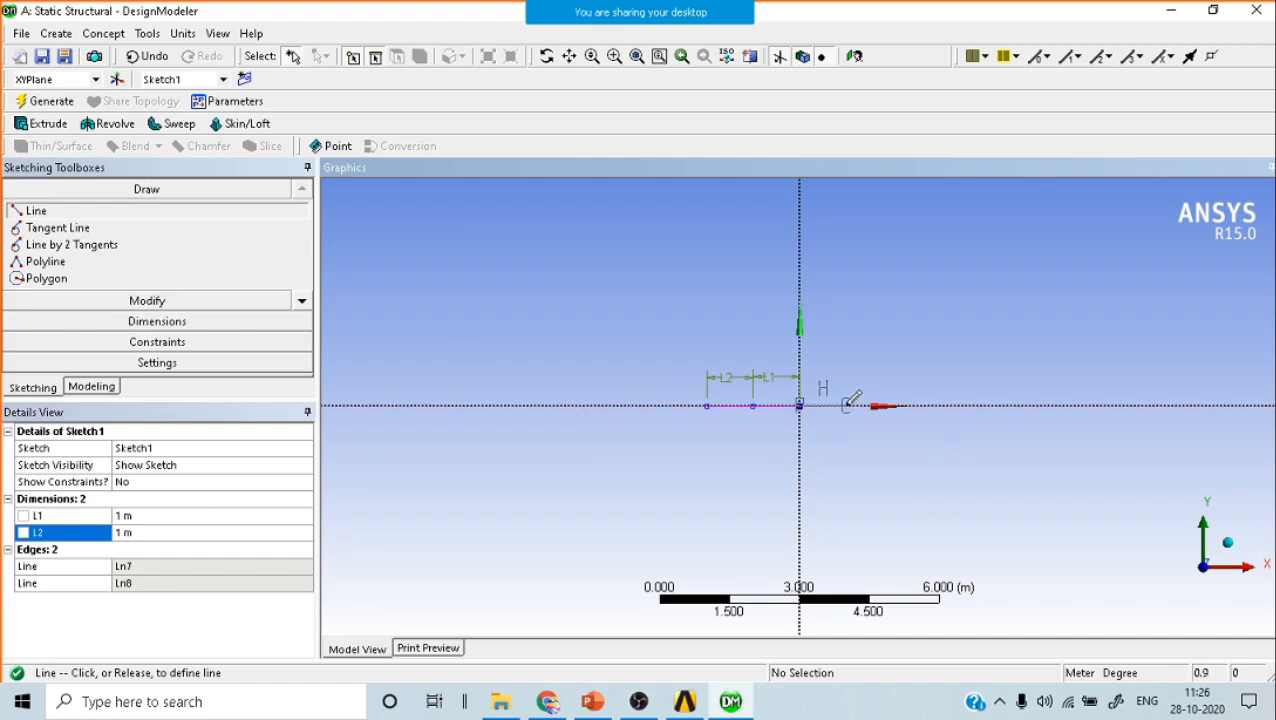
left_click(848, 405)
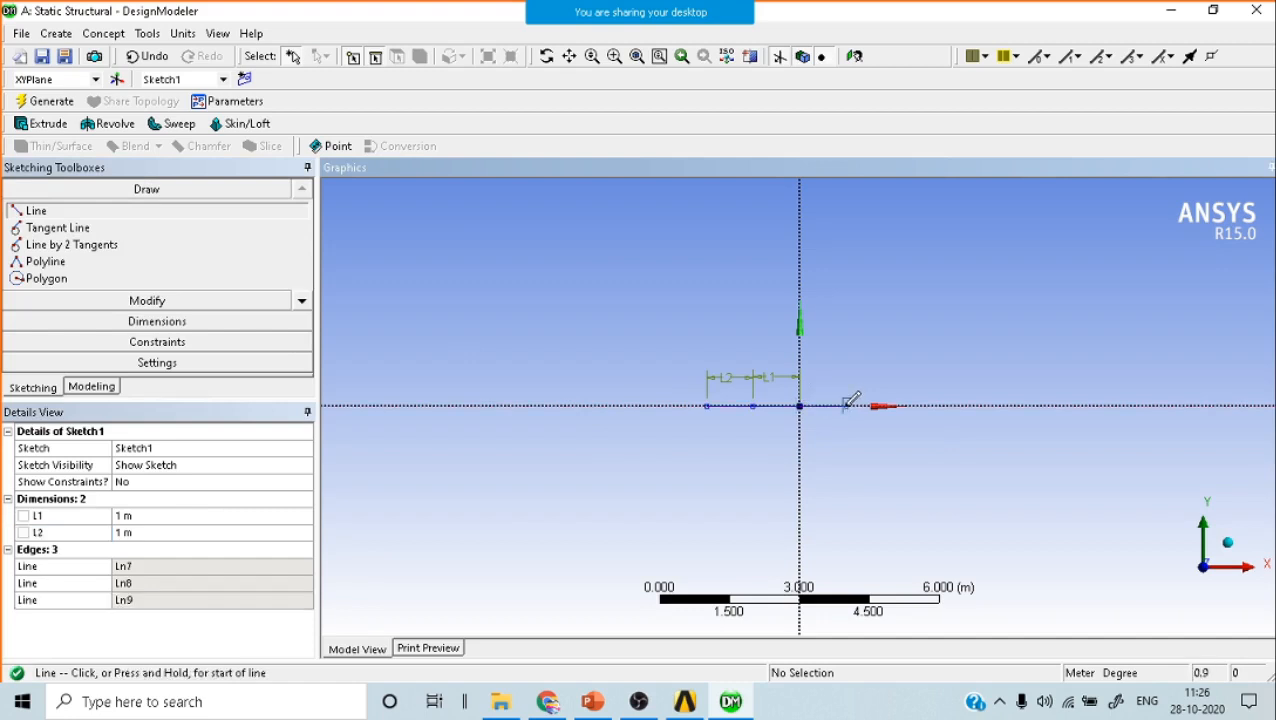
left_click(847, 405)
left_click(917, 405)
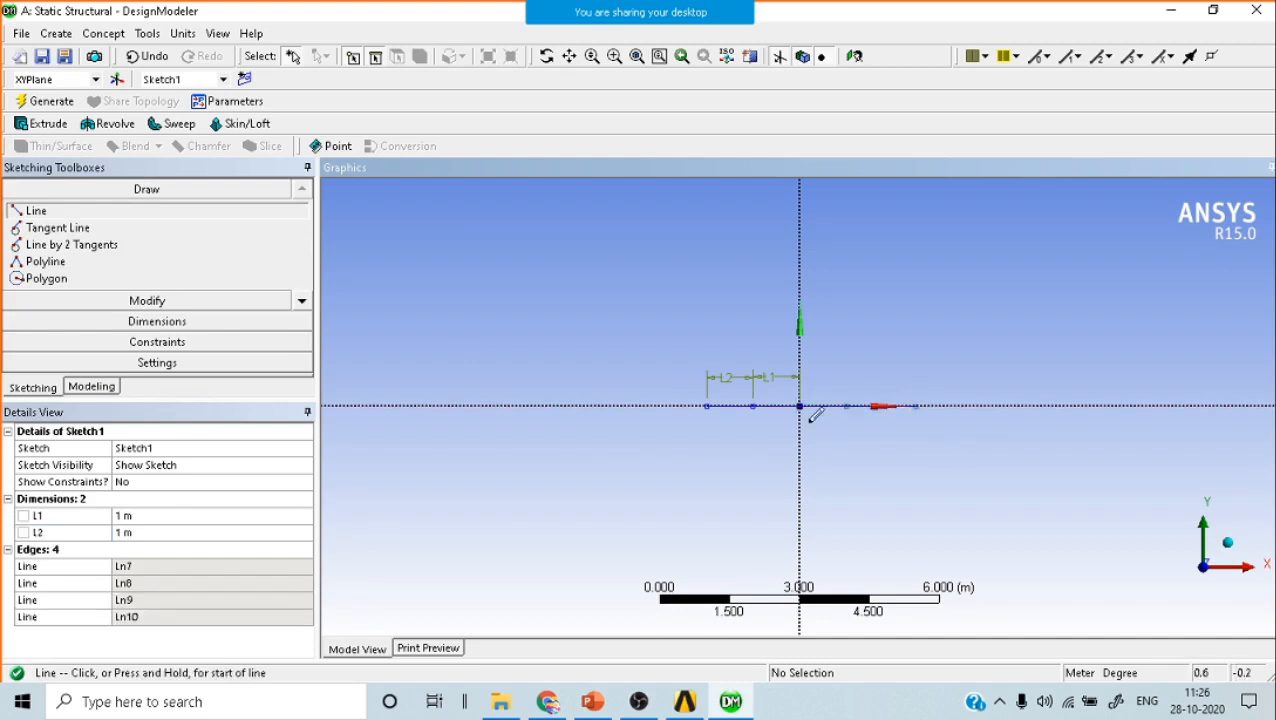
Add semi-automatic length dimensions to the two horizontal lines on the positive X side.
left_click(158, 325)
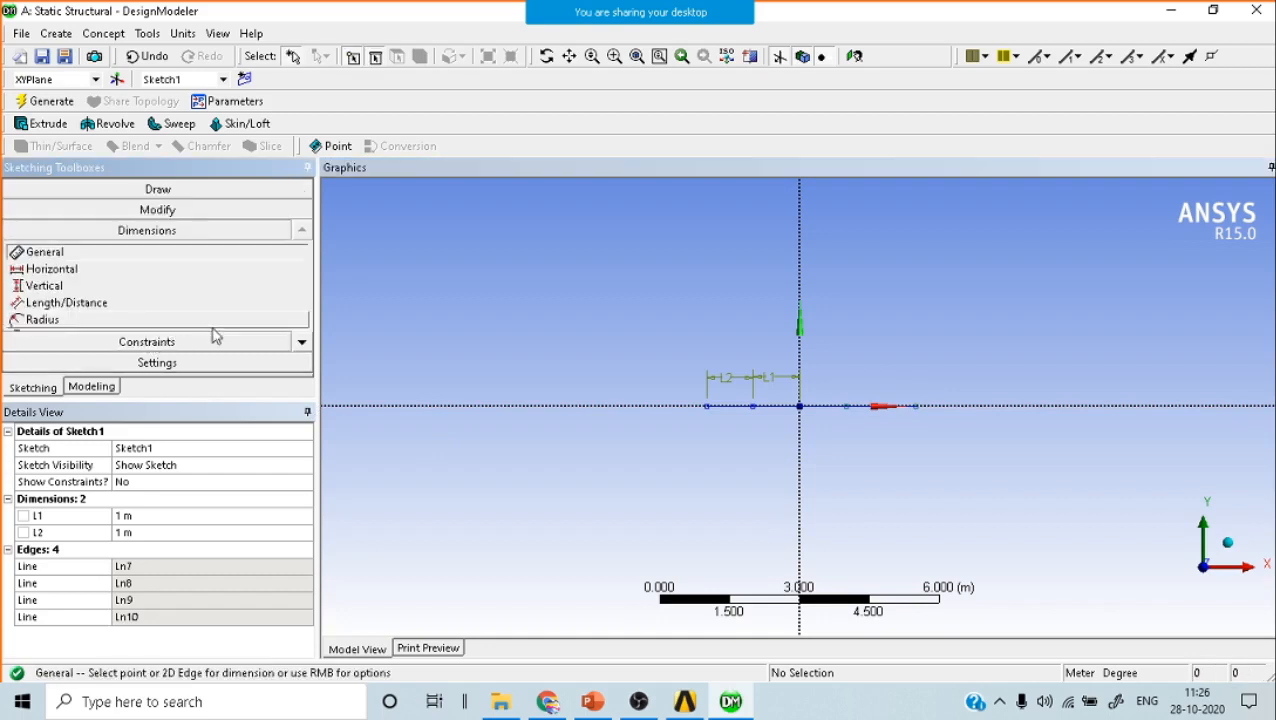
left_click(302, 342)
left_click(302, 342)
left_click(304, 342)
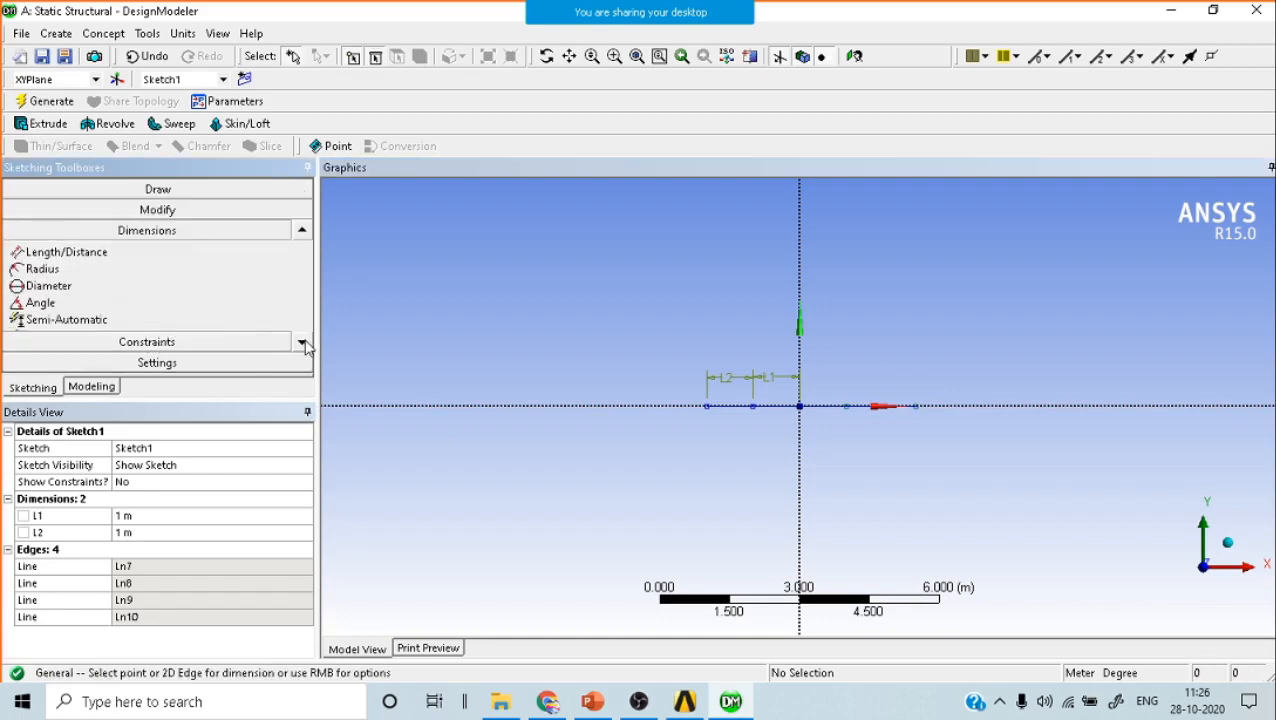
left_click(304, 342)
left_click(128, 303)
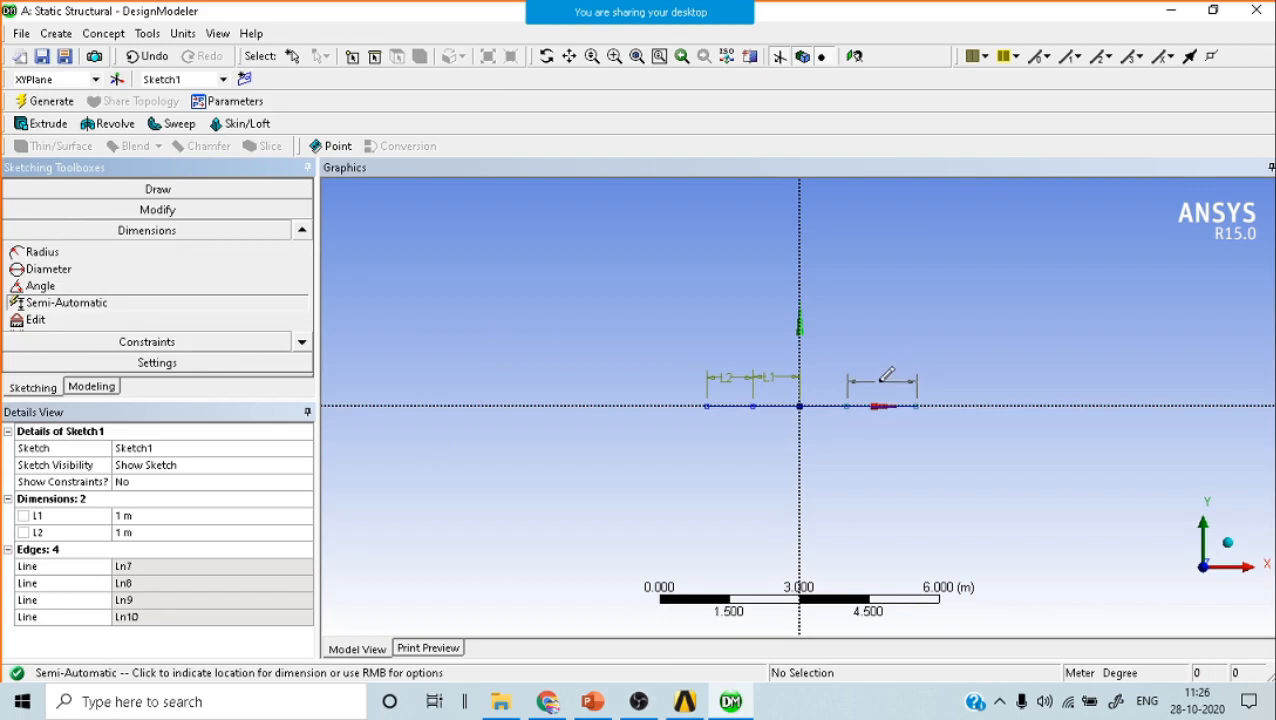
left_click(885, 378)
left_click(806, 374)
Set both length dimensions on the positive X side, L3 and L4, to 1 m.
left_click(160, 550)
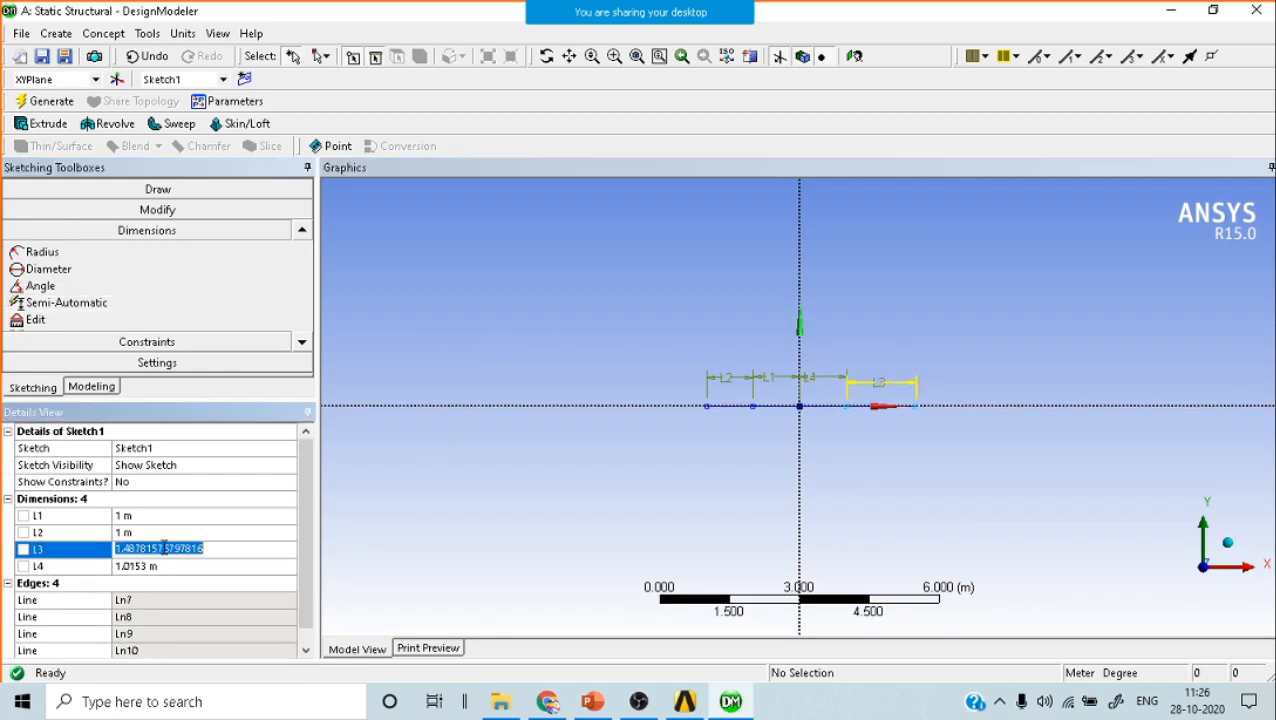
type("1")
key("Return")
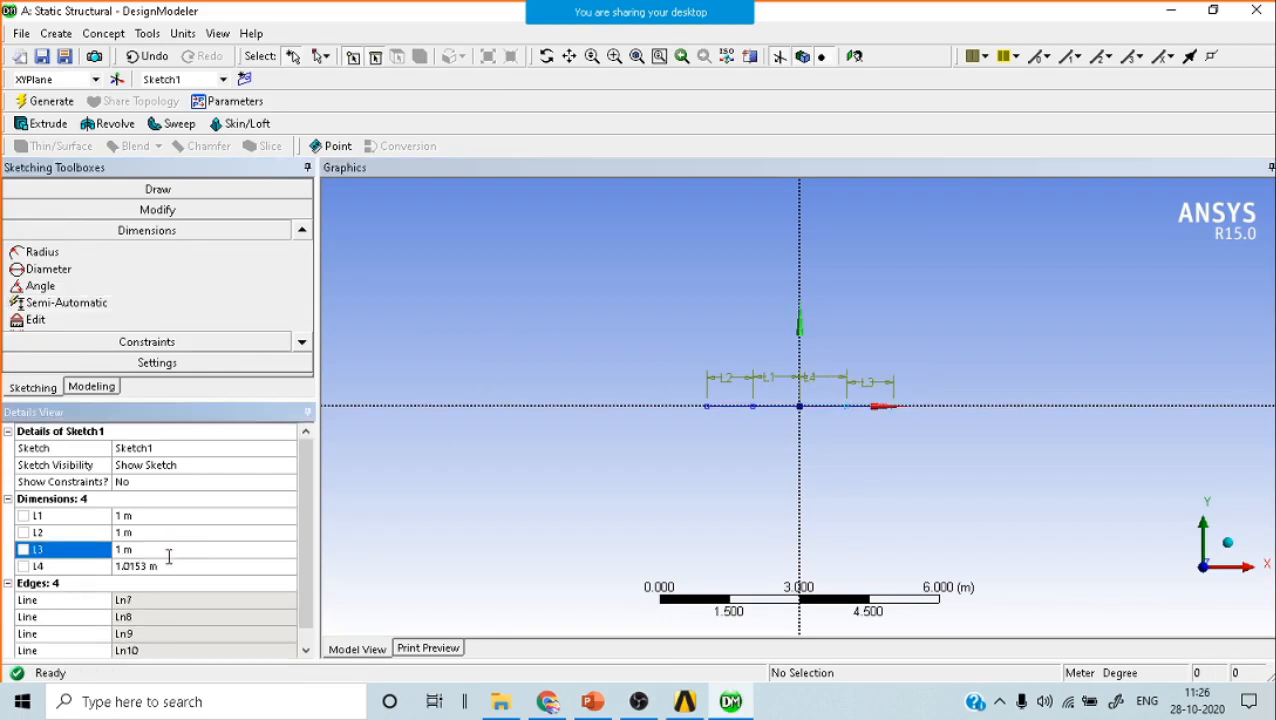
left_click(169, 566)
type("1")
key("Return")
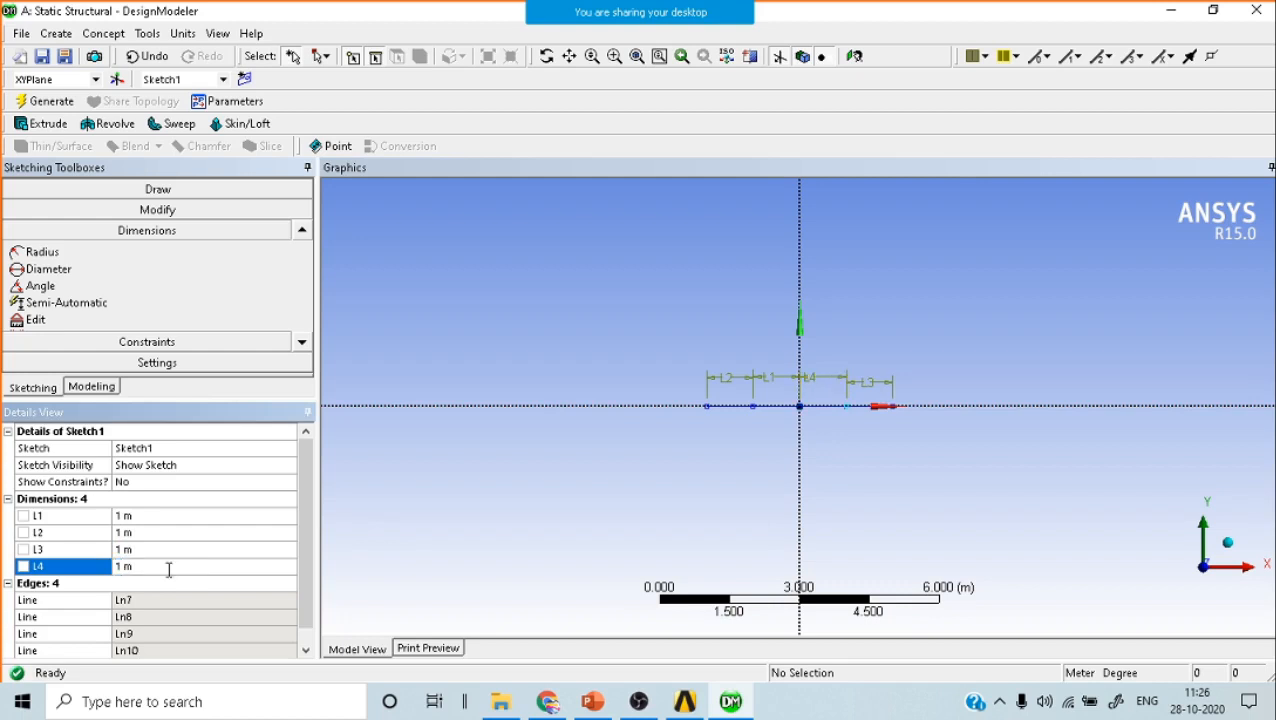
Check the truss diagram in PowerPoint, then draw a vertical line about 1.23 m upward from the joint 1 m along positive X.
scroll(840, 451, "up", 4)
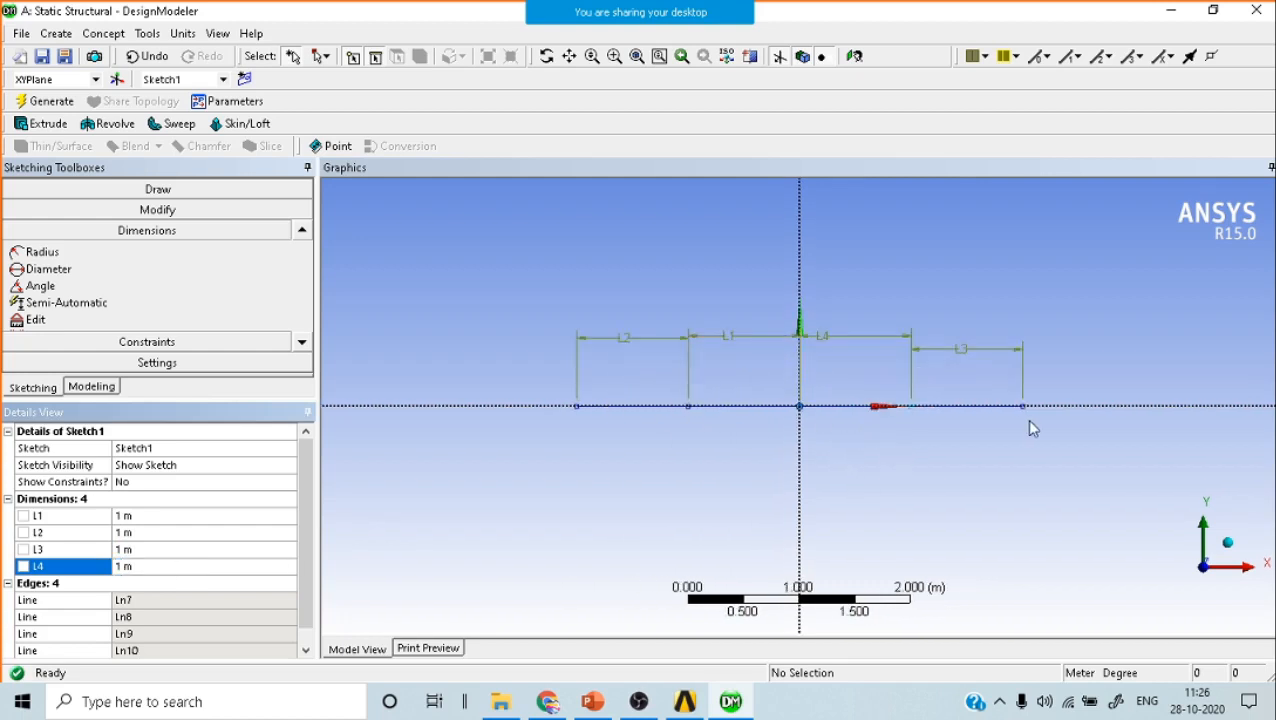
left_click(592, 703)
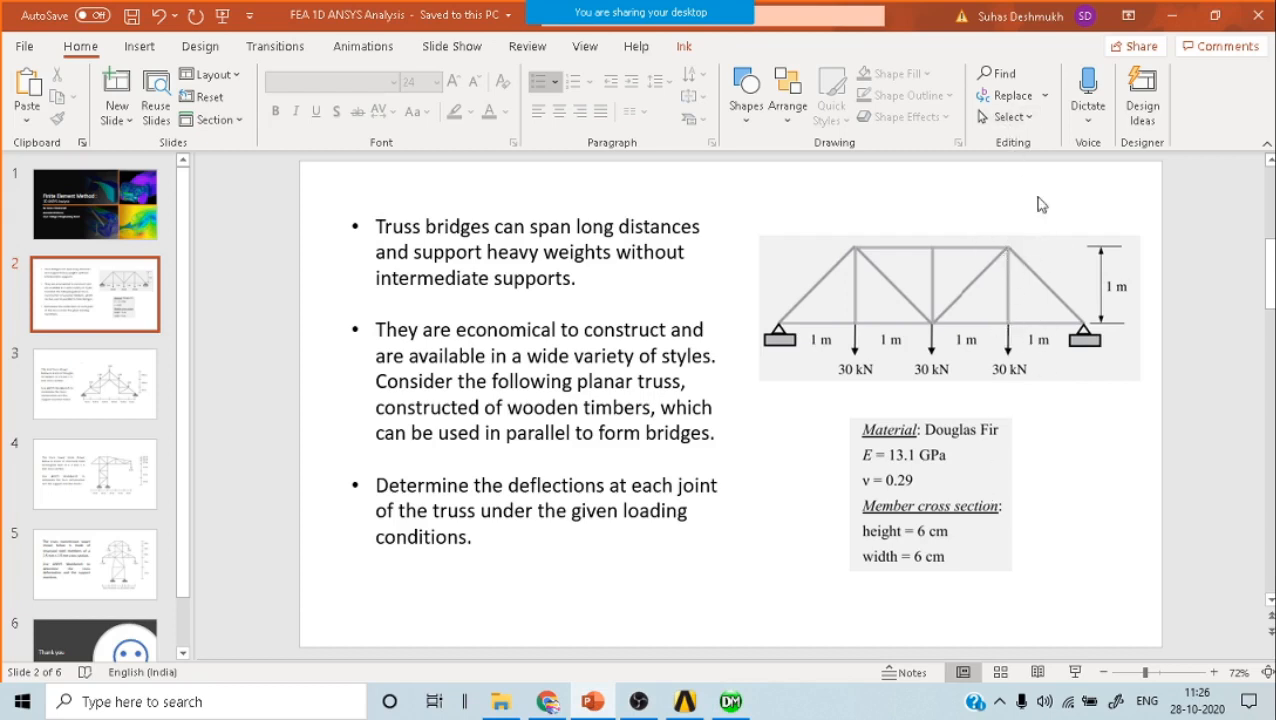
left_click(731, 701)
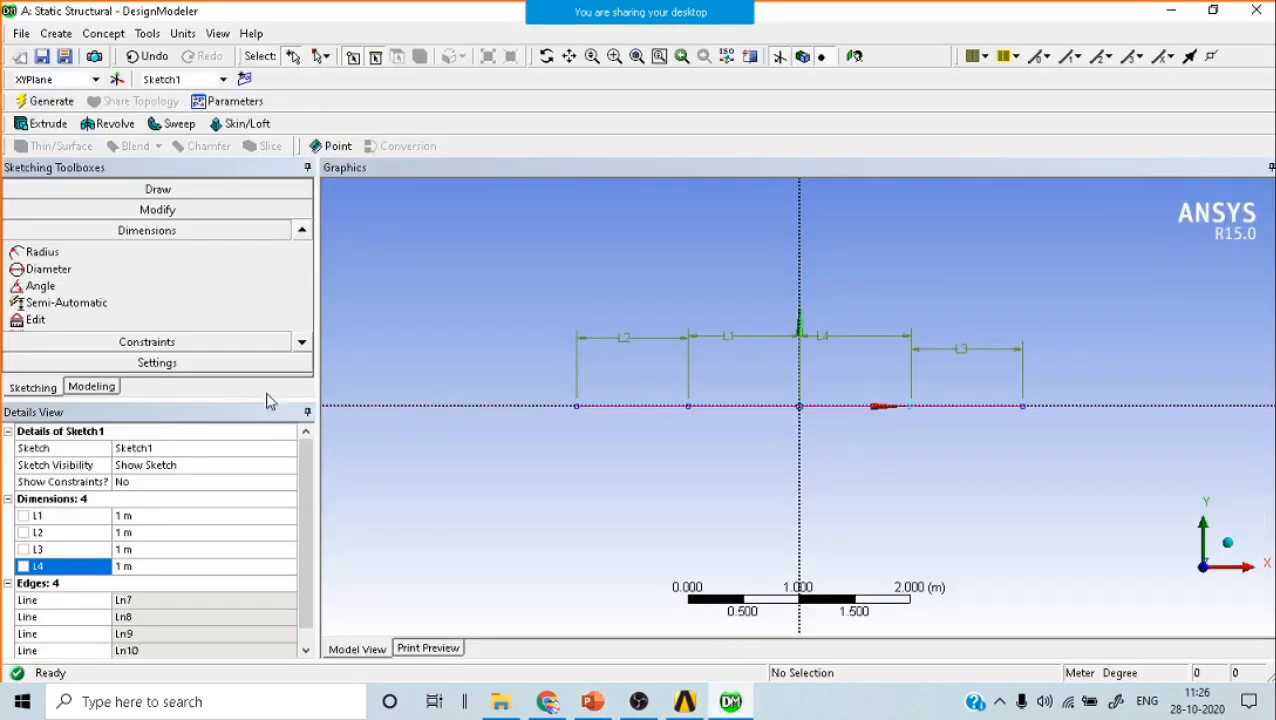
left_click(94, 189)
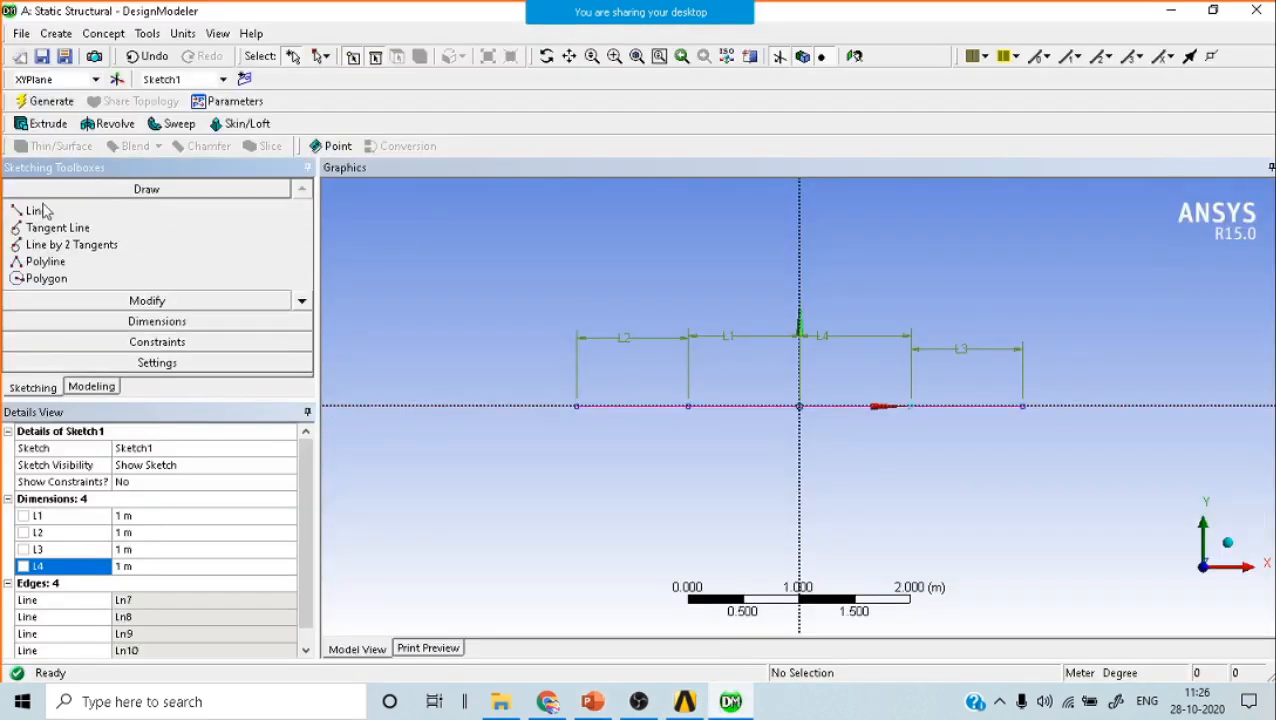
left_click(40, 210)
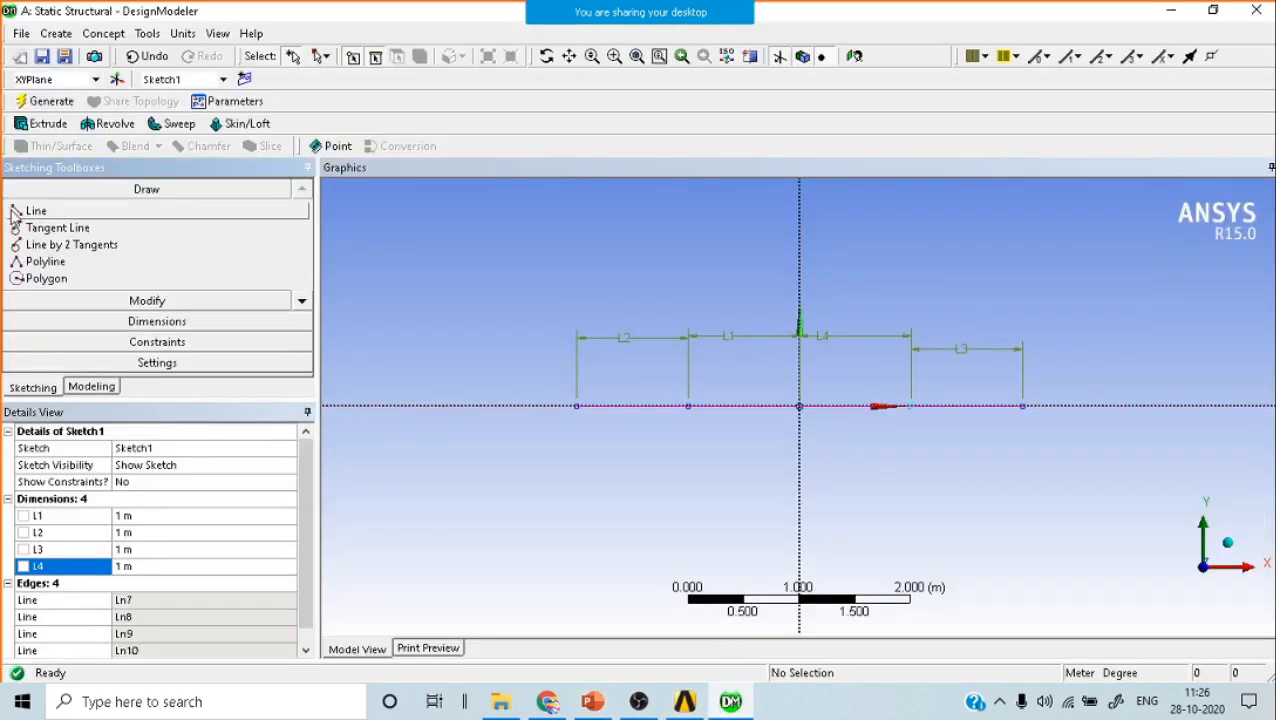
left_click(910, 405)
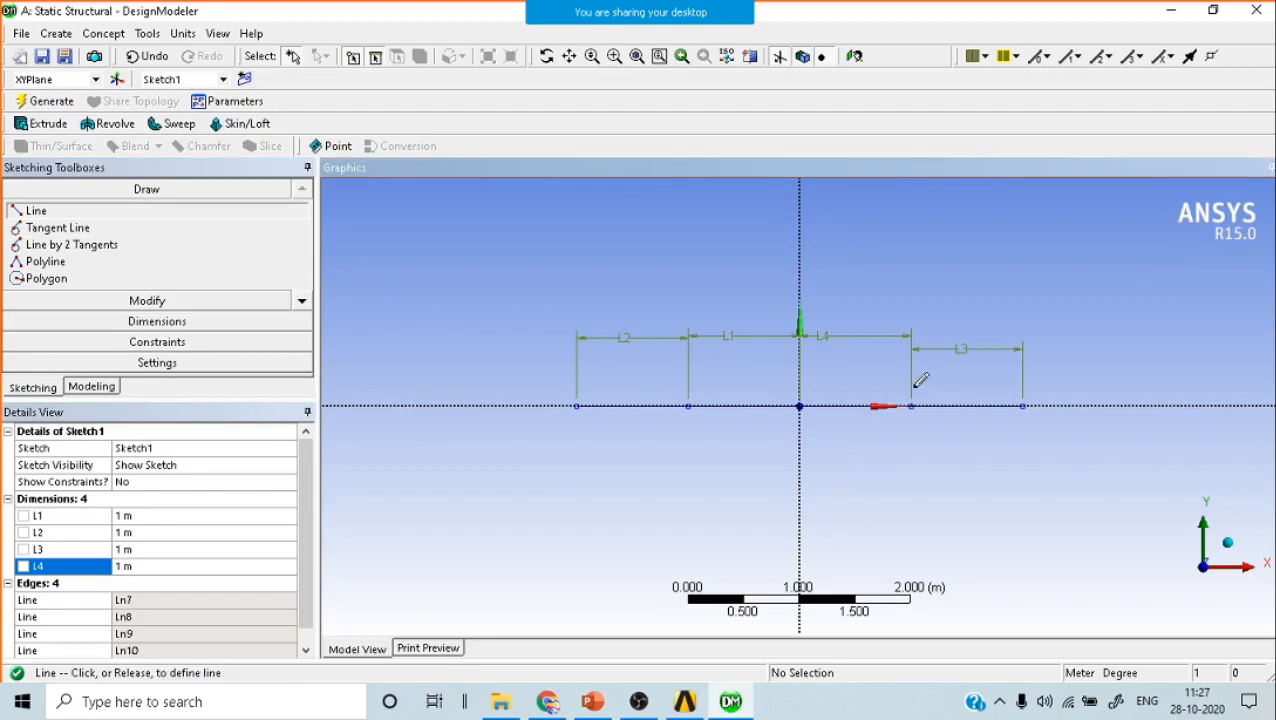
left_click(910, 269)
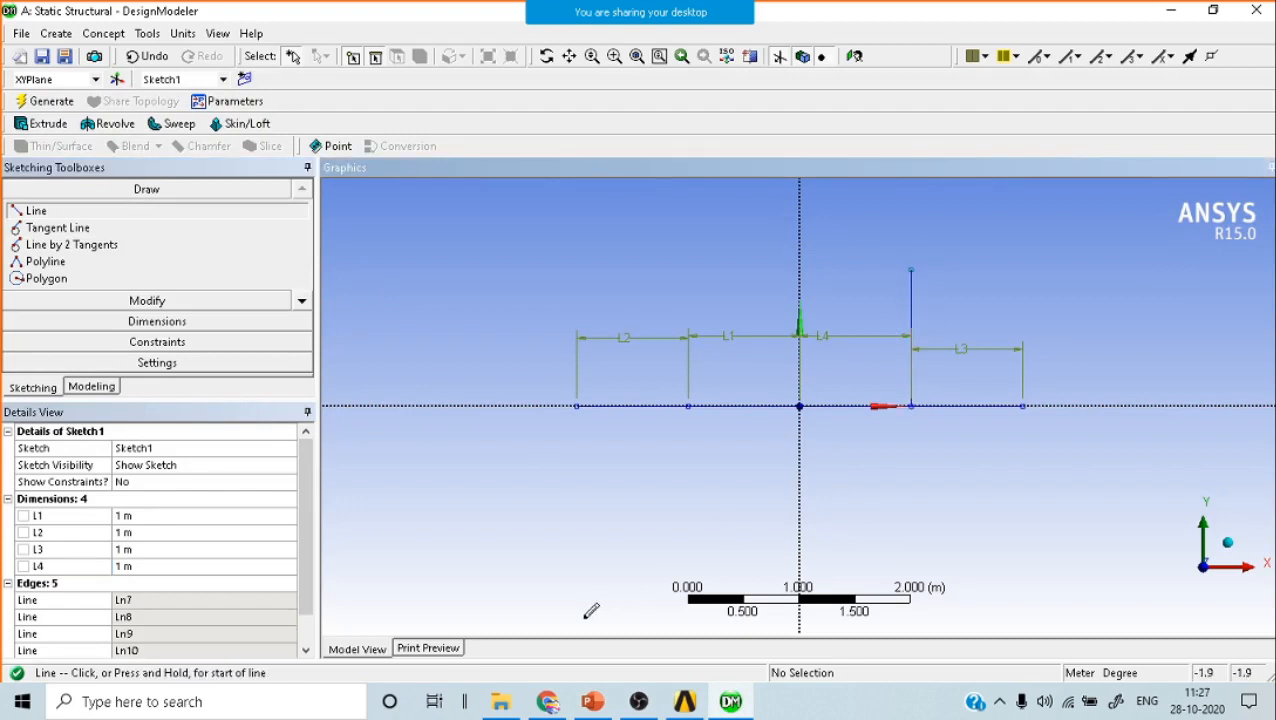
Add a semi-automatic length dimension to the vertical line and set it to 1 m.
left_click(124, 322)
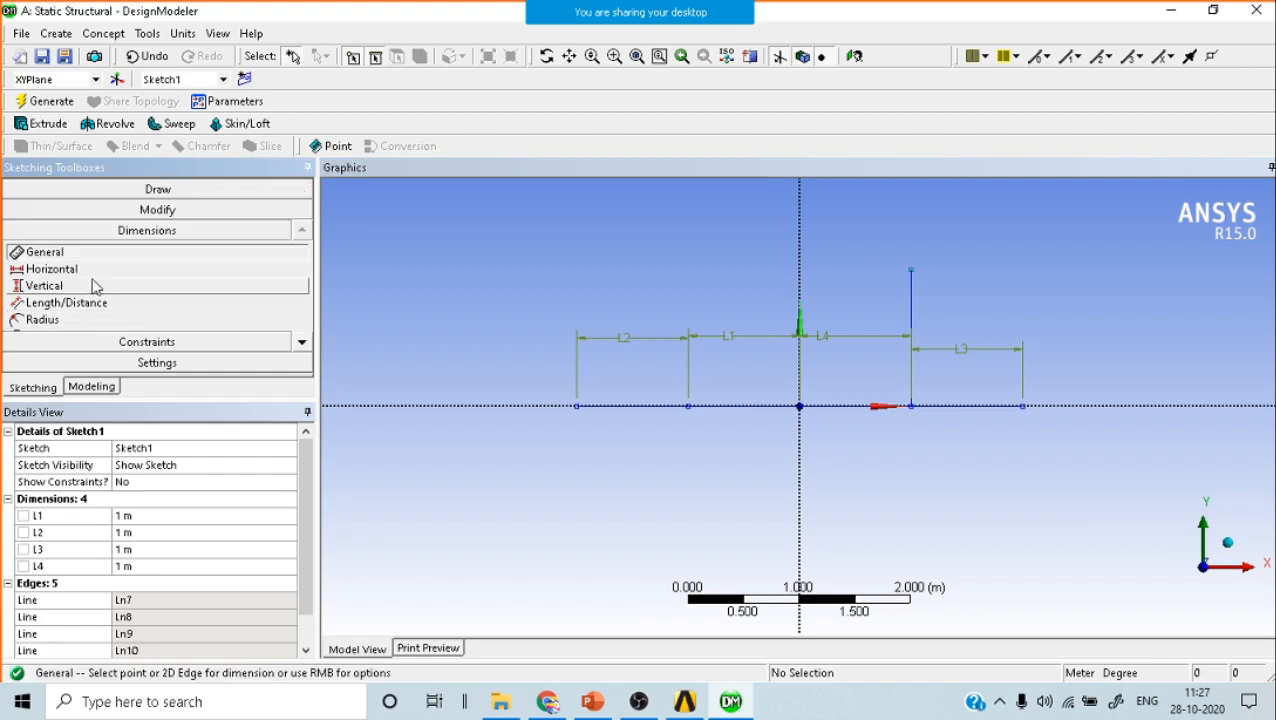
left_click(302, 343)
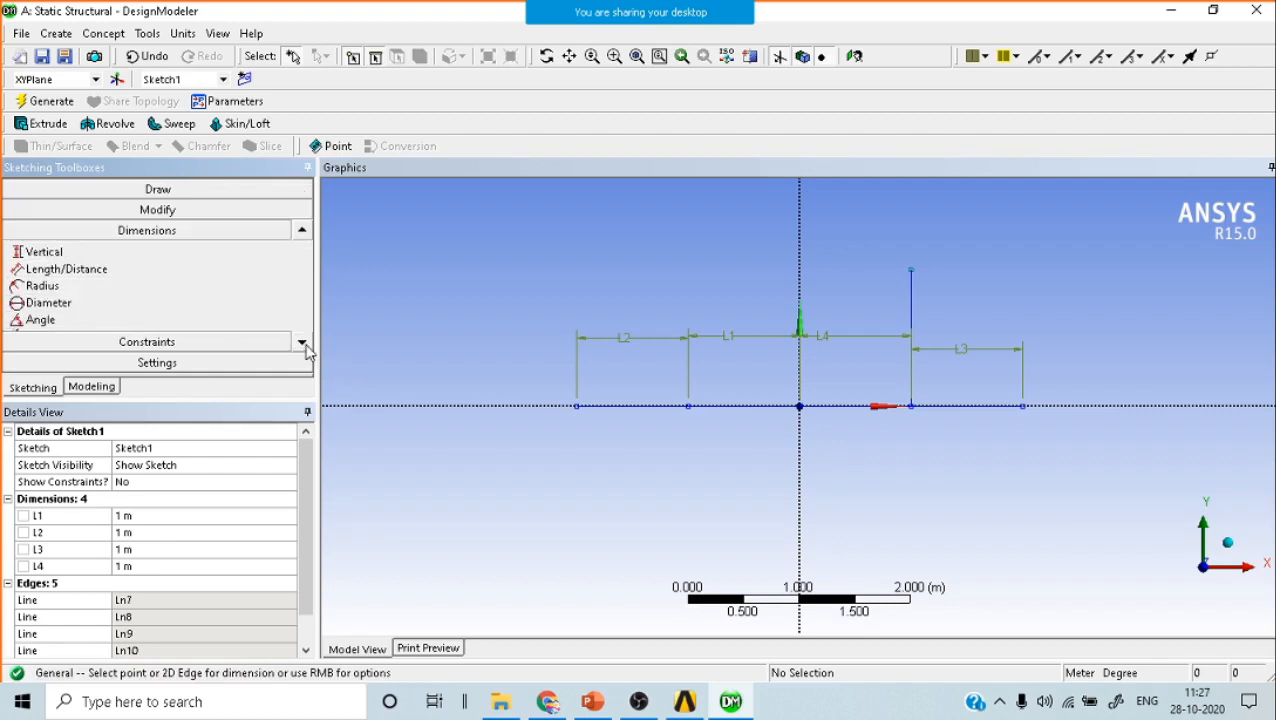
left_click(302, 343)
left_click(157, 322)
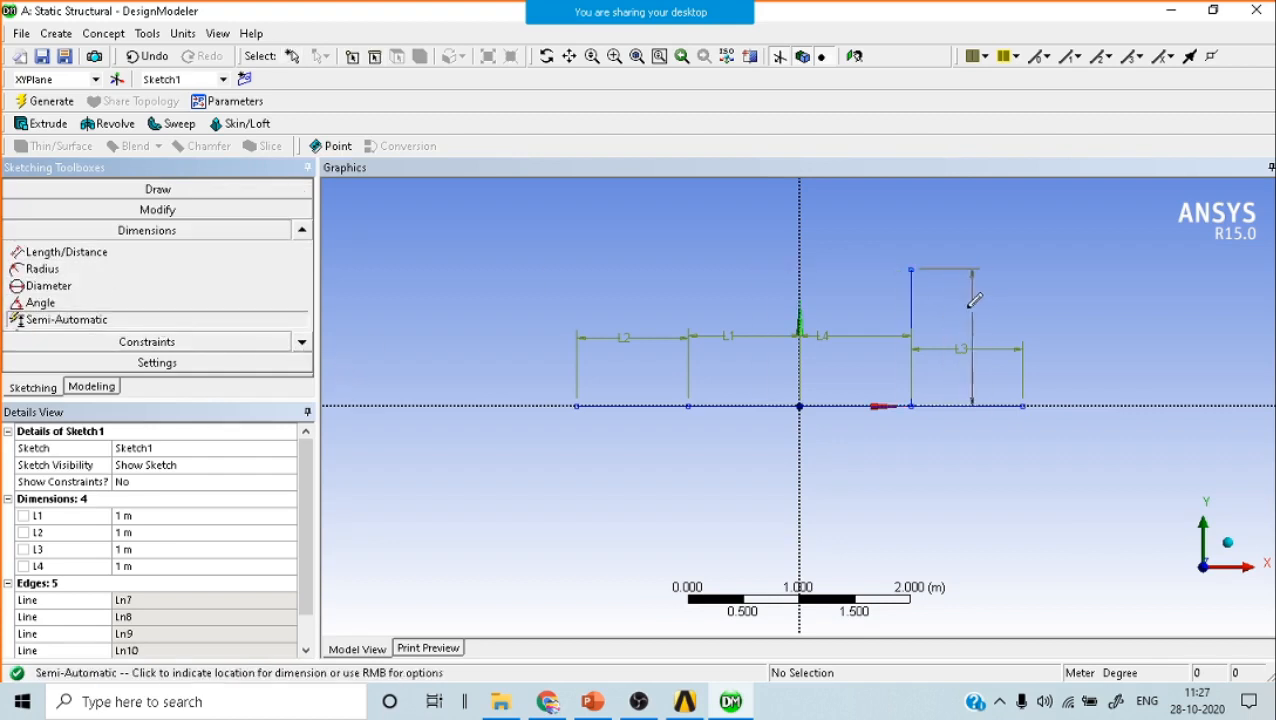
left_click(972, 300)
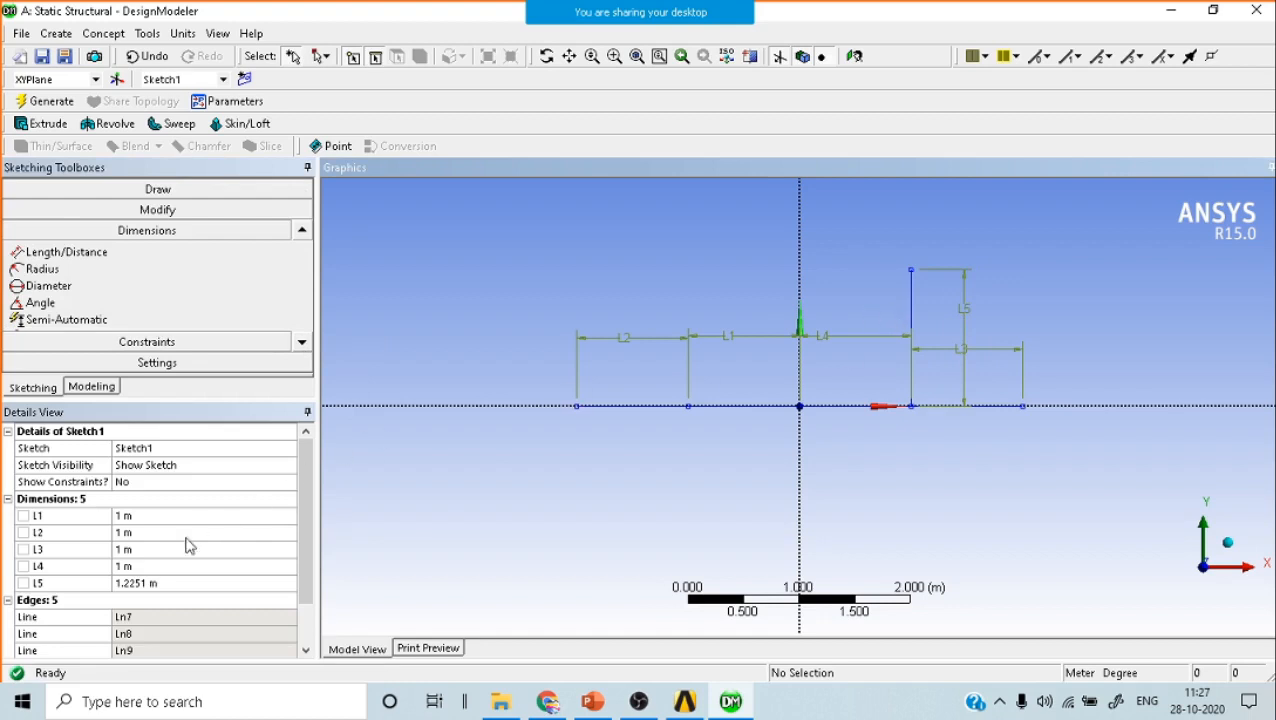
left_click(166, 588)
type("1")
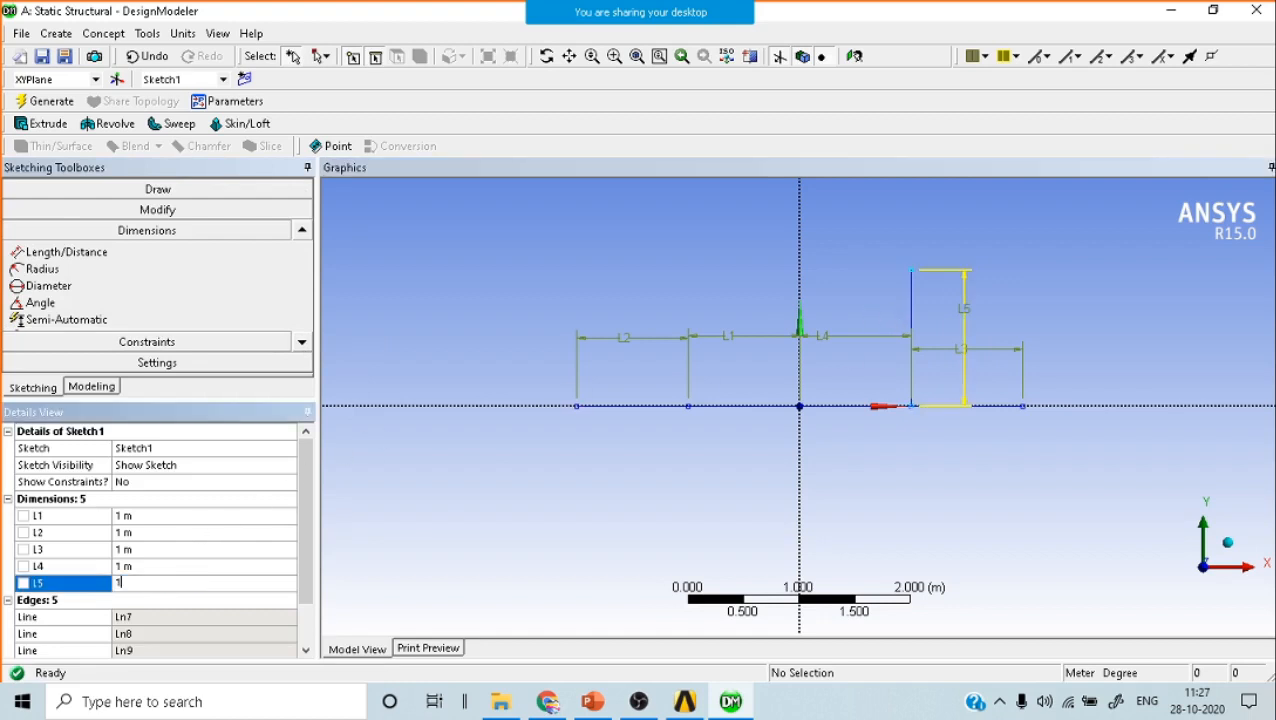
key("Return")
Check the truss diagram in PowerPoint, then draw vertical lines about 1.05 m up from the origin and 1.04 m up from the joint 1 m along negative X.
left_click(146, 189)
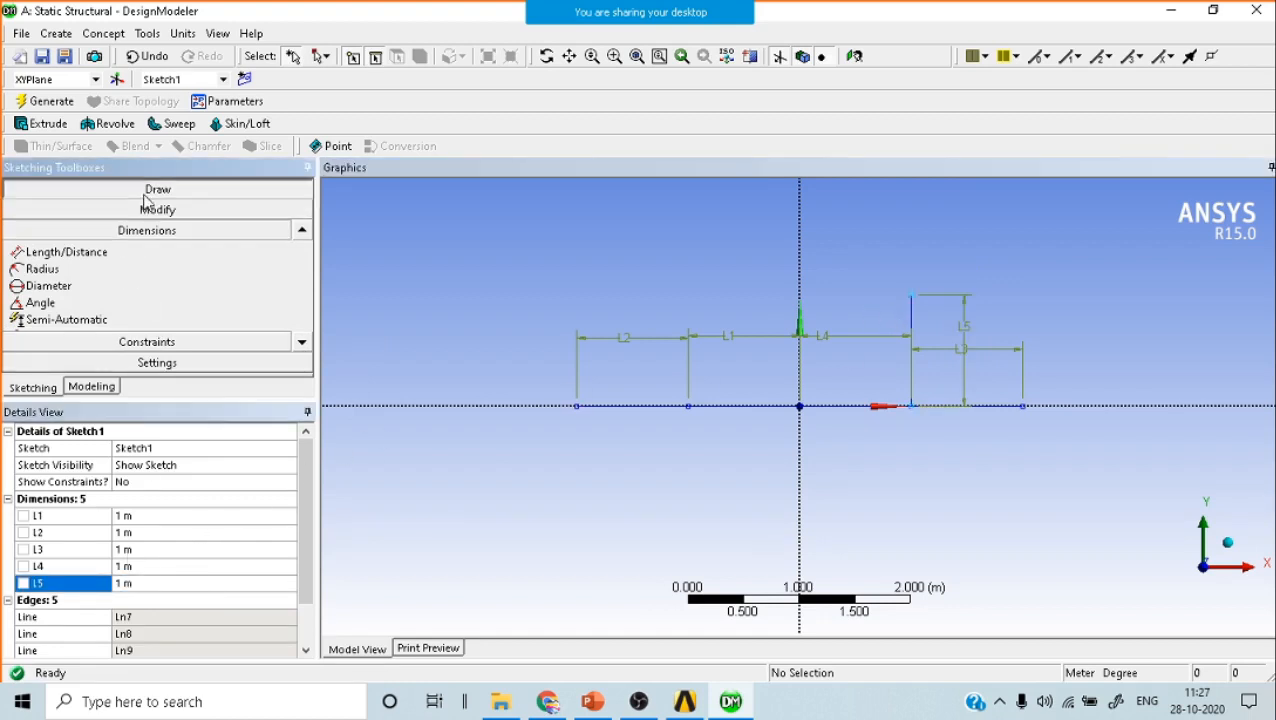
left_click(592, 701)
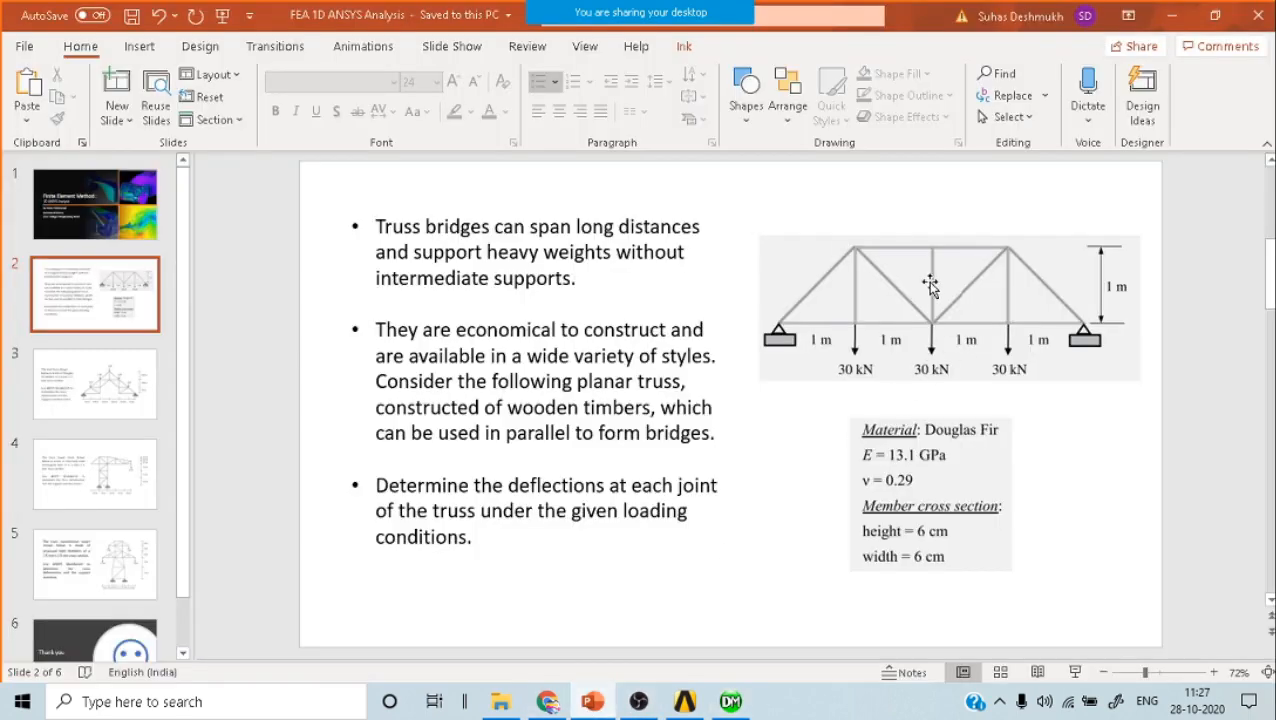
left_click(731, 701)
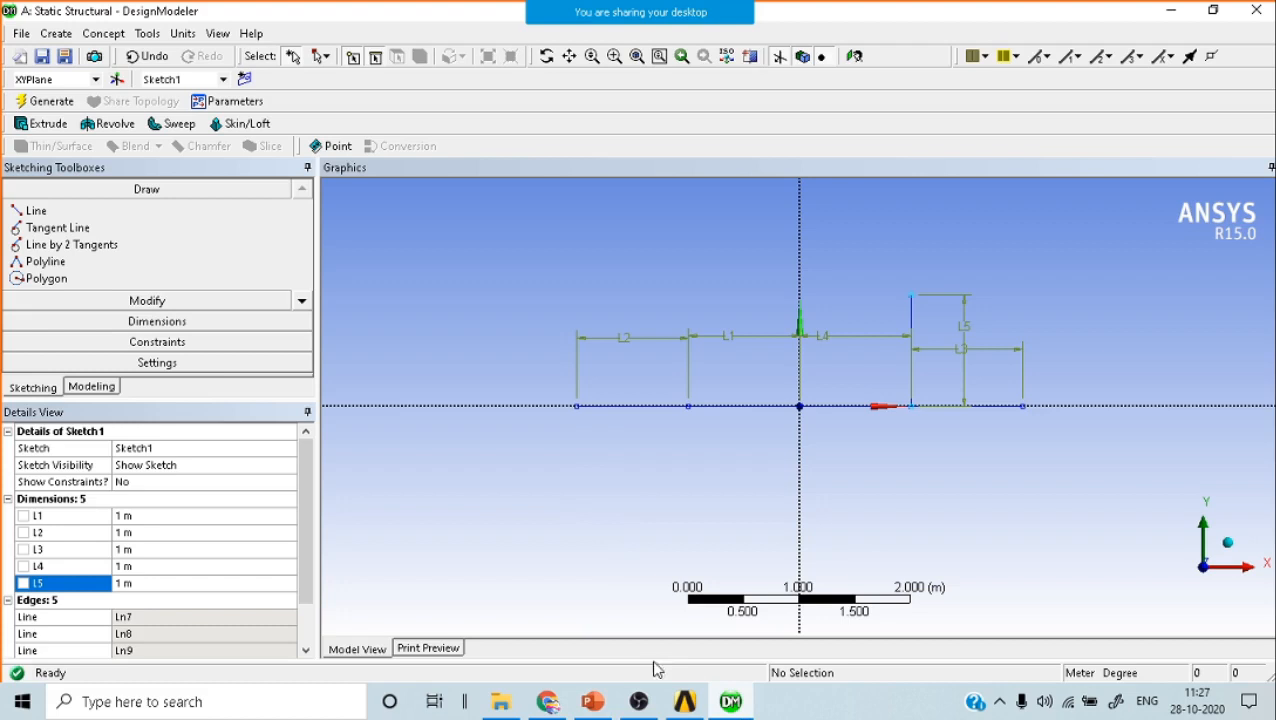
left_click(38, 211)
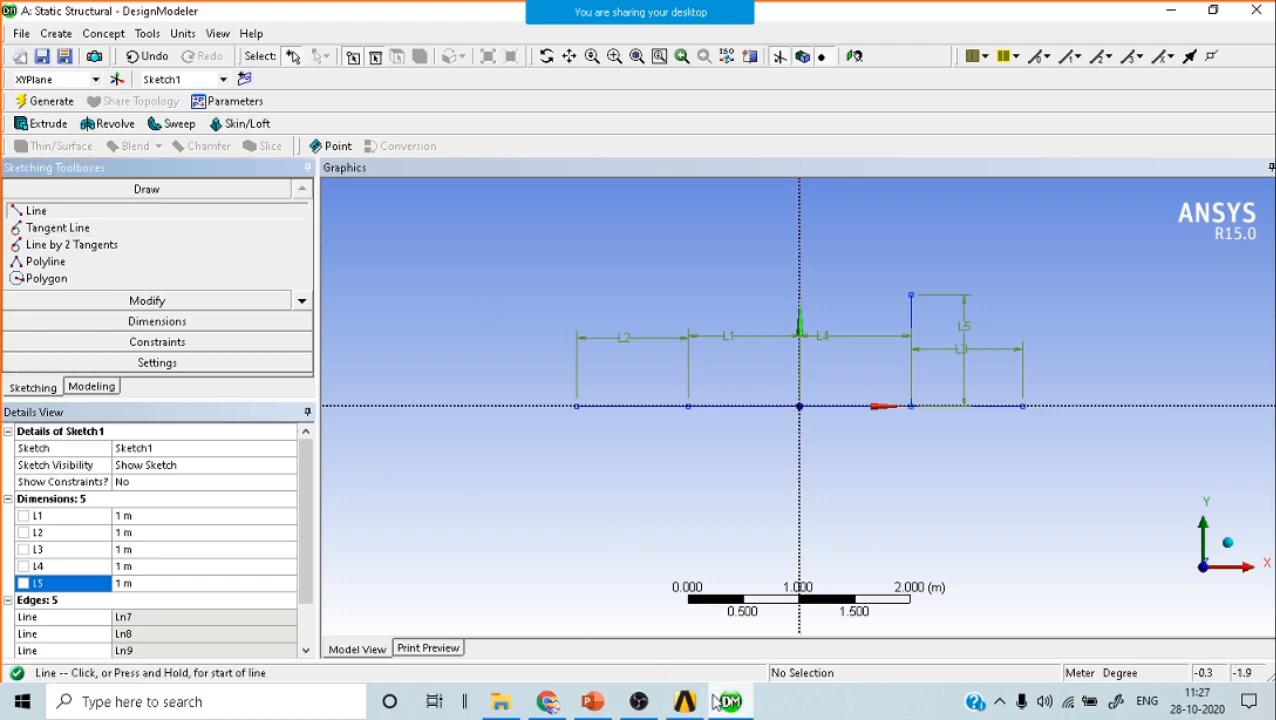
left_click(799, 405)
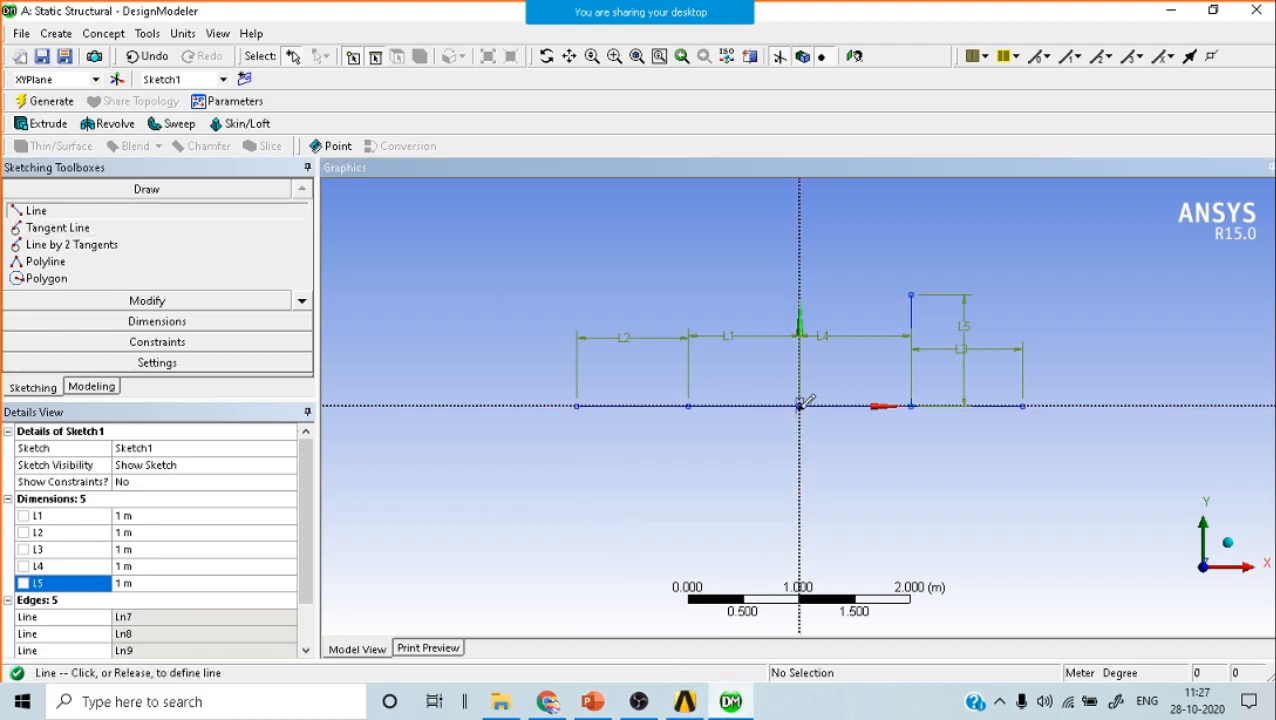
left_click(799, 289)
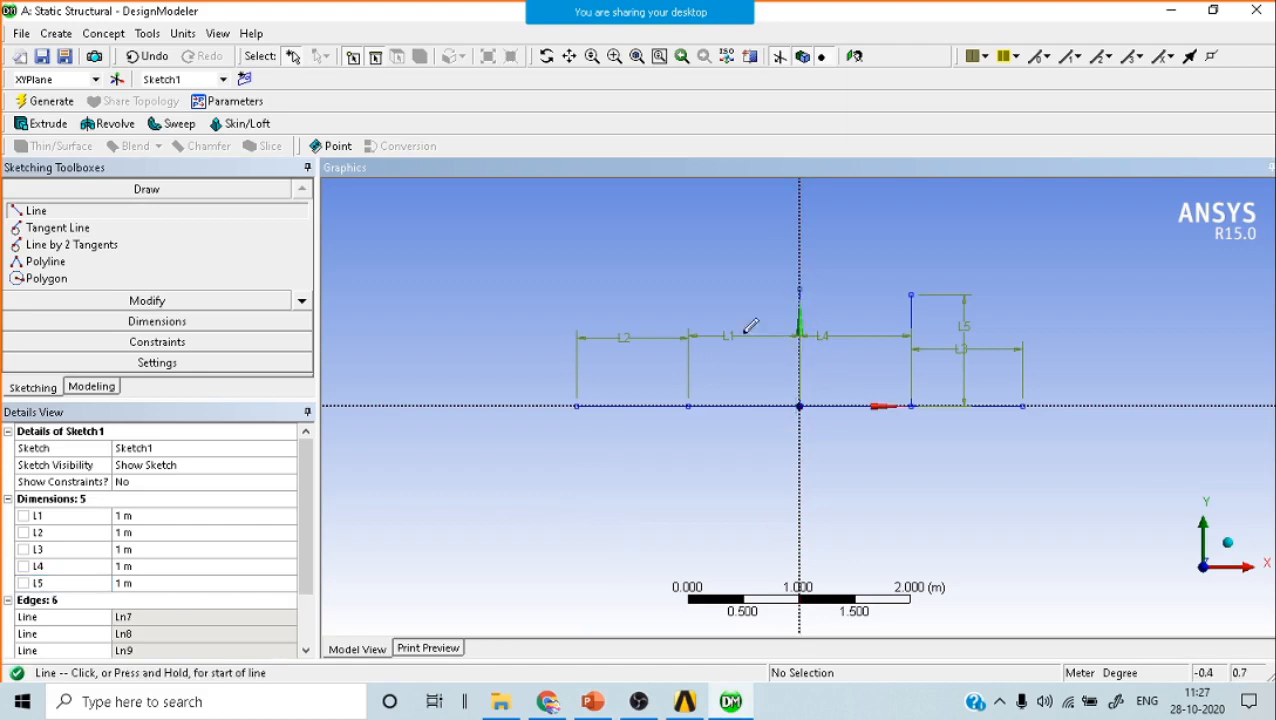
left_click(687, 405)
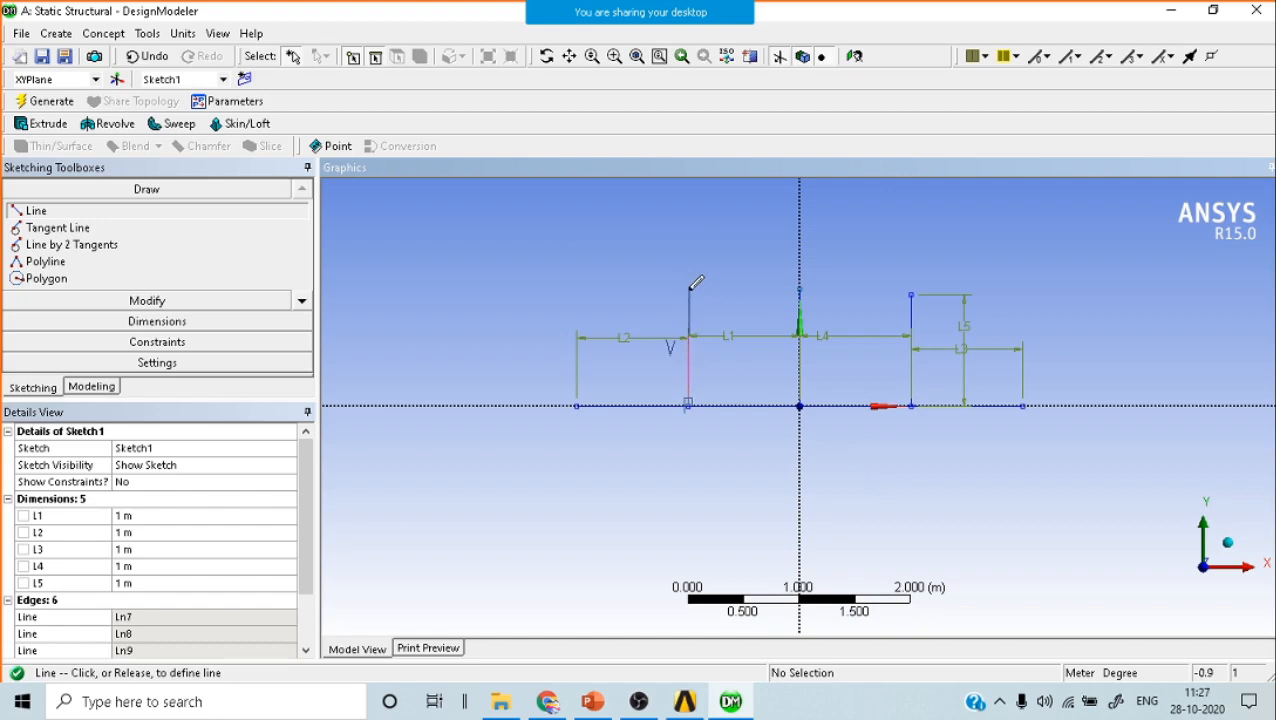
left_click(688, 290)
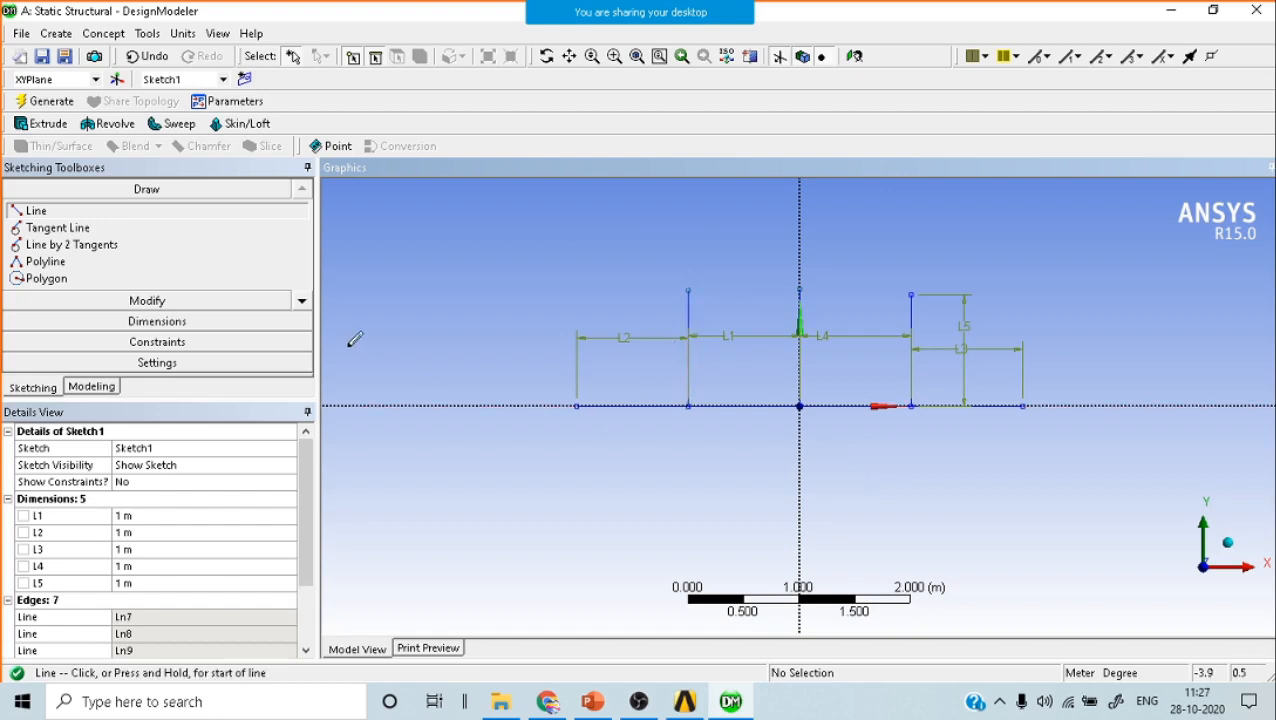
Add semi-automatic length dimensions to the vertical lines at the origin and at the joint 1 m along negative X.
left_click(120, 321)
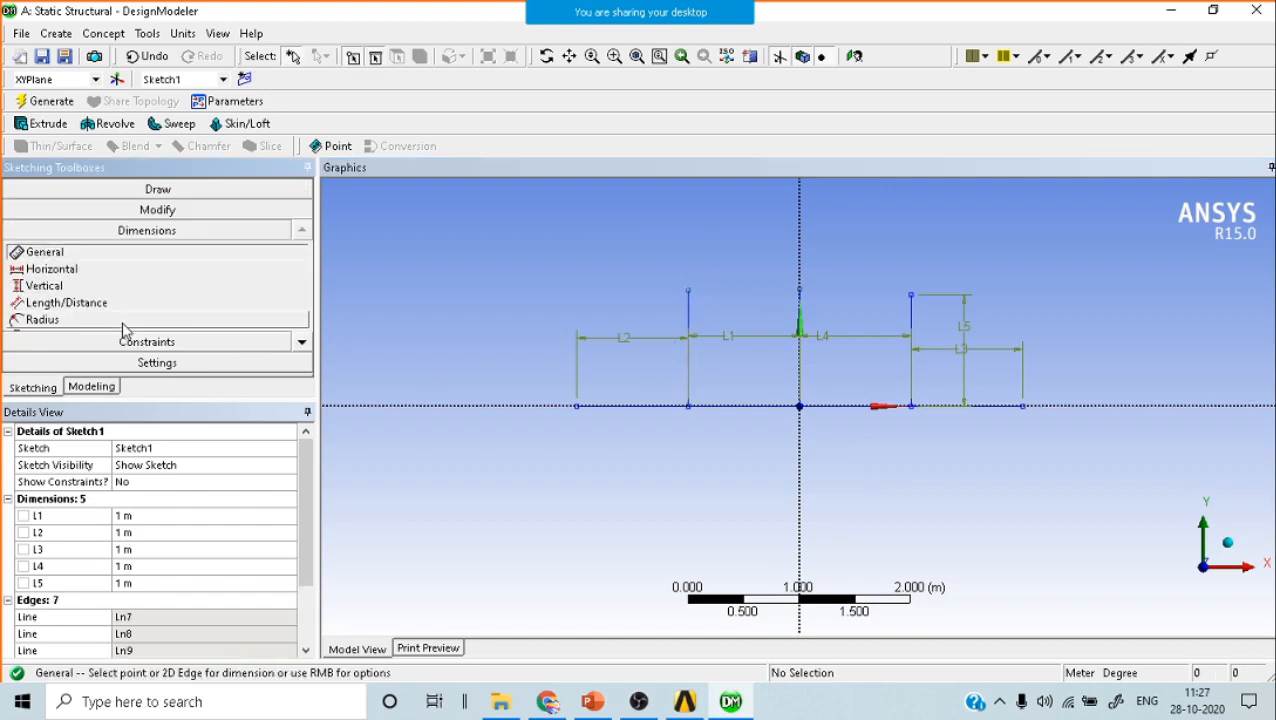
left_click(301, 342)
left_click(301, 342)
left_click(301, 342)
left_click(301, 342)
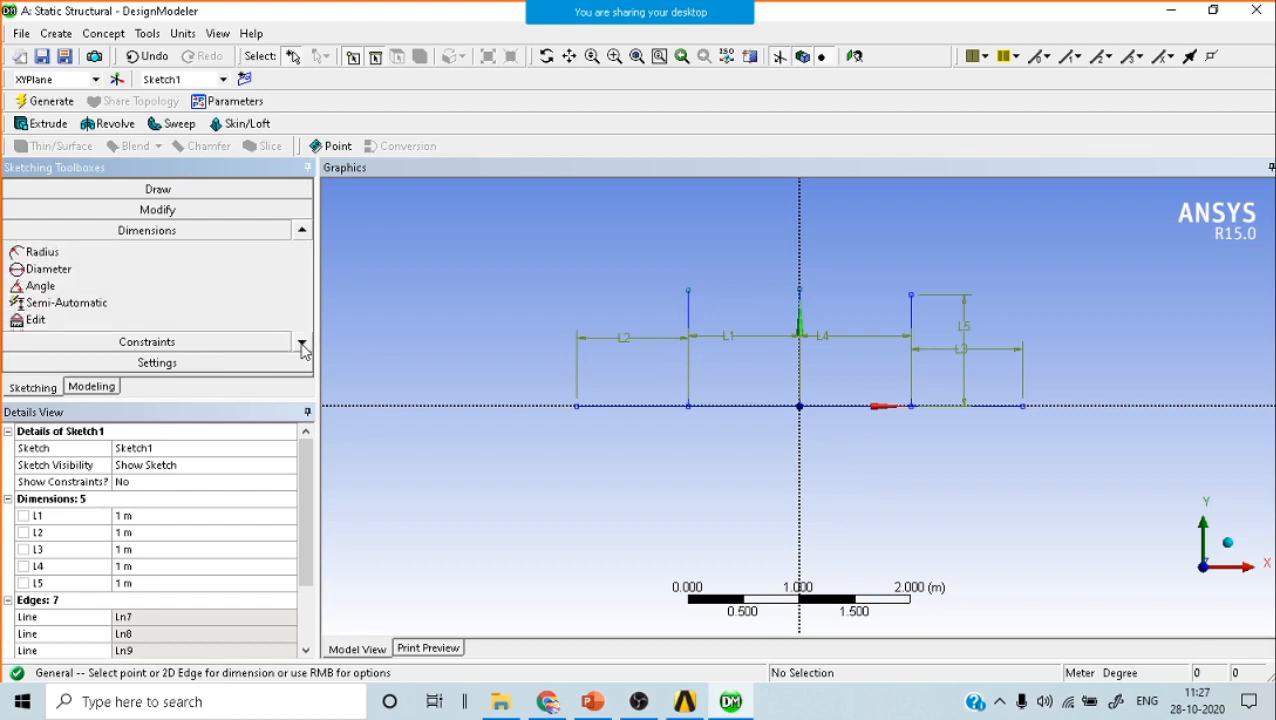
left_click(80, 303)
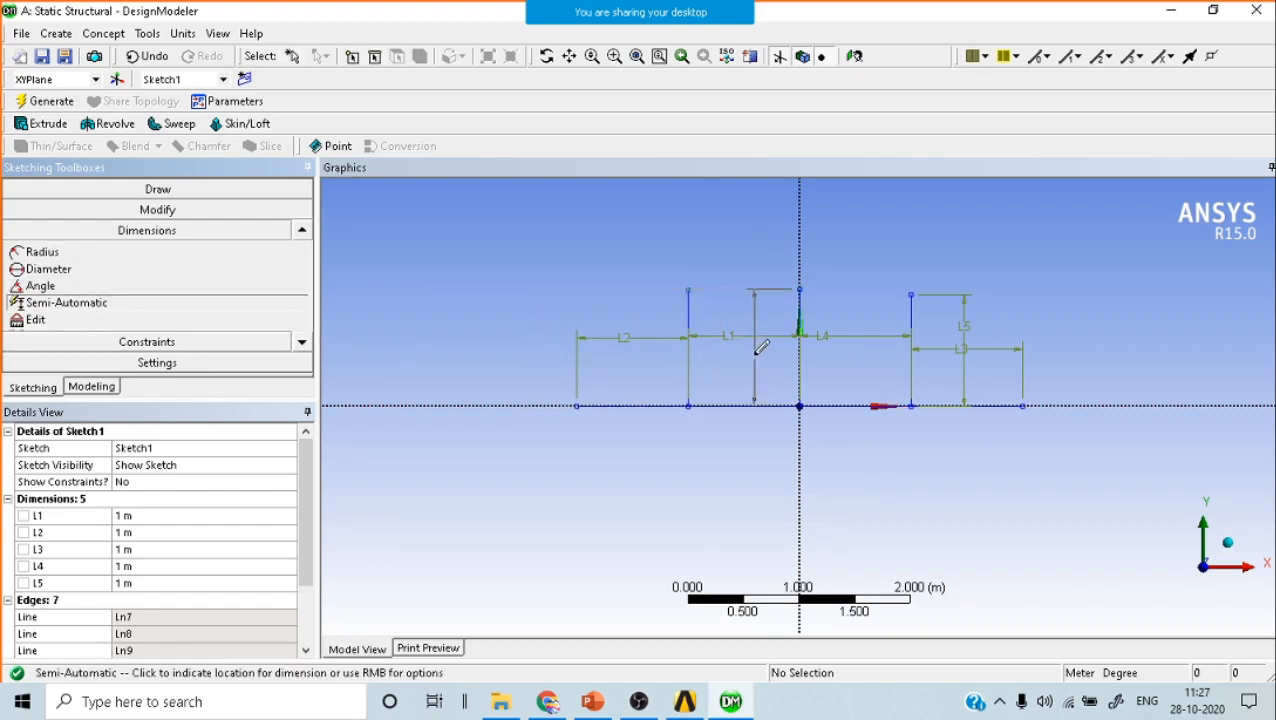
left_click(756, 350)
left_click(642, 335)
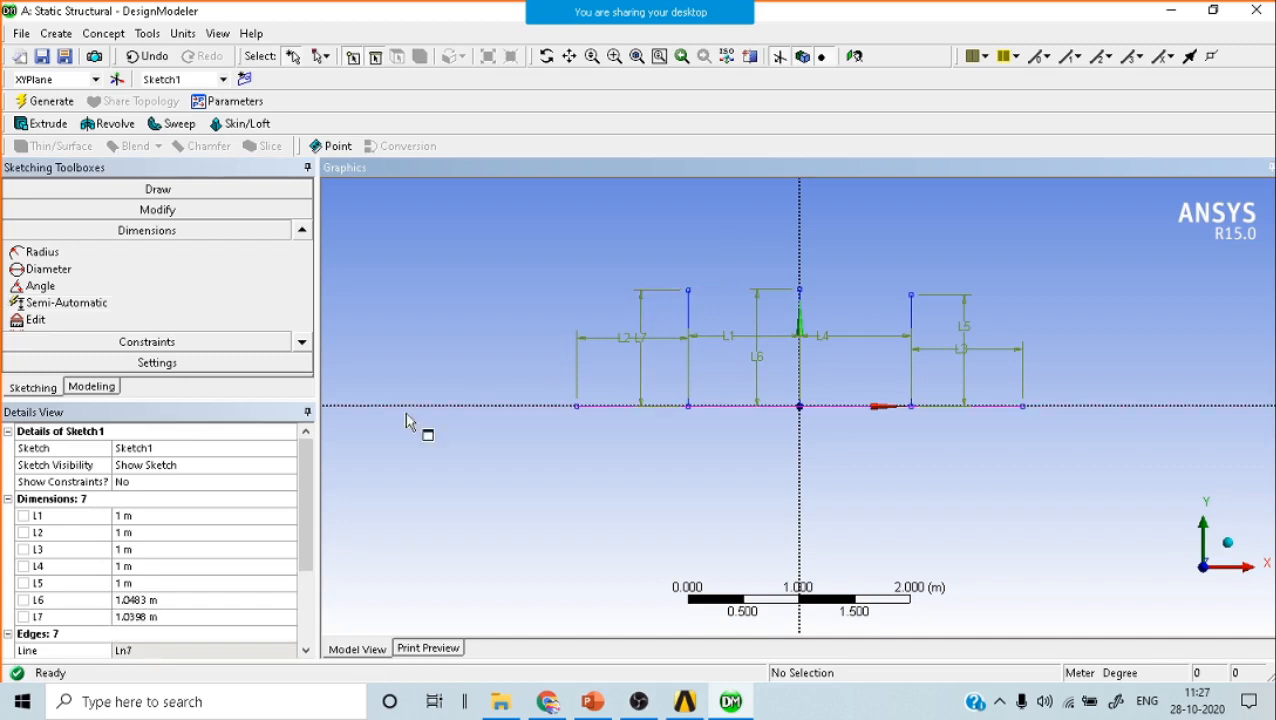
Set the length dimensions of the two new vertical lines, L6 and L7, to 1 m.
left_click(236, 600)
type("1")
key("Return")
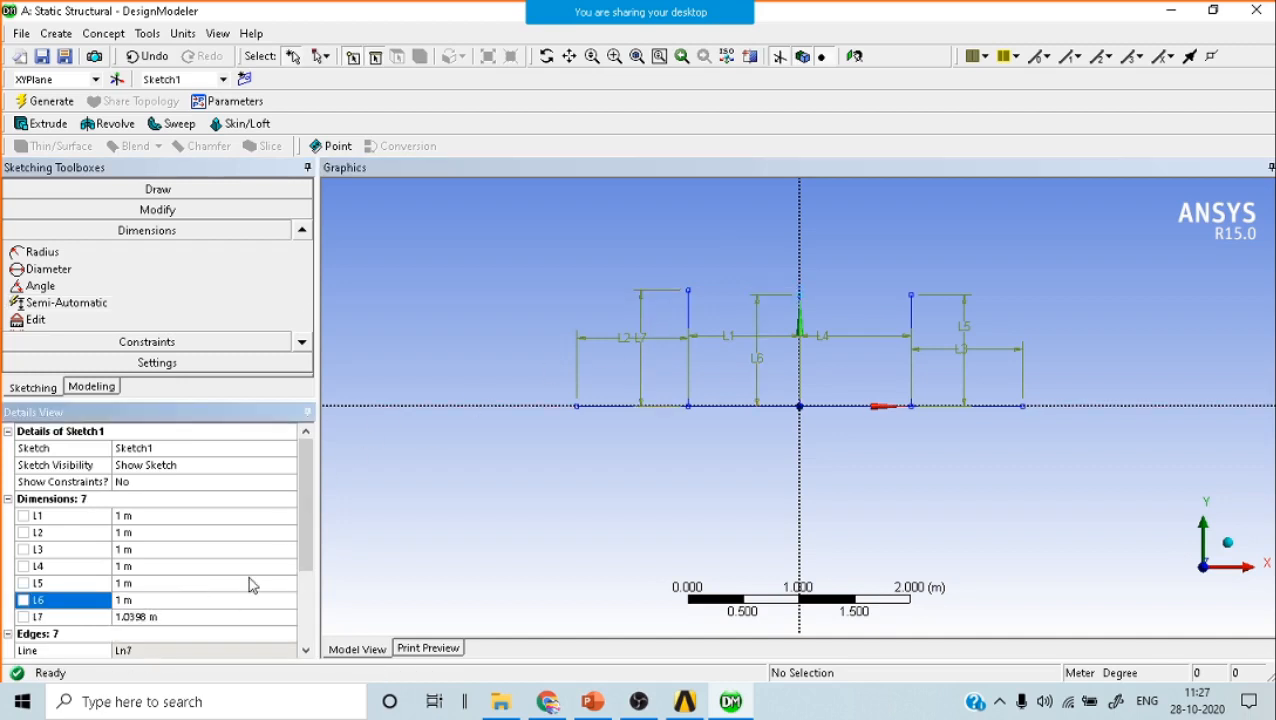
left_click(234, 617)
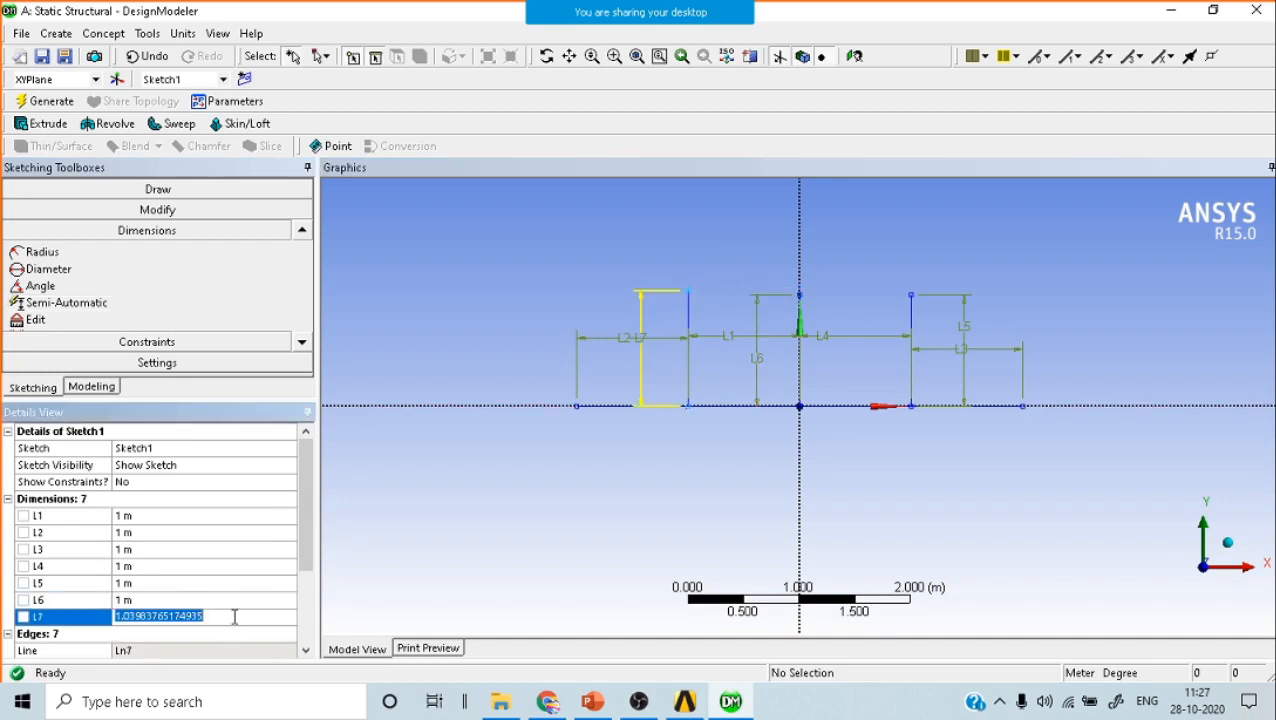
type("1")
key("Return")
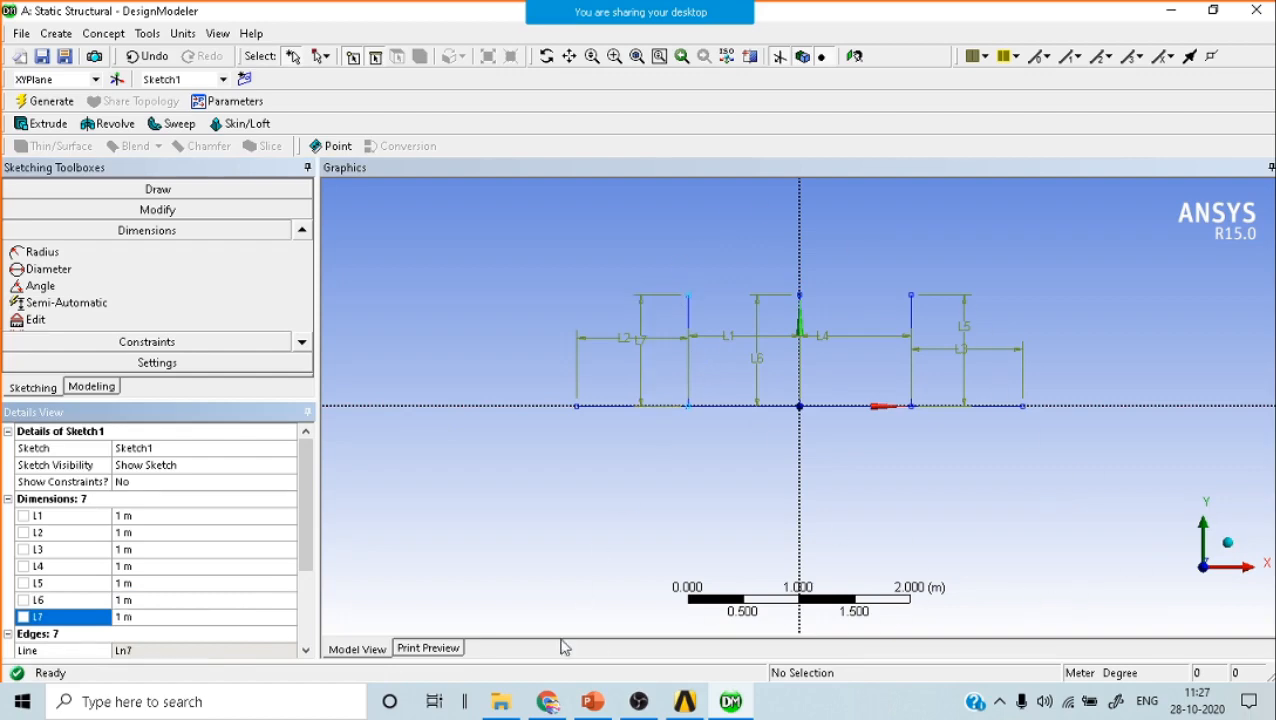
Check the truss diagram in PowerPoint, then draw the outer diagonal from the negative X end joint to the top of the nearest vertical.
left_click(592, 701)
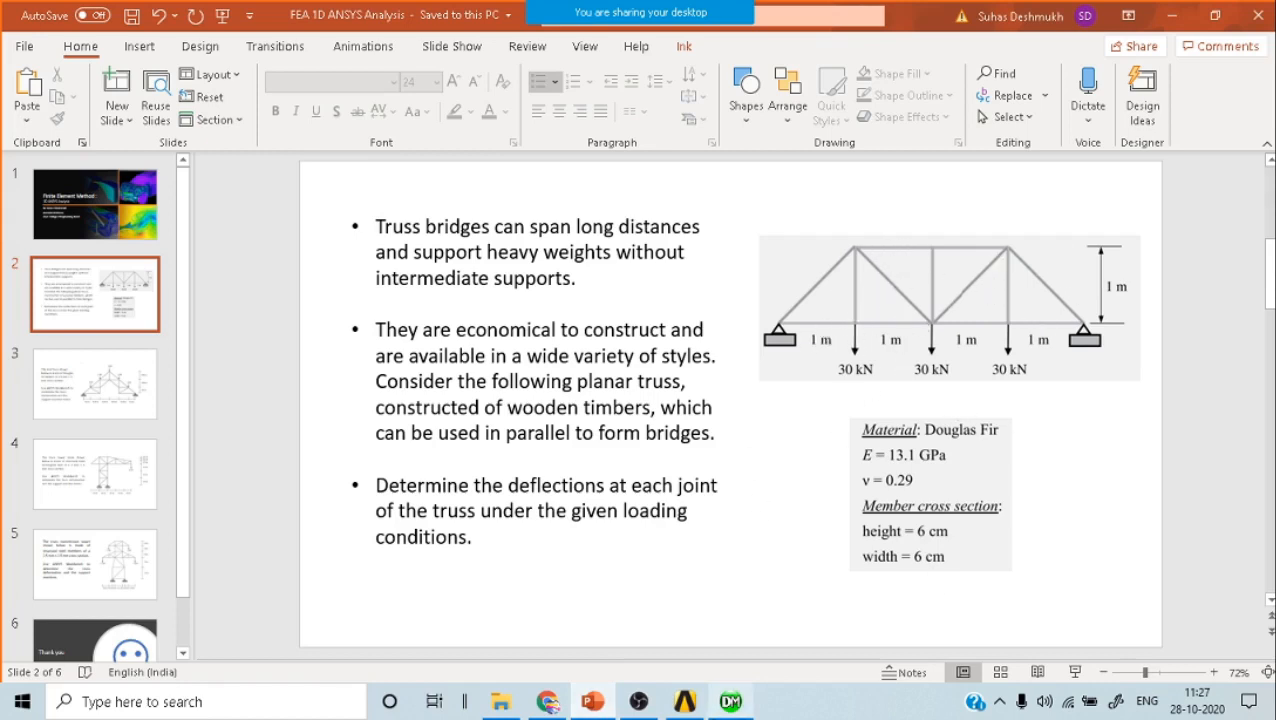
left_click(730, 701)
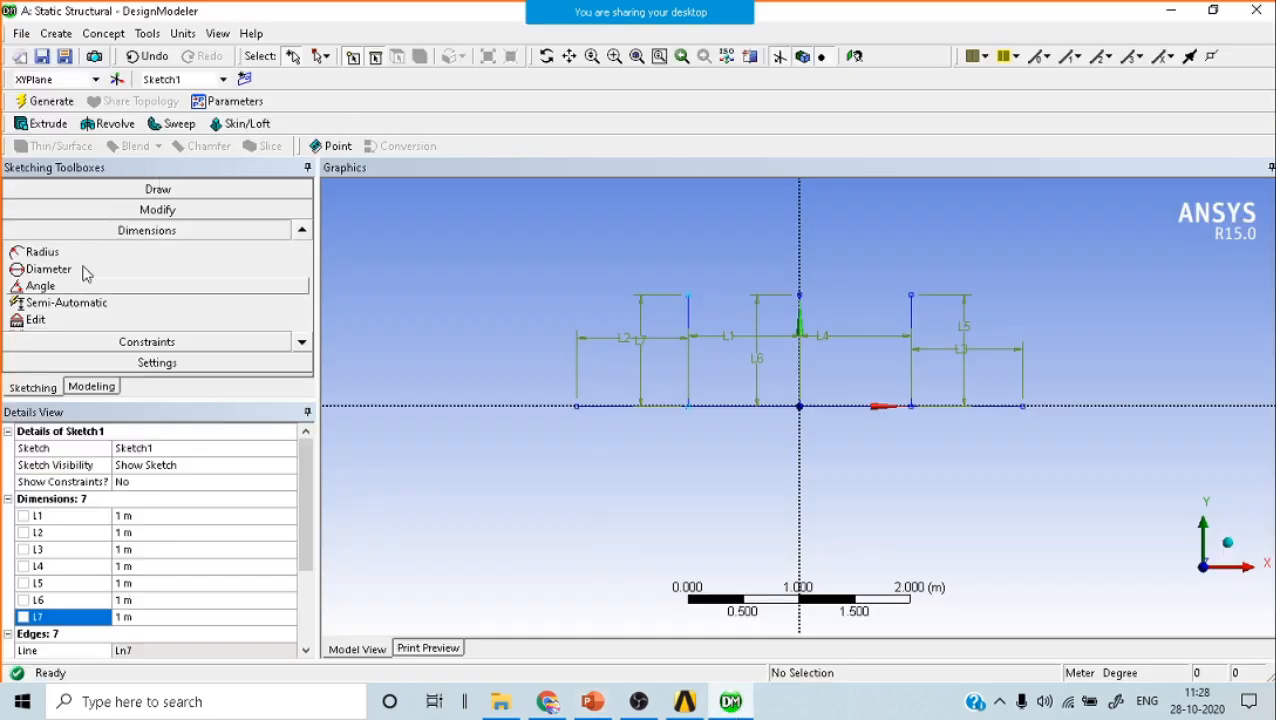
left_click(128, 189)
left_click(36, 210)
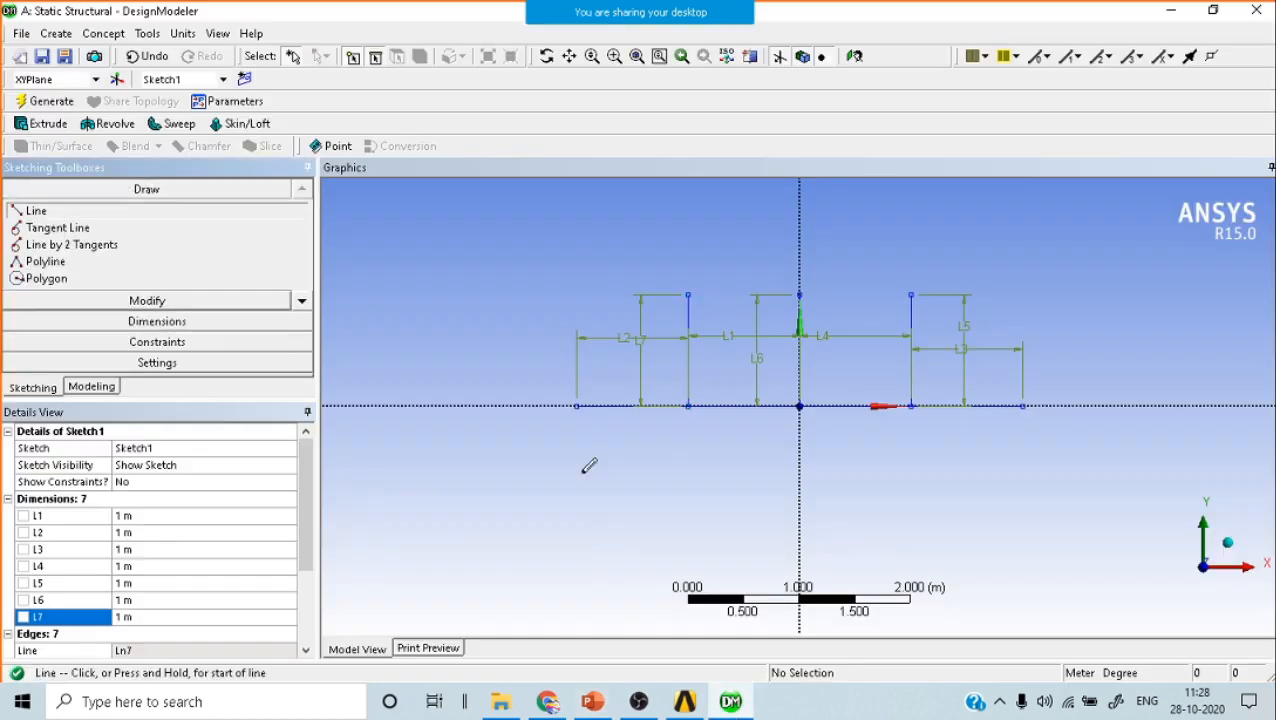
left_click(576, 405)
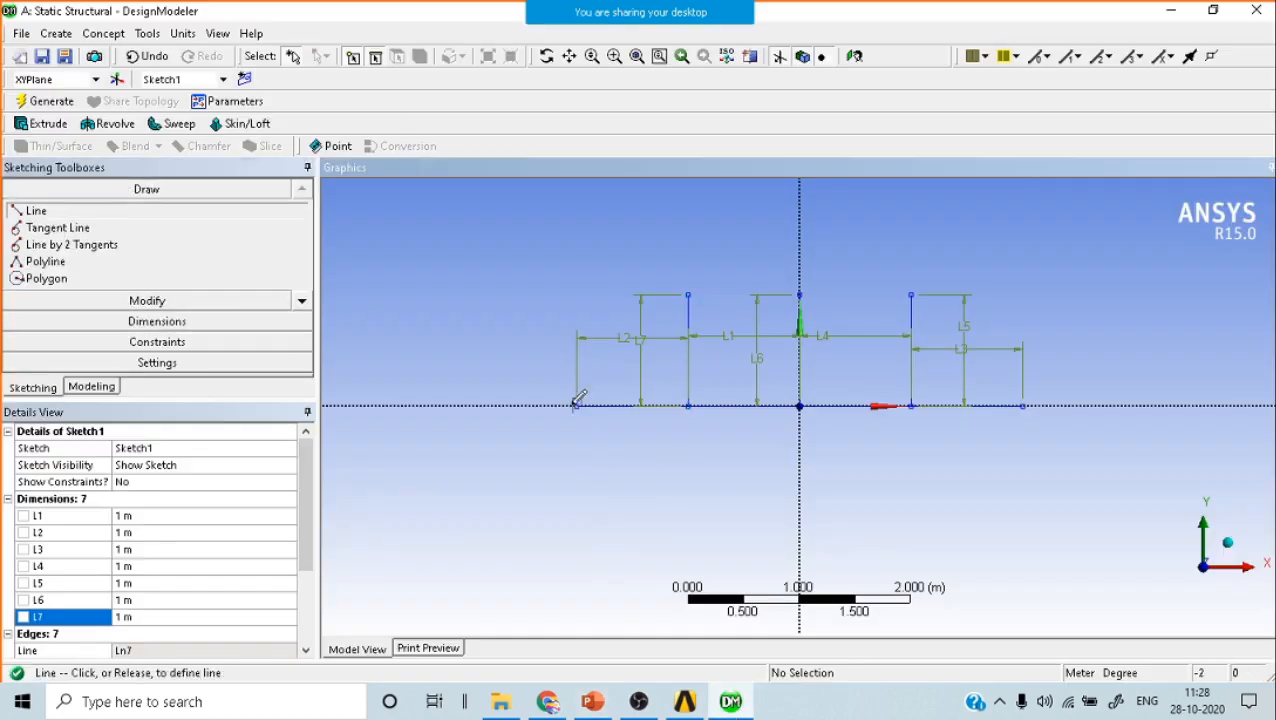
left_click(689, 294)
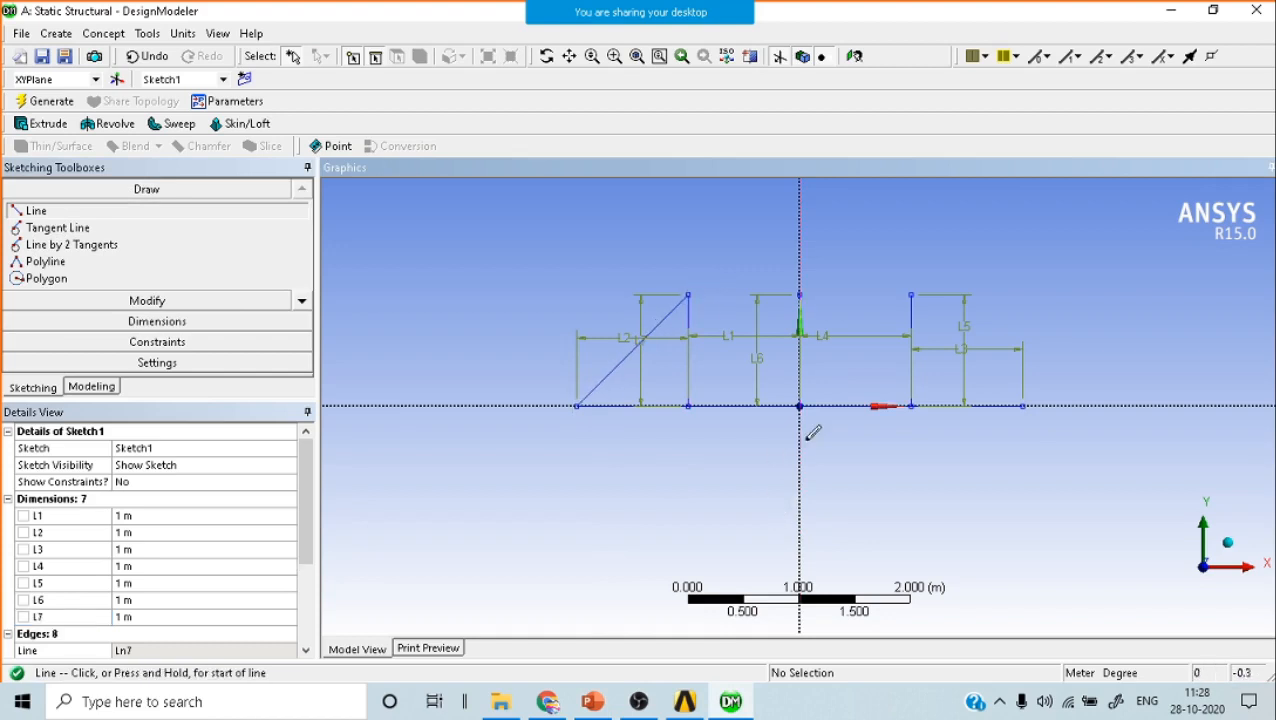
Draw the two top chord lines joining the tops of the three verticals, and the outer diagonal down to the positive X end joint.
left_click(689, 294)
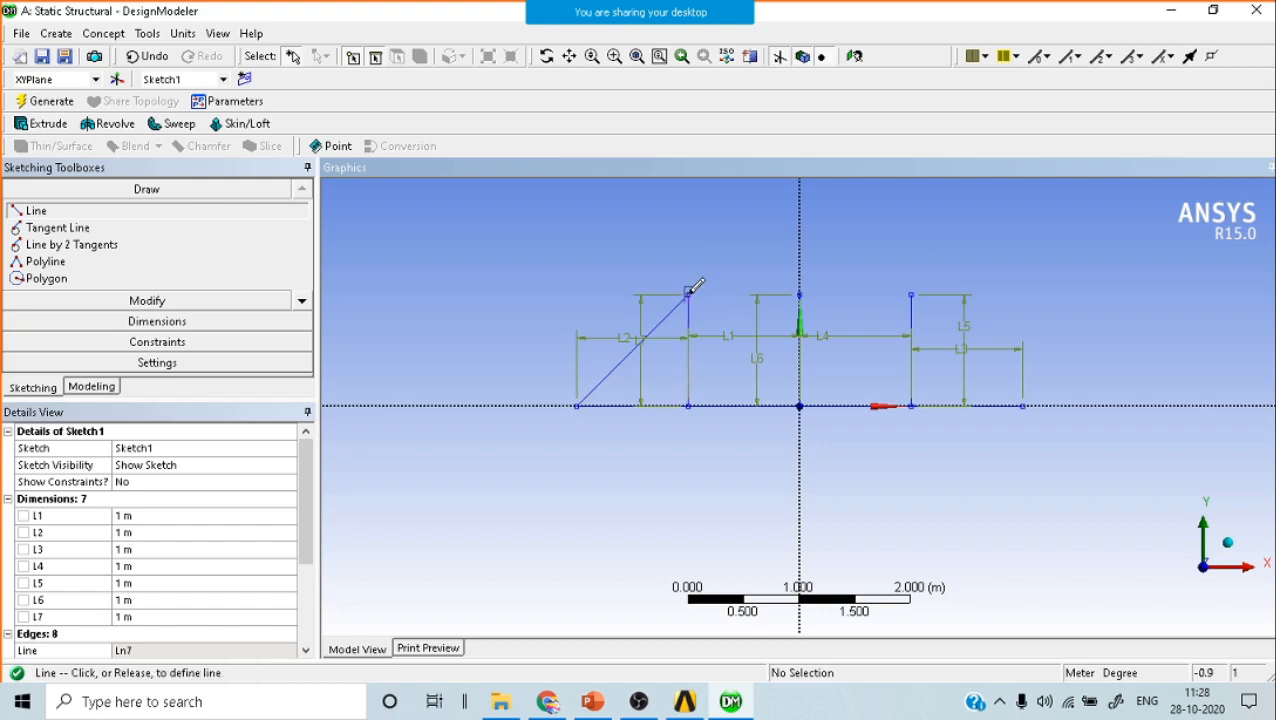
left_click(799, 293)
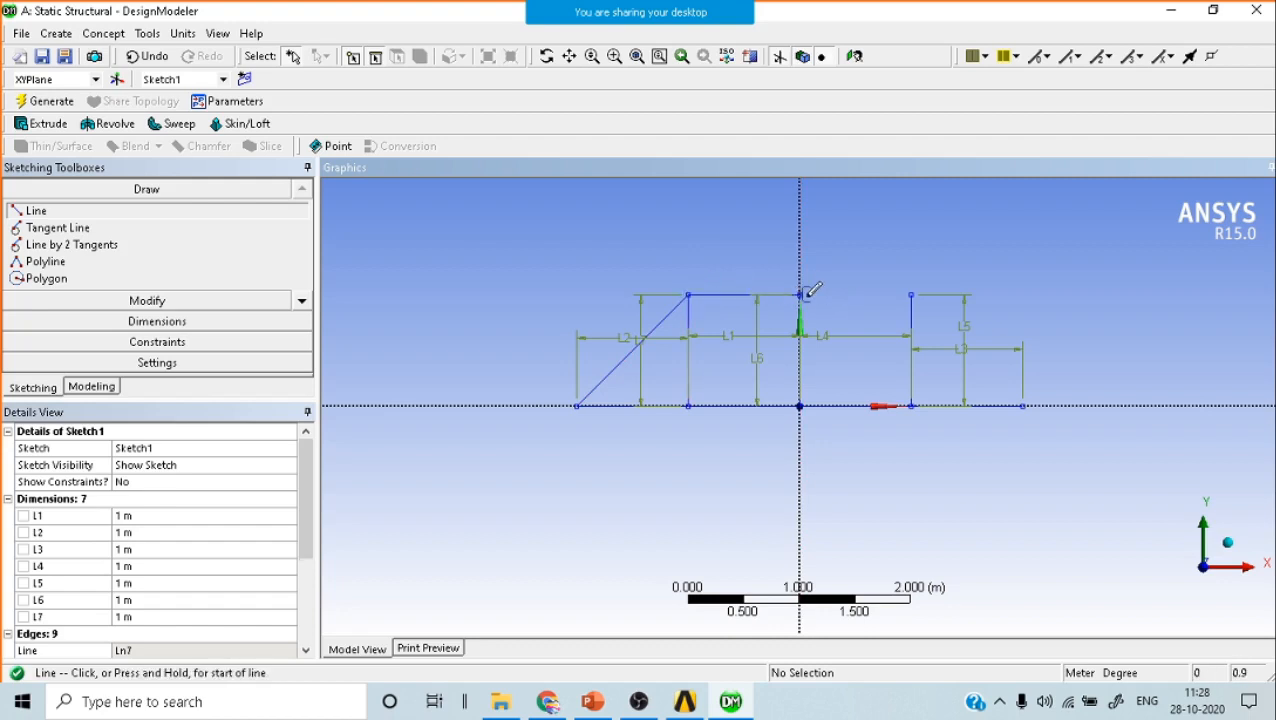
left_click(799, 293)
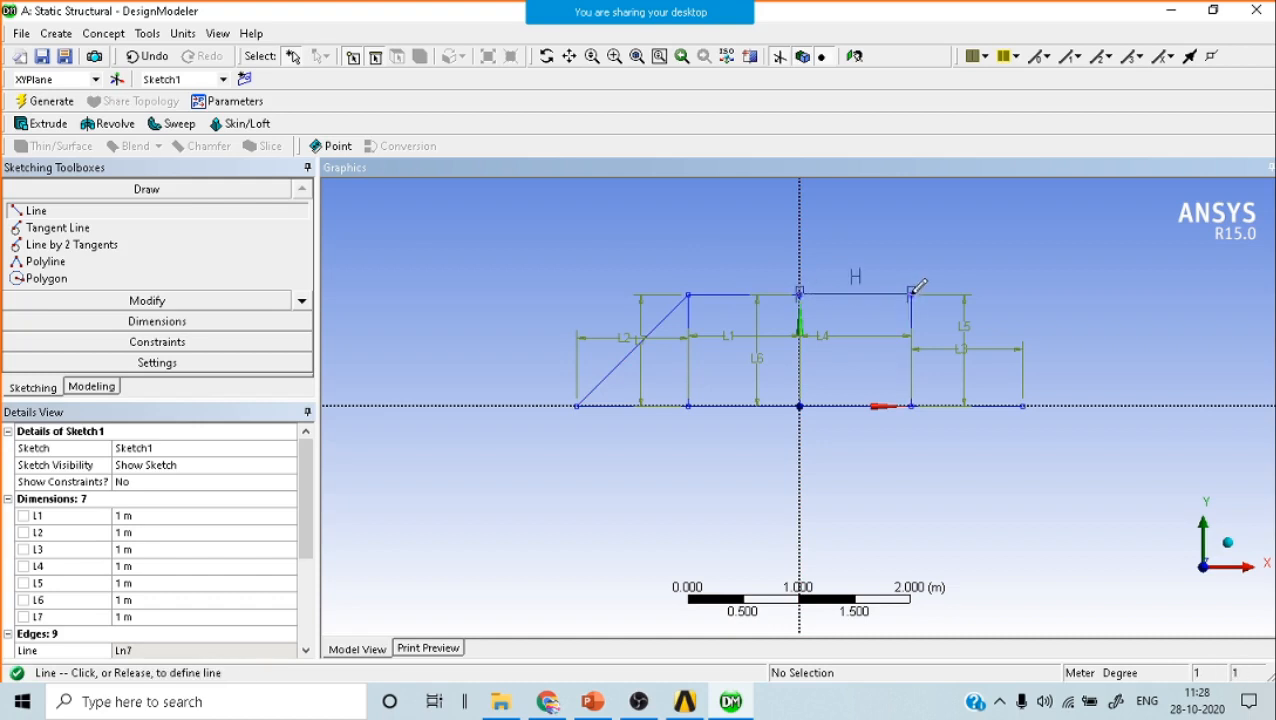
left_click(911, 293)
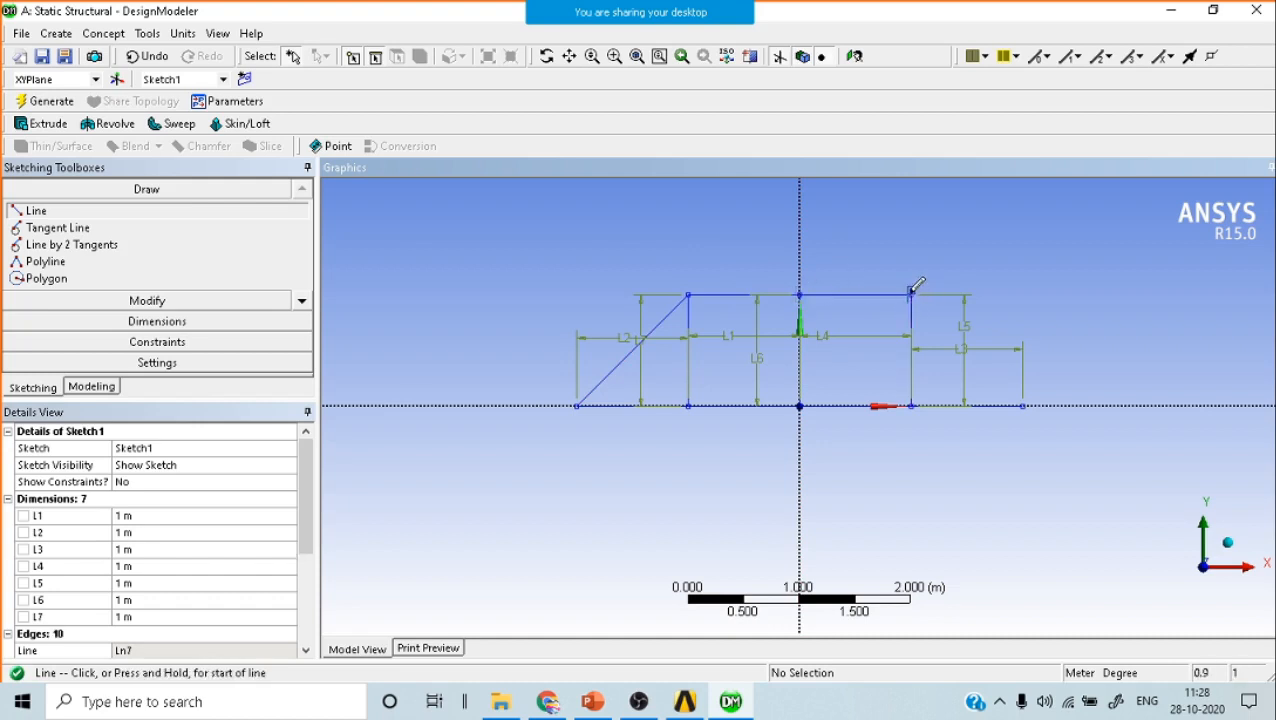
left_click(911, 293)
left_click(1022, 404)
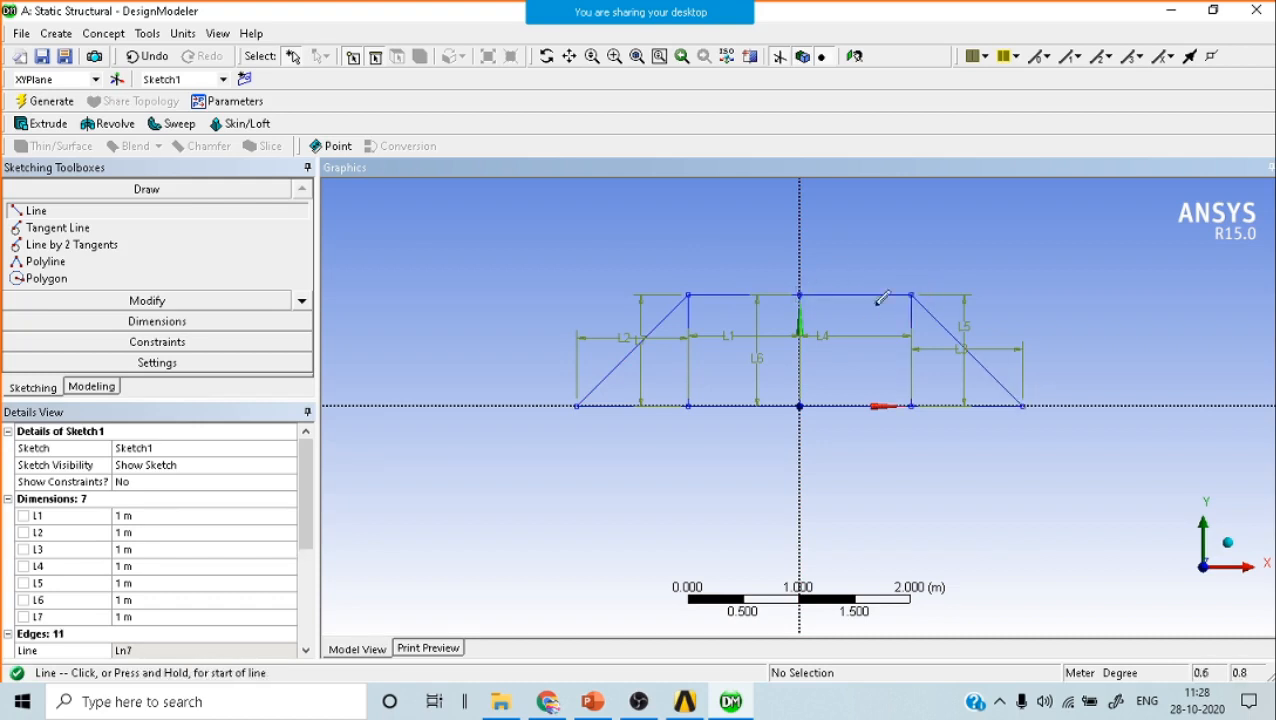
Draw the two inner diagonals from the tops of the outer verticals down to the origin joint.
left_click(910, 292)
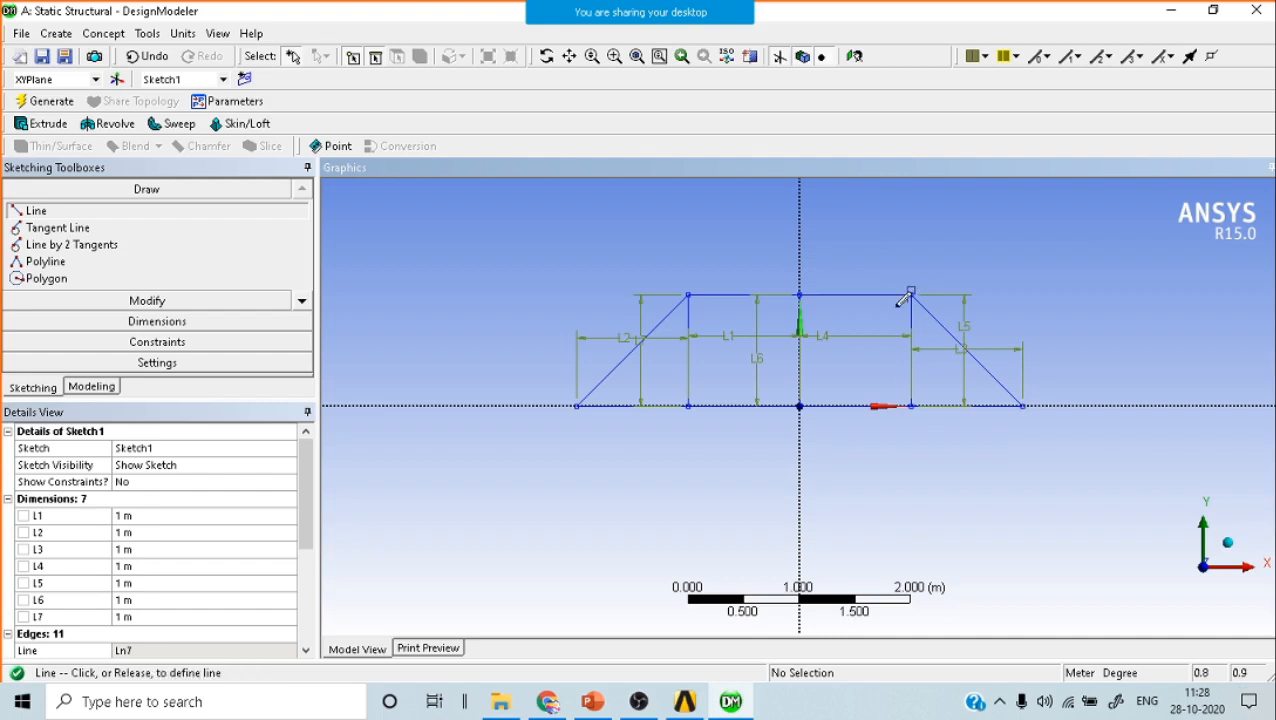
left_click(799, 404)
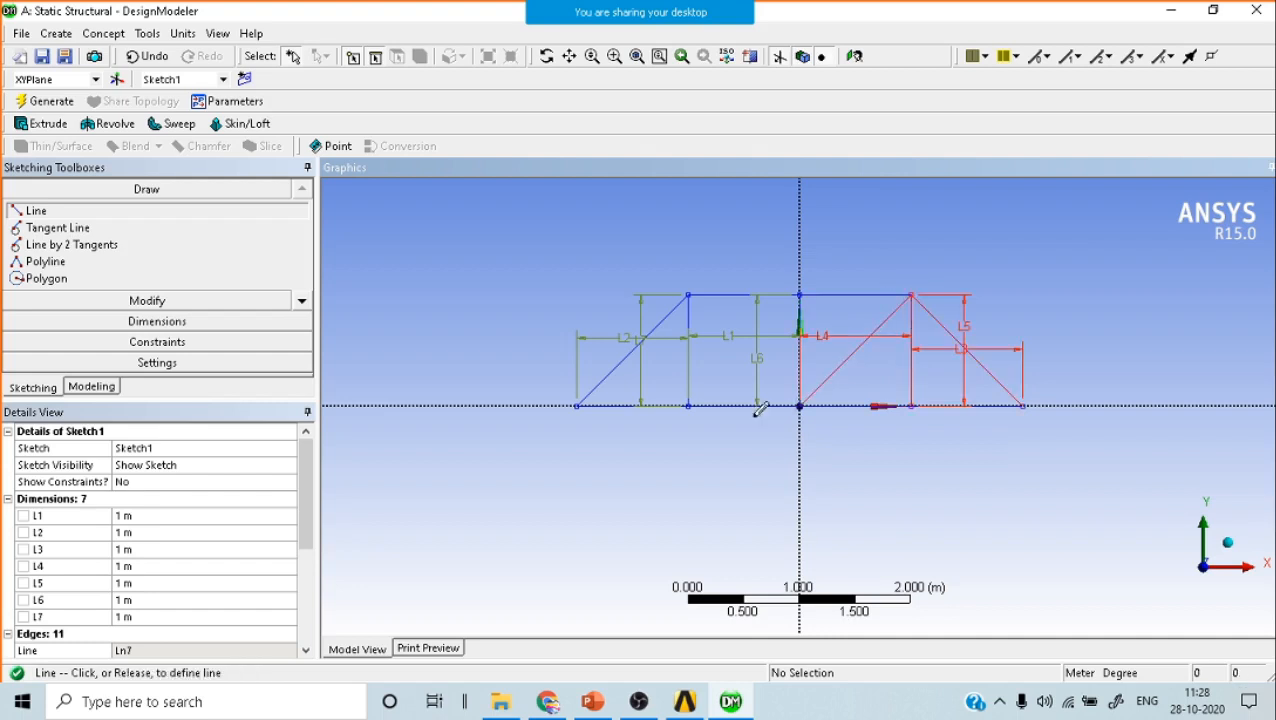
left_click(688, 292)
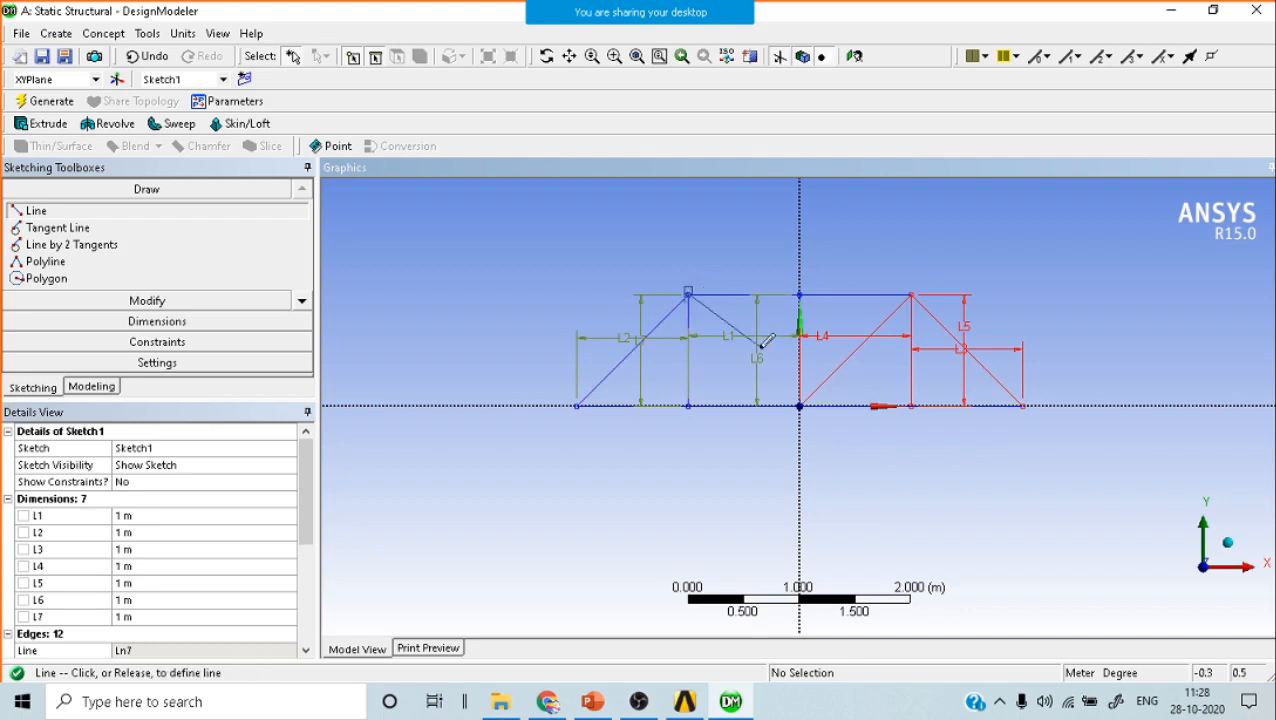
left_click(799, 404)
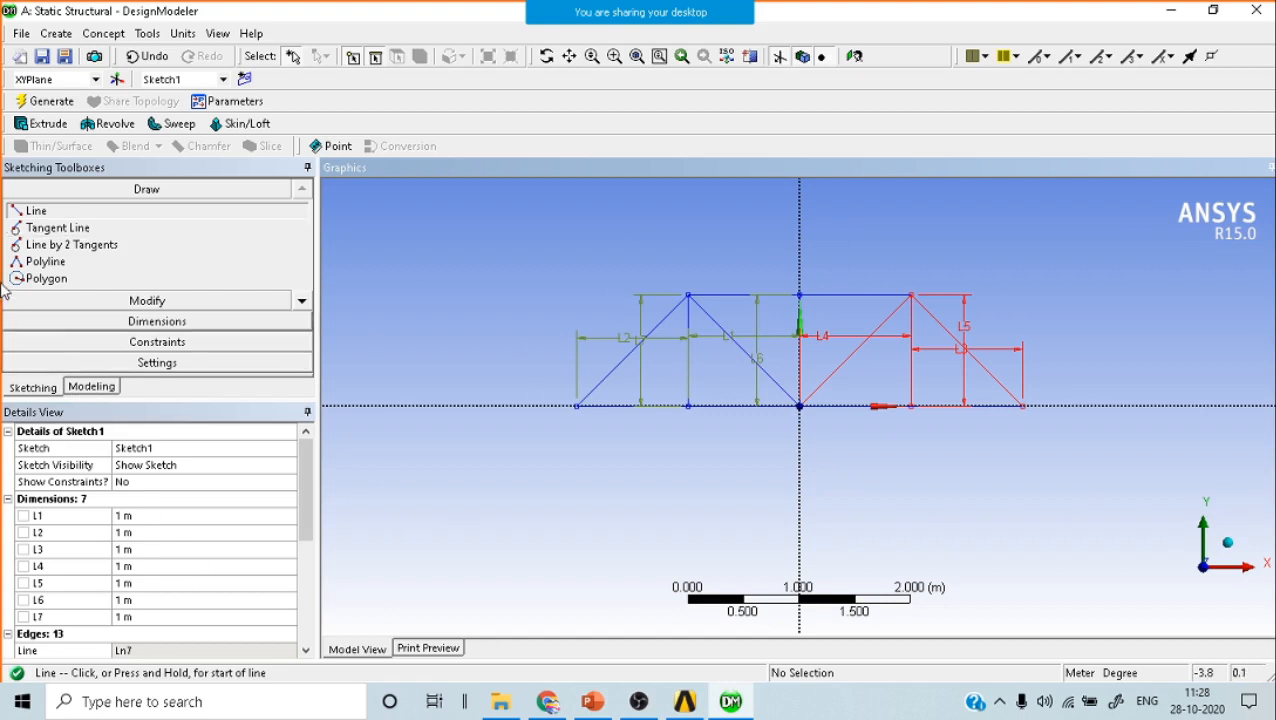
Leave sketching and select Sketch1 under XYPlane in the model tree, then check the truss problem in PowerPoint.
left_click(93, 388)
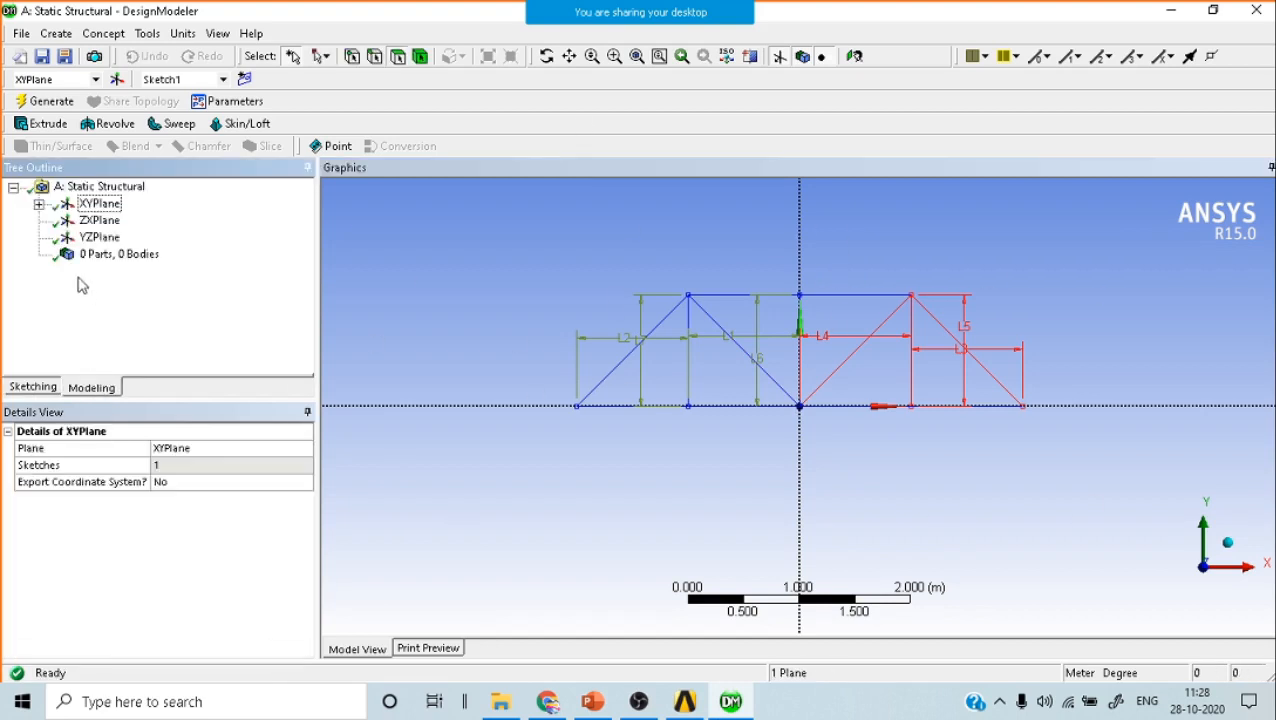
left_click(38, 204)
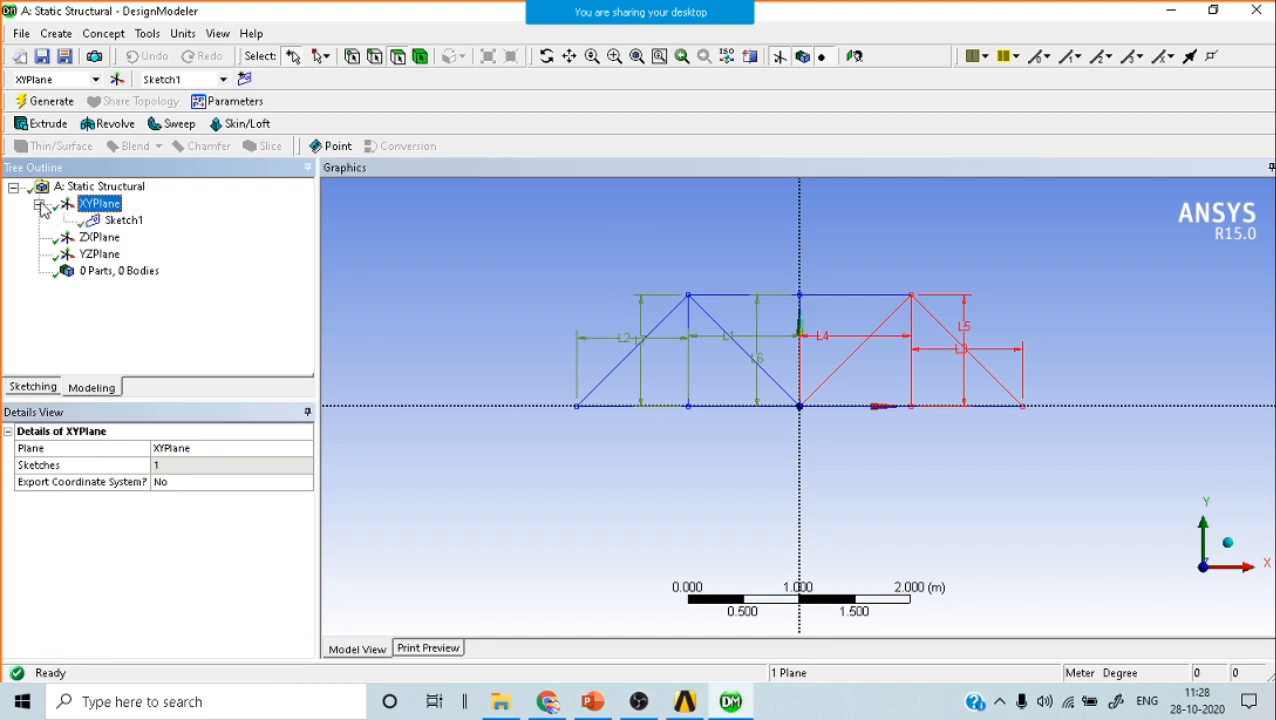
left_click(120, 220)
left_click(91, 282)
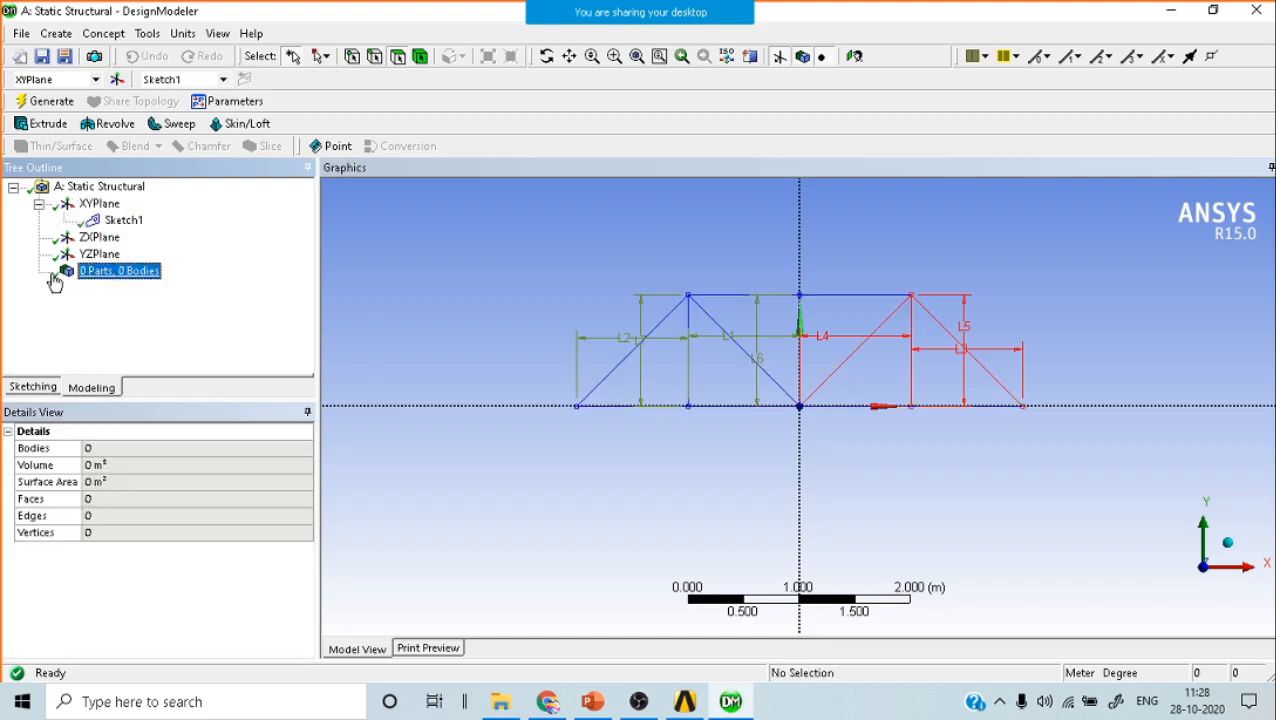
left_click(132, 221)
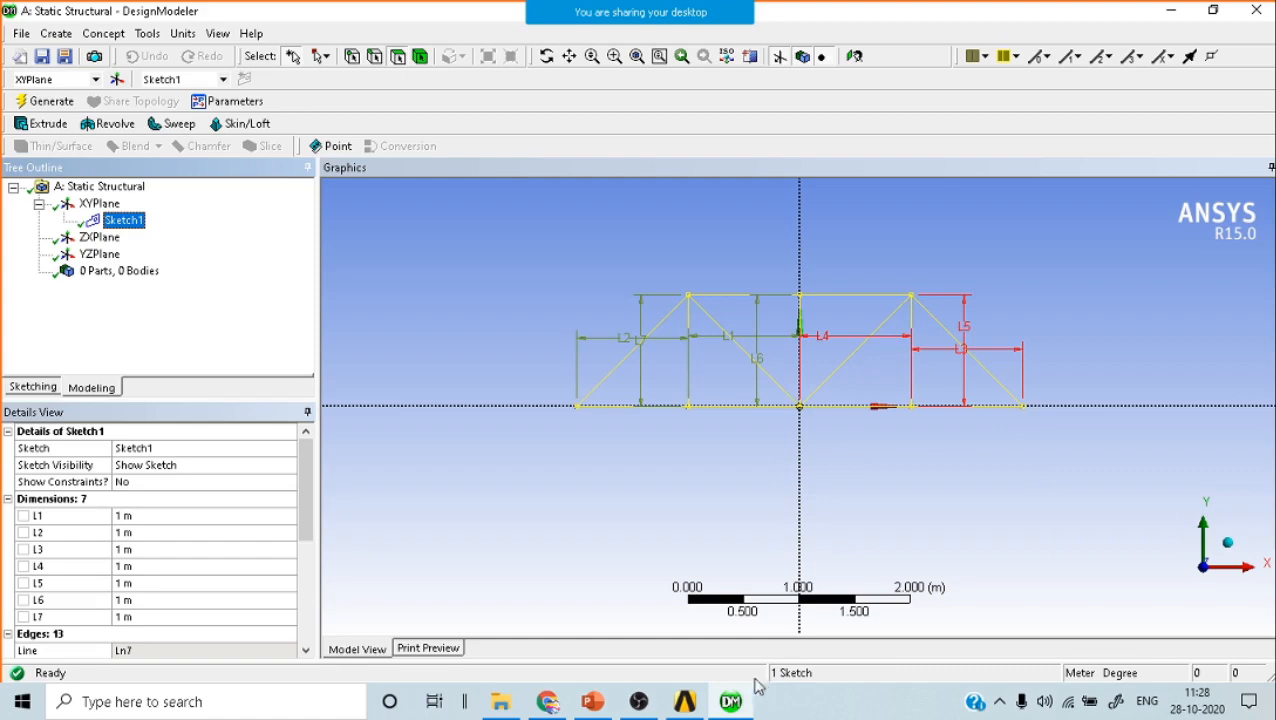
mouse_move(680, 706)
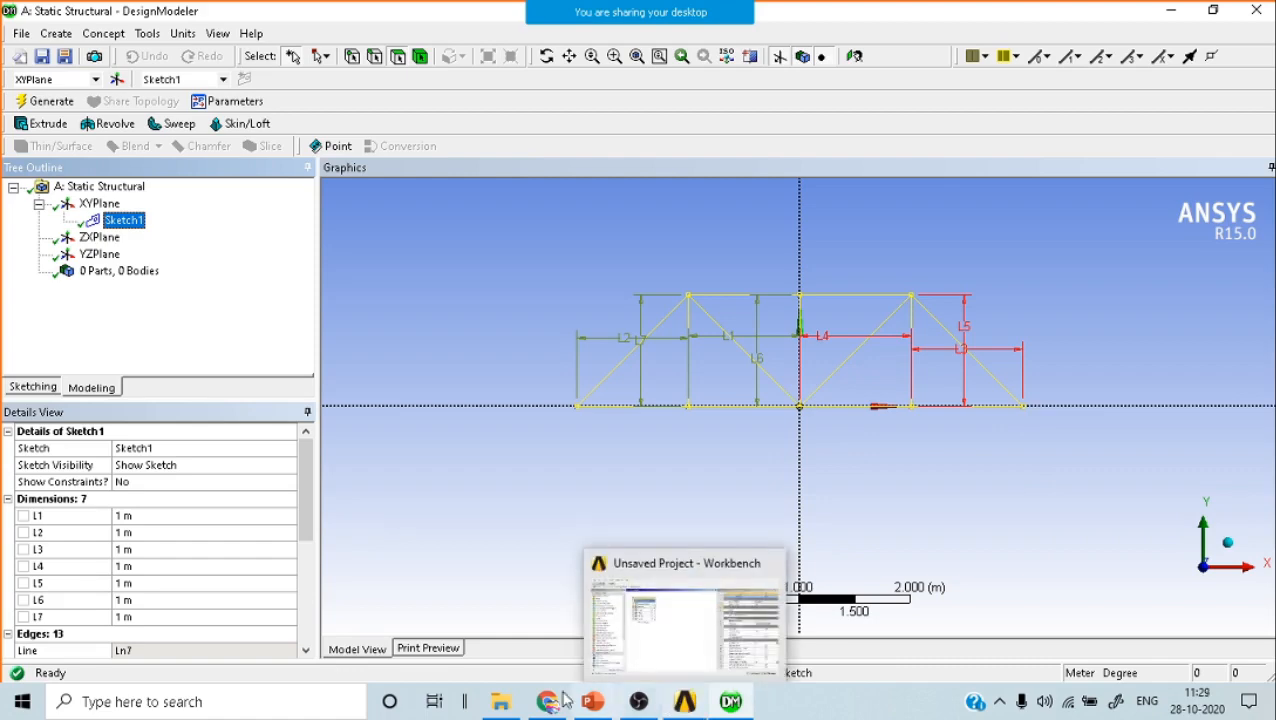
left_click(593, 701)
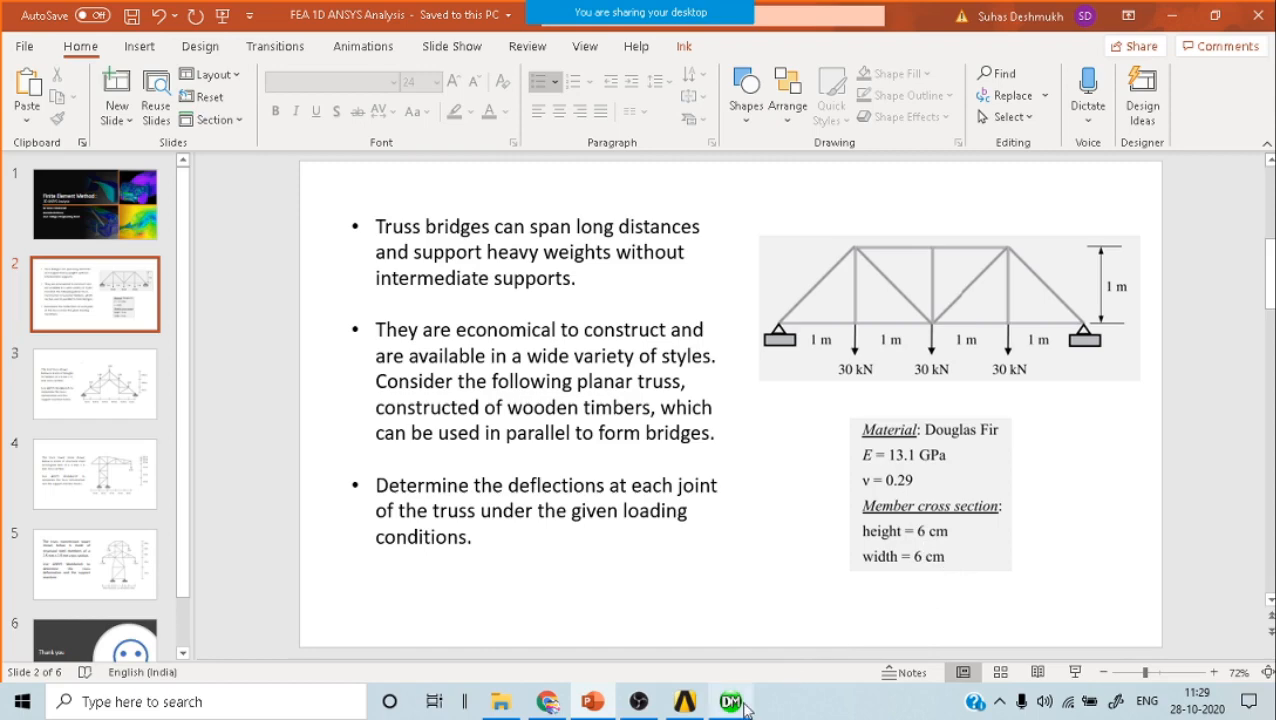
Switch from PowerPoint back to the truss sketch in DesignModeler.
mouse_move(735, 705)
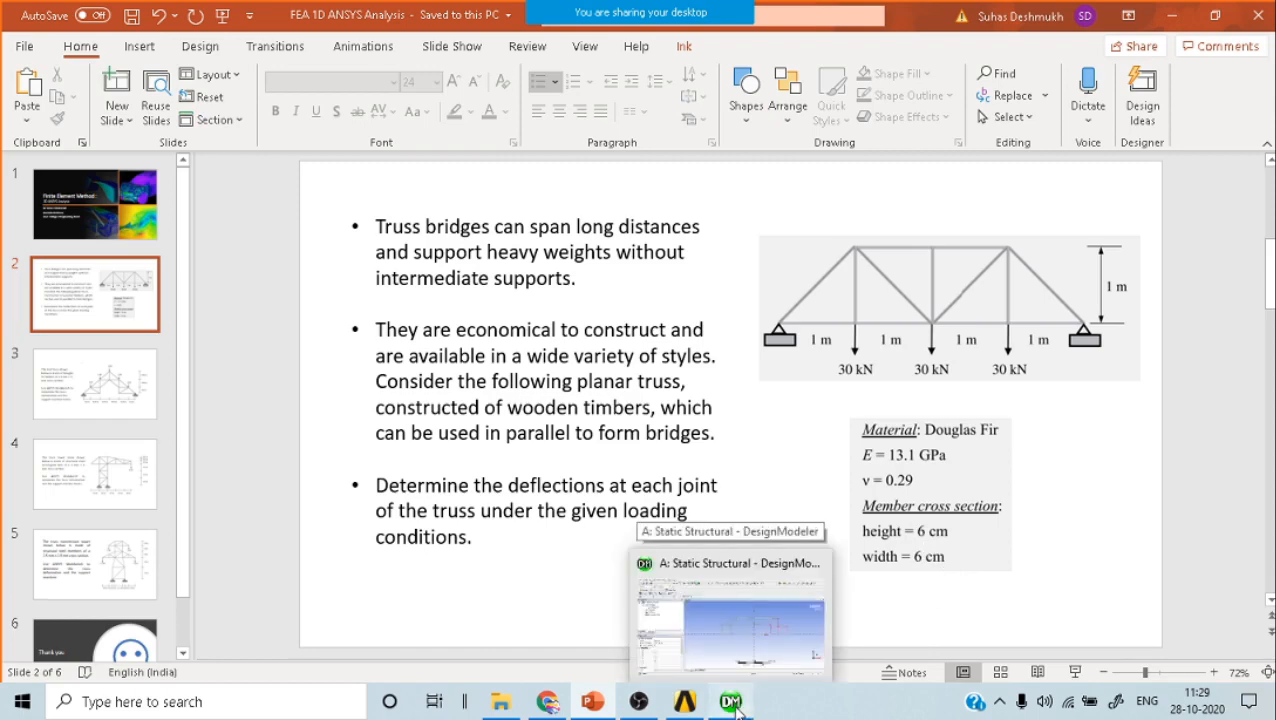
left_click(731, 702)
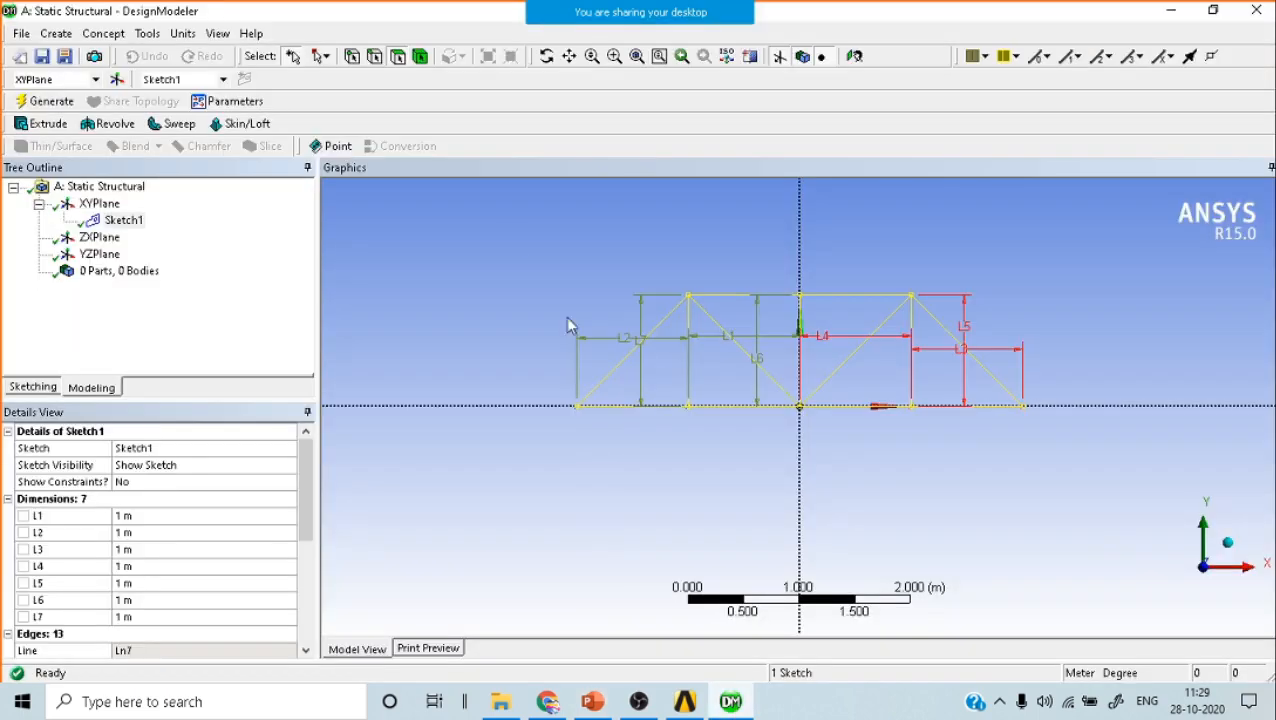
left_click(108, 35)
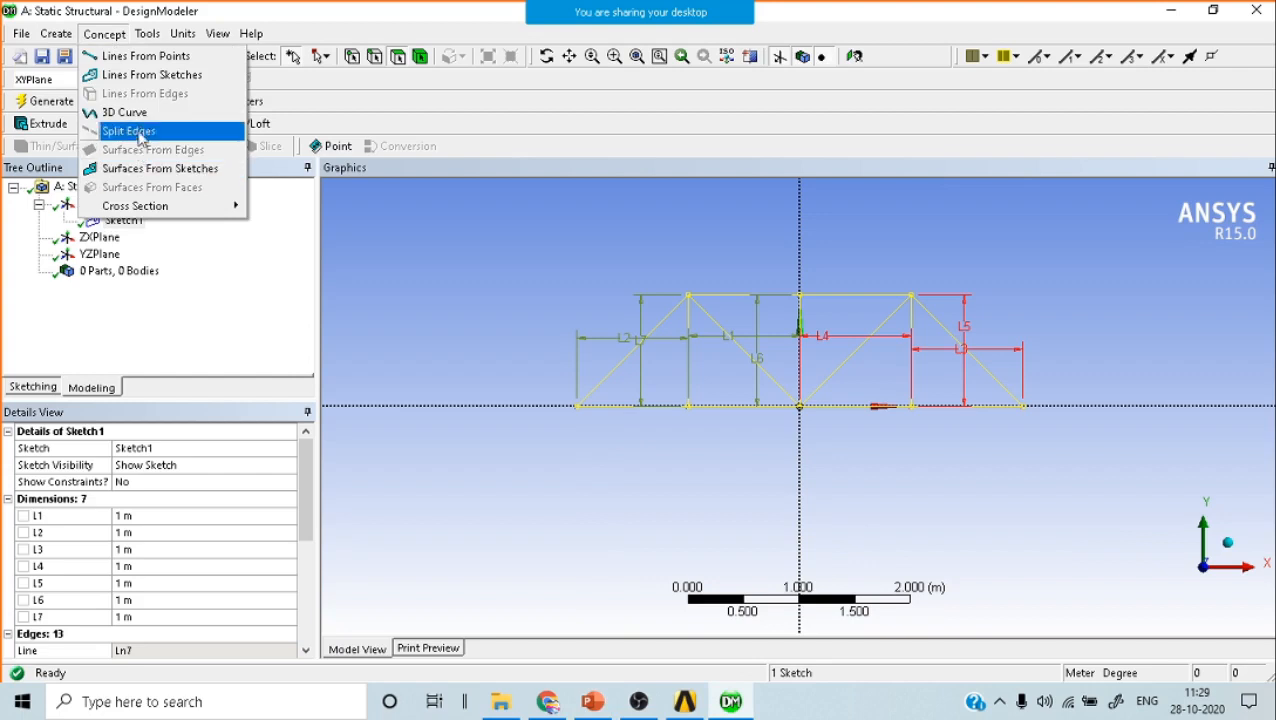
left_click(180, 80)
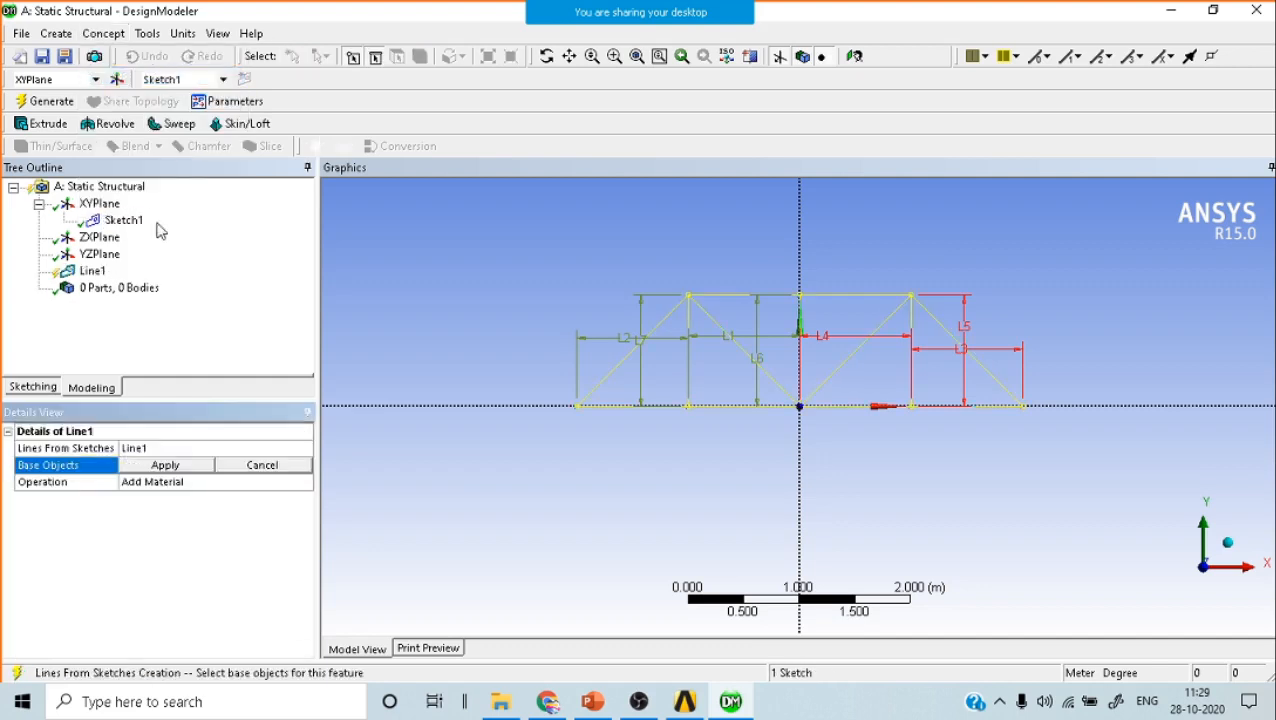
left_click(93, 275)
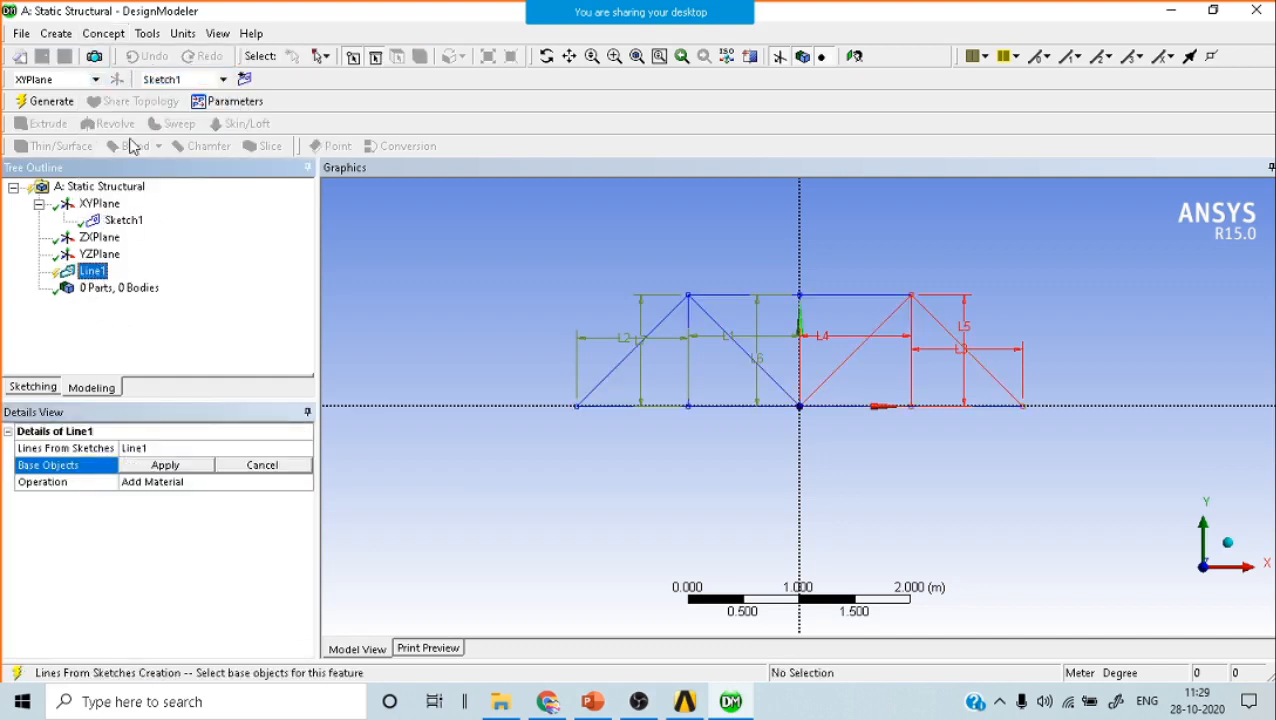
left_click(42, 108)
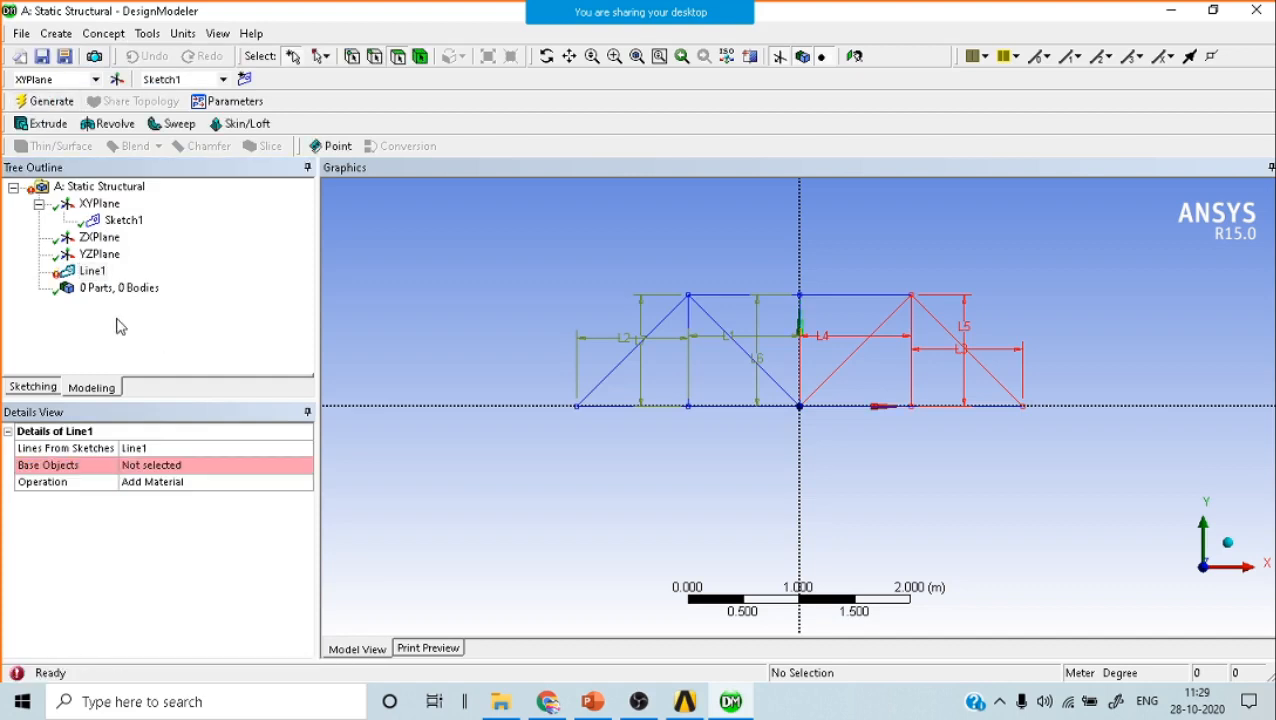
left_click(180, 465)
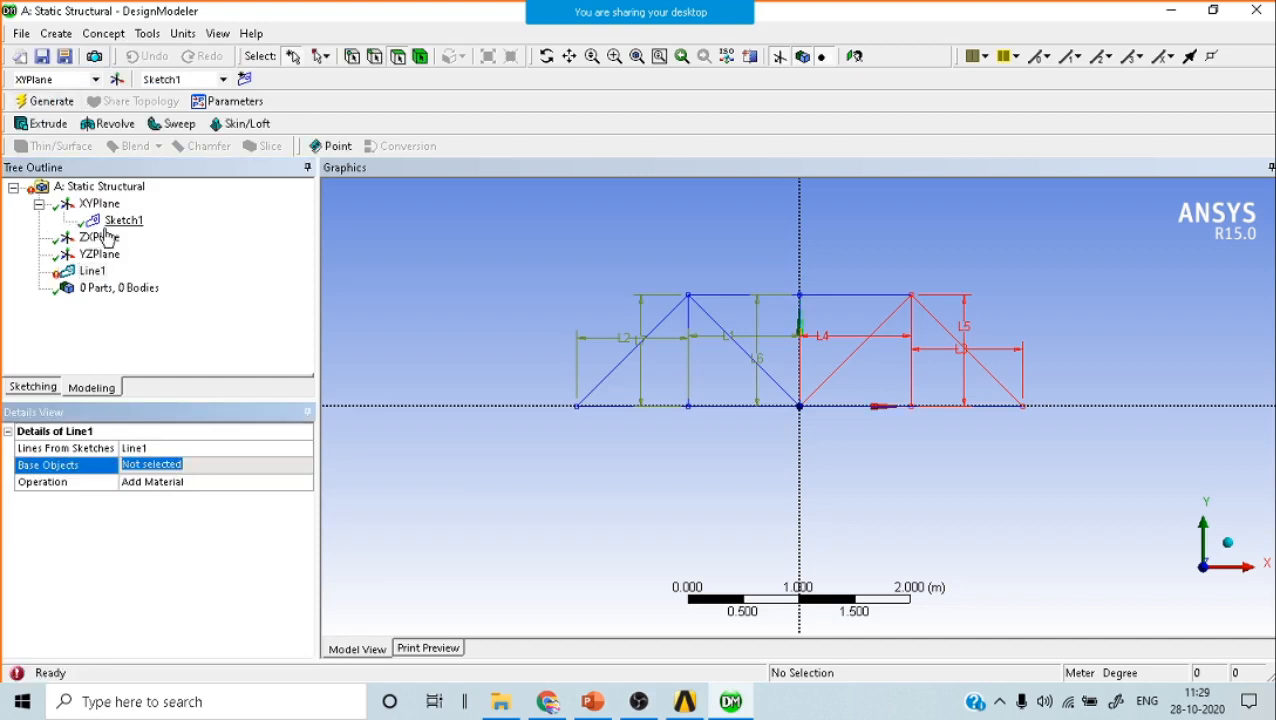
right_click(92, 273)
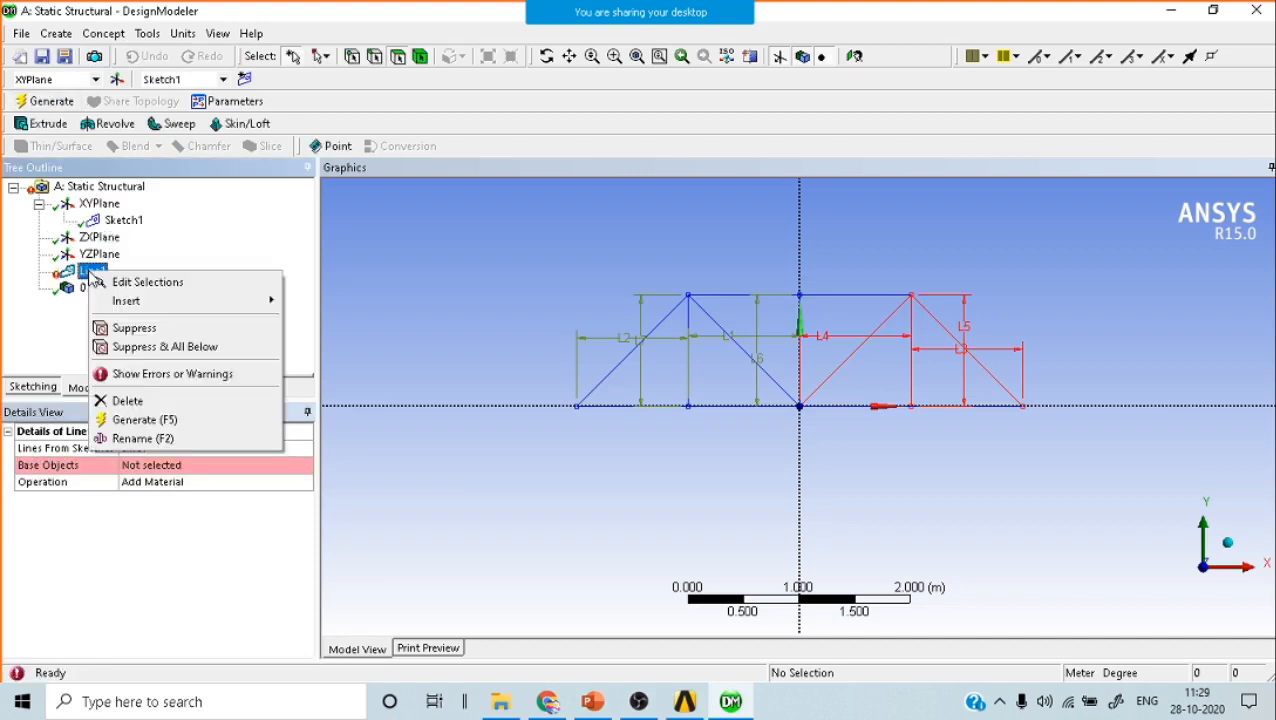
left_click(130, 400)
left_click(566, 413)
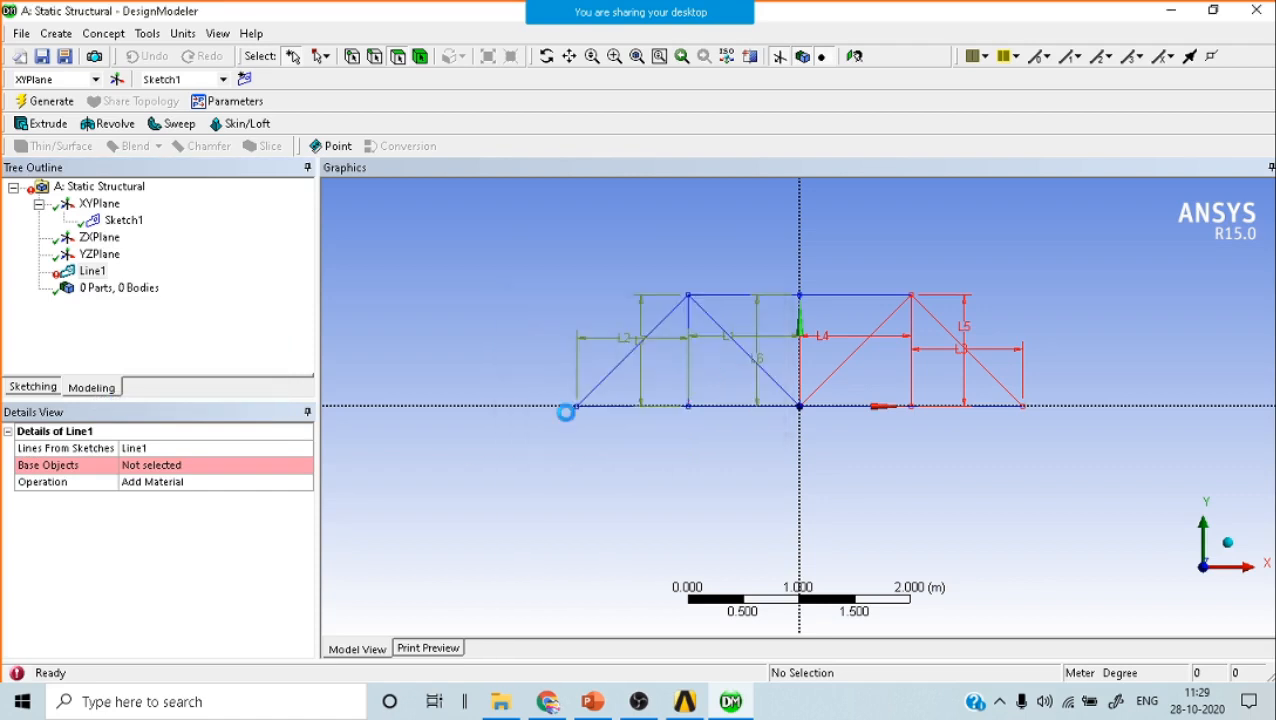
Create a line body from Sketch1 using Lines From Sketches, with Add Material as the operation, and generate it.
left_click(121, 220)
left_click(103, 33)
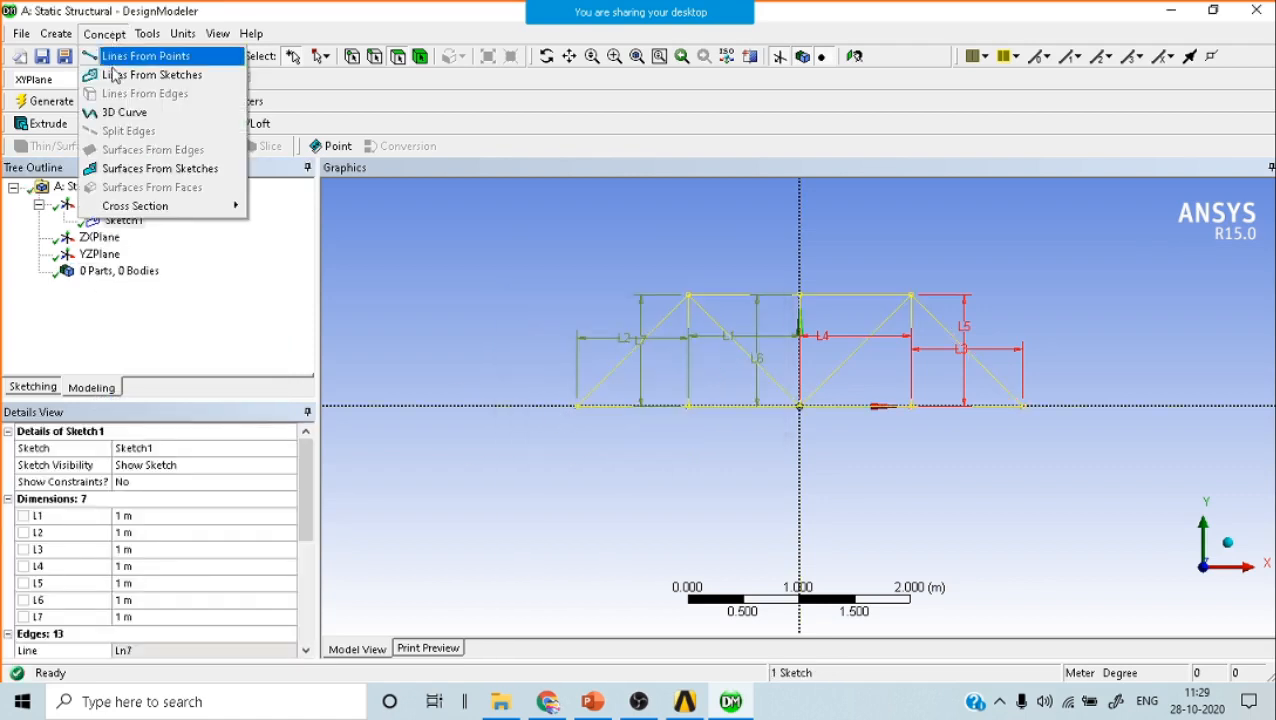
left_click(140, 72)
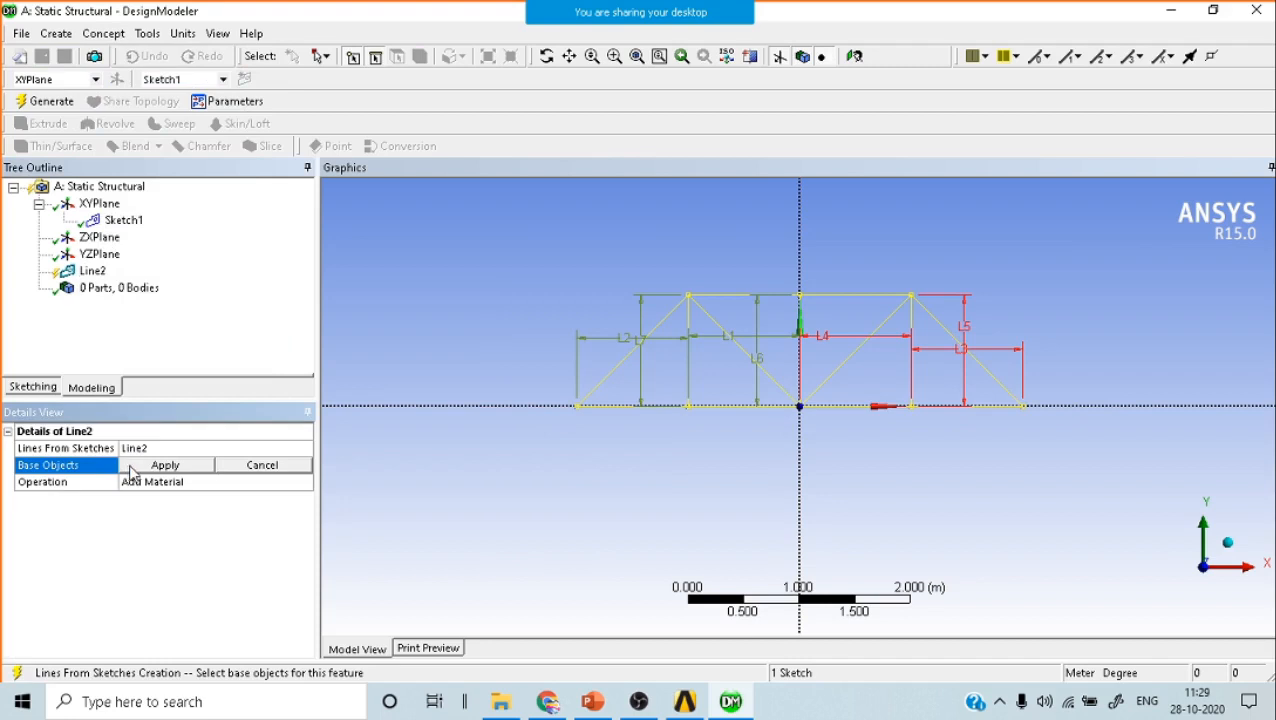
left_click(170, 466)
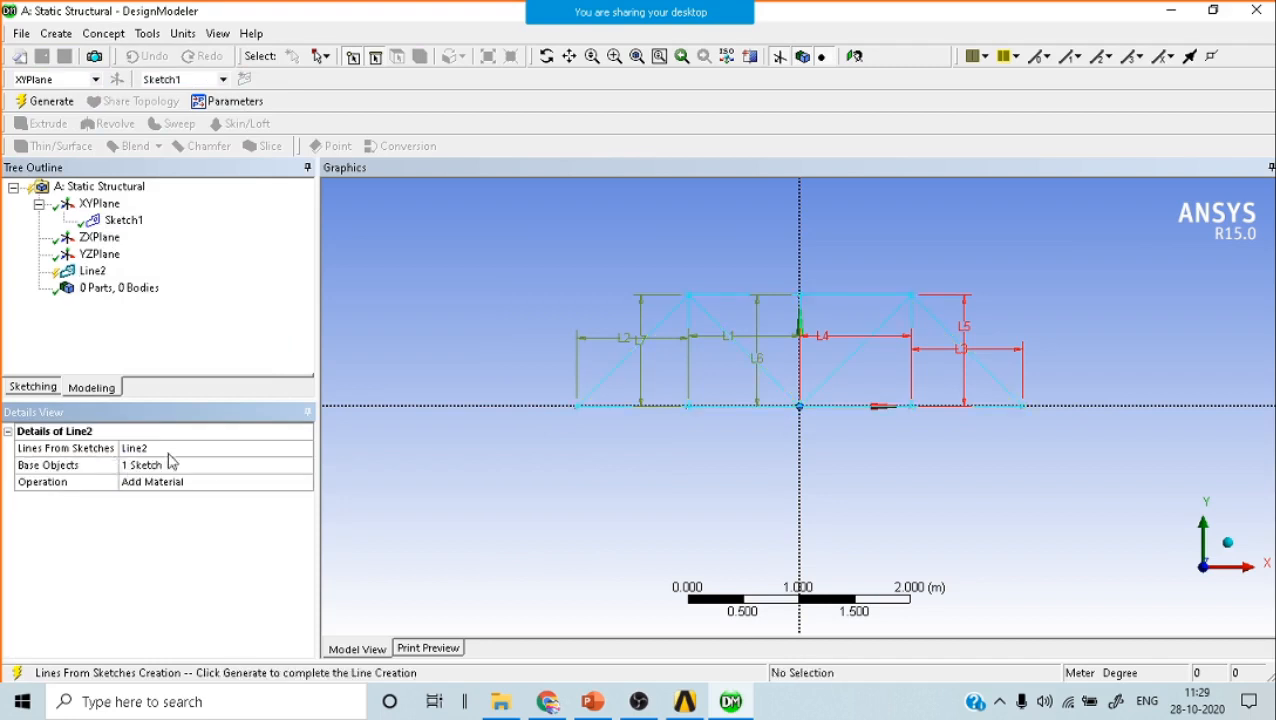
left_click(42, 102)
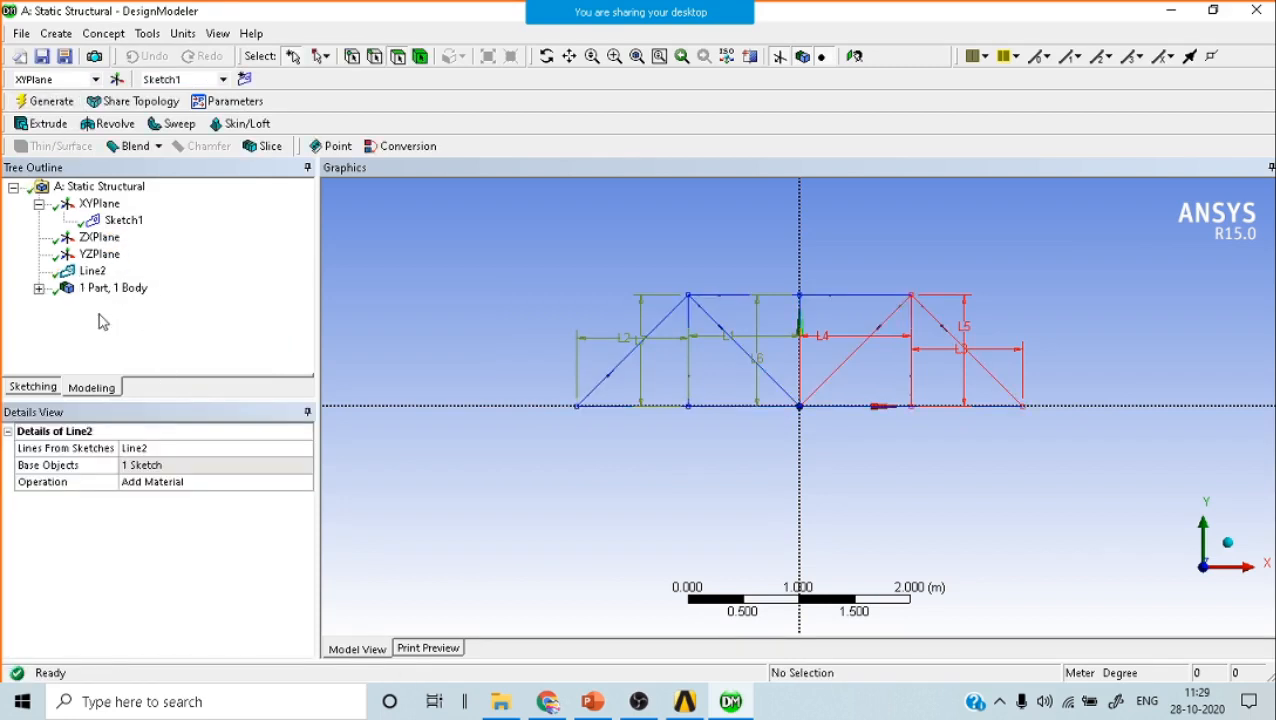
Select the line body under the part in the model tree and check its cross-section setting.
left_click(38, 288)
left_click(118, 306)
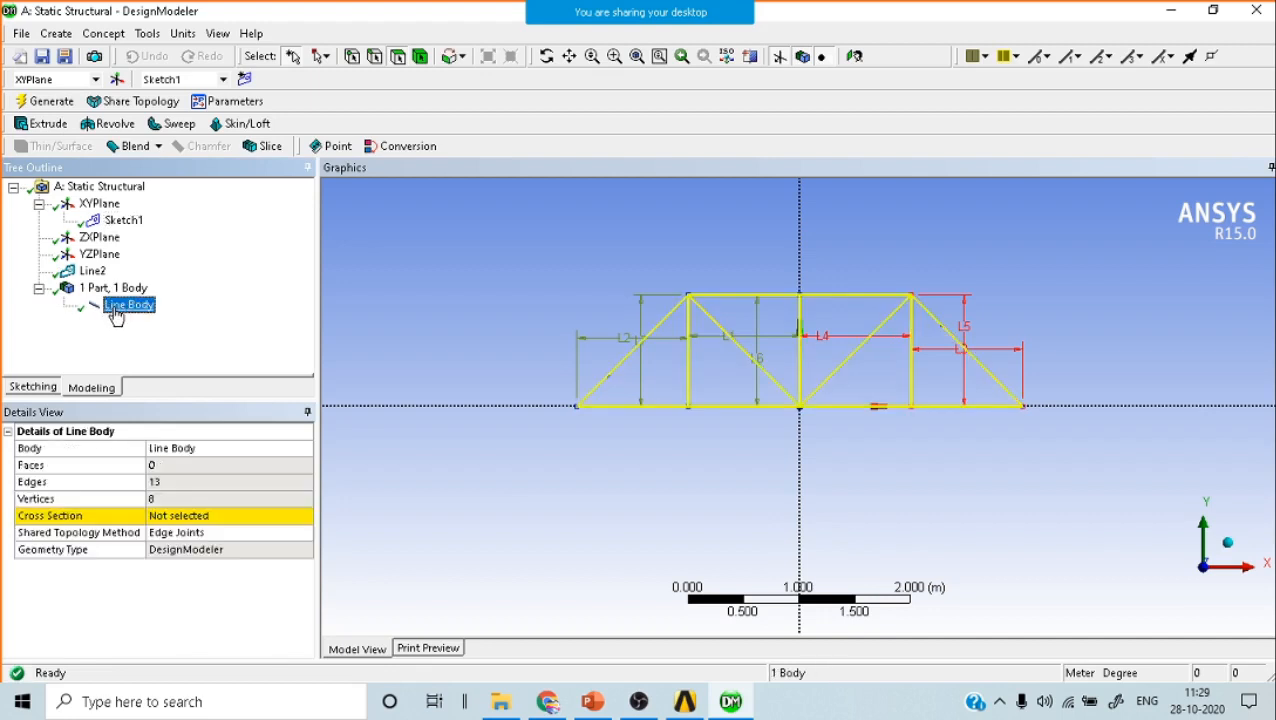
left_click(193, 517)
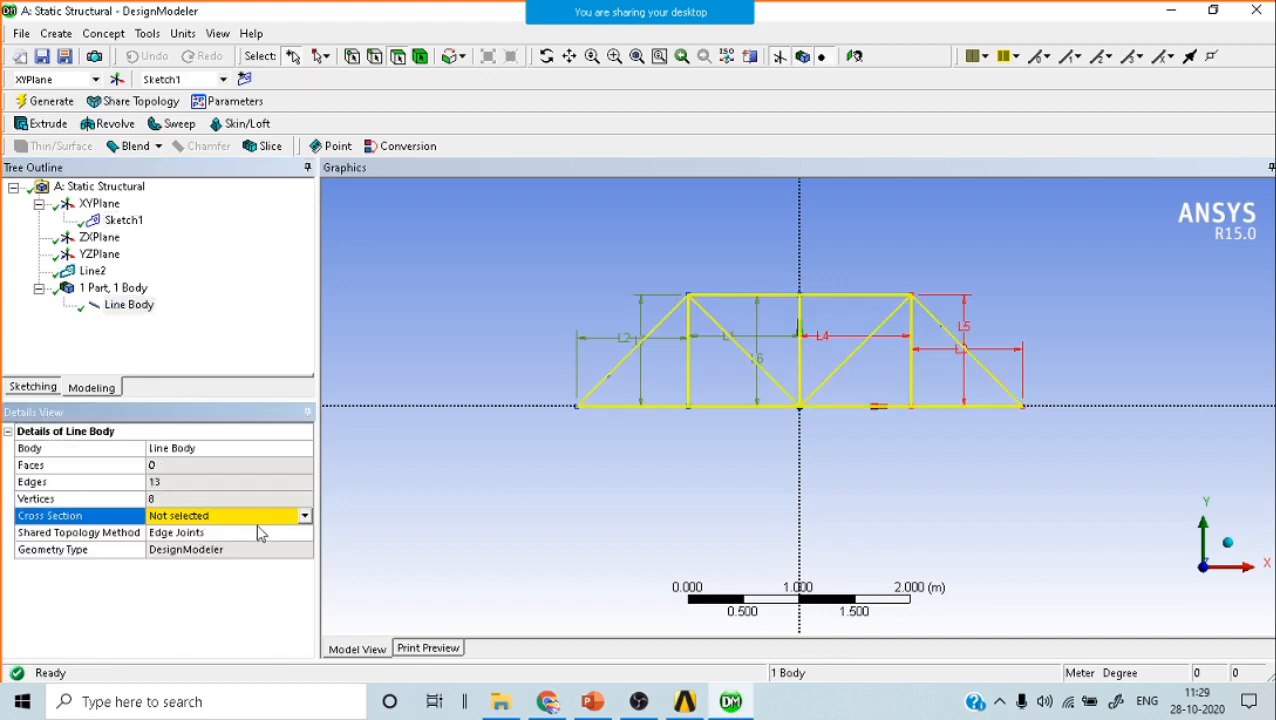
left_click(236, 226)
Create a rectangular cross section with width B of 0.06 m and height H of 0.06 m.
left_click(96, 37)
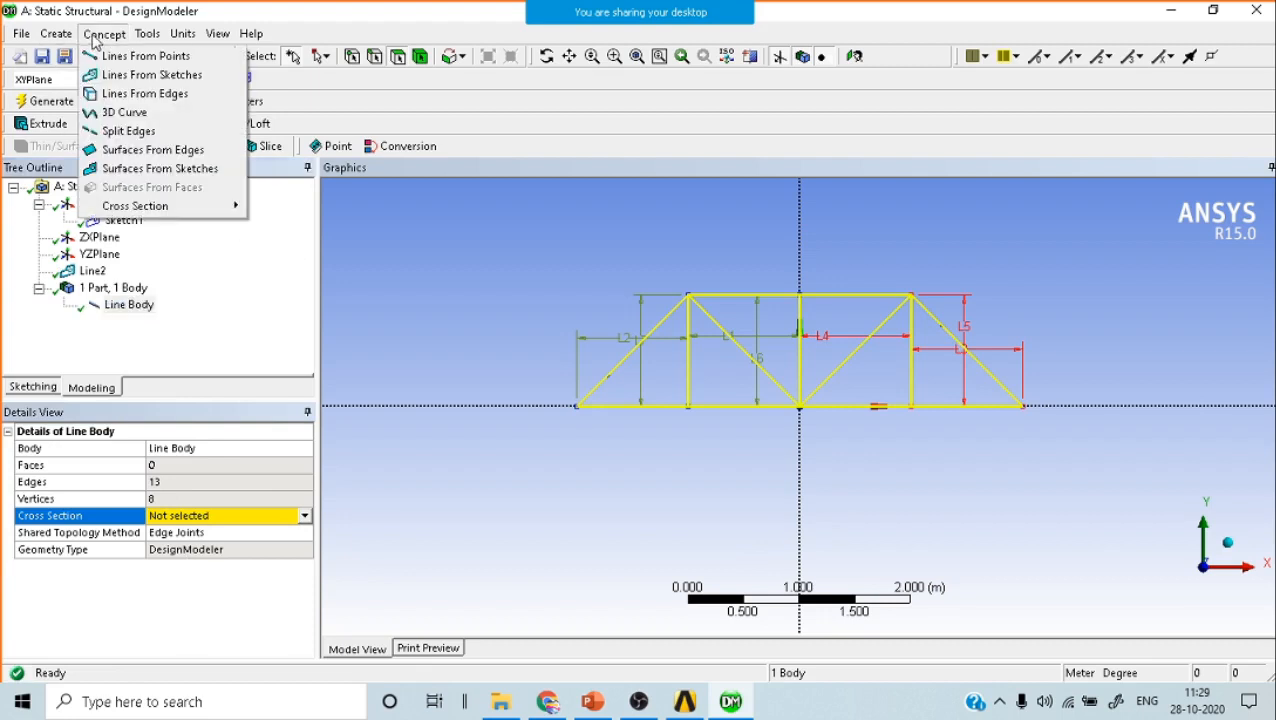
mouse_move(70, 38)
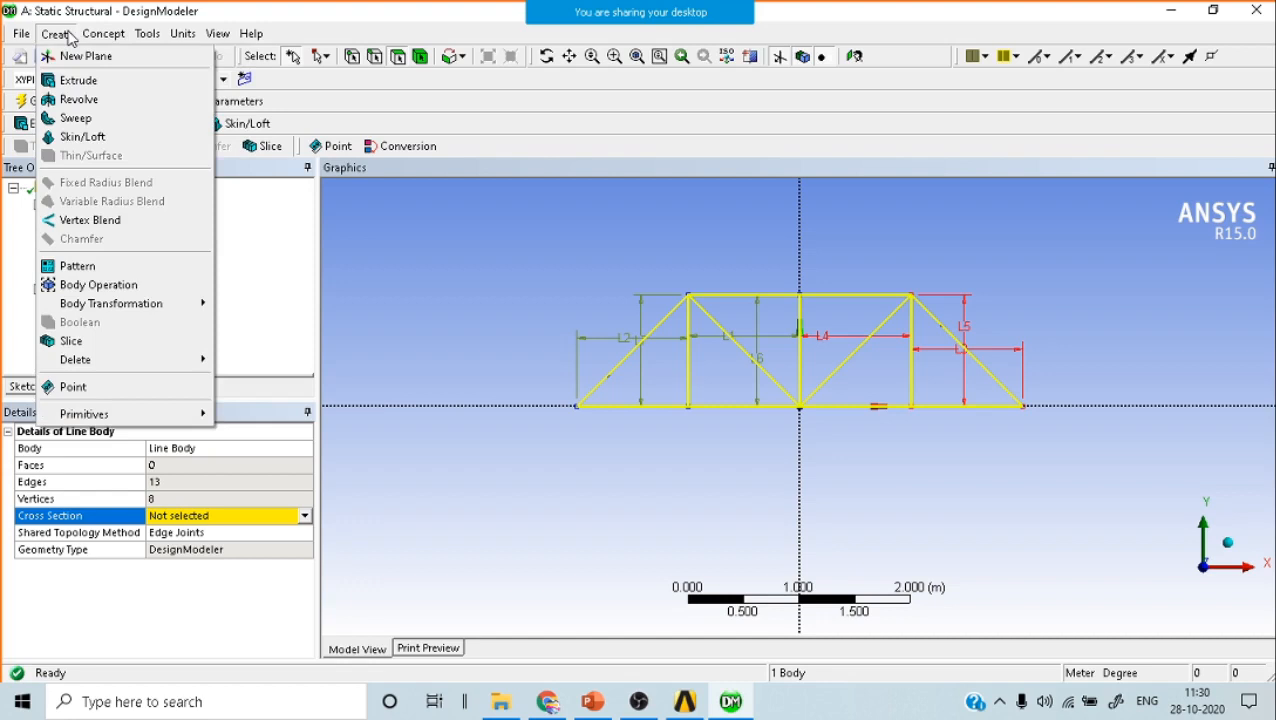
mouse_move(110, 38)
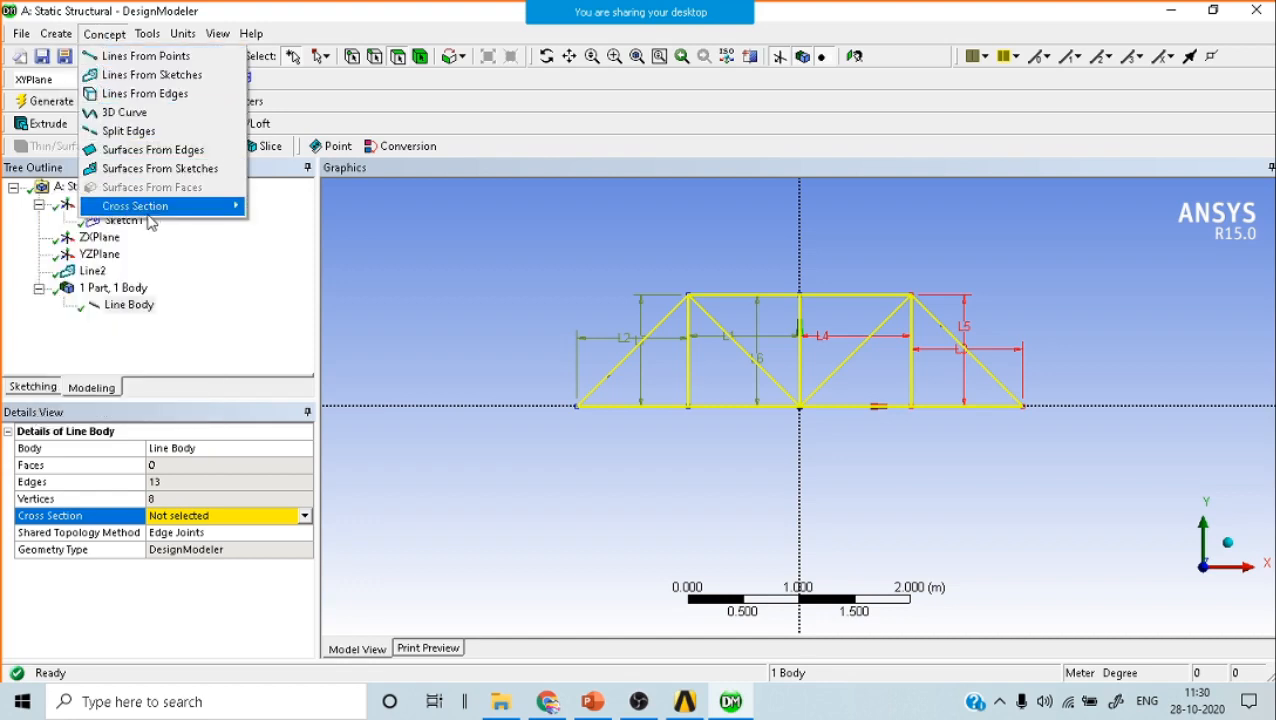
mouse_move(152, 207)
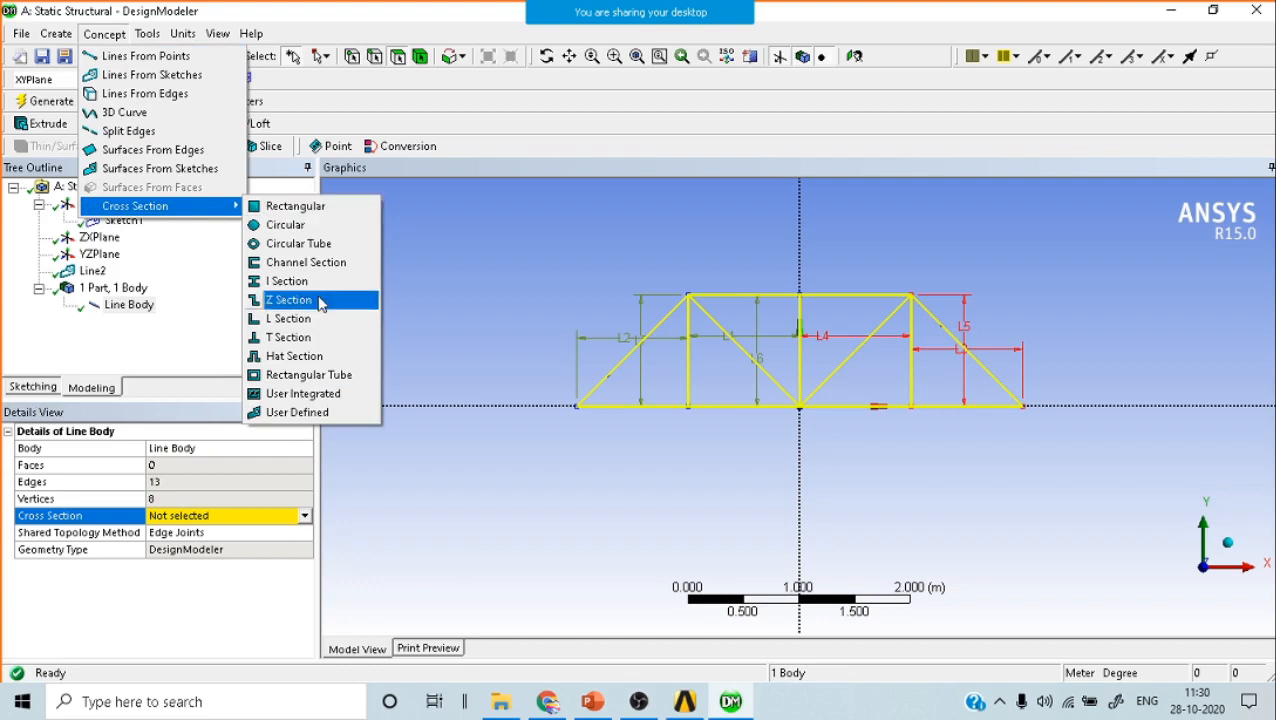
left_click(300, 206)
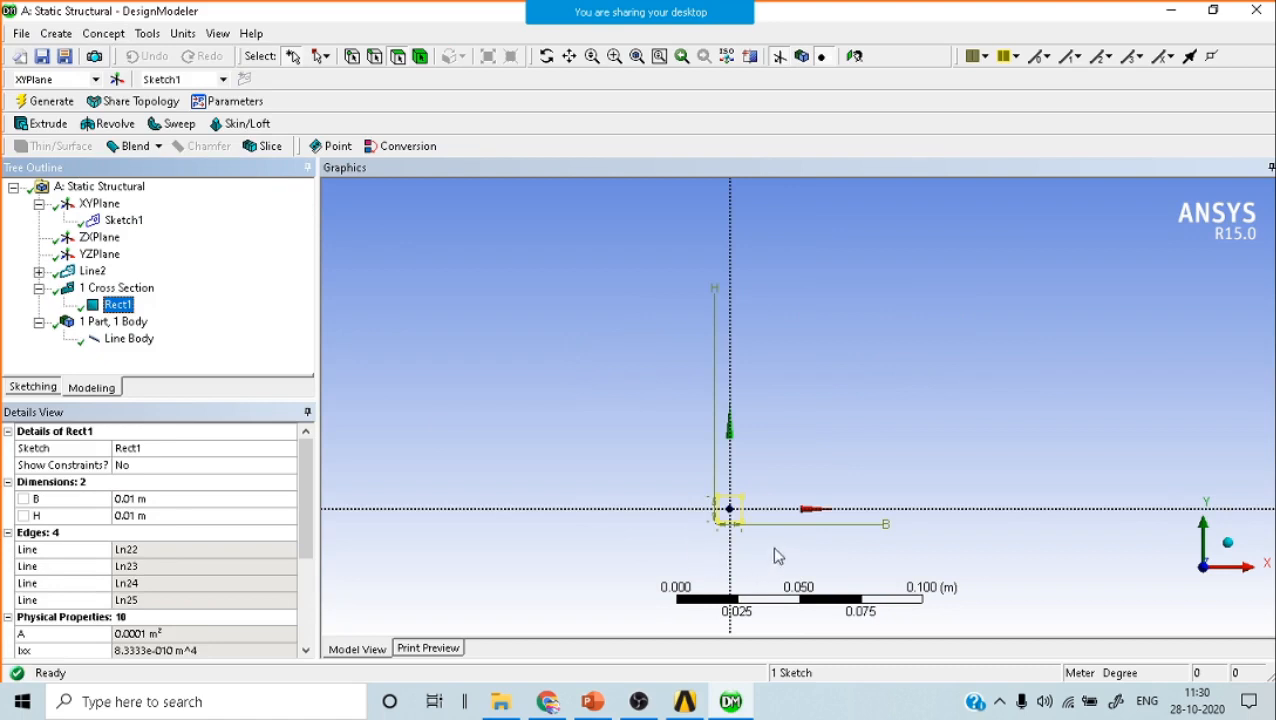
left_click(182, 500)
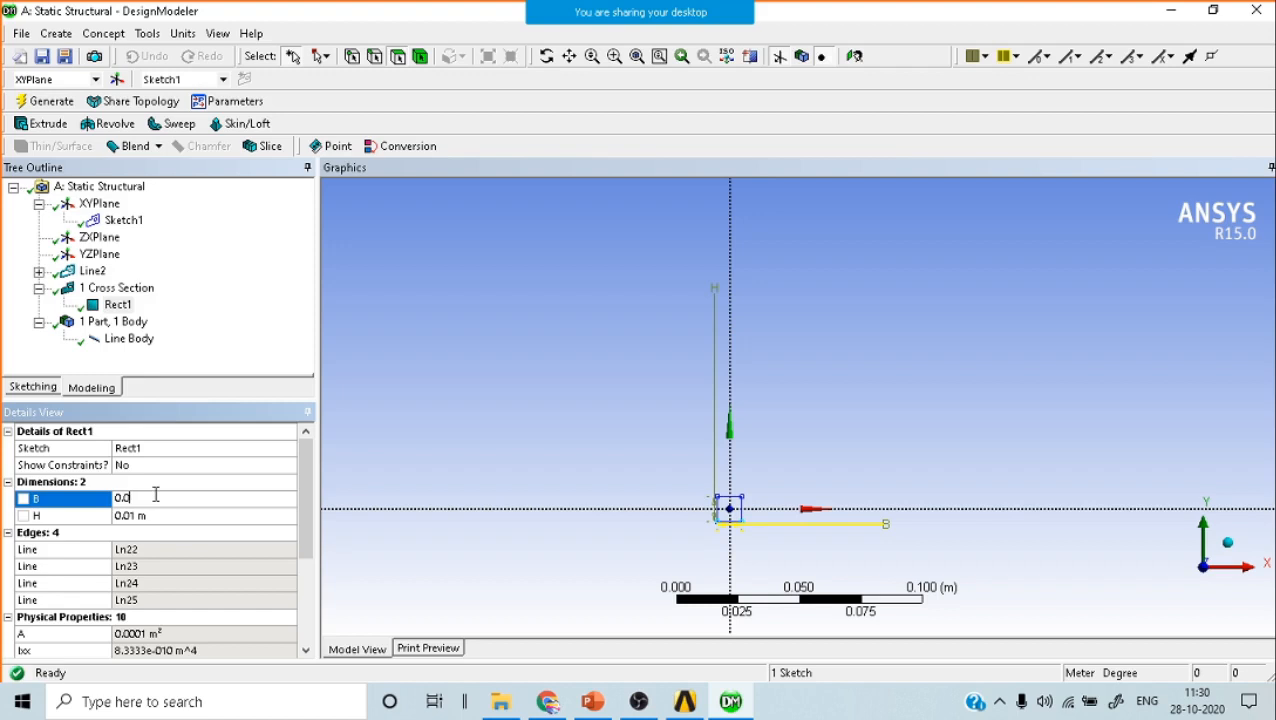
key("Return")
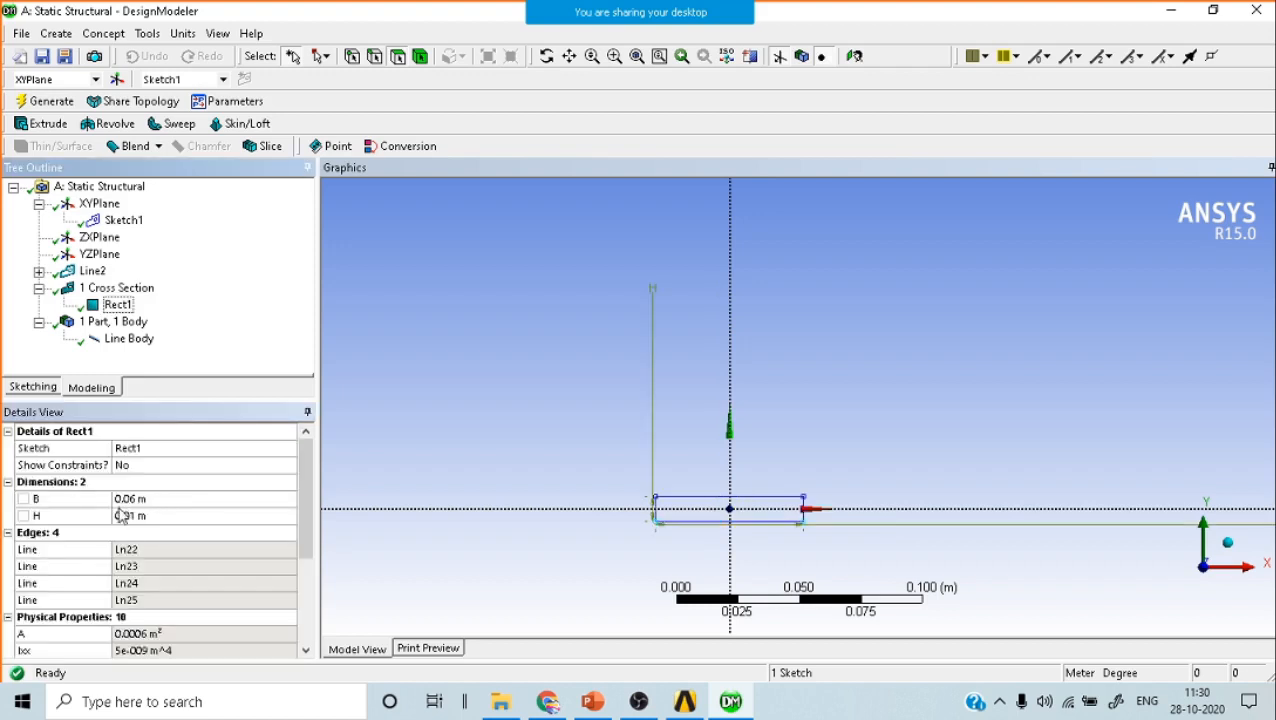
left_click(160, 514)
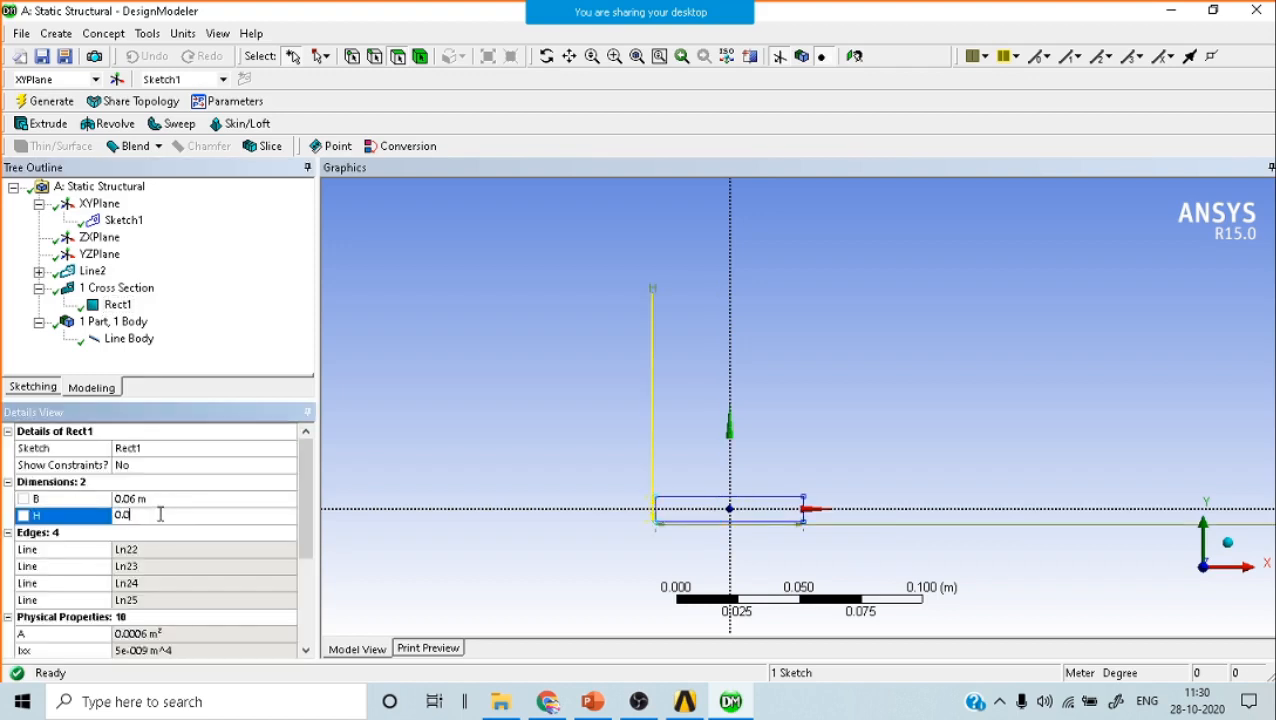
type("0.06")
key("Return")
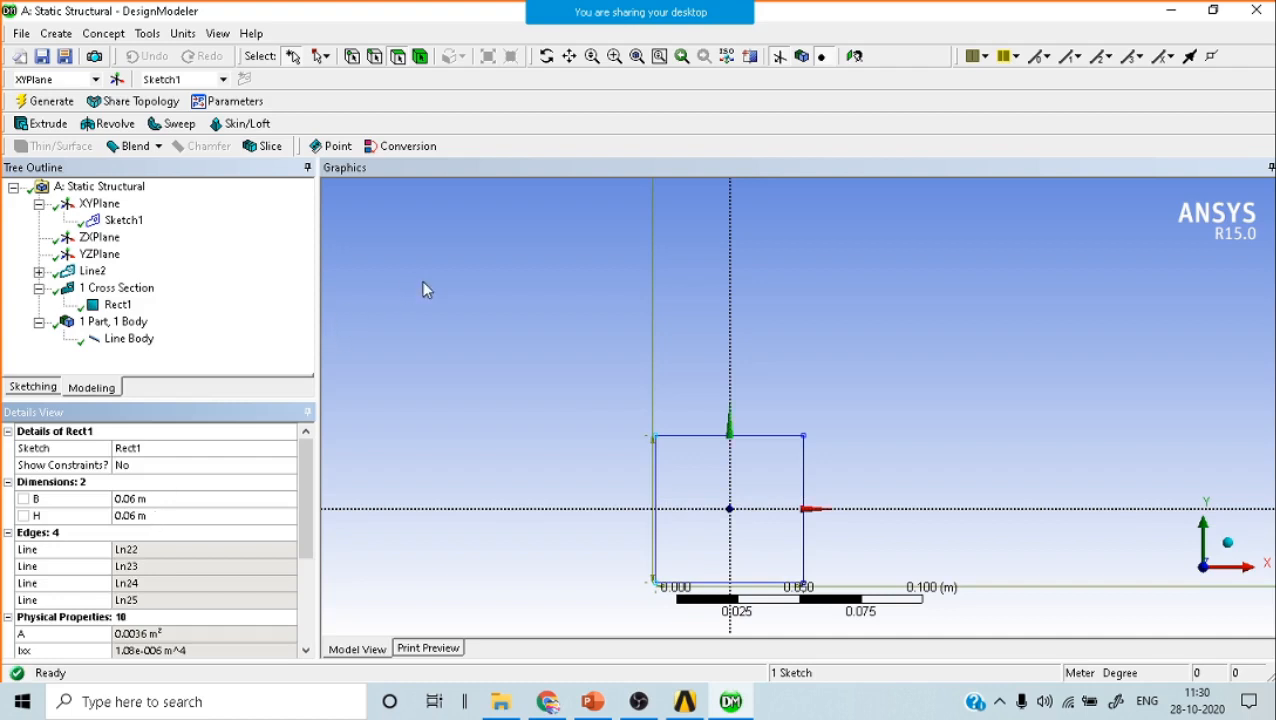
Assign the rectangular cross section Rect1 to the truss line body.
left_click(118, 289)
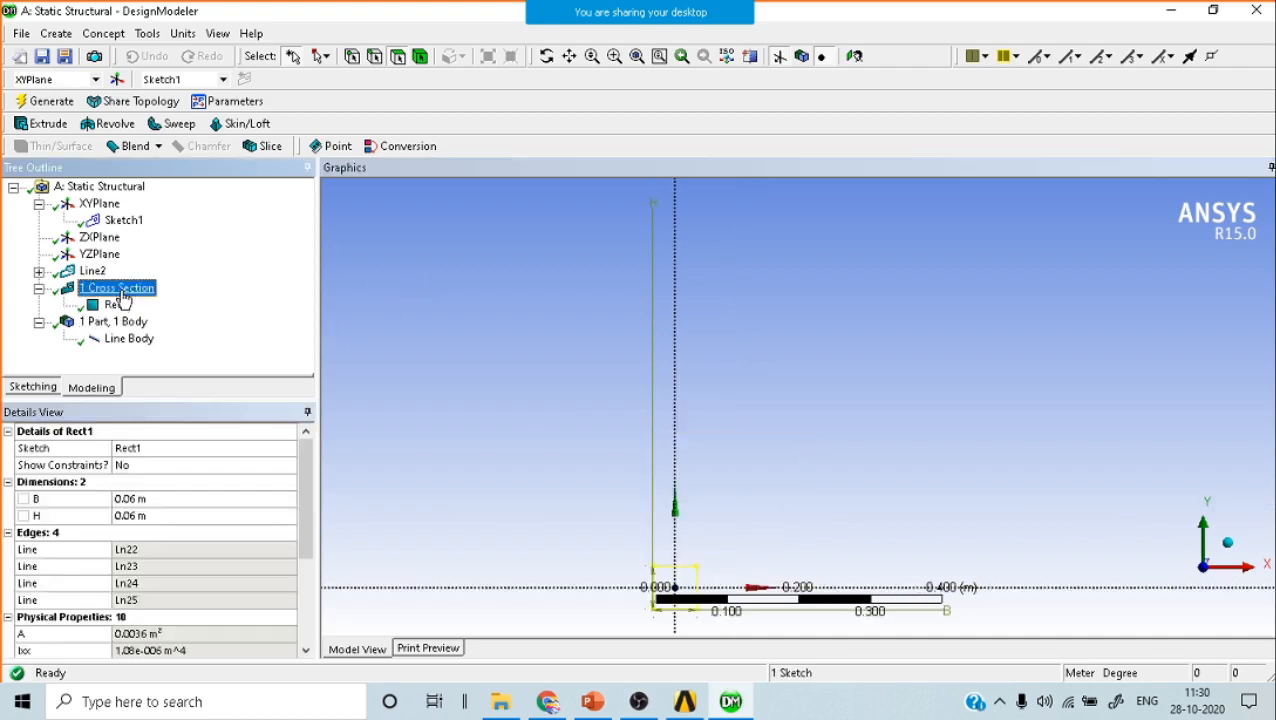
left_click(120, 339)
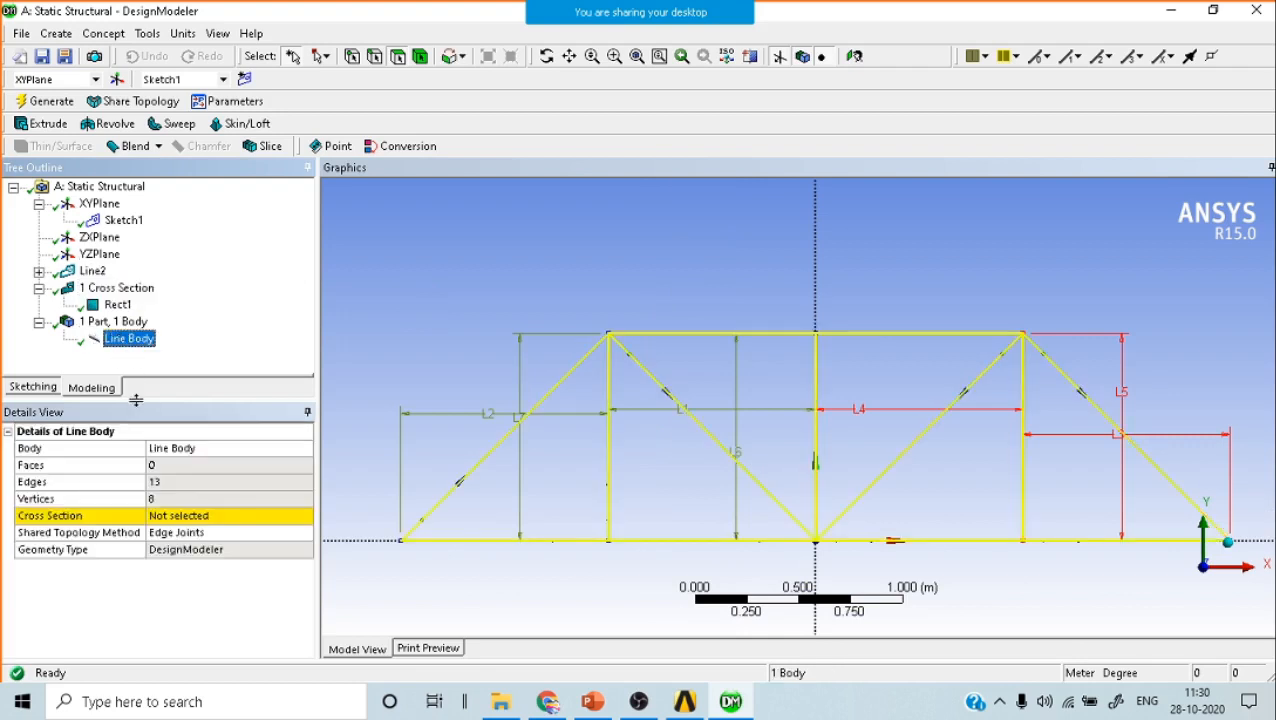
left_click(203, 518)
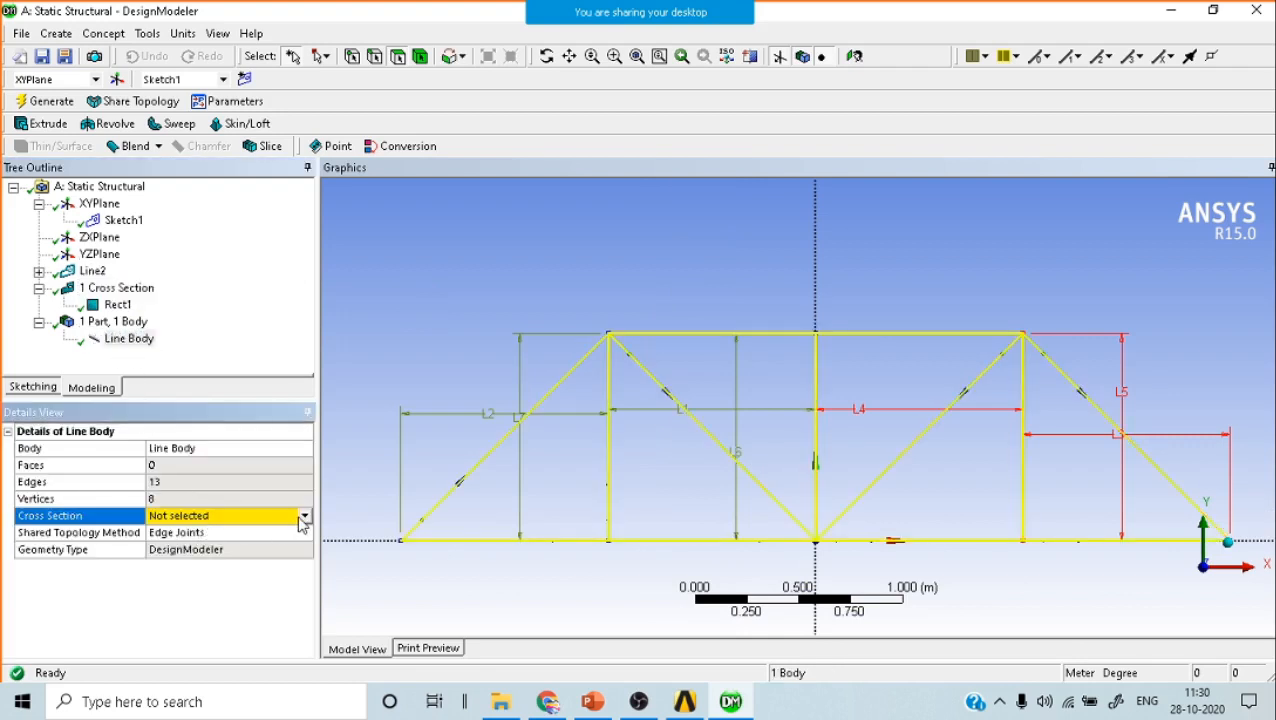
left_click(119, 312)
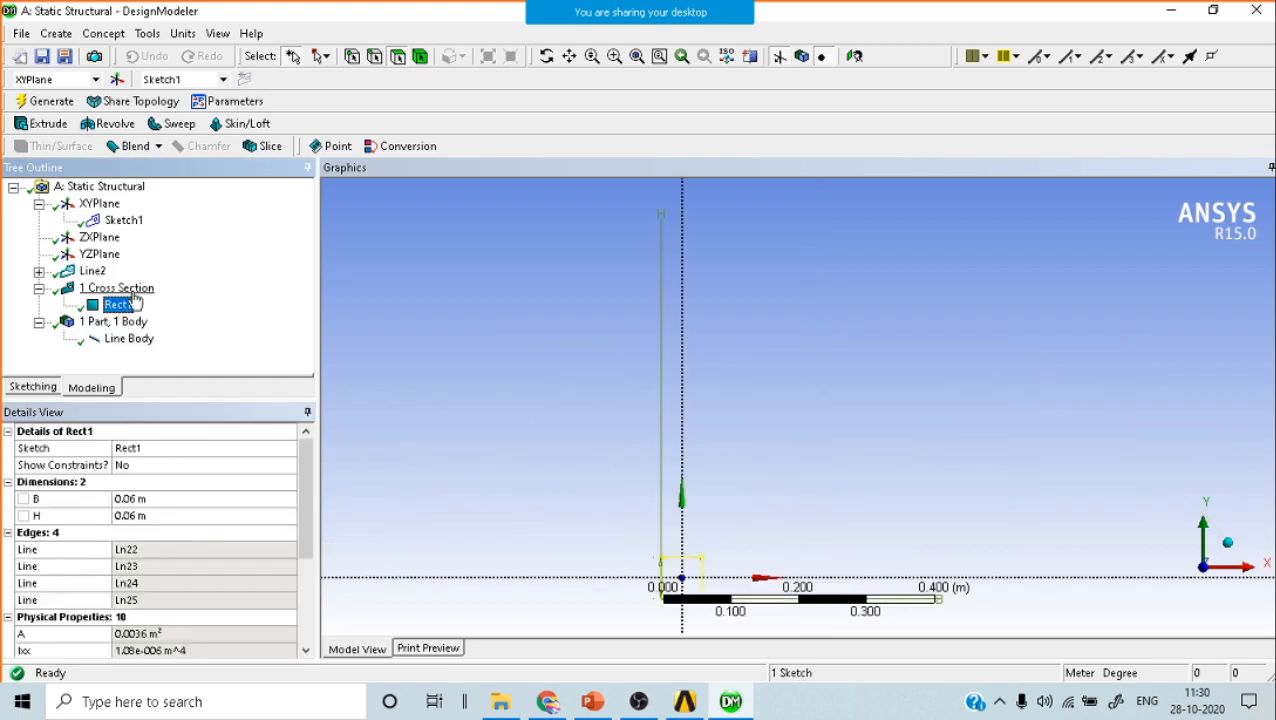
left_click(126, 338)
left_click(224, 530)
left_click(268, 517)
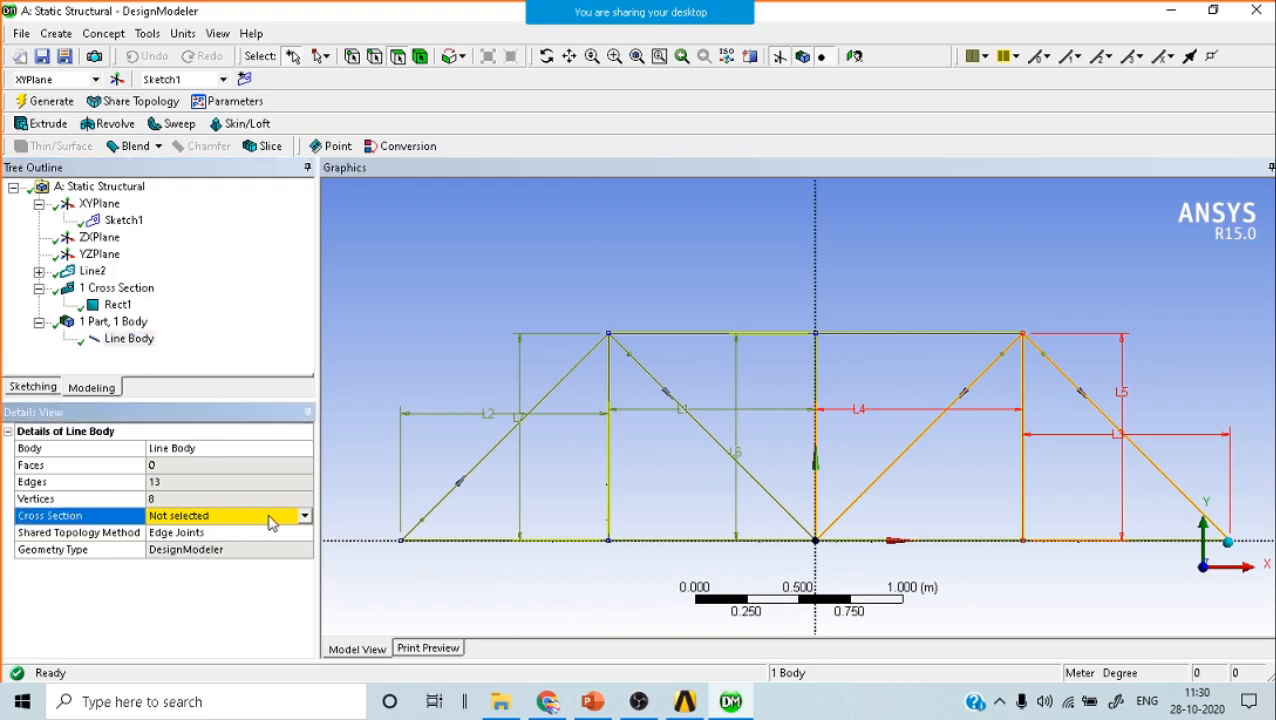
left_click(304, 517)
left_click(192, 543)
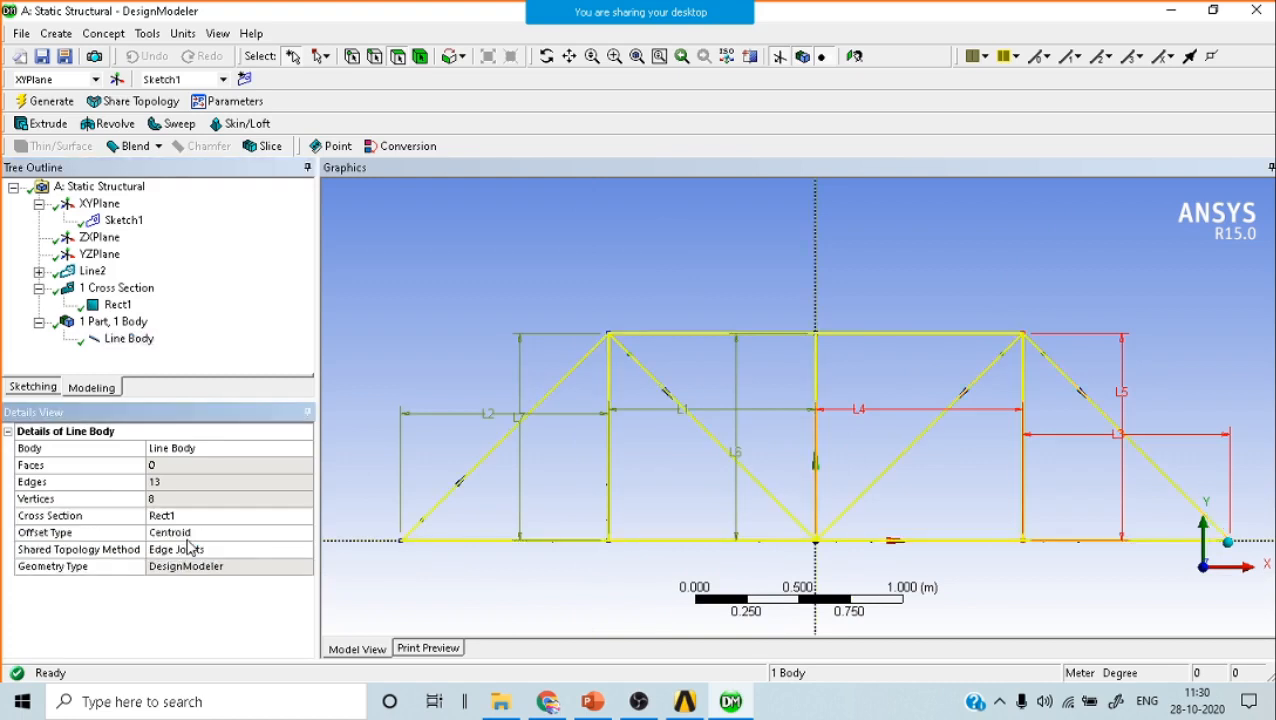
Regenerate the model, then review the part's details and the truss from a tilted view.
left_click(203, 317)
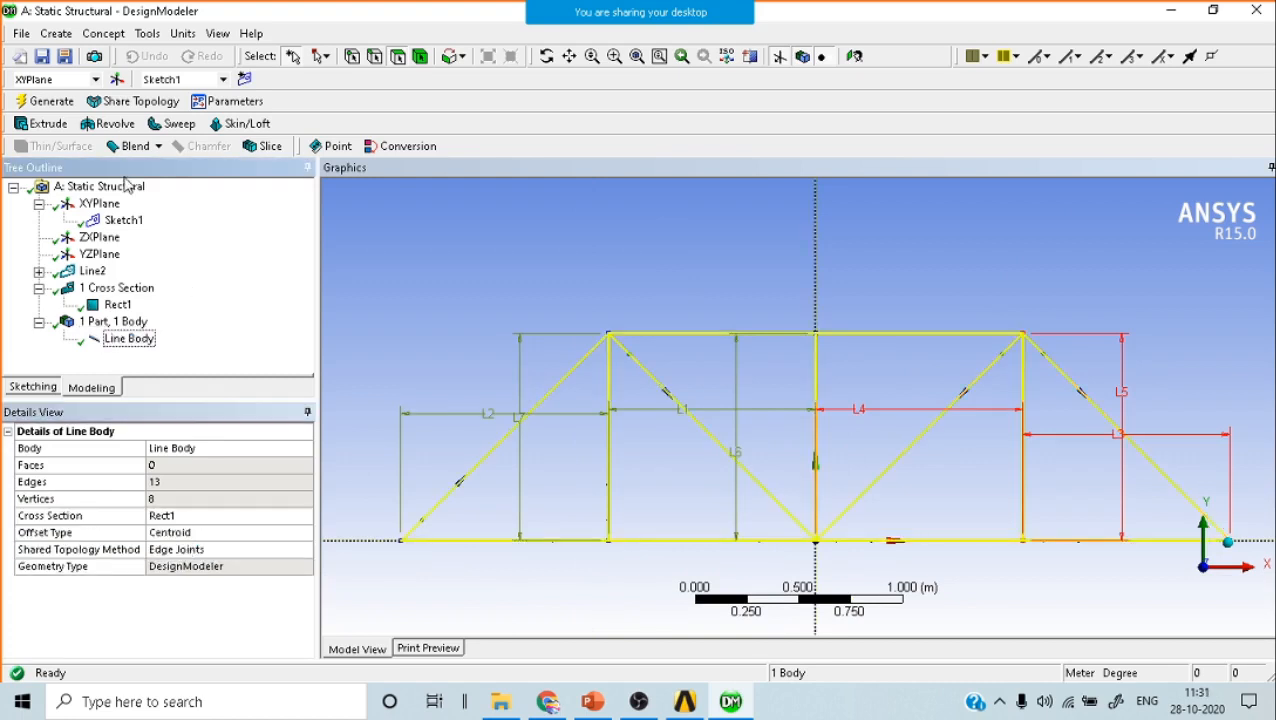
left_click(50, 106)
left_click(251, 272)
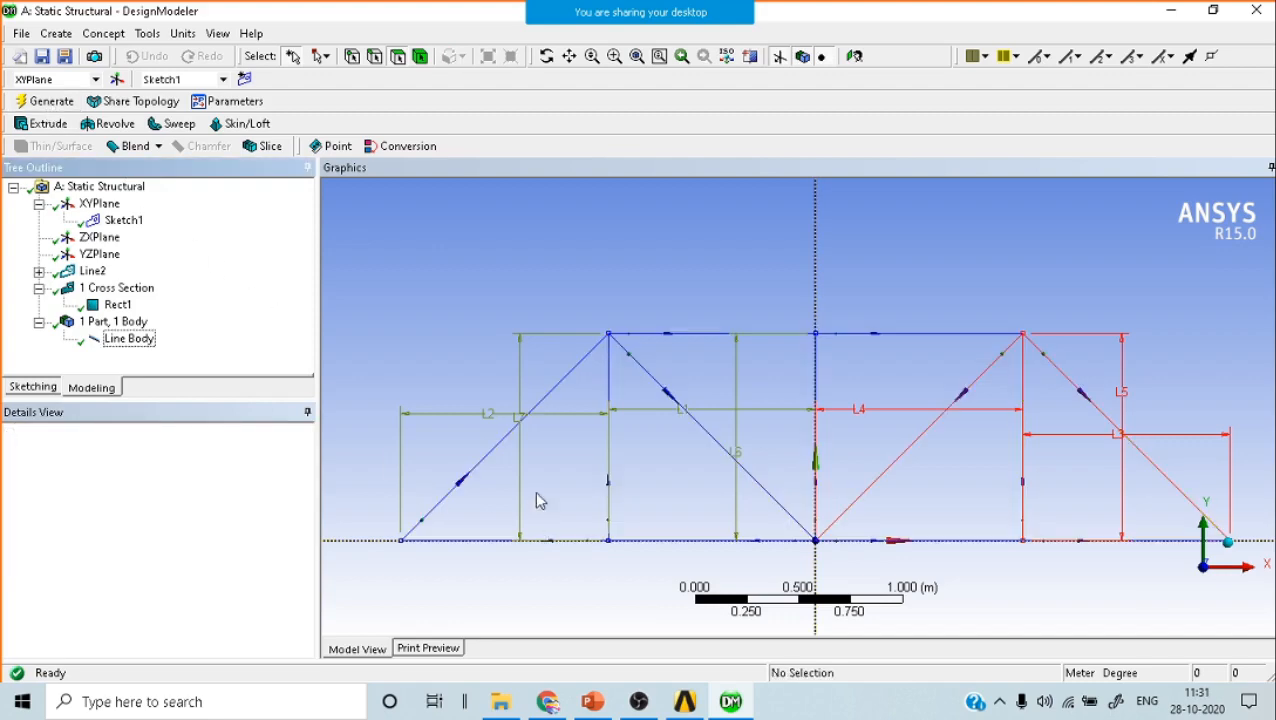
left_click(128, 339)
left_click(120, 321)
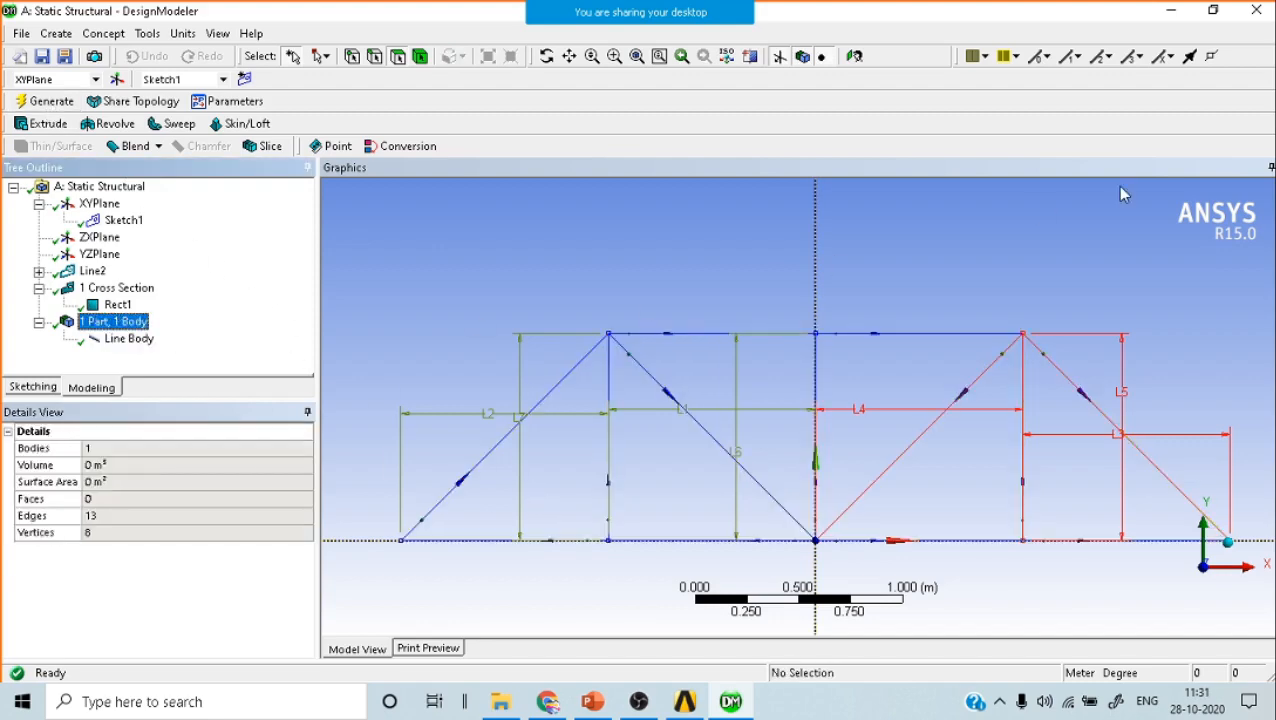
middle_click_drag(629, 231, 651, 244)
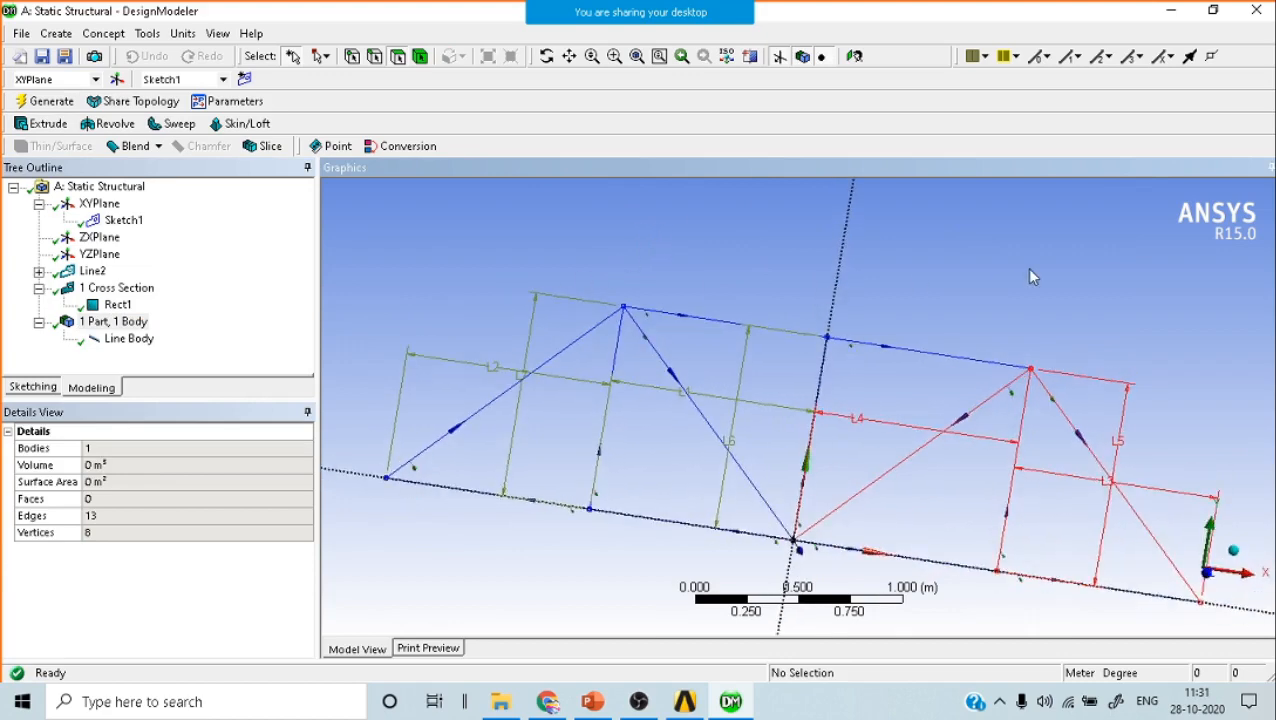
scroll(848, 304, "down", 3)
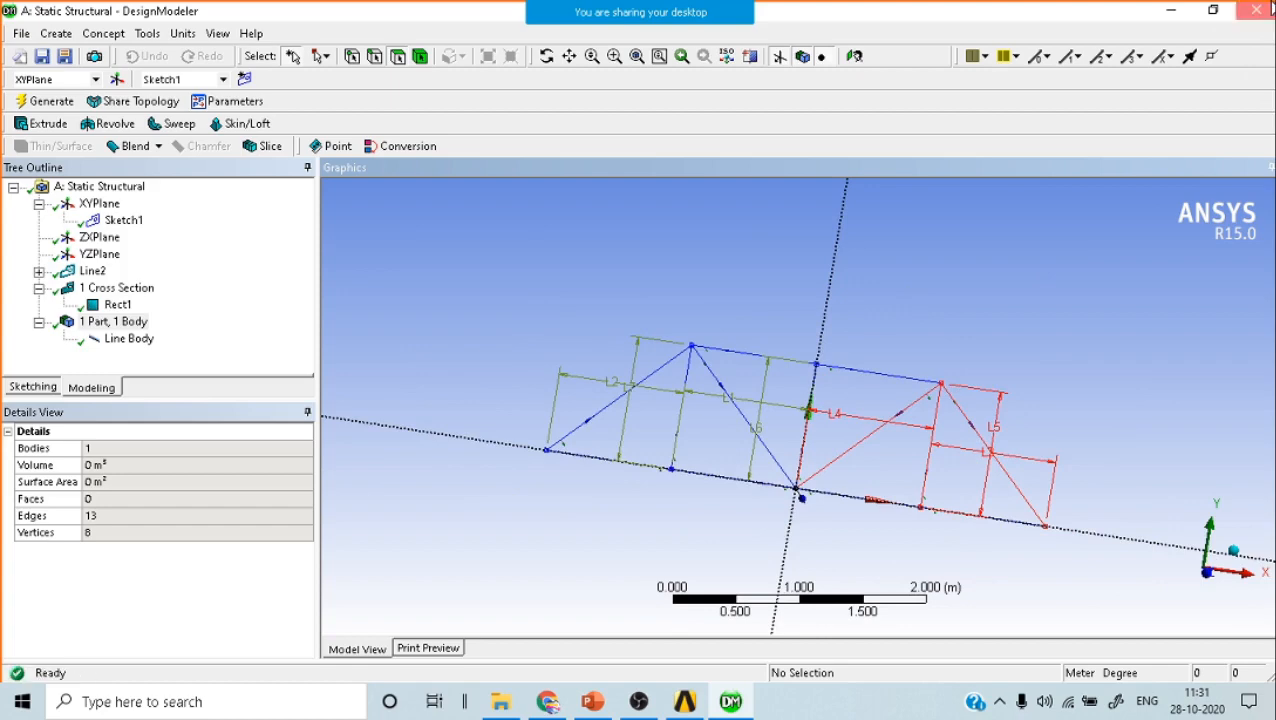
Close the geometry editor, return to the Workbench project schematic and open the static structural system's Model in Mechanical.
left_click(1265, 10)
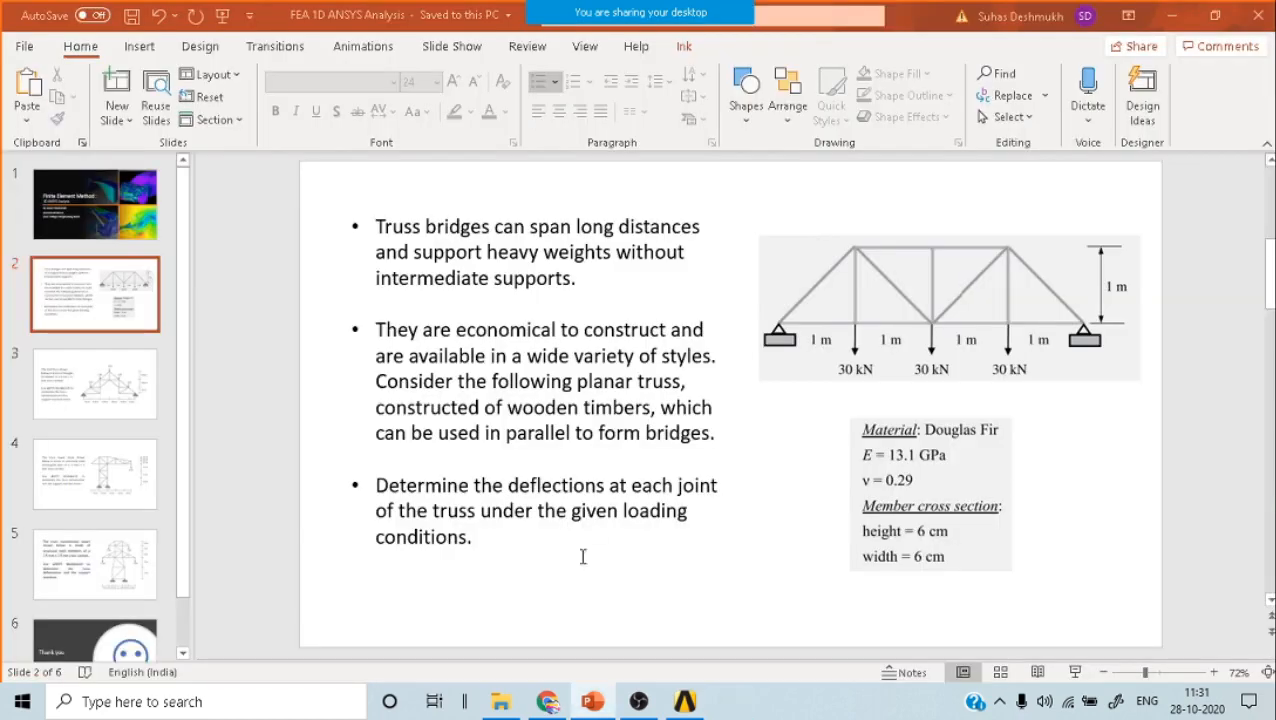
left_click(684, 702)
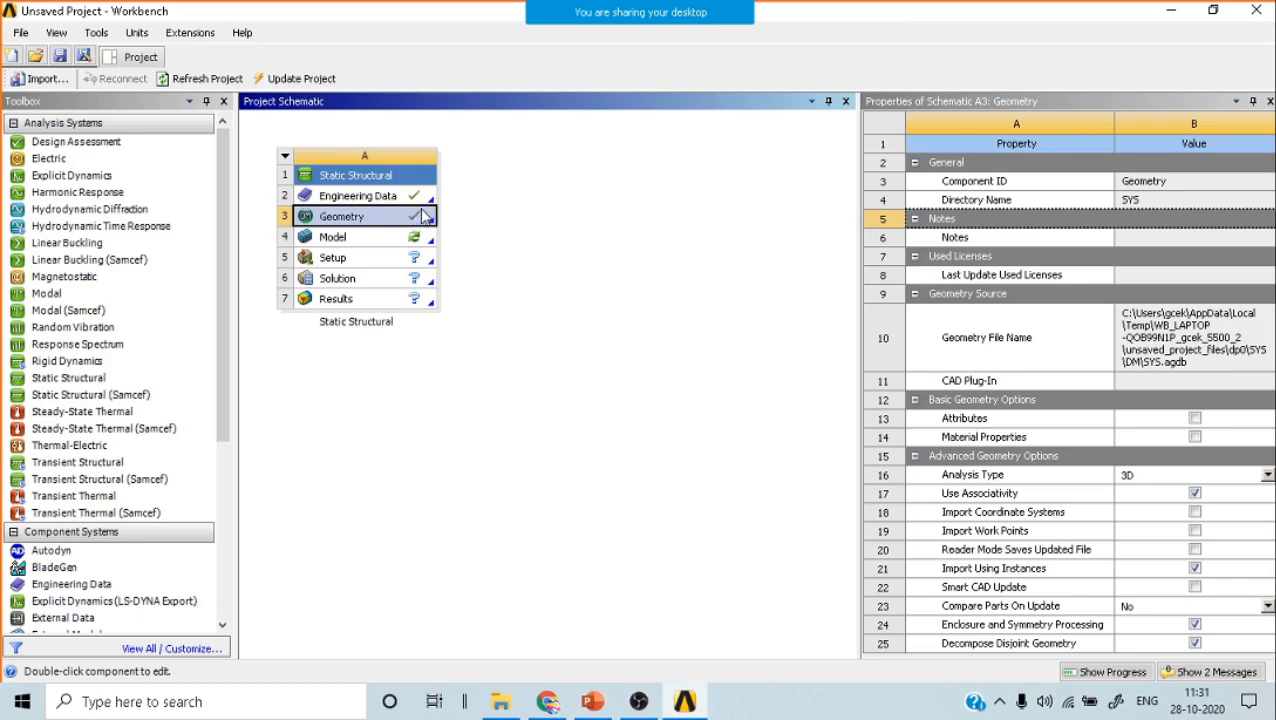
left_click(362, 245)
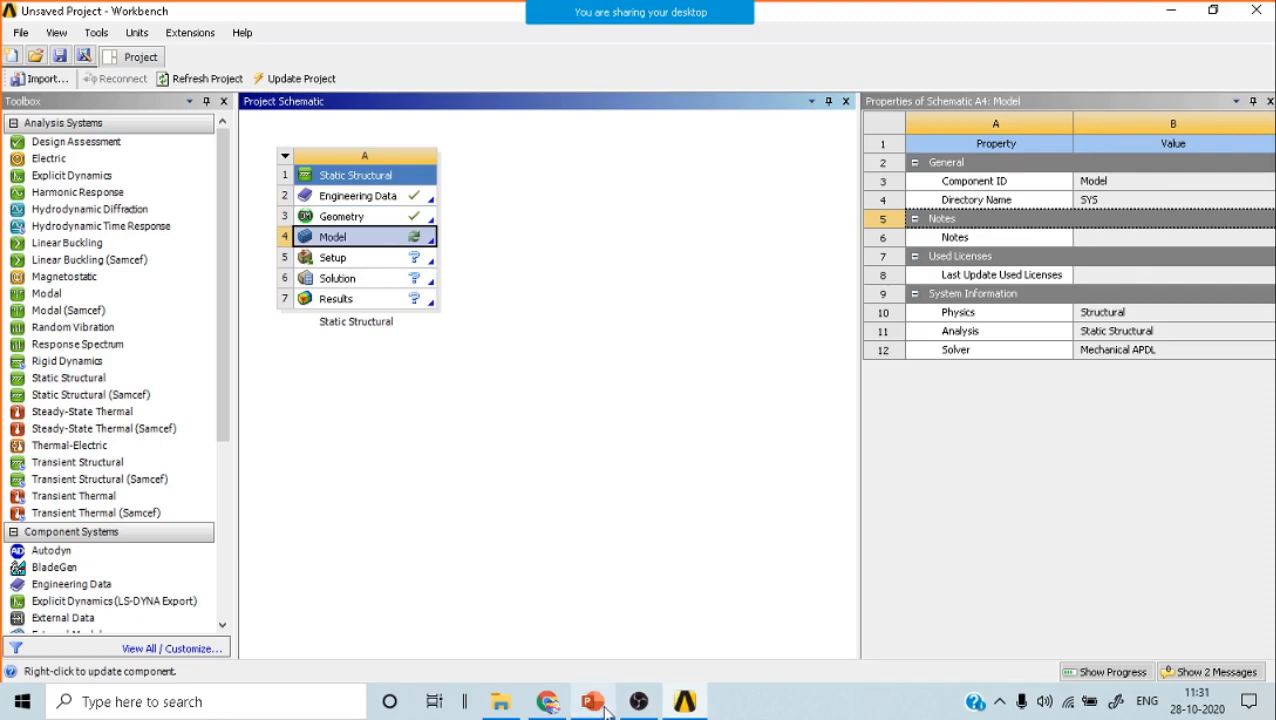
left_click(640, 705)
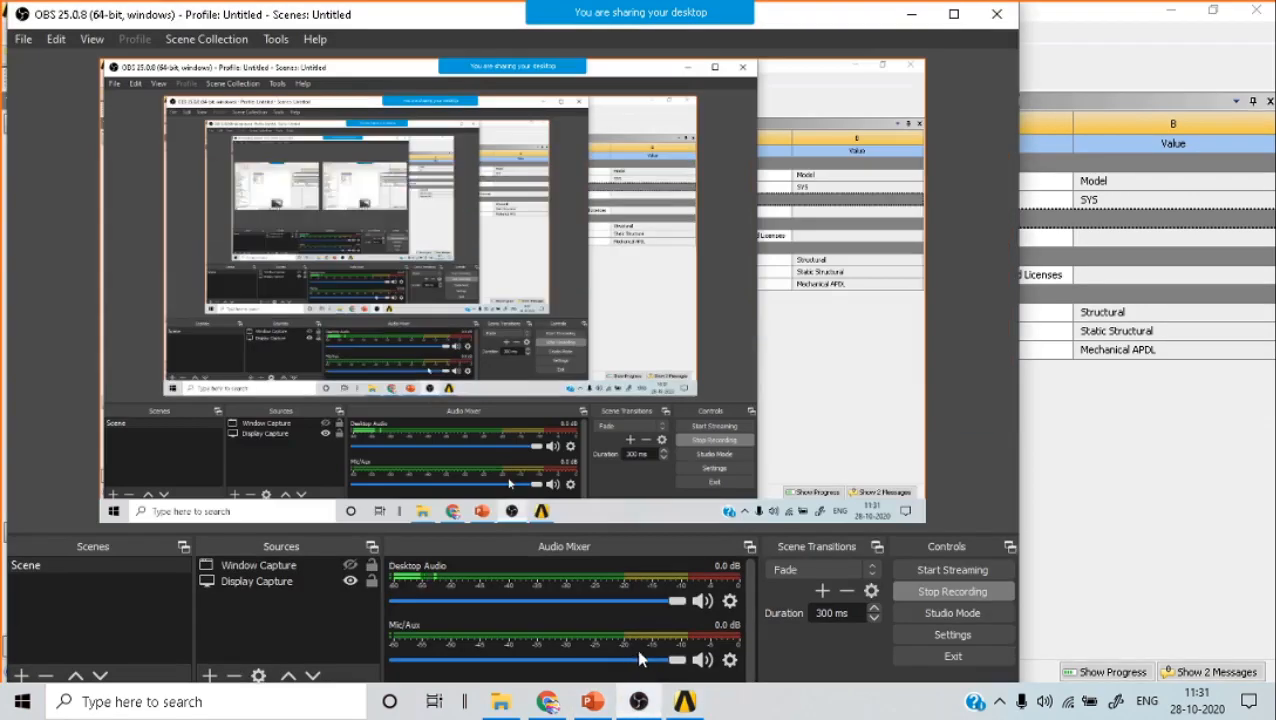
left_click(640, 705)
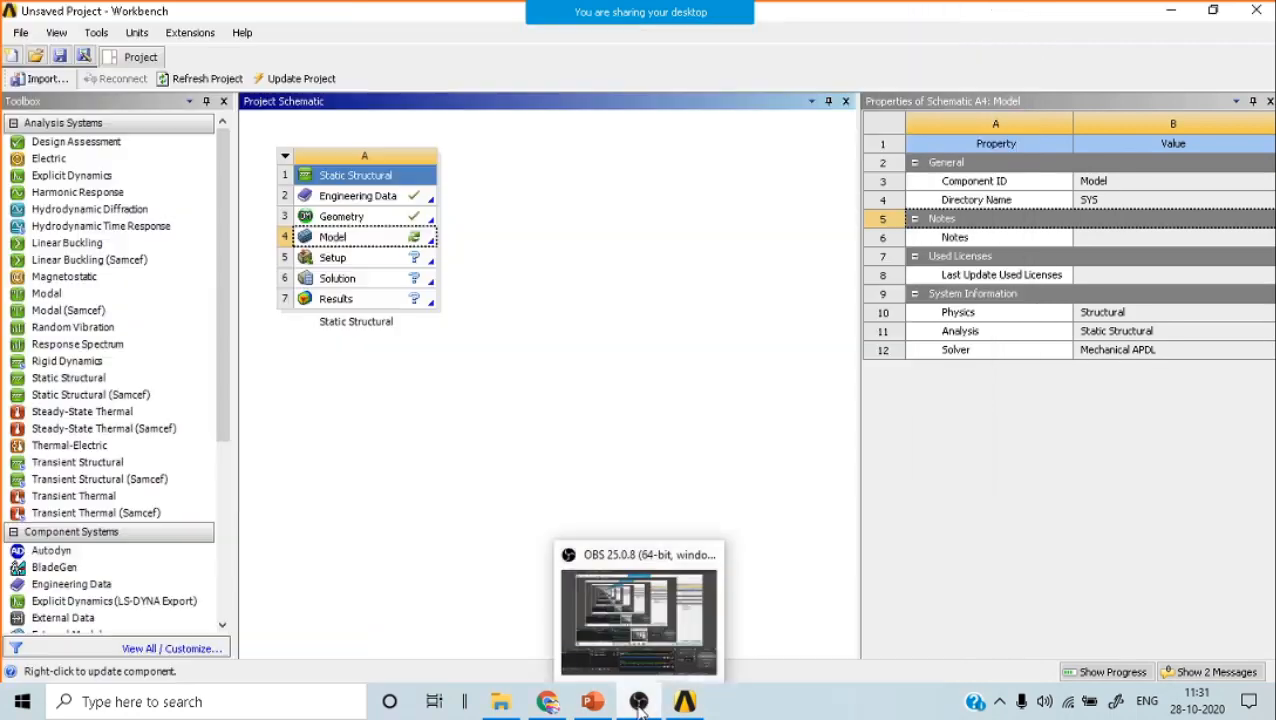
left_click(535, 352)
double_click(347, 237)
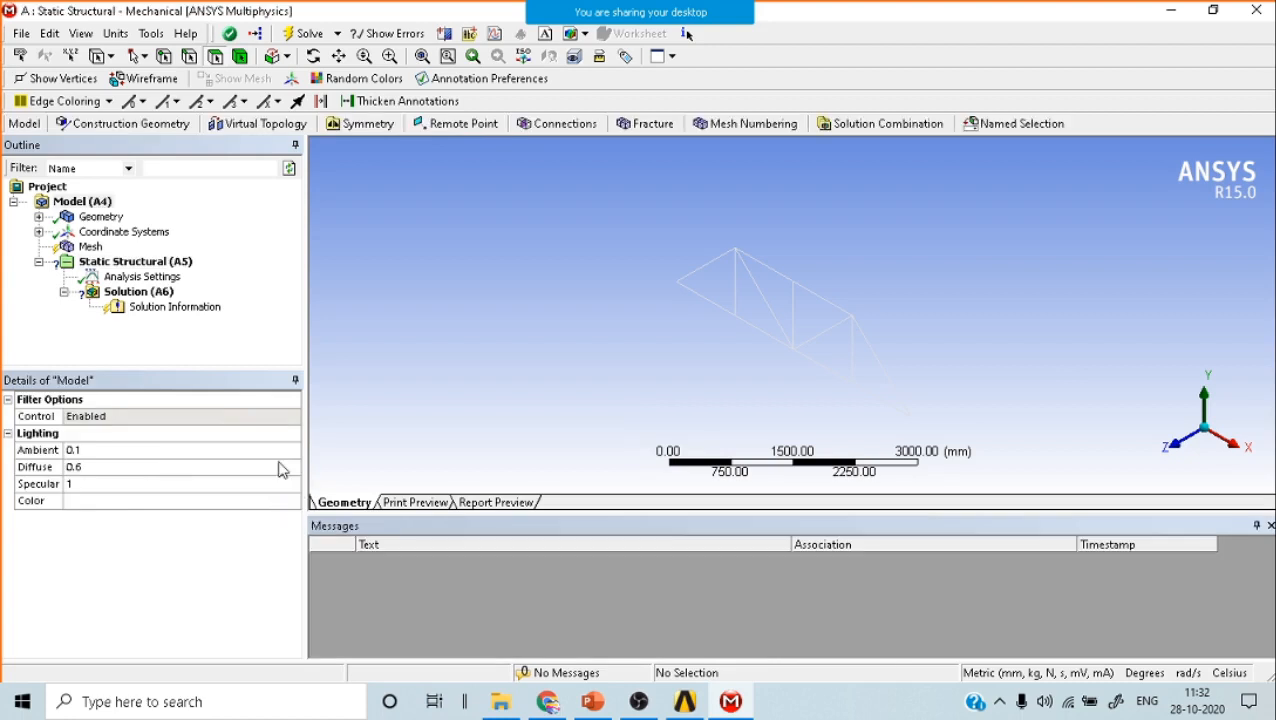
Select the line body under Geometry and examine its details and the truss members from front, tilted and close-up views.
scroll(857, 369, "up", 6)
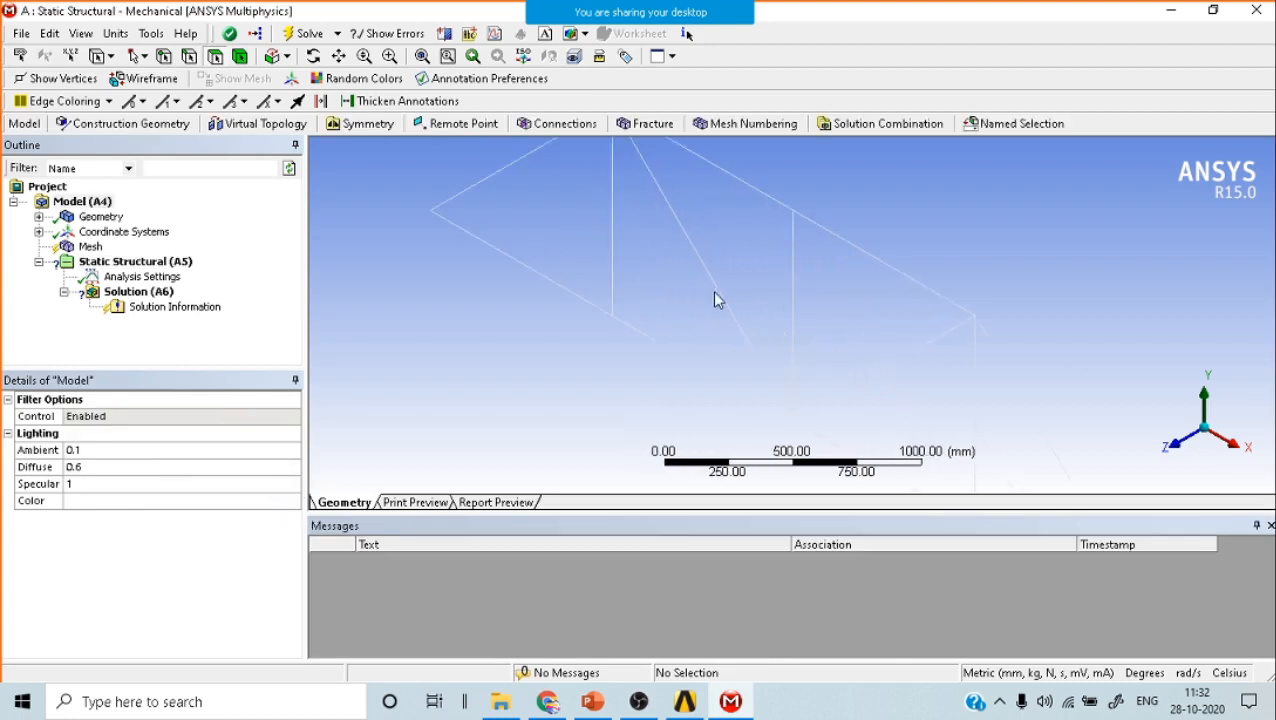
middle_click_drag(712, 292, 830, 275)
scroll(828, 272, "down", 3)
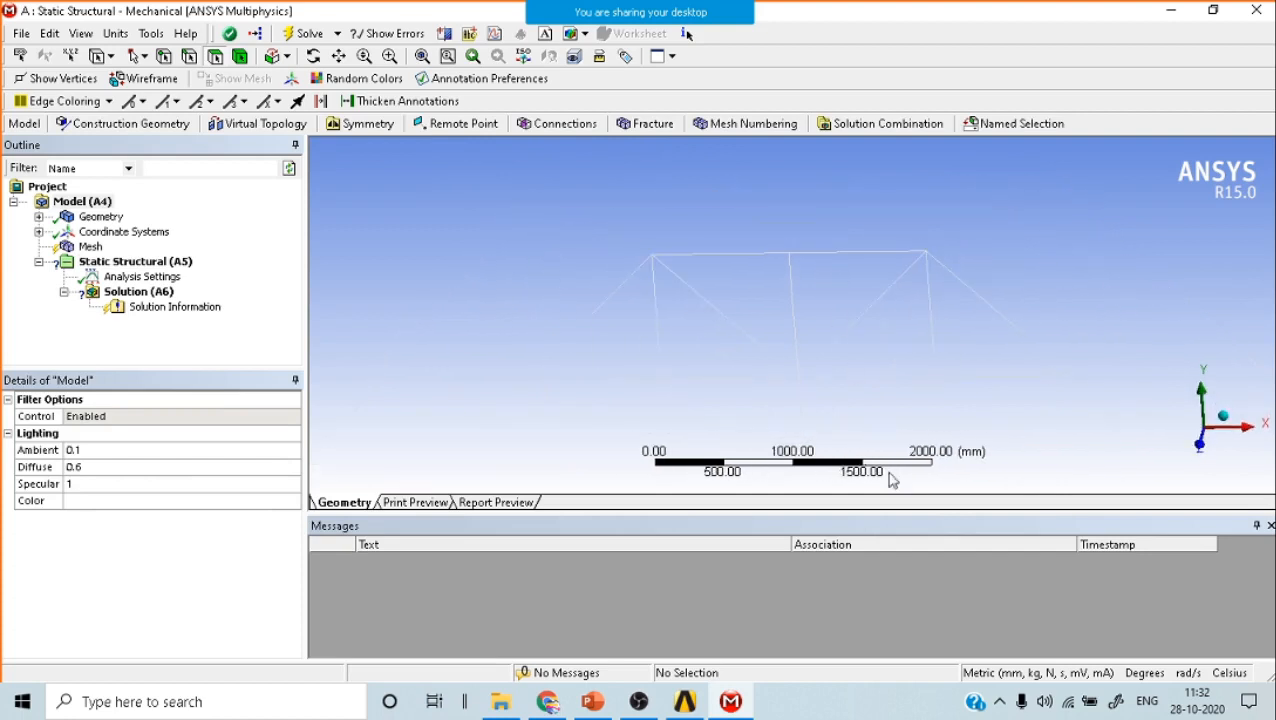
left_click(1198, 446)
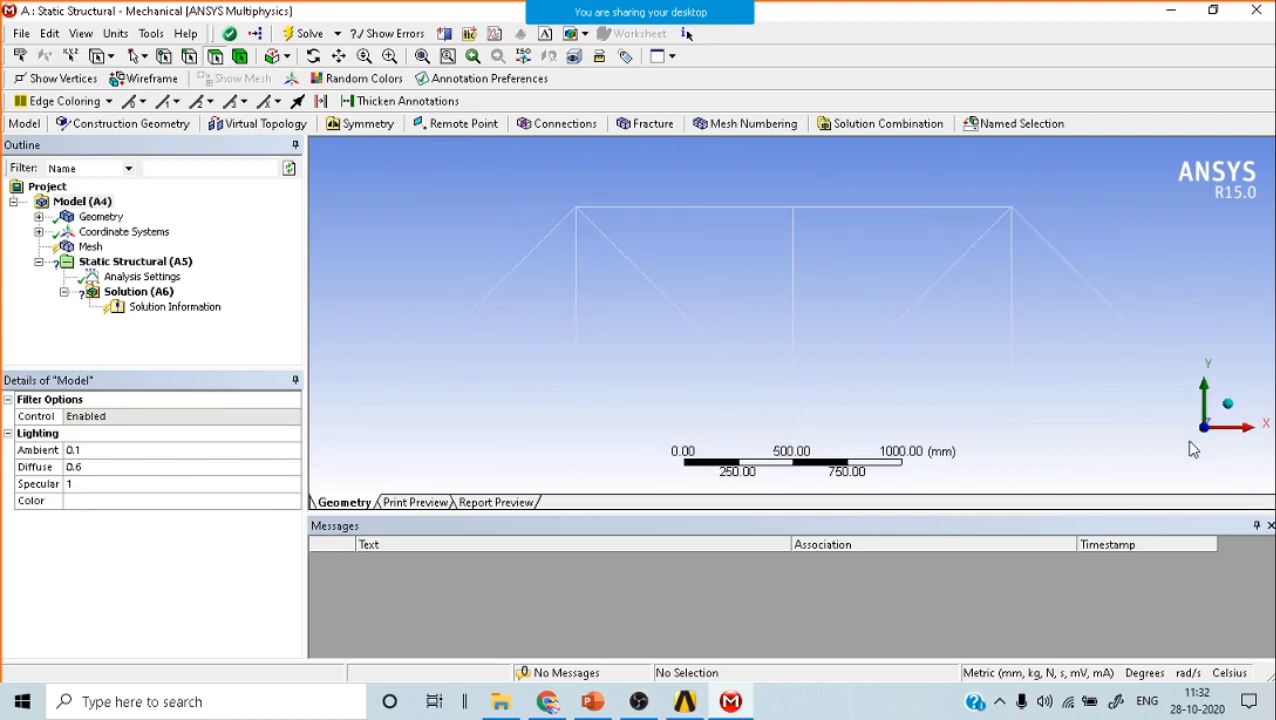
left_click(98, 217)
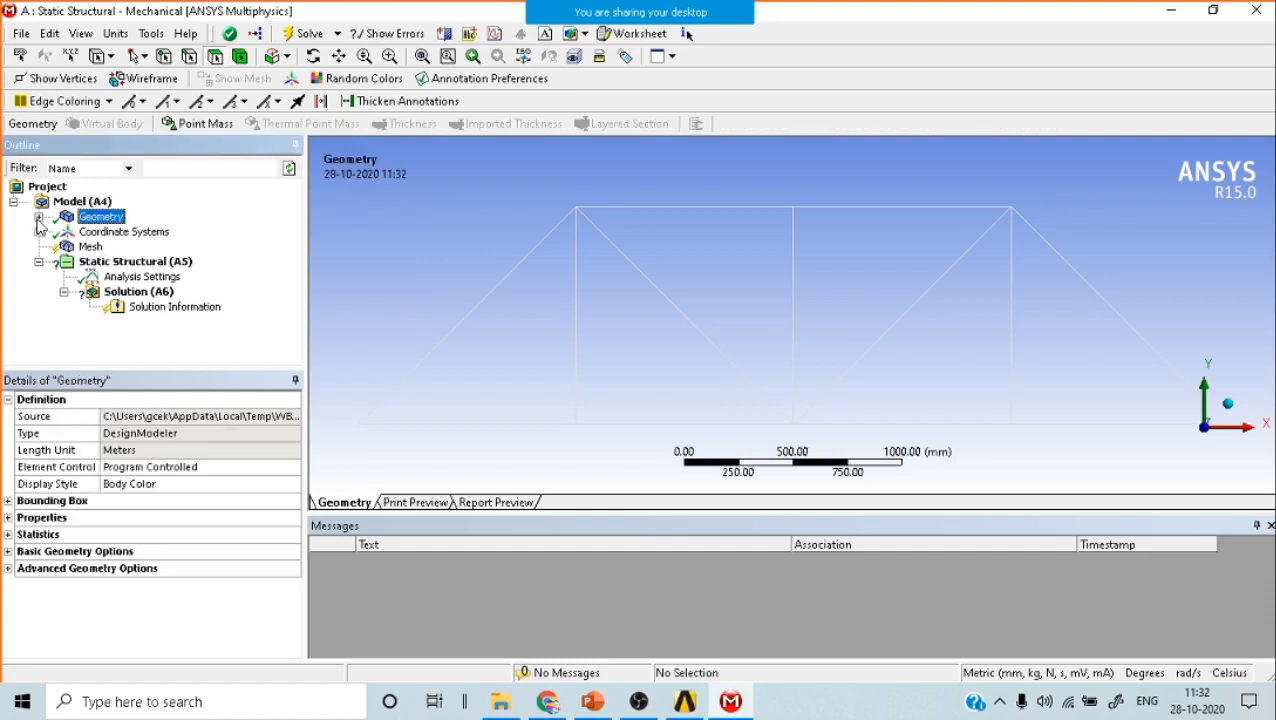
left_click(38, 217)
left_click(125, 232)
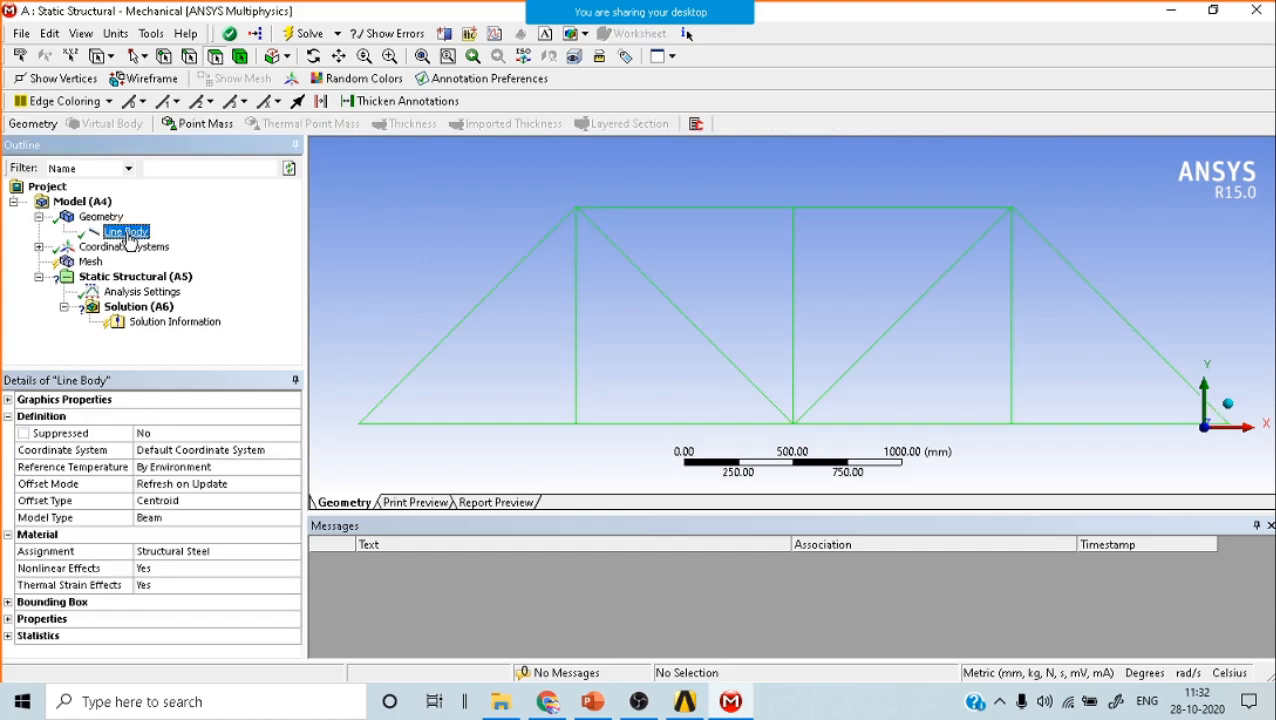
middle_click_drag(706, 292, 650, 207)
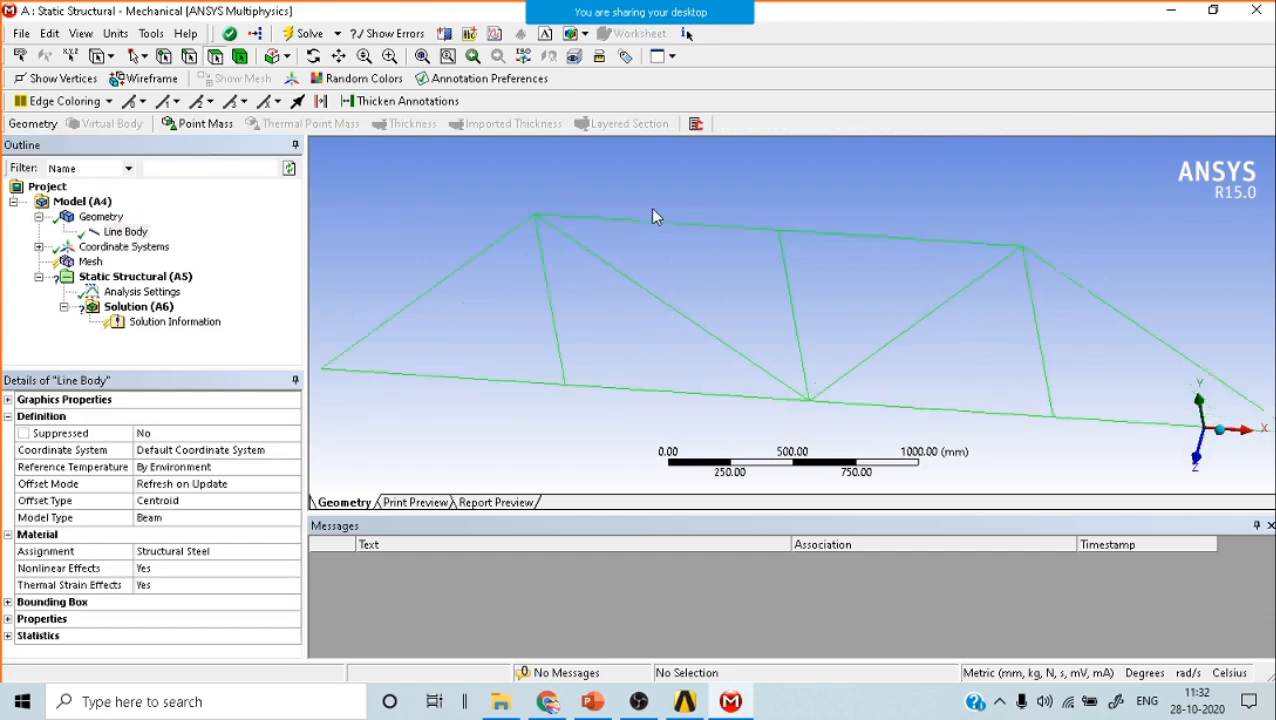
scroll(650, 207, "up", 3)
scroll(789, 291, "up", 5)
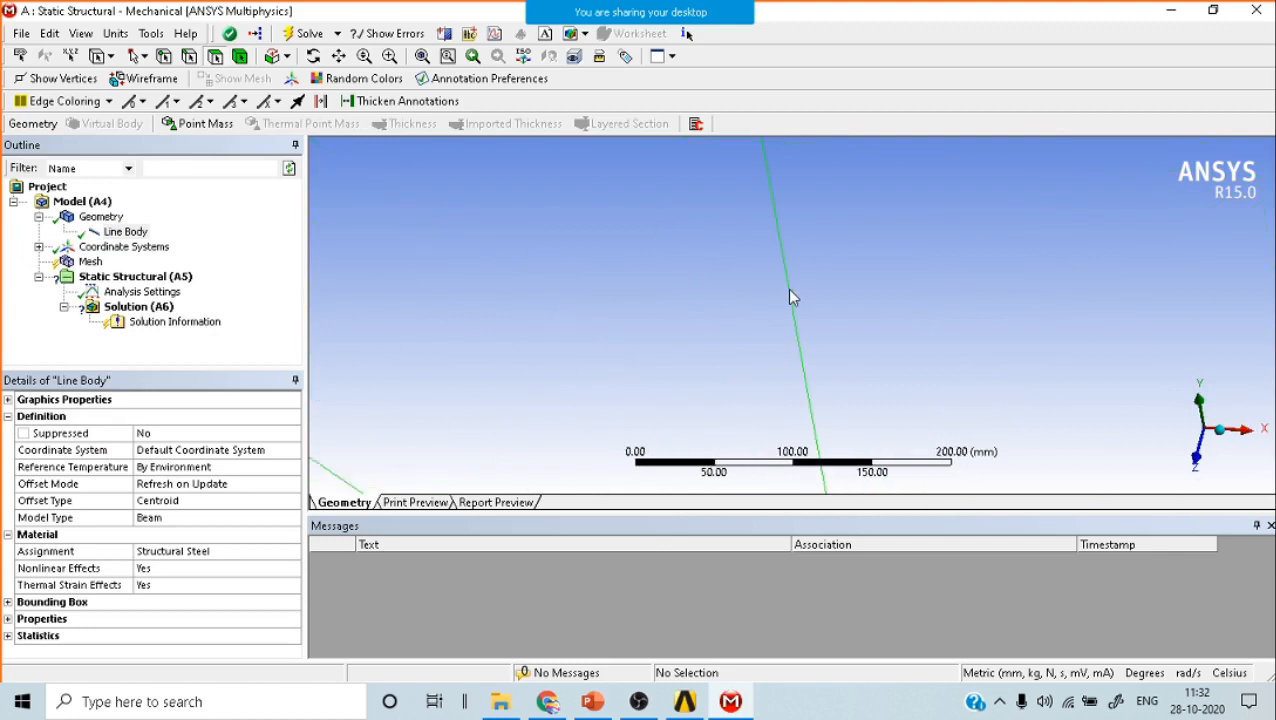
scroll(789, 291, "down", 8)
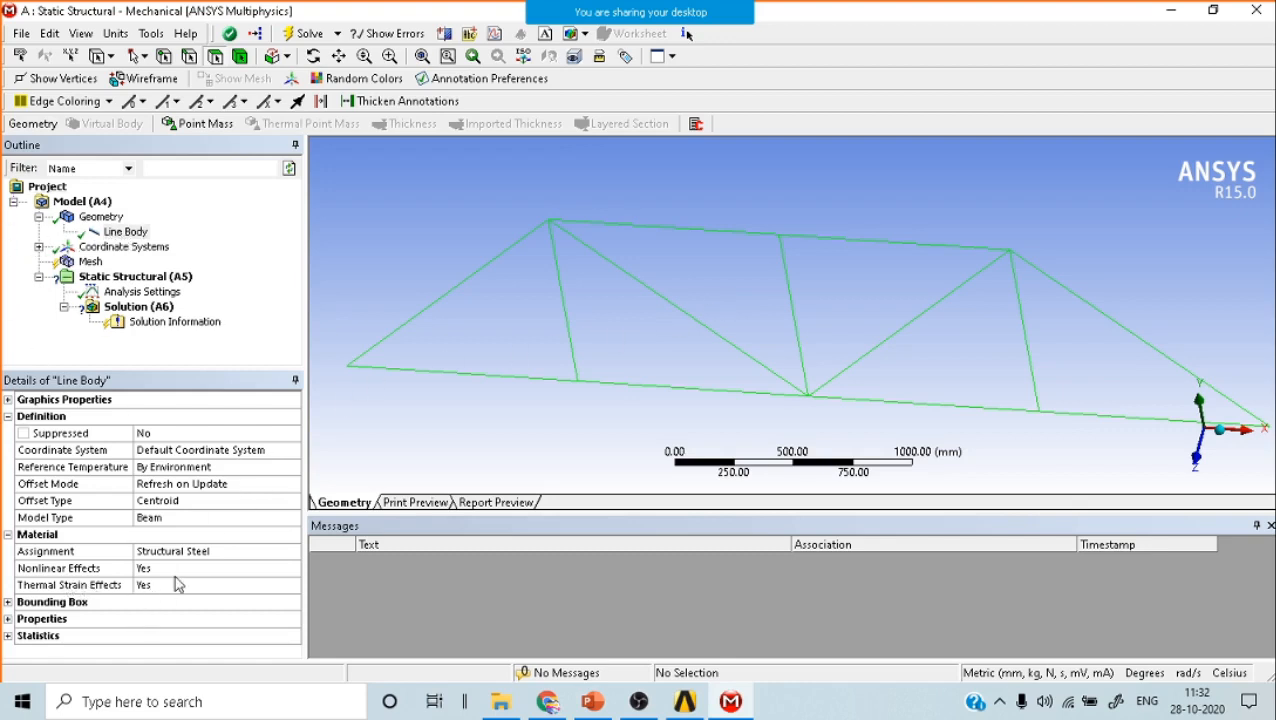
Check the line body's material assignment and the options available for changing it.
left_click(100, 217)
left_click(125, 232)
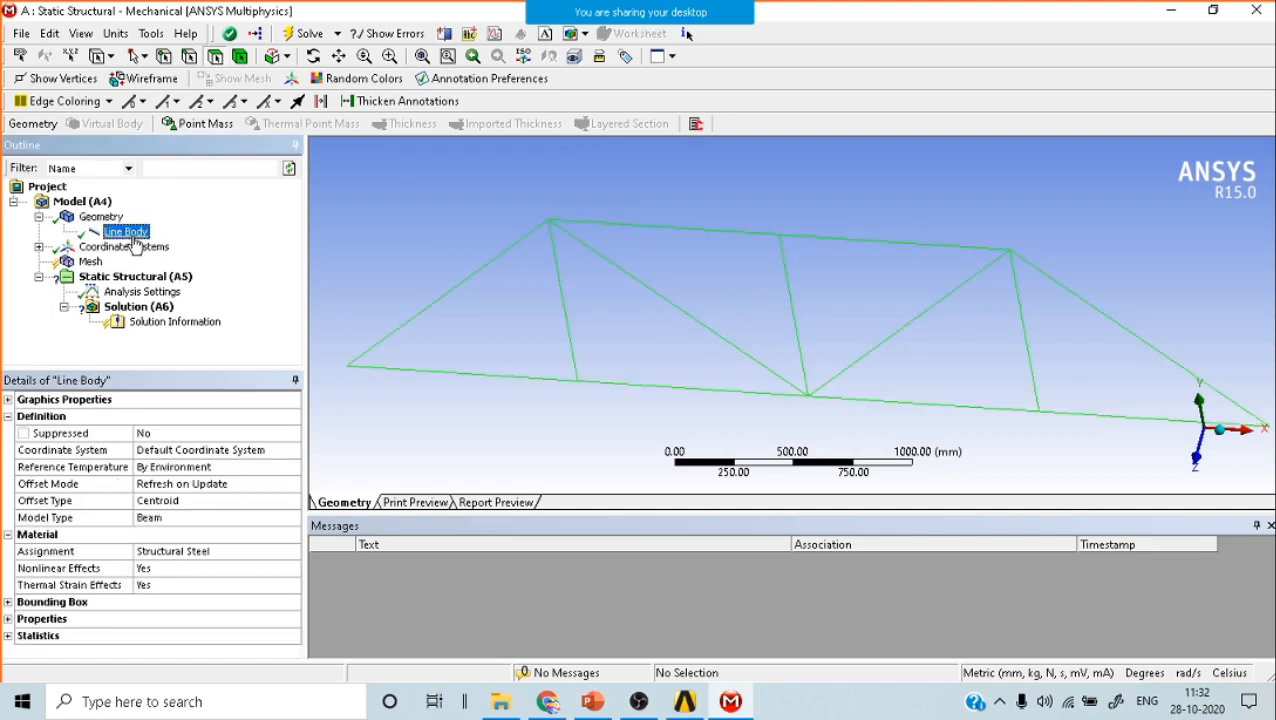
left_click(208, 553)
left_click(292, 552)
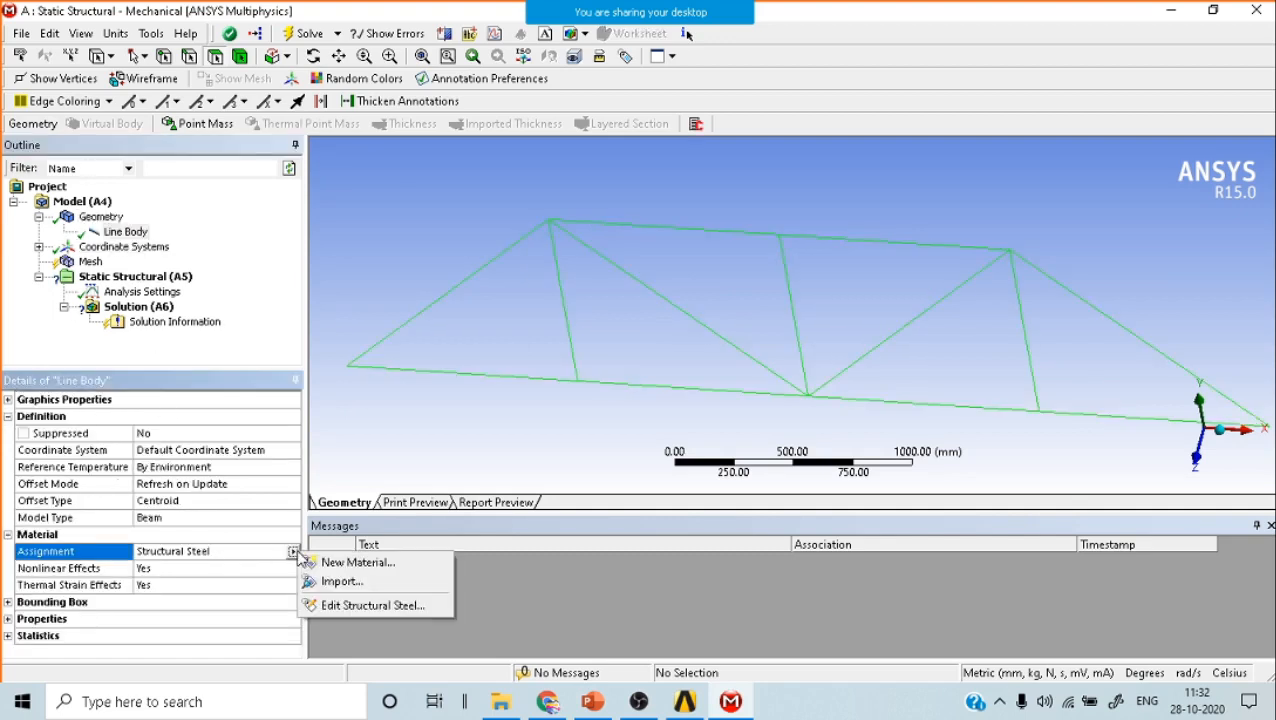
left_click(205, 566)
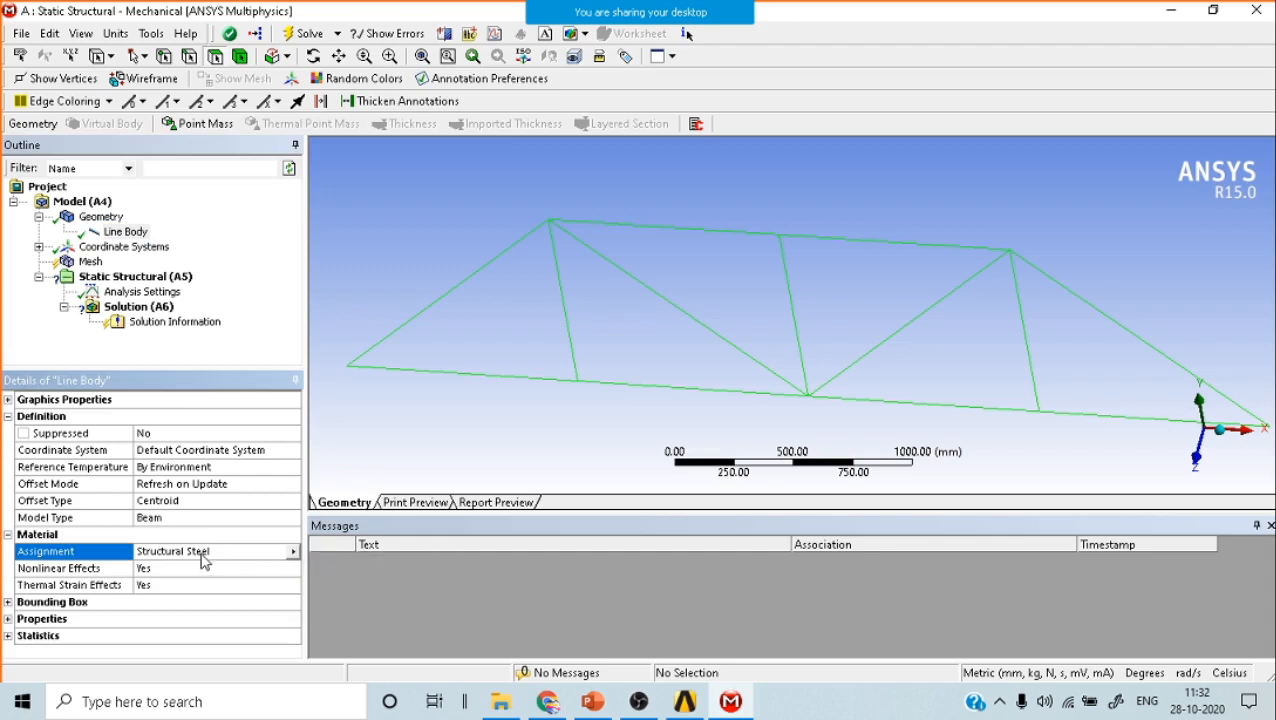
left_click(226, 247)
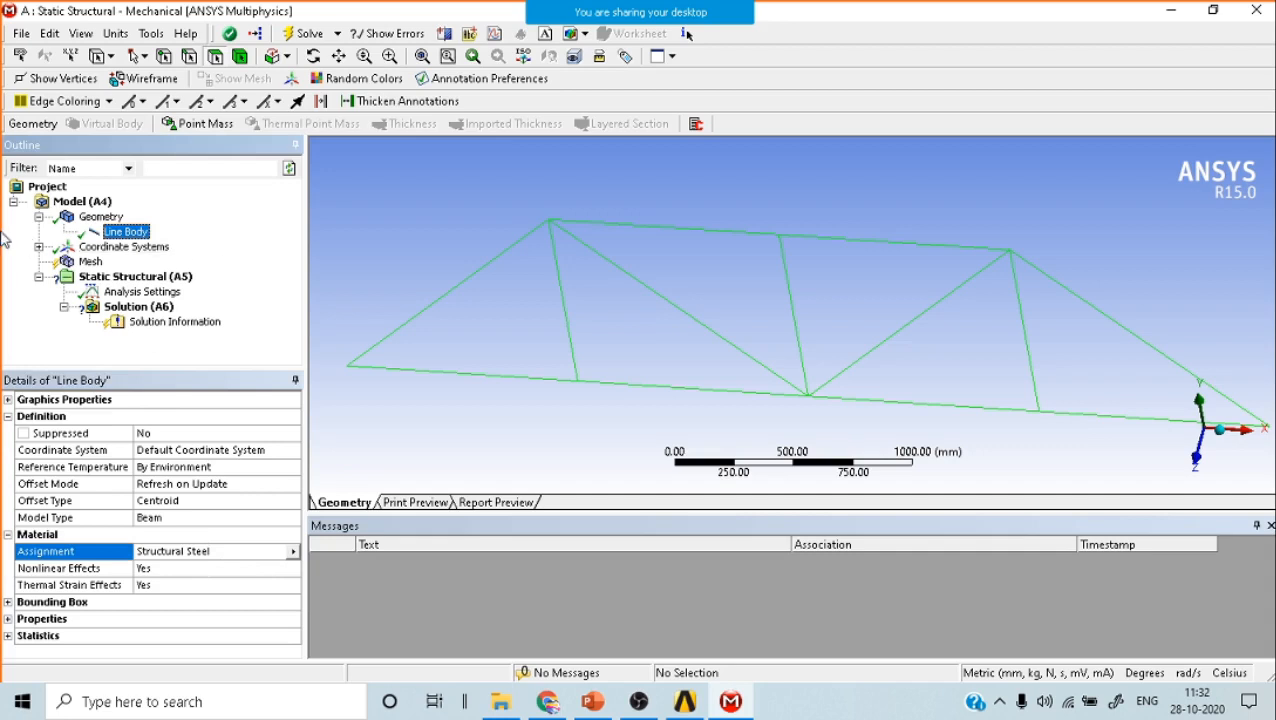
Generate the truss mesh with the default sizing settings and inspect the meshed members from several angles.
left_click(90, 263)
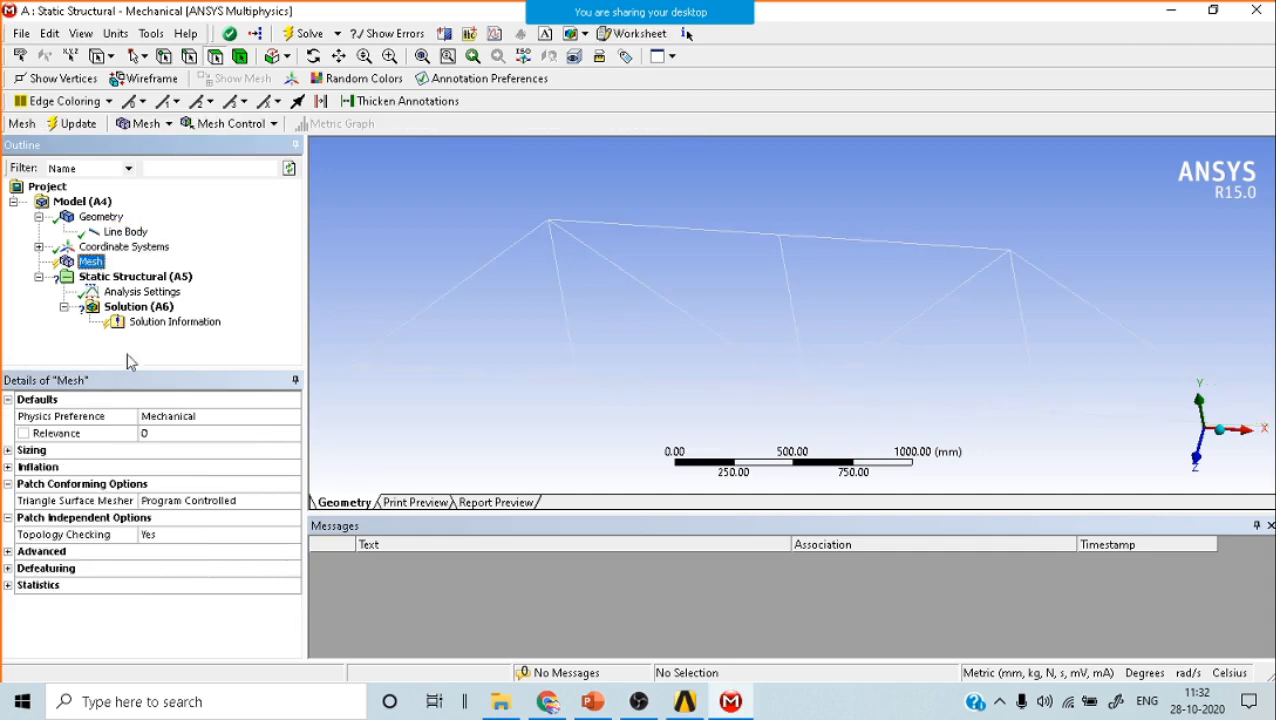
left_click(9, 451)
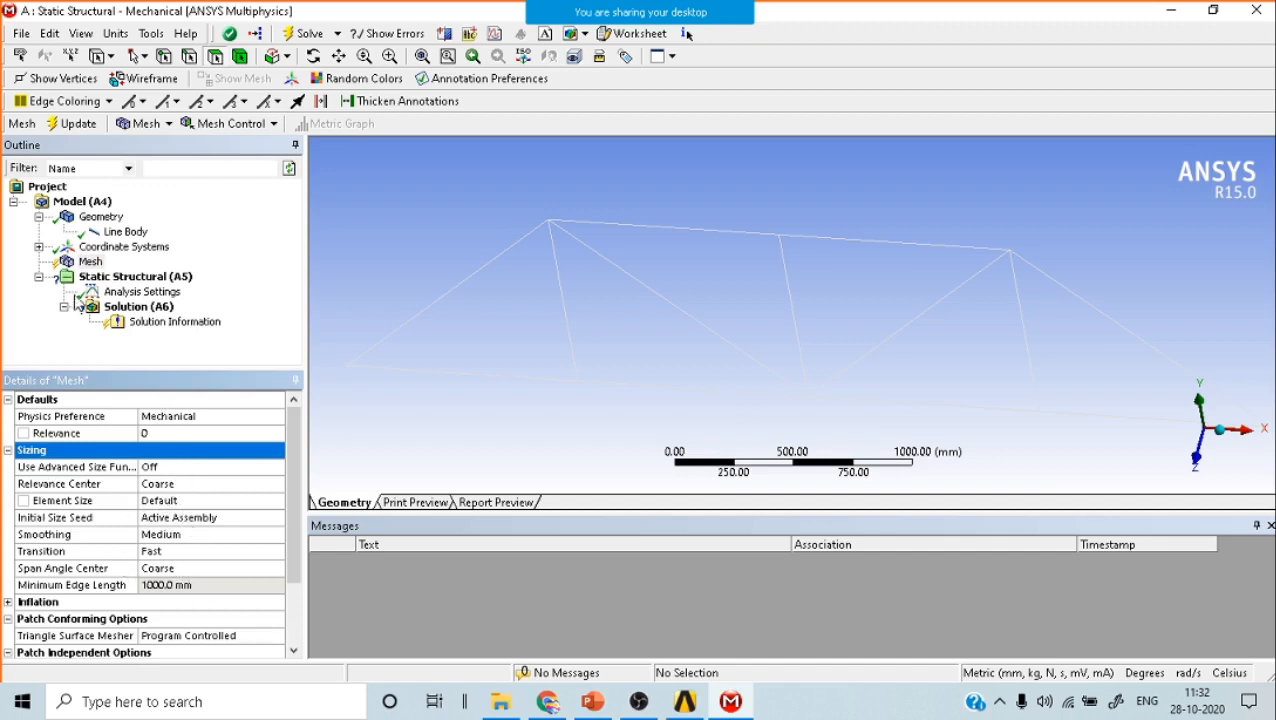
right_click(88, 263)
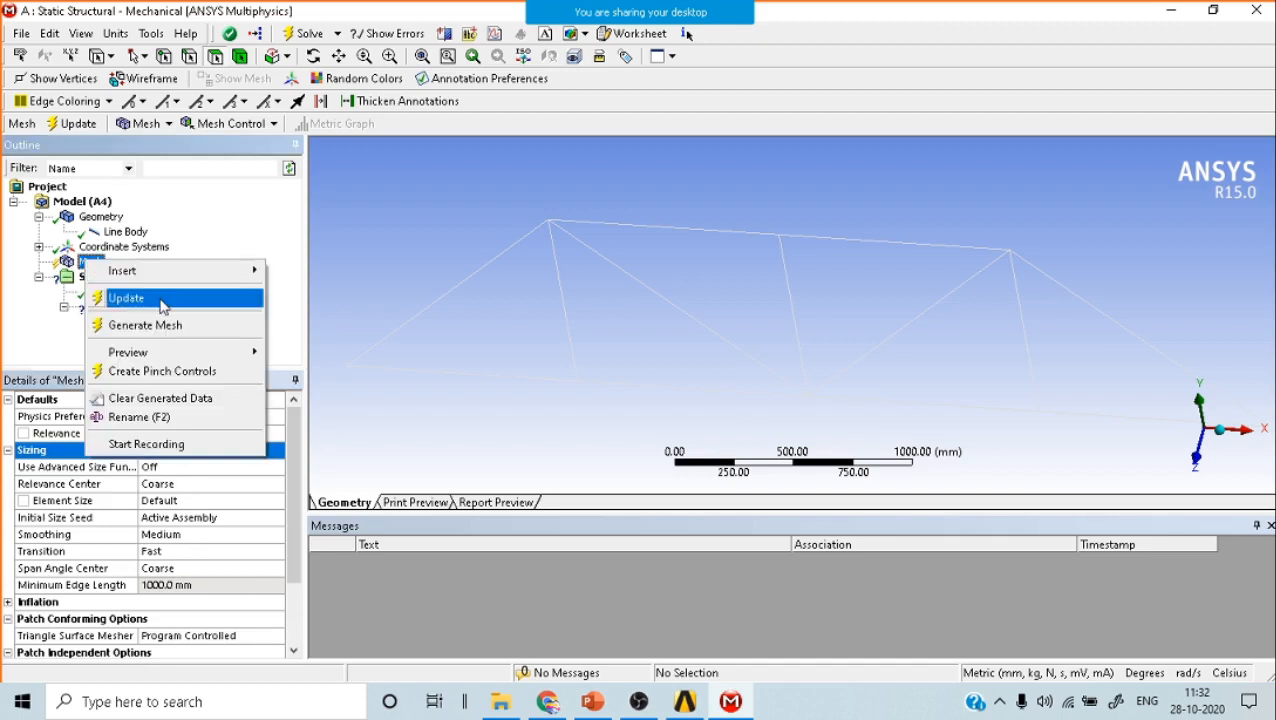
left_click(139, 327)
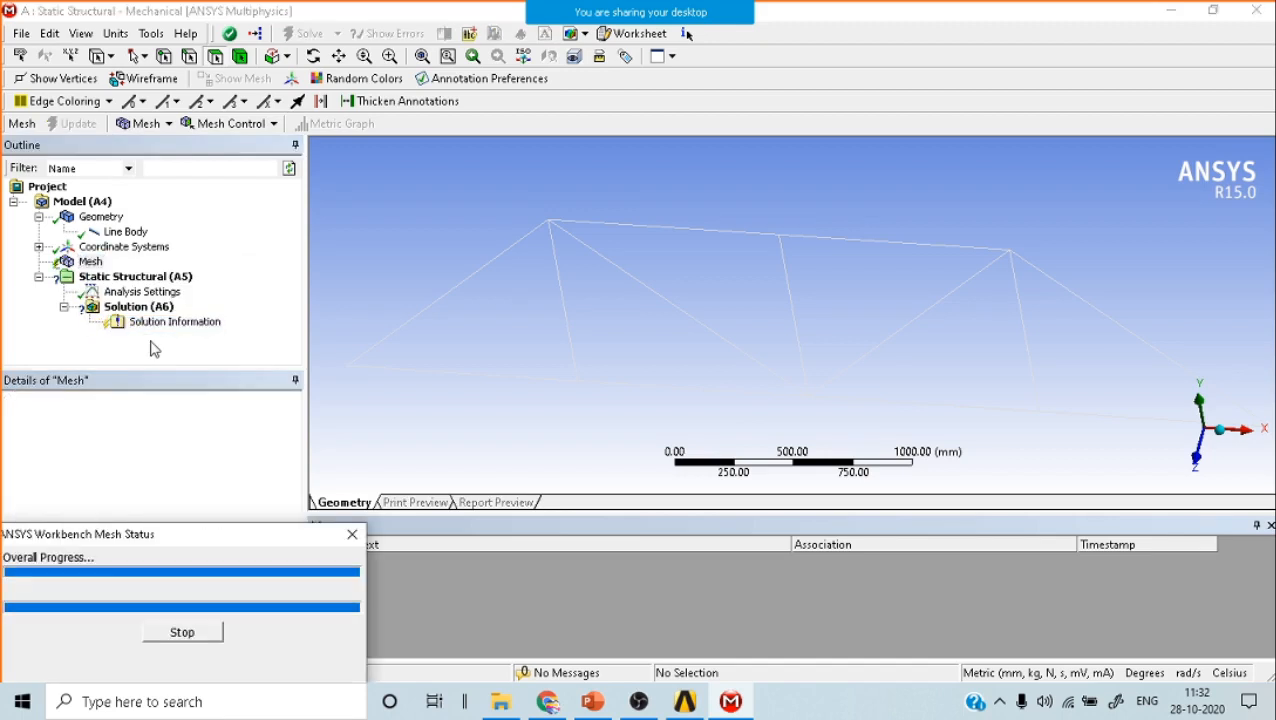
middle_click_drag(639, 347, 652, 297)
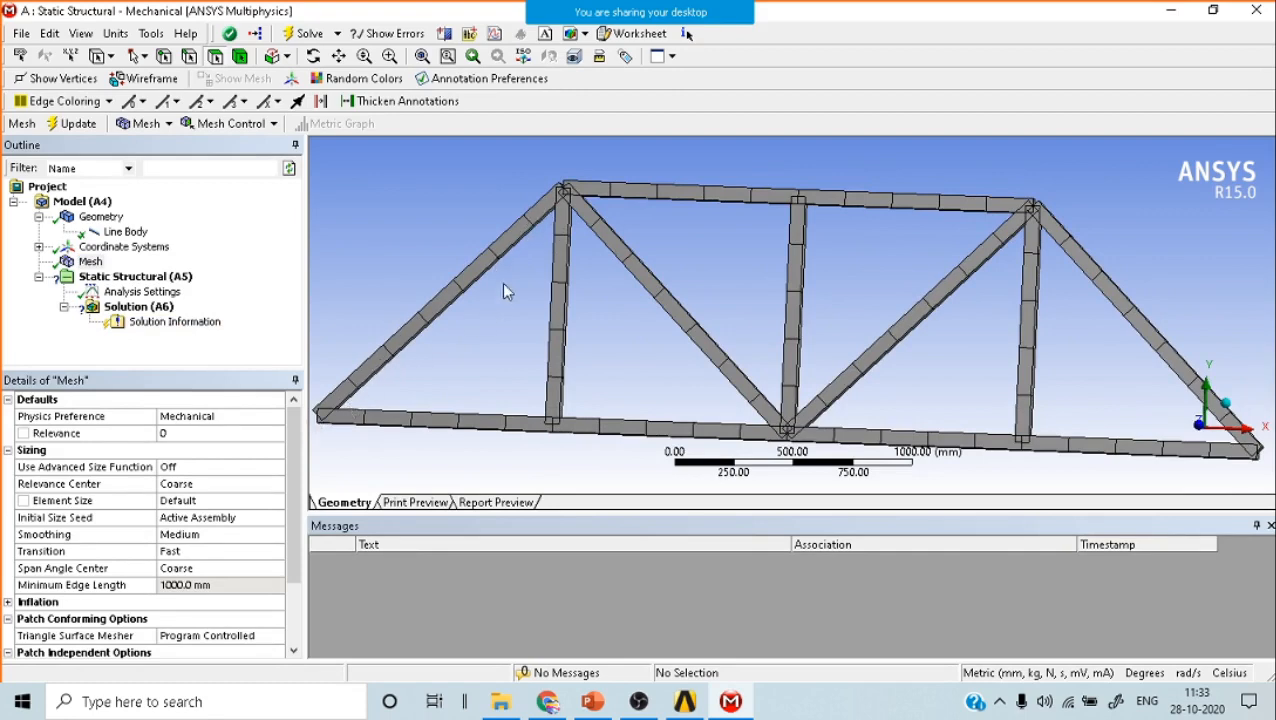
middle_click_drag(502, 285, 563, 289)
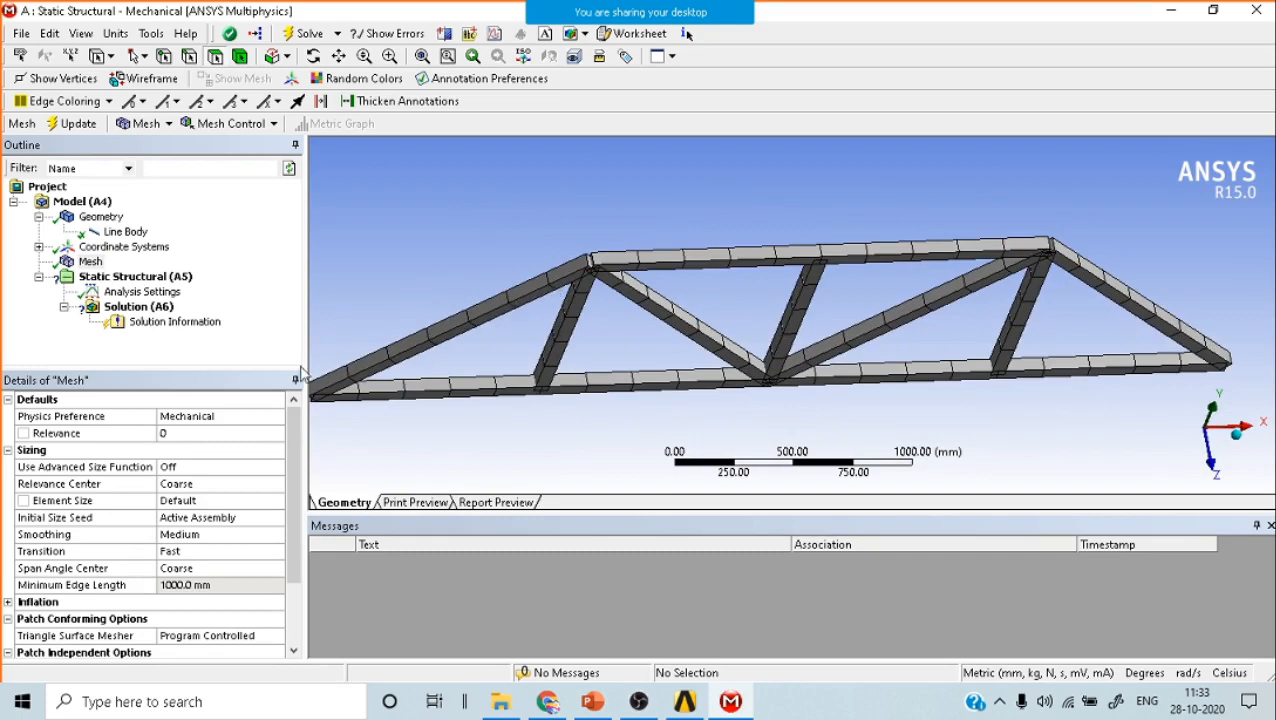
Examine the node and element counts in the mesh statistics.
scroll(285, 482, "down", 2)
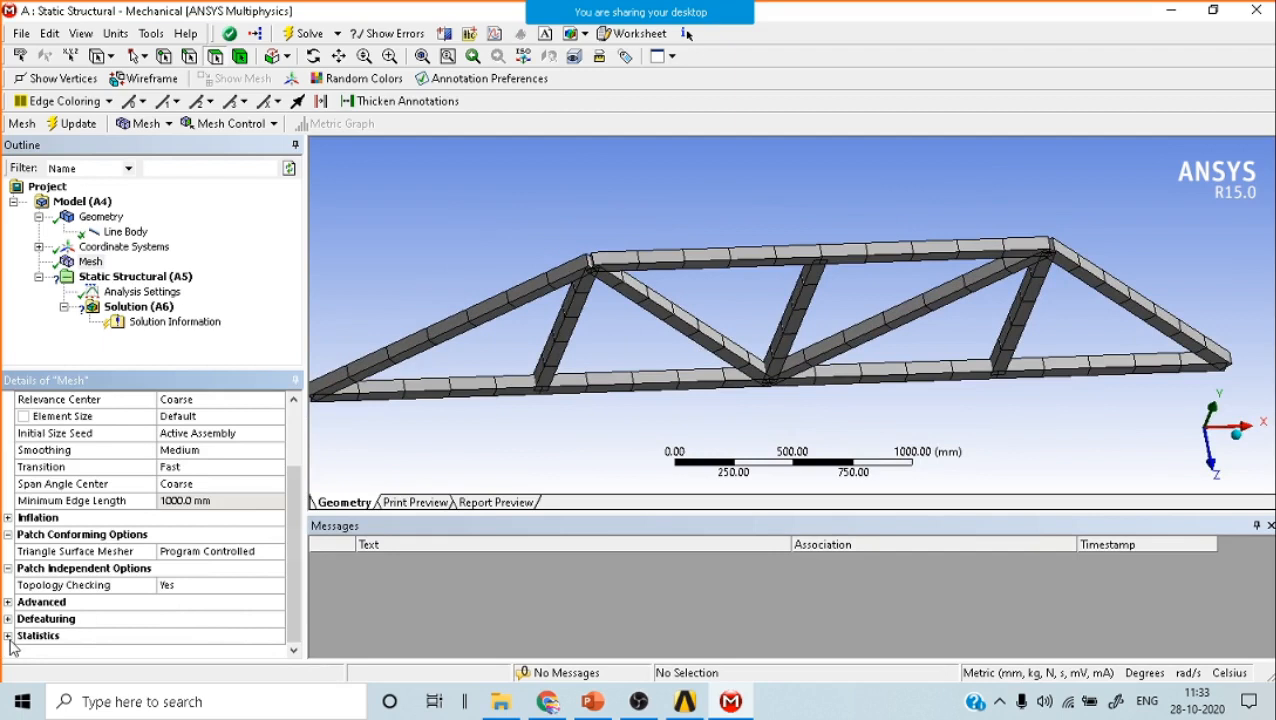
left_click(9, 638)
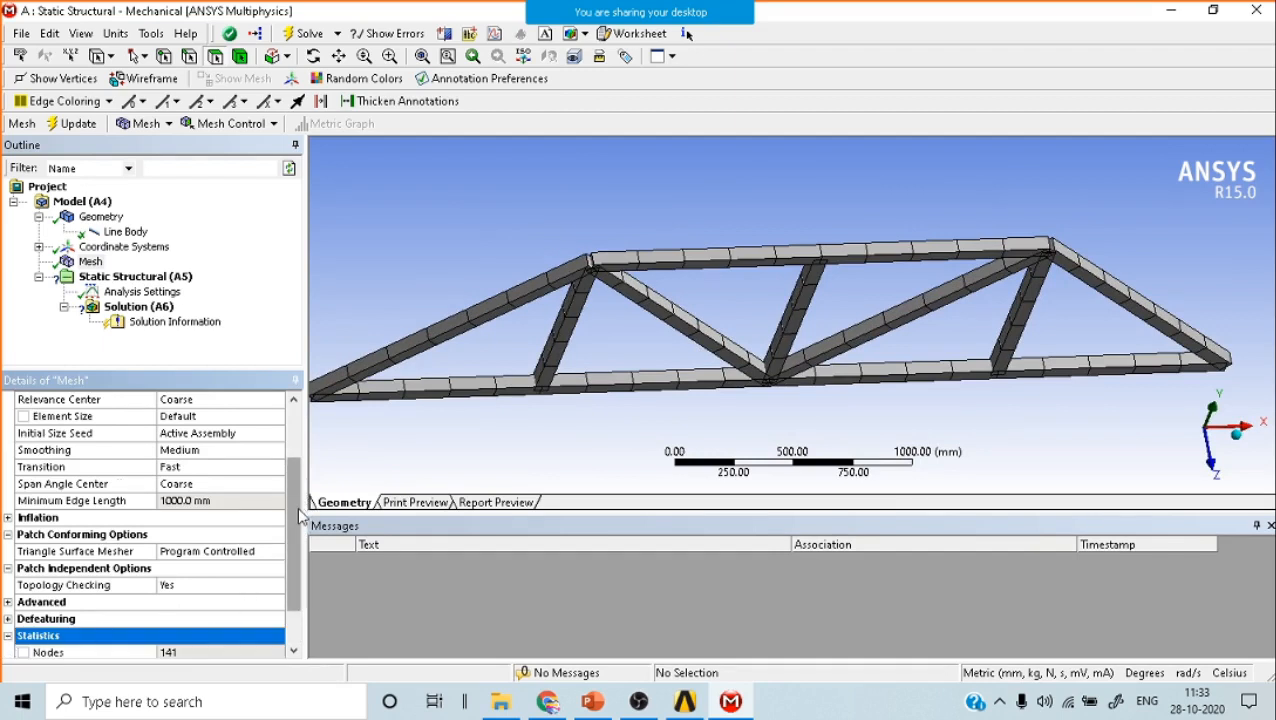
scroll(298, 515, "down", 1)
left_click(164, 620)
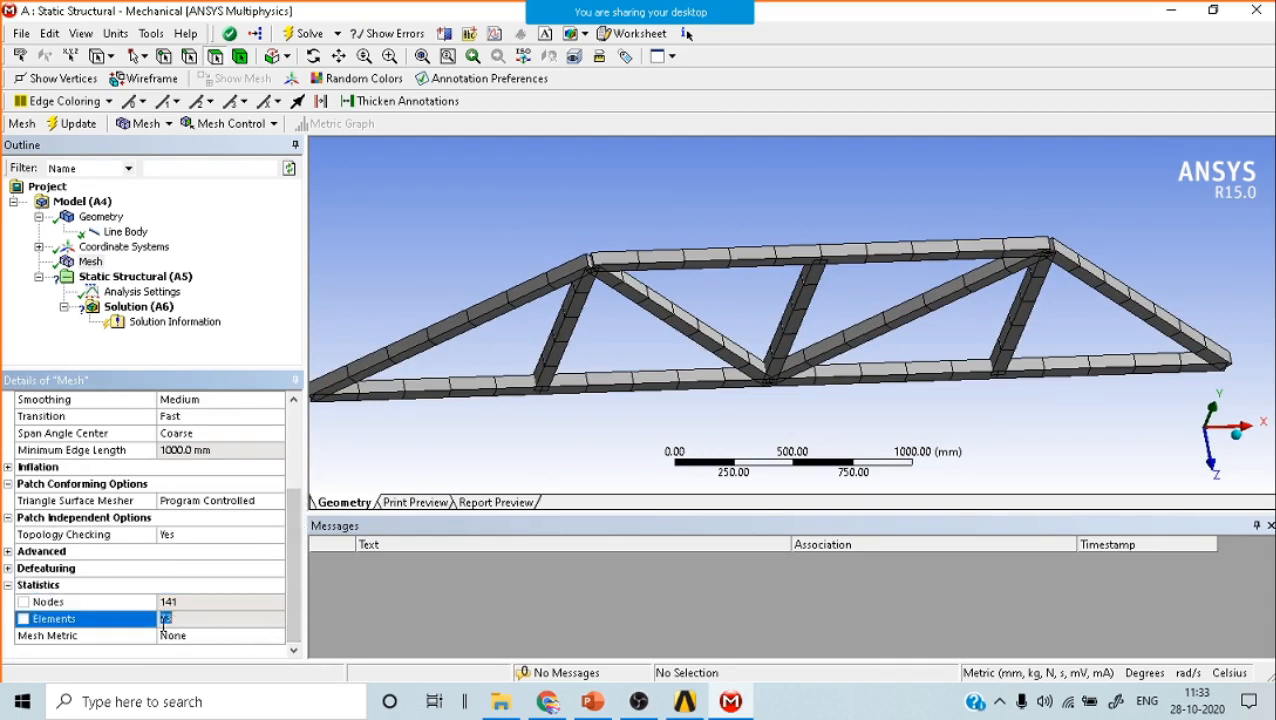
left_click(180, 602)
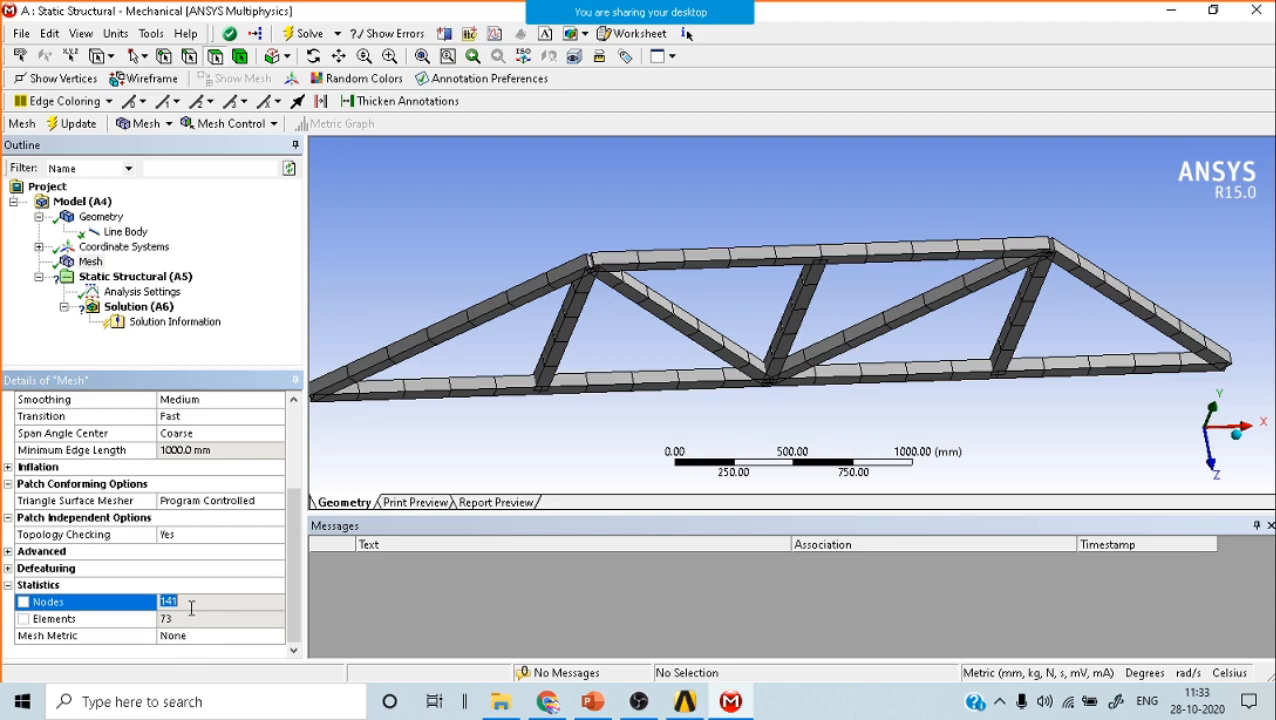
left_click(194, 605)
left_click(190, 617)
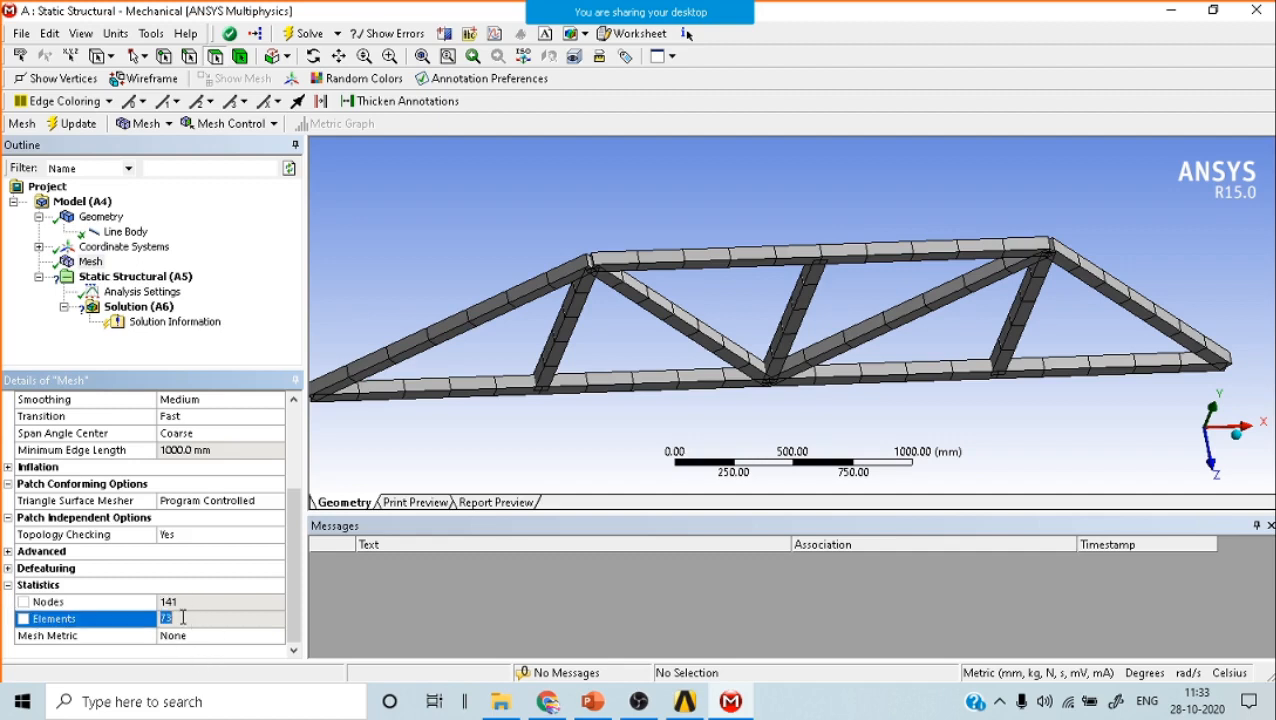
Select the Static Structural analysis and check the truss support locations on the PowerPoint problem slide, returning to ANSYS Mechanical.
left_click(170, 284)
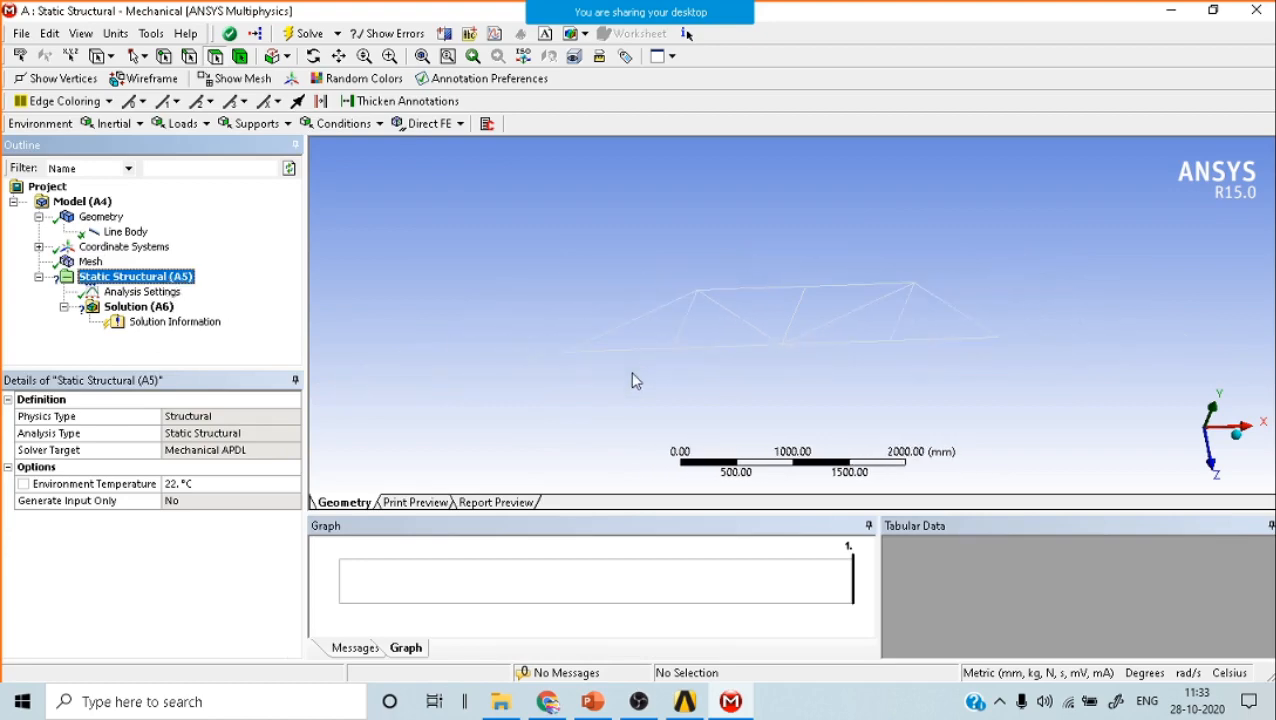
scroll(632, 374, "up", 4)
middle_click_drag(632, 374, 625, 399)
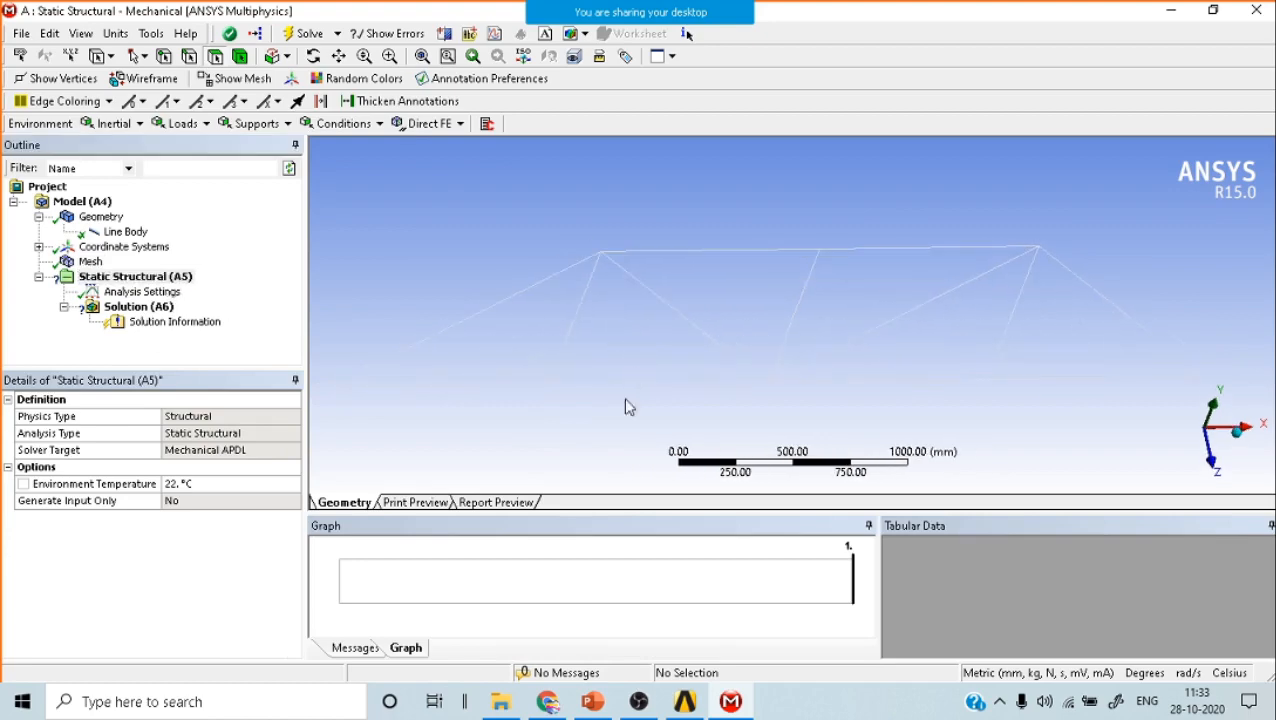
left_click(600, 708)
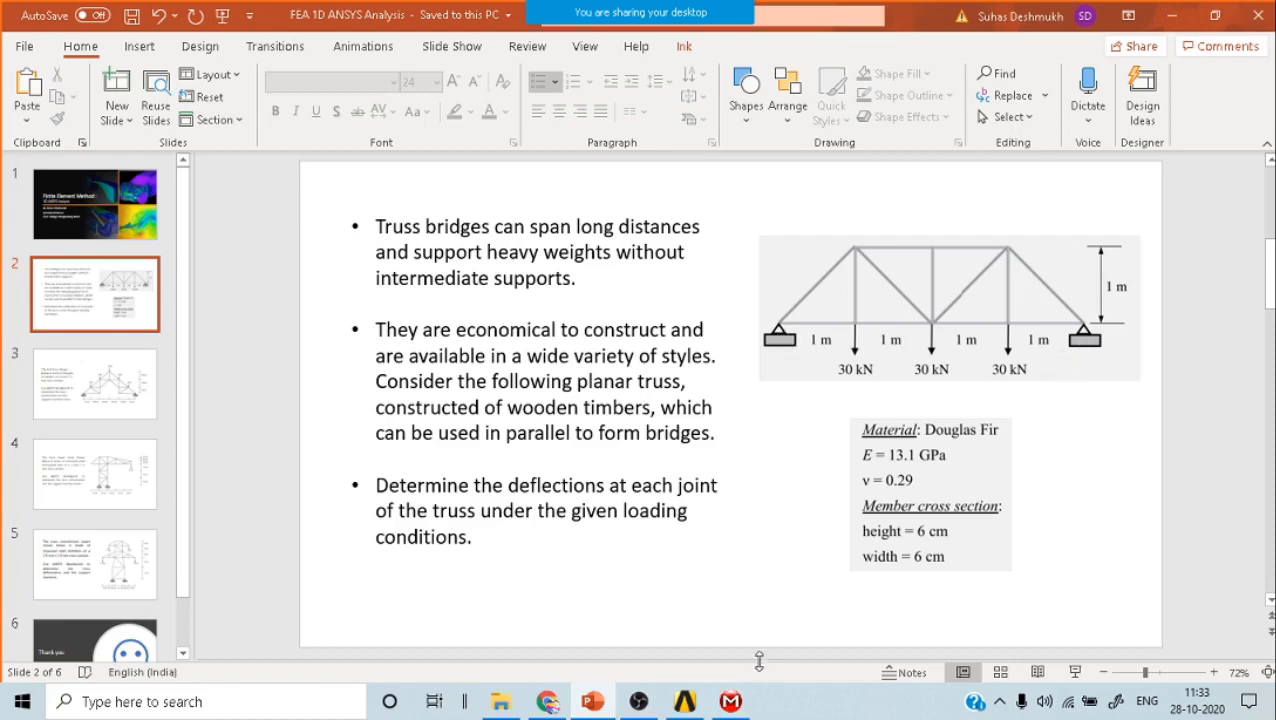
left_click(734, 702)
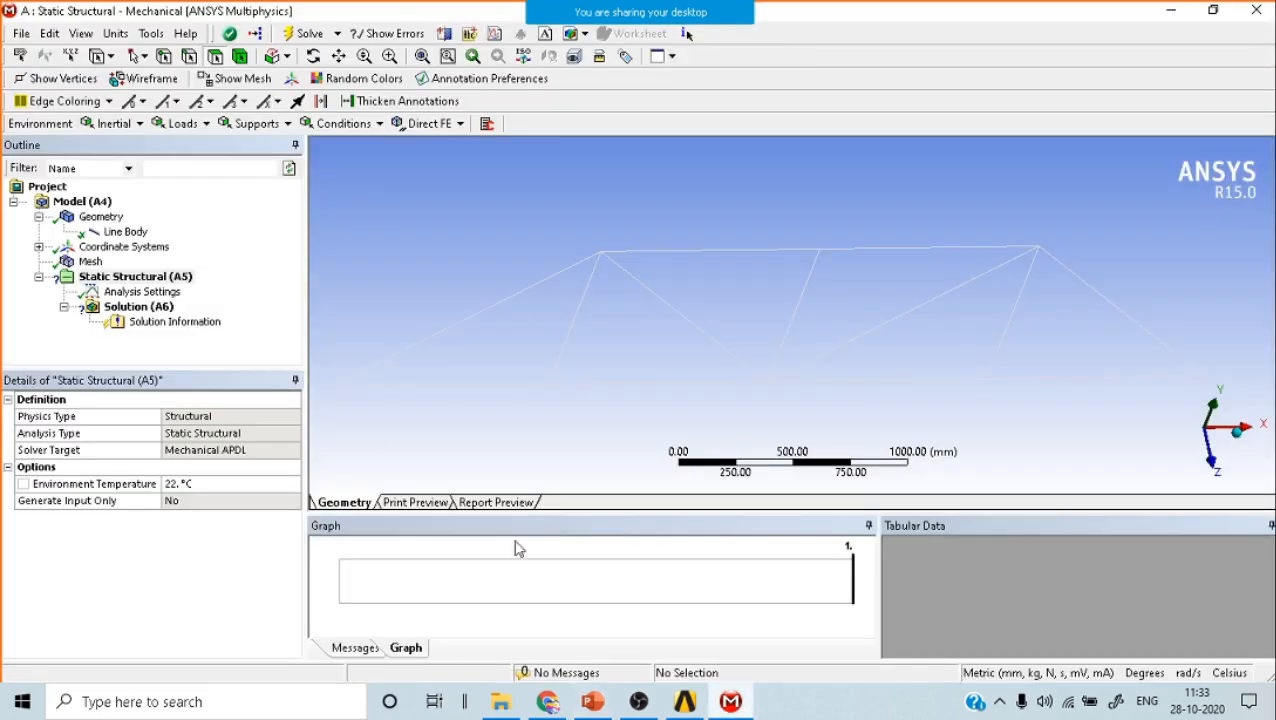
Add a Fixed Support scoped to the two outer end vertices of the truss's bottom chord.
right_click(140, 279)
mouse_move(220, 290)
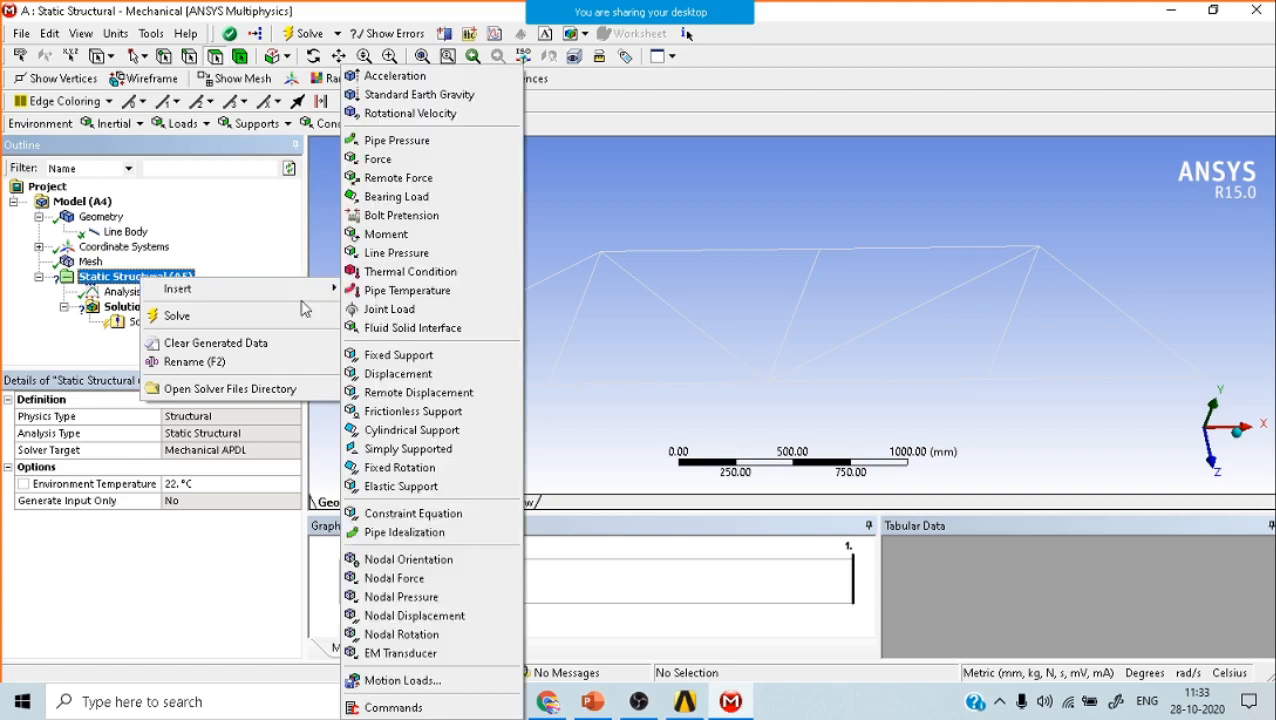
left_click(440, 362)
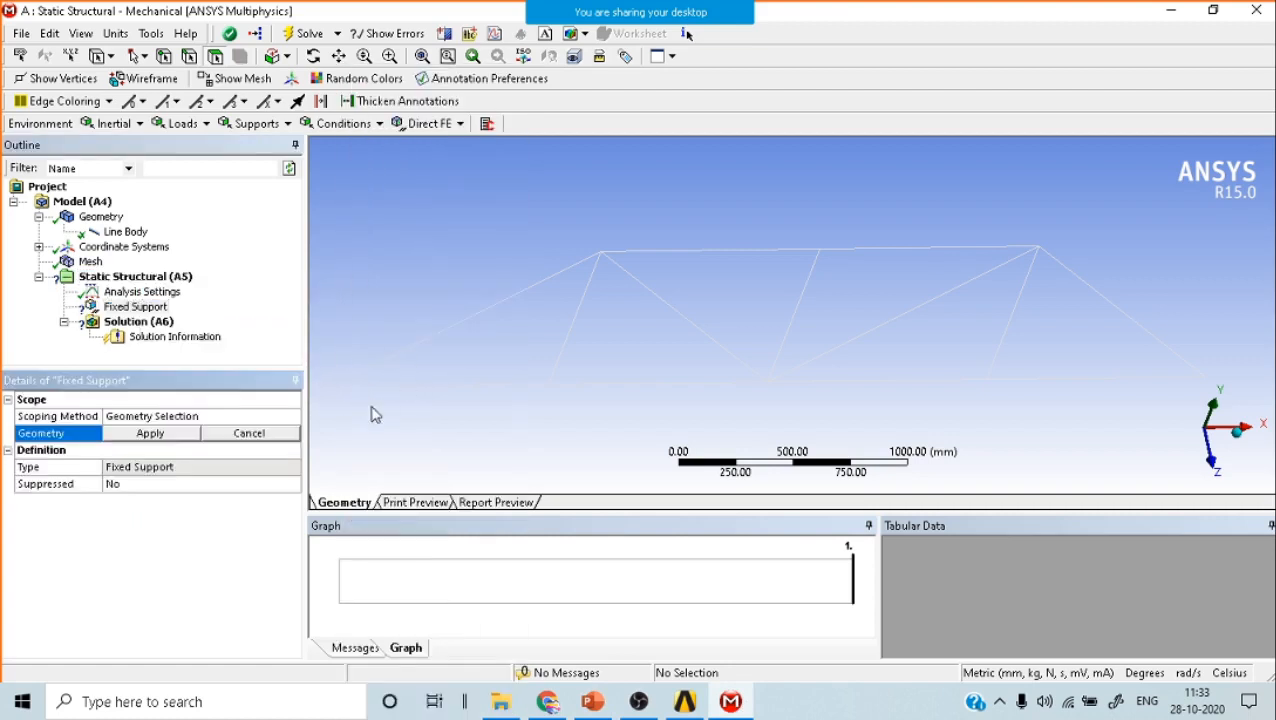
scroll(413, 404, "up", 2)
scroll(417, 404, "down", 1)
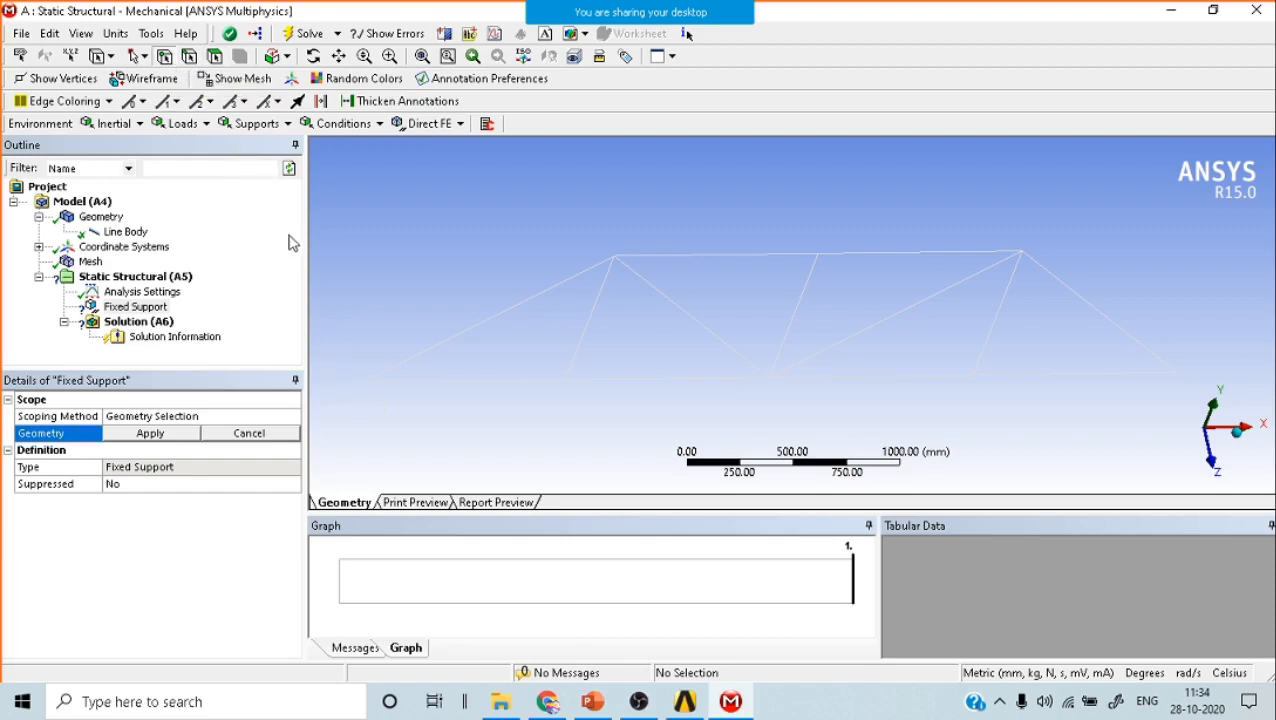
left_click(361, 389)
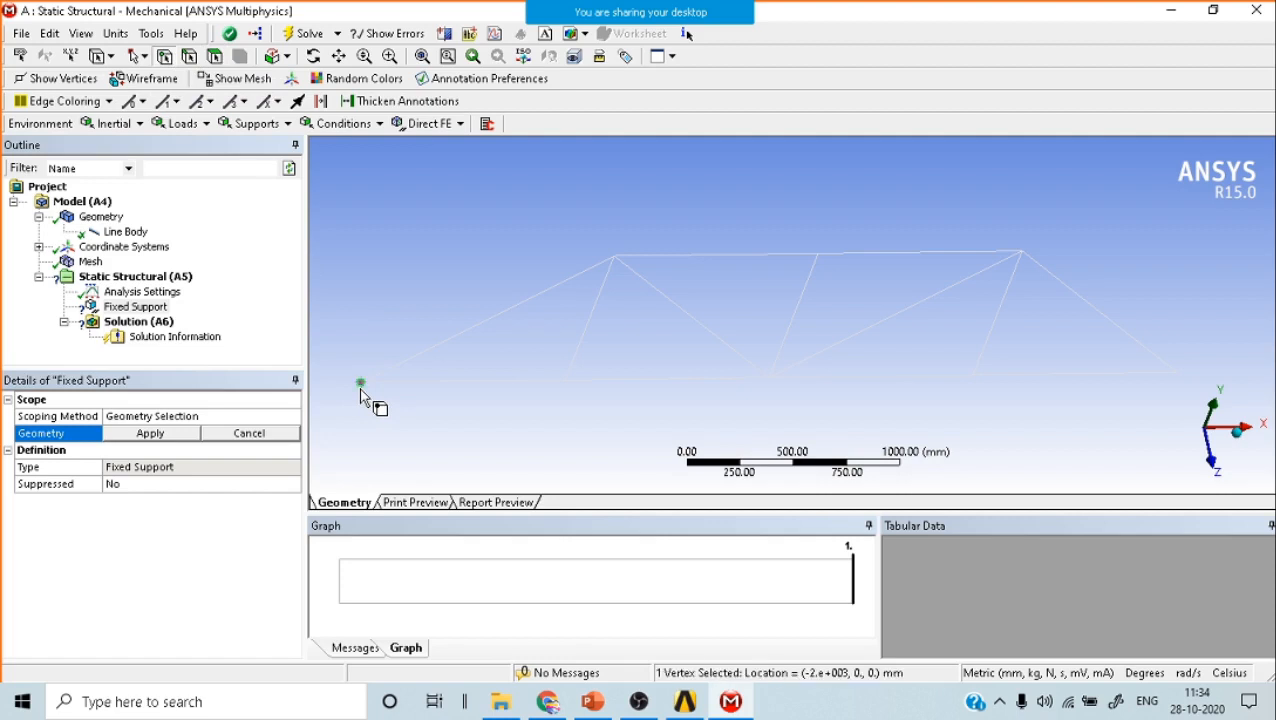
left_click(1176, 373, "ctrl")
left_click(140, 434)
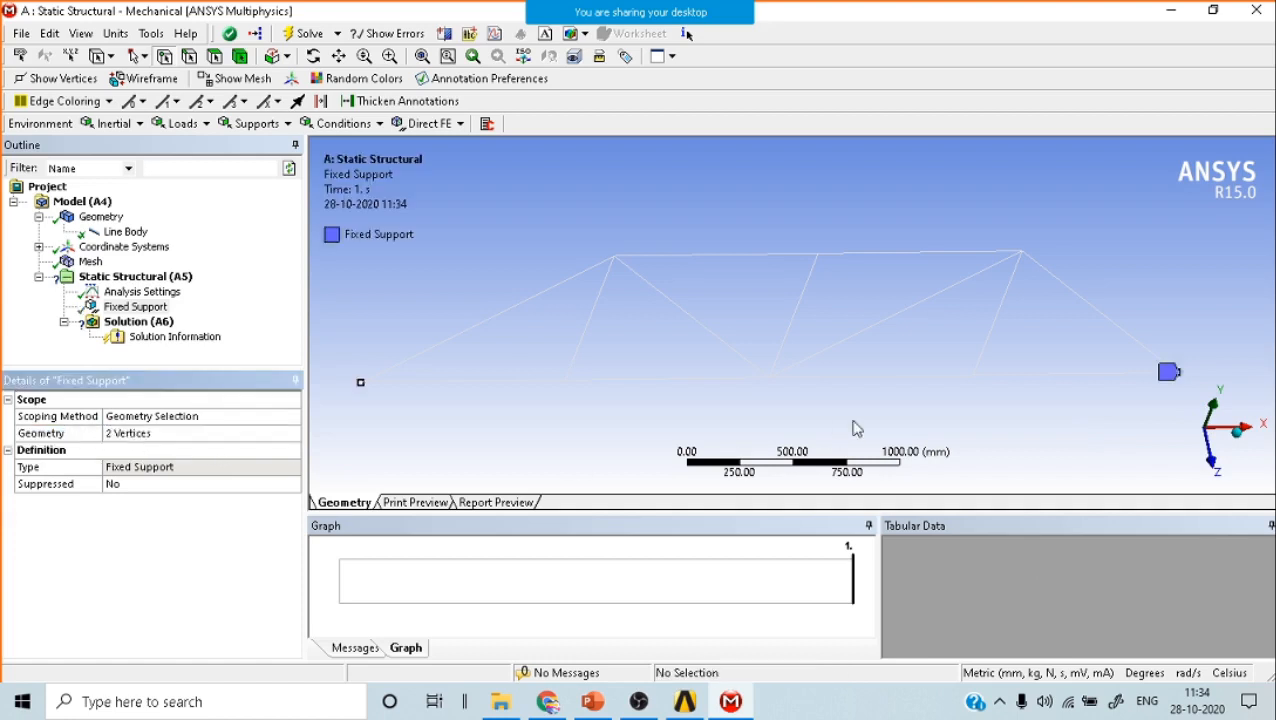
Check the joint loads in the truss diagram on the PowerPoint problem slide, returning to ANSYS Mechanical.
middle_click_drag(891, 301, 859, 240)
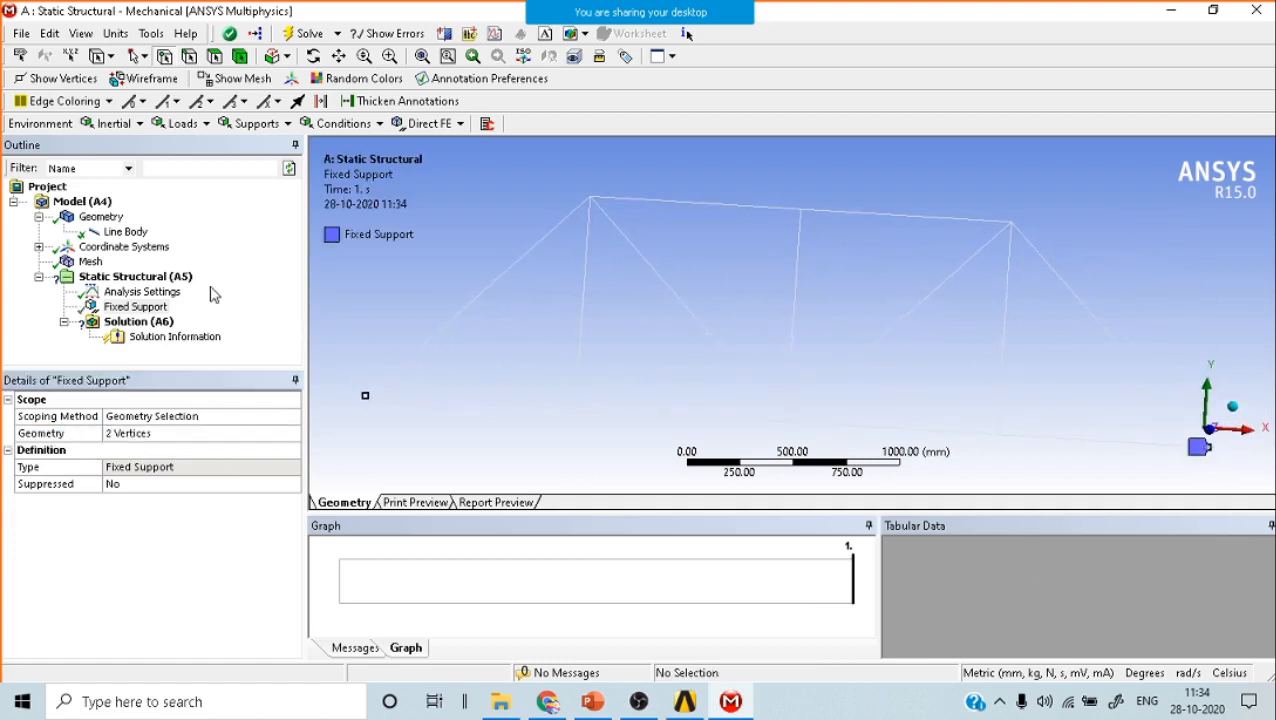
right_click(140, 283)
mouse_move(177, 288)
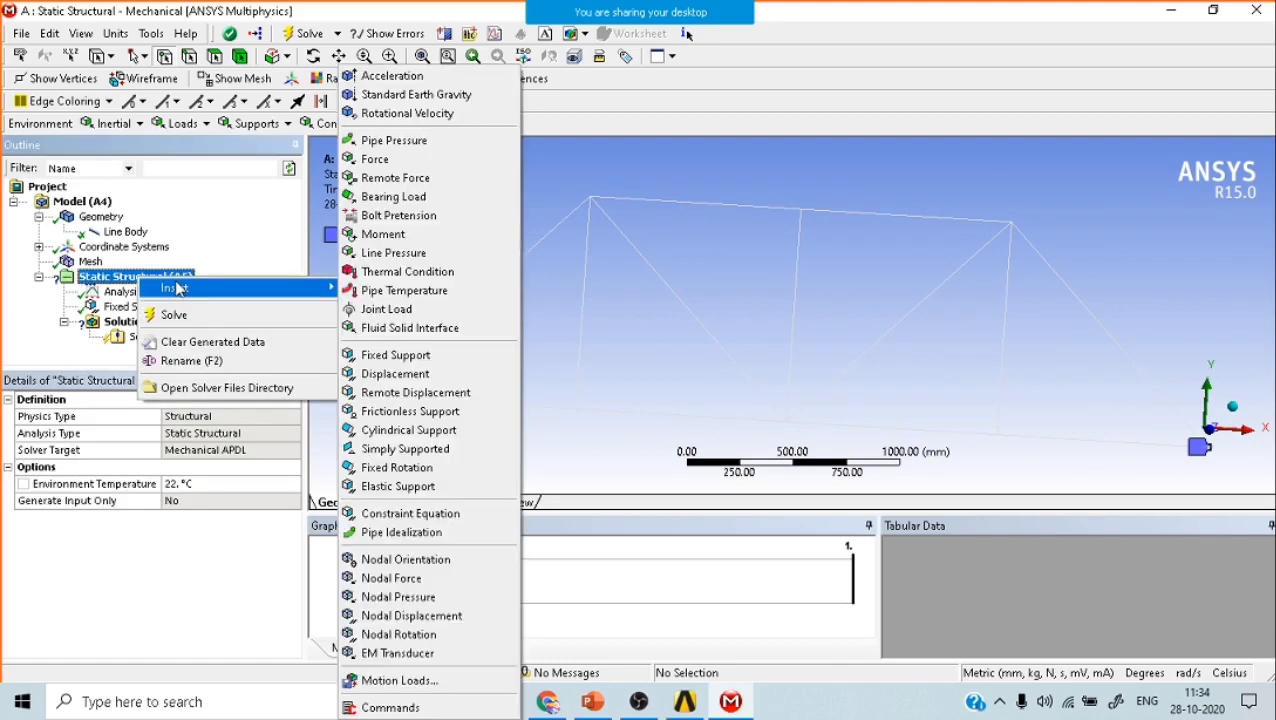
left_click(592, 701)
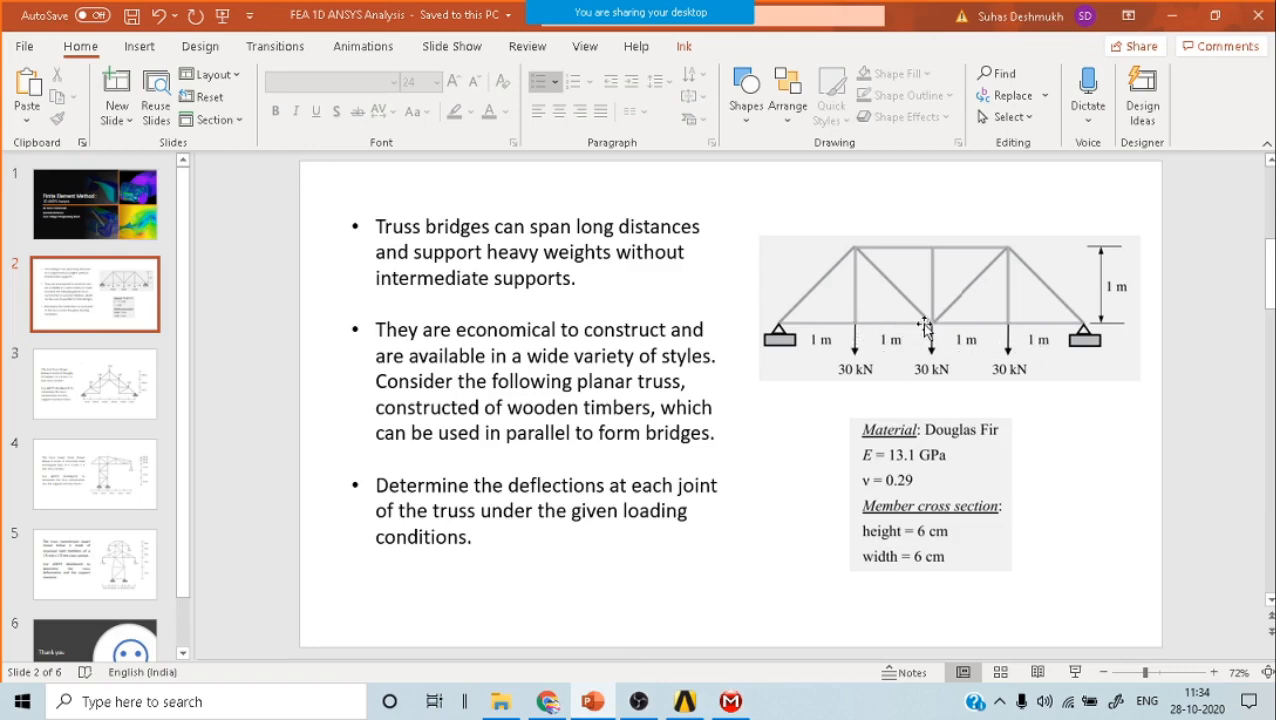
left_click(731, 701)
Add a Force load scoped to the three intermediate vertices along the truss's bottom chord.
right_click(137, 281)
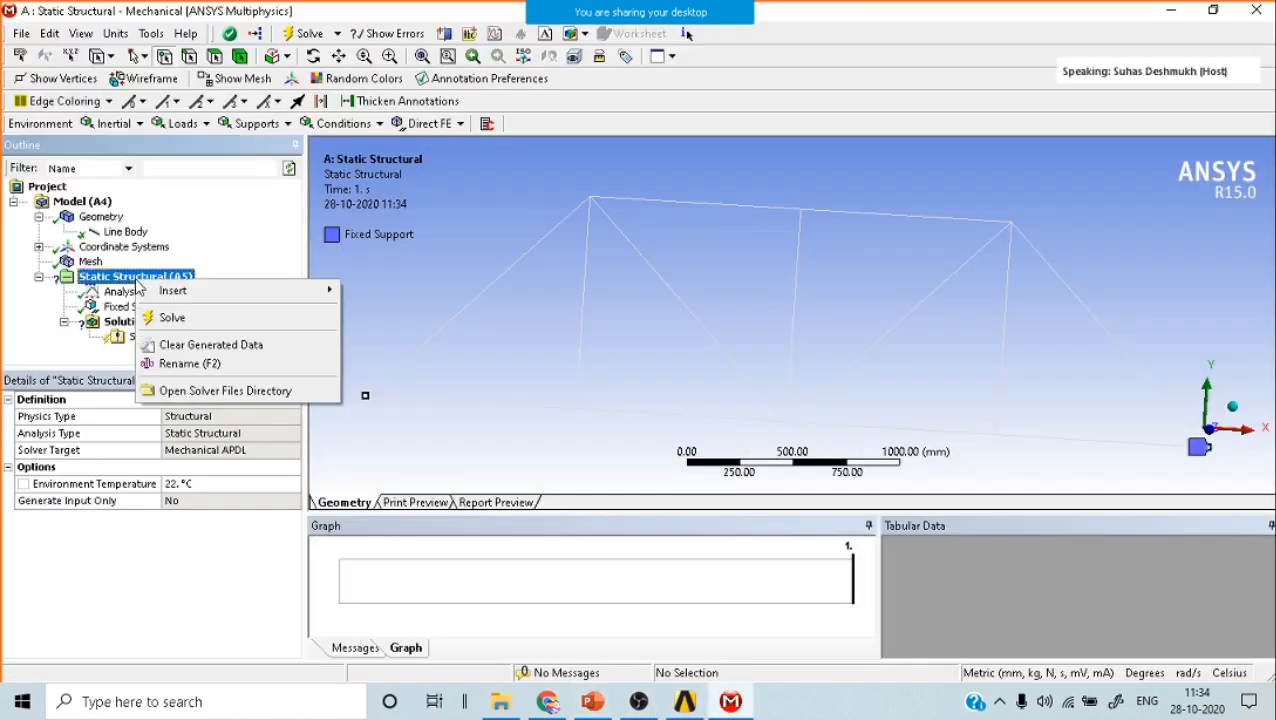
mouse_move(196, 294)
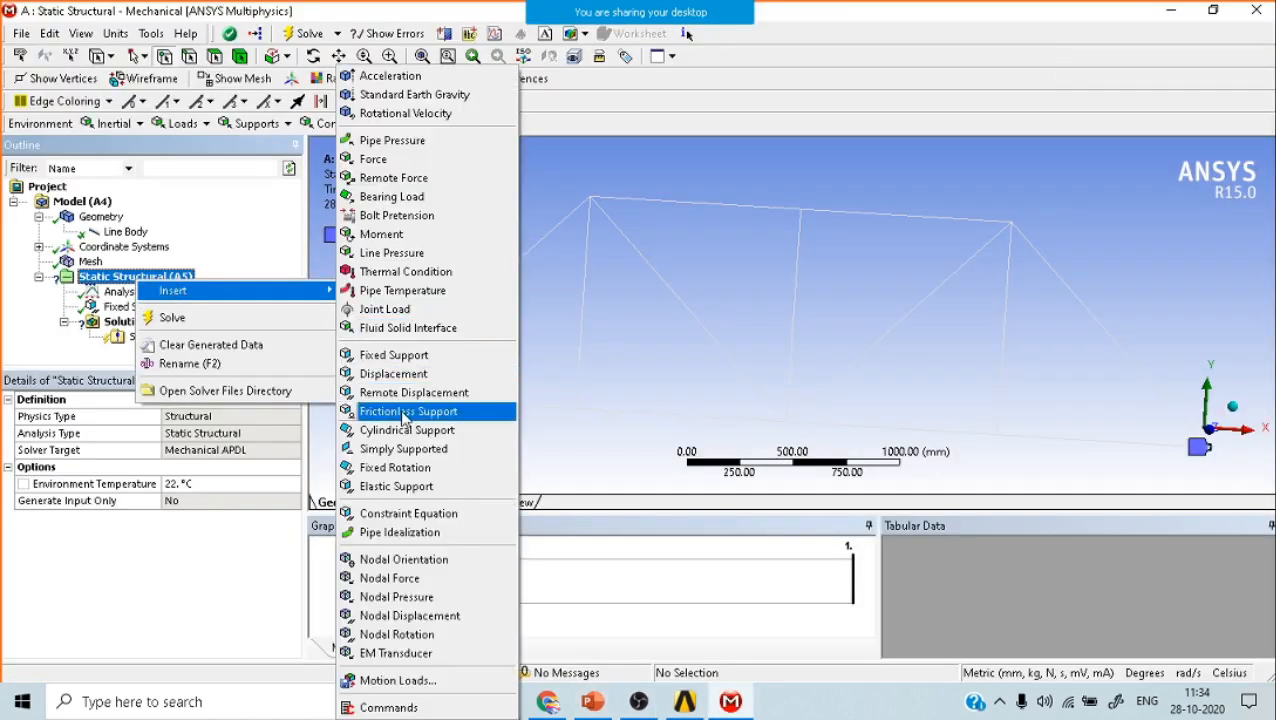
left_click(378, 159)
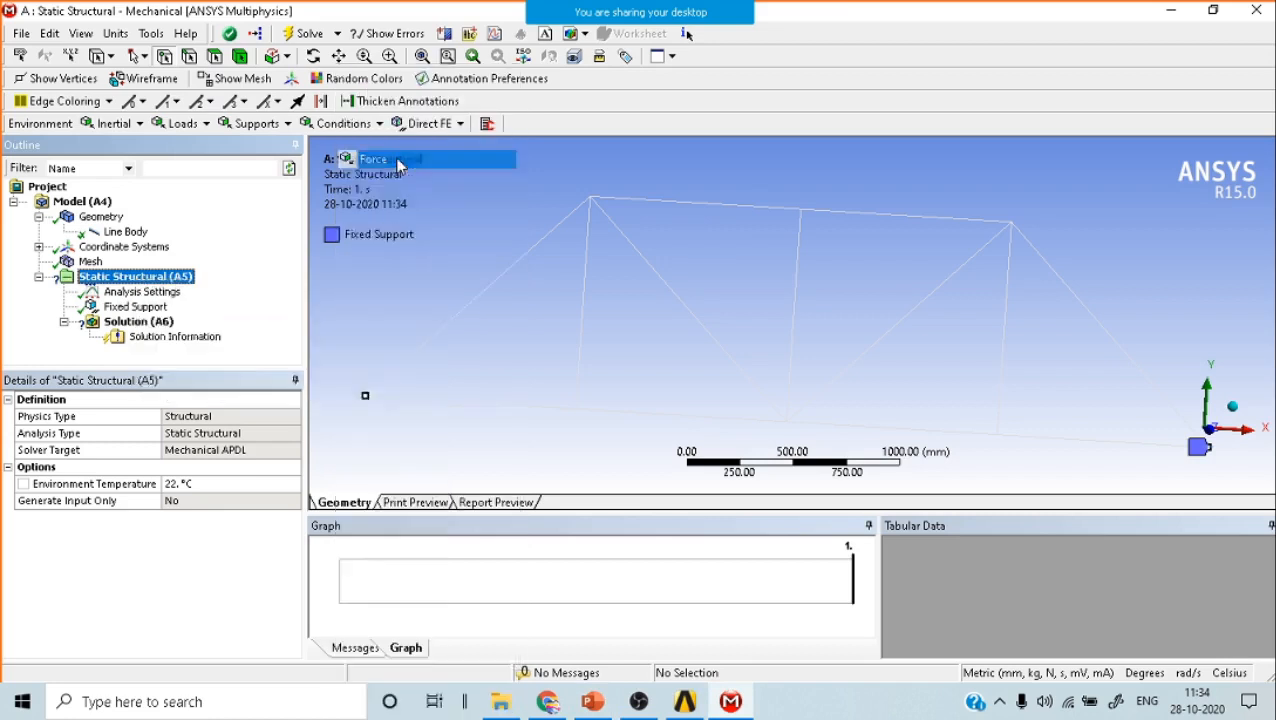
left_click(575, 410)
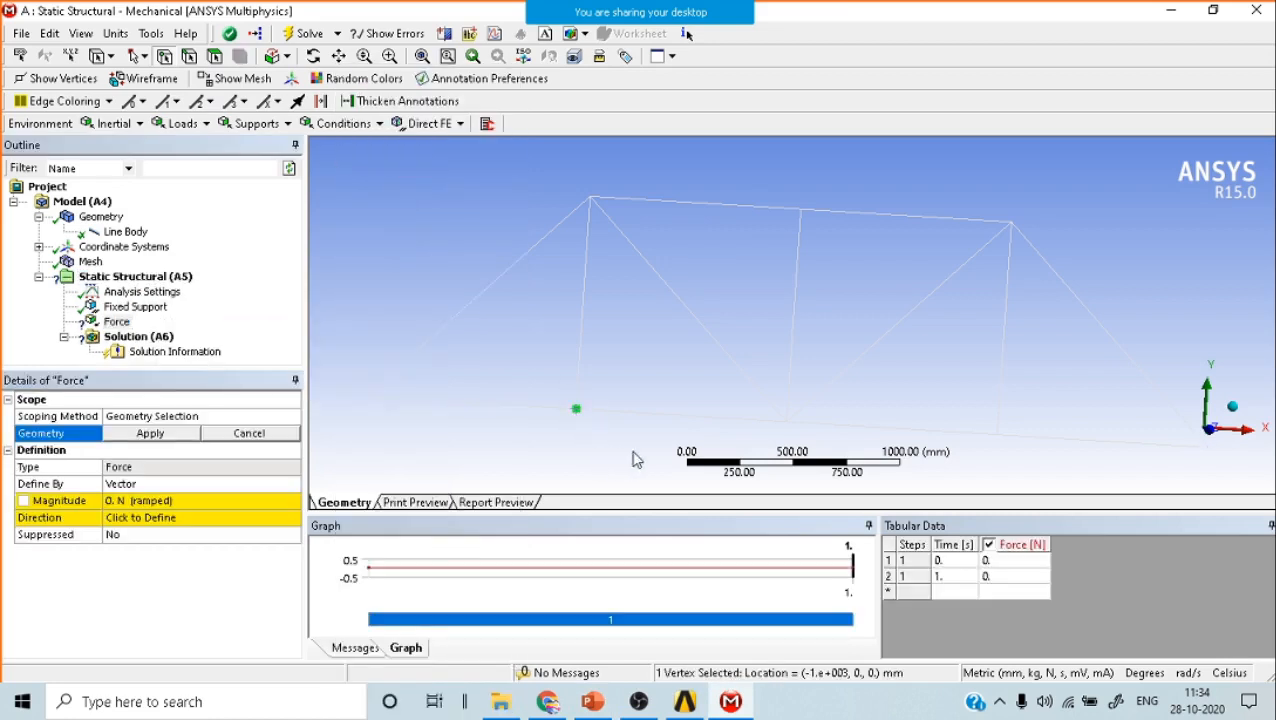
left_click(786, 423, "ctrl")
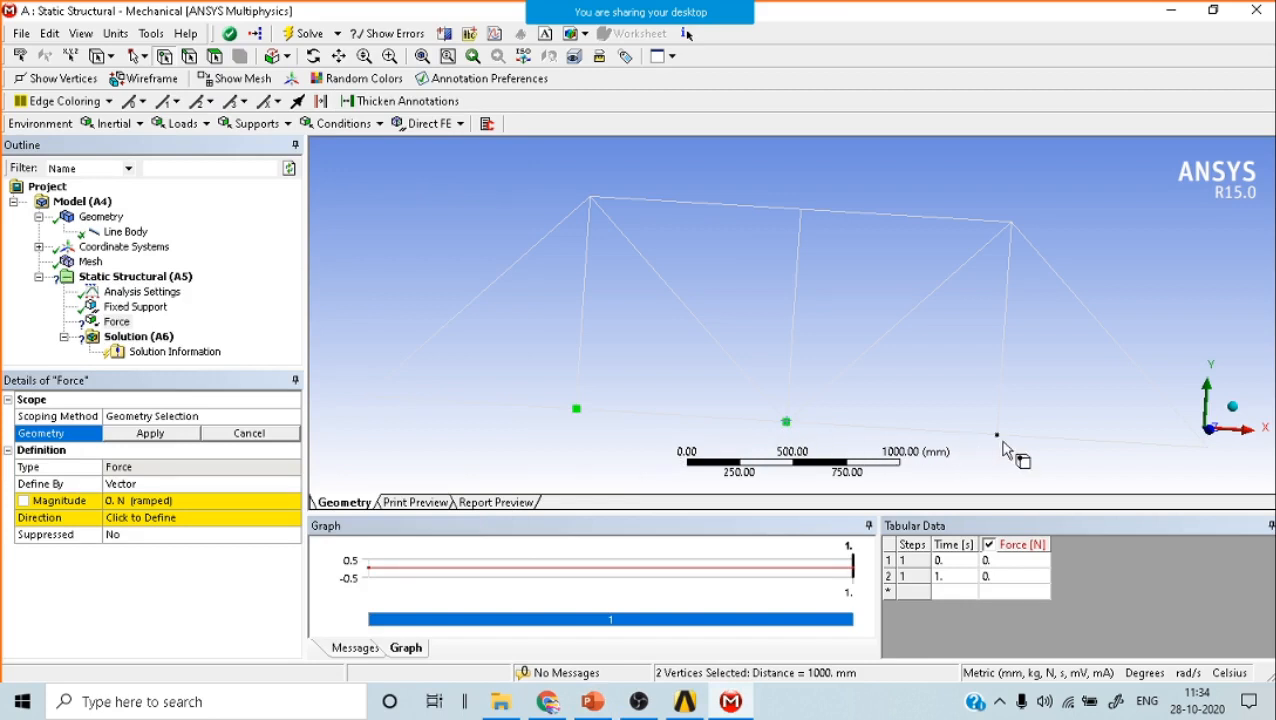
left_click(1003, 443)
left_click(573, 418)
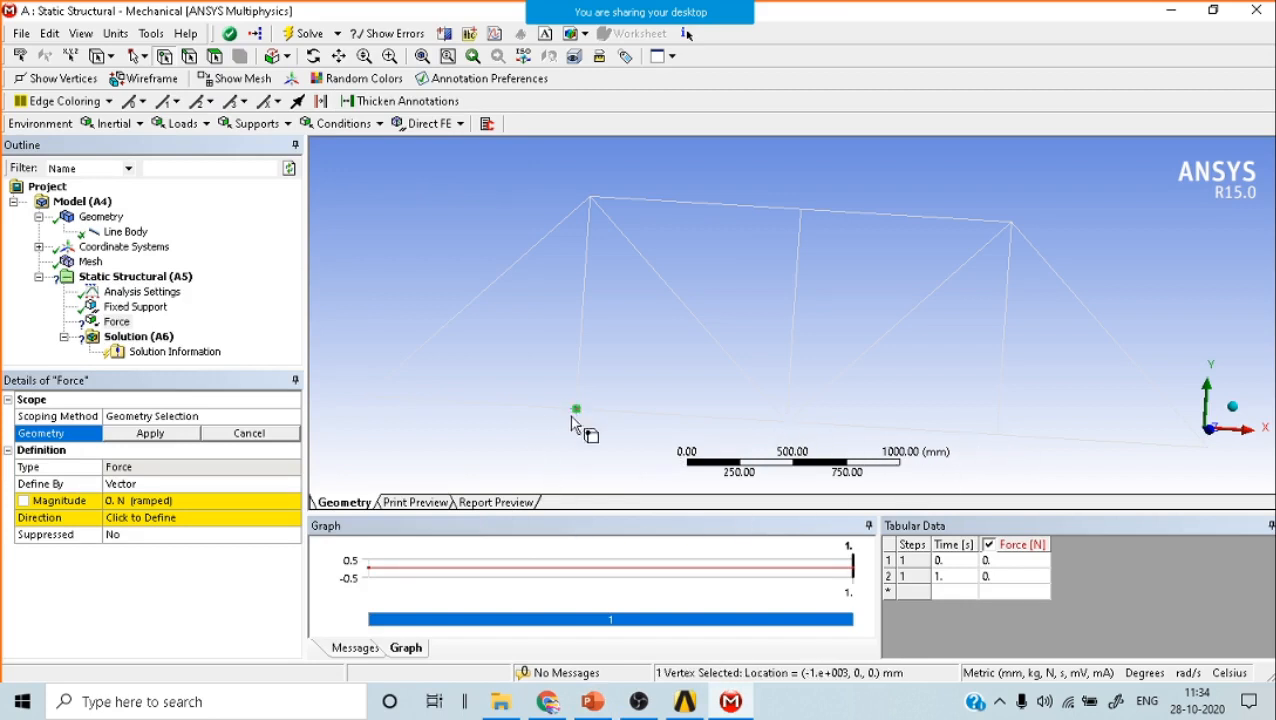
left_click(786, 422, "ctrl")
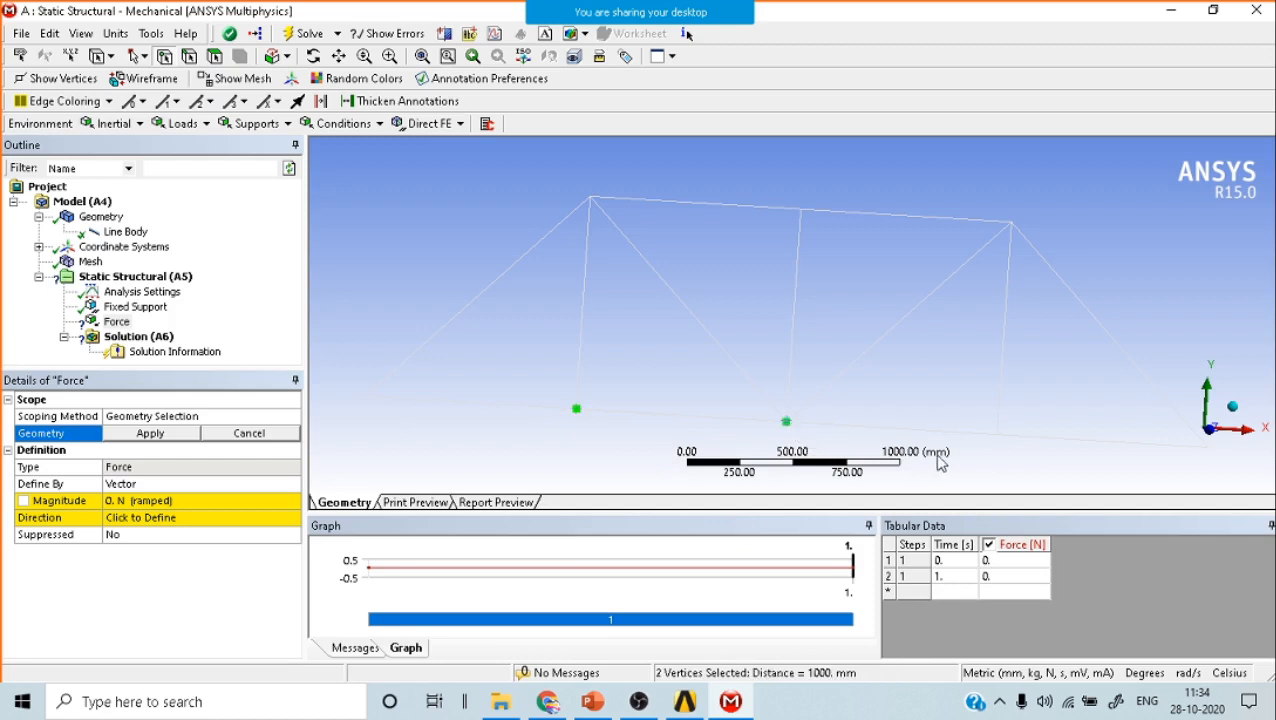
left_click(1001, 440, "ctrl")
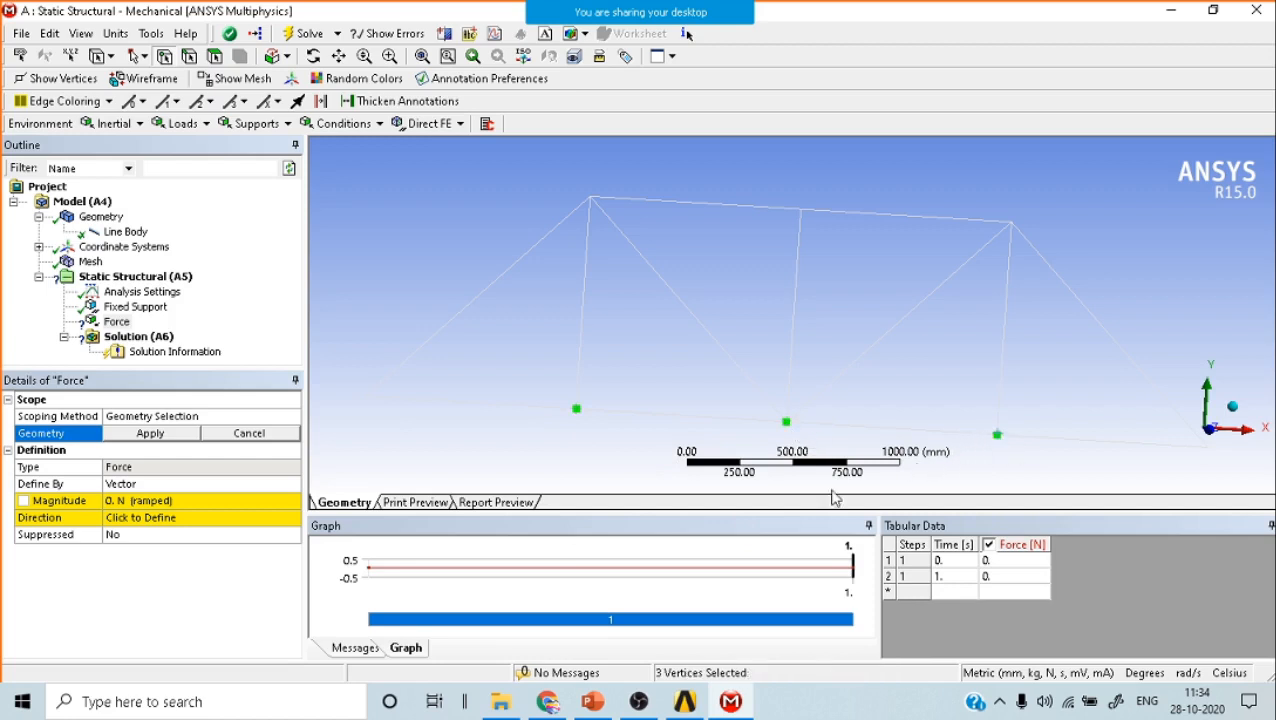
left_click(137, 433)
Check the axis orientation and open the Define By options for the force.
left_click(162, 487)
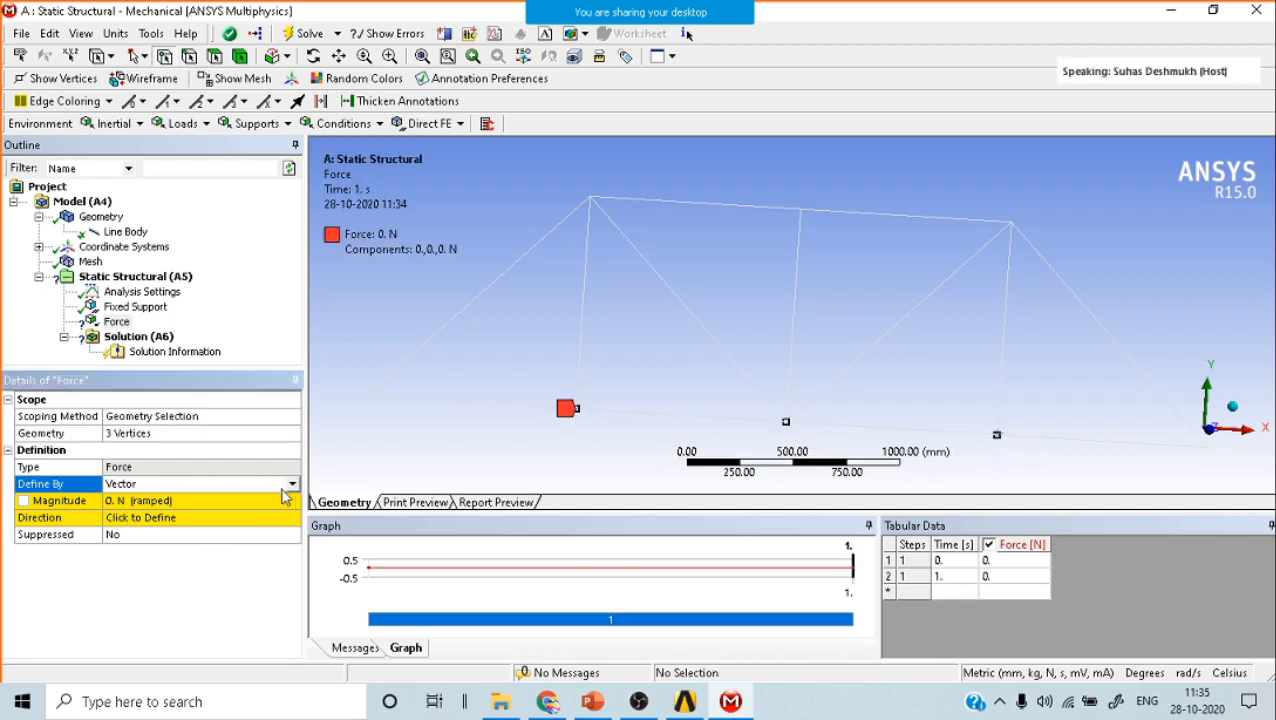
mouse_move(1135, 397)
middle_mouse_down()
mouse_move(968, 373)
mouse_move(932, 396)
middle_mouse_up()
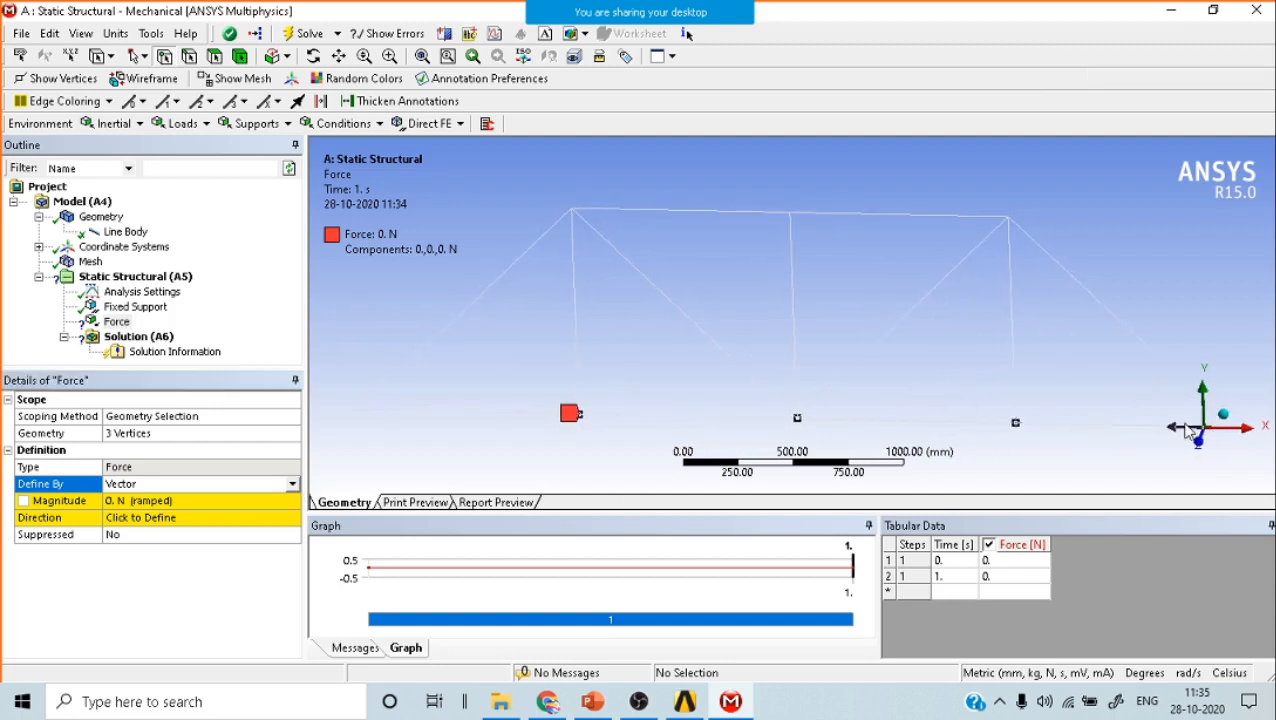
left_click(293, 485)
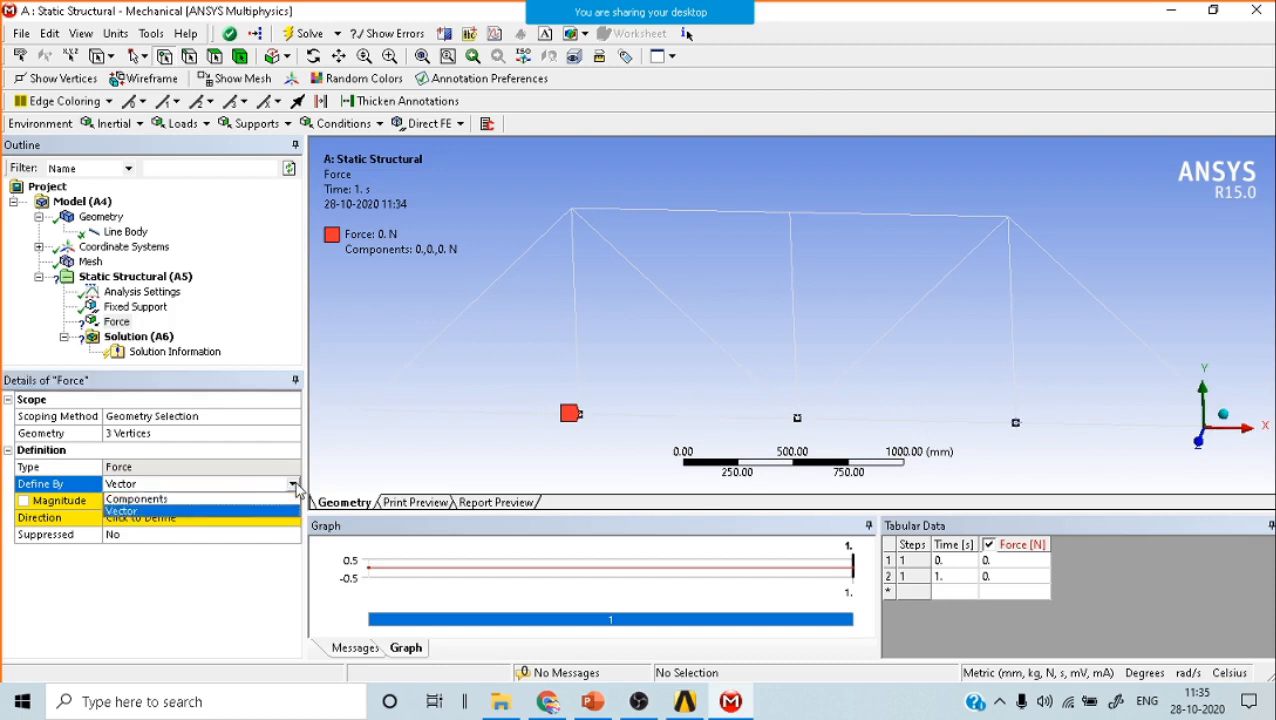
Define the three-vertex force by components and set its Y component to 30e3 N, consulting the truss loading slide in PowerPoint.
left_click(148, 499)
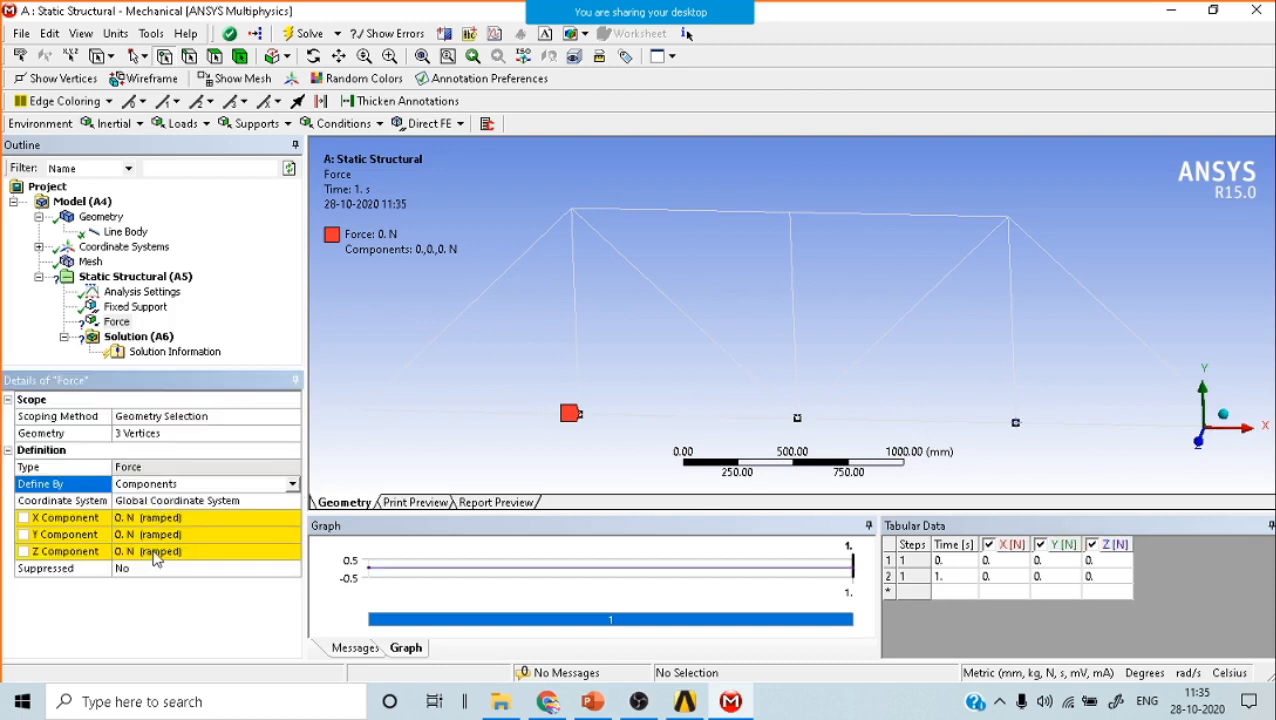
left_click(185, 535)
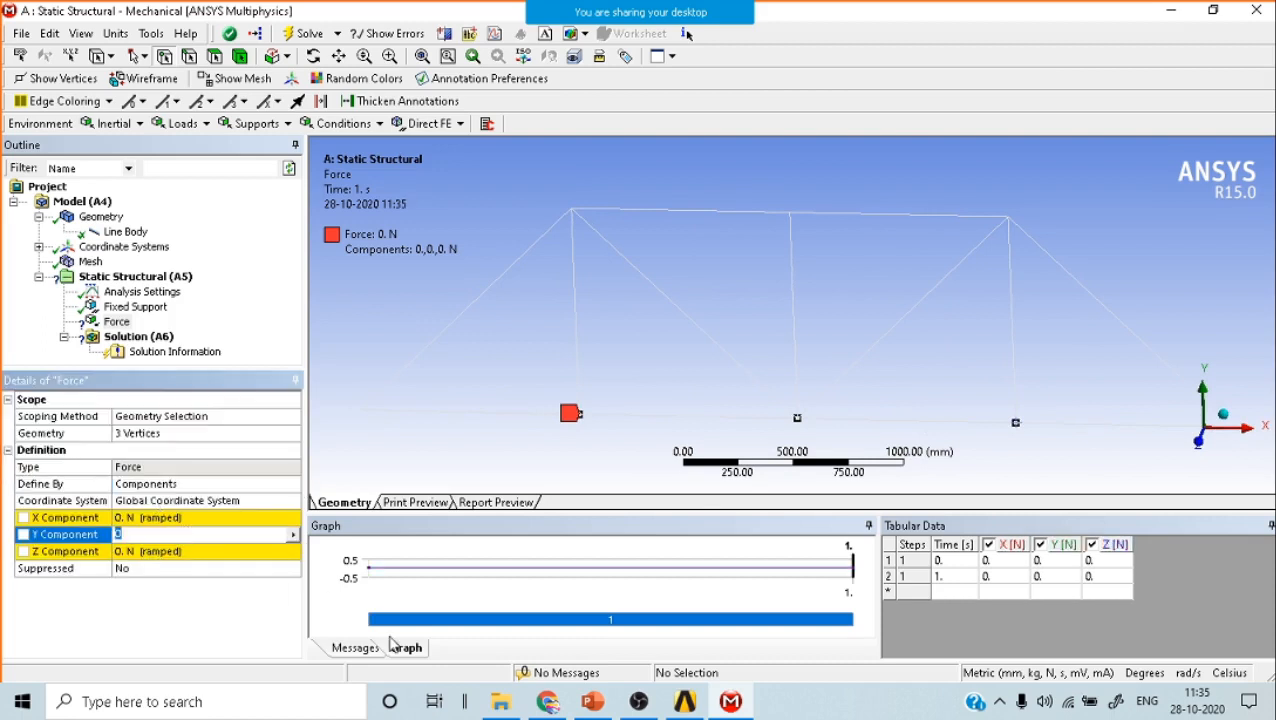
left_click(593, 701)
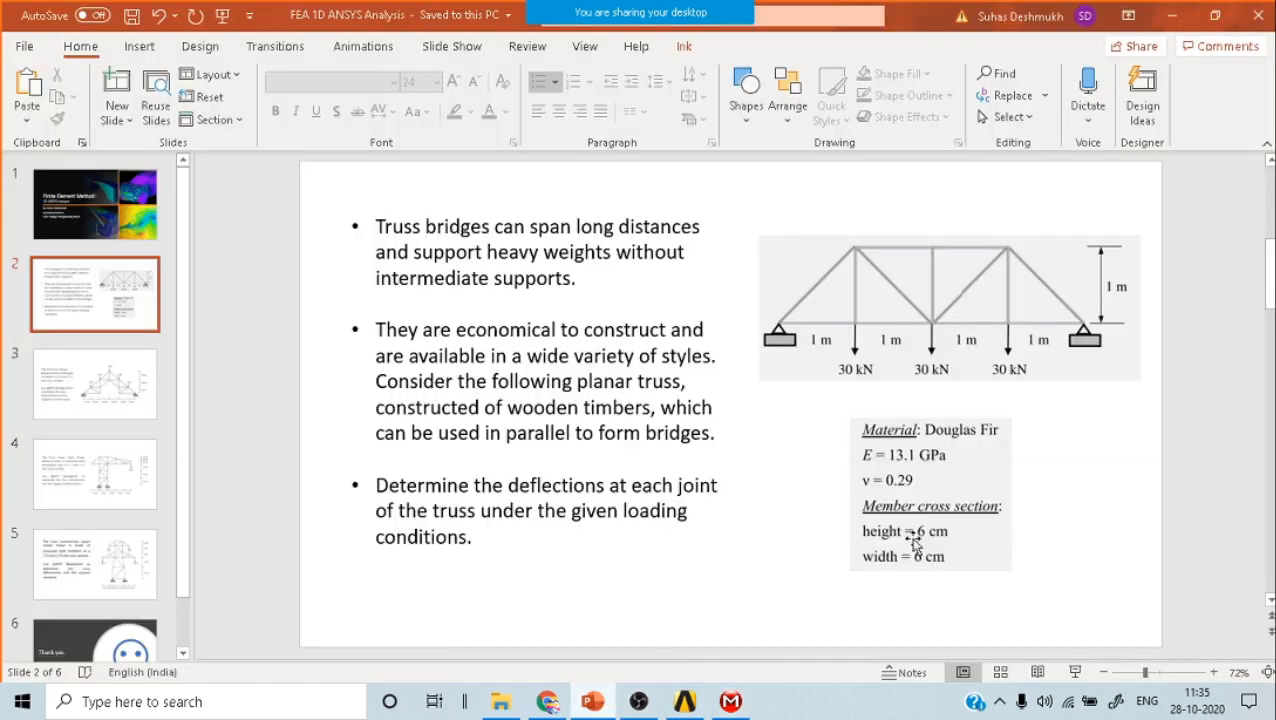
left_click(731, 701)
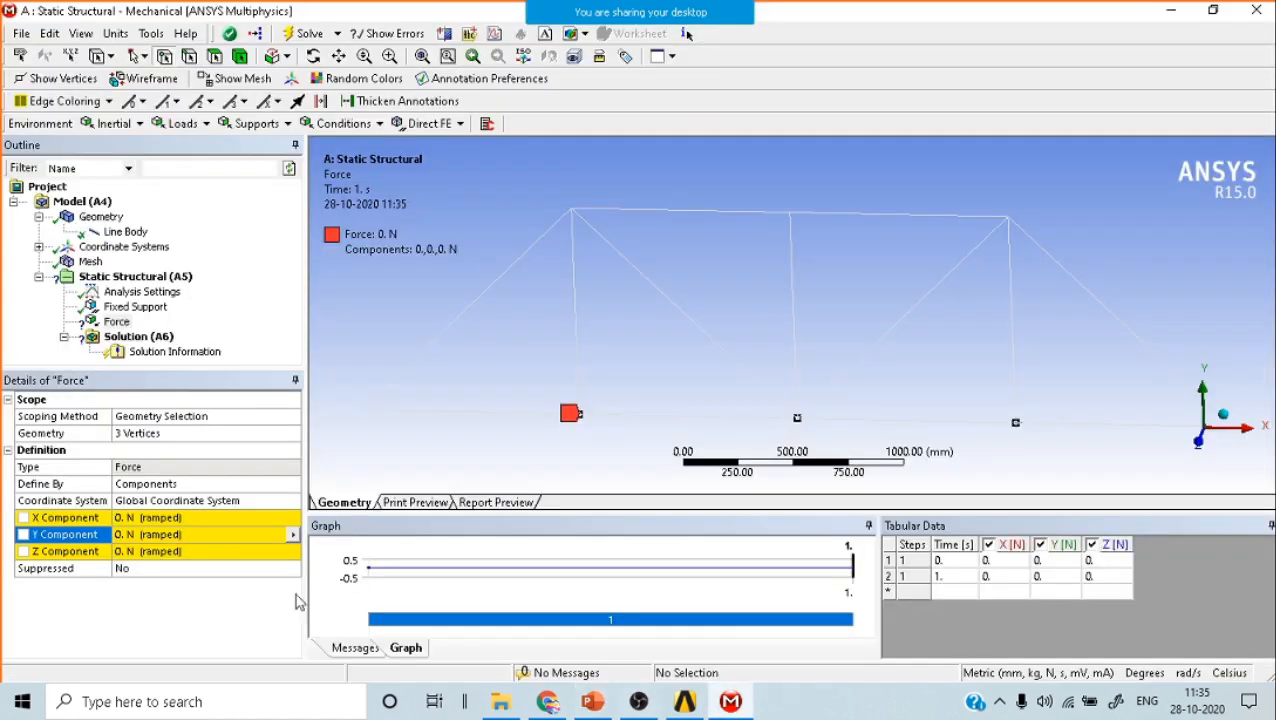
left_click(169, 536)
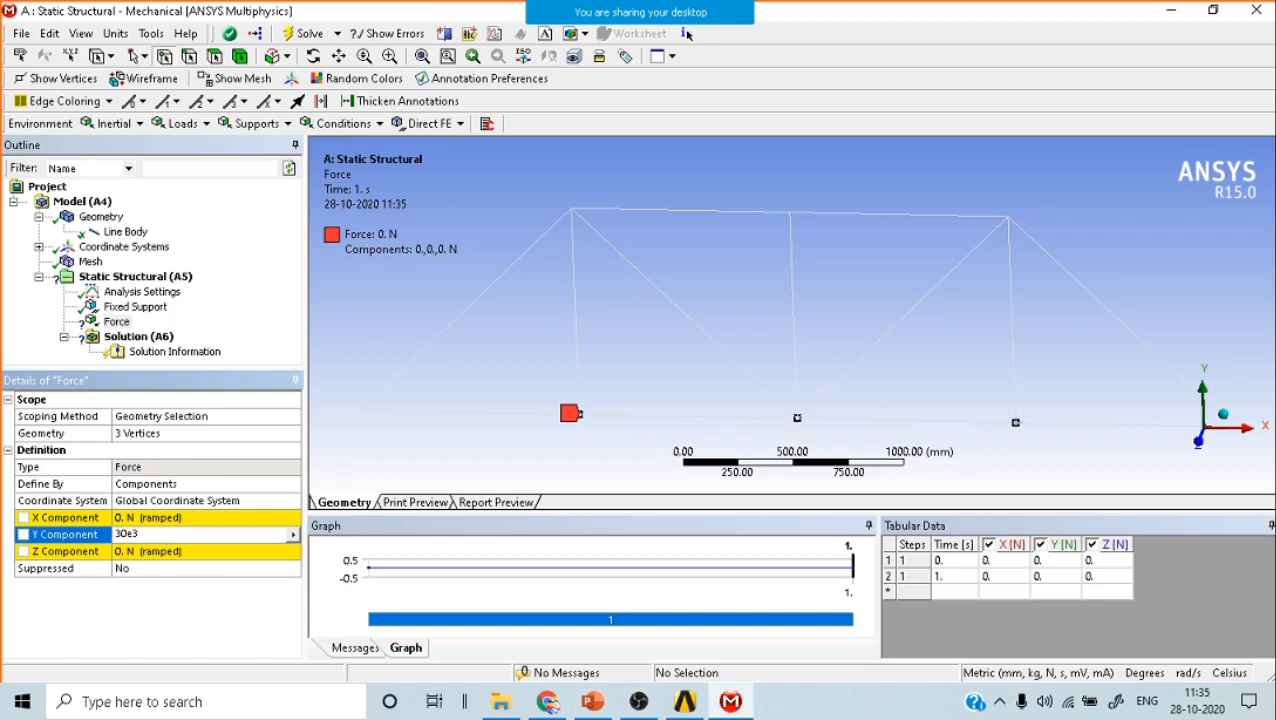
type("30e3")
key("Return")
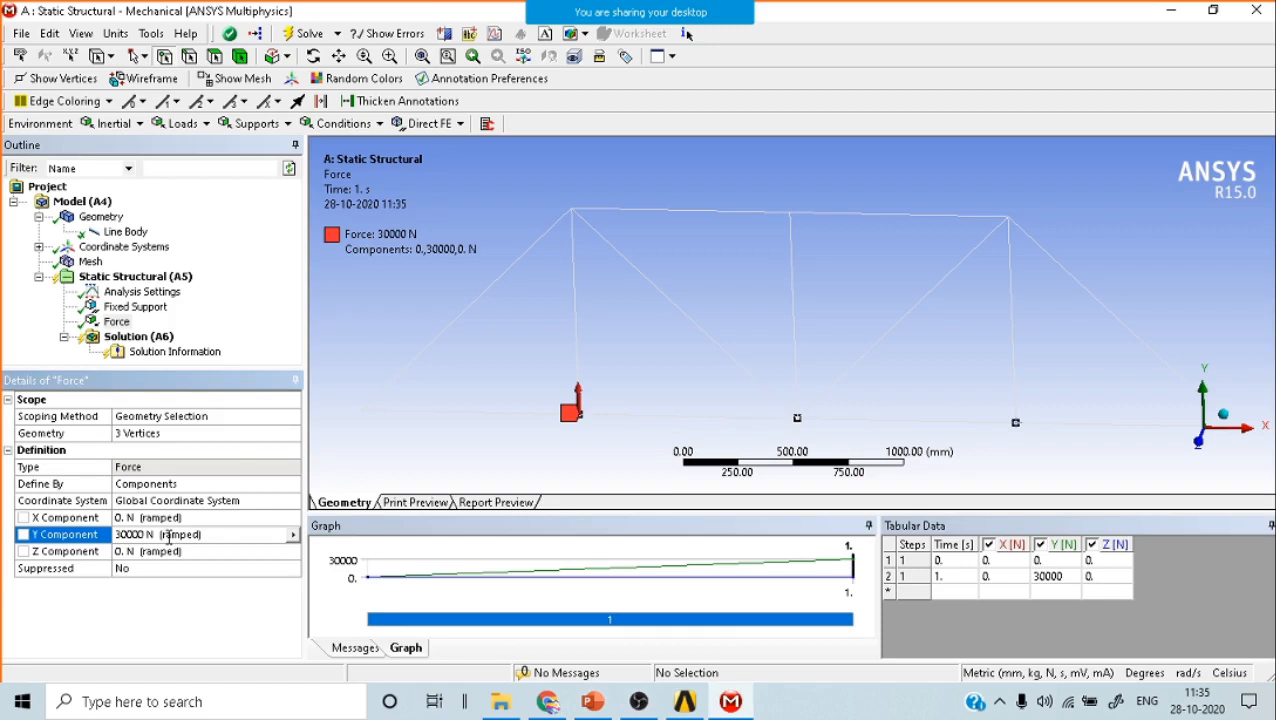
Reverse the three-vertex force by setting its Y component to -30000 N.
left_click(169, 536)
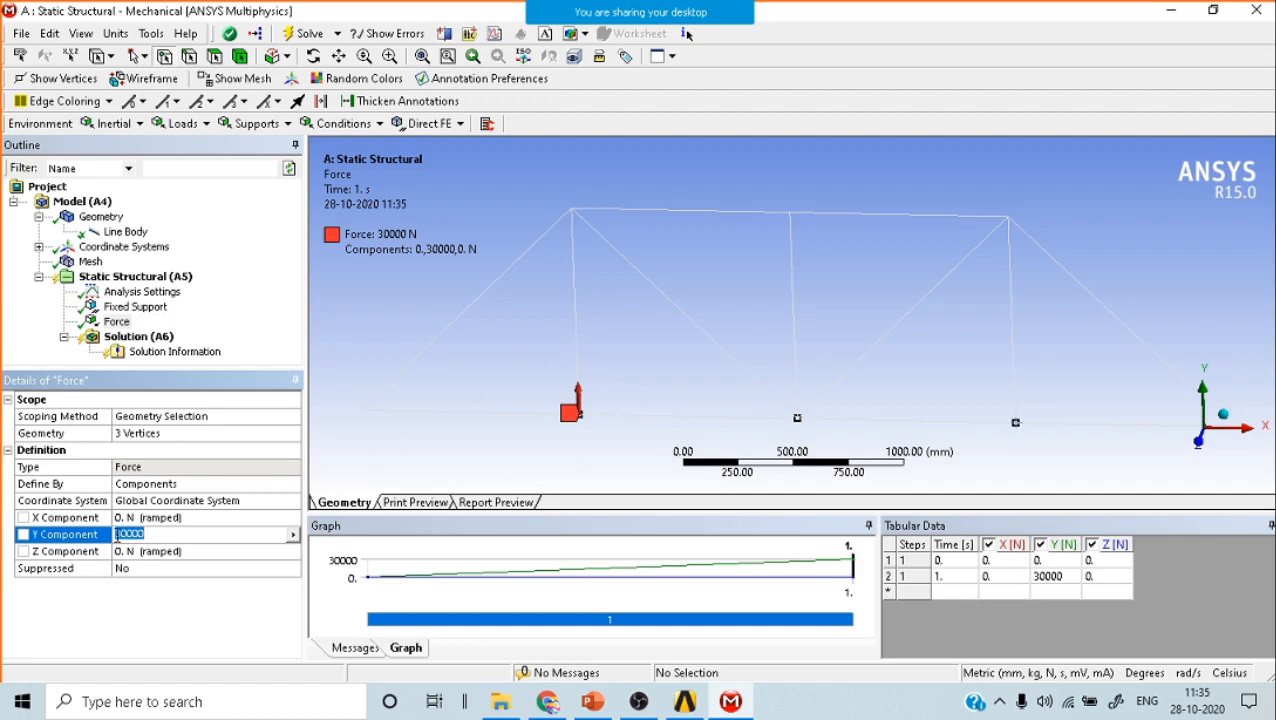
left_click(117, 536)
type("-")
key("Return")
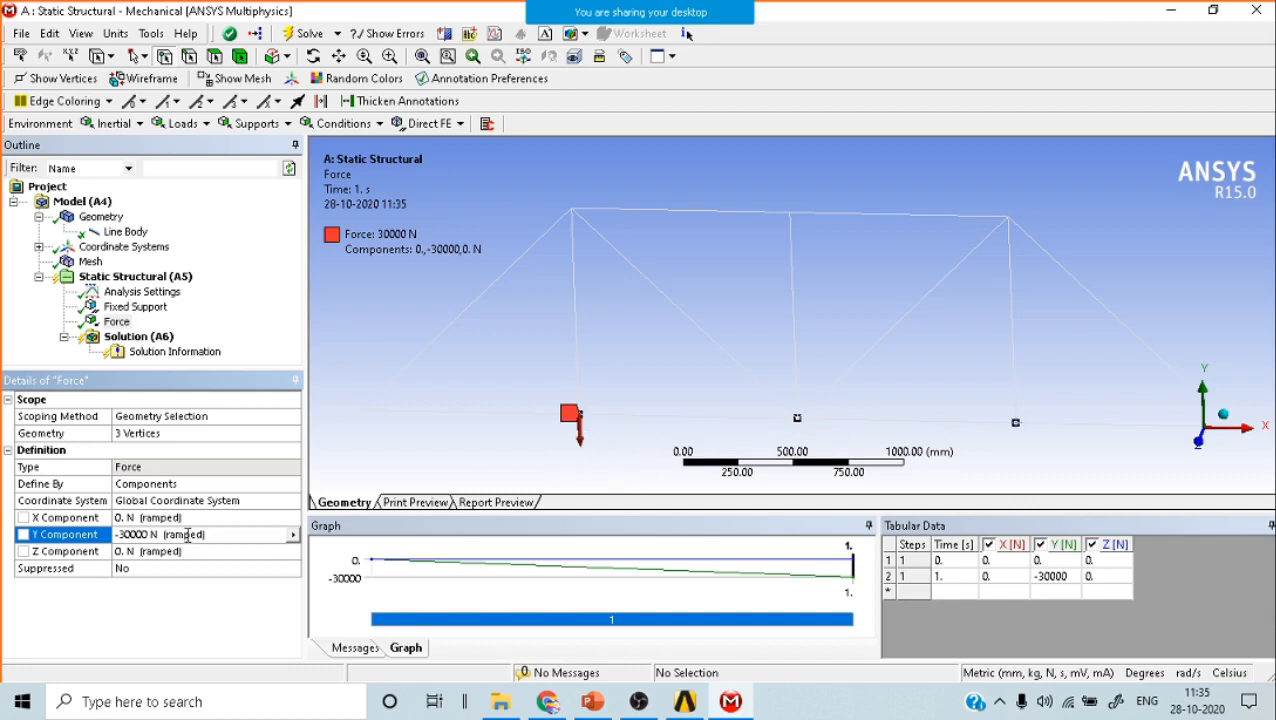
Review the geometry scope of the three-vertex force and delete that force from the static structural analysis.
left_click(126, 326)
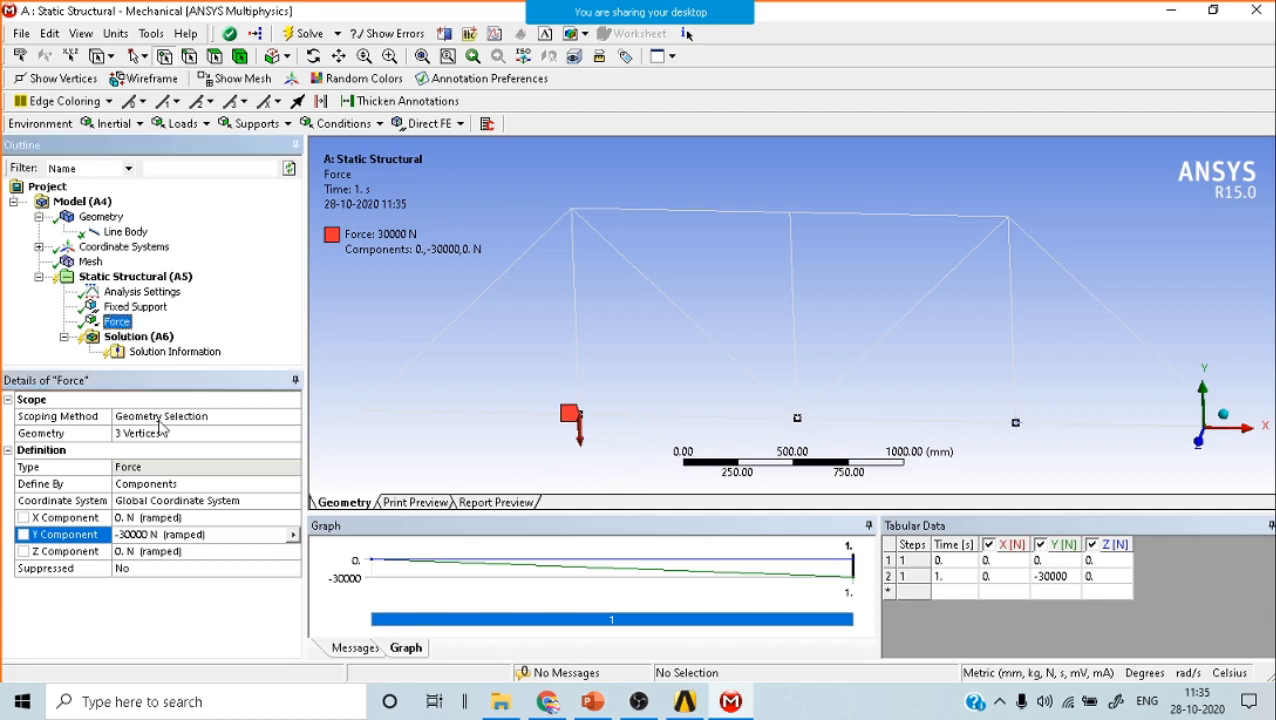
left_click(165, 433)
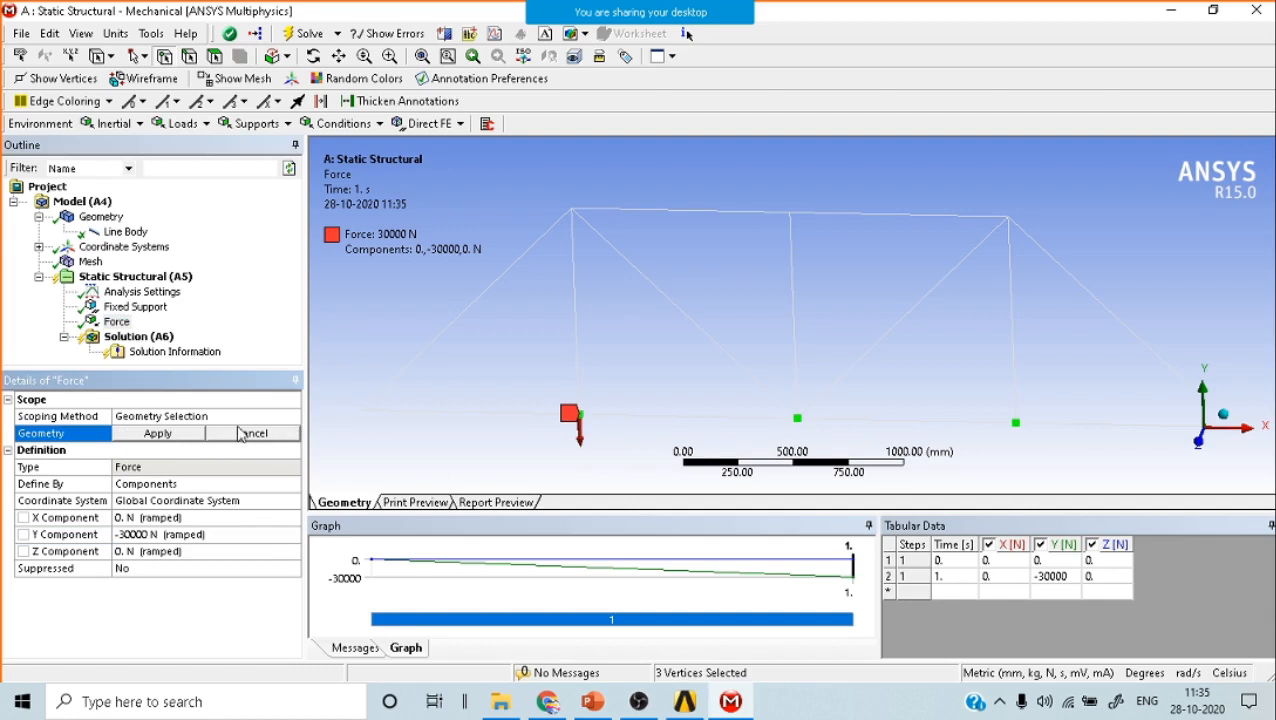
left_click(130, 436)
right_click(114, 322)
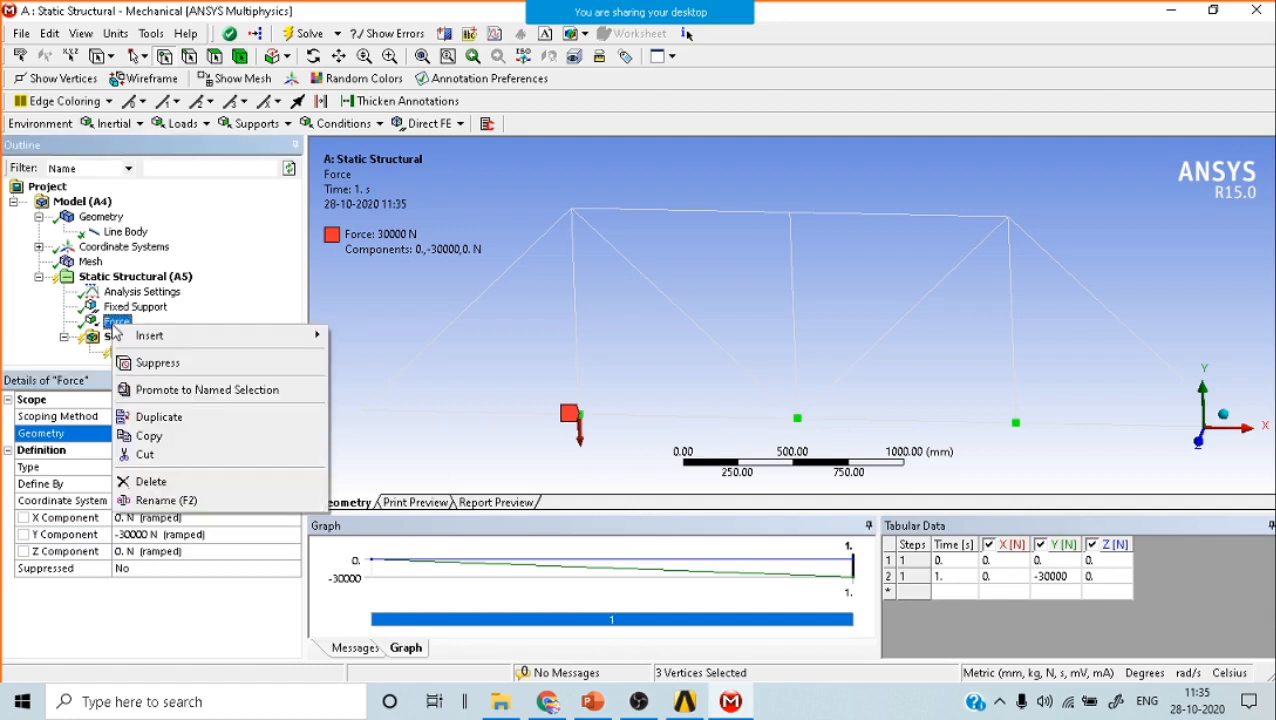
left_click(170, 481)
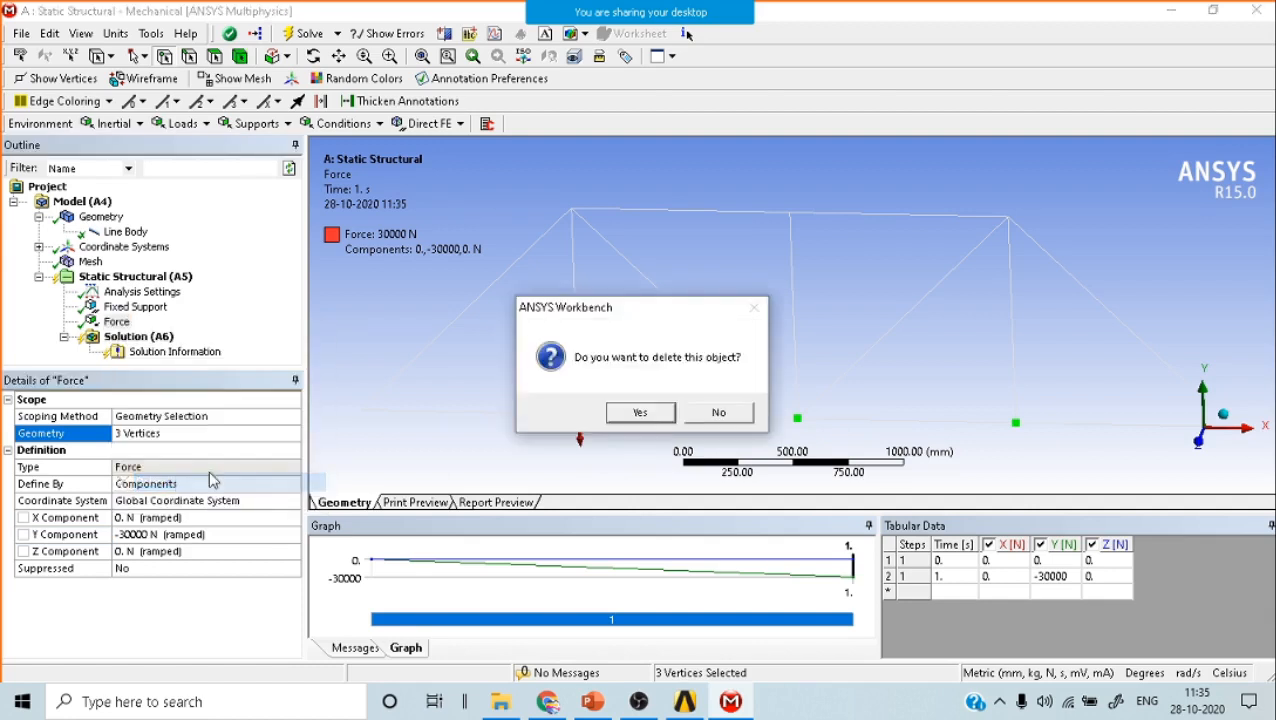
left_click(640, 413)
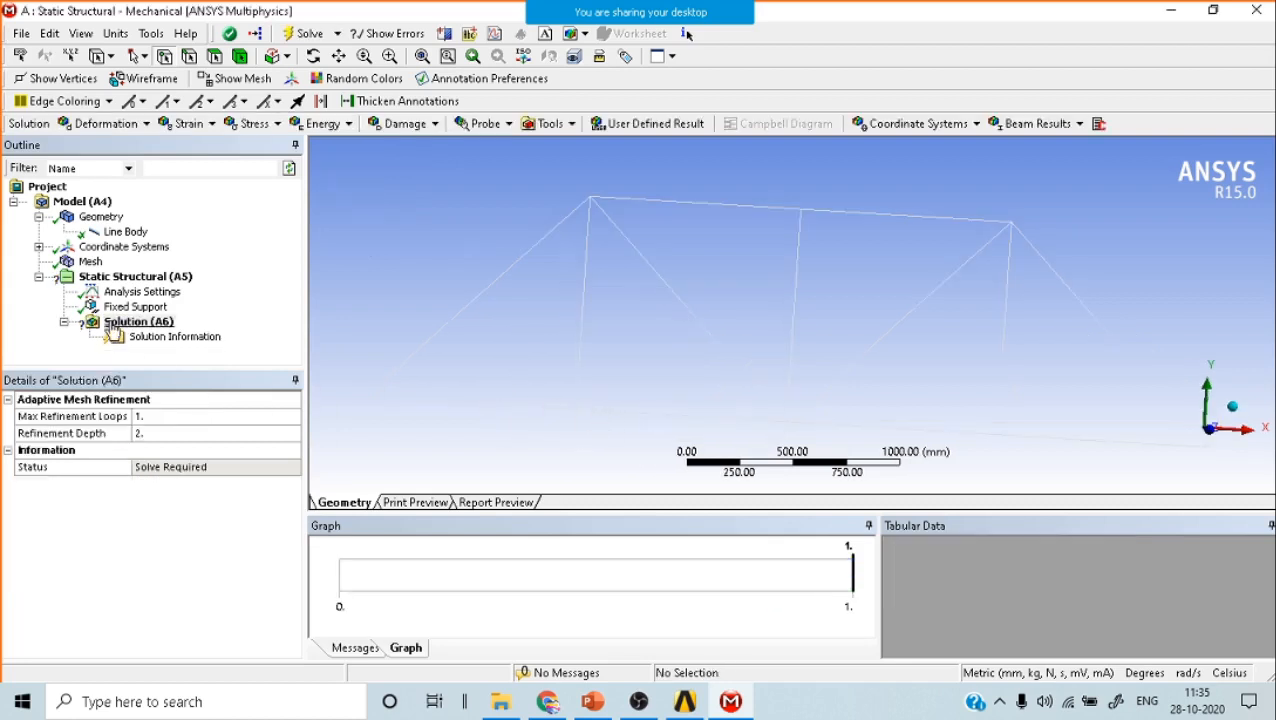
Insert a force in the static structural analysis and scope it to the left loaded joint of the bottom chord.
right_click(170, 286)
mouse_move(214, 293)
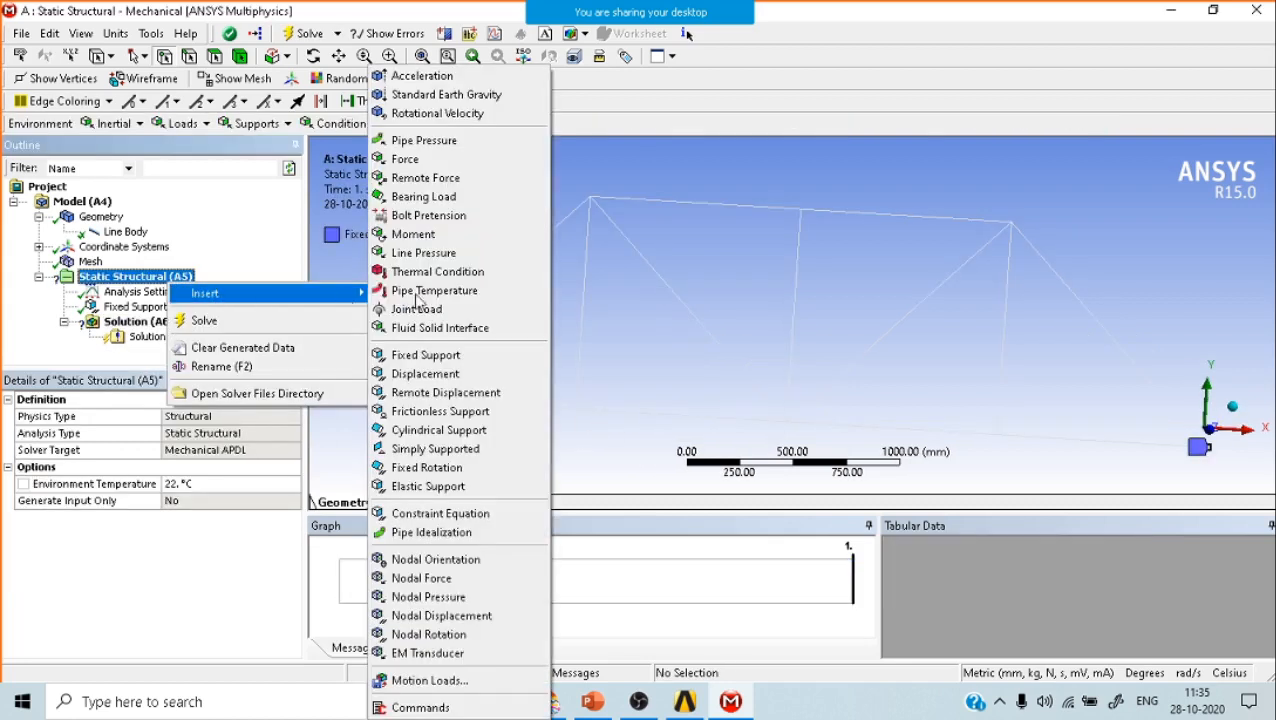
left_click(416, 159)
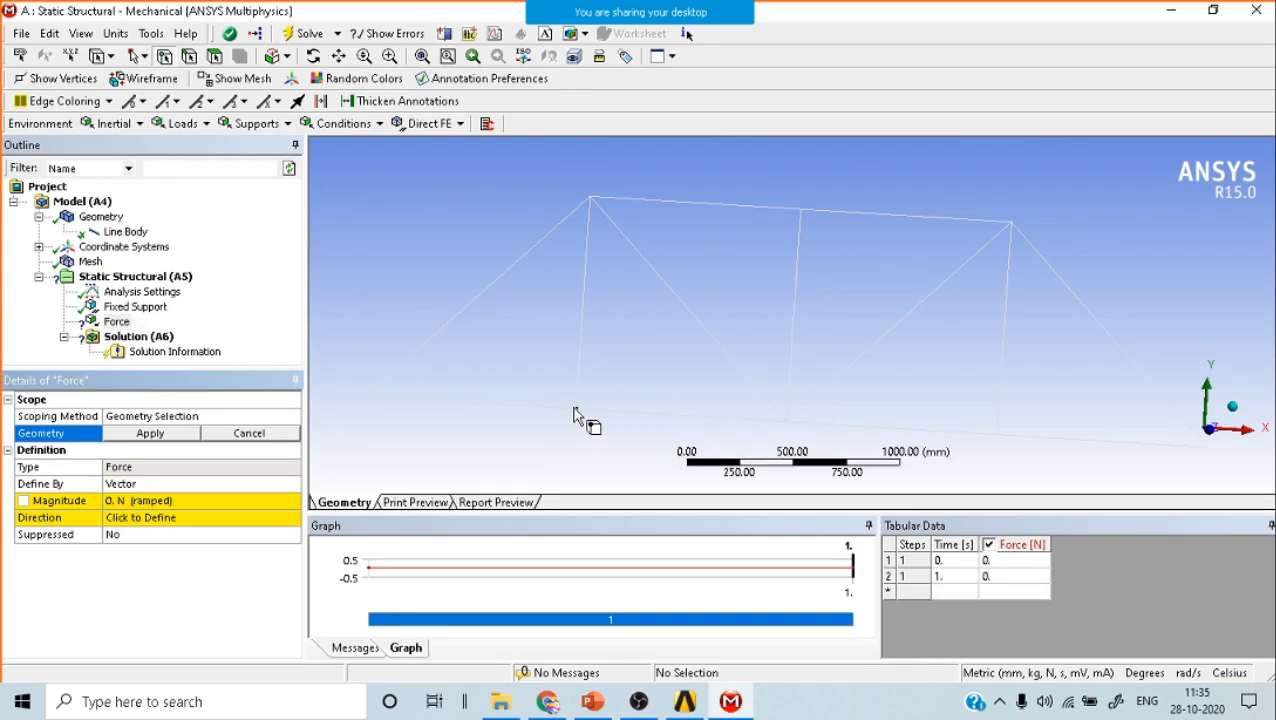
left_click(576, 409)
left_click(158, 436)
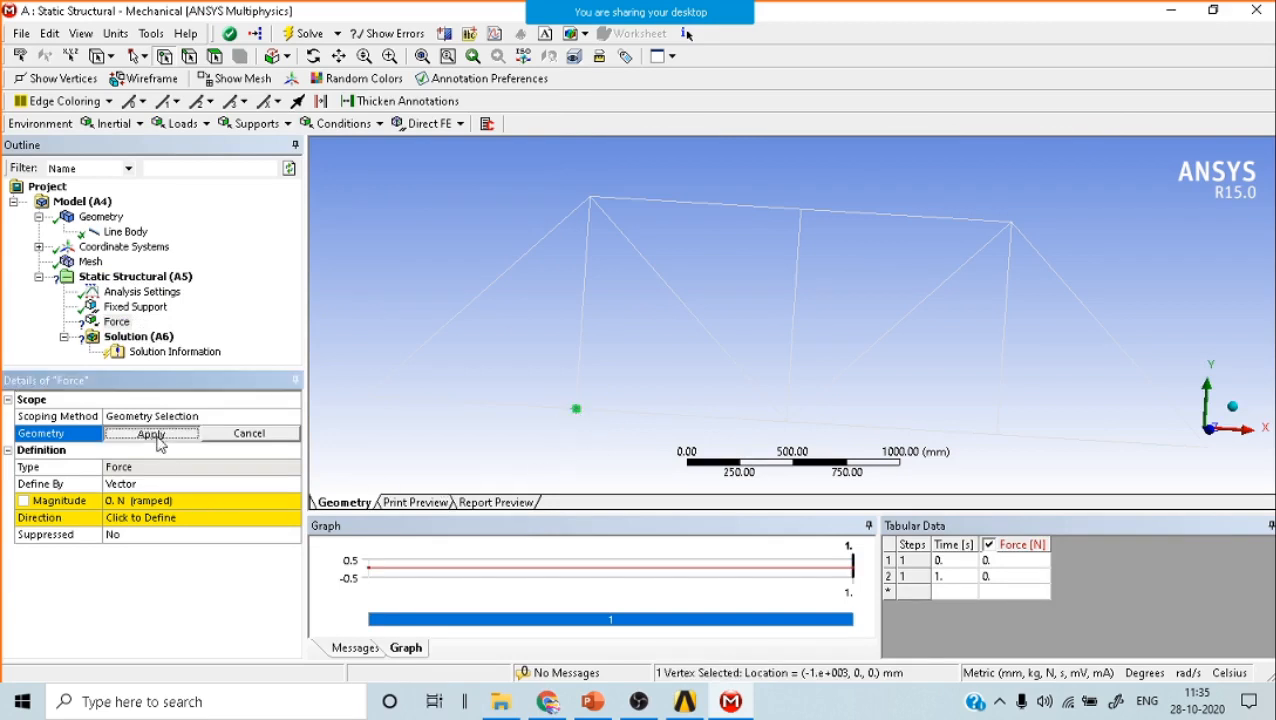
Define the left joint's force by components with a Y component of -30000 N.
left_click(157, 485)
left_click(292, 484)
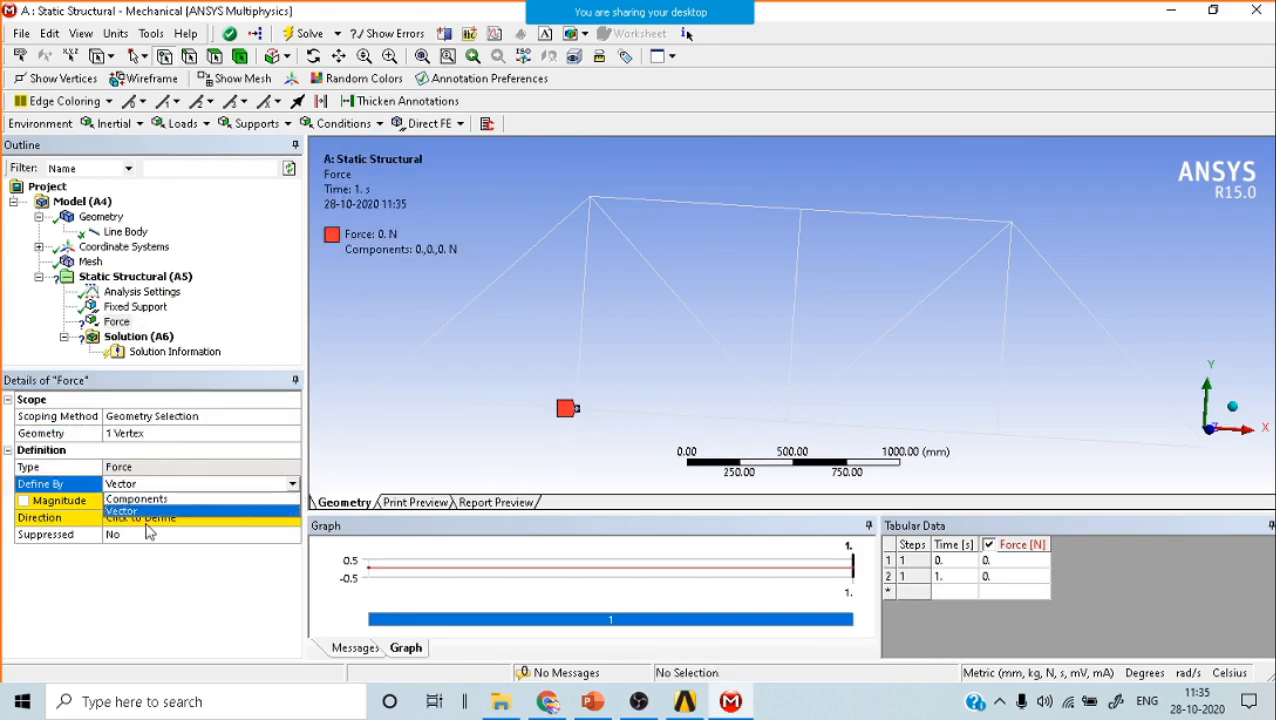
left_click(148, 517)
left_click(149, 535)
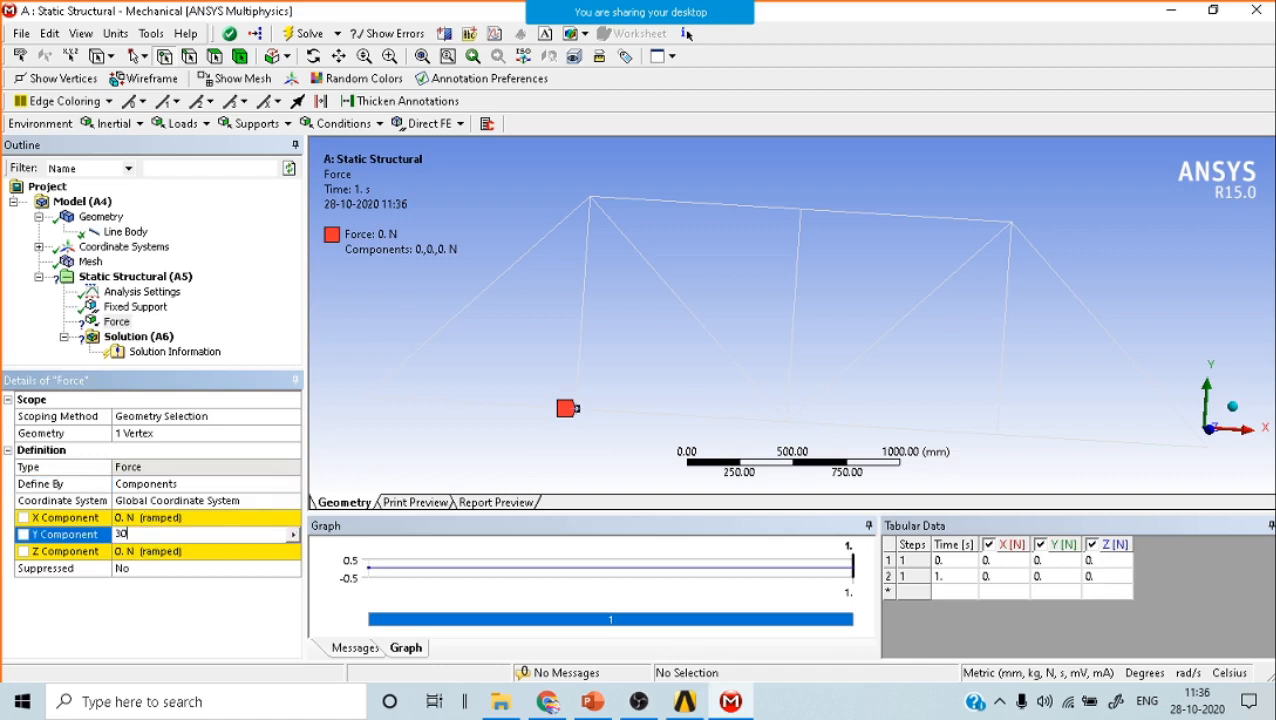
type("30000")
key("Return")
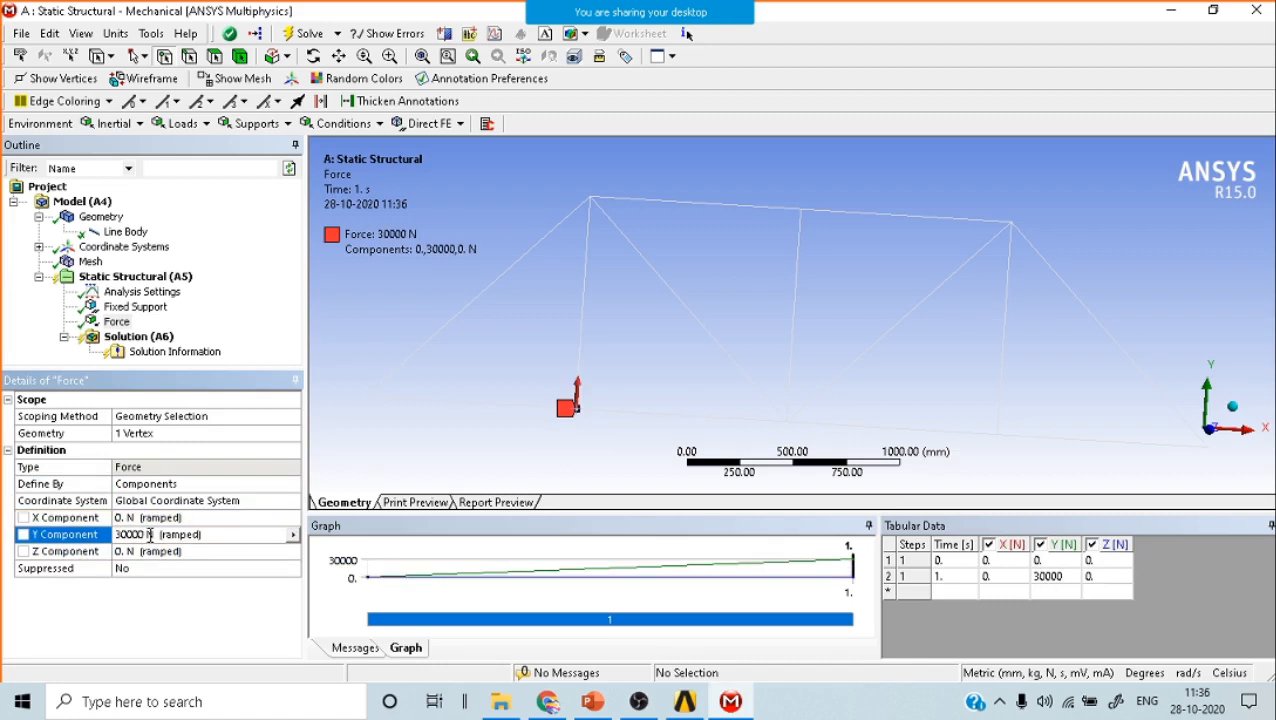
left_click(117, 534)
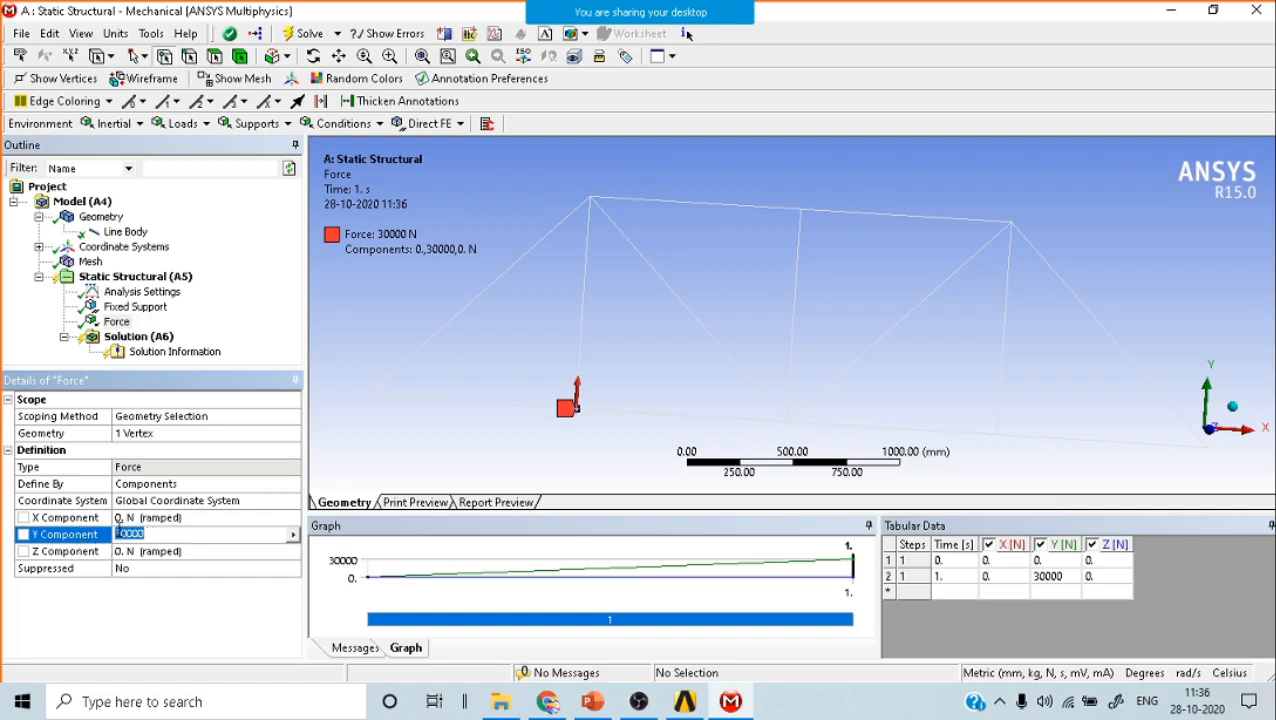
left_click(166, 535)
type("-")
key("Return")
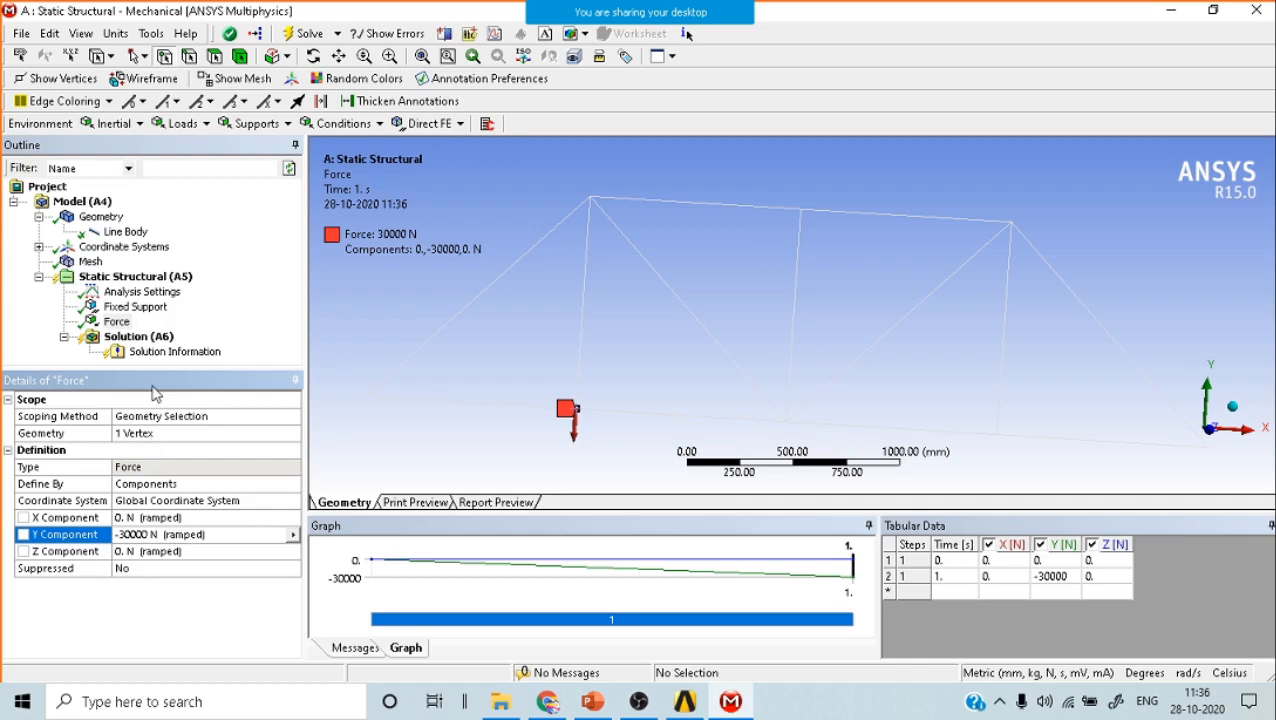
Insert a second force and scope it to the middle joint of the truss's bottom chord.
right_click(148, 285)
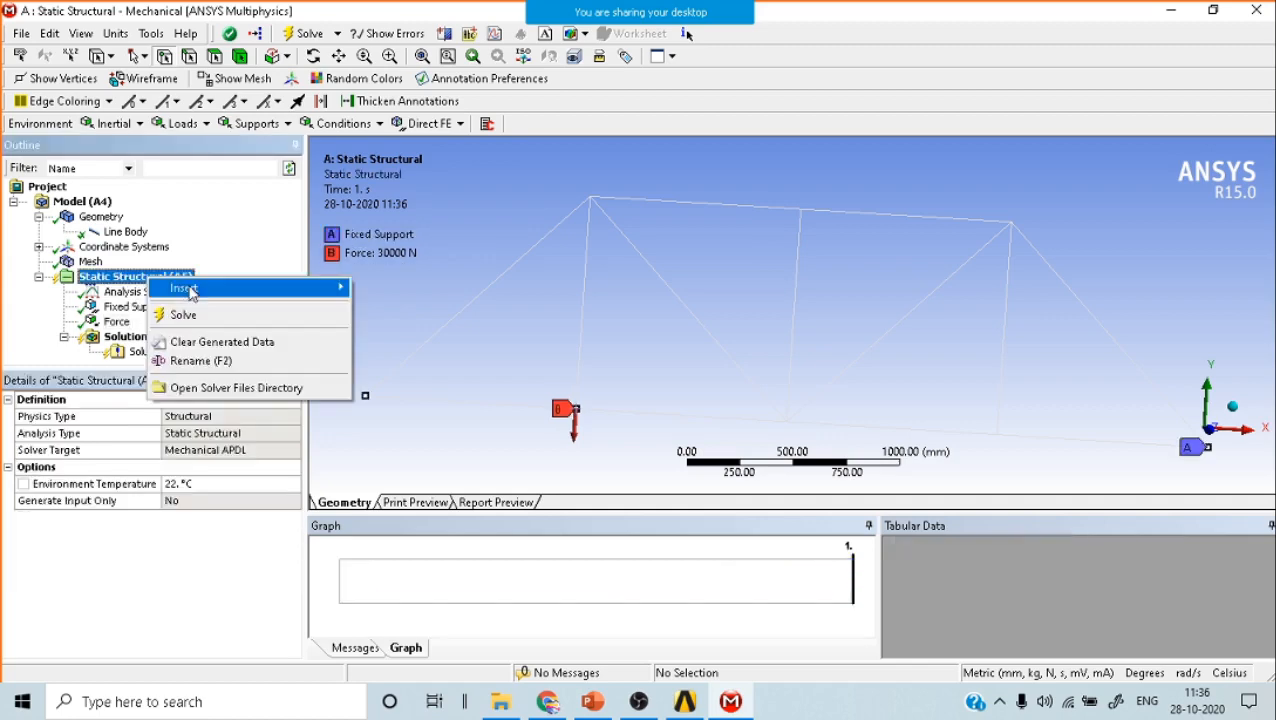
mouse_move(184, 288)
left_click(390, 165)
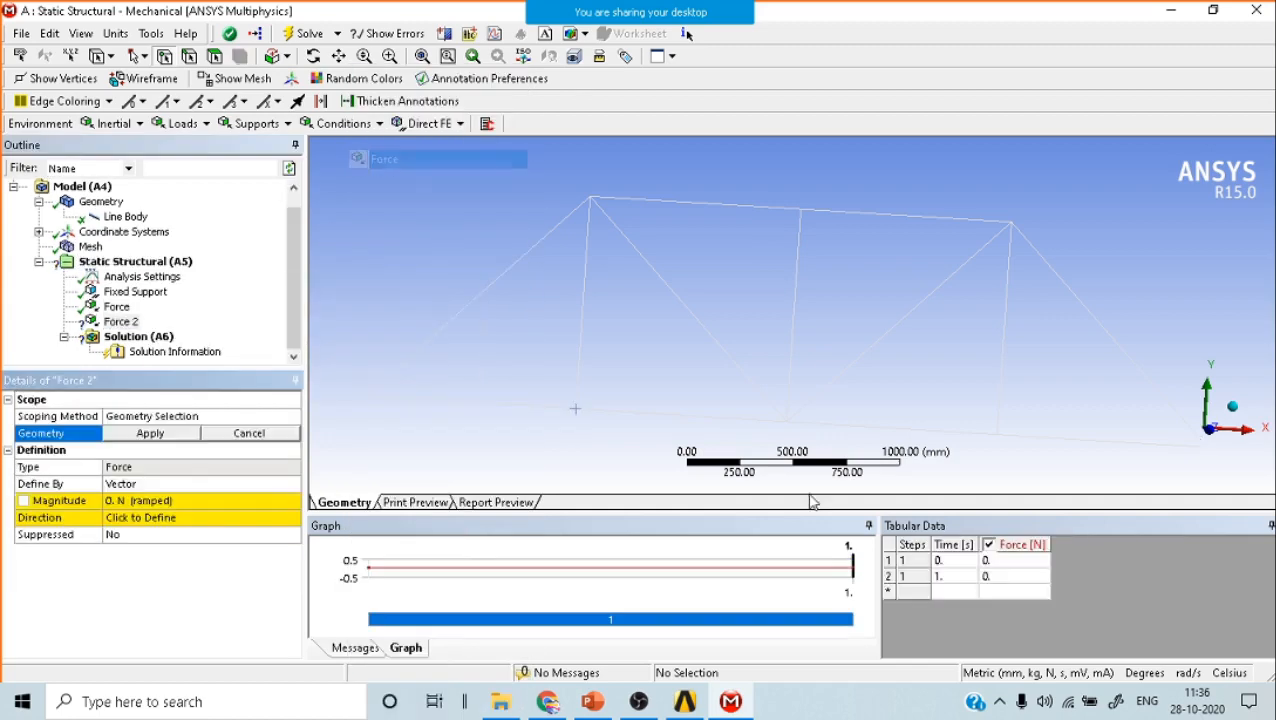
left_click(786, 422)
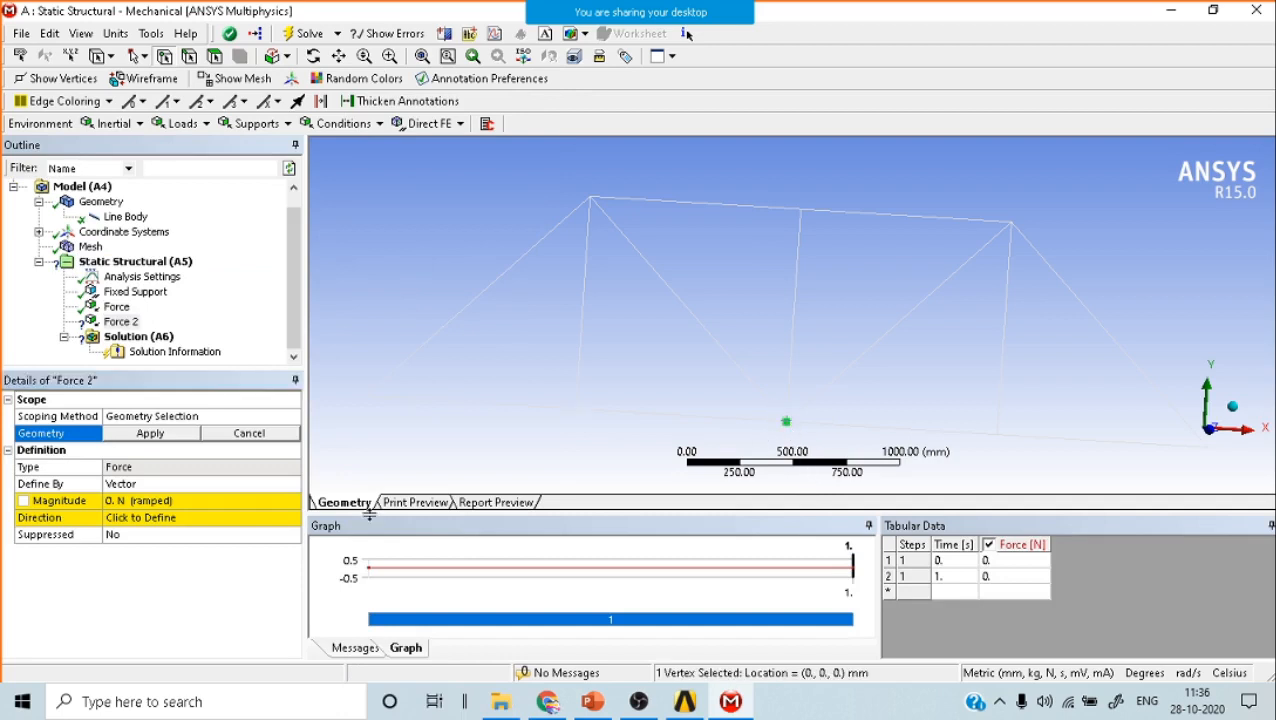
left_click(133, 432)
Define the middle joint's force by components with a Y component of -30000 N.
left_click(158, 486)
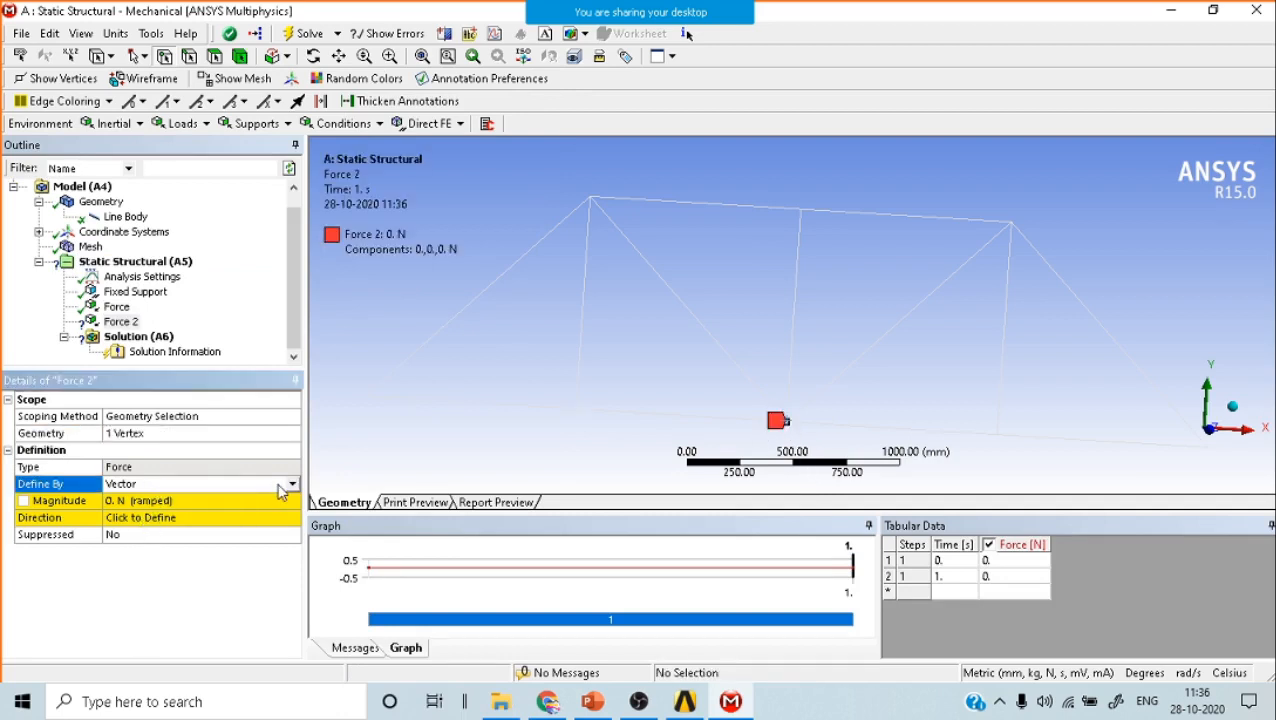
left_click(292, 486)
left_click(199, 514)
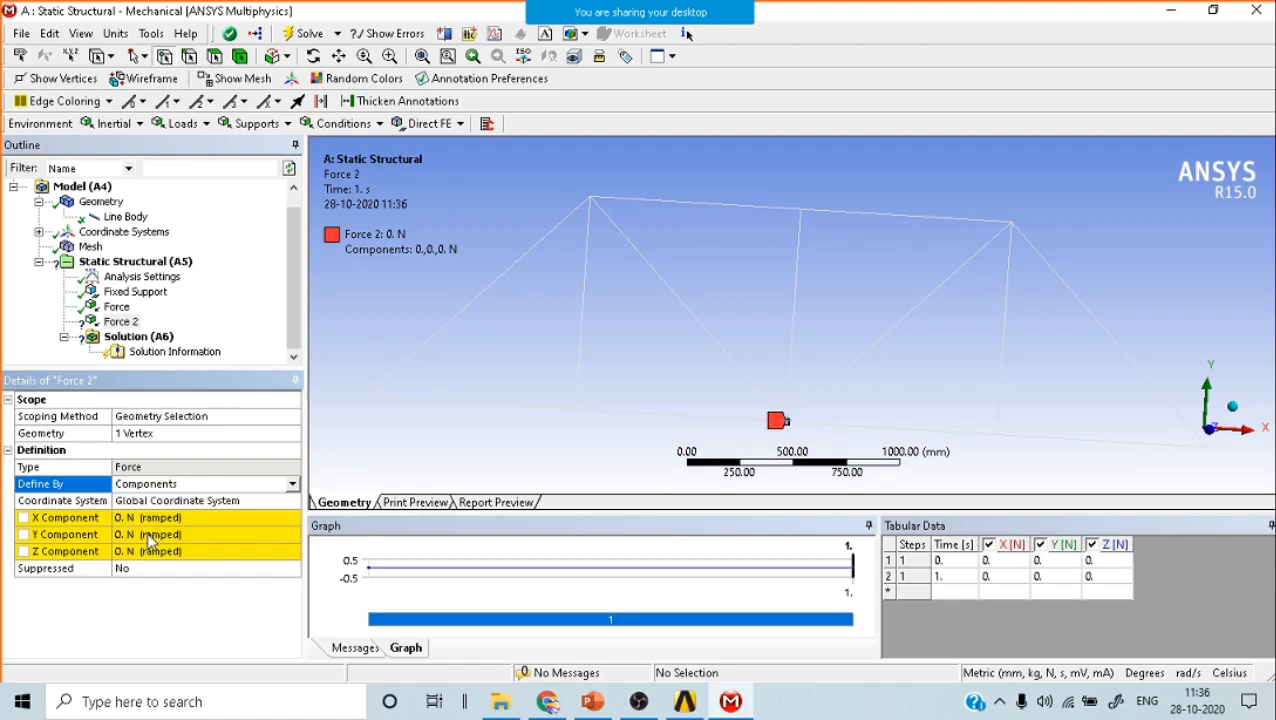
left_click(158, 535)
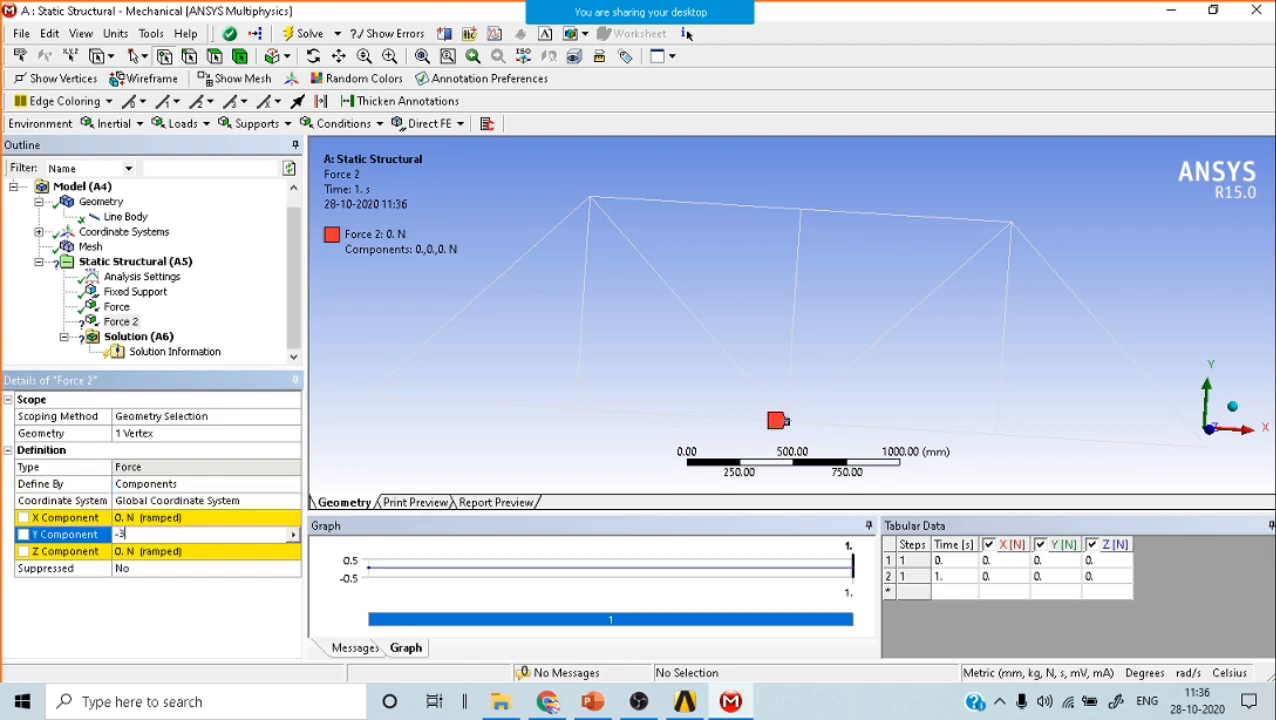
key("Return")
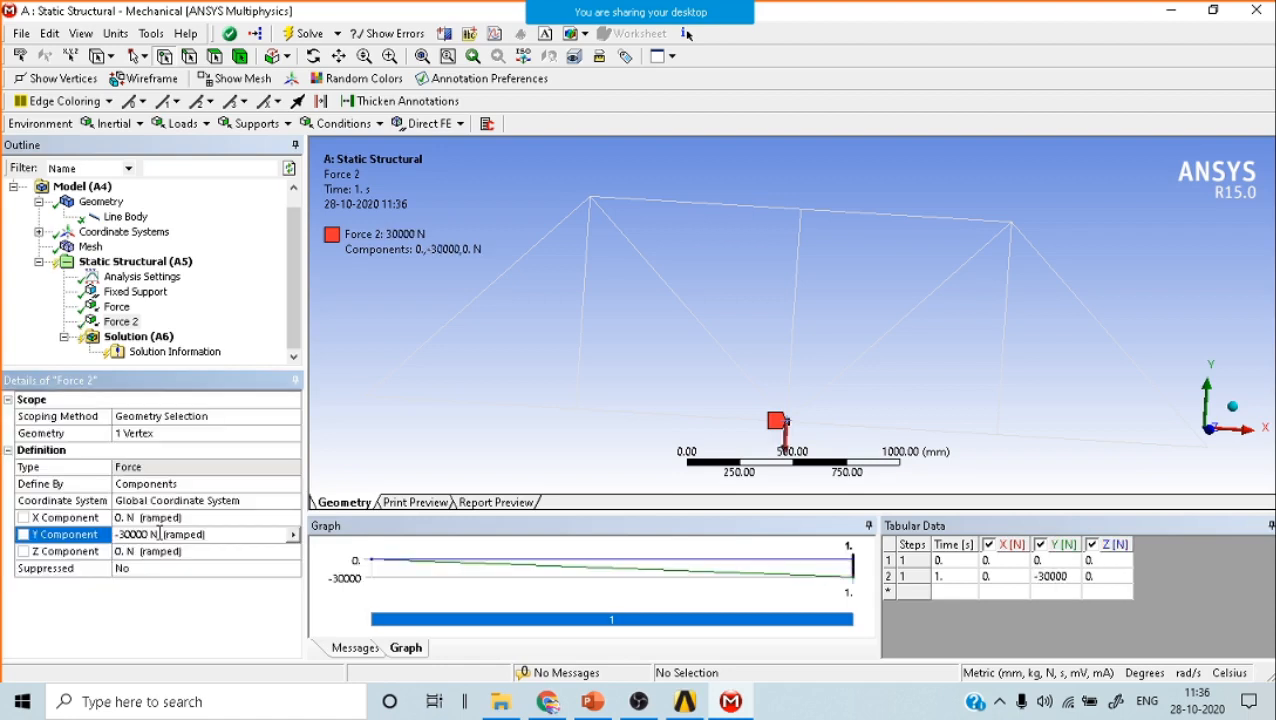
Insert a third force and scope it to the right loaded joint of the bottom chord.
right_click(170, 263)
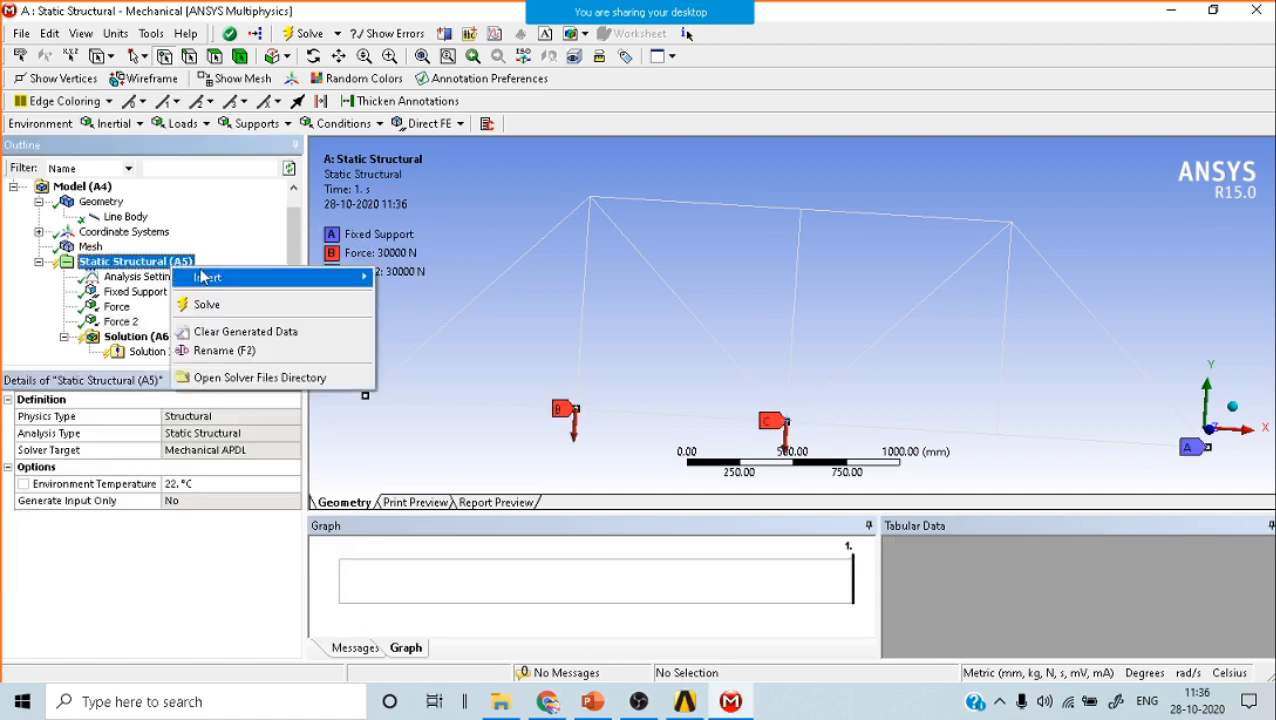
mouse_move(300, 282)
left_click(445, 160)
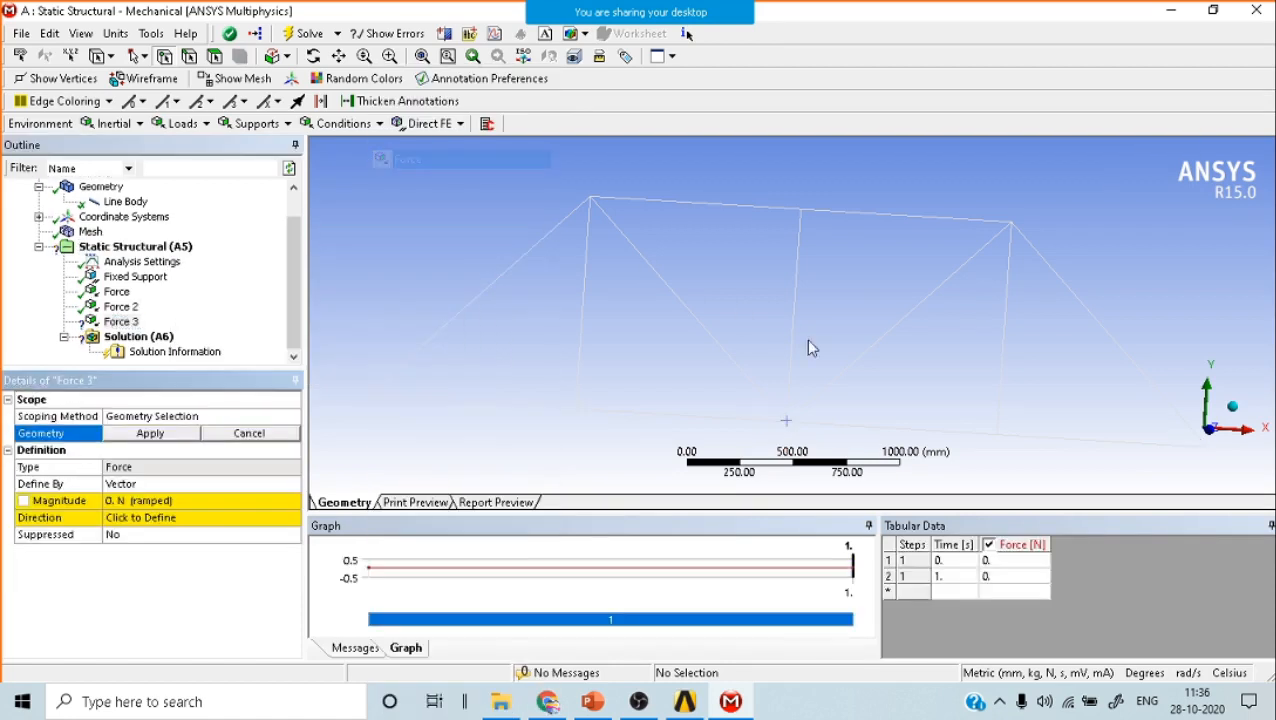
left_click(1002, 446)
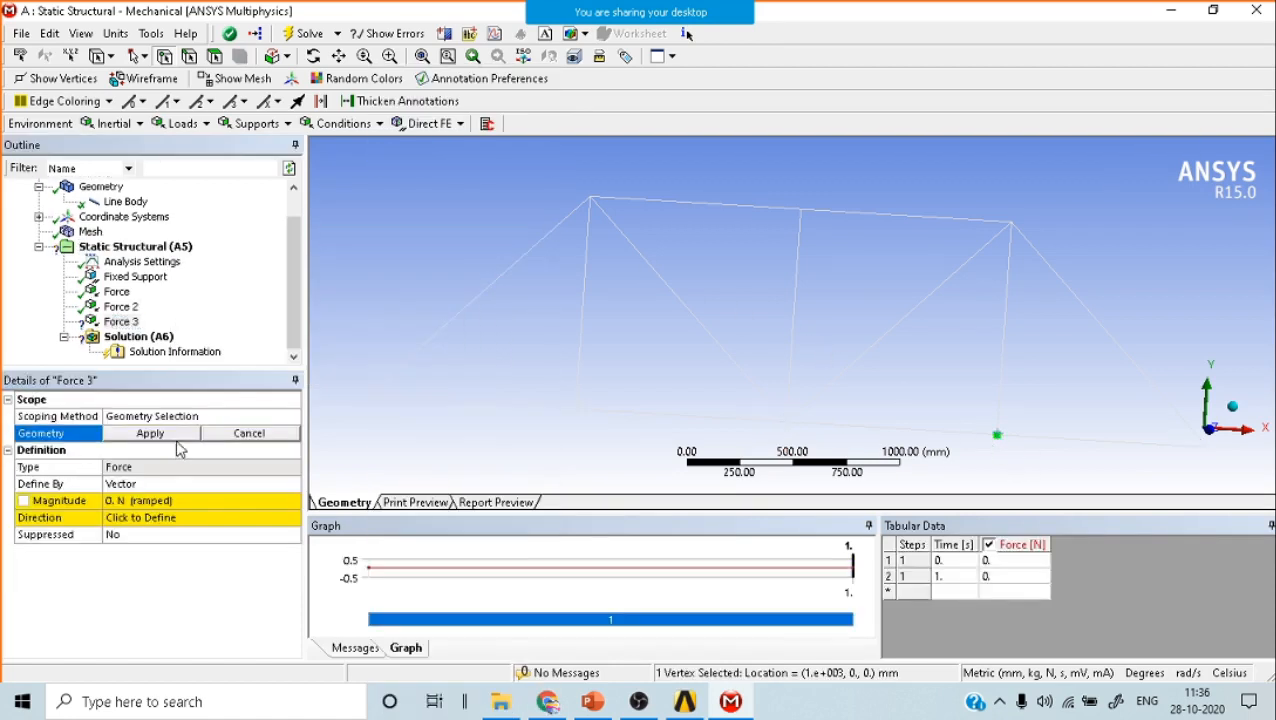
left_click(176, 436)
Define the right joint's force by components with a Y component of -30000 N, and display all loads and supports together.
left_click(155, 487)
left_click(292, 484)
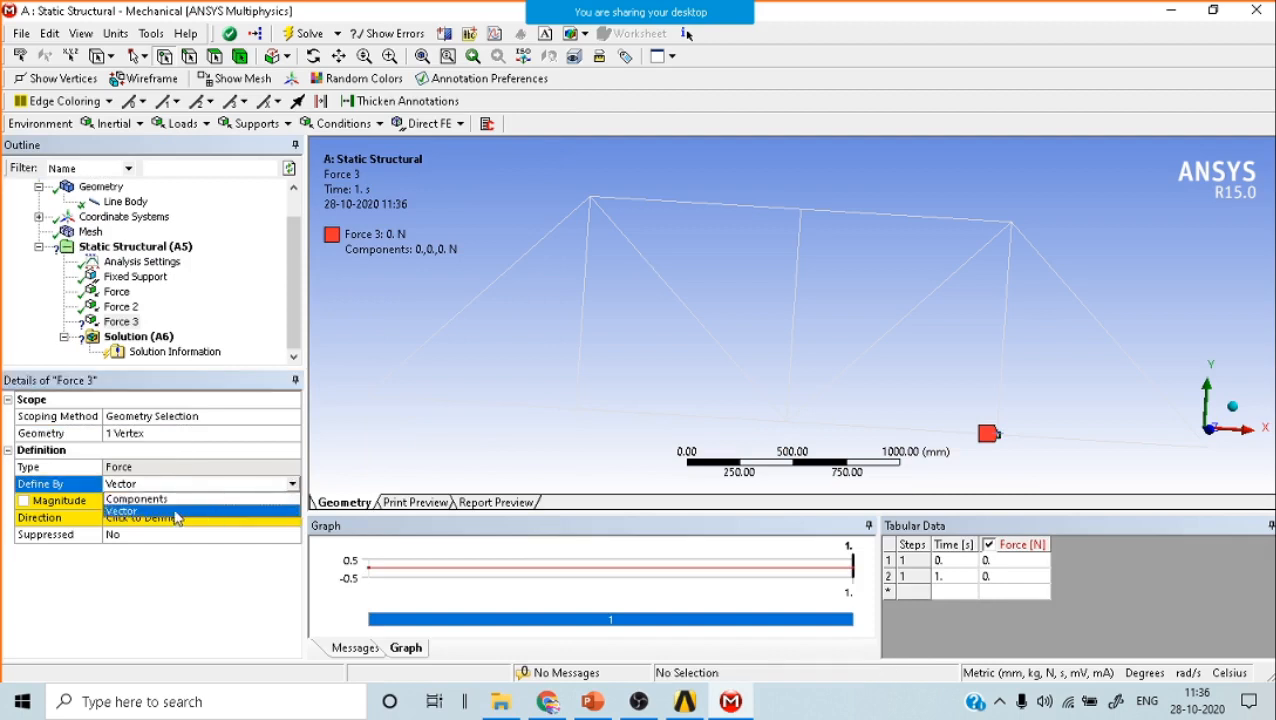
left_click(165, 500)
left_click(170, 534)
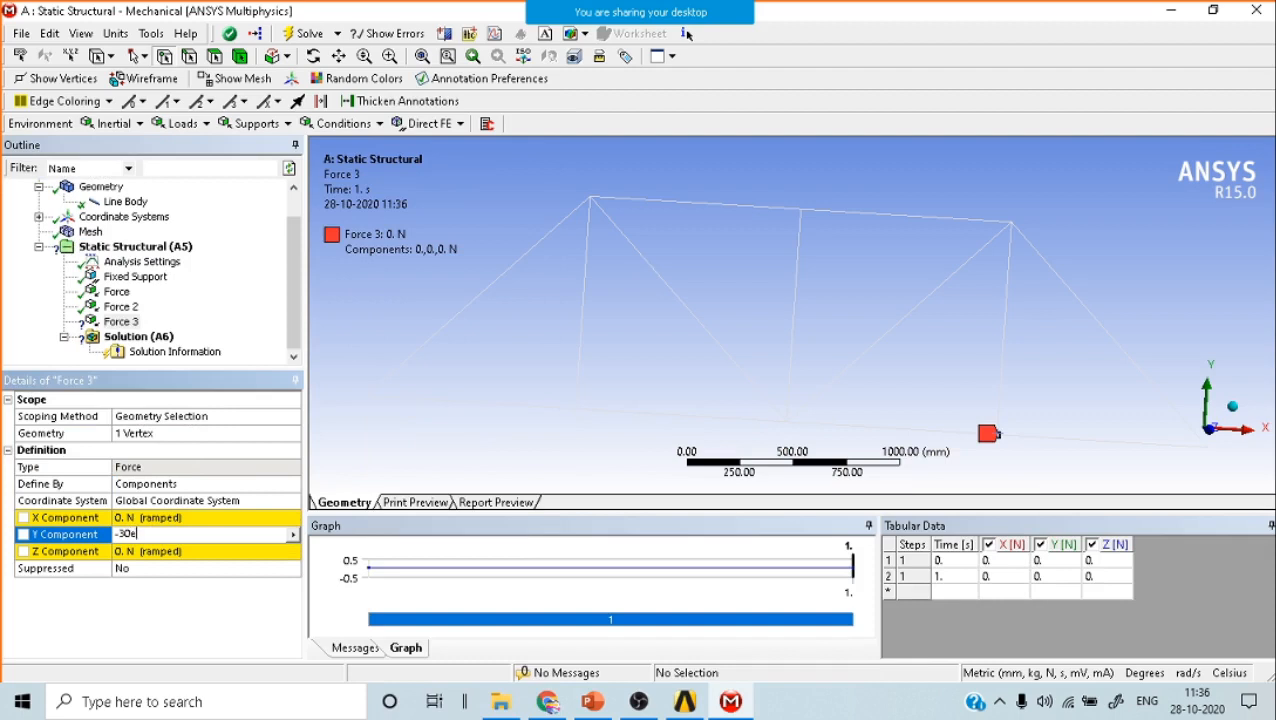
key("Return")
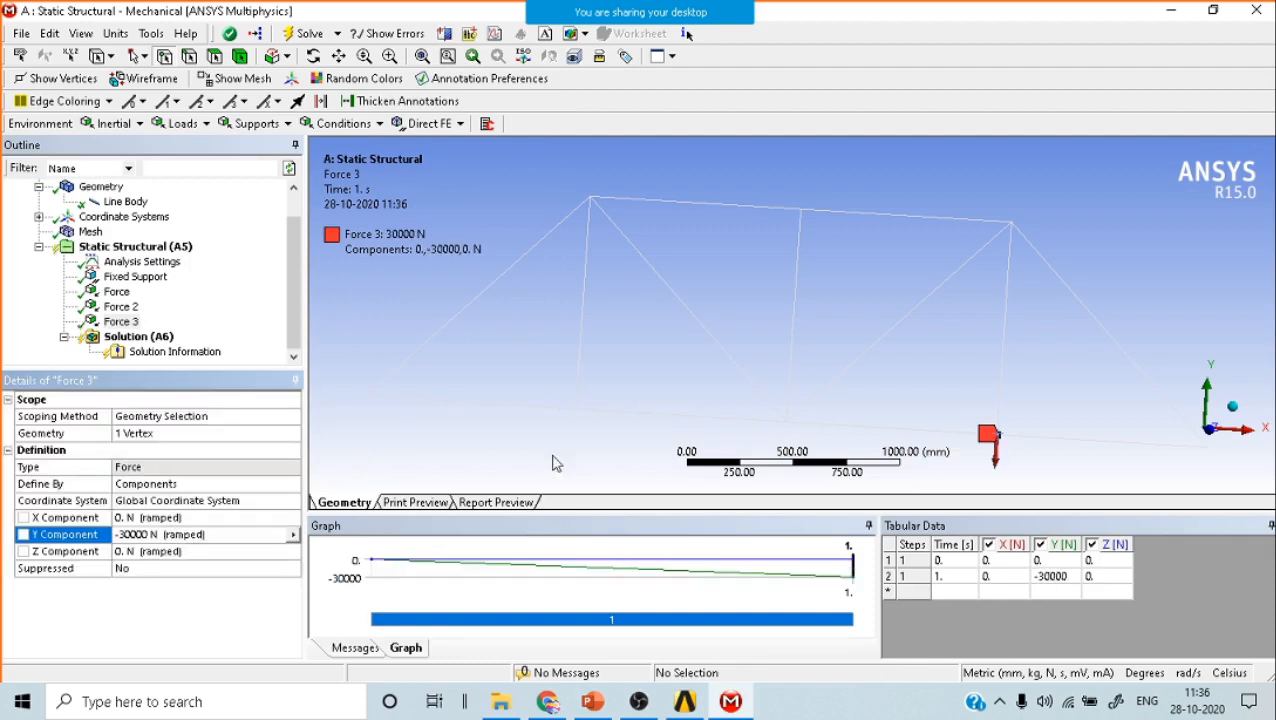
left_click(135, 247)
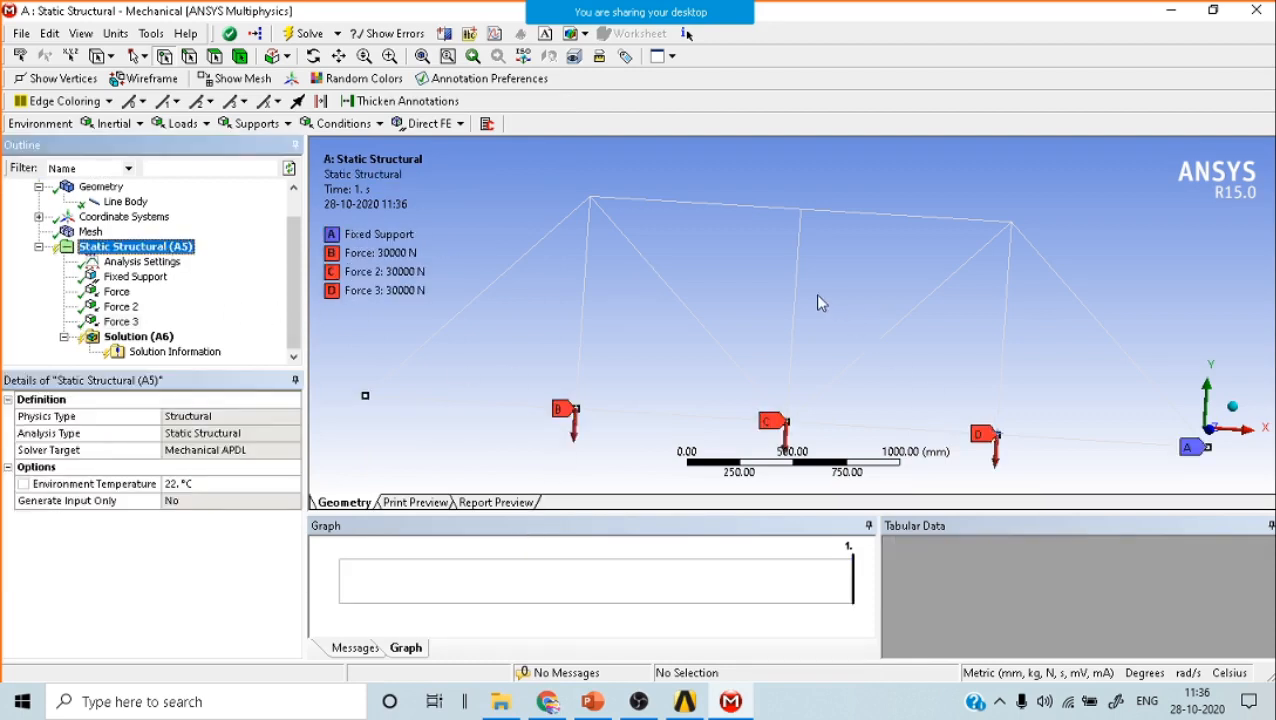
Orient the truss to the front XY view and review the Solution Information settings.
left_click(1210, 430)
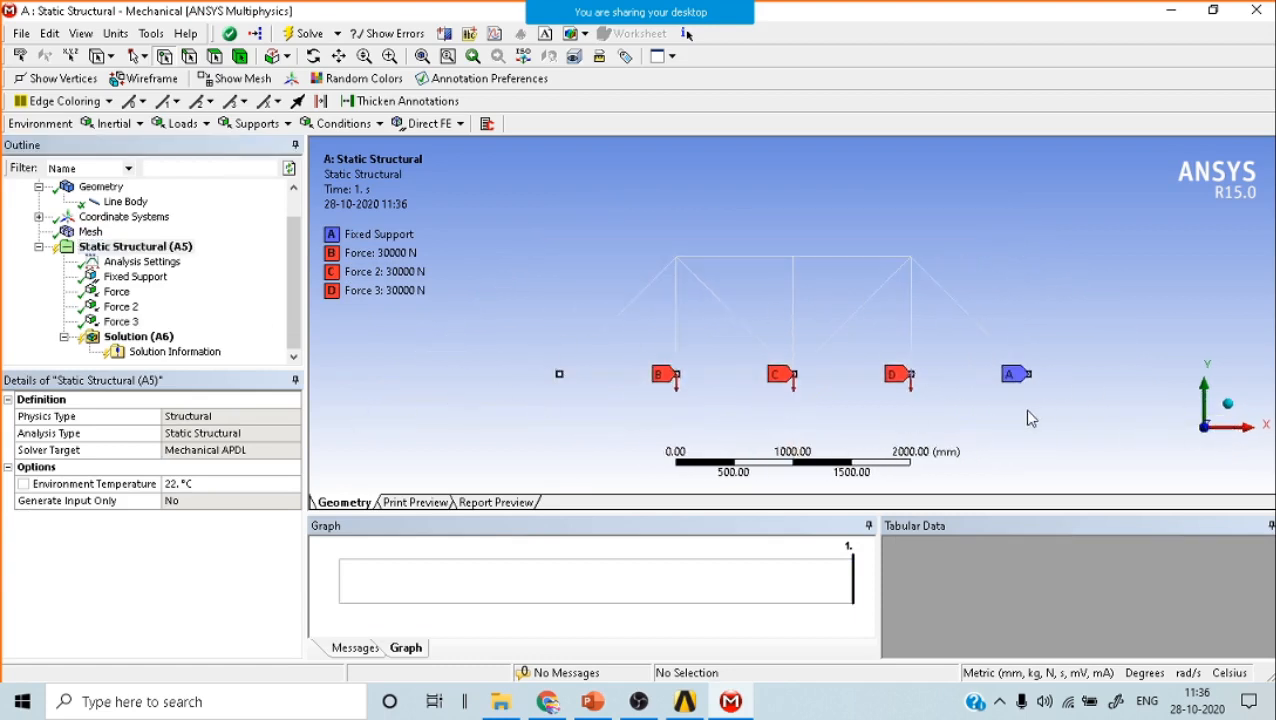
right_click(132, 340)
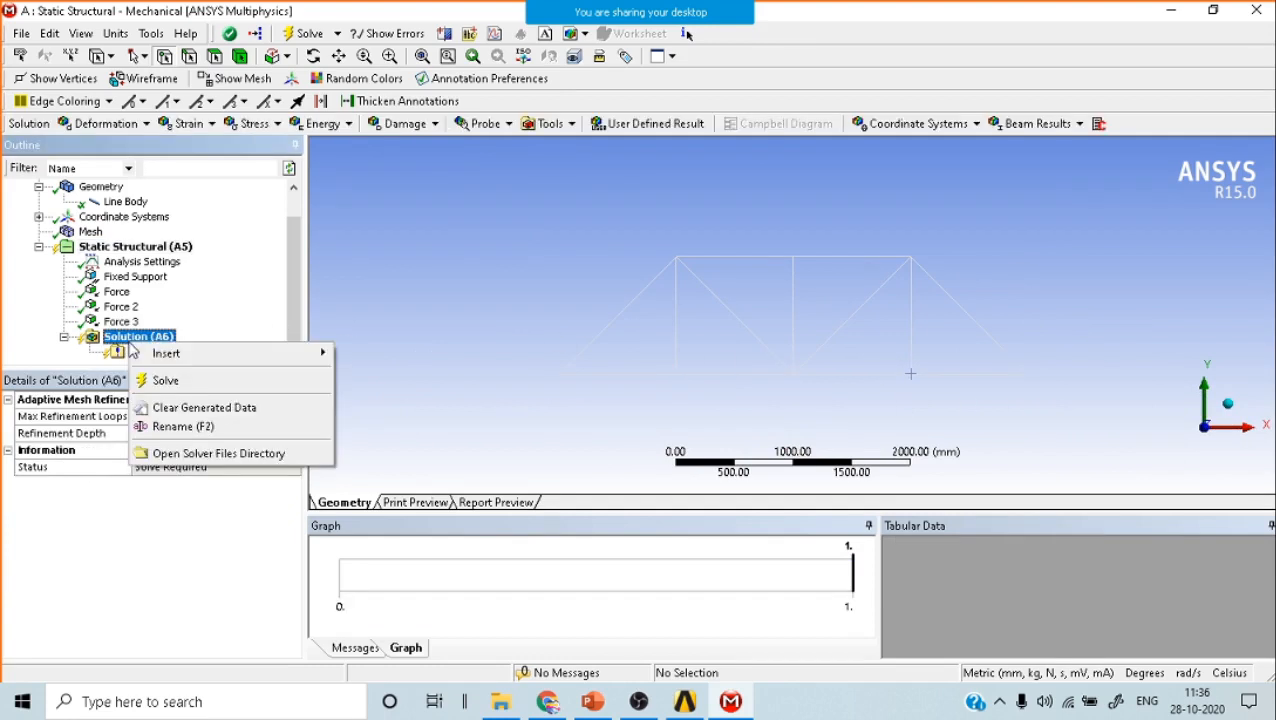
mouse_move(183, 357)
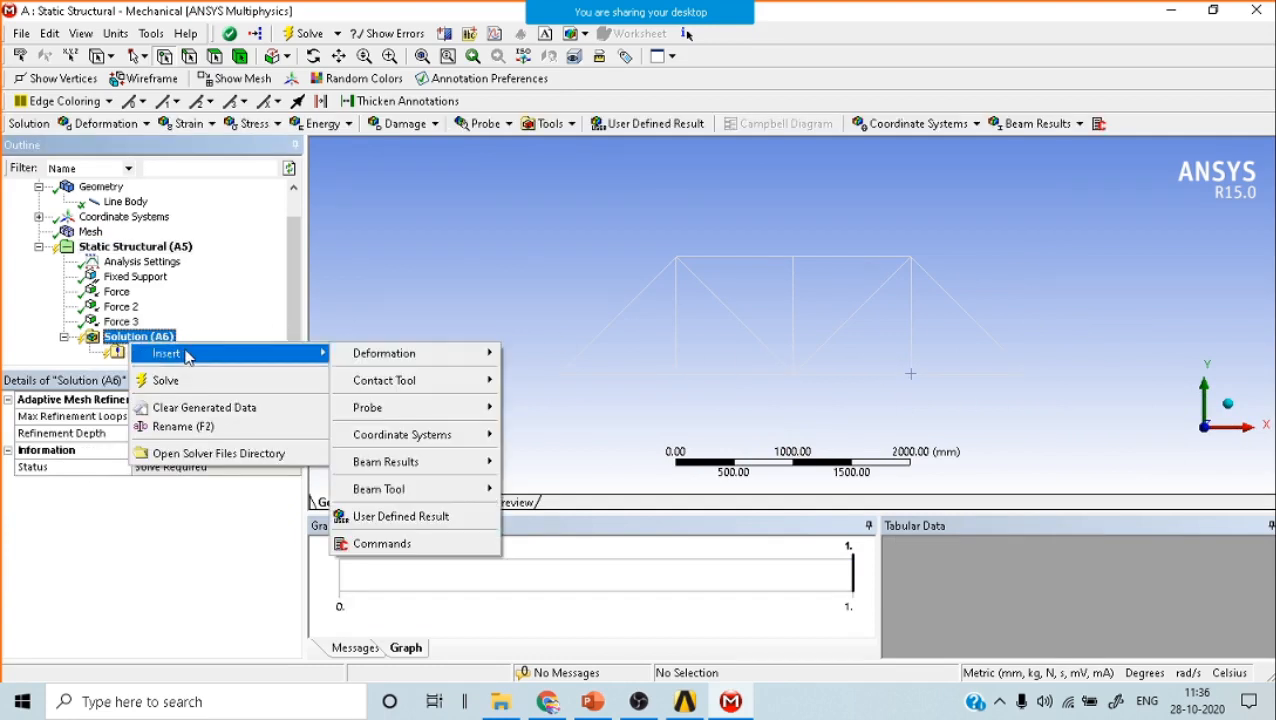
left_click(139, 346)
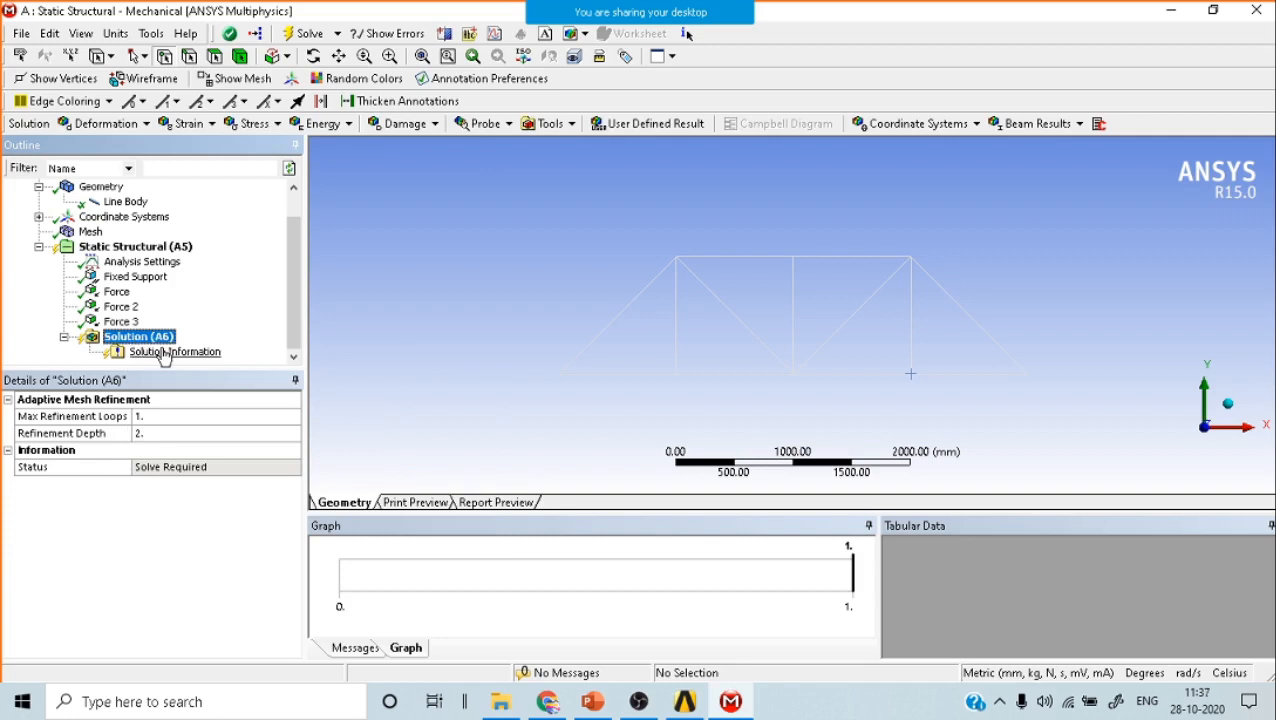
left_click(165, 352)
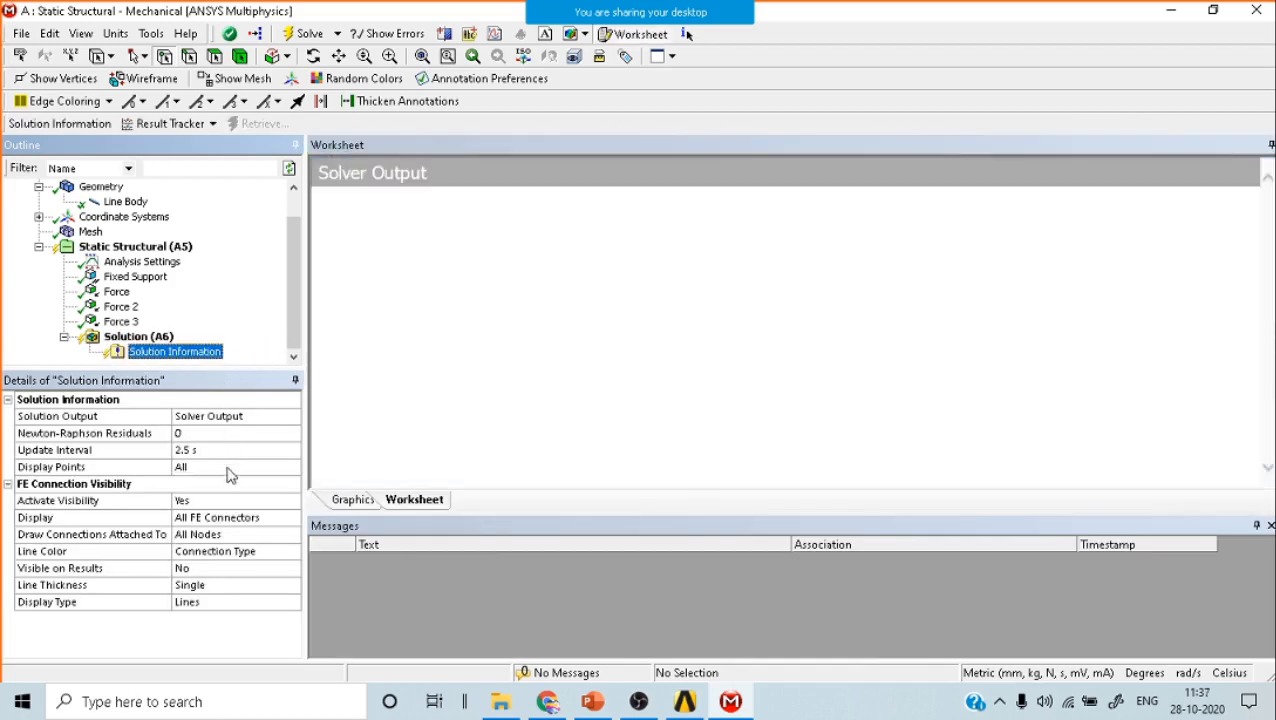
left_click(248, 418)
left_click(205, 437)
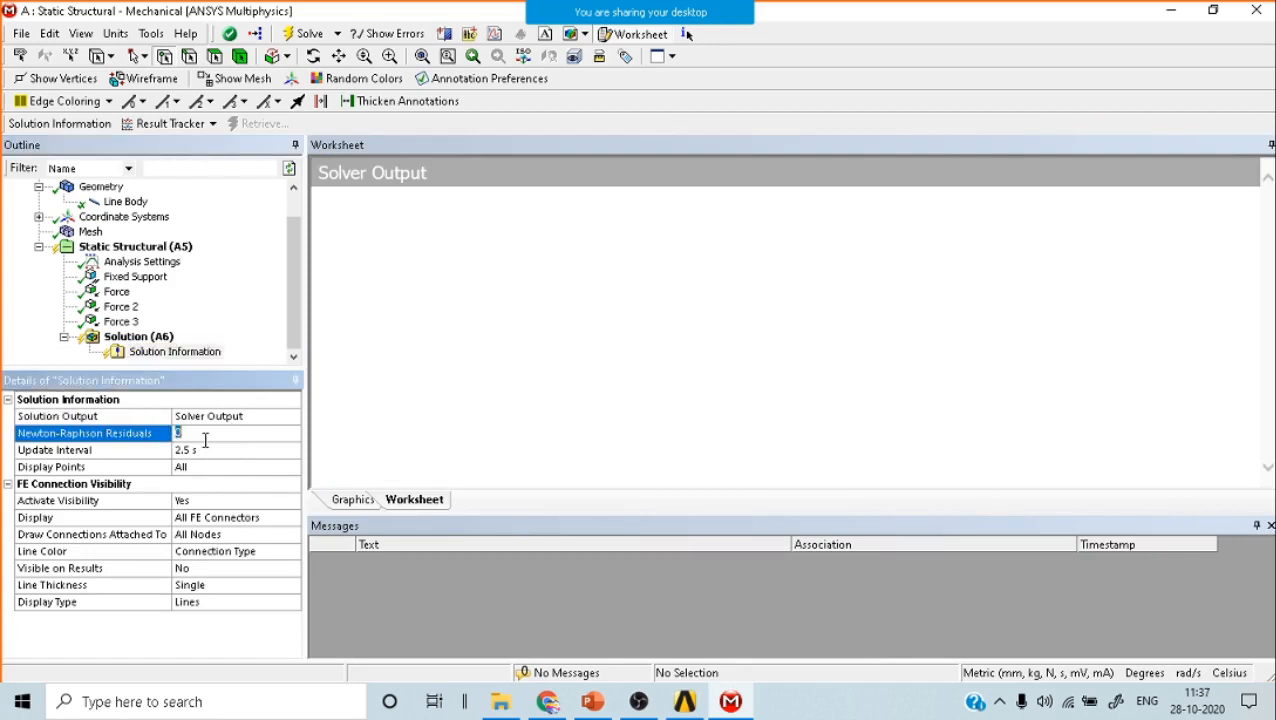
left_click(199, 452)
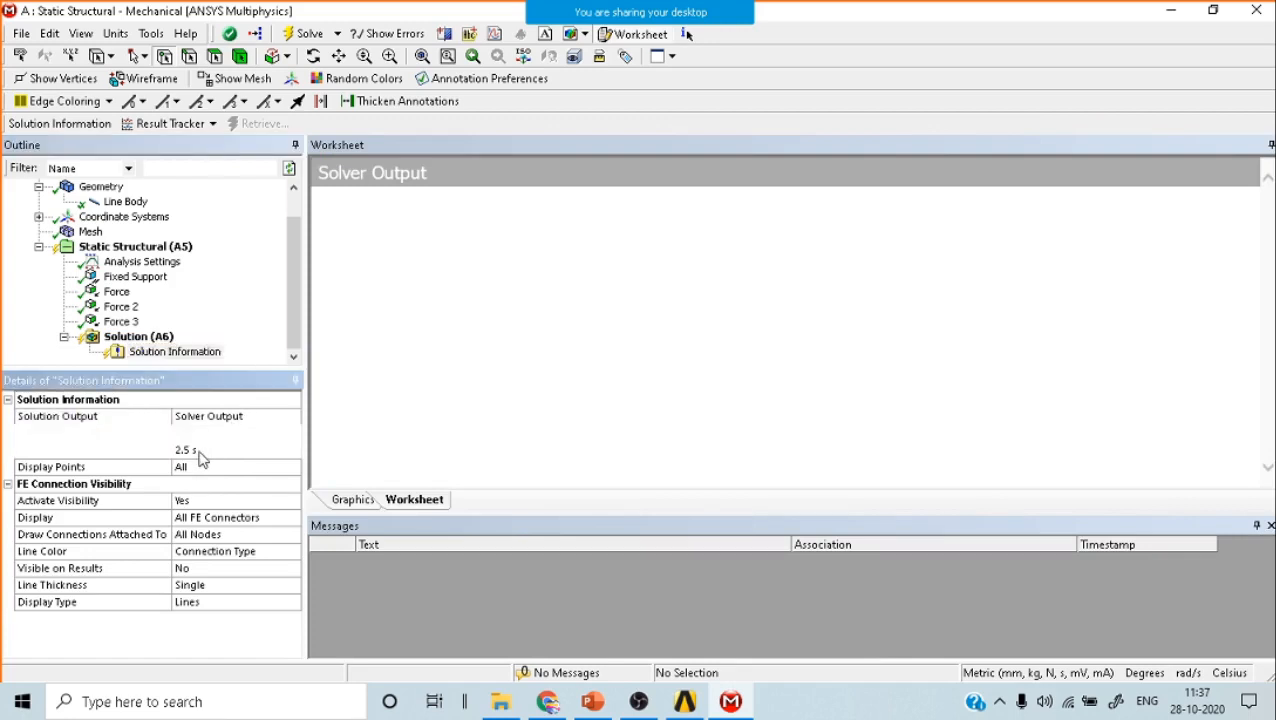
left_click(199, 468)
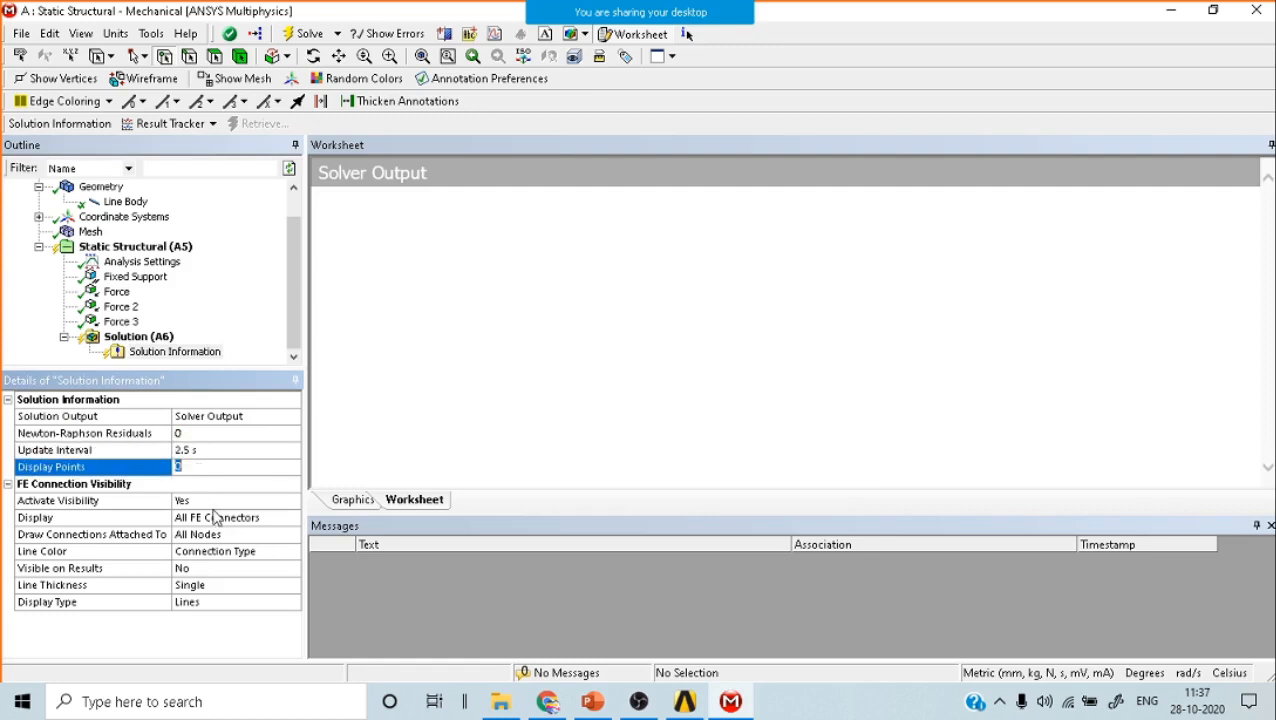
left_click(141, 338)
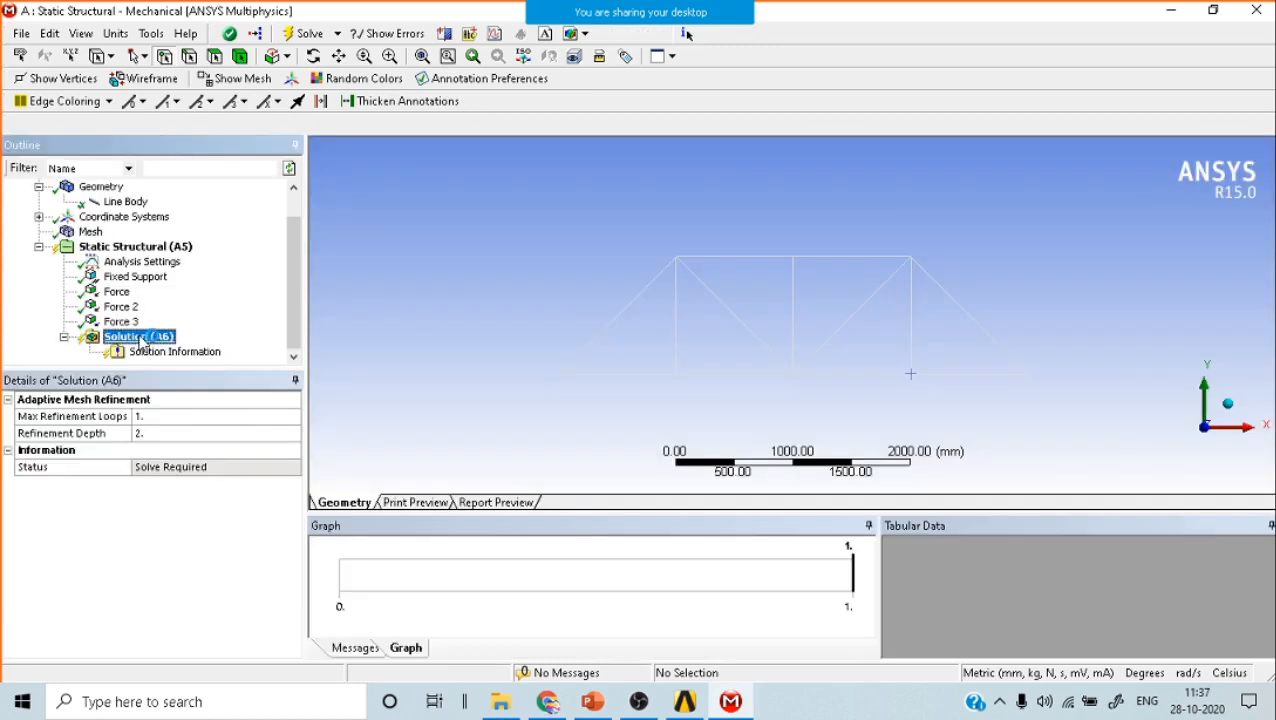
Review the step and solver controls in the analysis settings, including the available solver types.
left_click(142, 263)
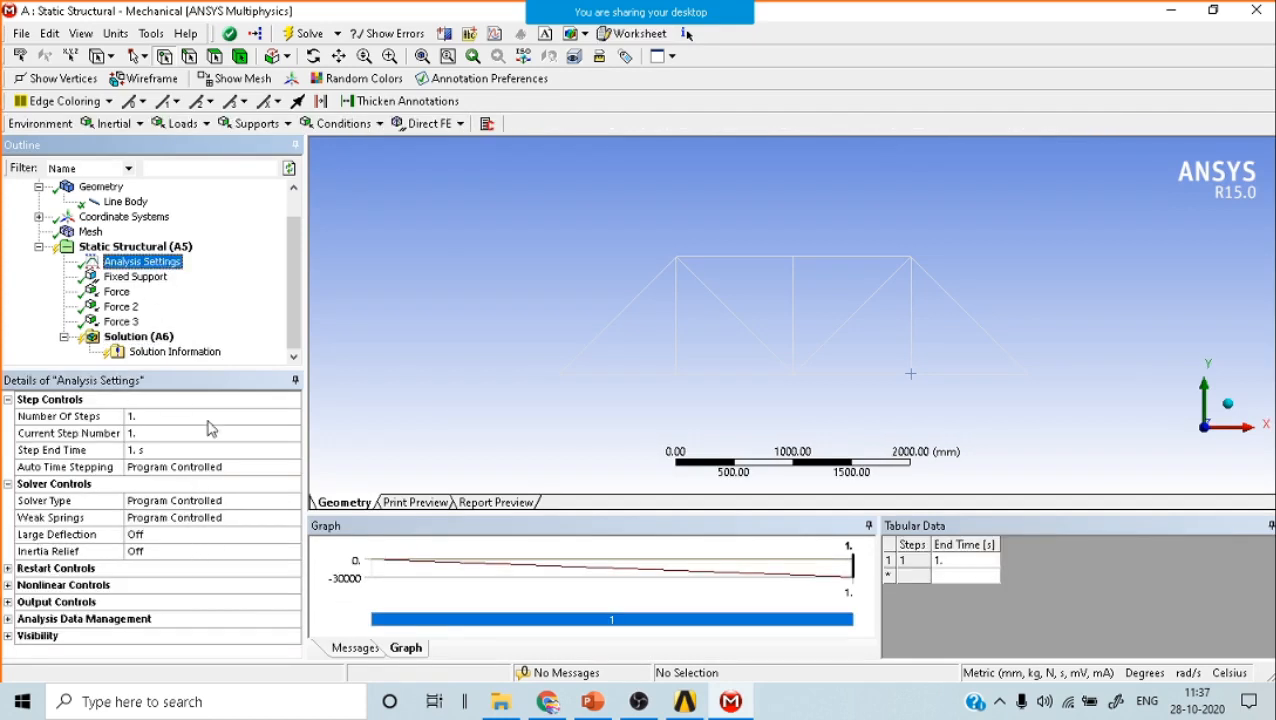
left_click(214, 500)
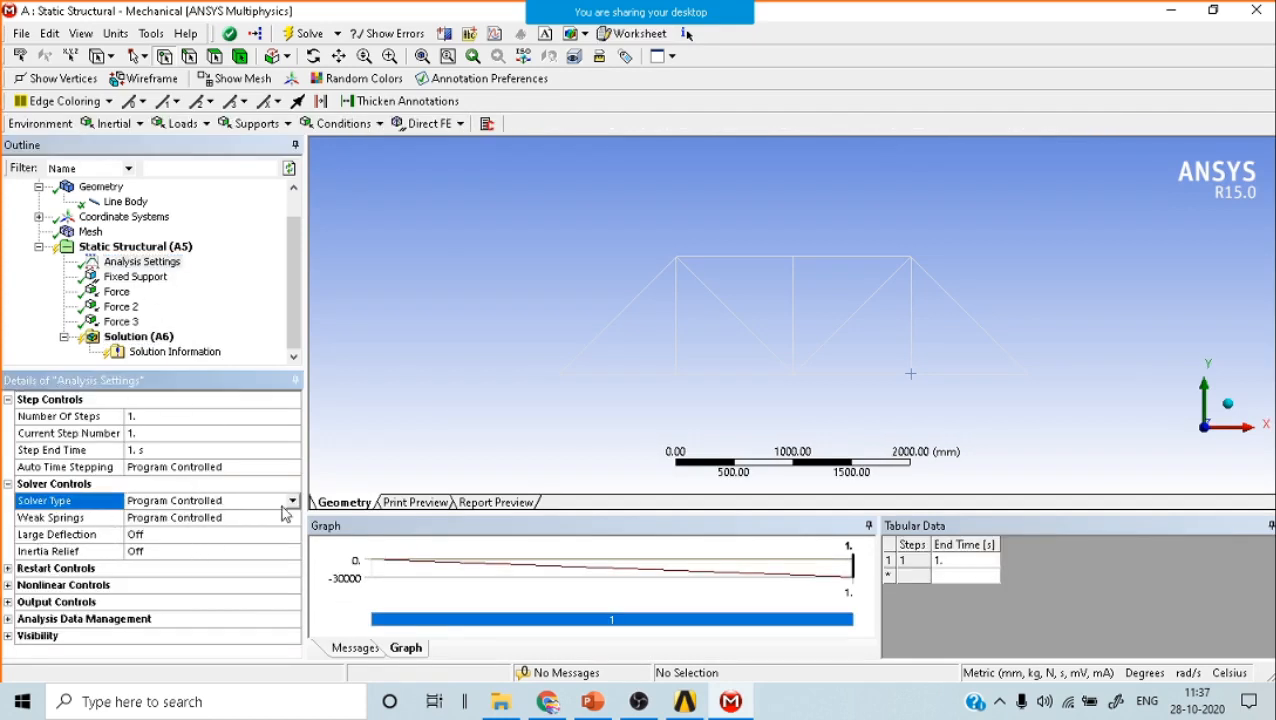
left_click(293, 501)
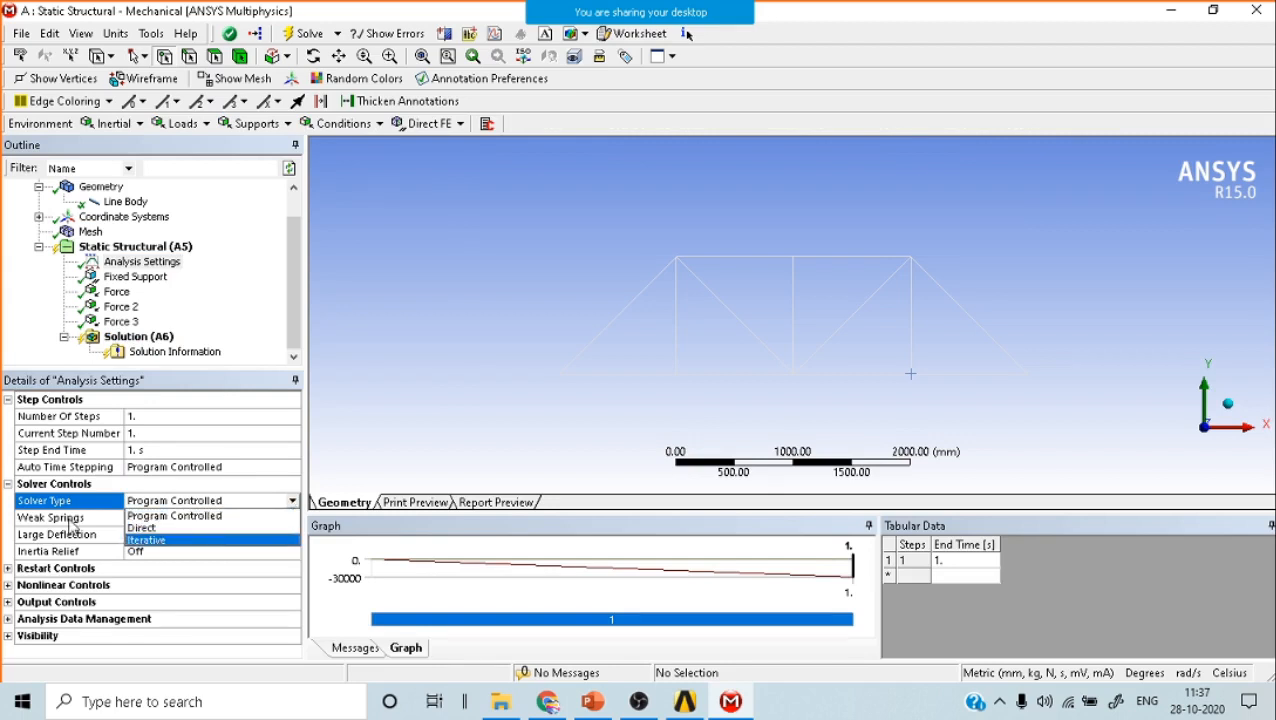
left_click(158, 262)
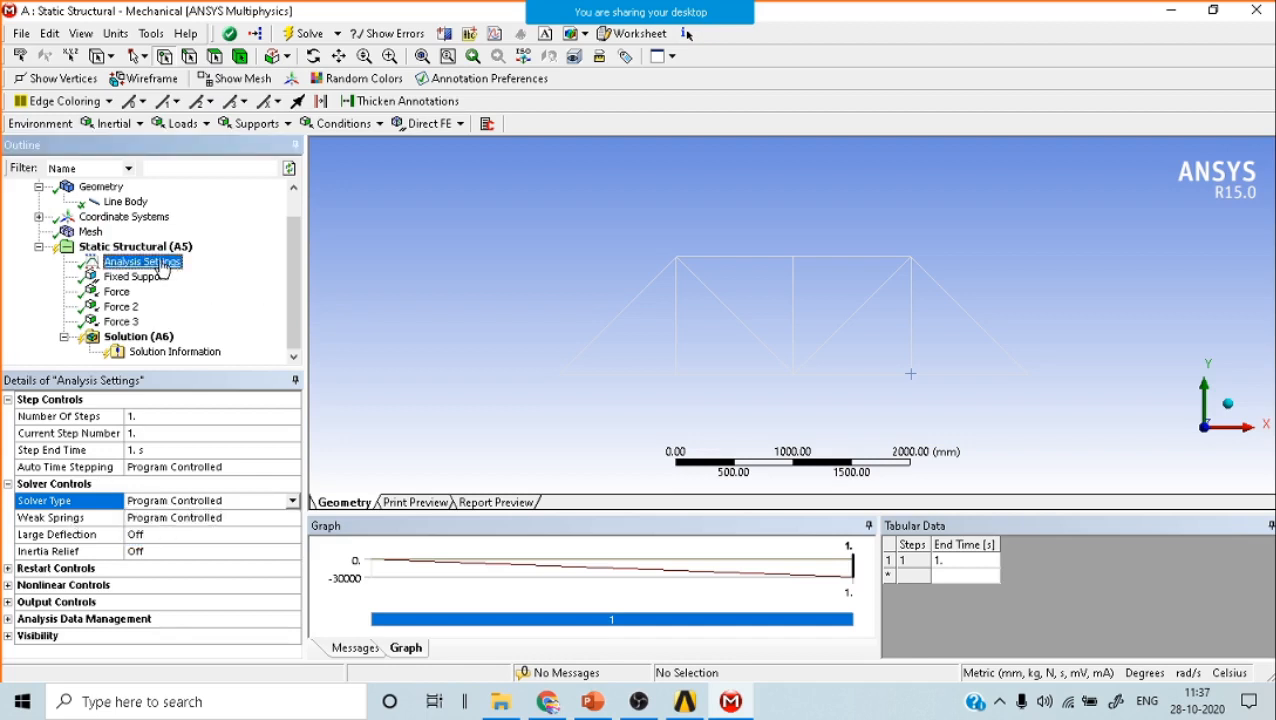
Insert a Total Deformation result under the solution.
left_click(157, 343)
right_click(157, 340)
mouse_move(232, 350)
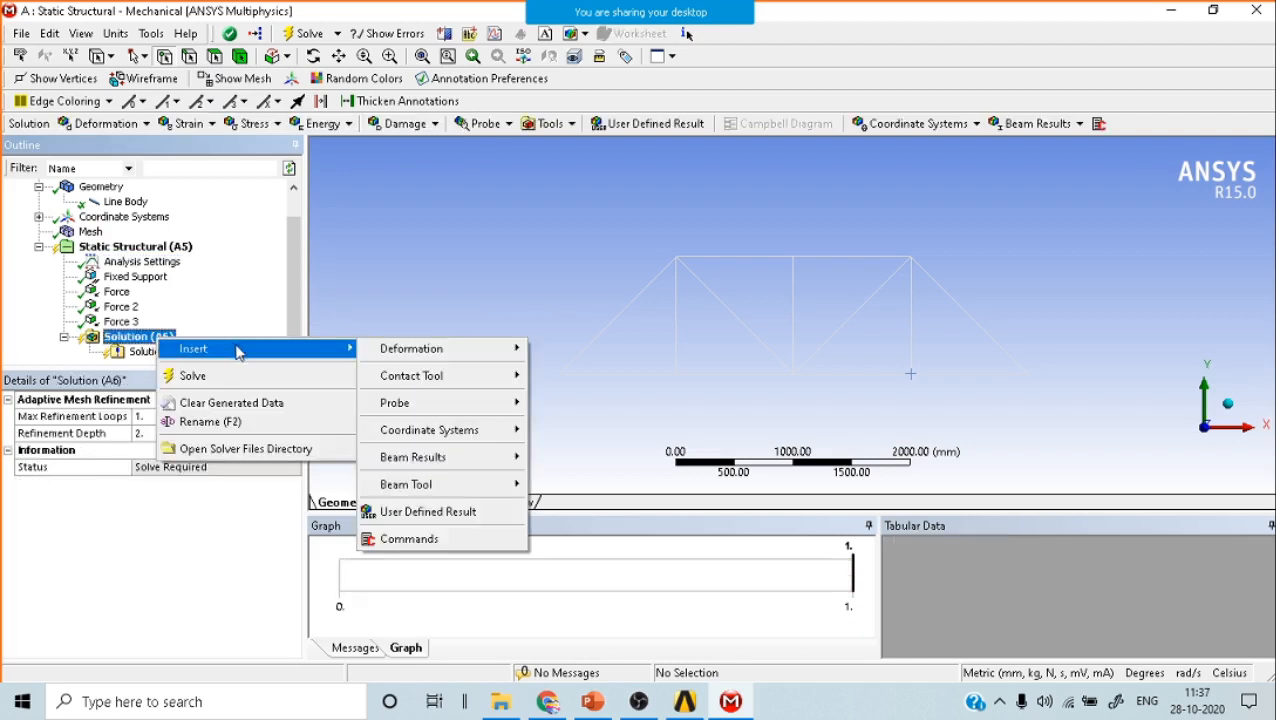
mouse_move(420, 349)
left_click(583, 352)
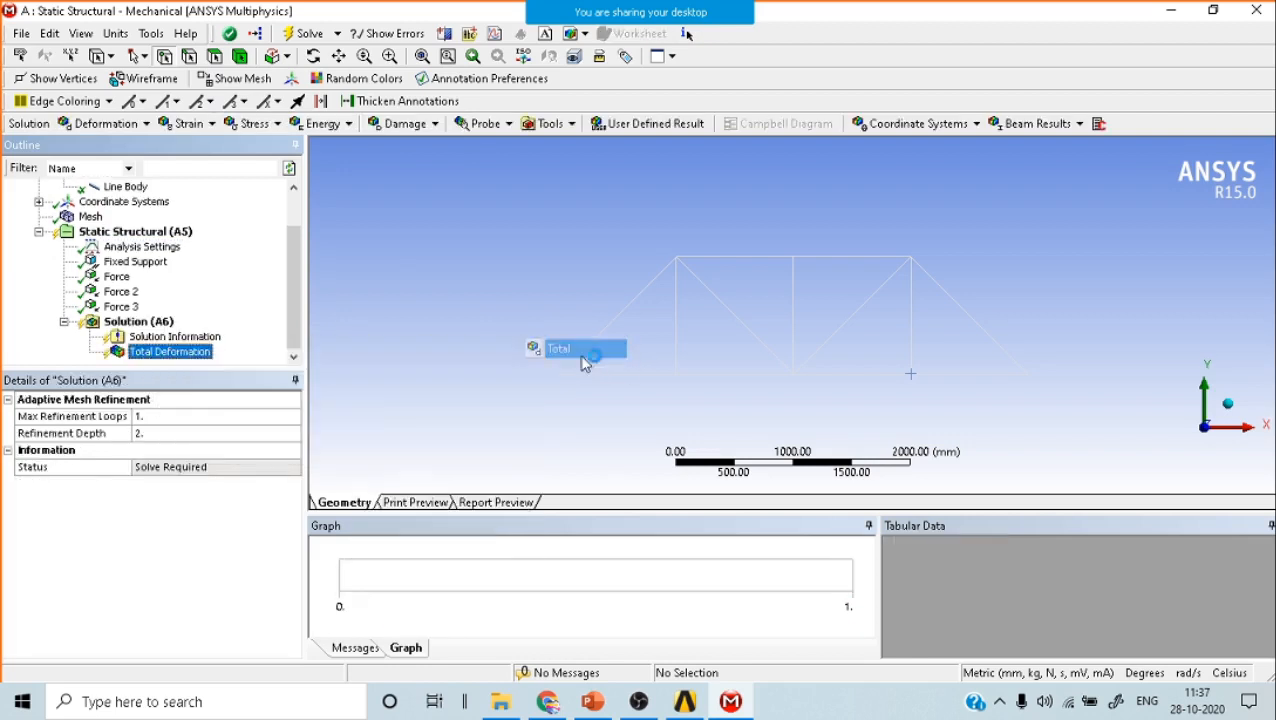
Insert a Beam Tool under the solution to evaluate stresses in the truss members.
left_click(138, 322)
right_click(141, 326)
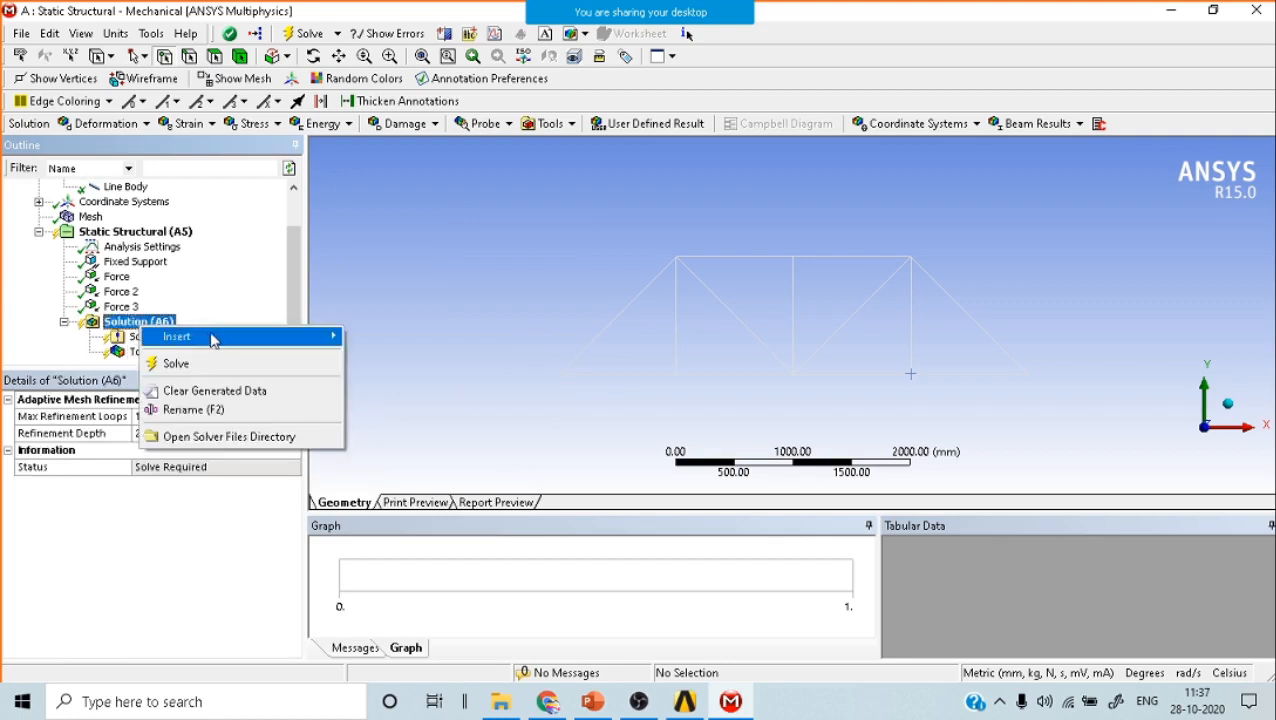
mouse_move(212, 340)
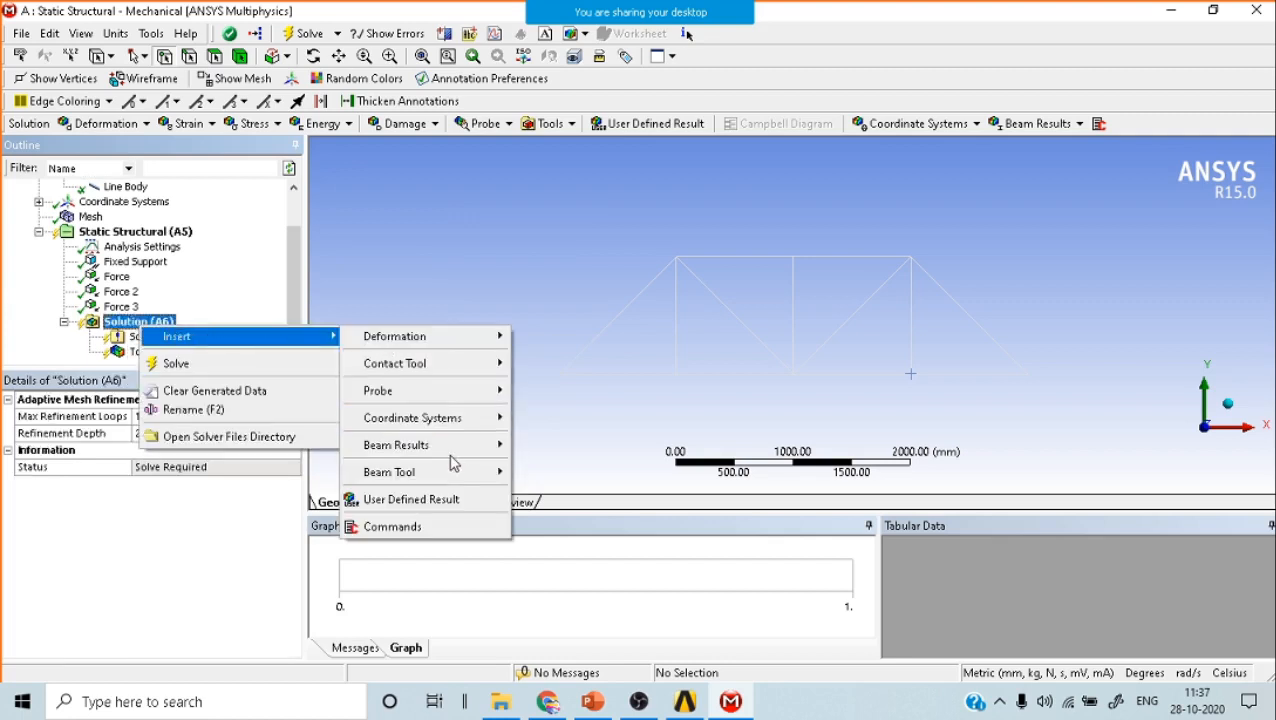
mouse_move(427, 452)
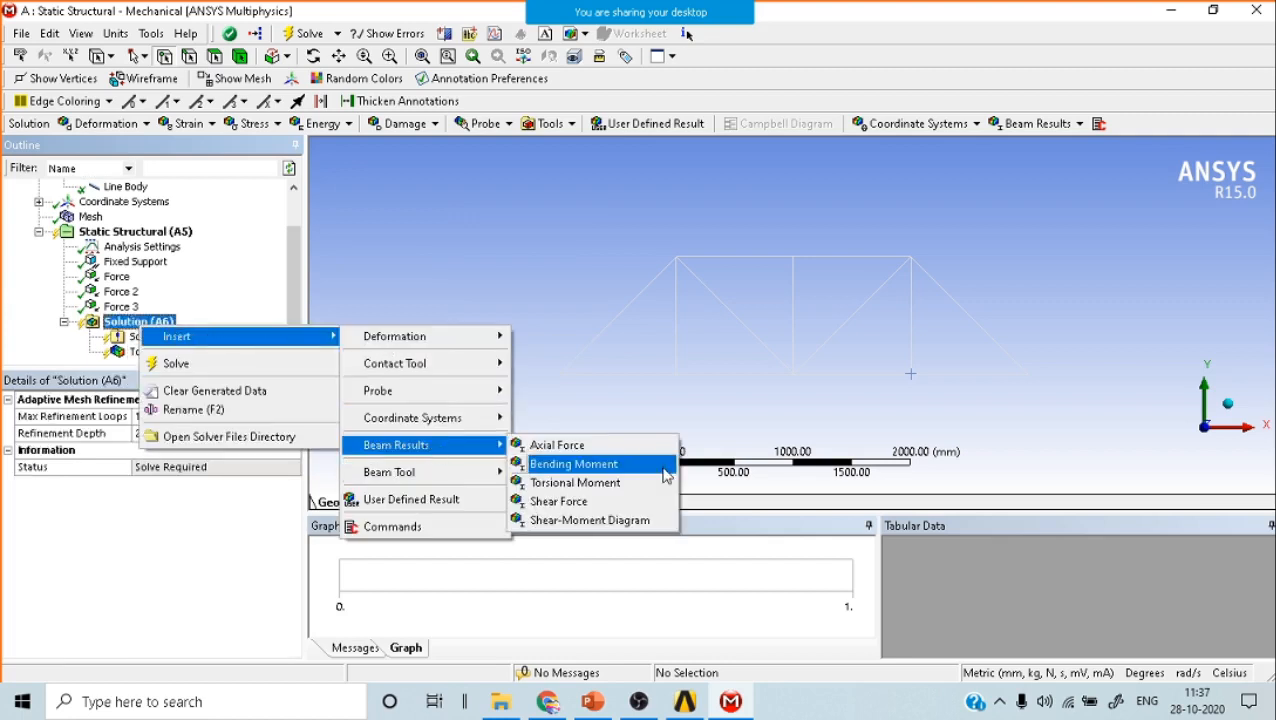
mouse_move(422, 476)
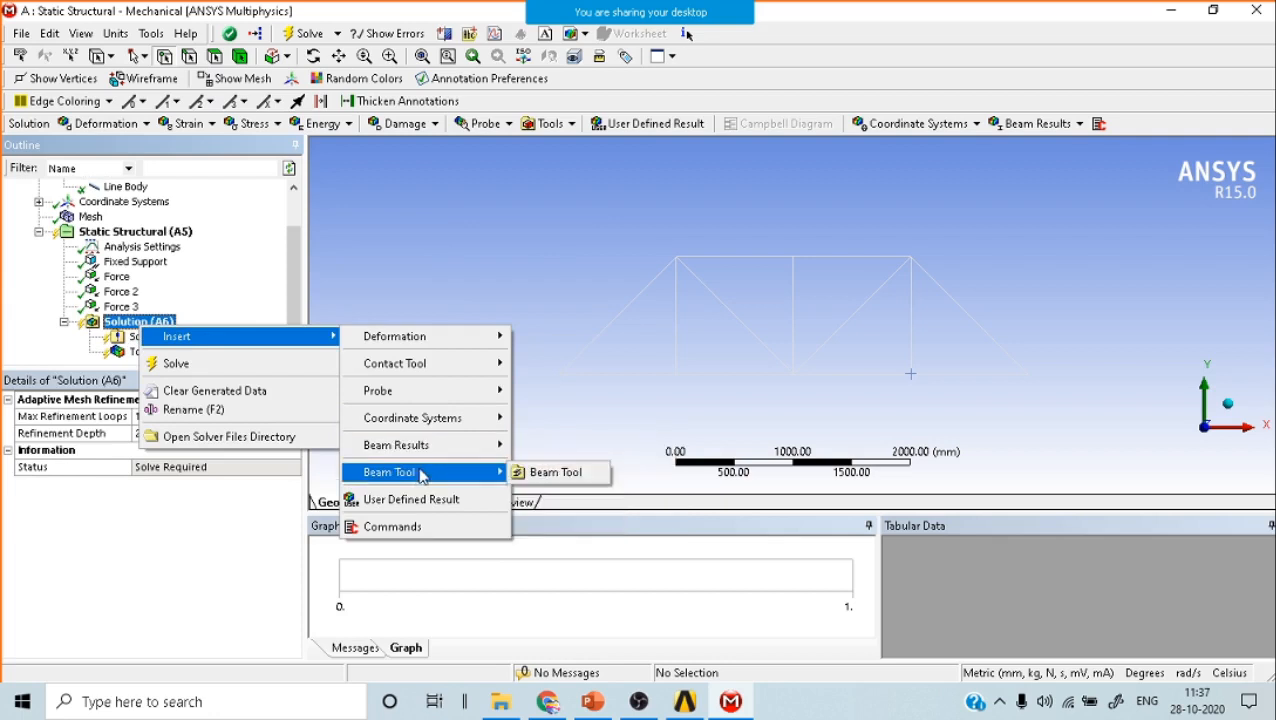
left_click(550, 472)
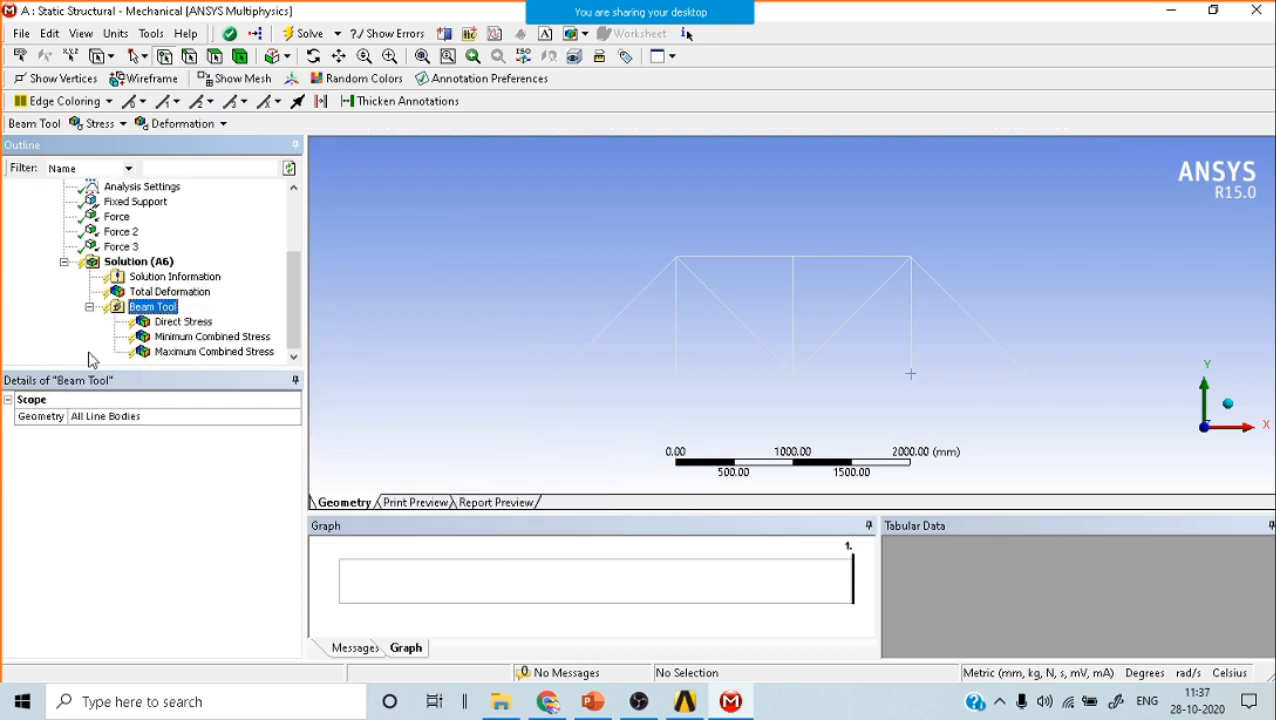
Review the Beam Tool's Direct Stress, Minimum Combined Stress and Maximum Combined Stress definitions.
left_click(186, 322)
left_click(211, 338)
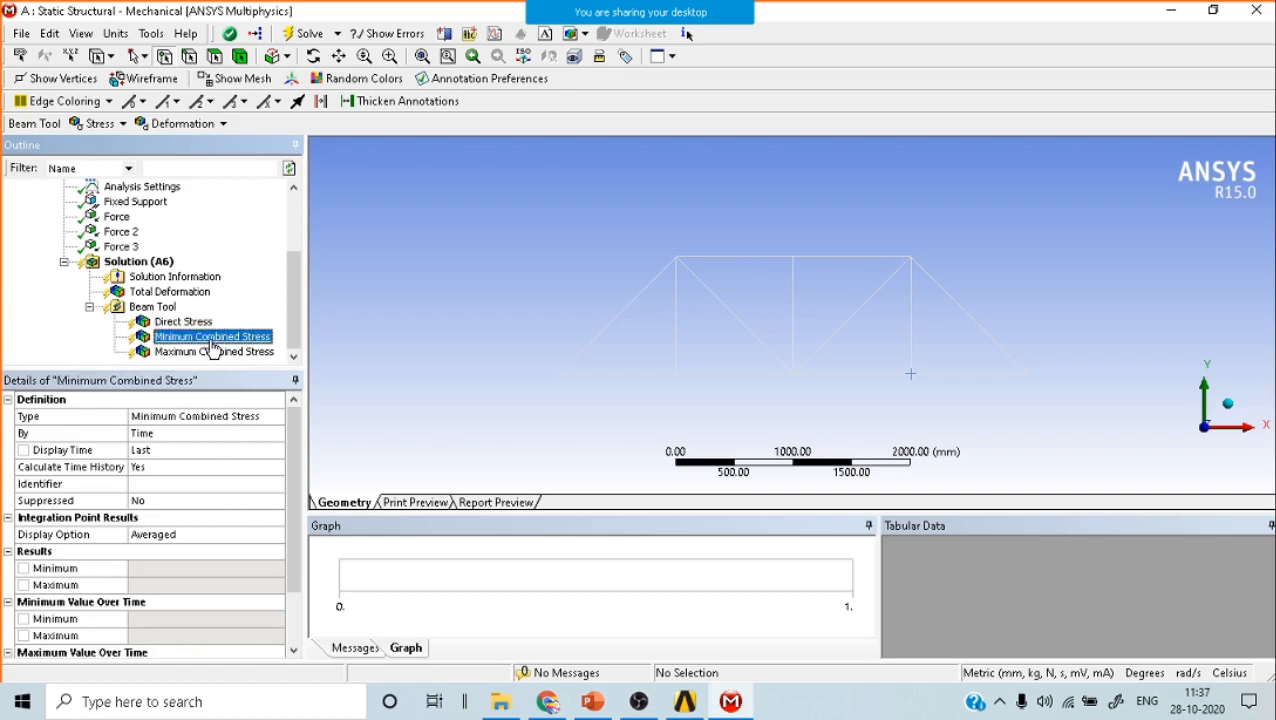
left_click(228, 352)
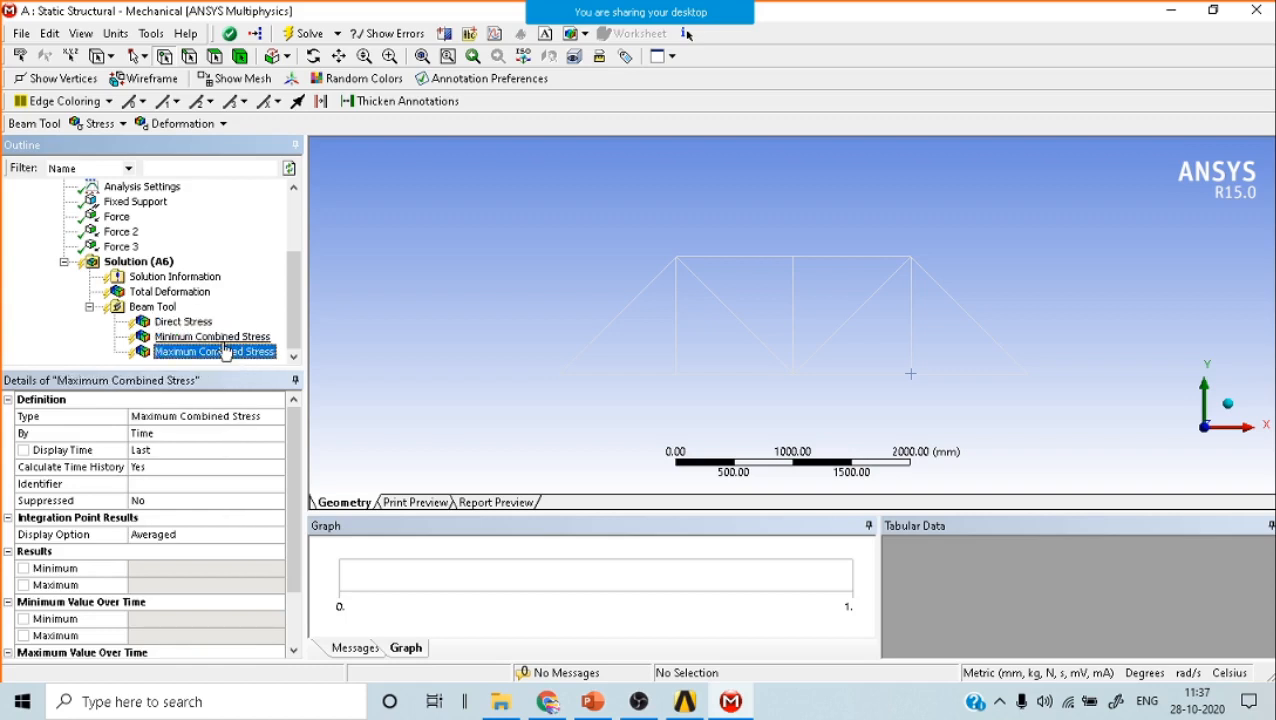
left_click(223, 340)
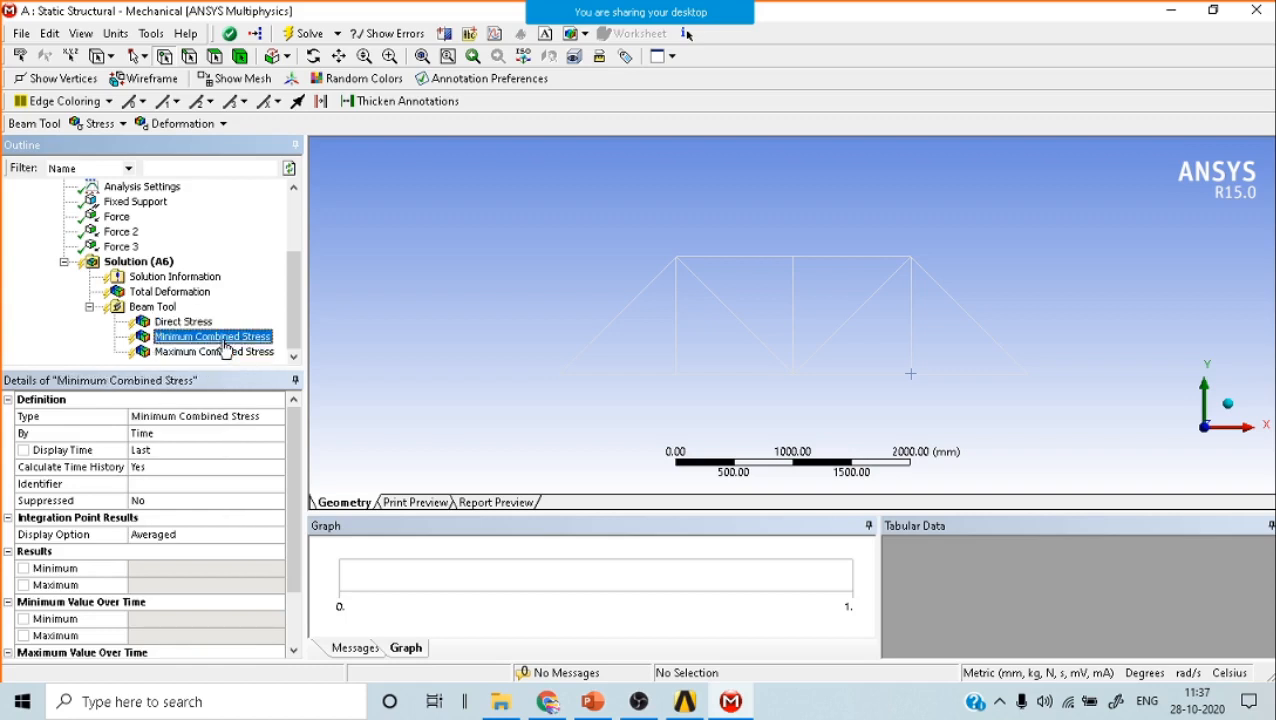
Insert a Force Reaction probe under the solution.
right_click(160, 263)
mouse_move(225, 278)
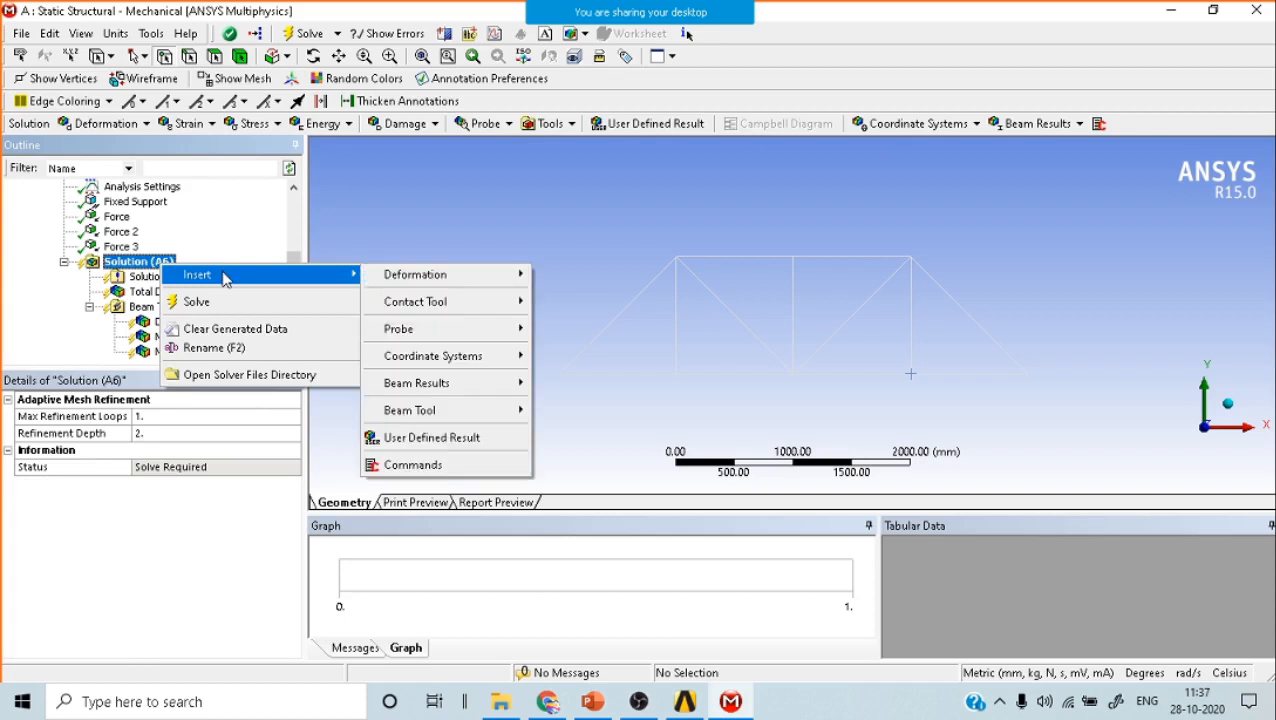
mouse_move(421, 329)
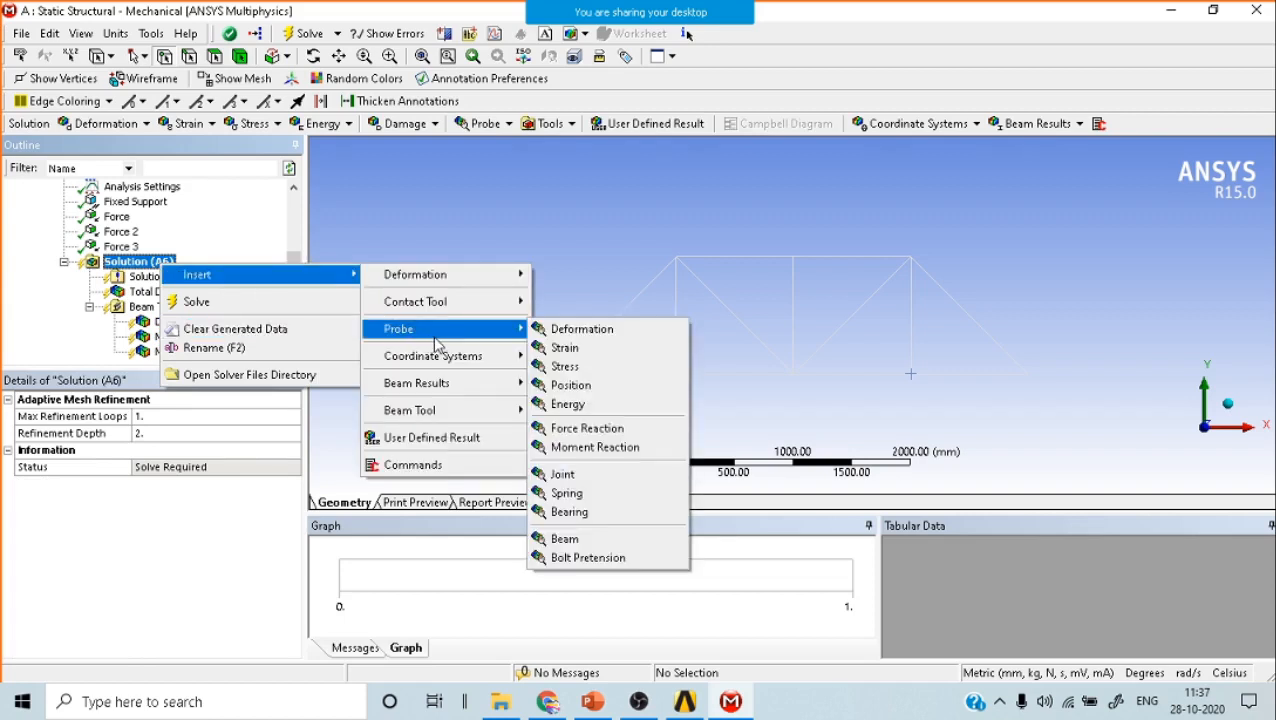
left_click(601, 436)
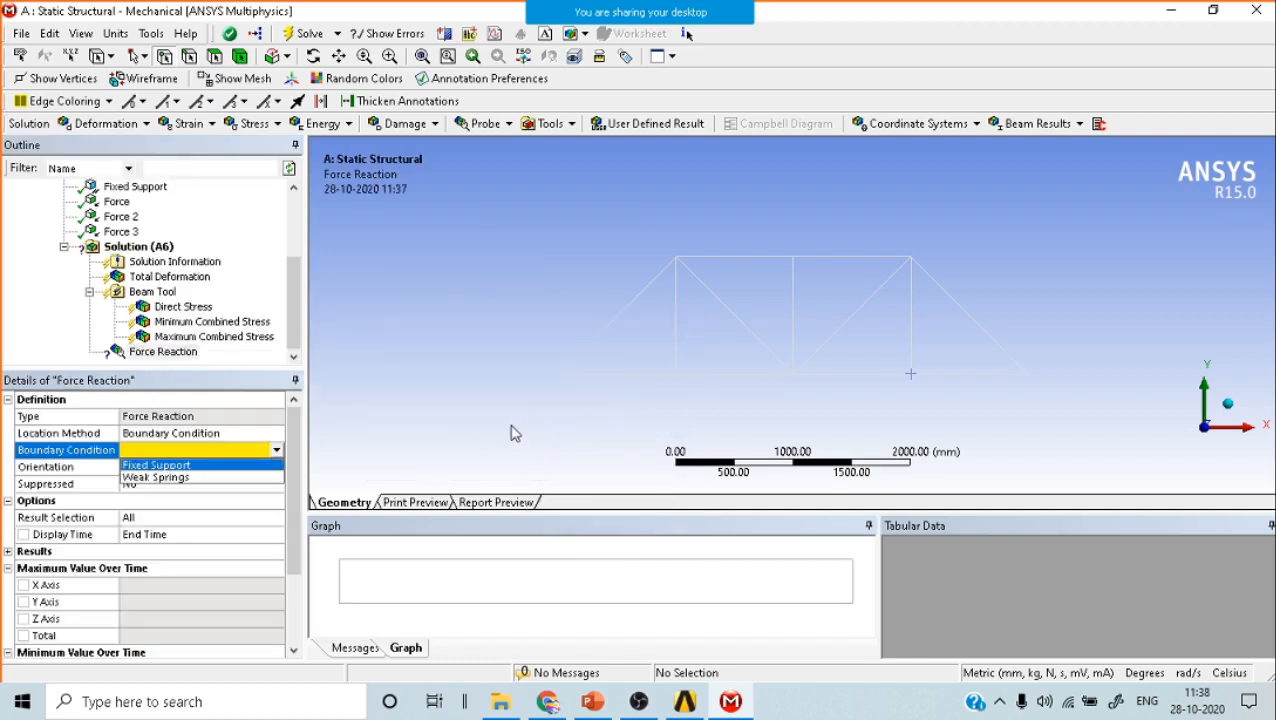
Select the truss's two bottom end joints and set the force reaction probe's boundary condition to Fixed Support.
left_click(557, 377)
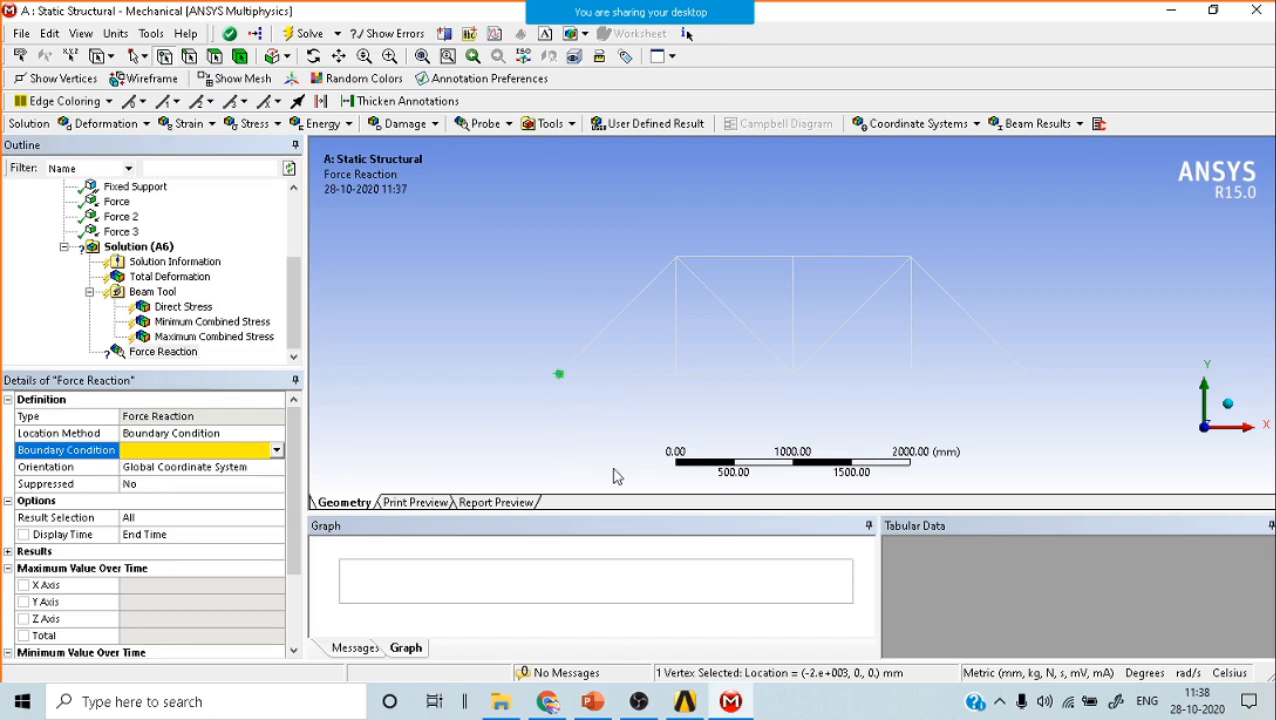
left_click(1030, 376, "ctrl")
left_click(140, 431)
left_click(151, 453)
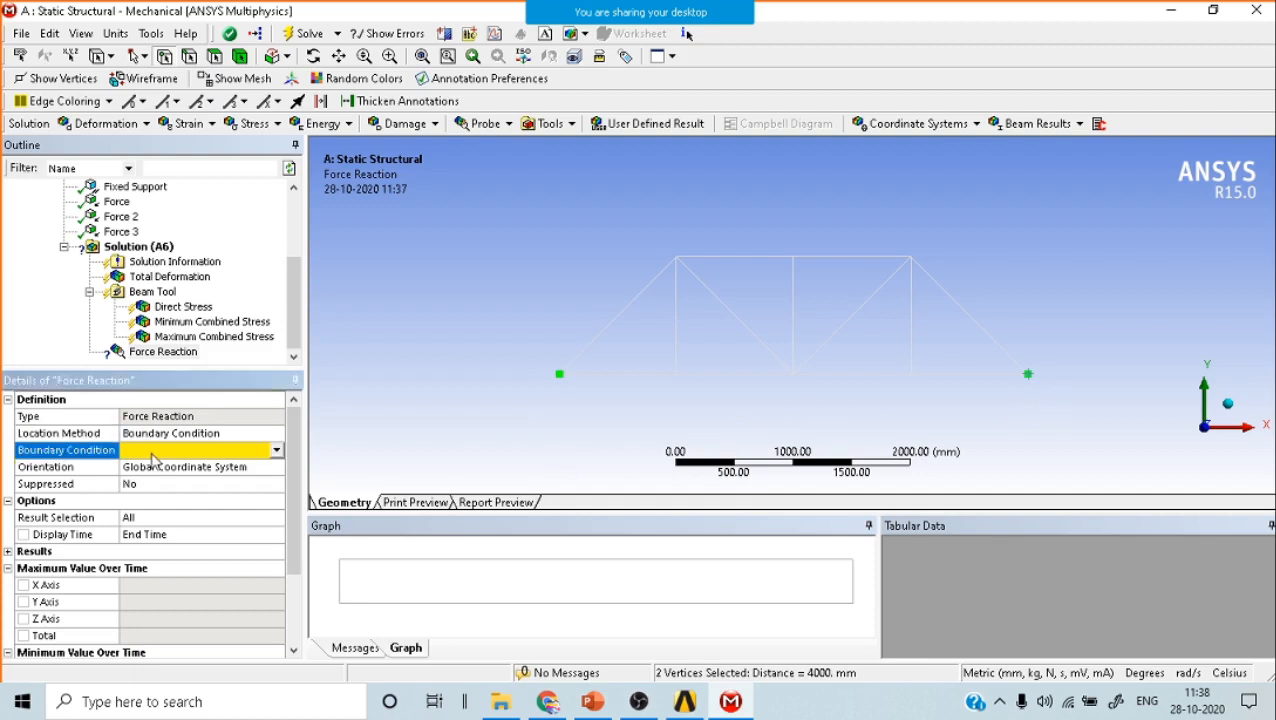
left_click(277, 451)
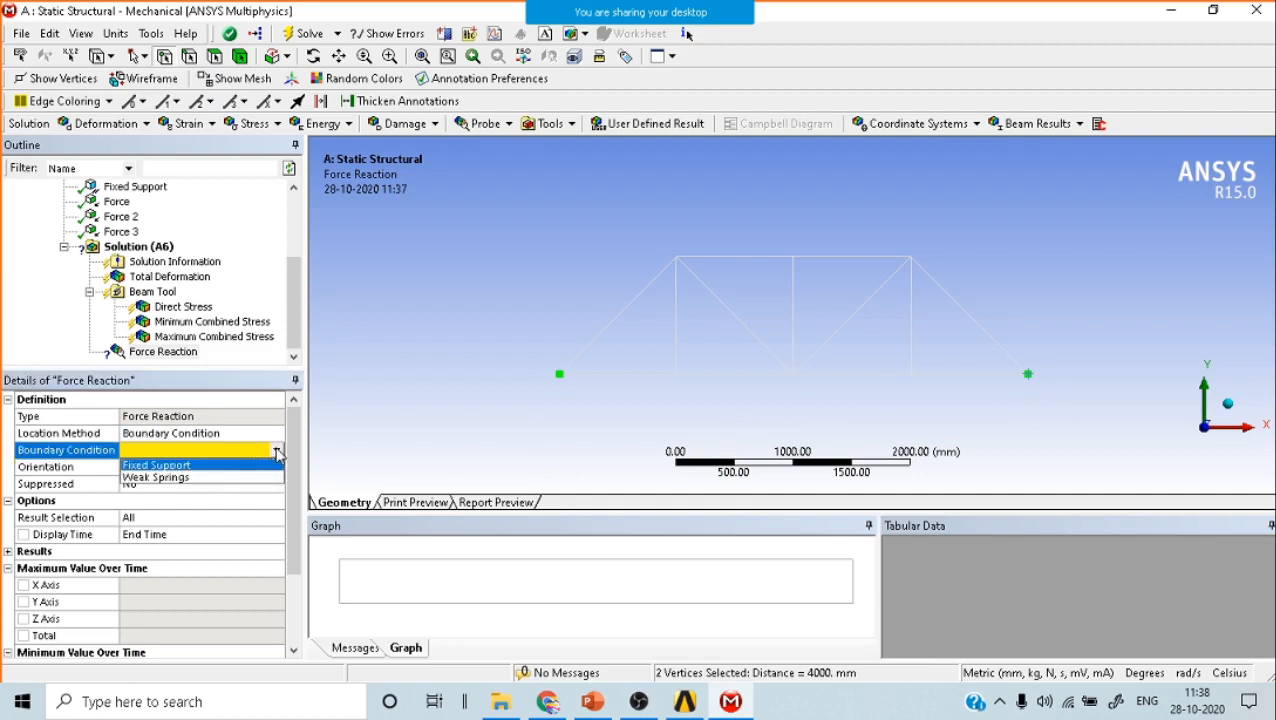
left_click(160, 466)
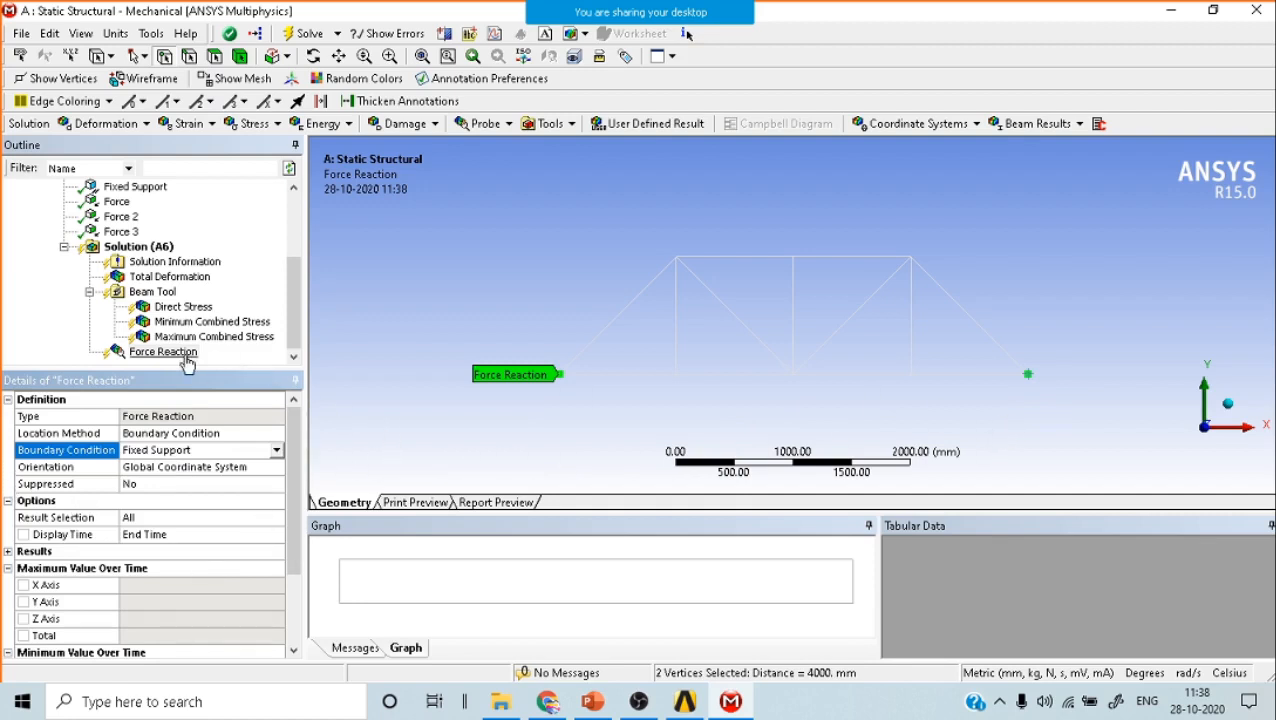
Solve the static structural analysis and display the total deformation of the truss.
left_click(570, 421)
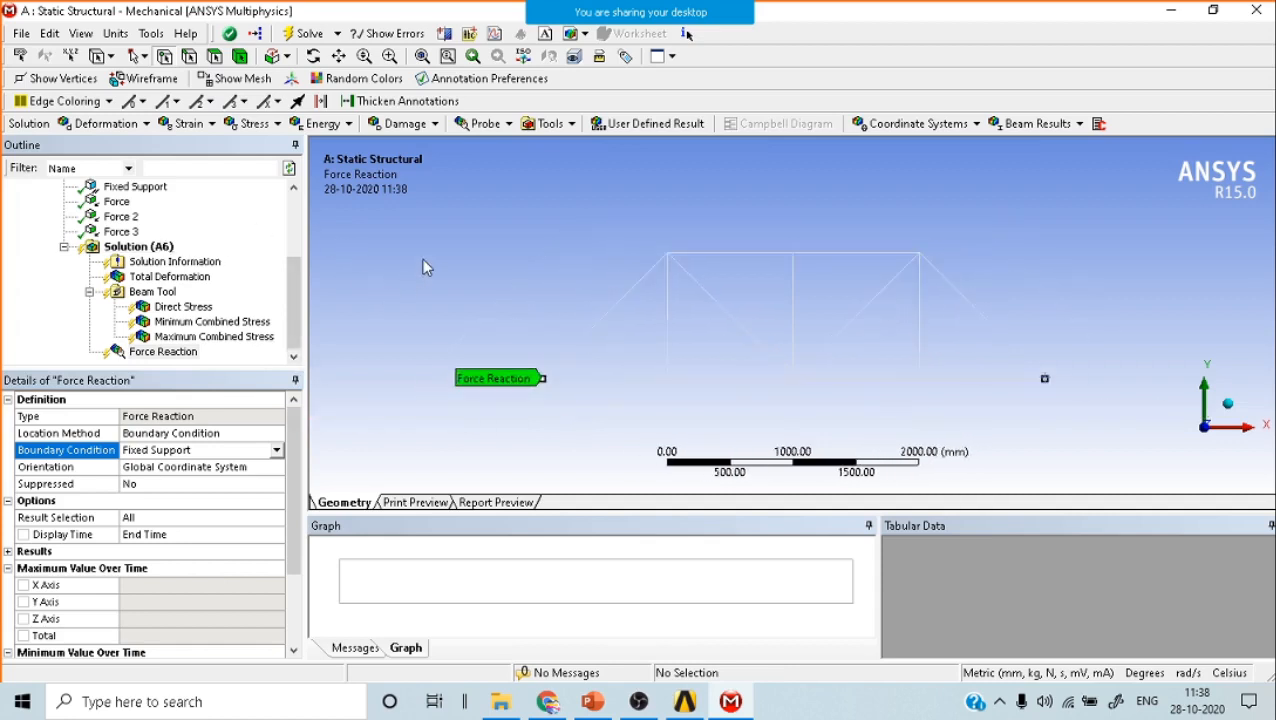
left_click(160, 246)
left_click(190, 277)
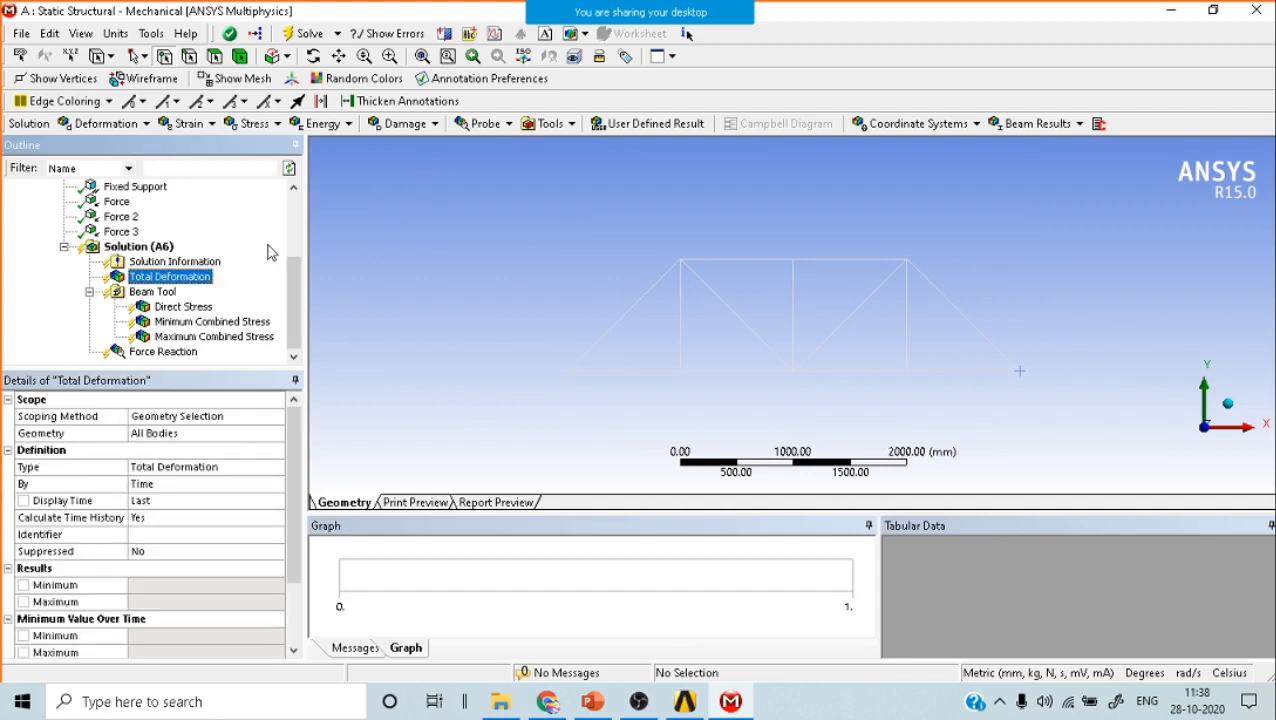
left_click(296, 37)
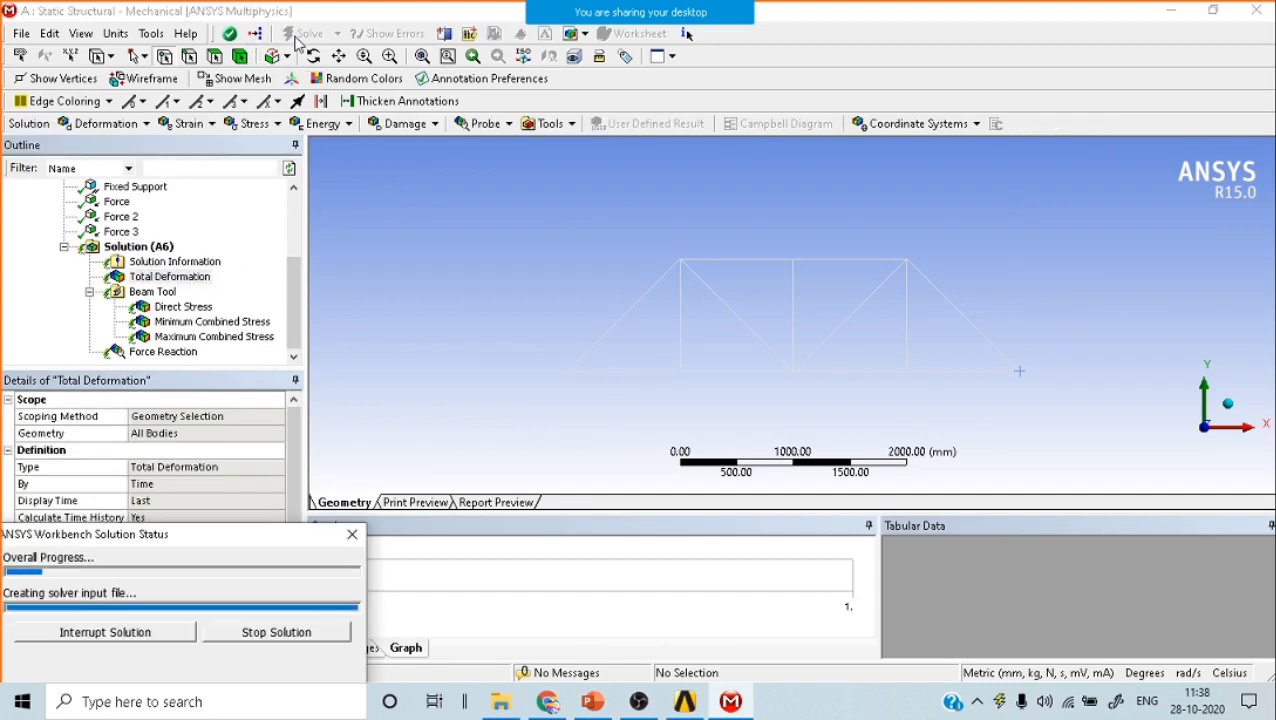
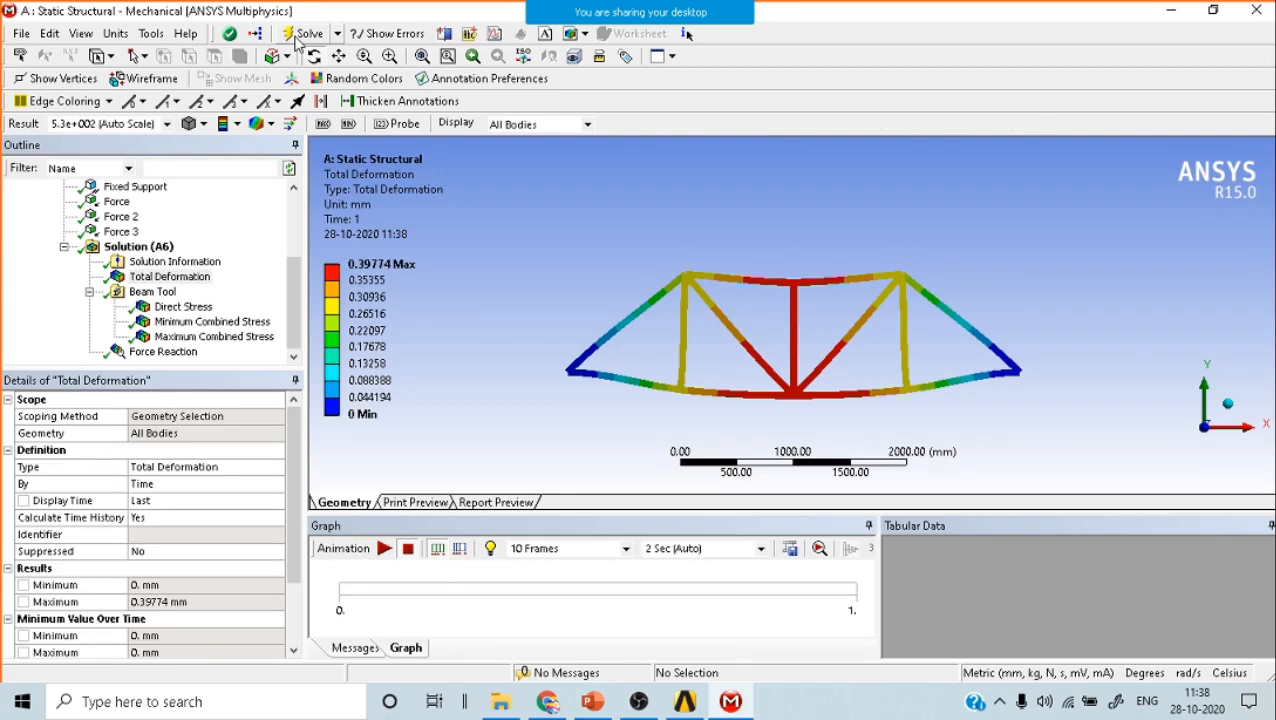
left_click(367, 281)
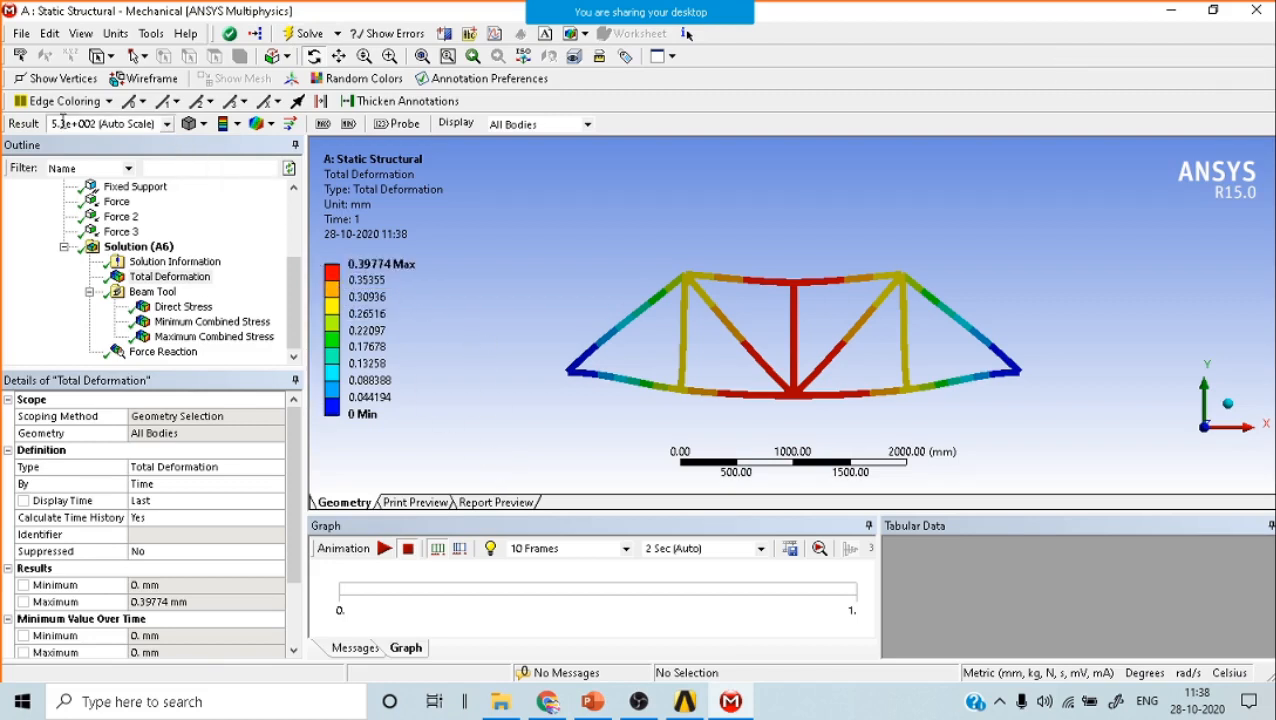
Set the total deformation plot's display scale to 1.0 (True Scale) and inspect the truss from an oblique angle.
left_click(168, 126)
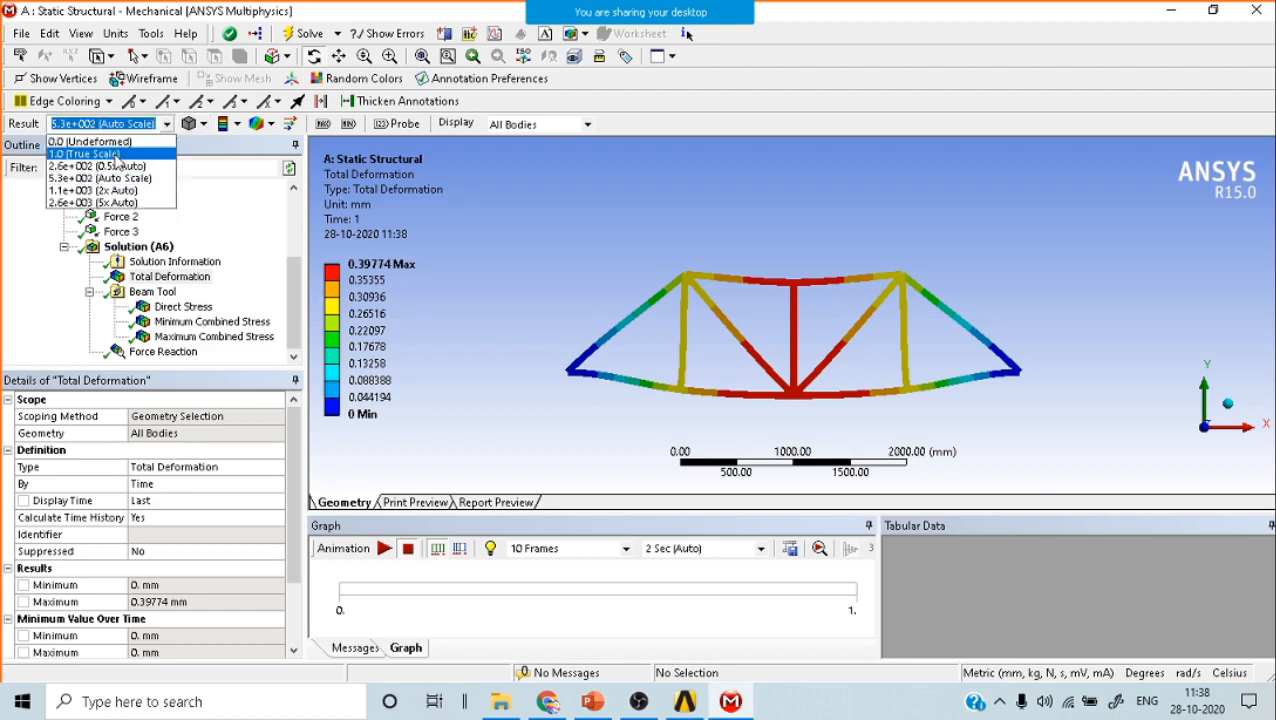
left_click(116, 155)
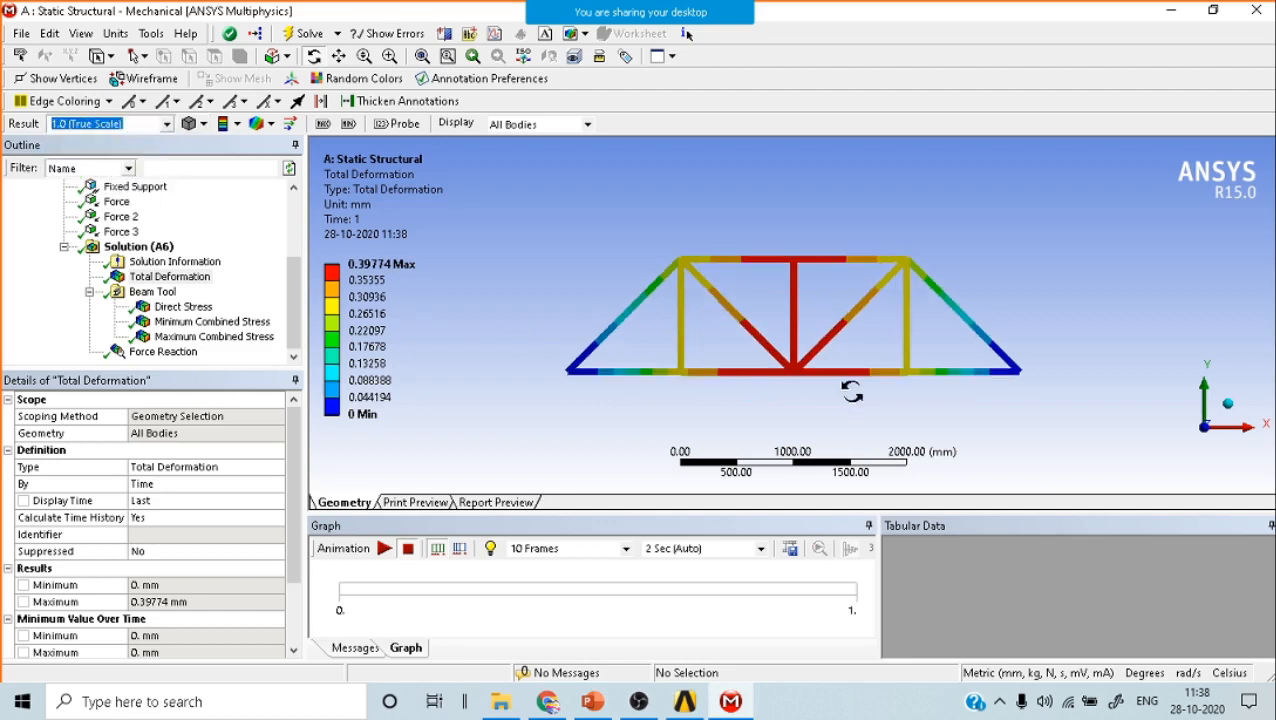
scroll(890, 298, "up", 3)
middle_click_drag(890, 298, 640, 305)
scroll(640, 305, "up", 2)
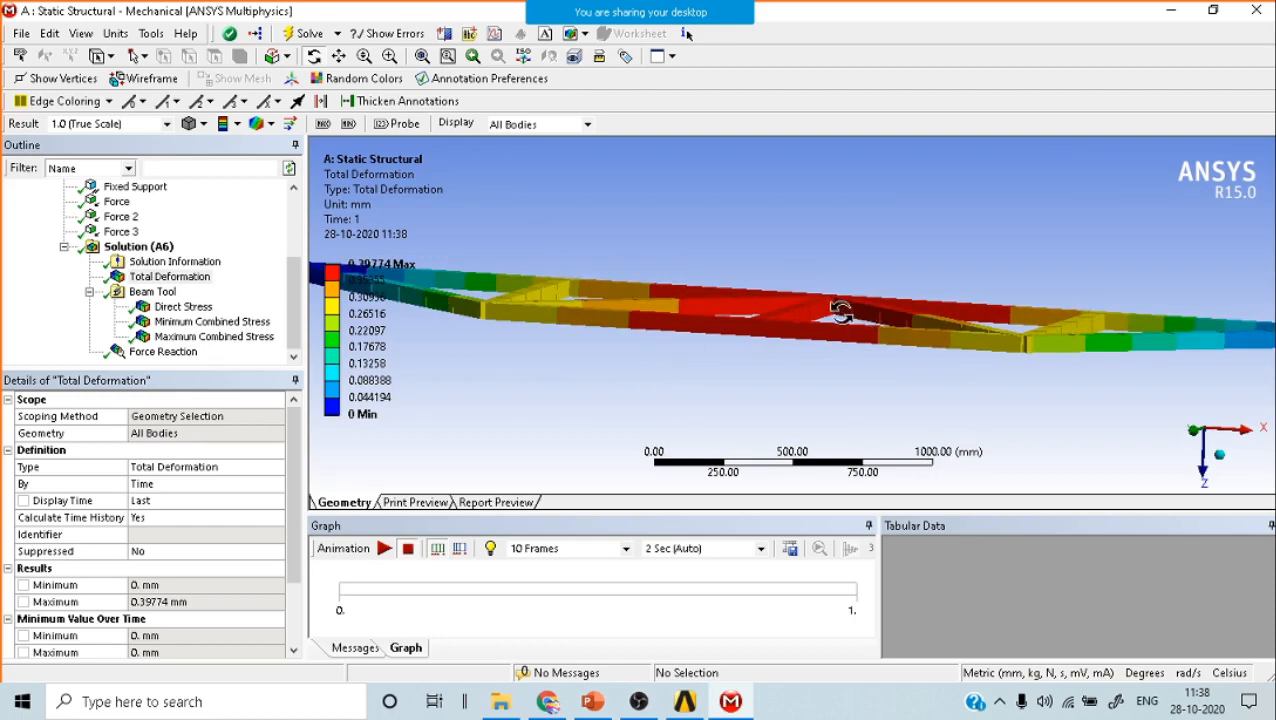
middle_click_drag(843, 313, 860, 287)
scroll(861, 287, "down", 6)
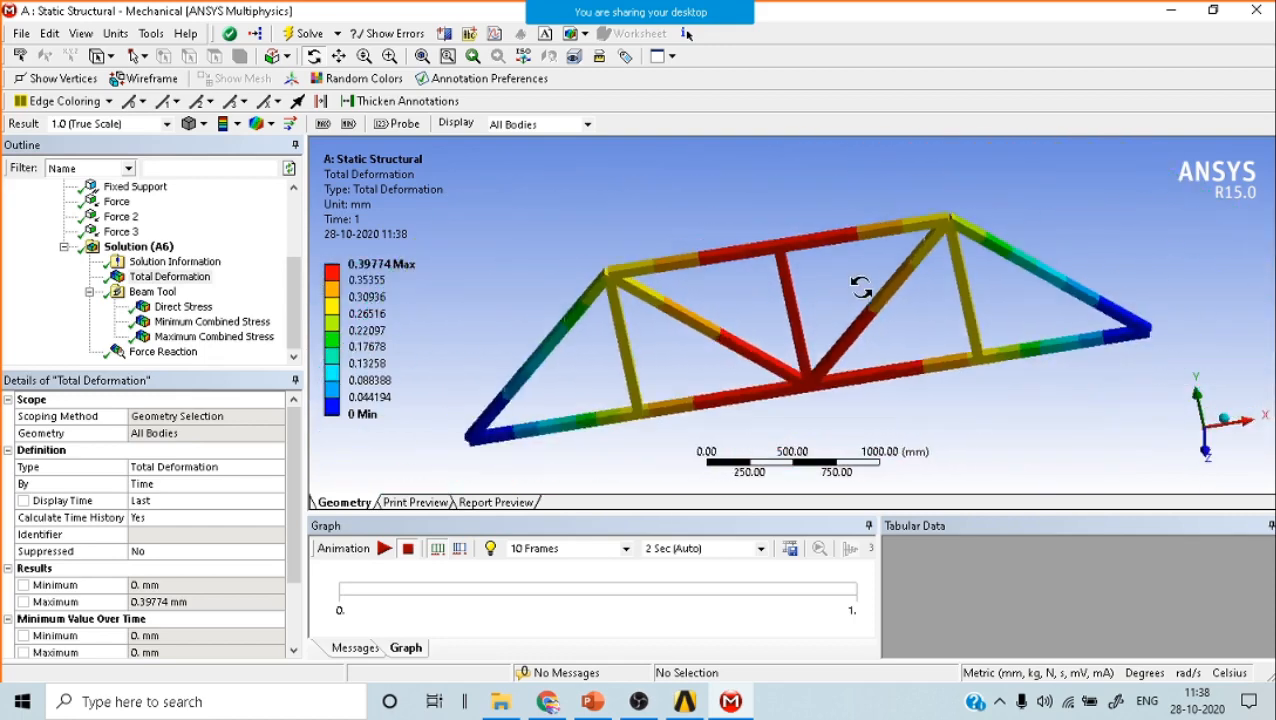
scroll(861, 288, "up", 2)
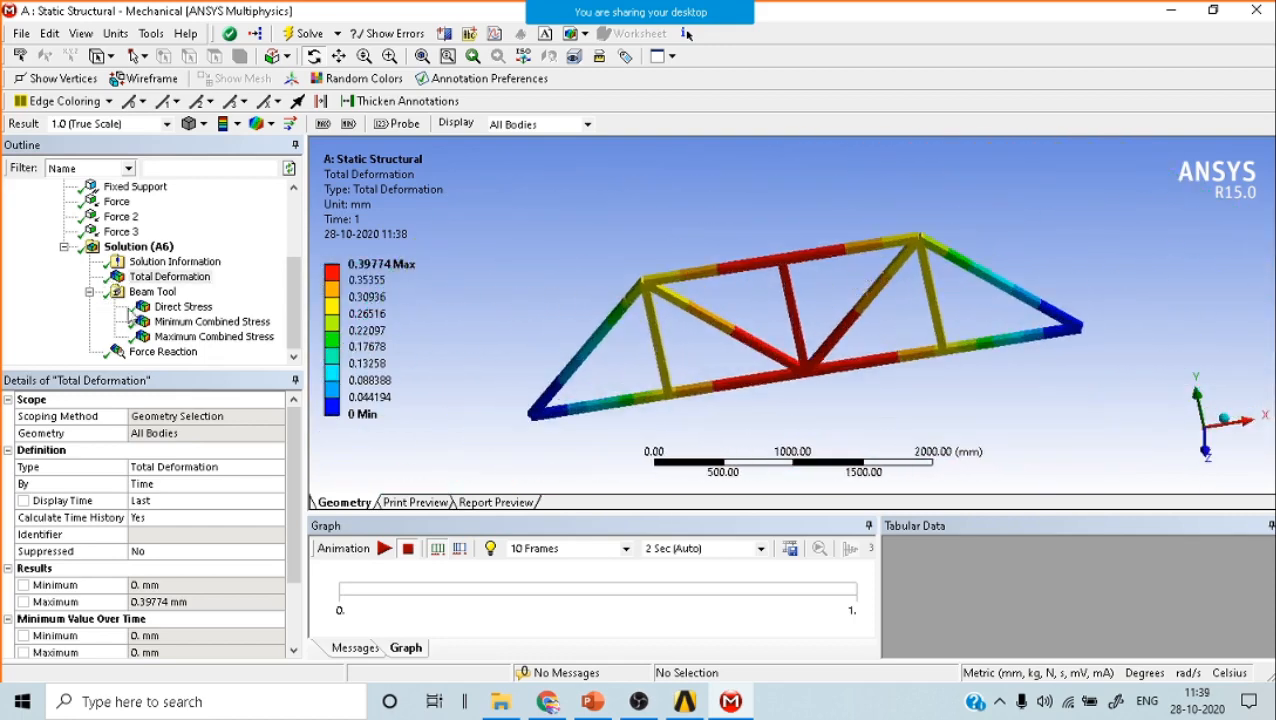
Review the Beam Tool's Direct Stress, Minimum Combined Stress and Maximum Combined Stress result plots.
left_click(180, 308)
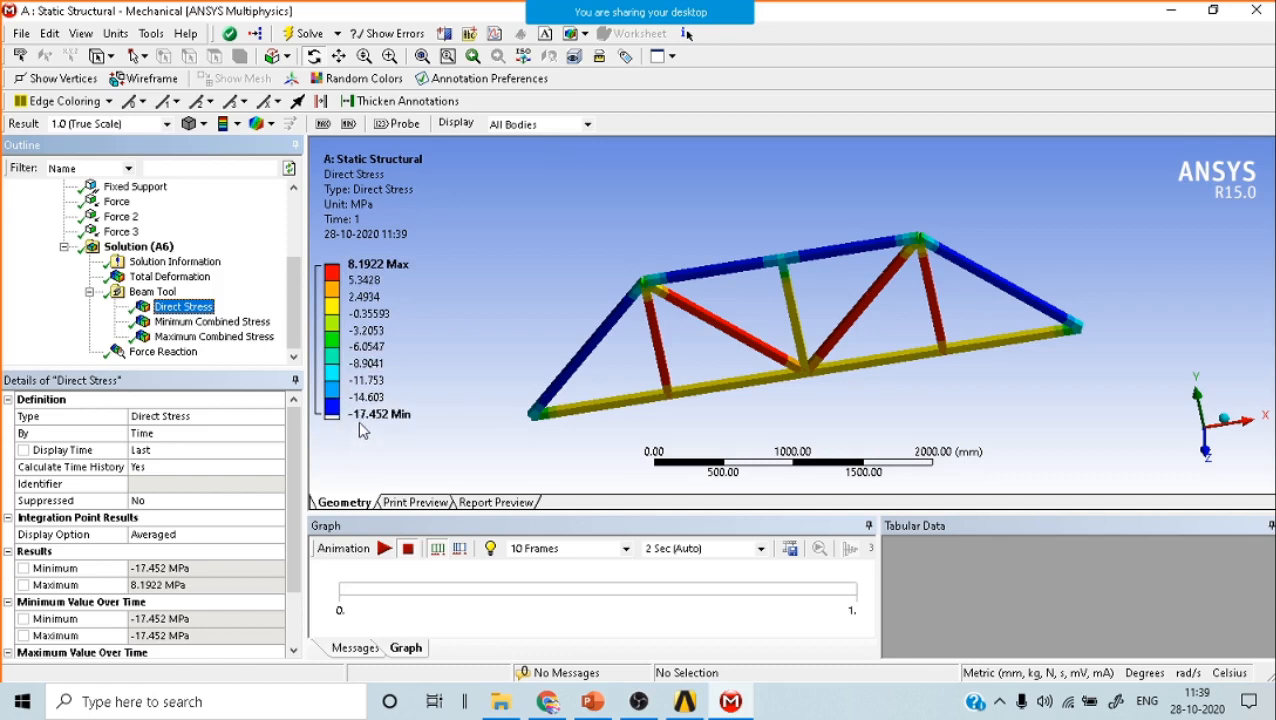
left_click(224, 321)
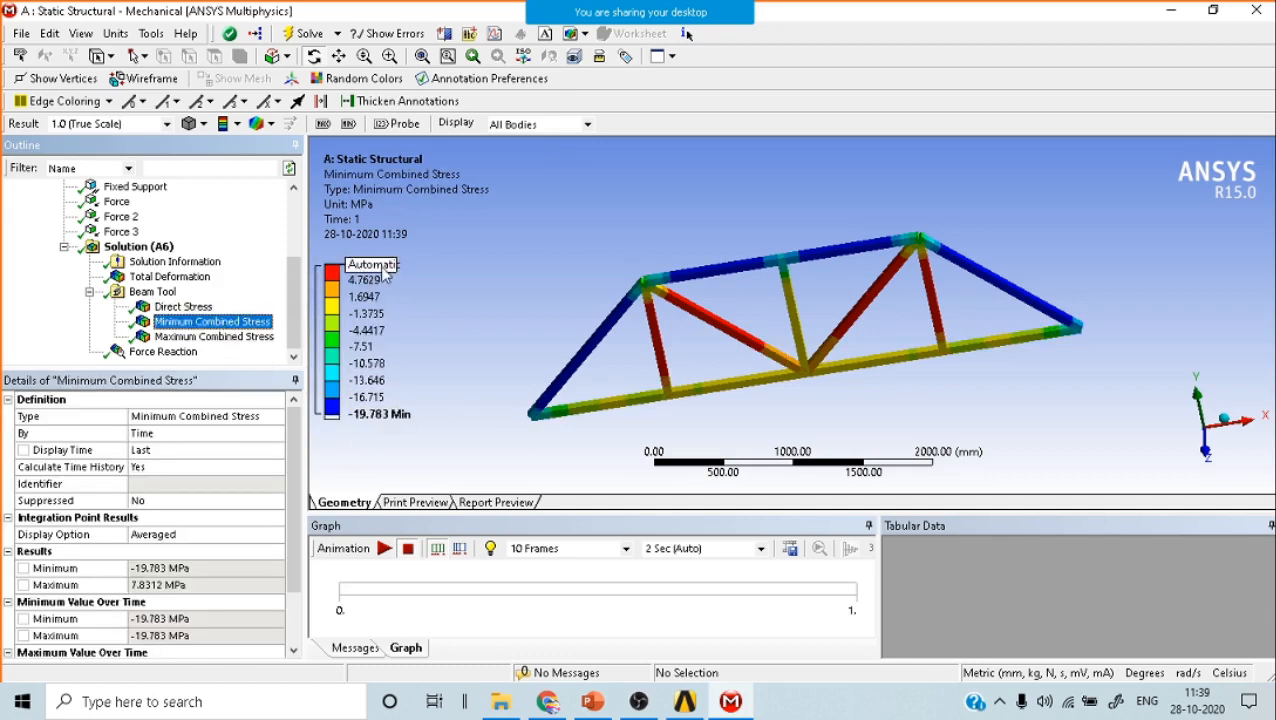
left_click(222, 338)
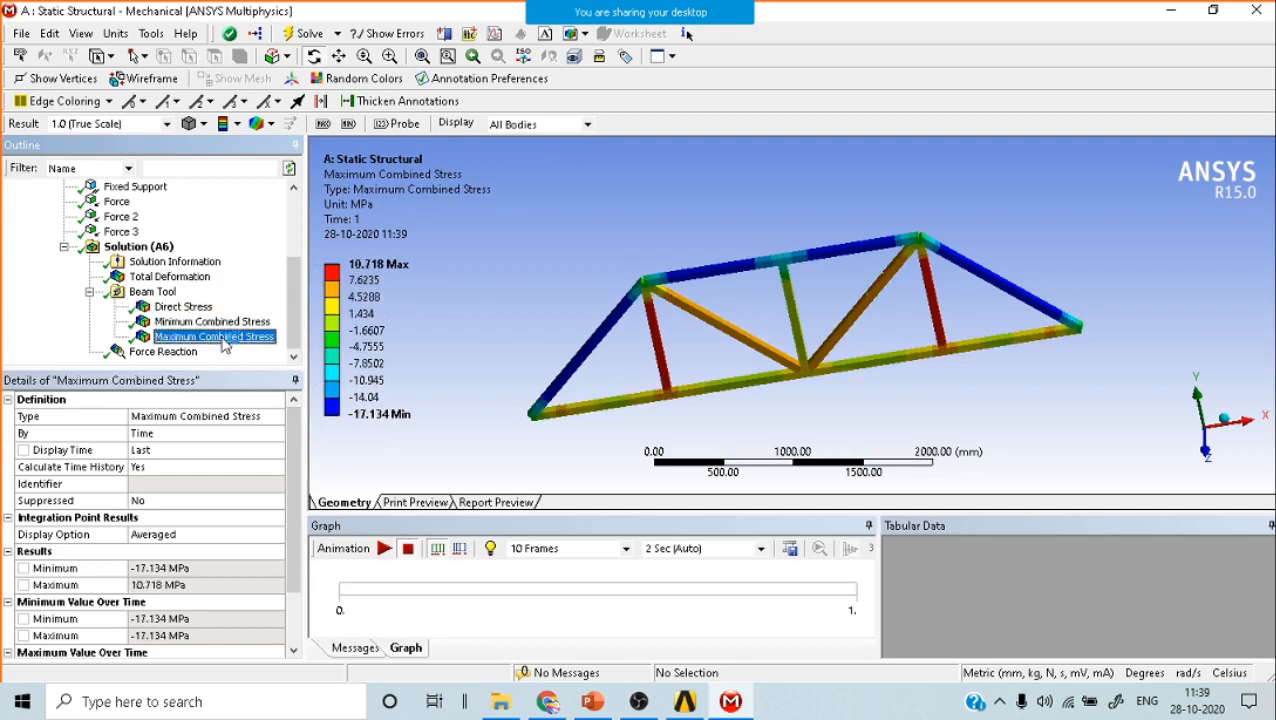
Display the Force Reaction result and enlarge its data table until all reaction columns are readable.
left_click(160, 352)
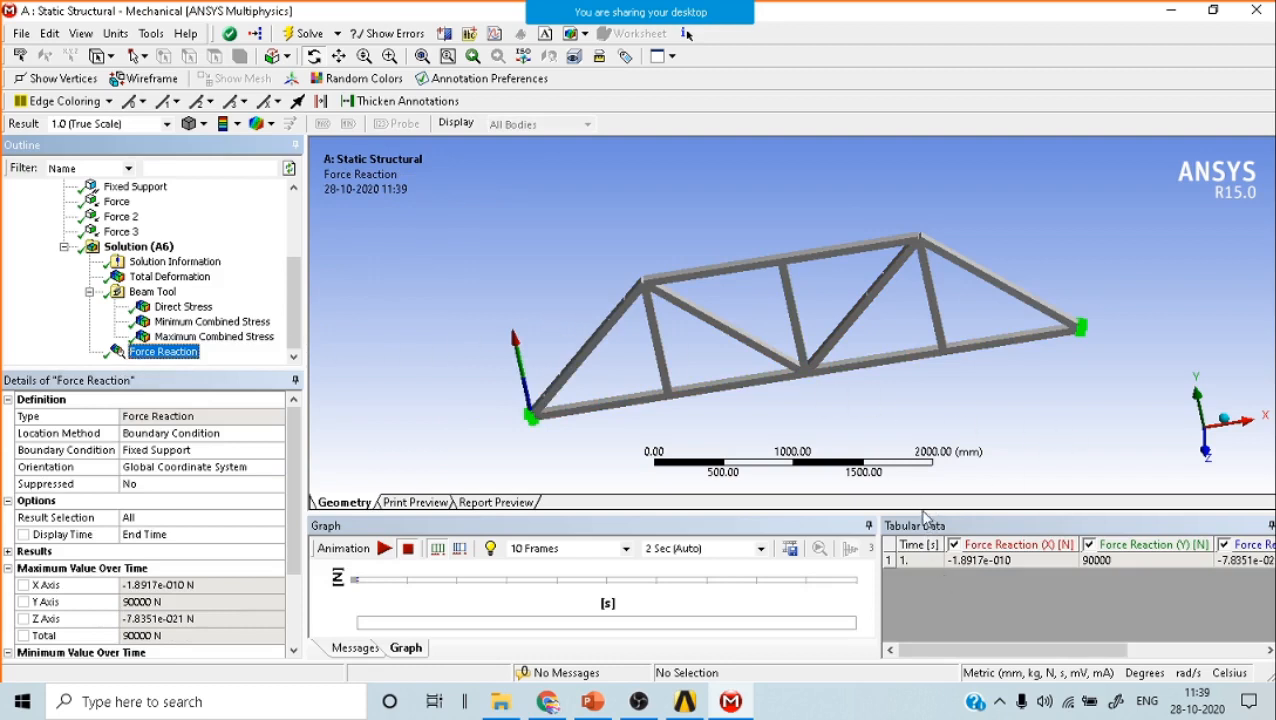
left_click_drag(922, 513, 904, 425)
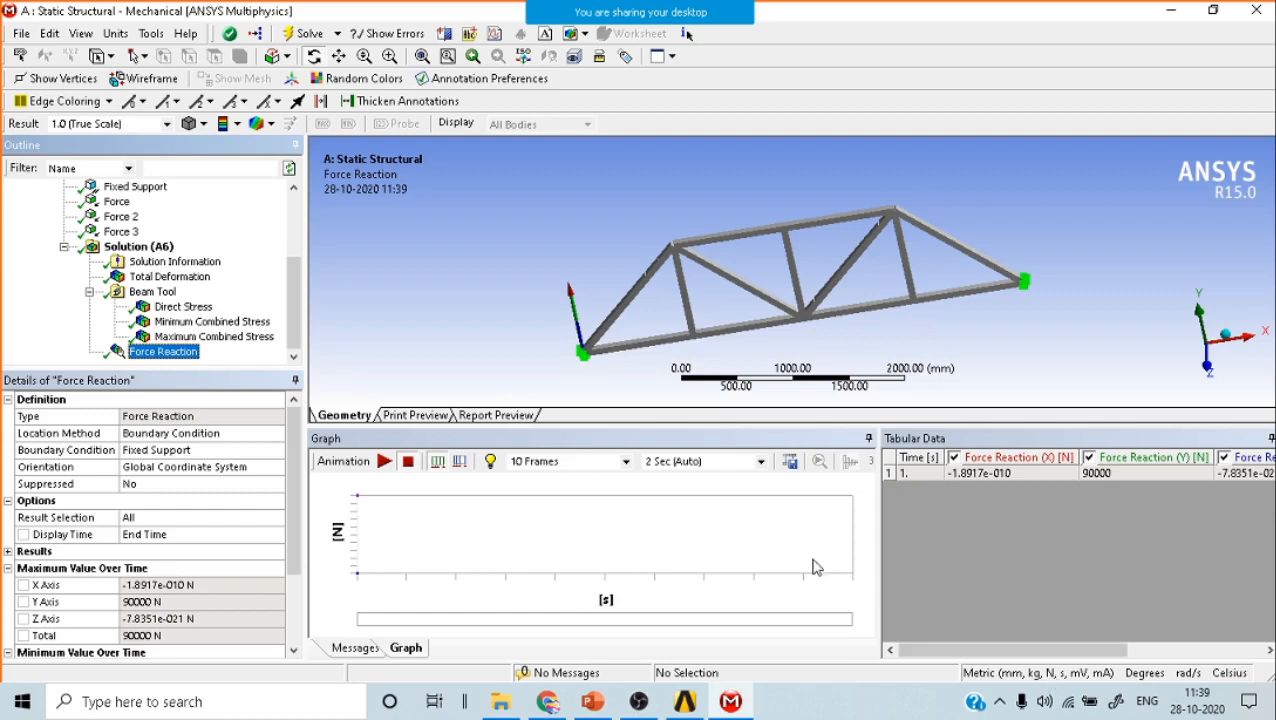
left_click_drag(879, 549, 616, 549)
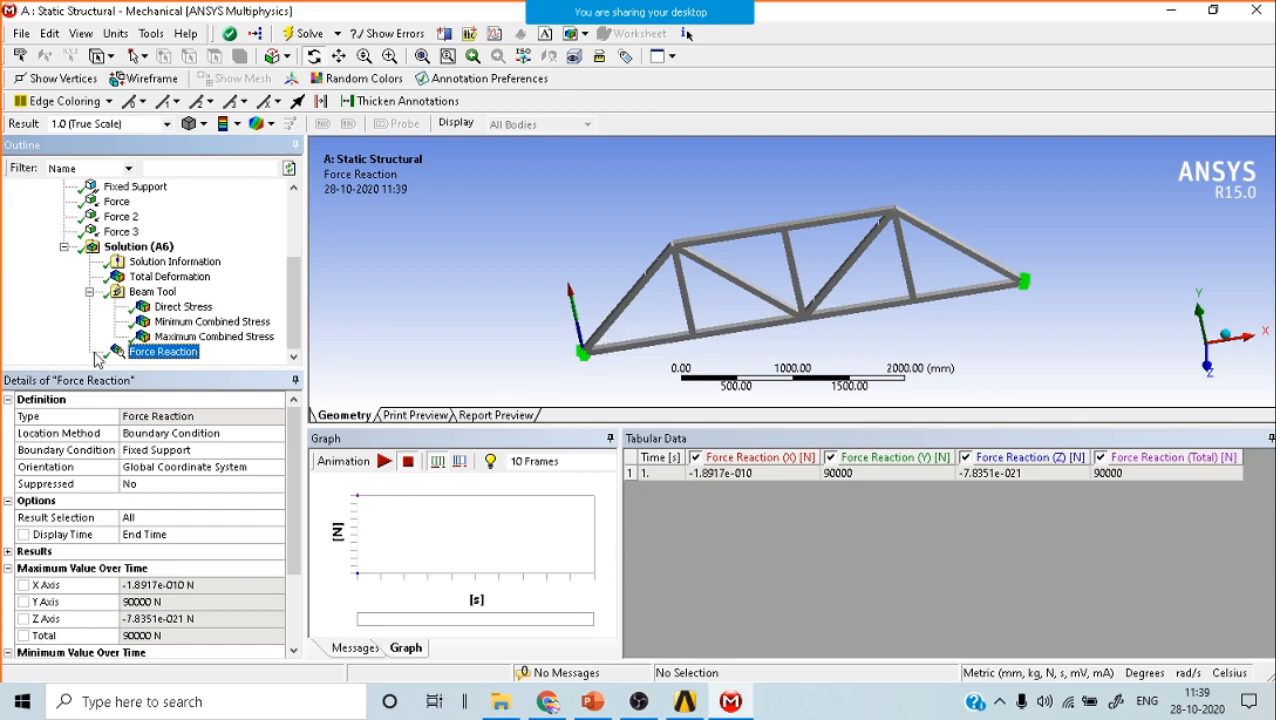
Examine the X, Y, Z and total force reactions in the result table and the probe's maximum values over time.
left_click(747, 473)
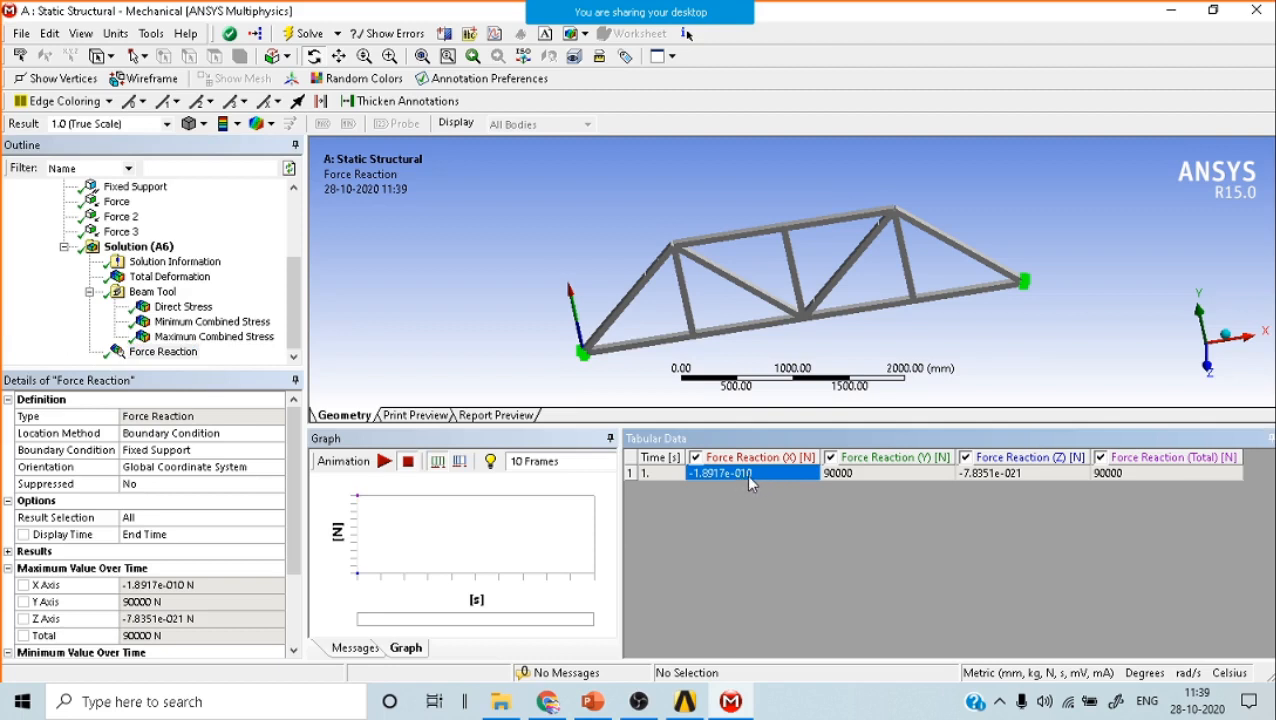
left_click(853, 471)
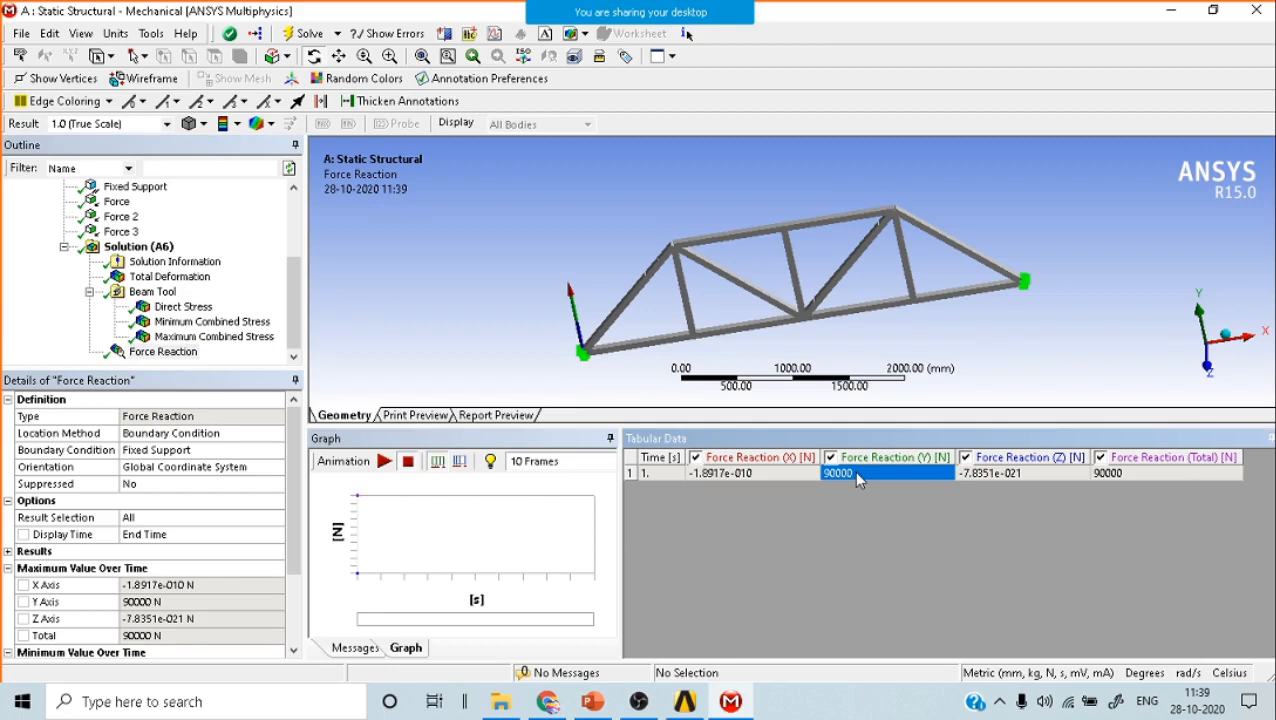
left_click(1052, 478)
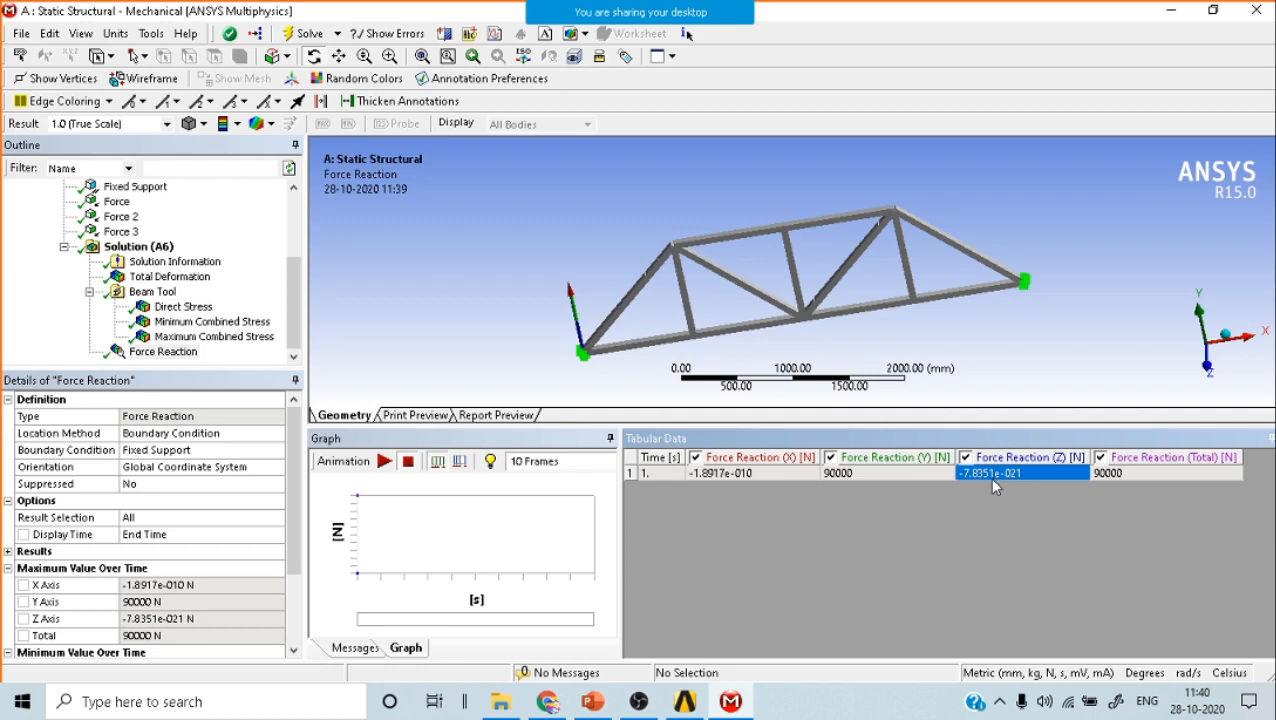
left_click(1150, 477)
left_click(855, 476)
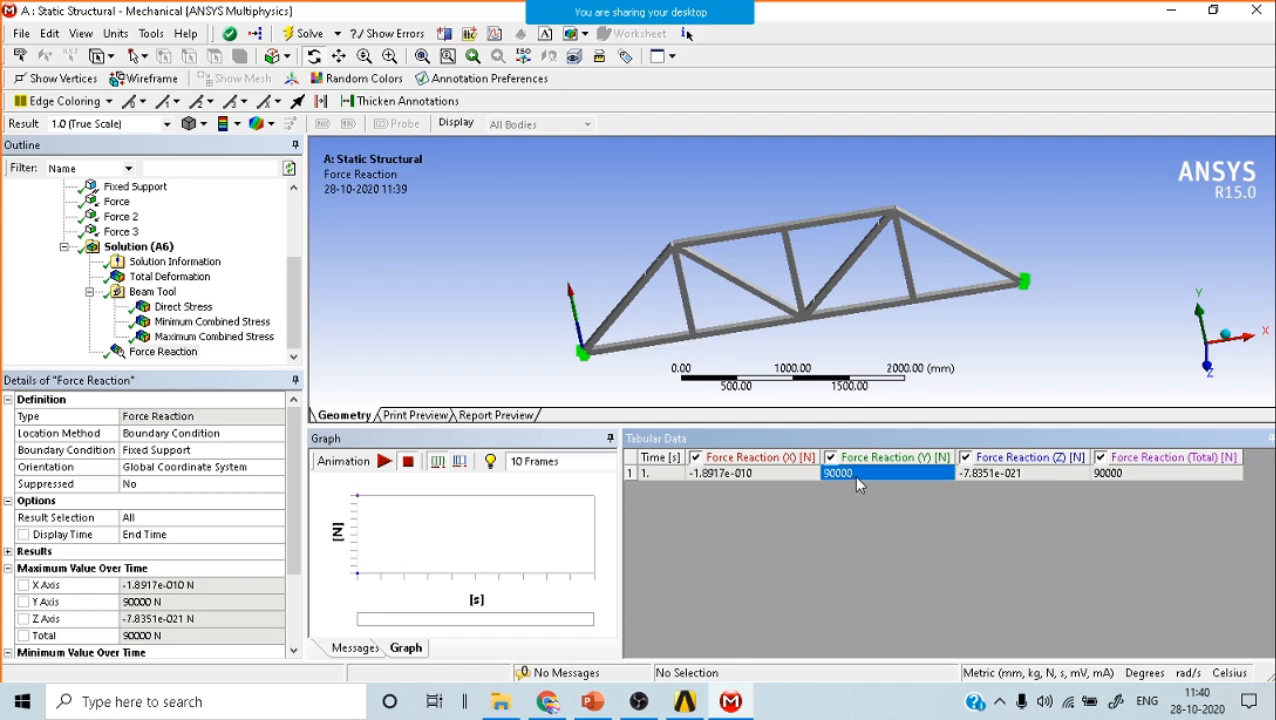
left_click(165, 601)
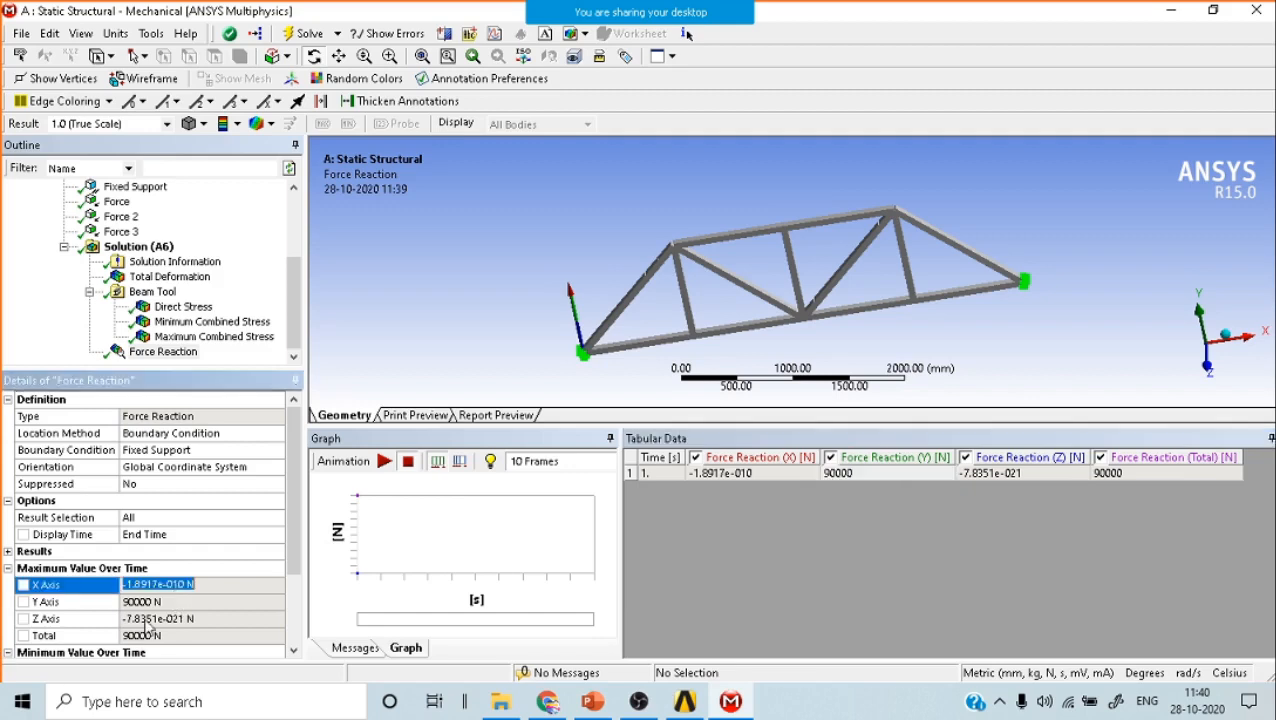
left_click(150, 620)
left_click(143, 636)
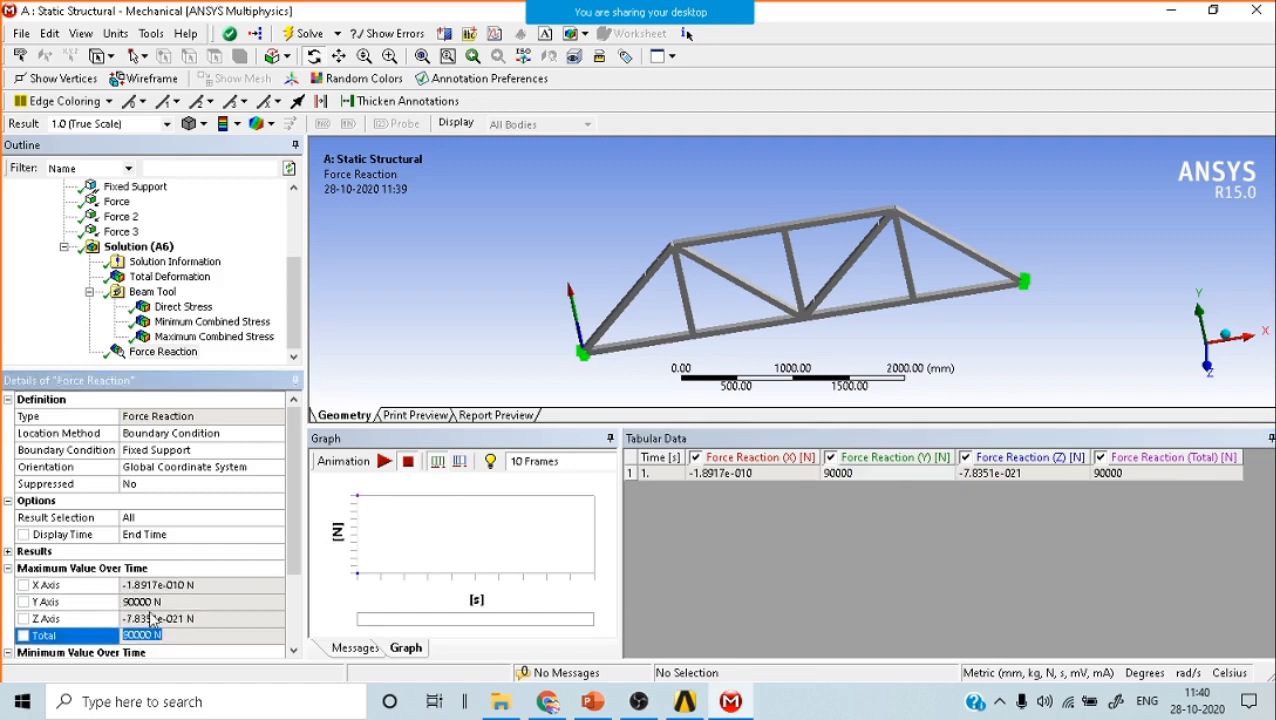
left_click(150, 619)
left_click(158, 601)
left_click(168, 569)
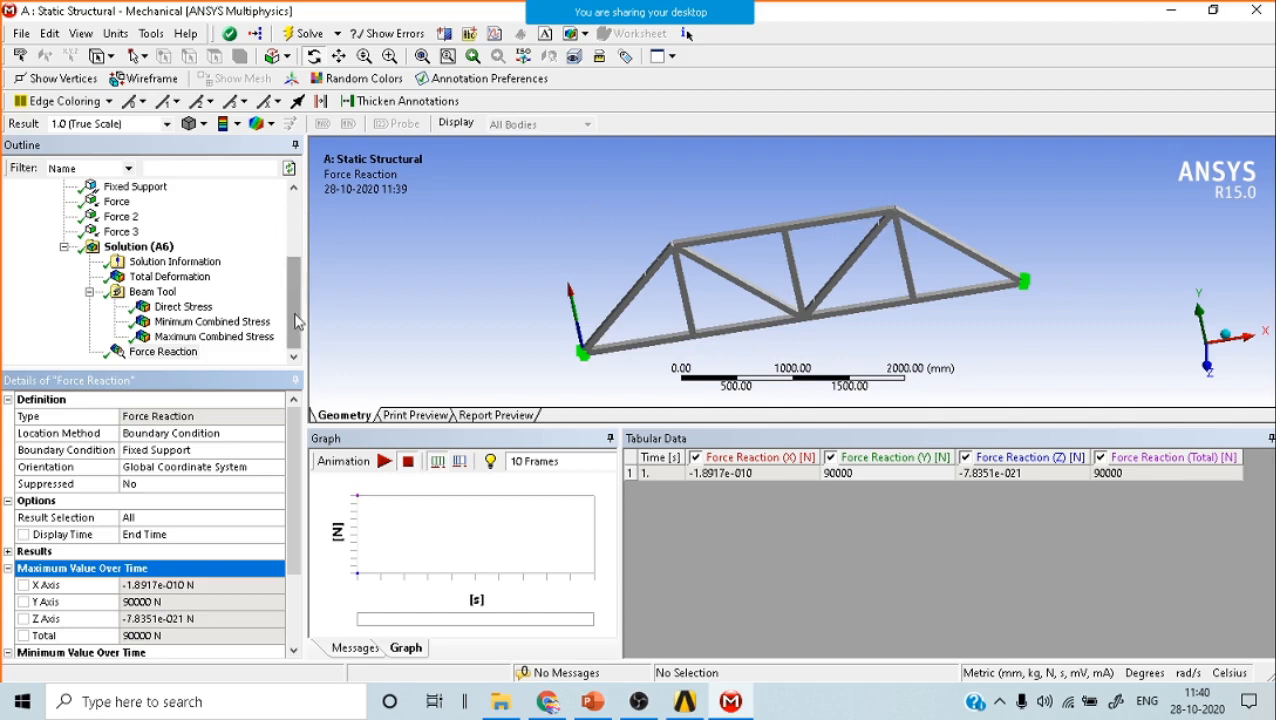
Insert a fourth force under Static Structural and scope it to the middle joint of the truss's top chord.
left_click_drag(294, 300, 294, 263)
left_click(120, 233)
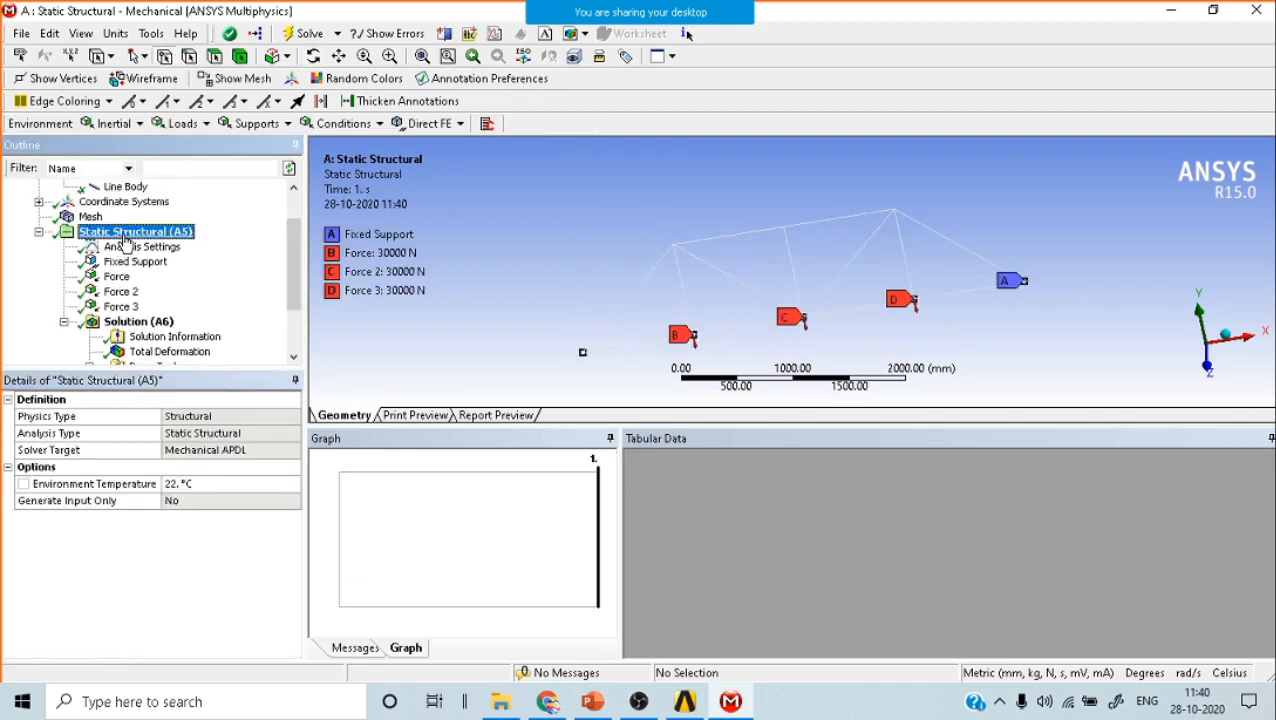
right_click(125, 240)
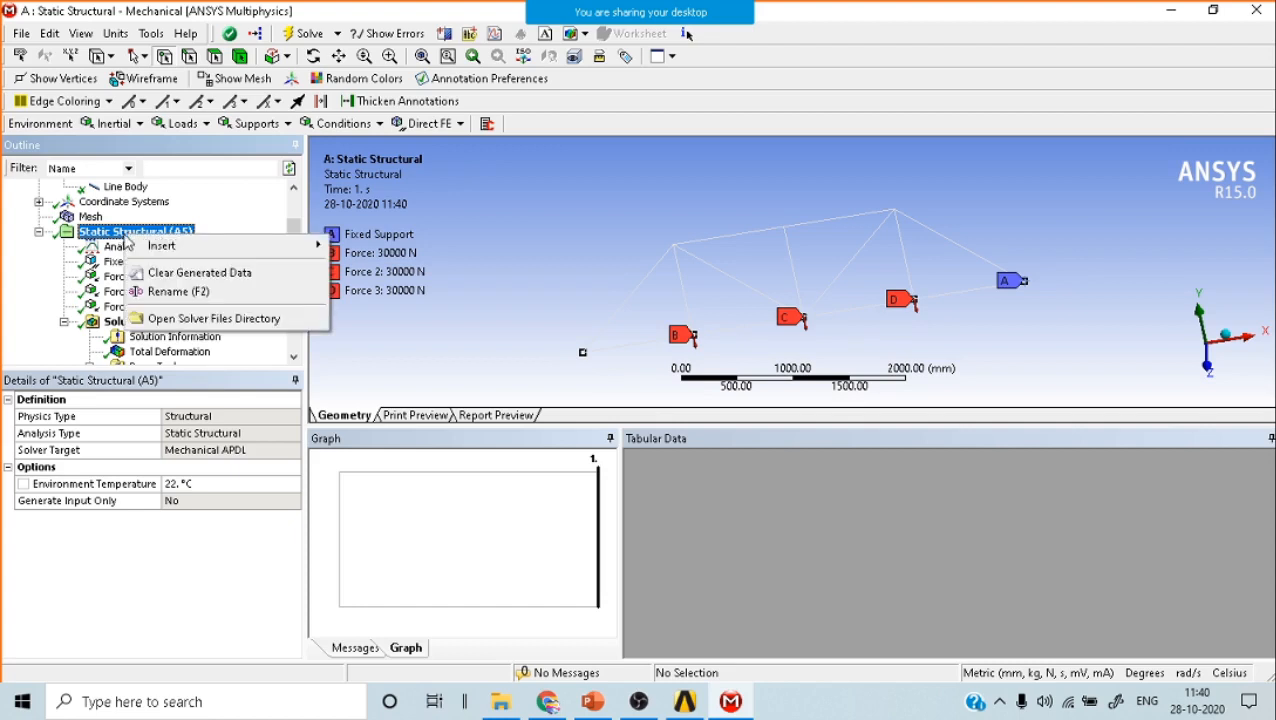
mouse_move(245, 246)
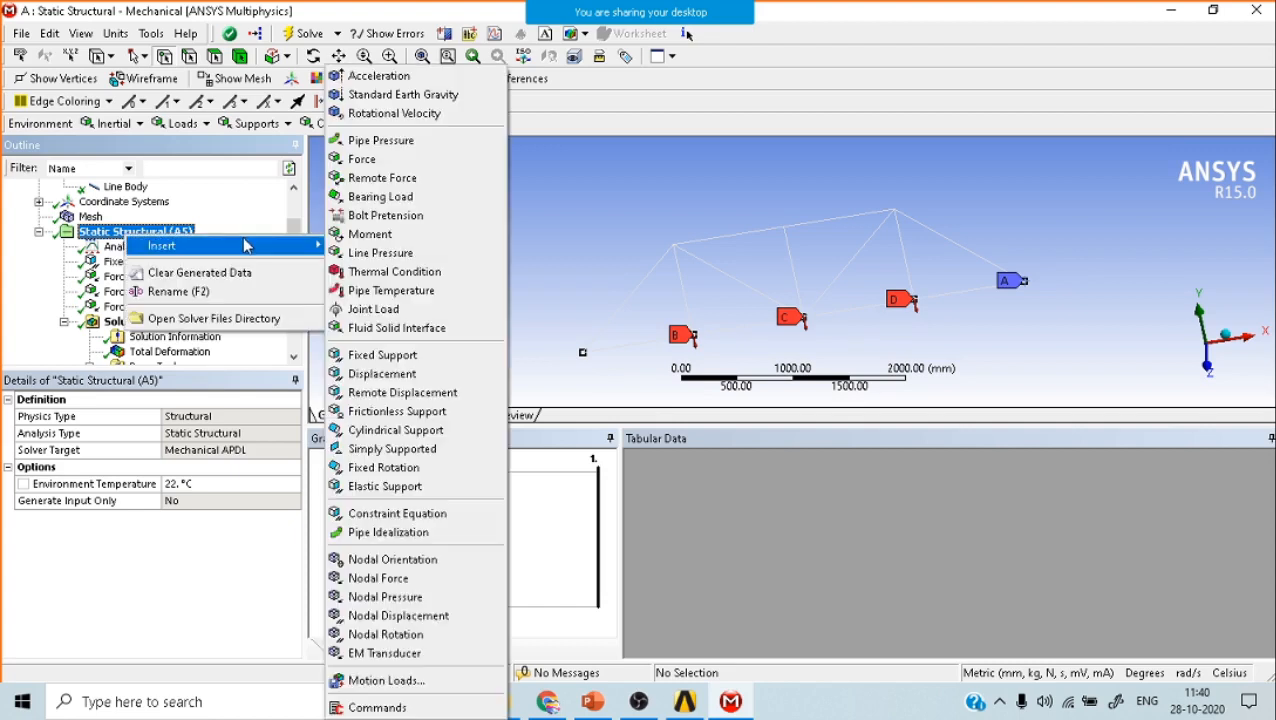
left_click(362, 159)
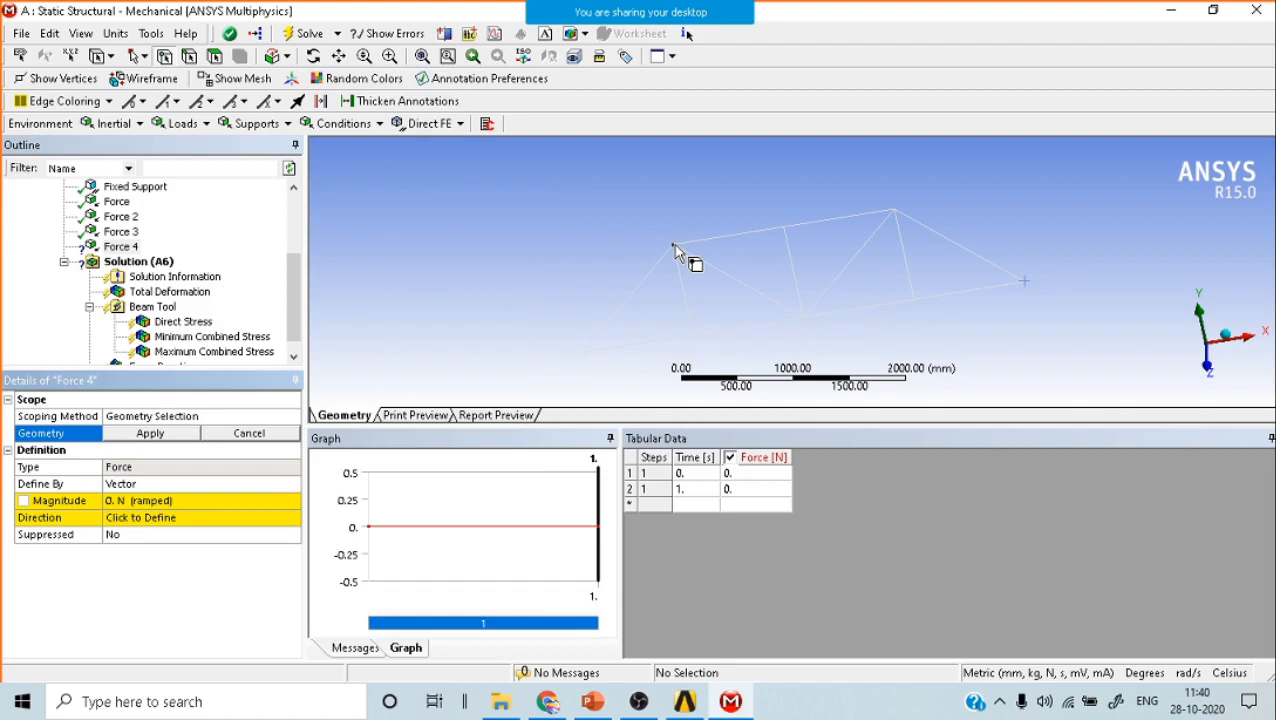
left_click(785, 229)
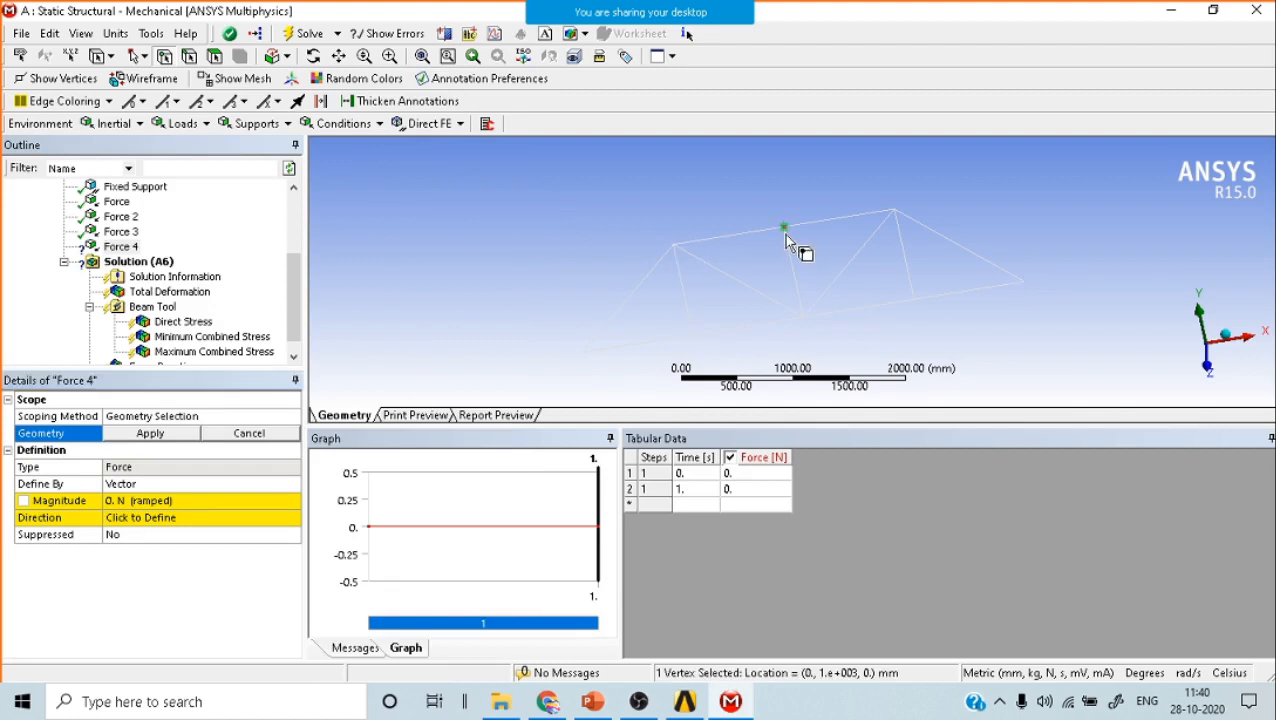
left_click(150, 433)
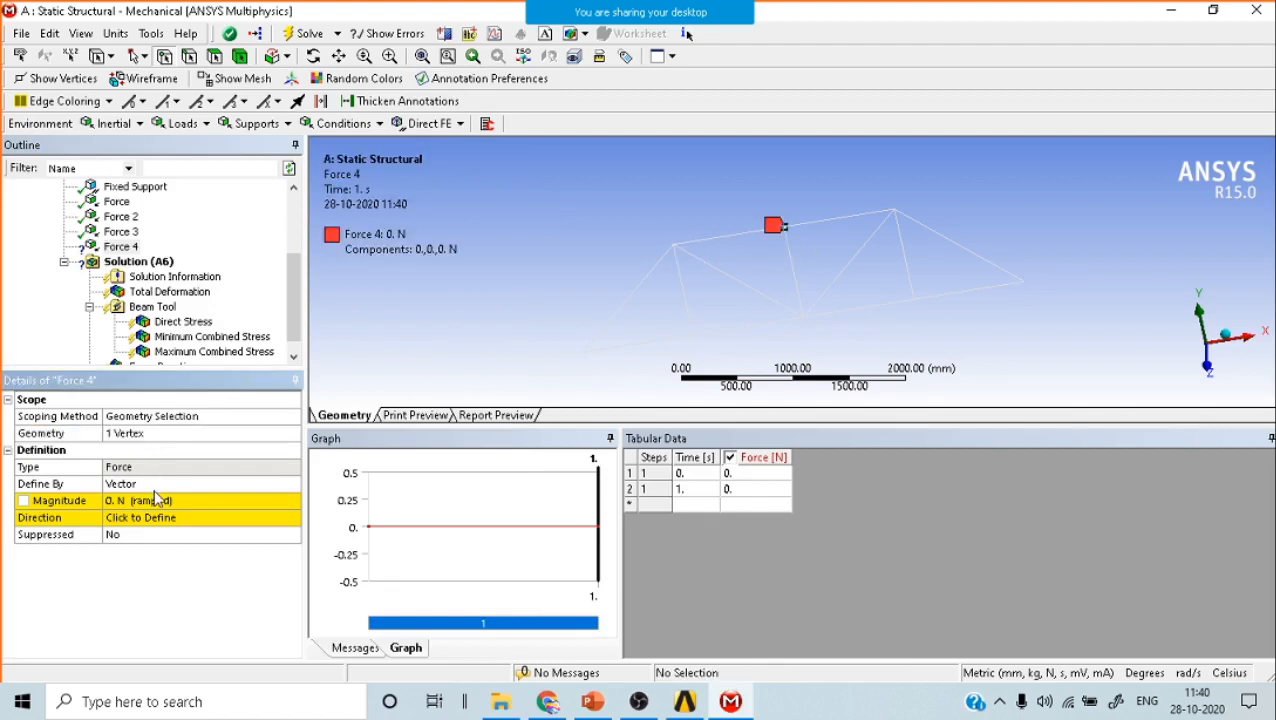
Define the top-chord force by components and set its X component to 30e3 N.
left_click(155, 486)
left_click(290, 484)
left_click(140, 516)
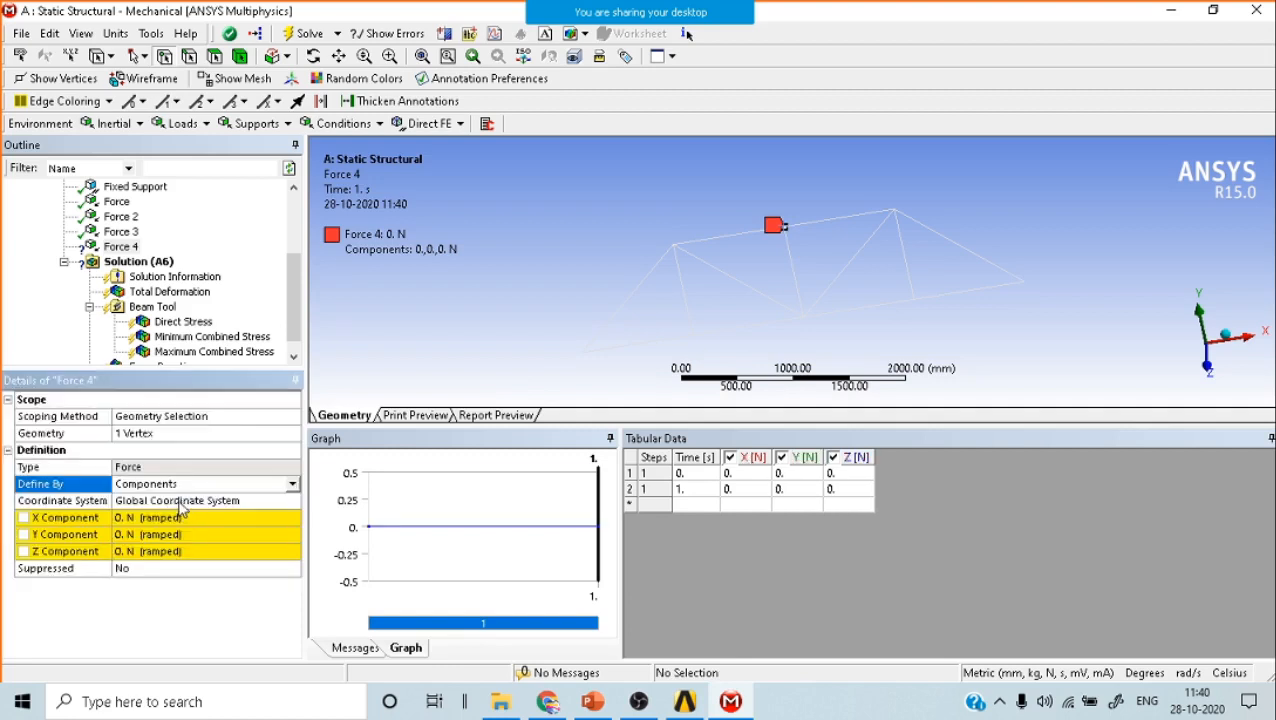
left_click(130, 519)
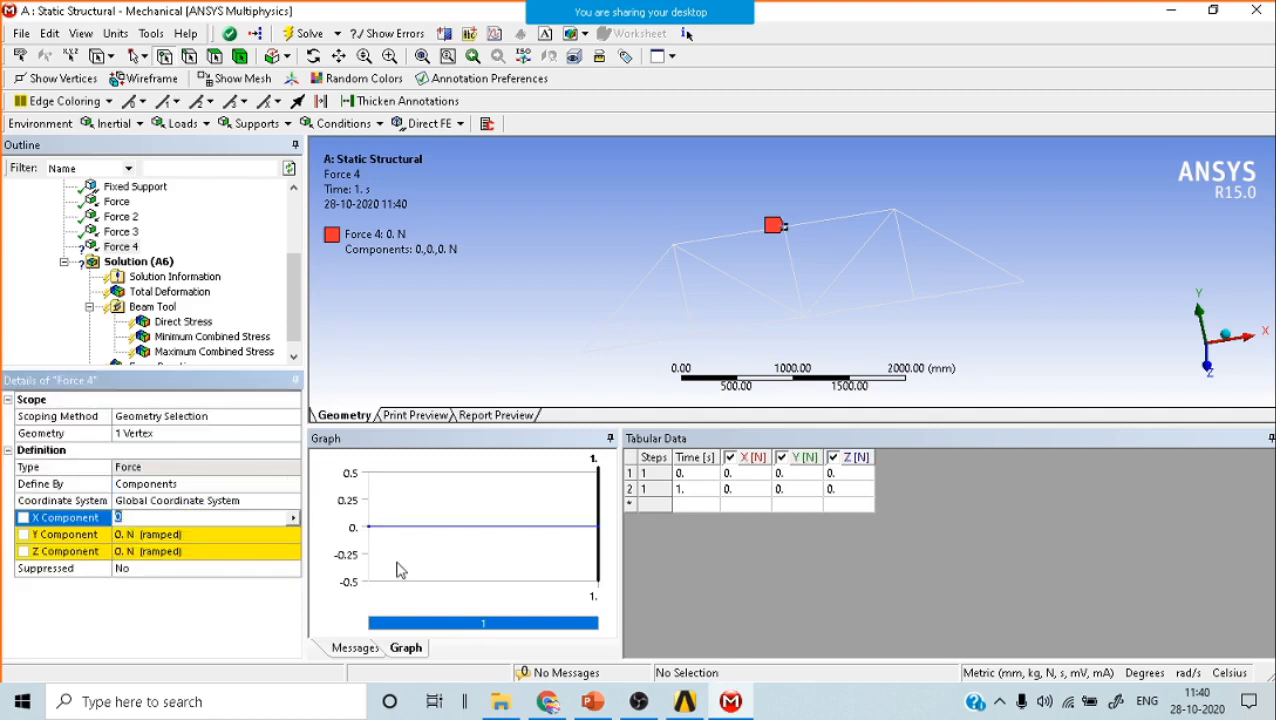
type("30e3")
key("Return")
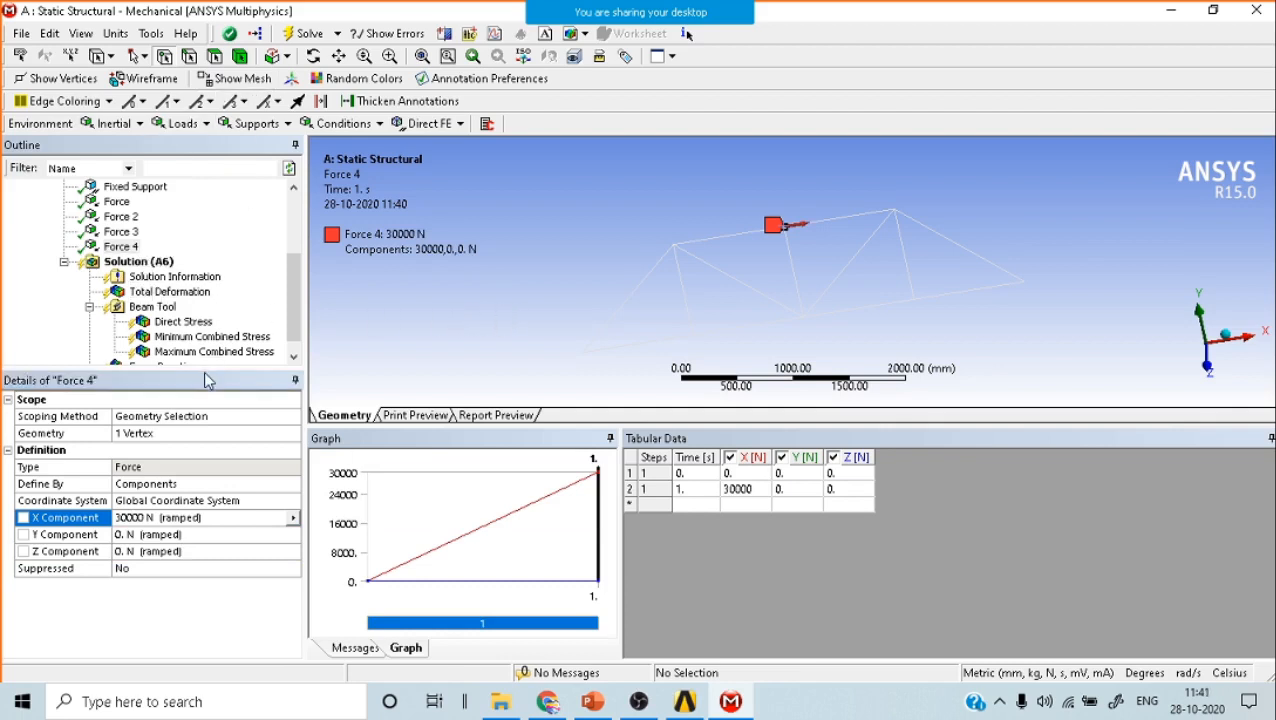
Solve the analysis with the added horizontal force and display the total deformation.
left_click_drag(204, 367, 204, 453)
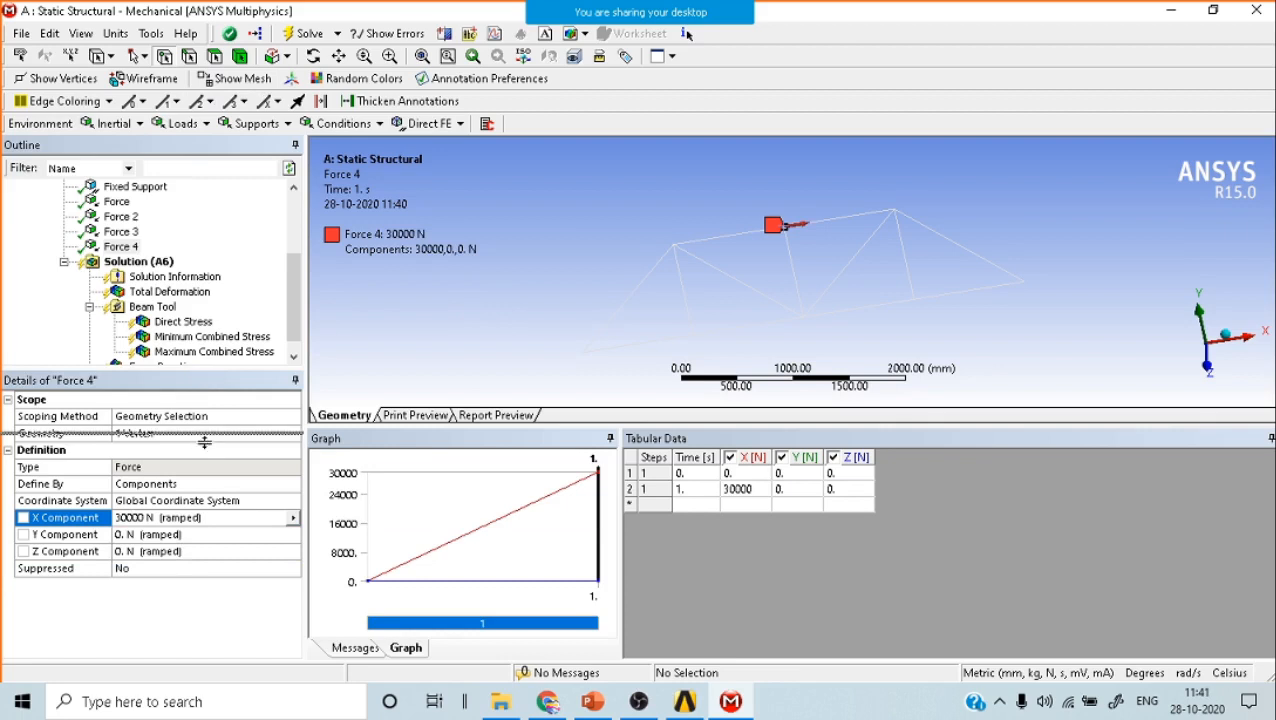
left_click(308, 34)
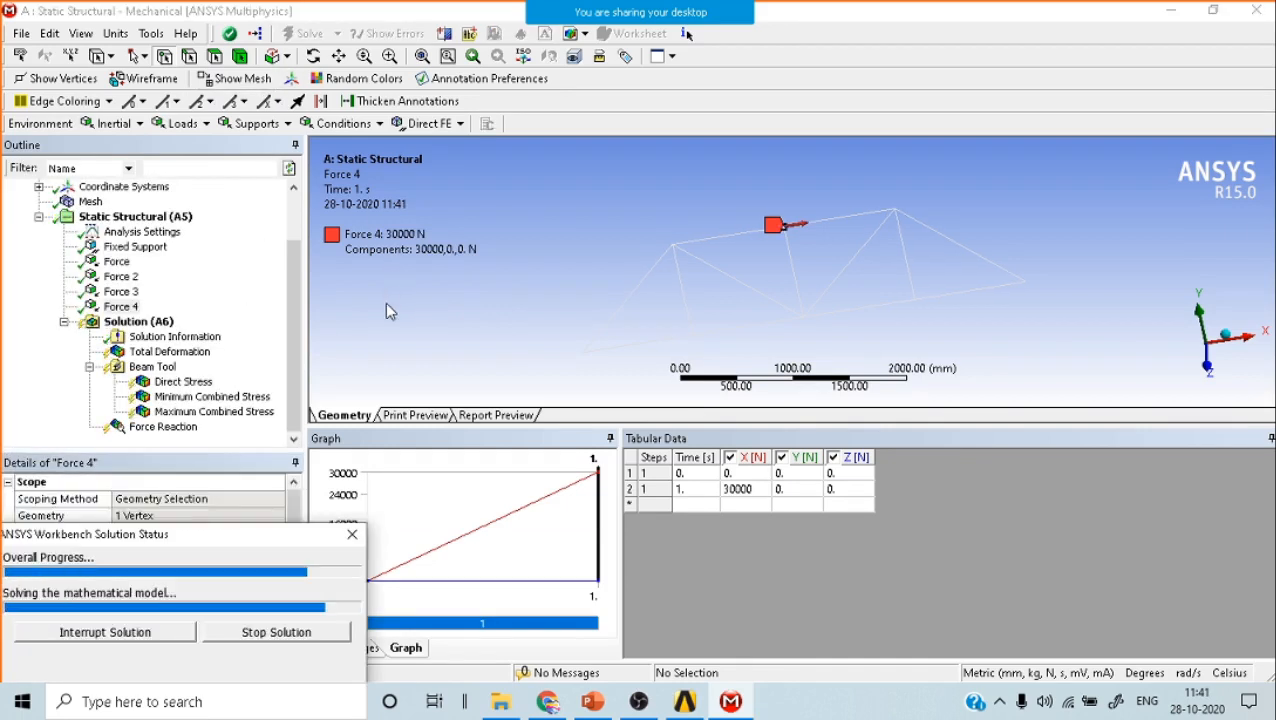
left_click(152, 353)
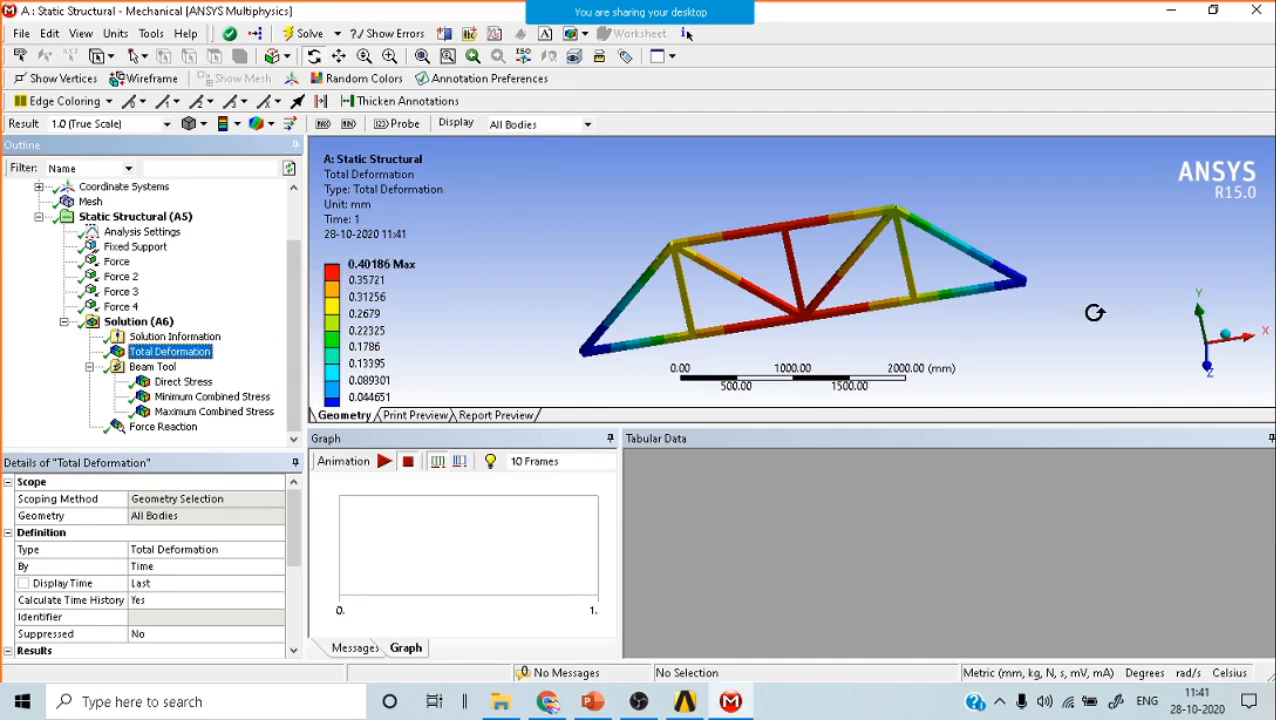
Insert another total deformation result under the solution and change its type to Directional Deformation.
right_click(139, 328)
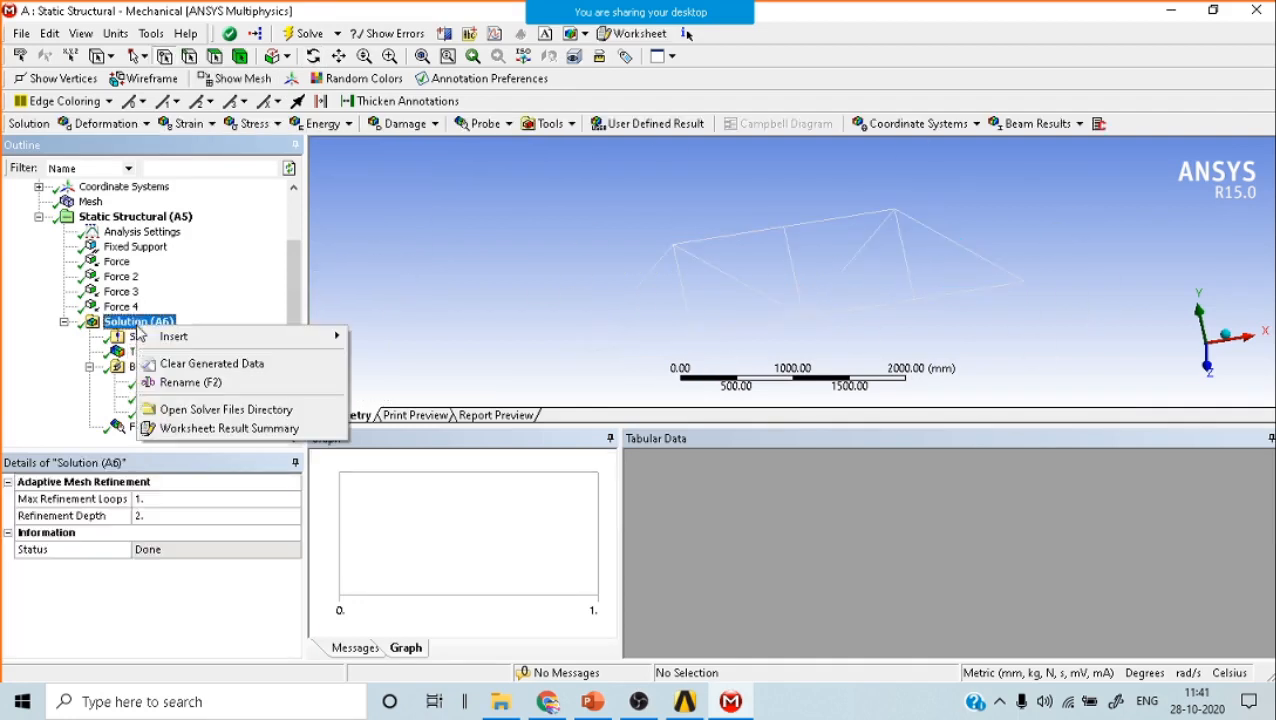
mouse_move(172, 337)
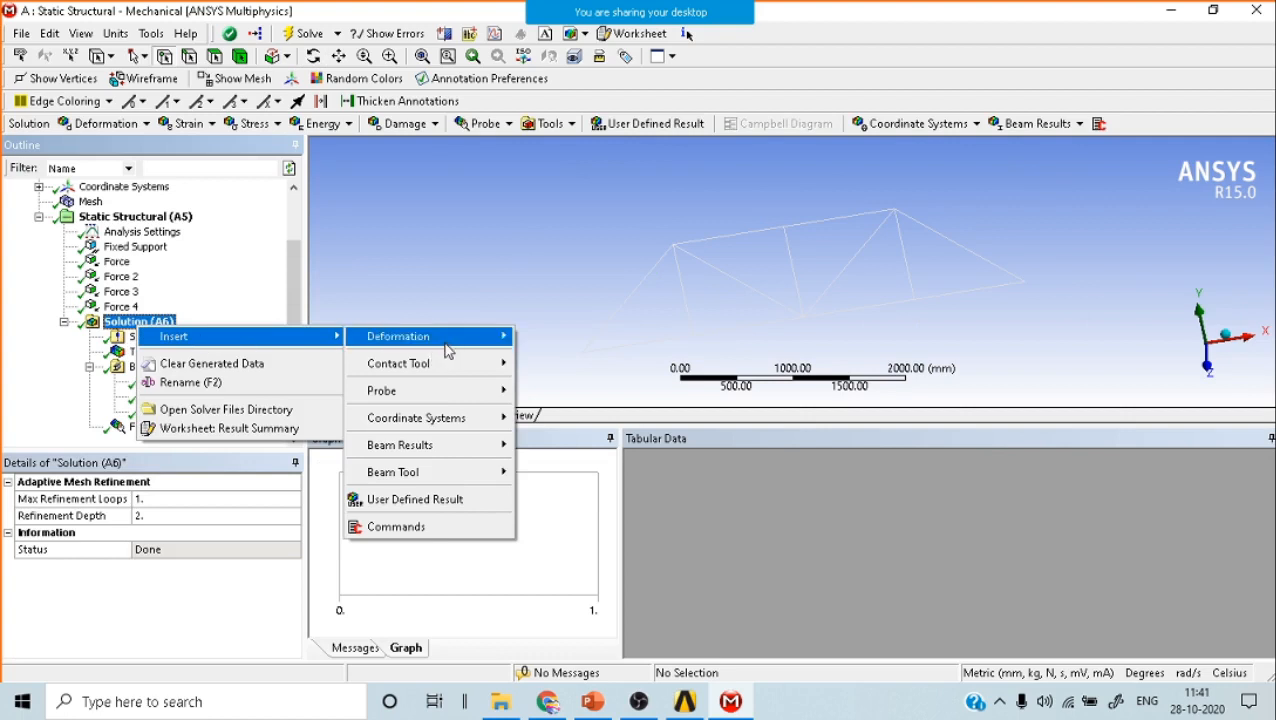
mouse_move(447, 342)
left_click(547, 340)
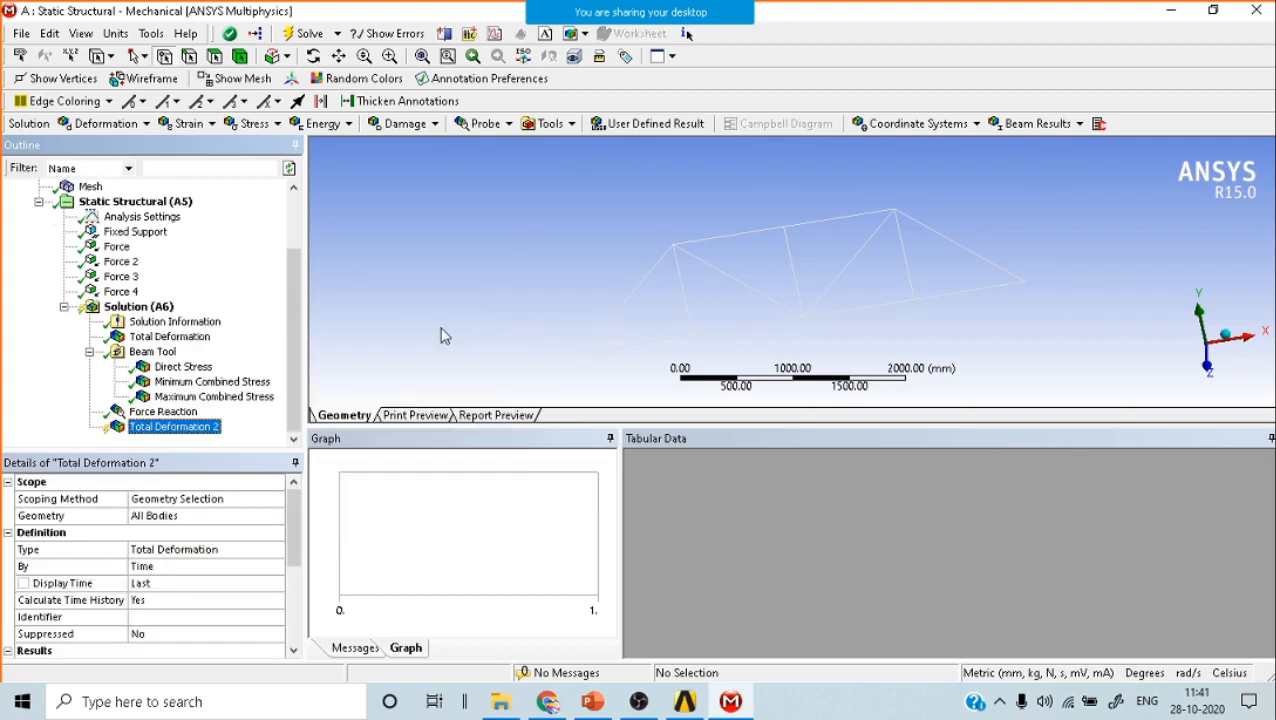
right_click(175, 430)
left_click(108, 447)
left_click(182, 552)
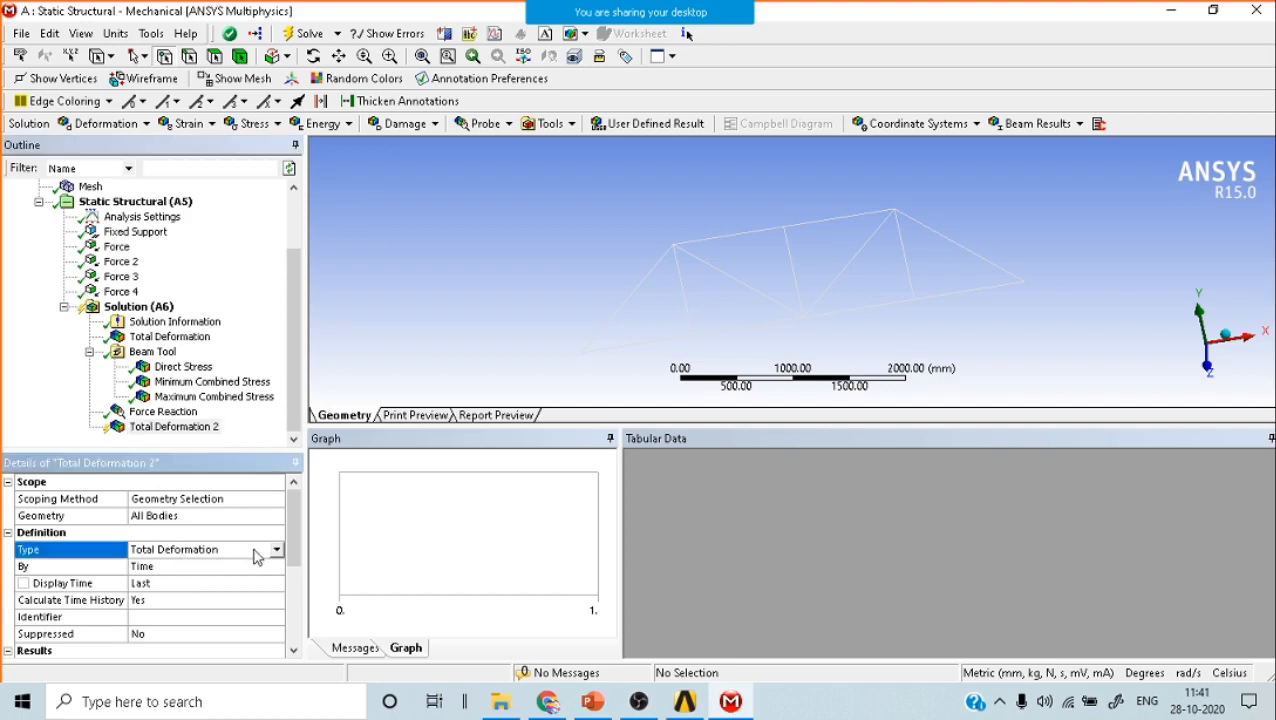
left_click(276, 549)
left_click(212, 577)
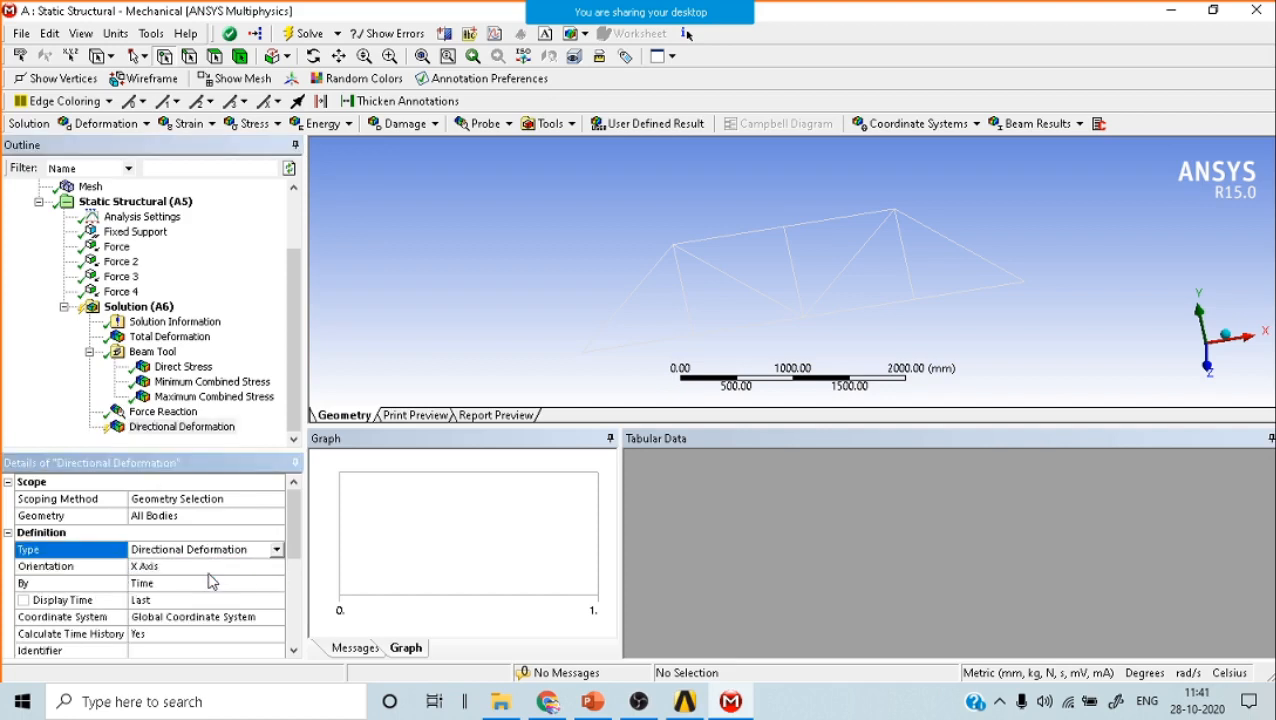
Orient the directional deformation result along the X Axis and evaluate all results.
double_click(182, 577)
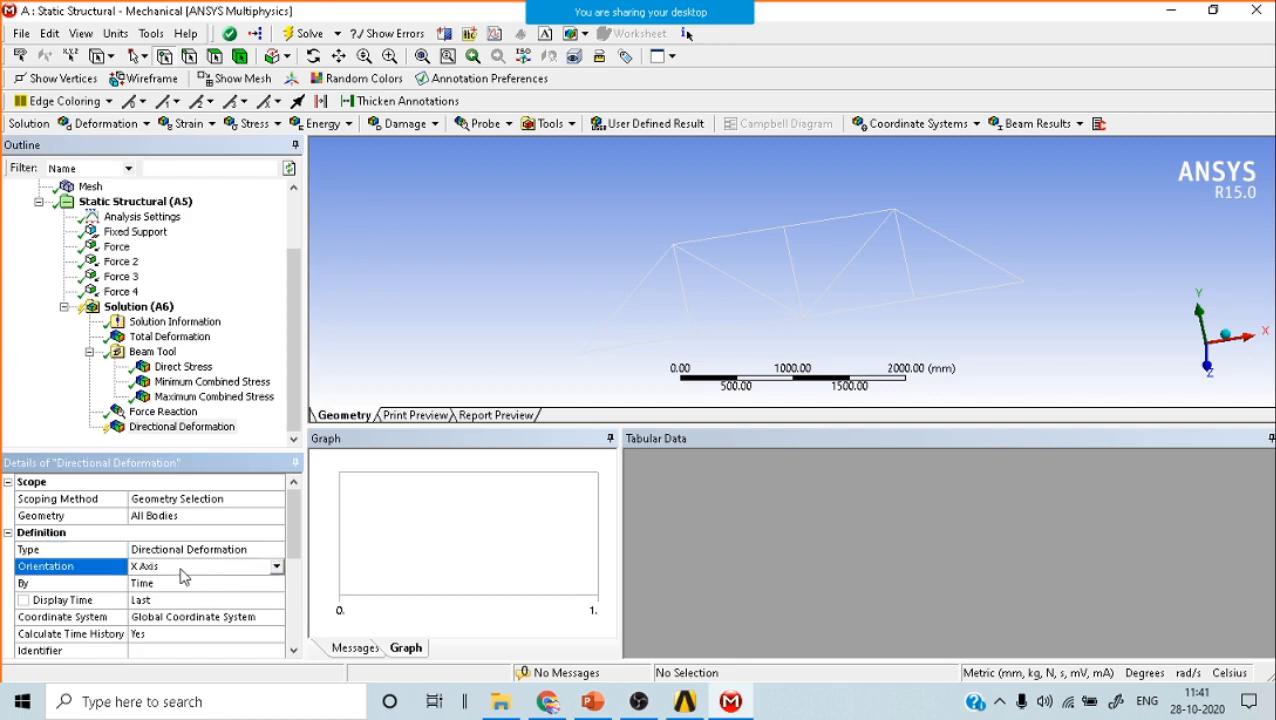
left_click(276, 567)
left_click(150, 582)
right_click(172, 429)
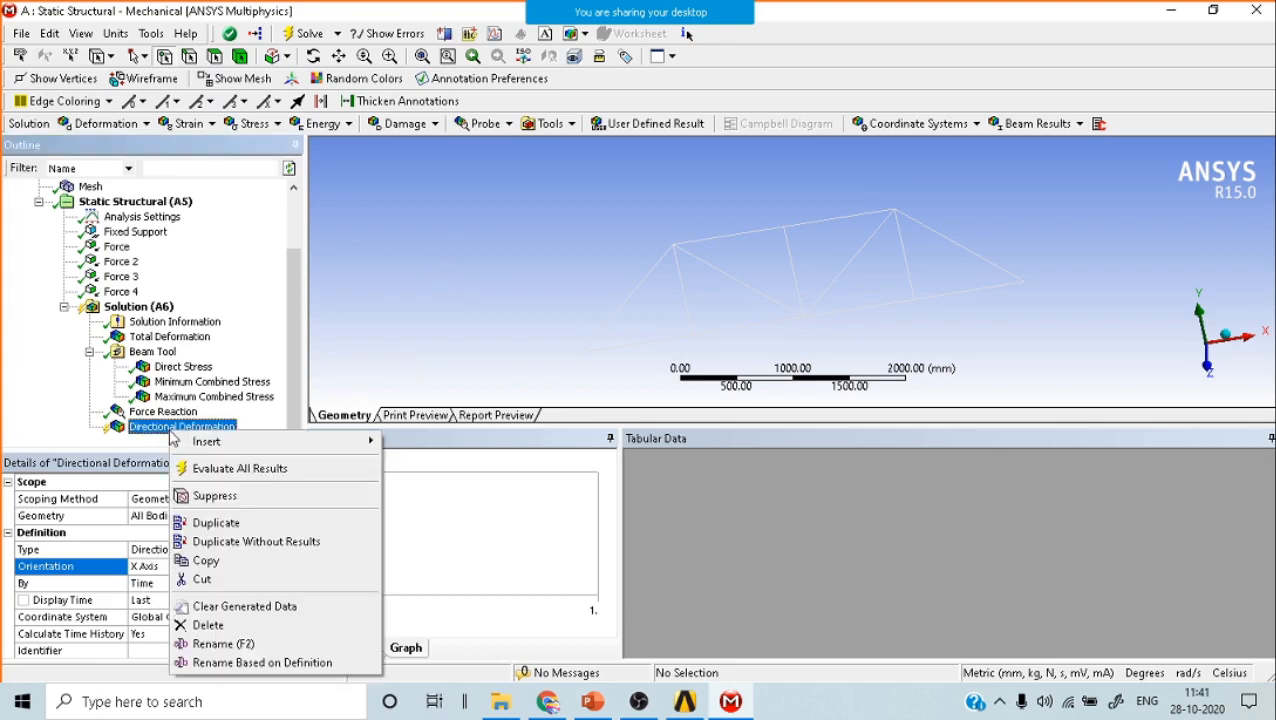
left_click(253, 471)
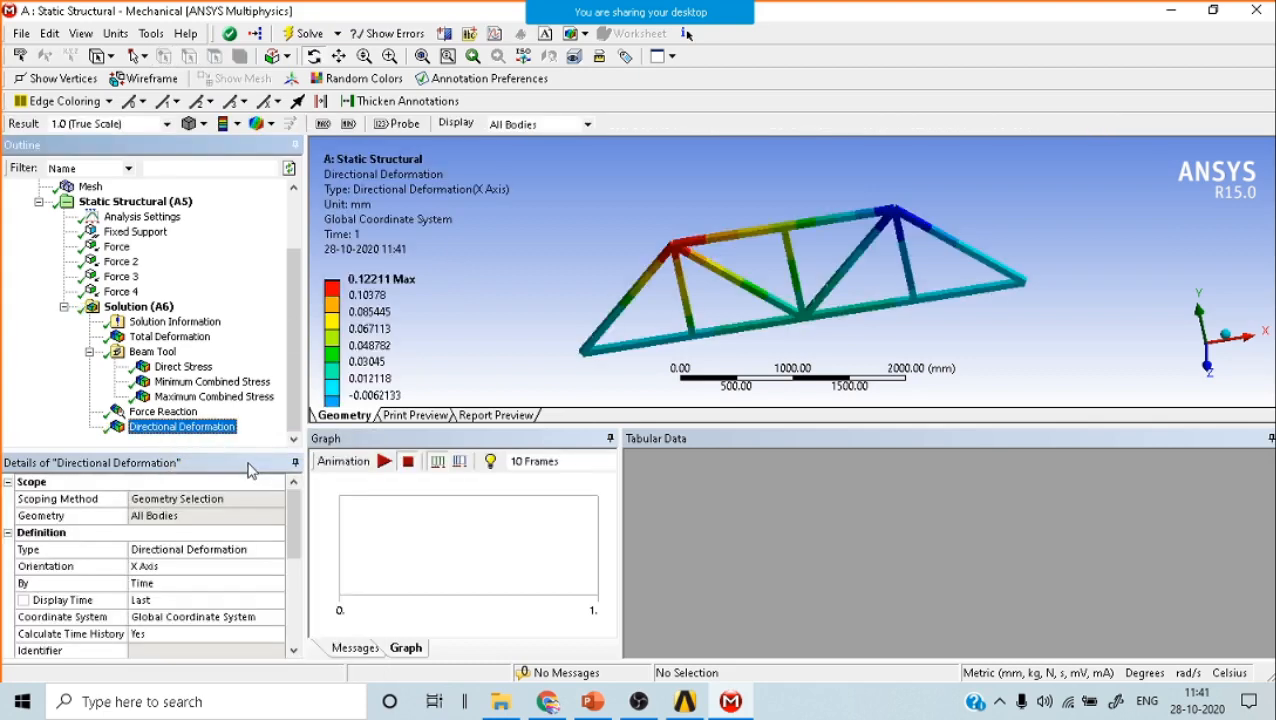
left_click(365, 283)
Insert a second directional deformation result under the solution, orient it along the Y Axis and evaluate all results.
left_click(168, 309)
right_click(172, 316)
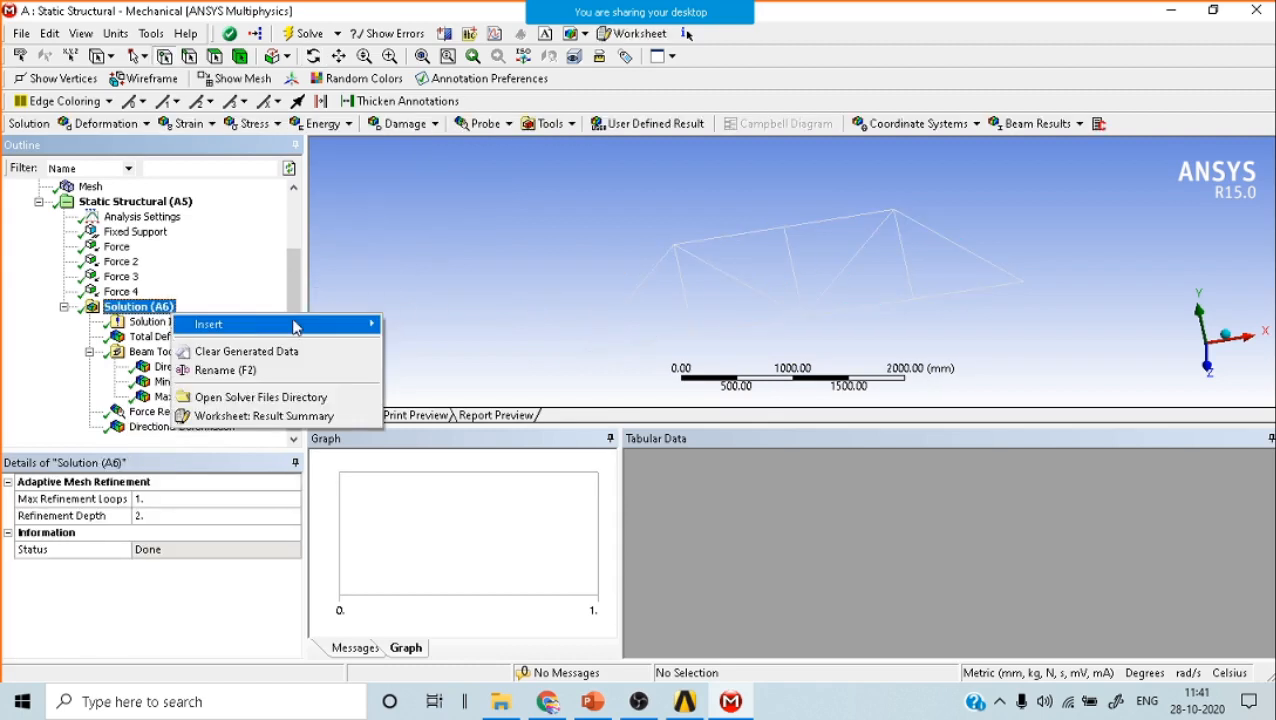
mouse_move(300, 324)
mouse_move(470, 324)
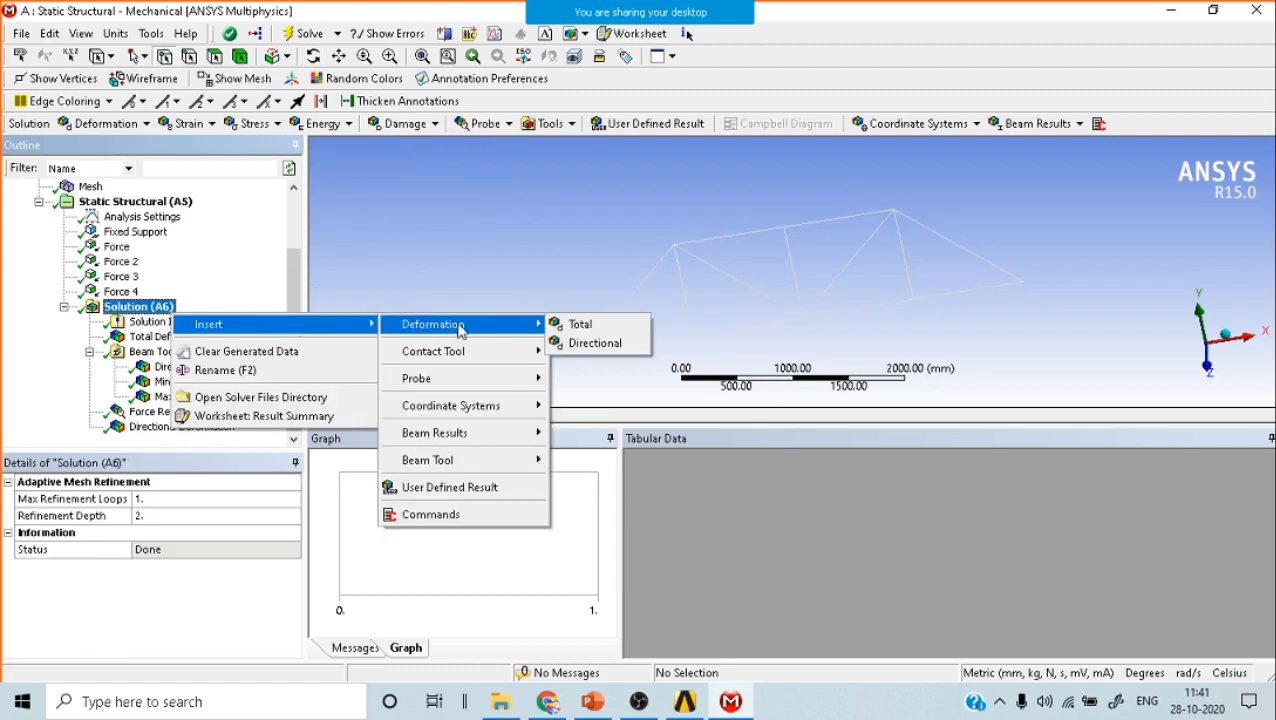
left_click(597, 343)
left_click(199, 568)
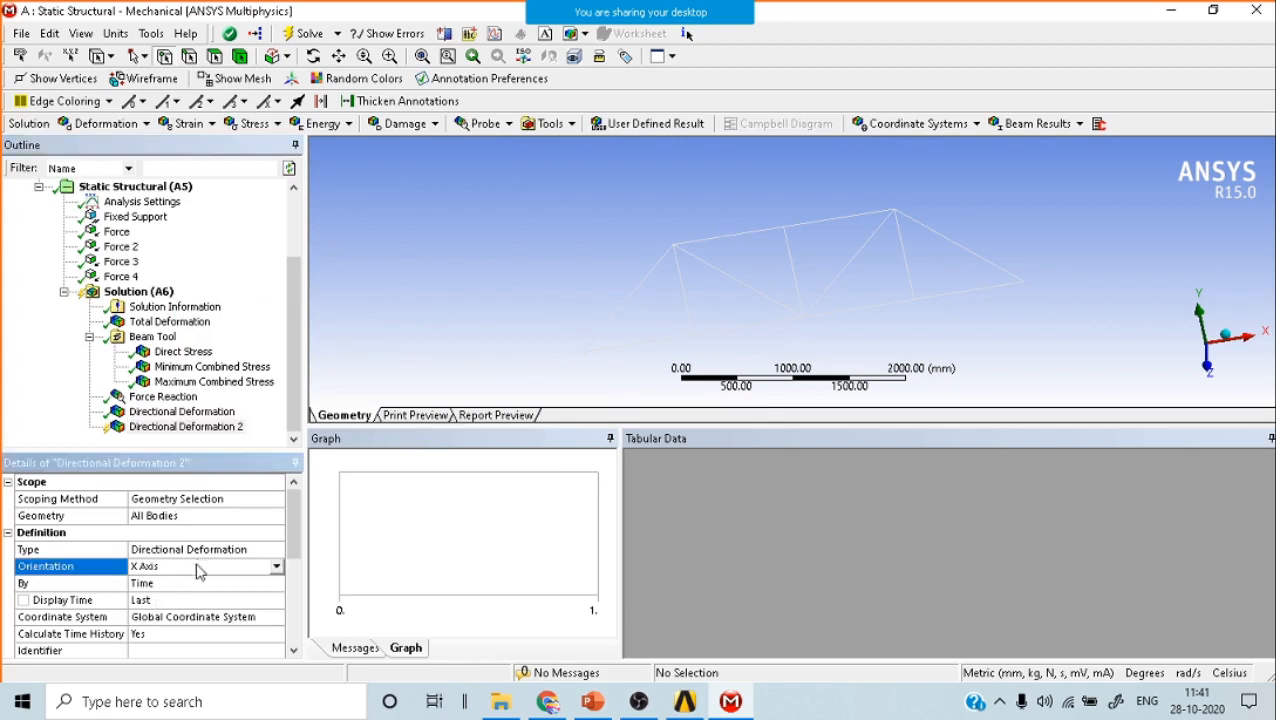
right_click(188, 428)
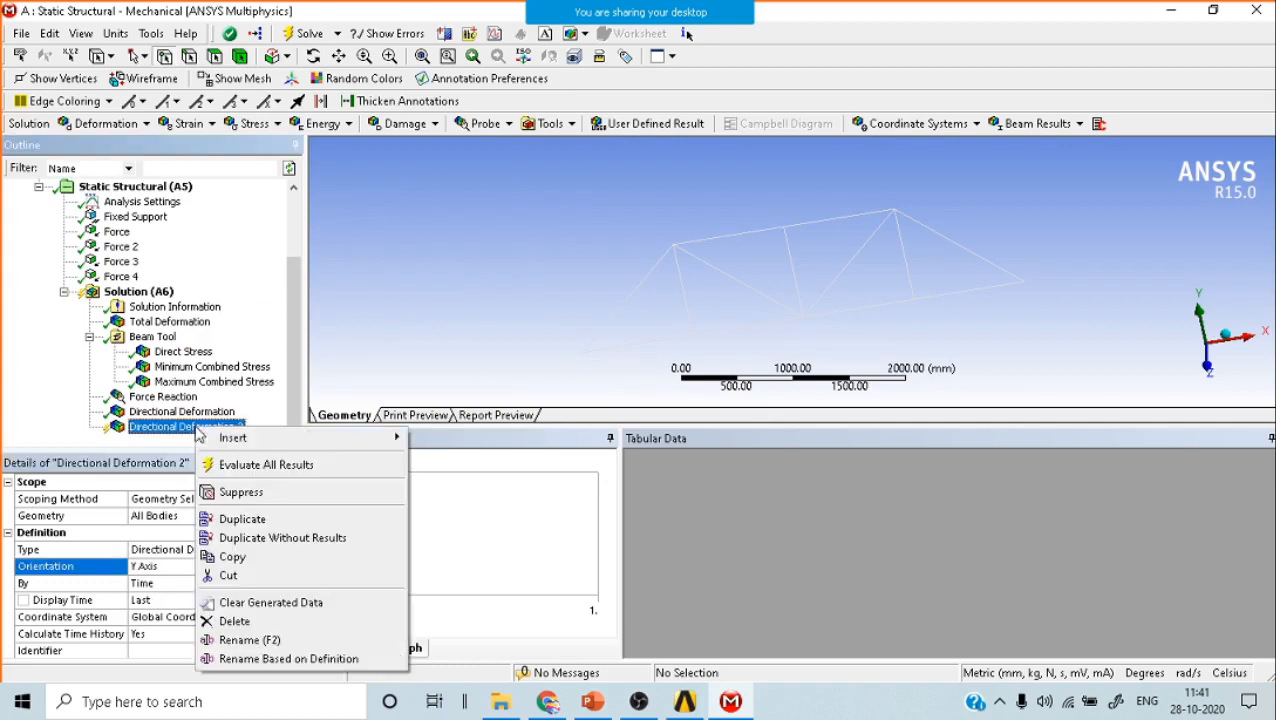
left_click(268, 464)
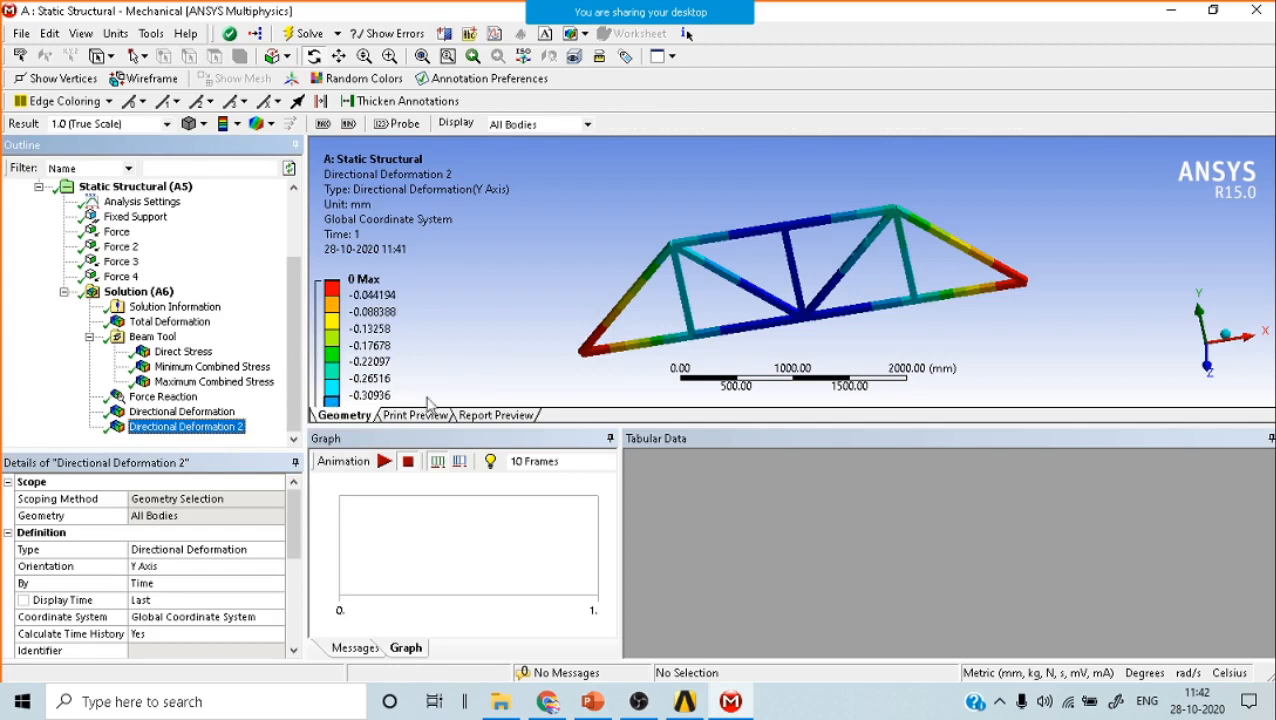
Examine the Y-axis deformation of the truss face-on in the XY plane with an enlarged graphics area.
left_click(1214, 370)
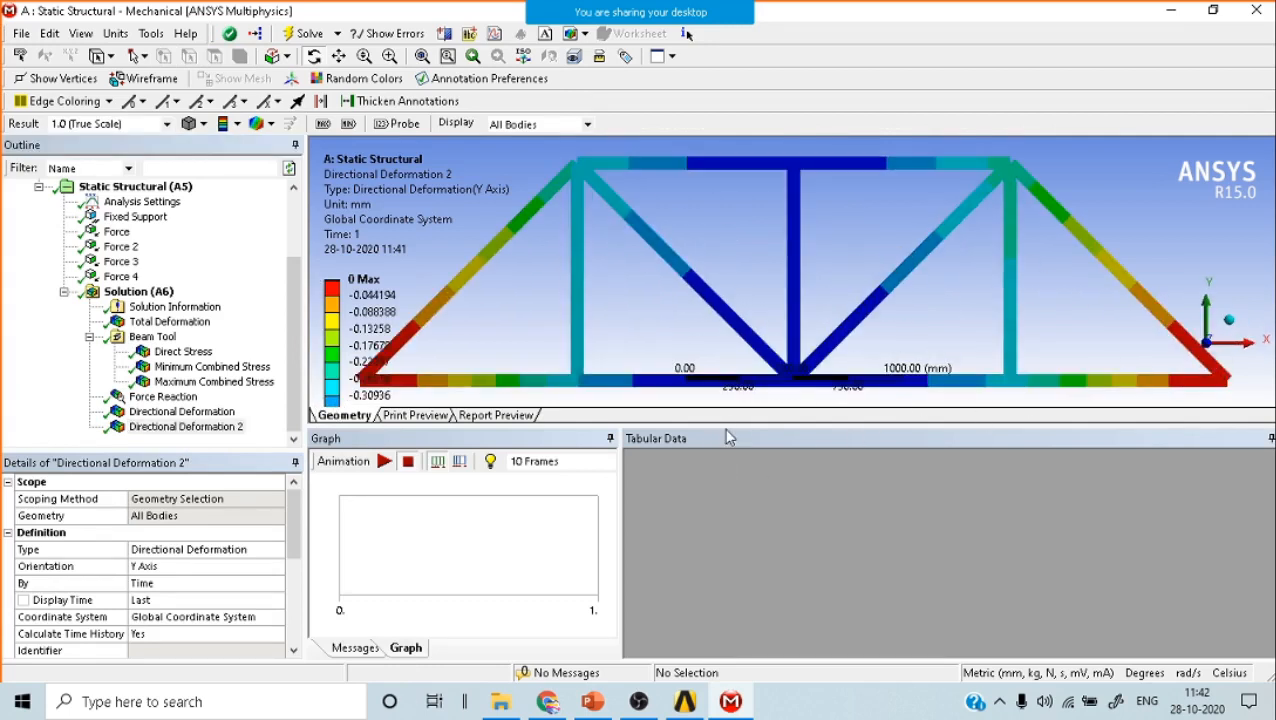
left_click_drag(725, 424, 725, 547)
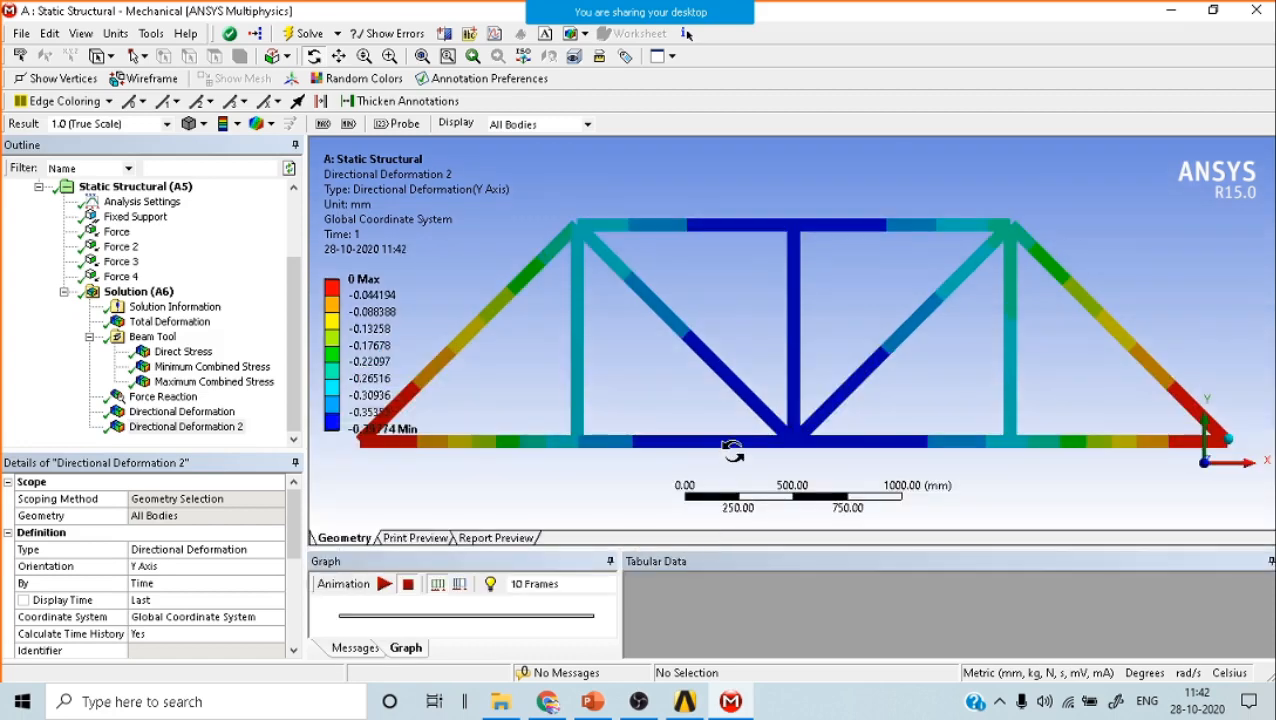
scroll(733, 451, "down", 4)
scroll(733, 451, "up", 5)
scroll(733, 451, "down", 6)
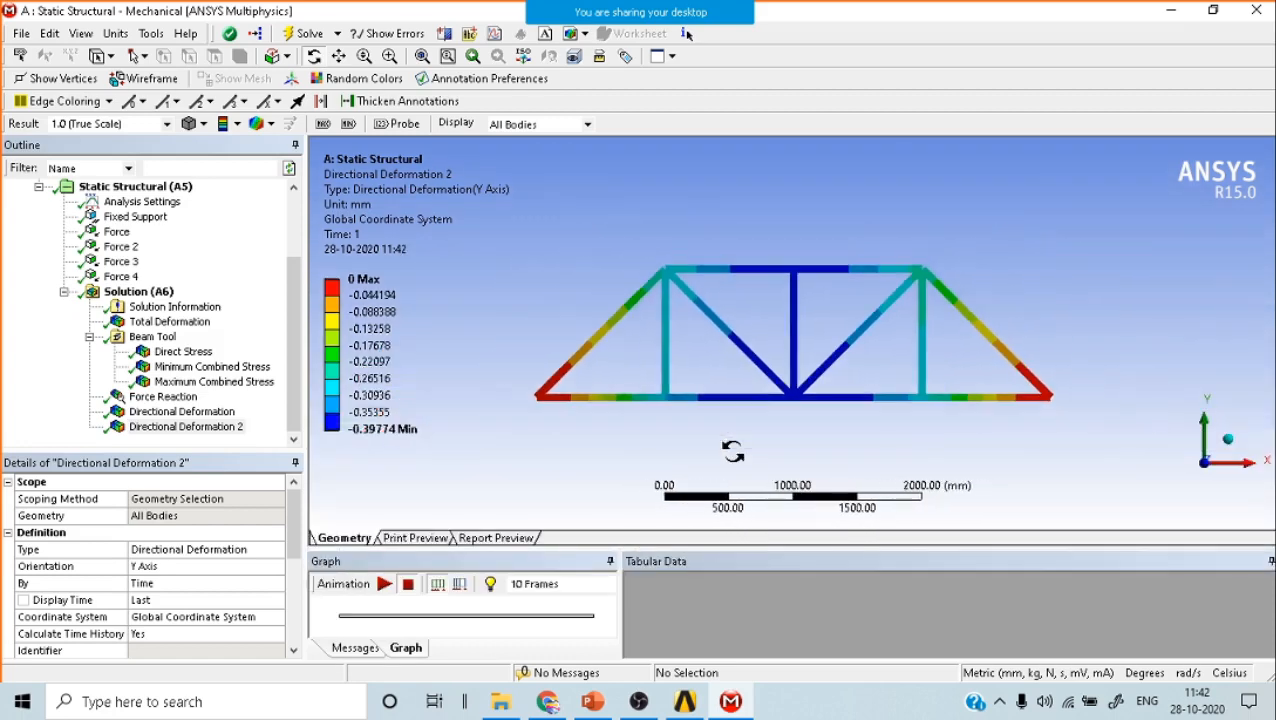
scroll(733, 451, "up", 7)
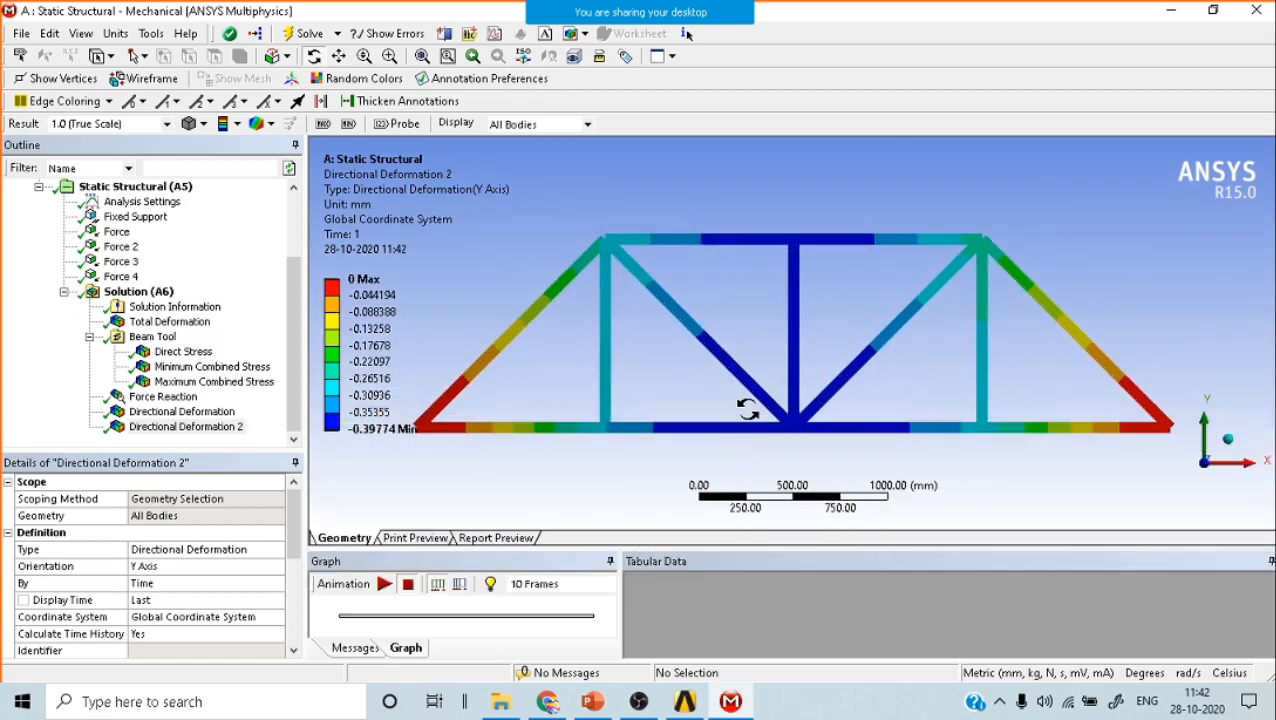
scroll(740, 410, "down", 2)
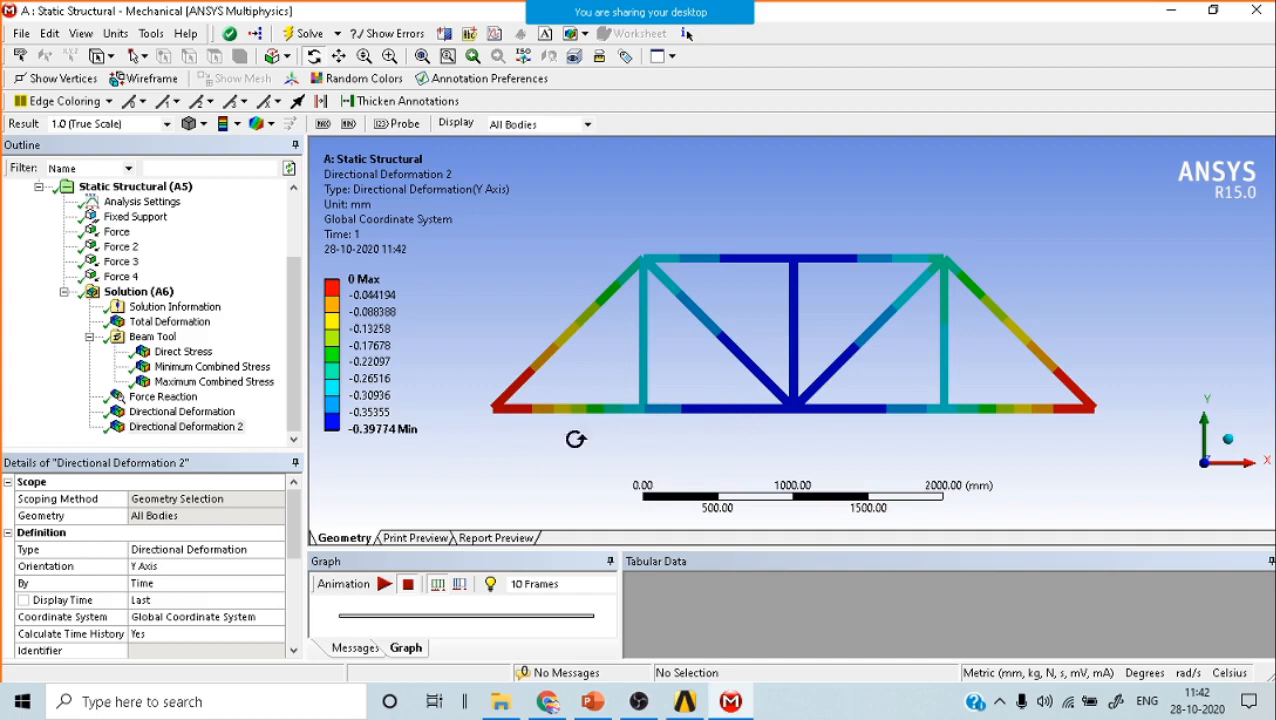
Generate the report preview for the project, skim its model and geometry tables, and return to the geometry view.
left_click(410, 539)
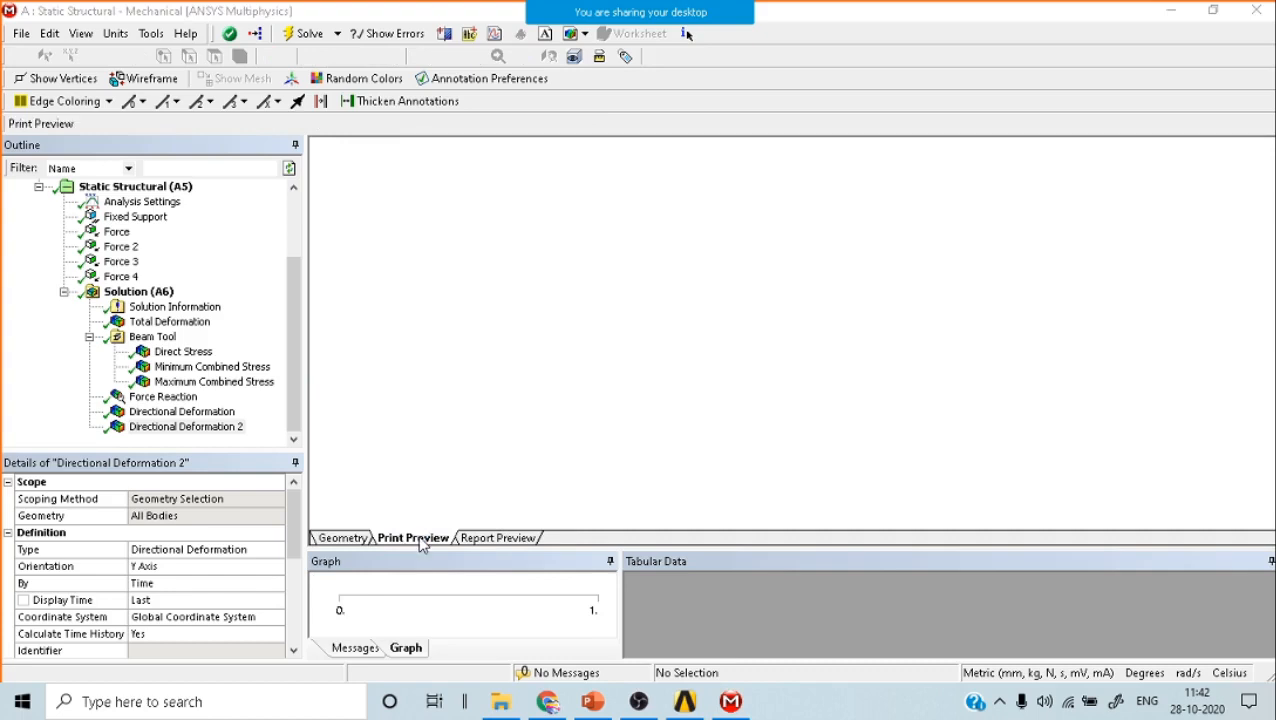
left_click(493, 540)
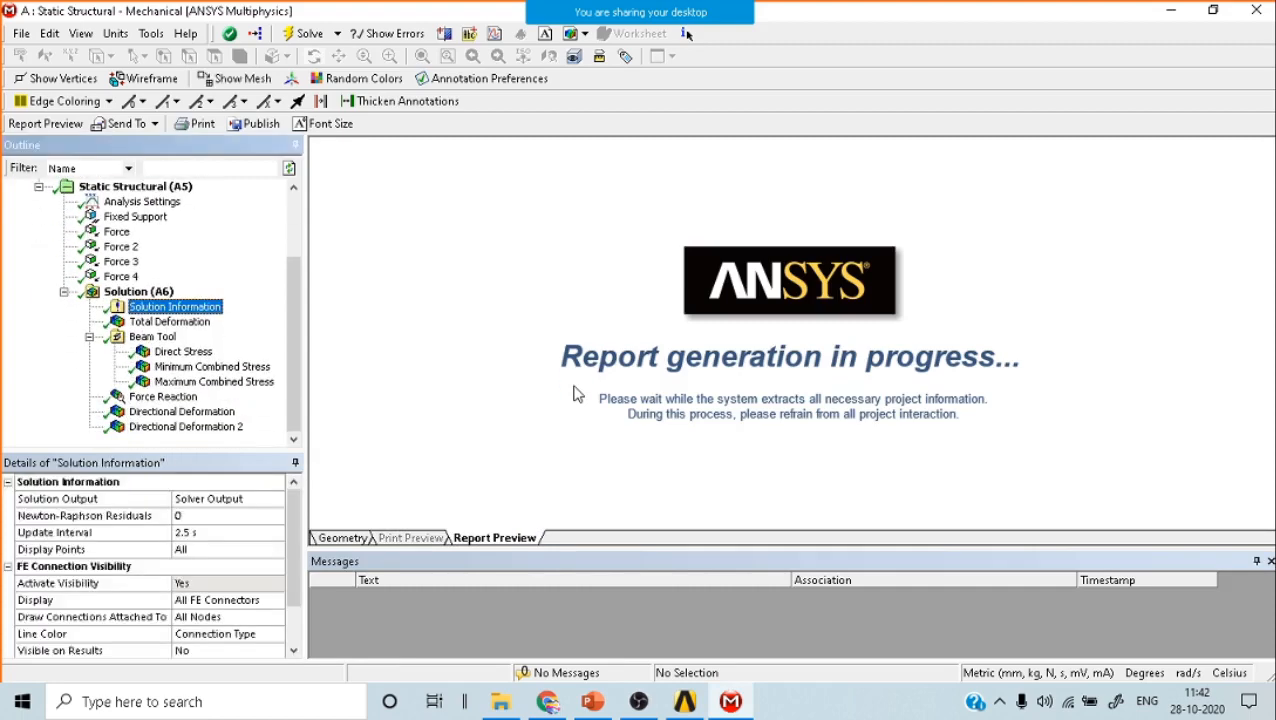
scroll(697, 400, "down", 10)
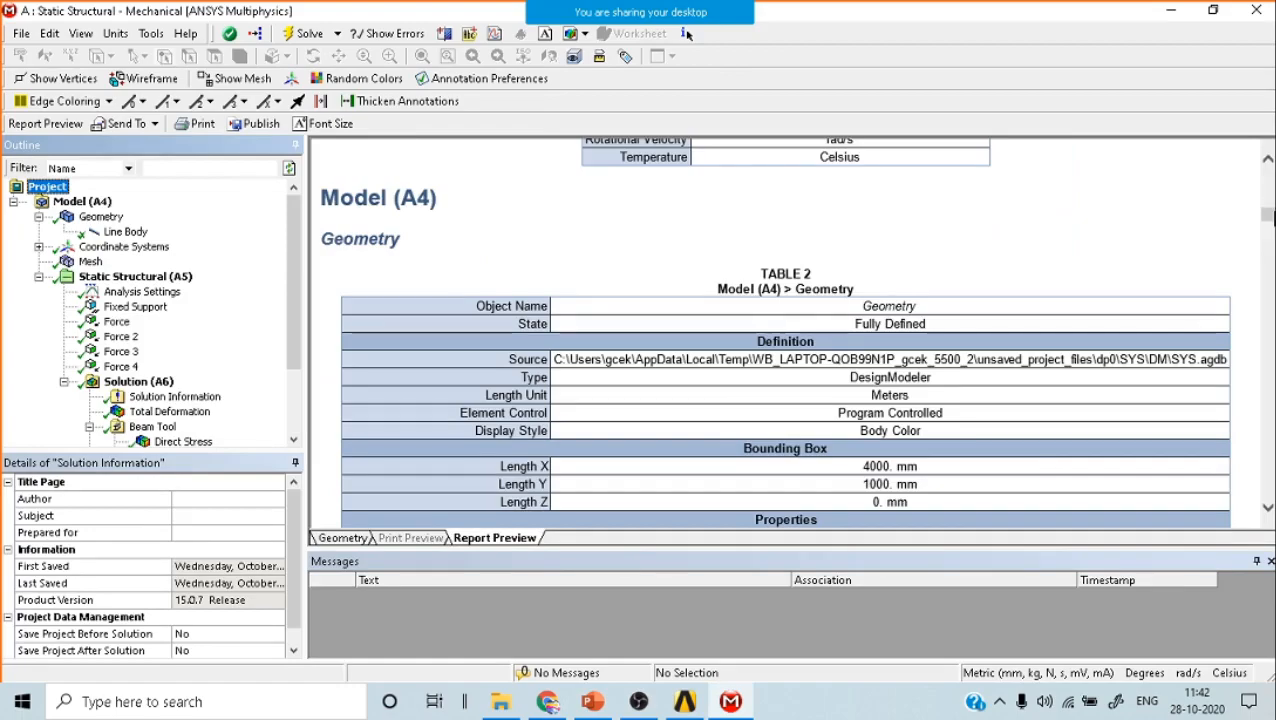
left_click_drag(1268, 214, 1268, 176)
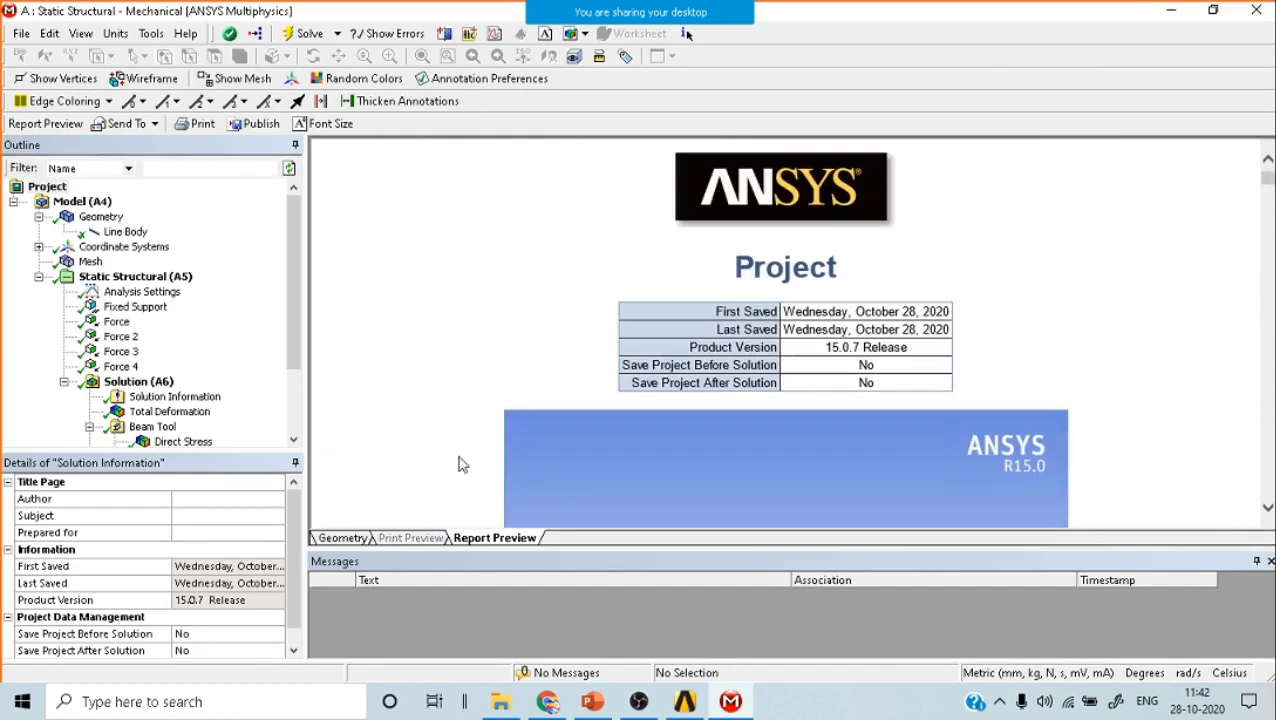
left_click(328, 541)
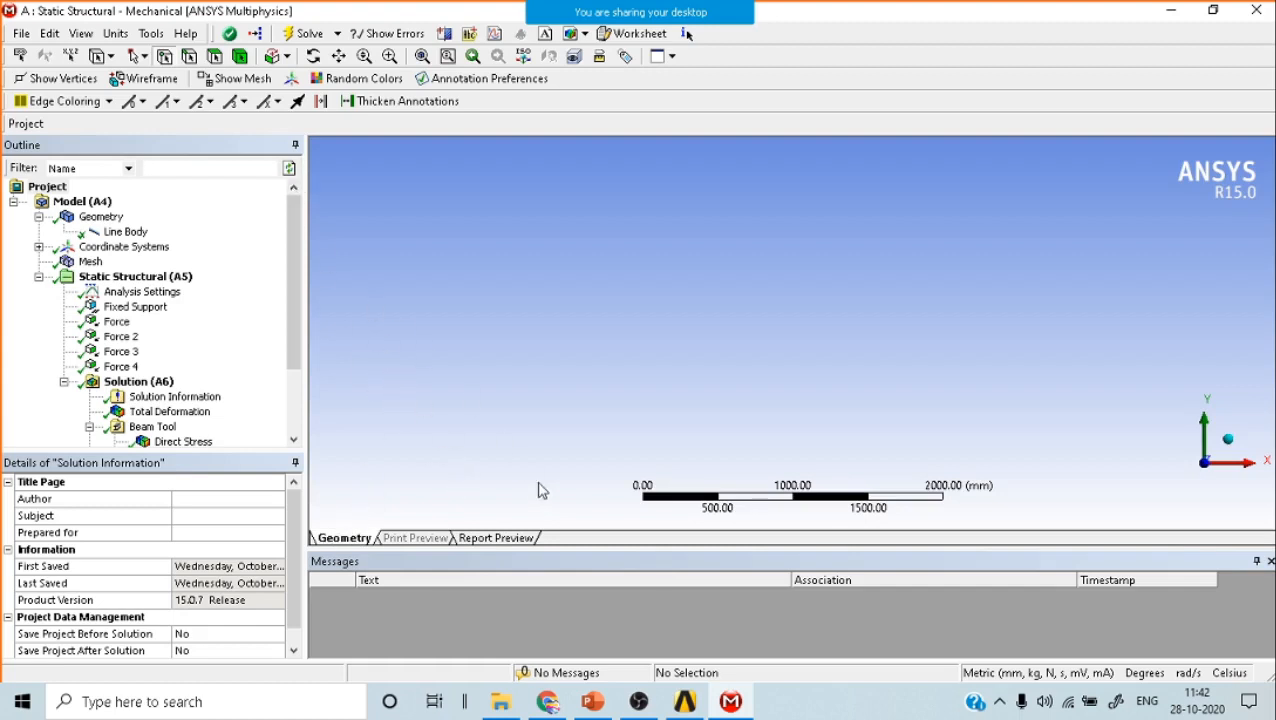
Review the total deformation plot, the mesh, and the loads and support applied under Static Structural.
left_click(165, 412)
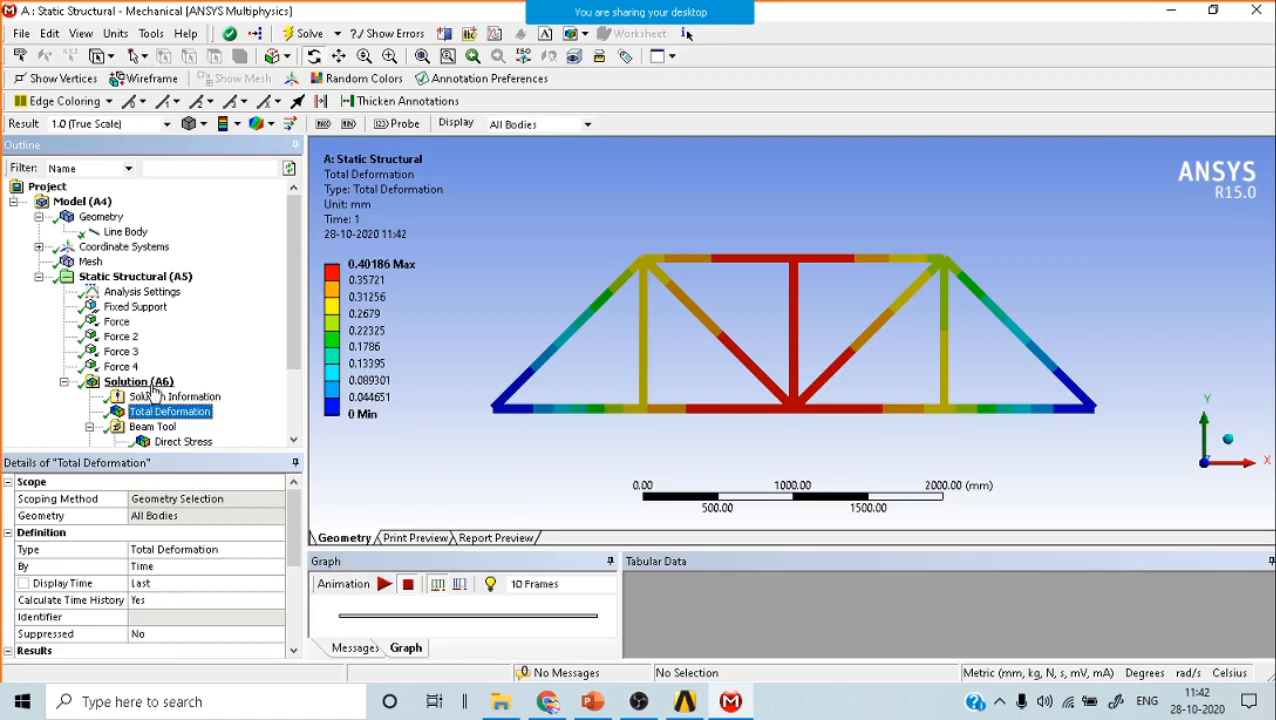
left_click(145, 383)
left_click(135, 276)
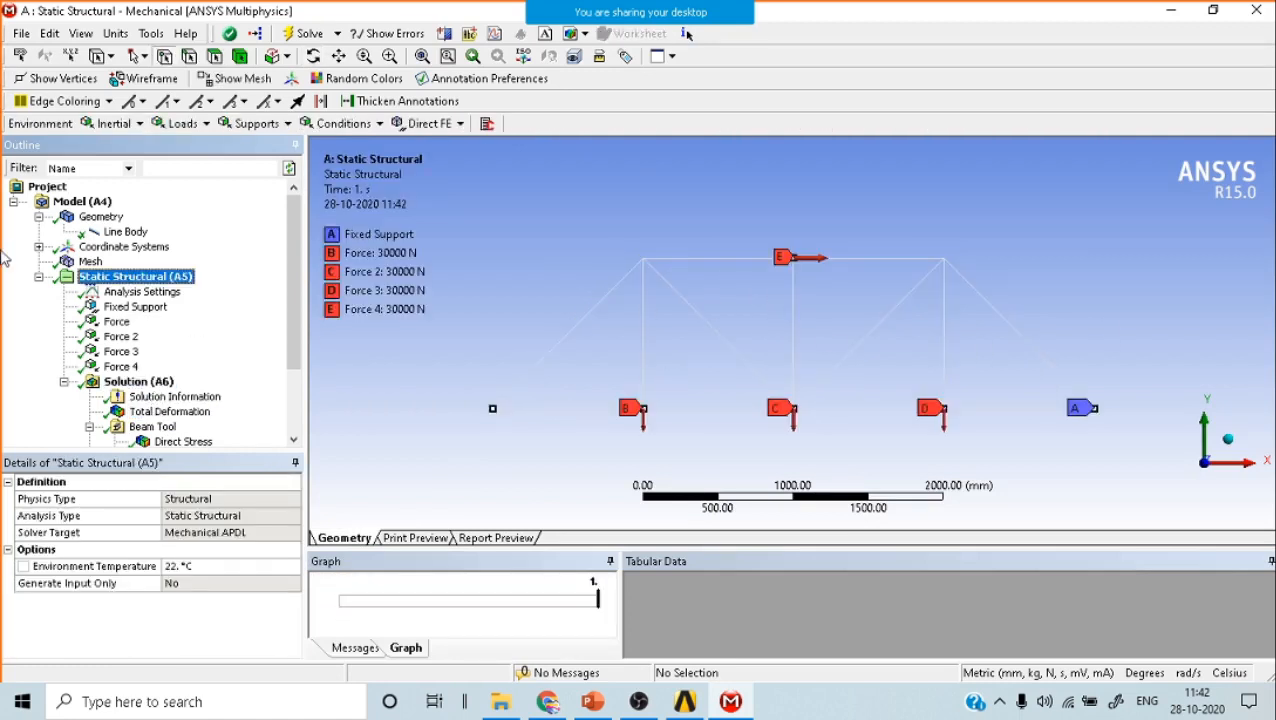
left_click(90, 261)
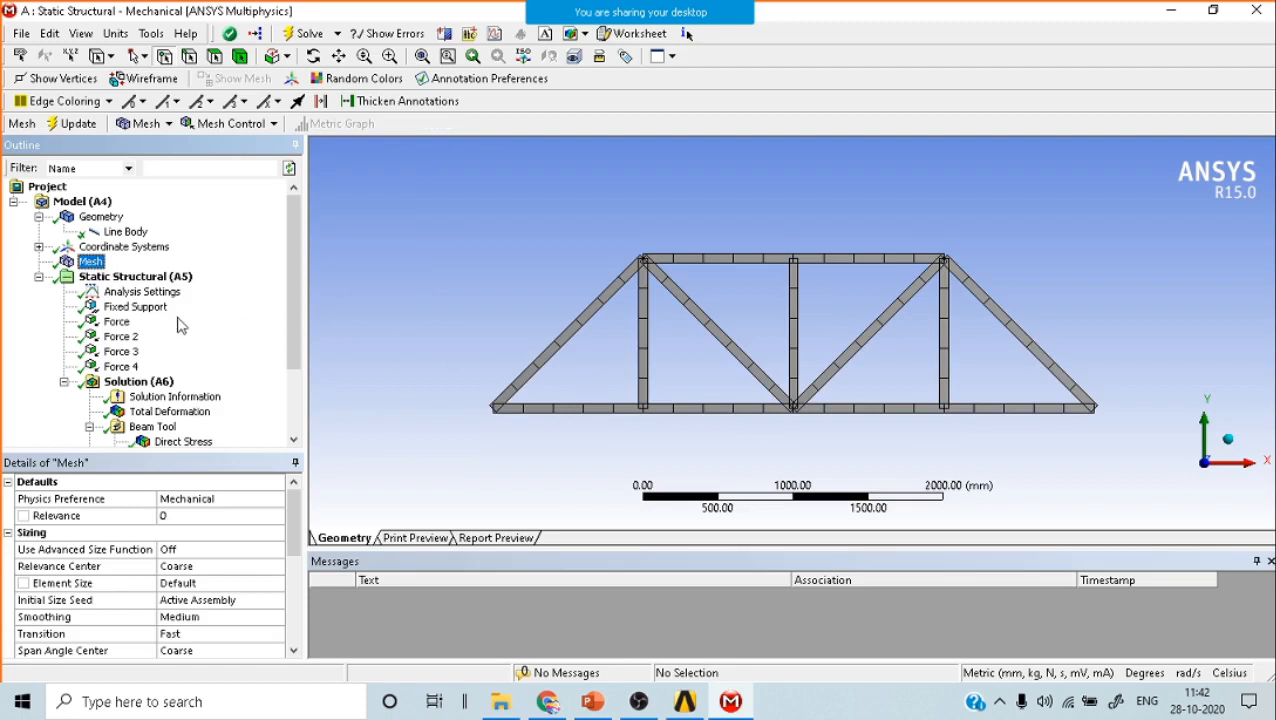
left_click(130, 279)
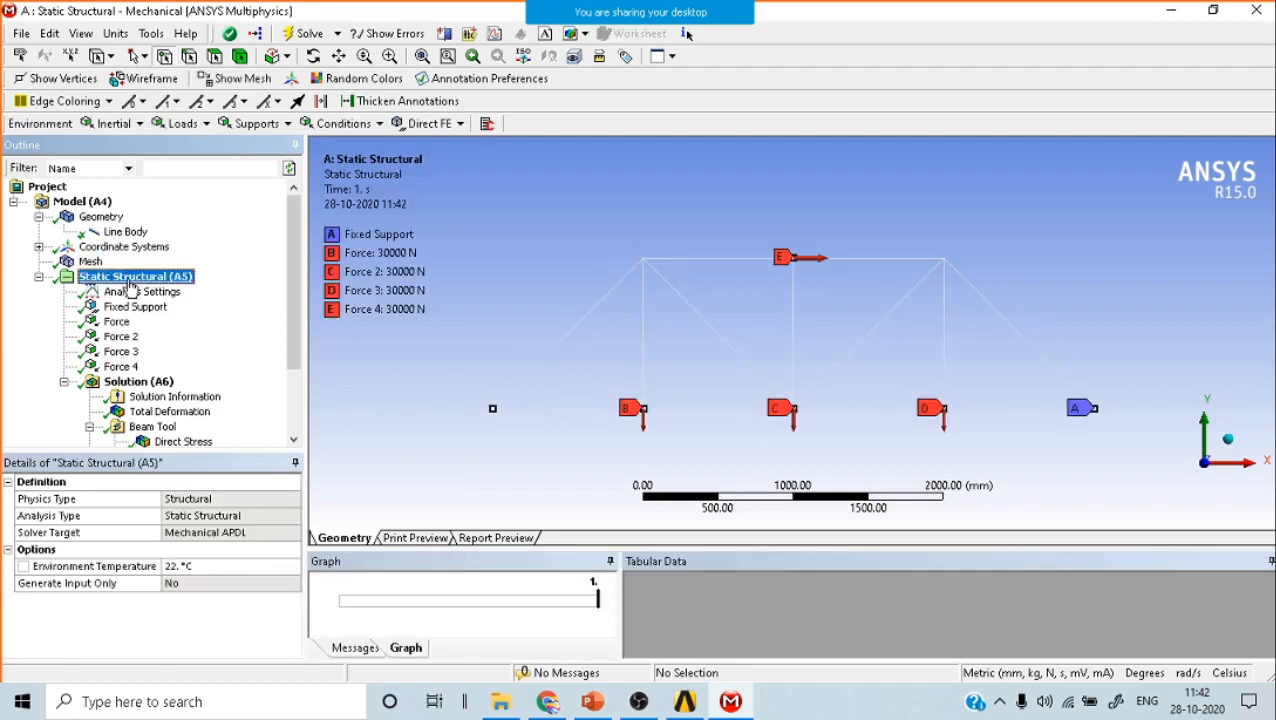
Show the mesh in print preview and send its image to Microsoft PowerPoint.
left_click(92, 262)
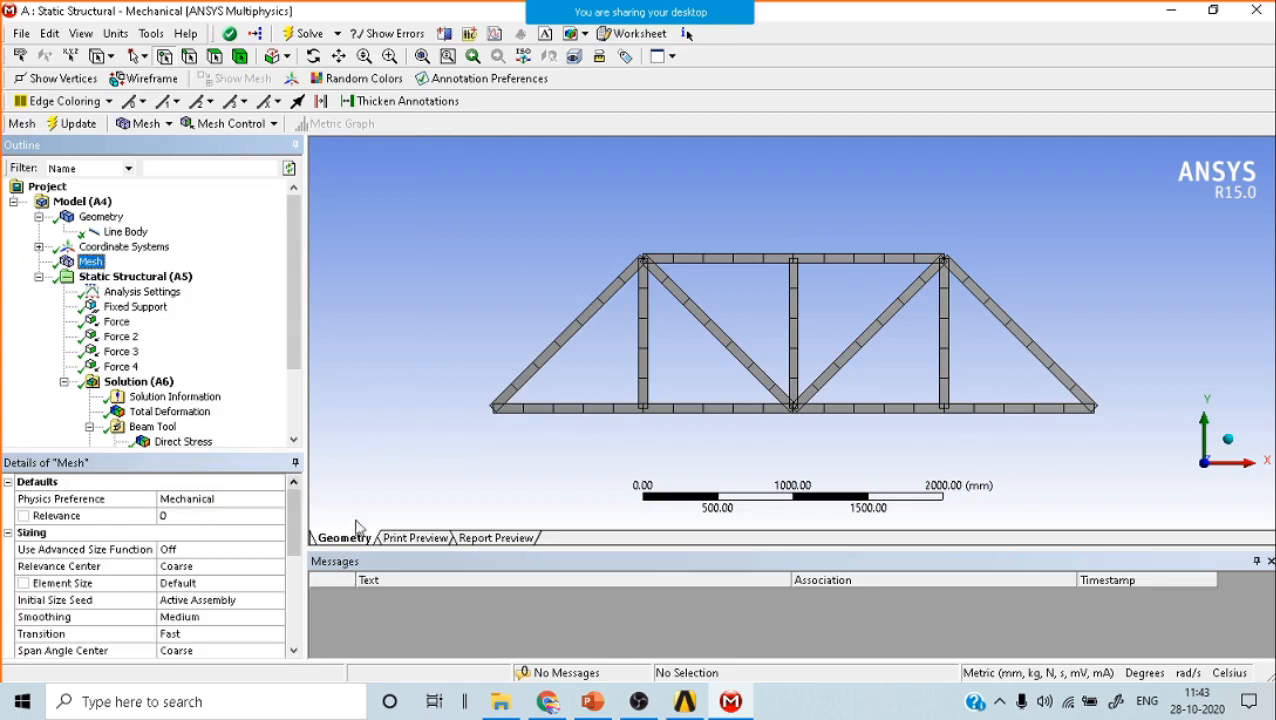
left_click(418, 539)
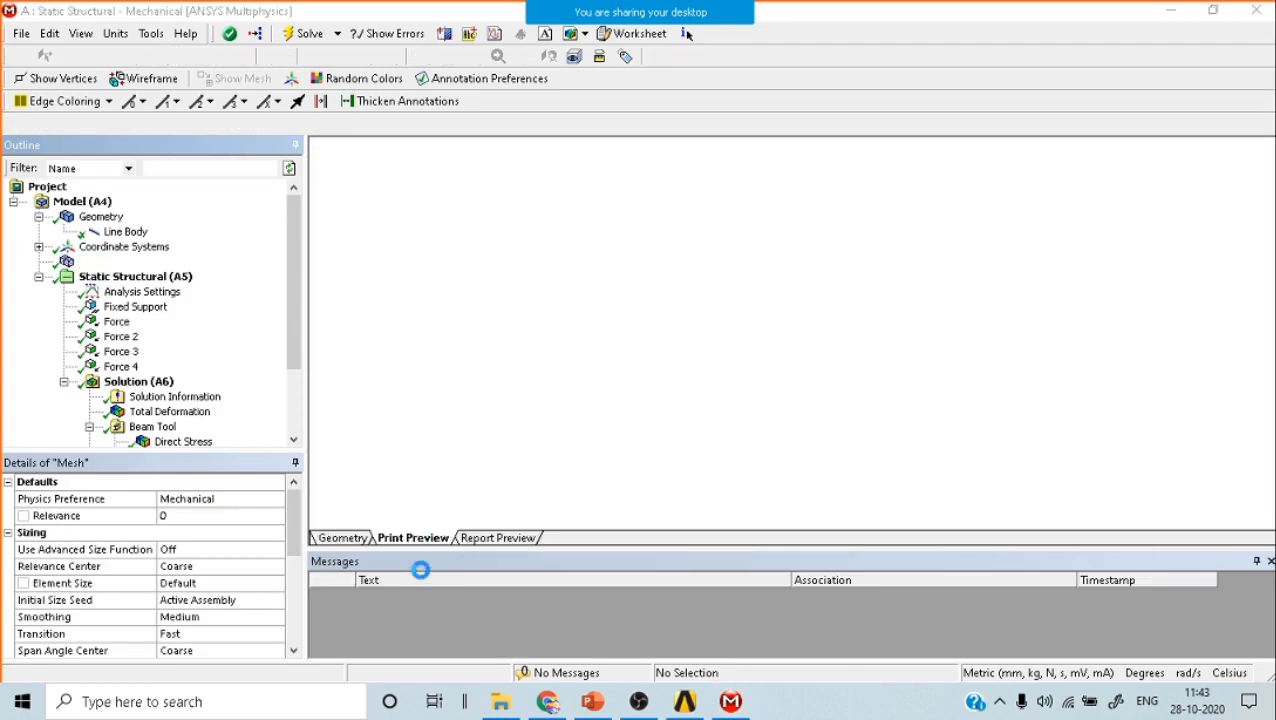
scroll(632, 385, "down", 5)
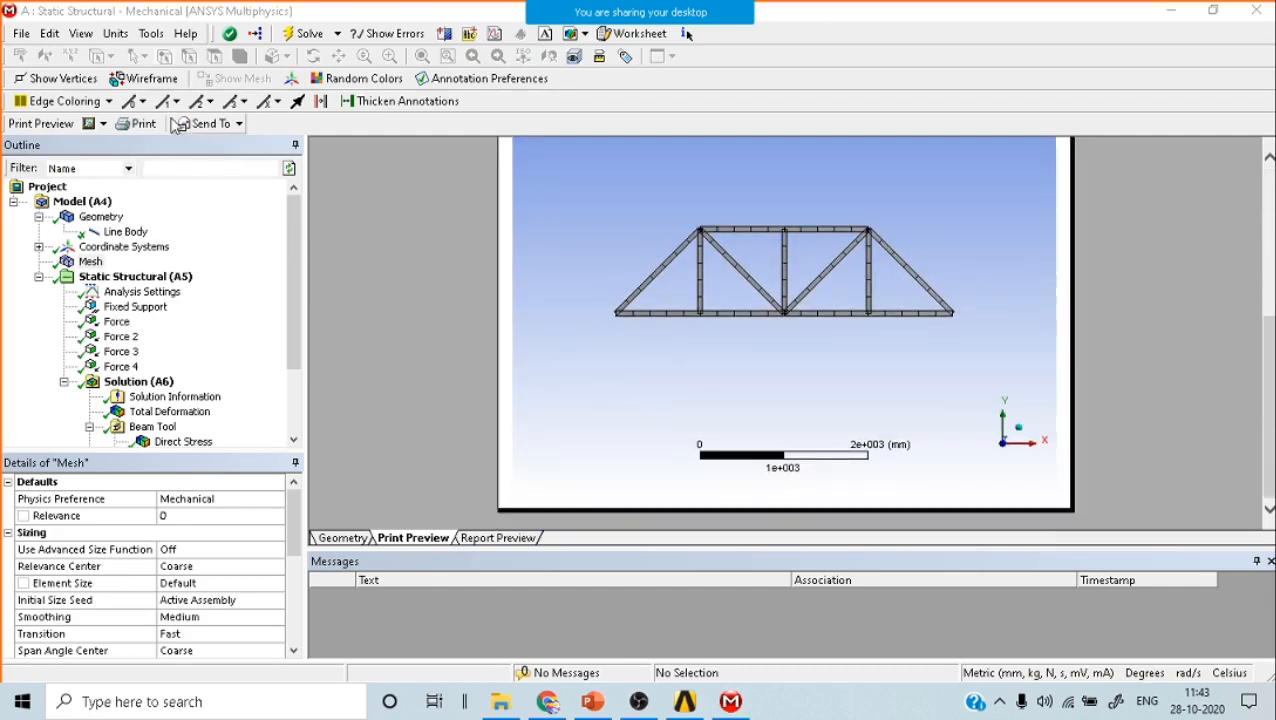
left_click(232, 128)
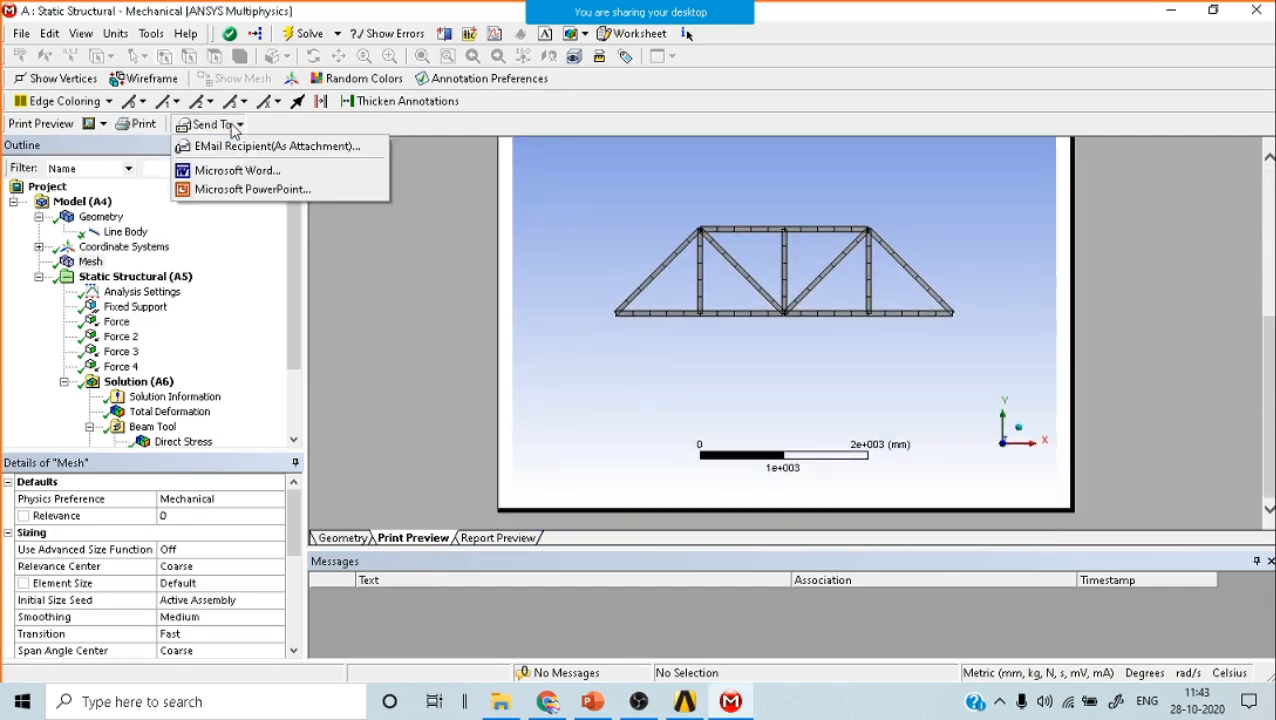
left_click(279, 193)
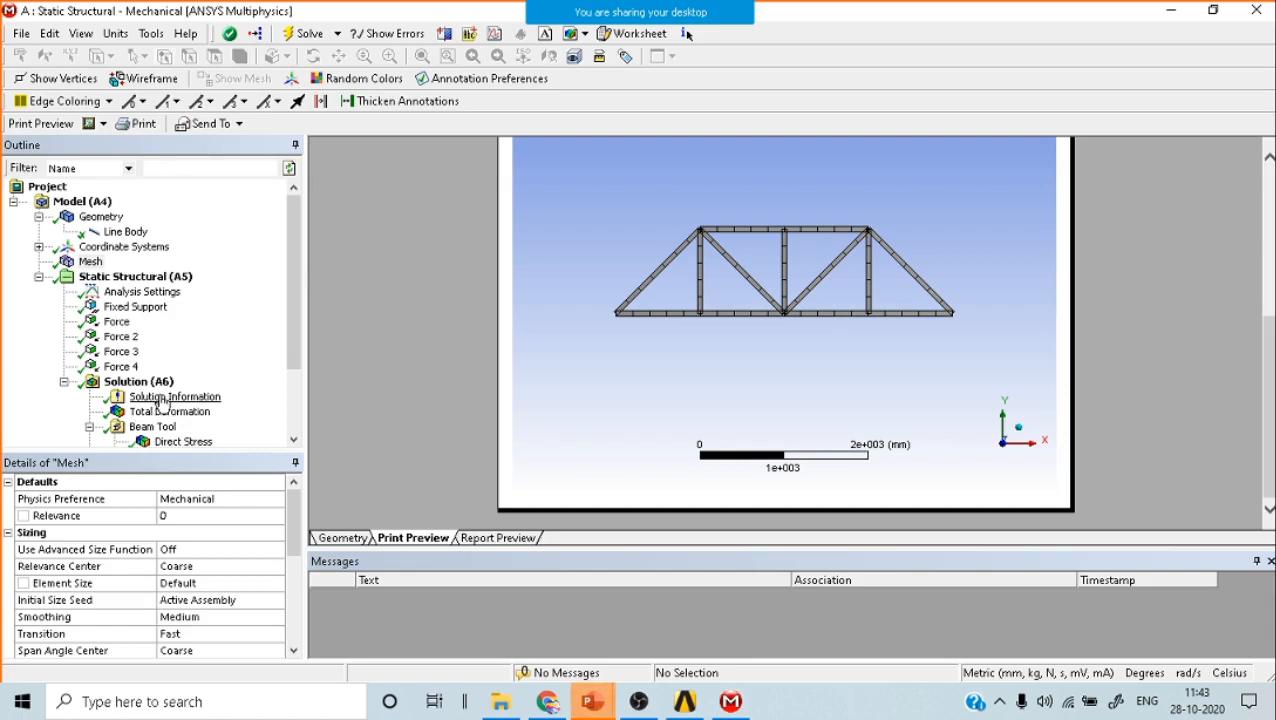
Switch to Presentation2 in PowerPoint to check the exported mesh slide, and return to ANSYS Mechanical.
mouse_move(591, 702)
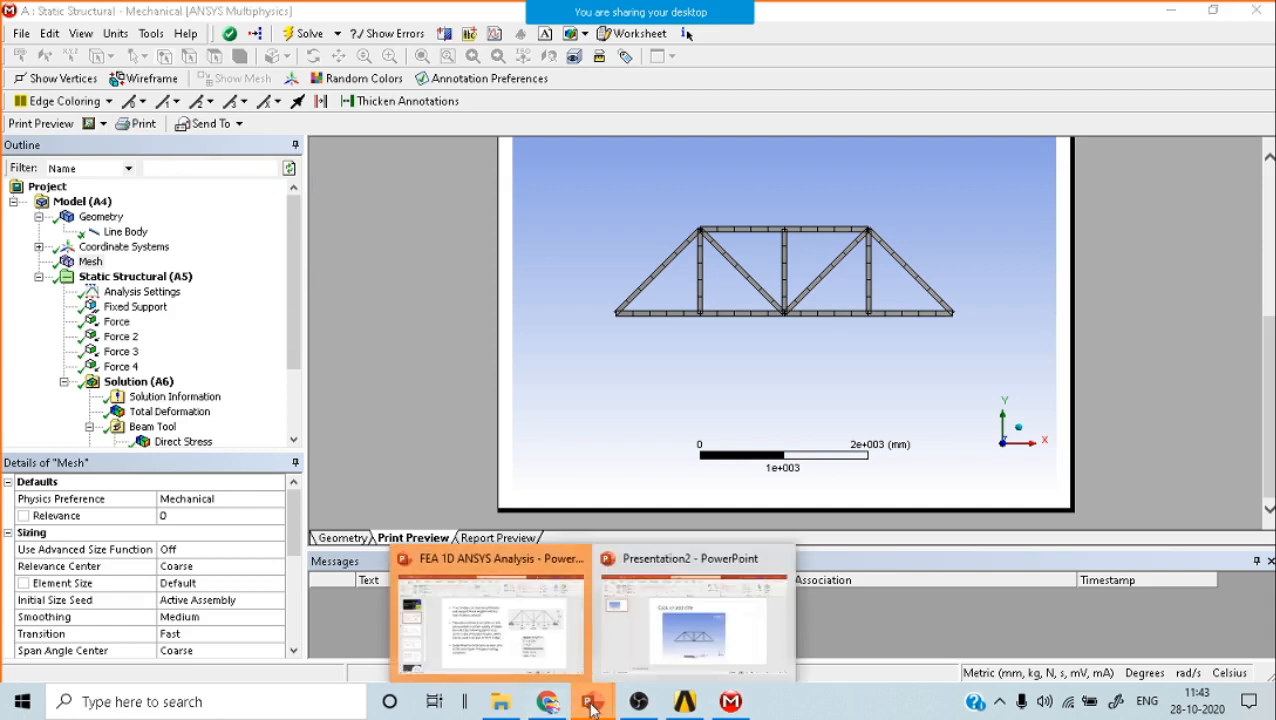
left_click(673, 655)
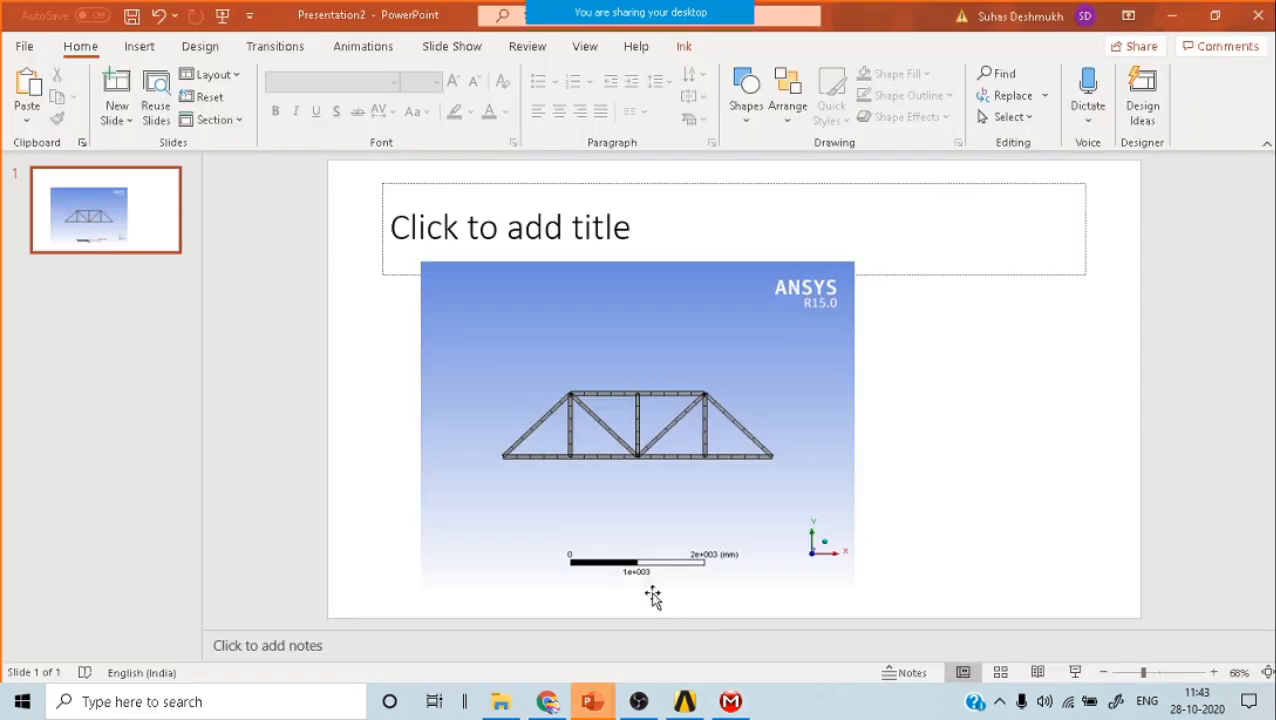
left_click(662, 452)
left_click(730, 701)
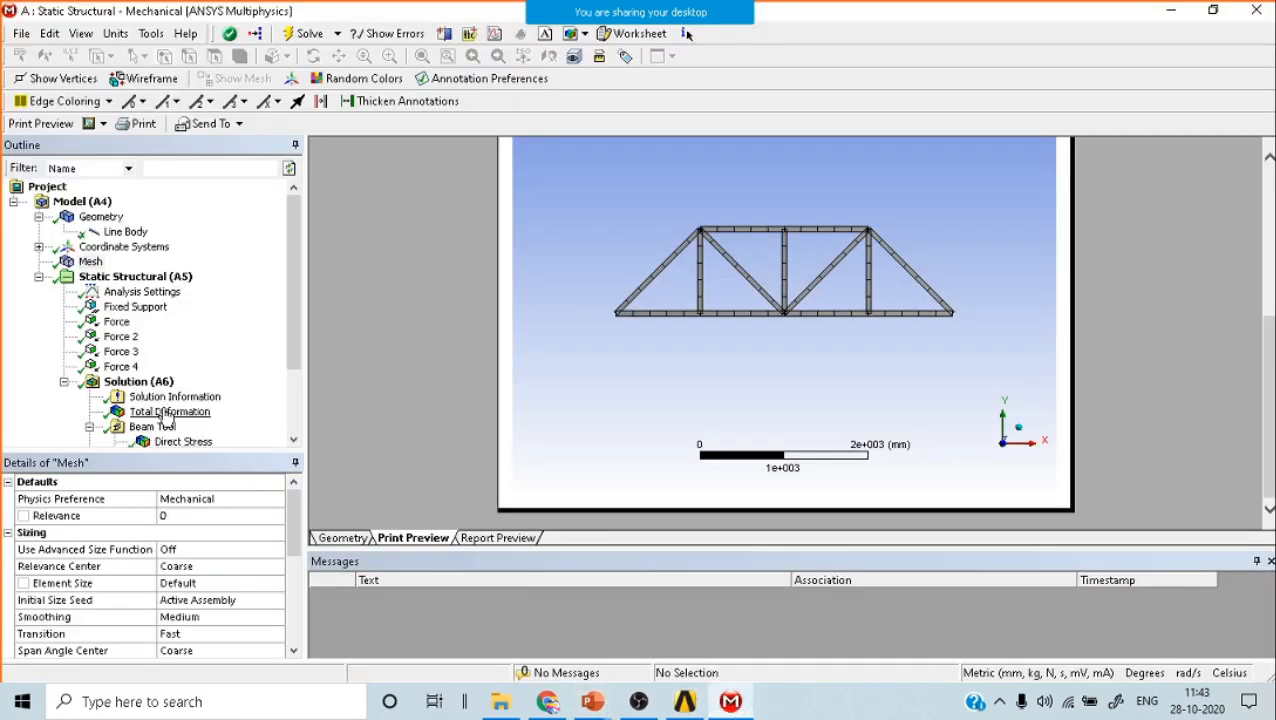
Show the total deformation result in print preview and send its image to Microsoft PowerPoint.
left_click(168, 411)
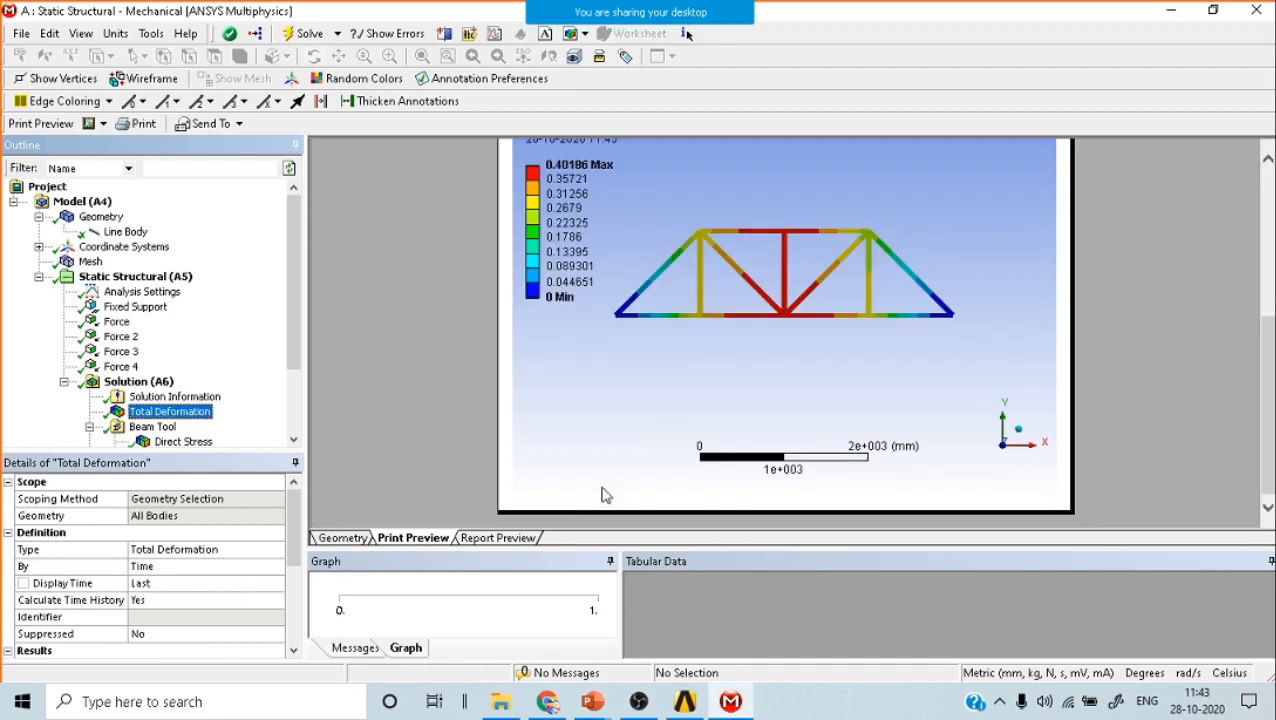
left_click(216, 123)
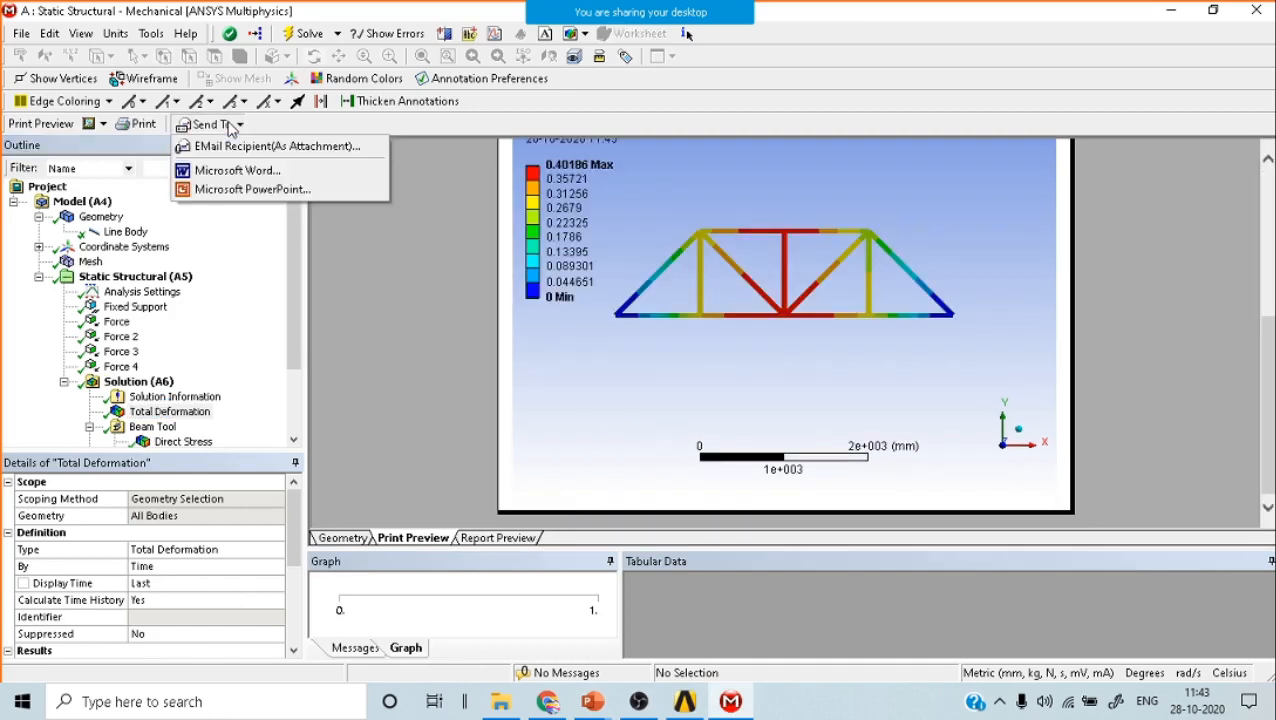
left_click(250, 189)
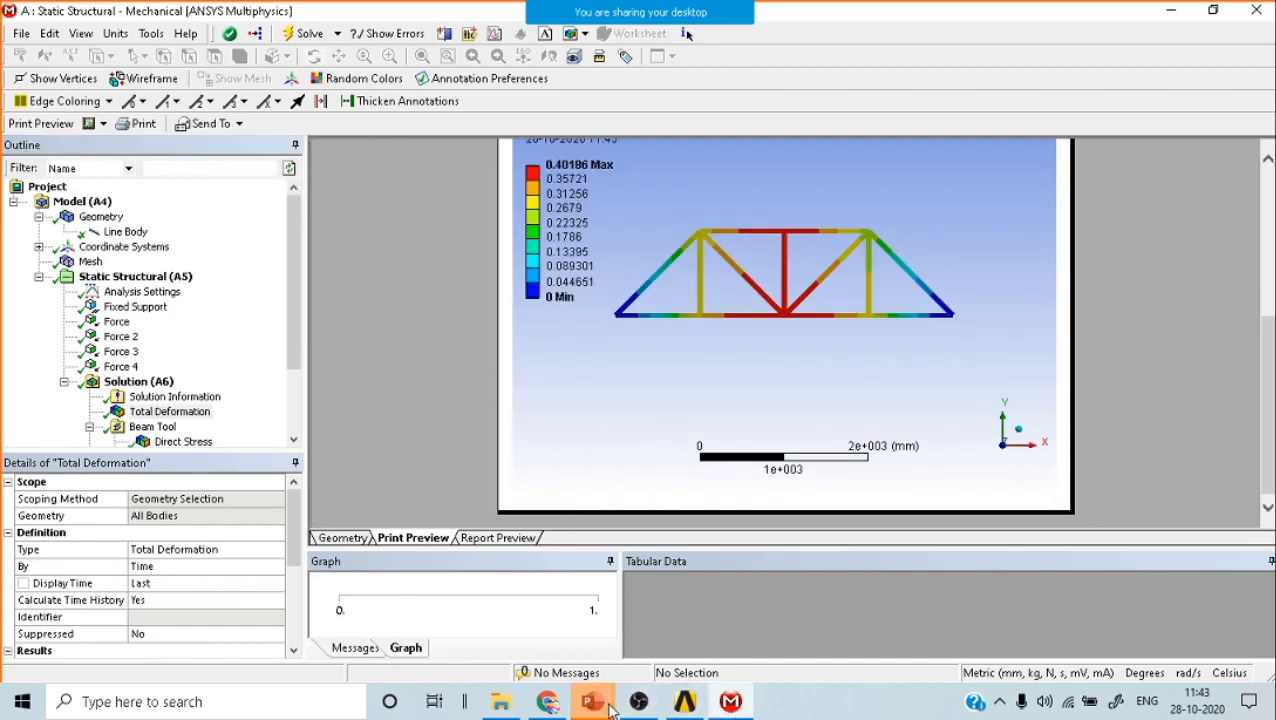
Check the total deformation slide in Presentation2 in PowerPoint and switch back to ANSYS Mechanical.
mouse_move(592, 701)
left_click(670, 661)
left_click(100, 333)
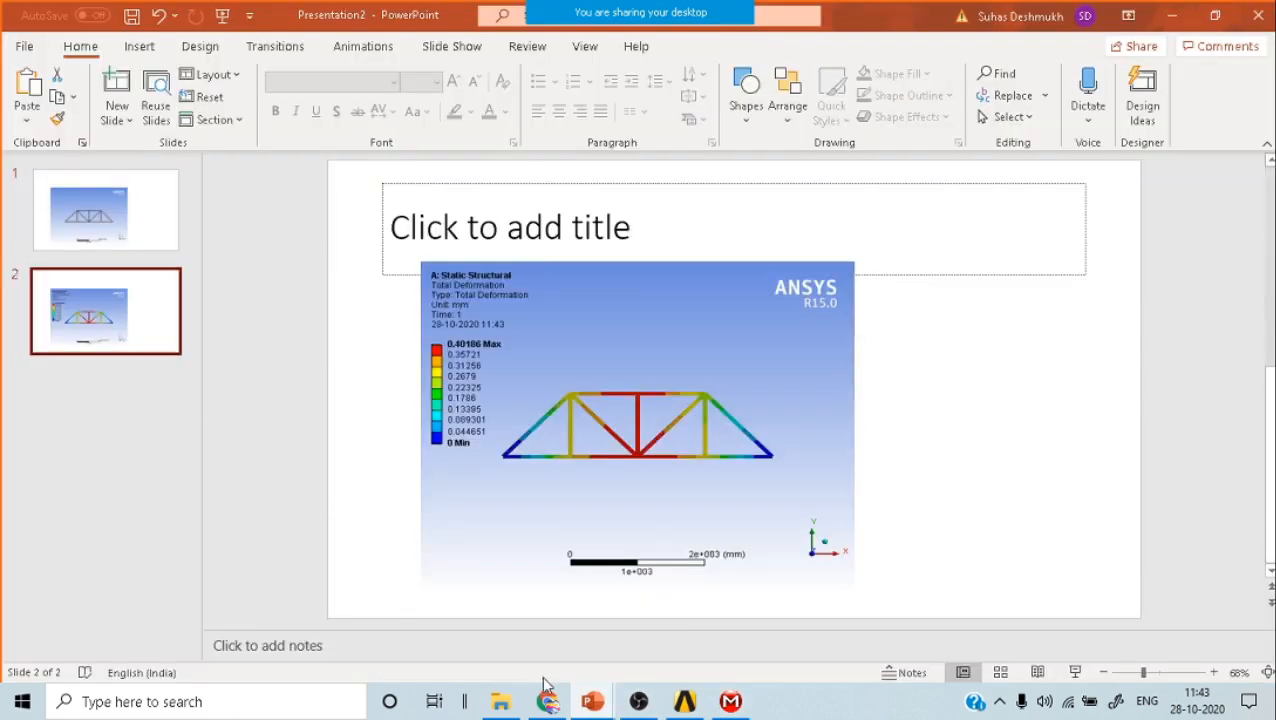
left_click(729, 703)
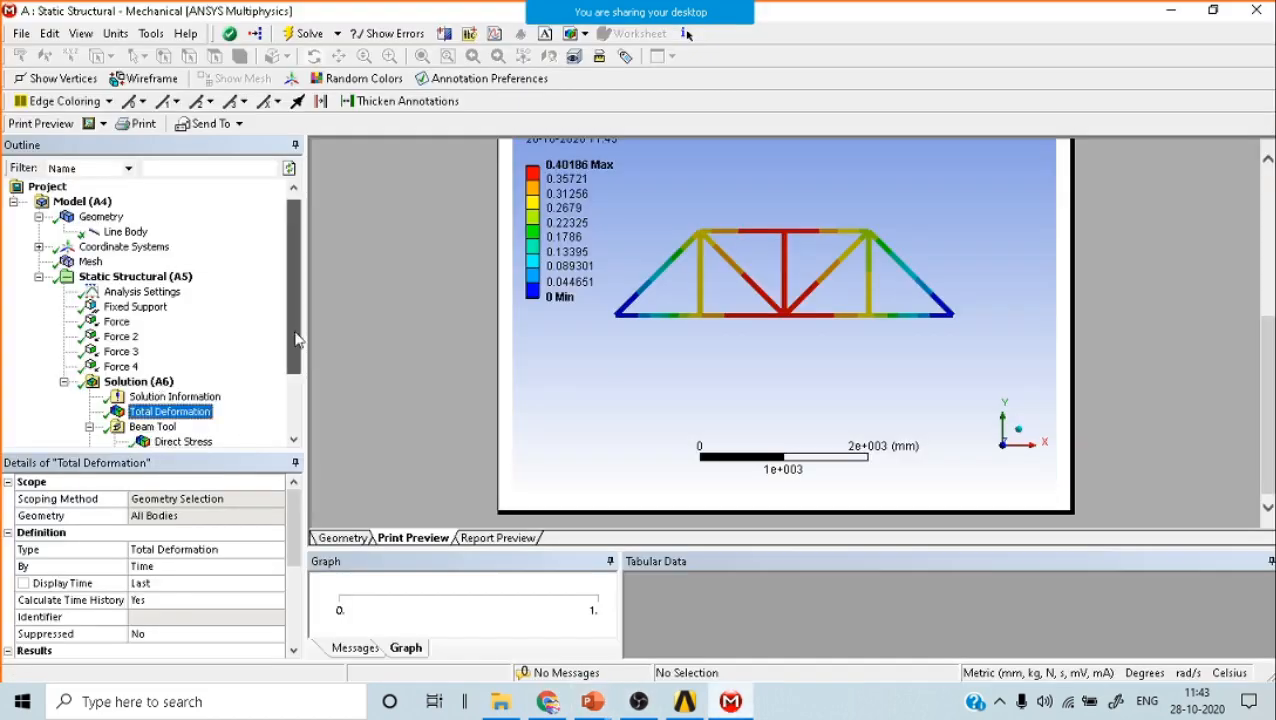
Show the force reaction result in print preview and send its image to Microsoft PowerPoint.
left_click_drag(296, 340, 309, 420)
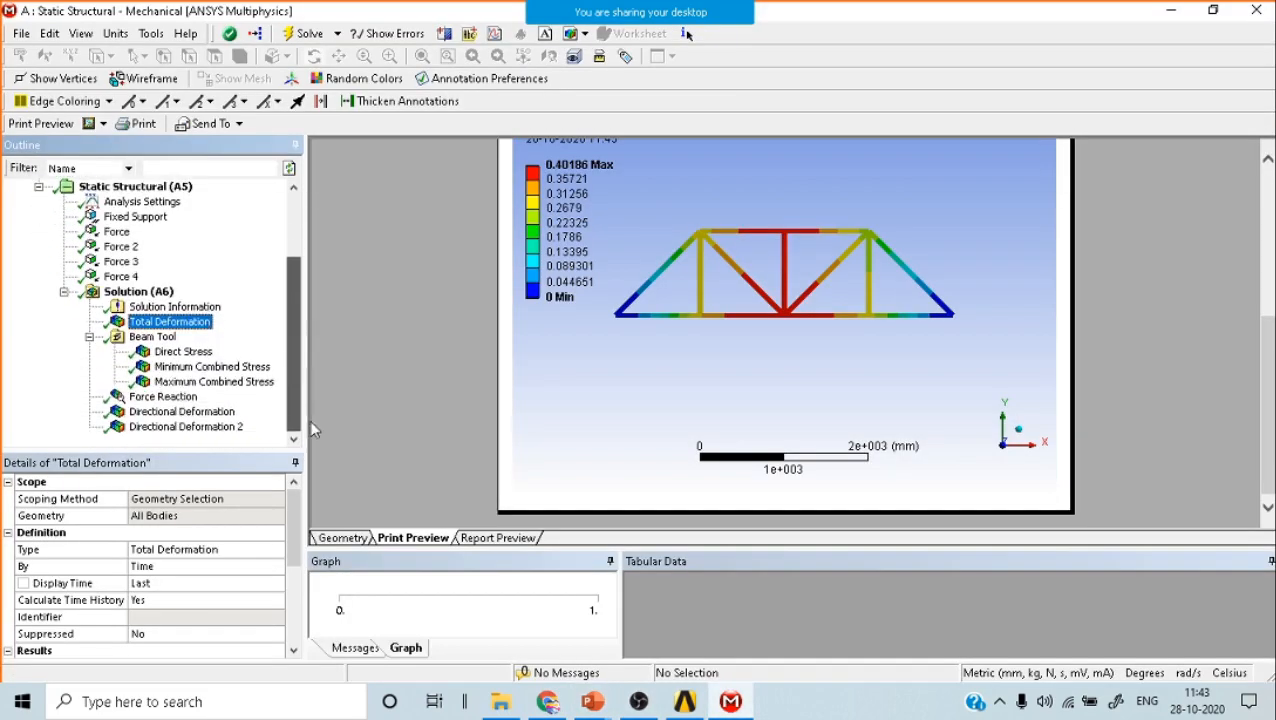
left_click(170, 397)
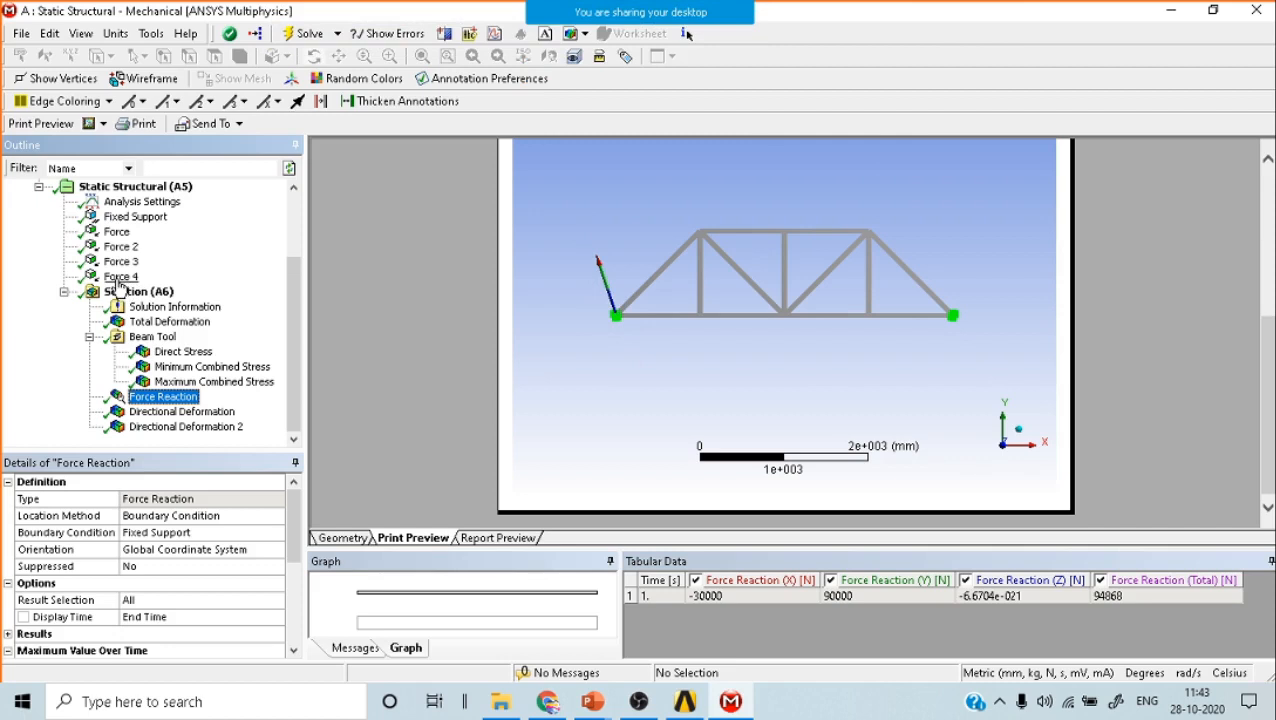
left_click(207, 123)
left_click(256, 190)
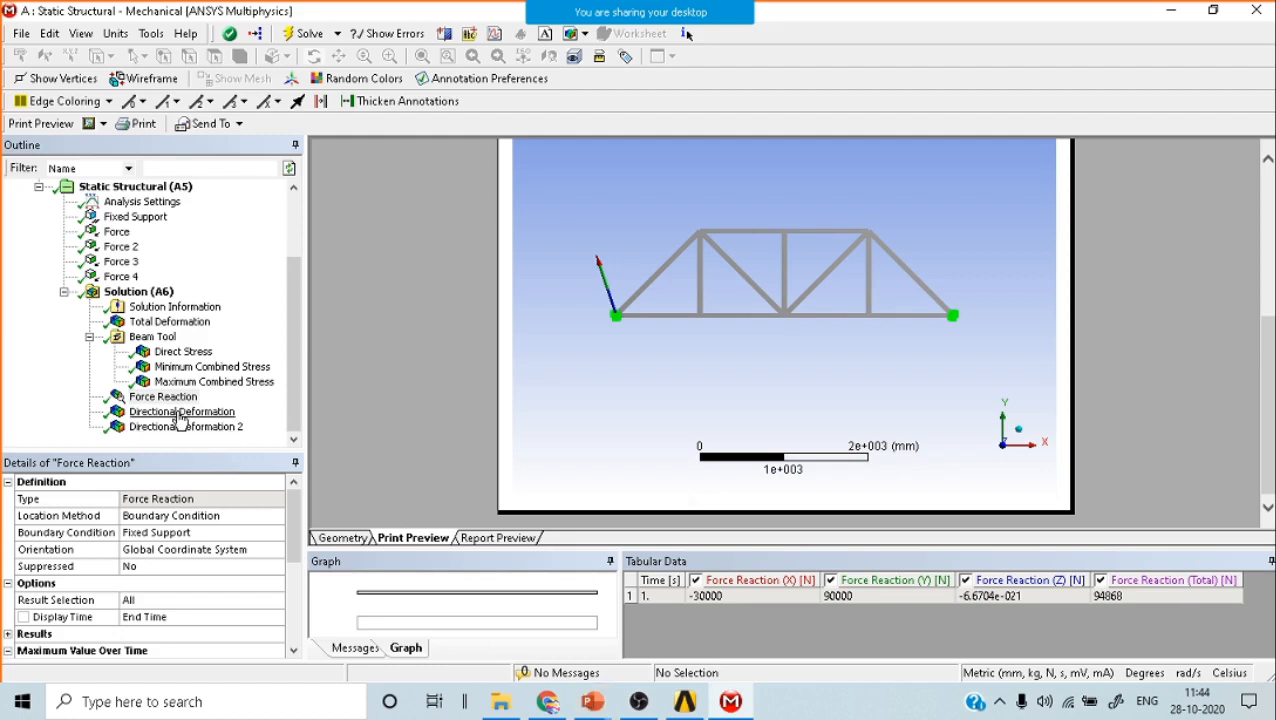
Show the beam tool's direct stress result in print preview and send its image to Microsoft PowerPoint.
left_click(180, 352)
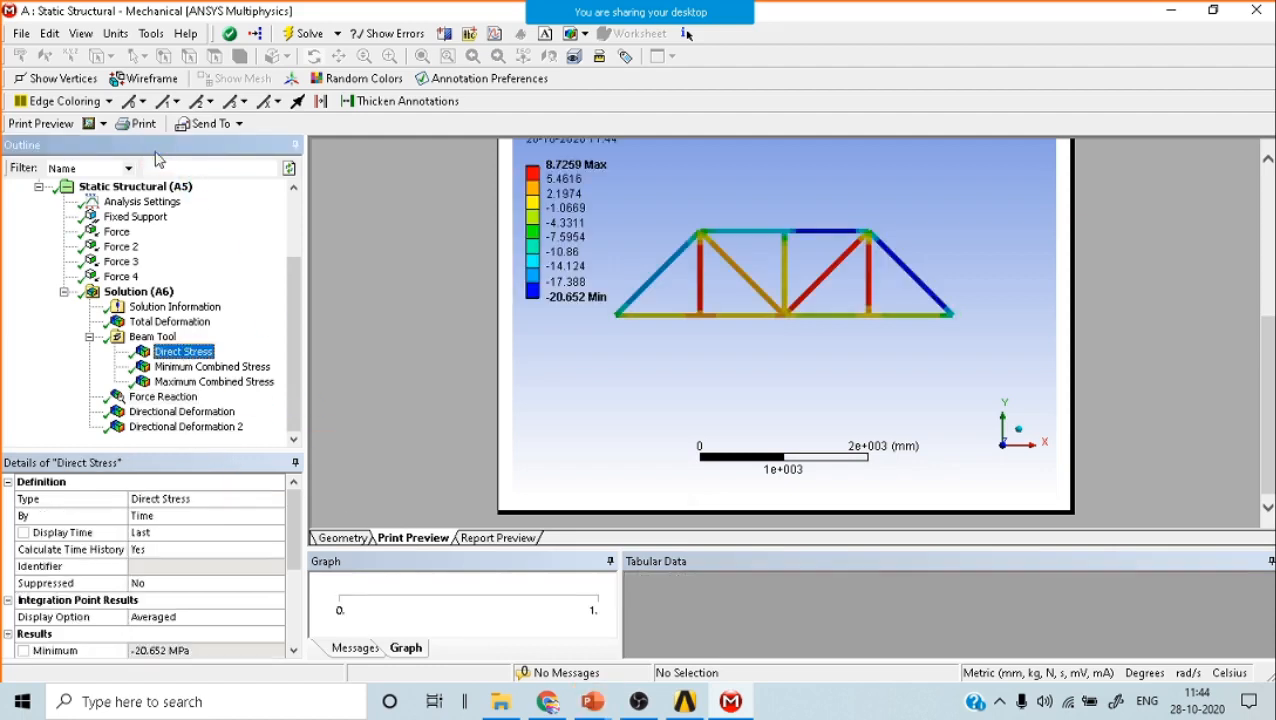
left_click(205, 124)
left_click(265, 193)
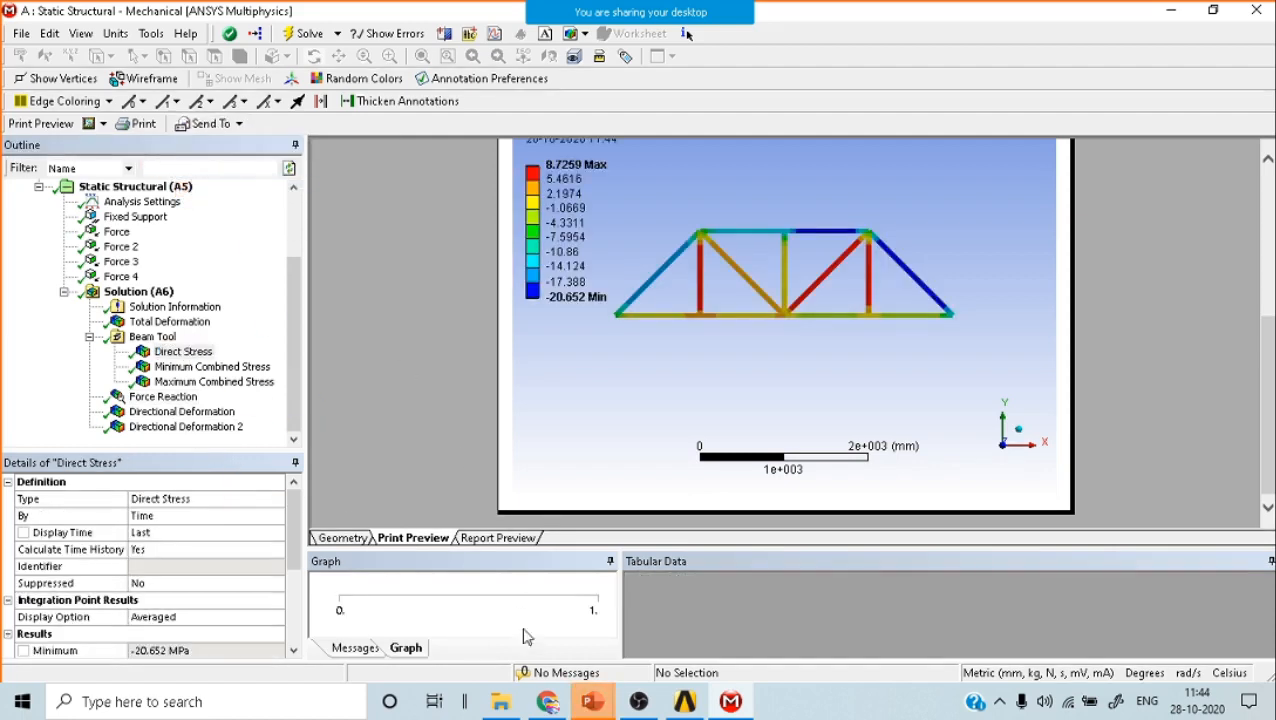
Switch to Presentation2 in PowerPoint, review the four exported result slides and return to ANSYS Mechanical.
mouse_move(593, 701)
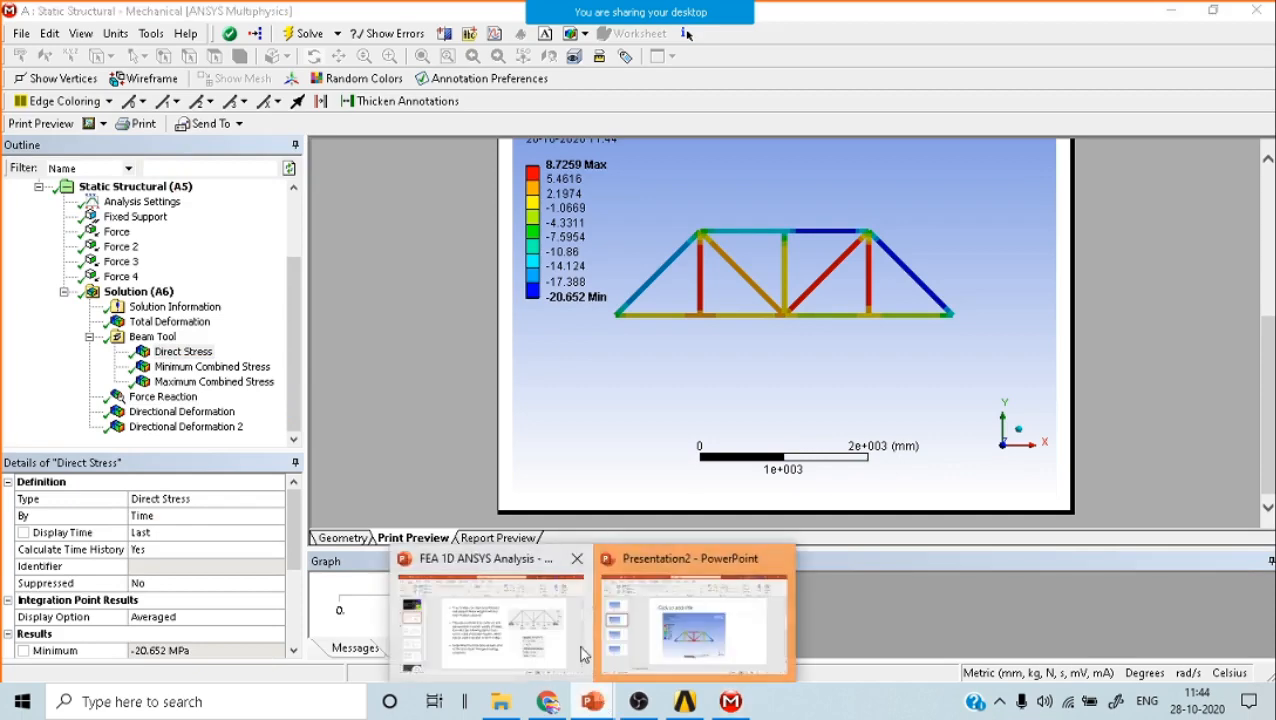
left_click(700, 610)
left_click(55, 235)
left_click(88, 310)
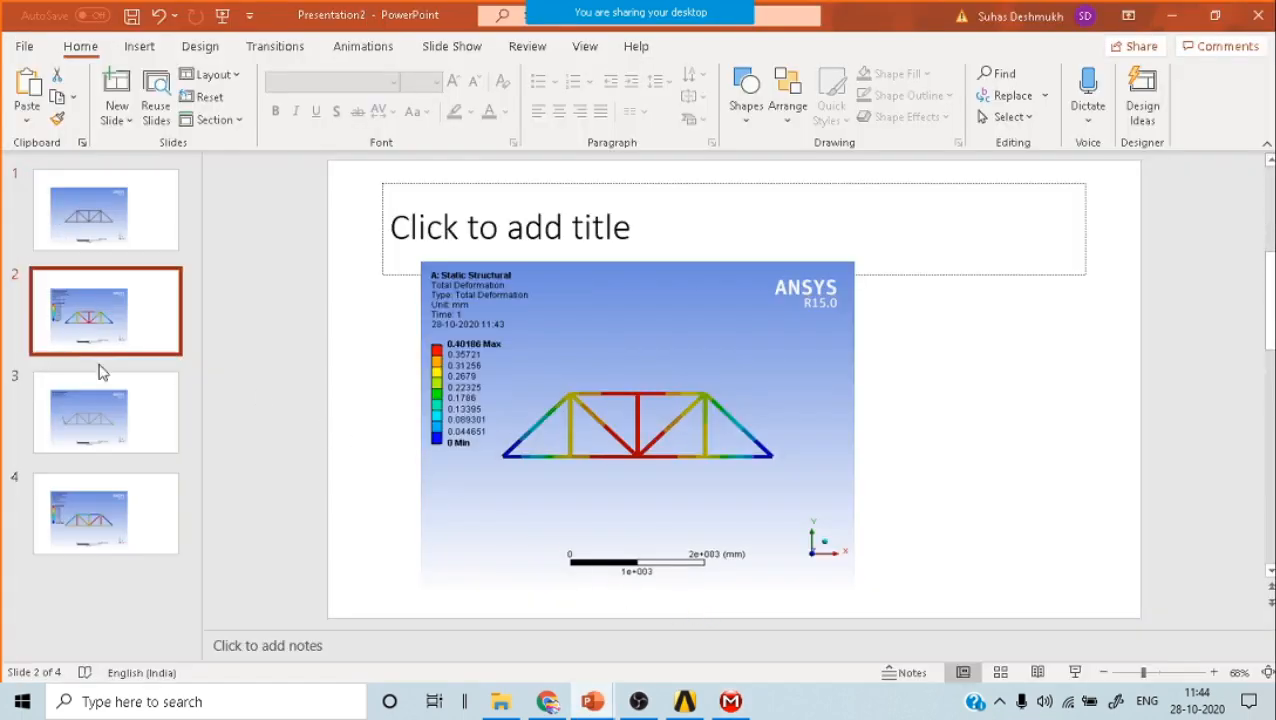
left_click(94, 410)
left_click(94, 512)
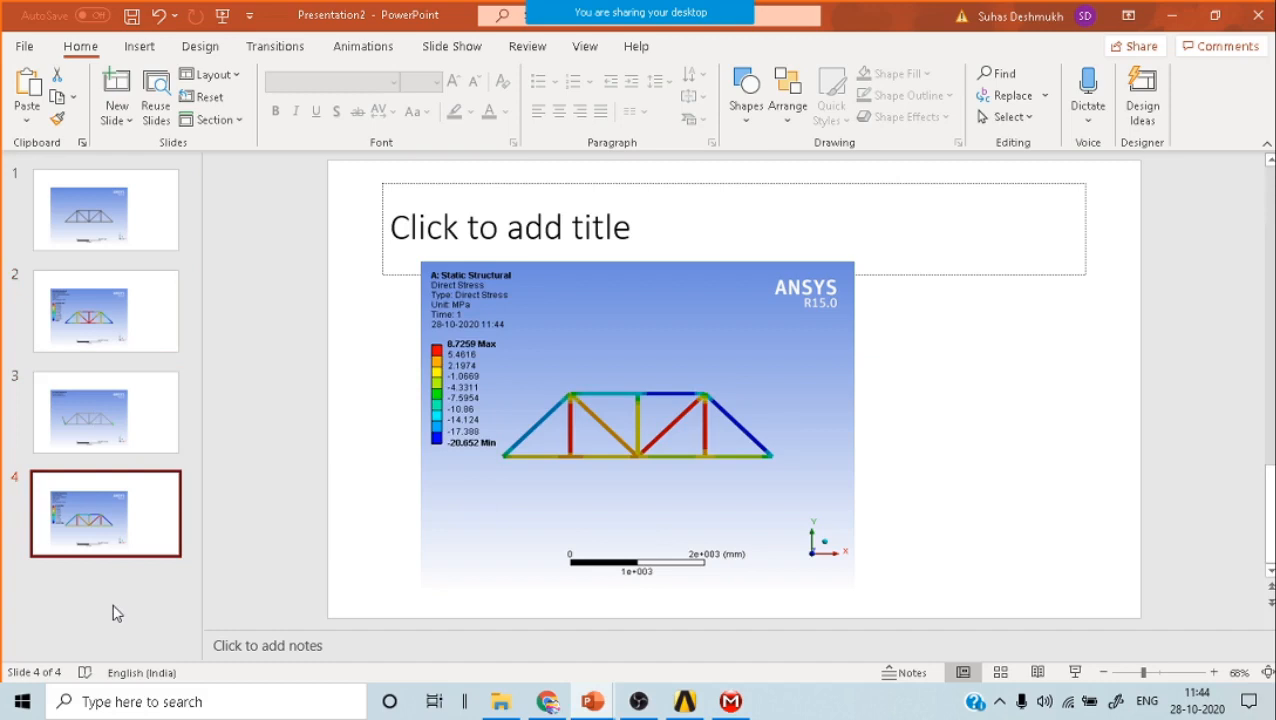
left_click(512, 414)
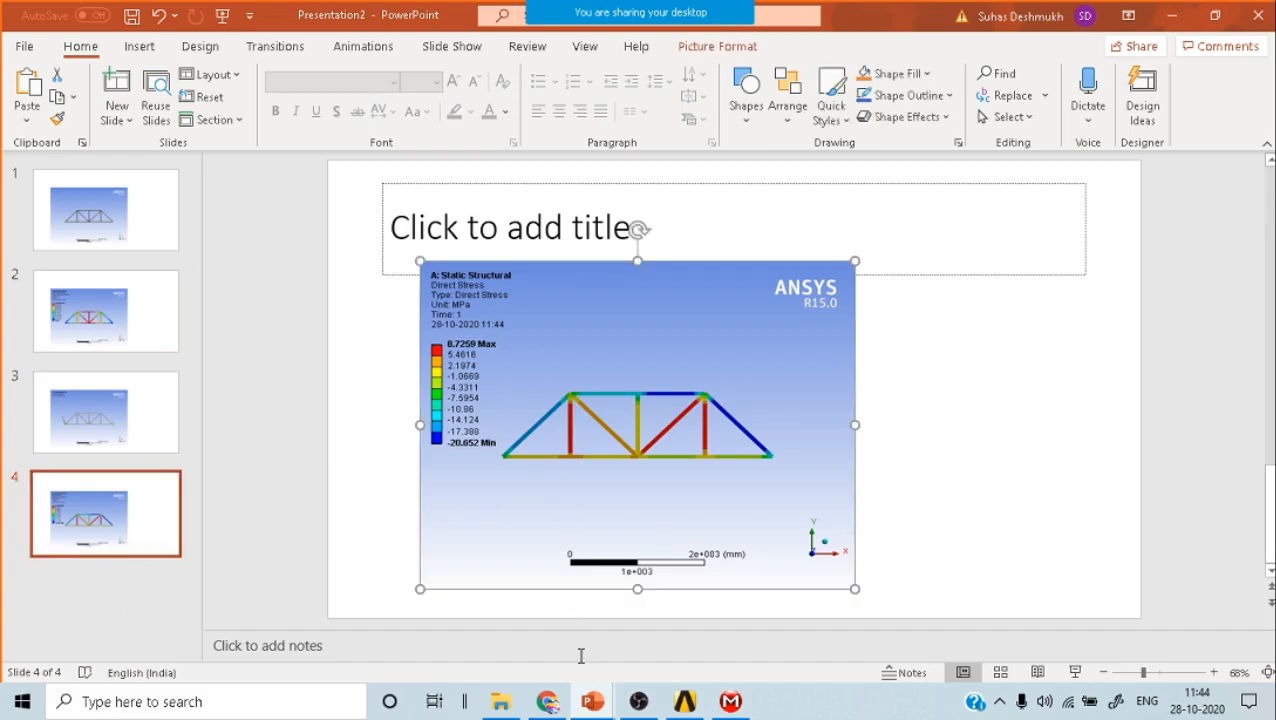
left_click(731, 701)
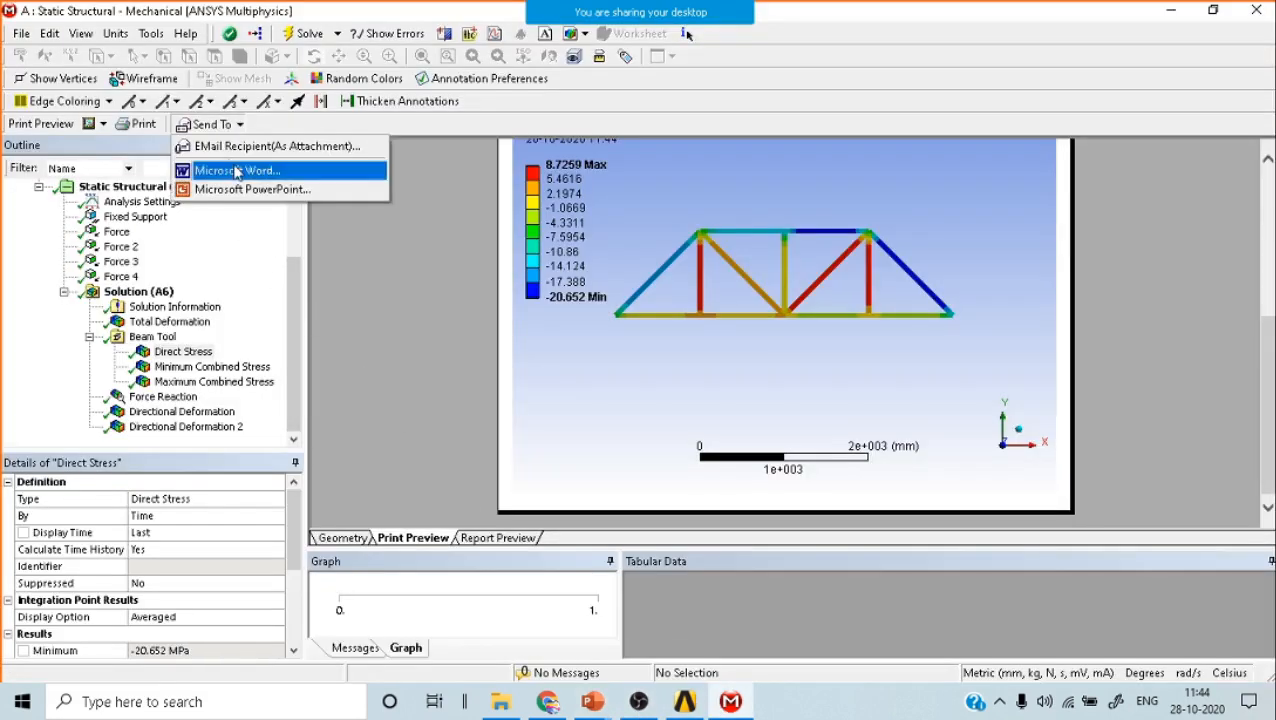
Send the direct stress image to Microsoft Word and look at the print options in ANSYS Mechanical, leaving them without printing.
left_click(235, 171)
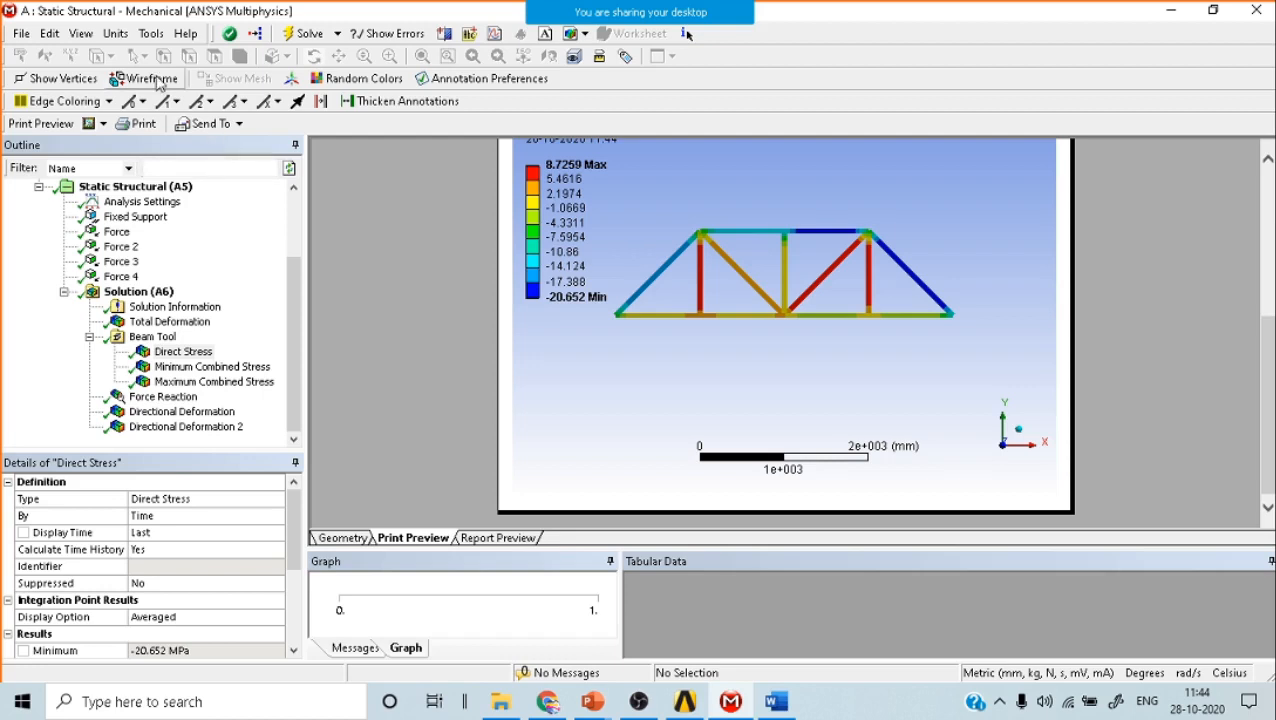
left_click(205, 124)
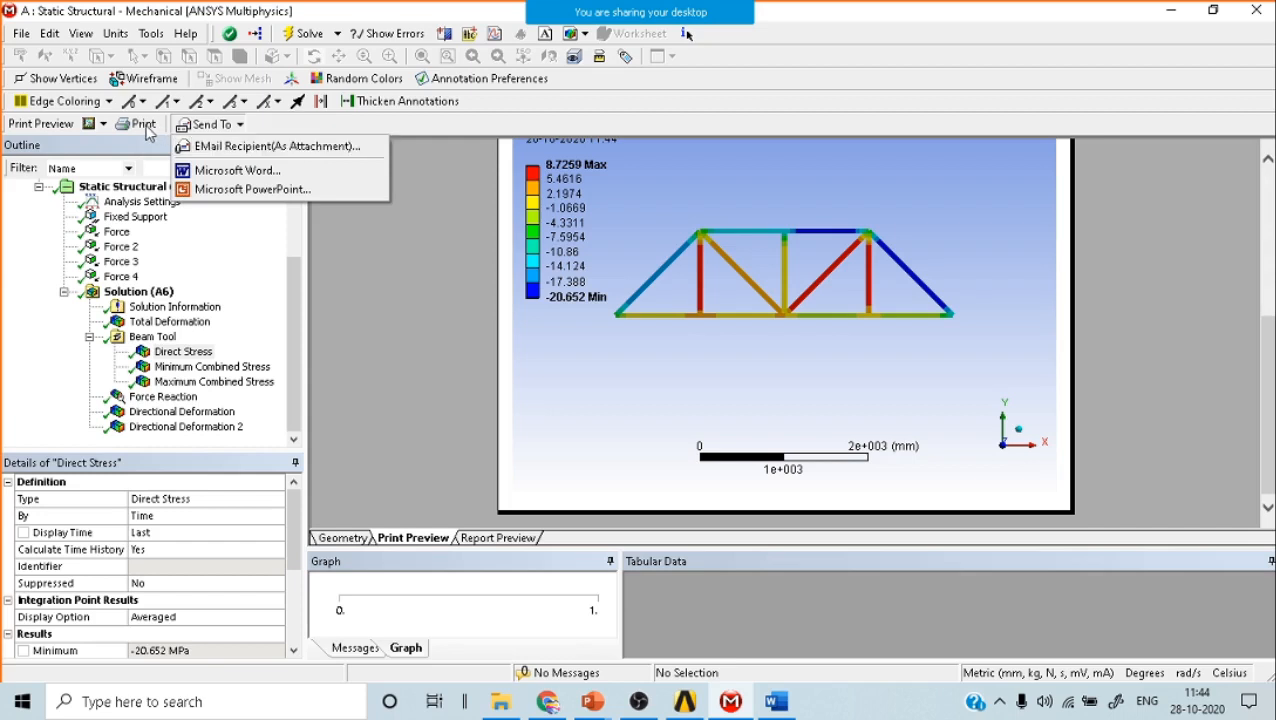
left_click(147, 132)
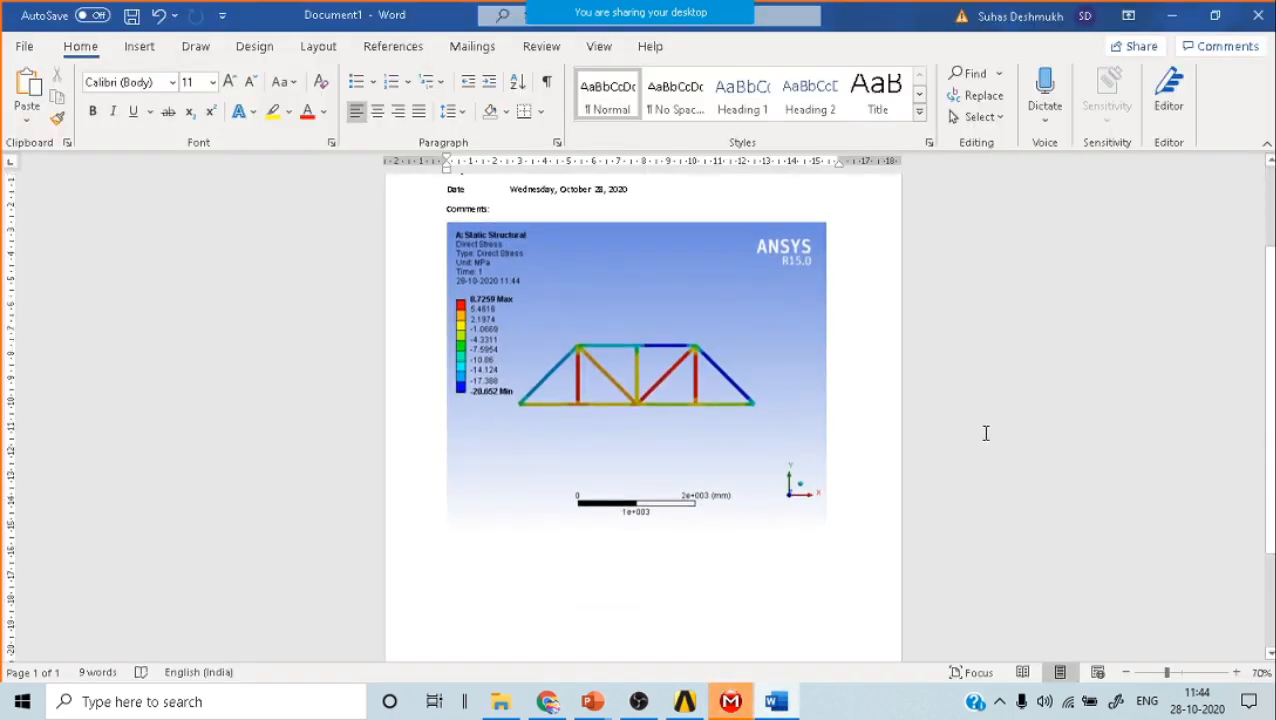
left_click(731, 703)
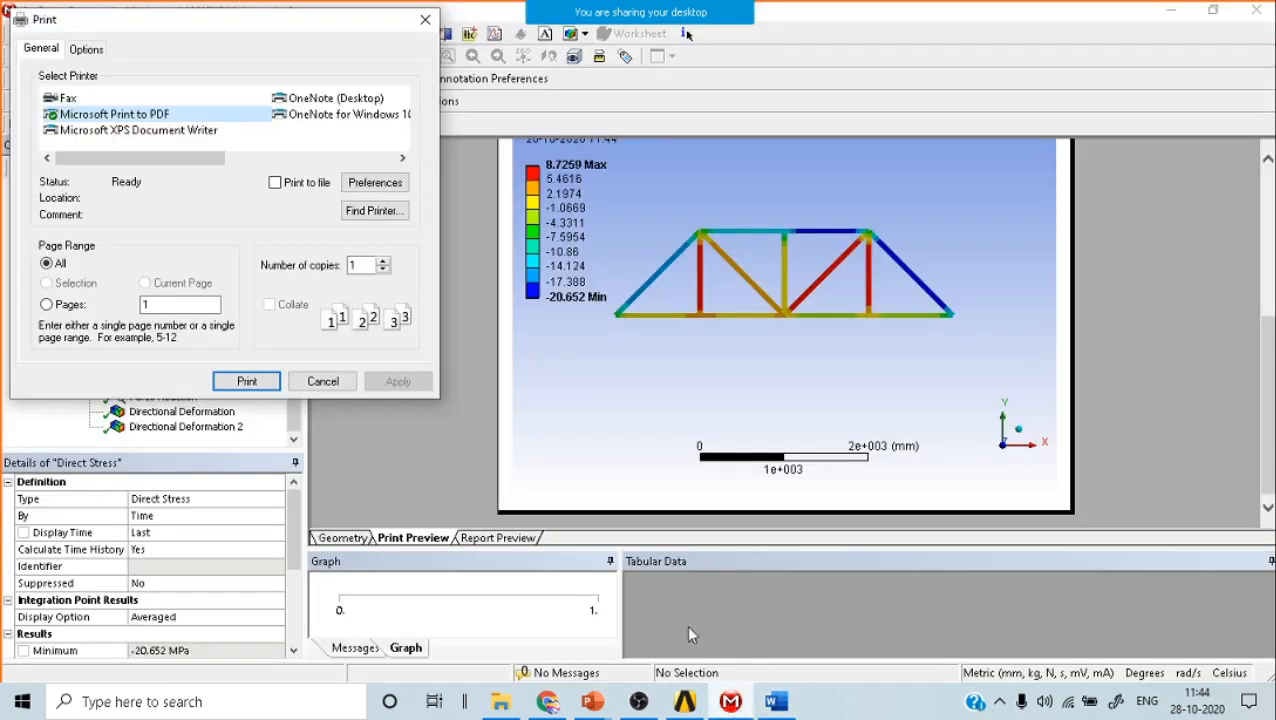
left_click(318, 381)
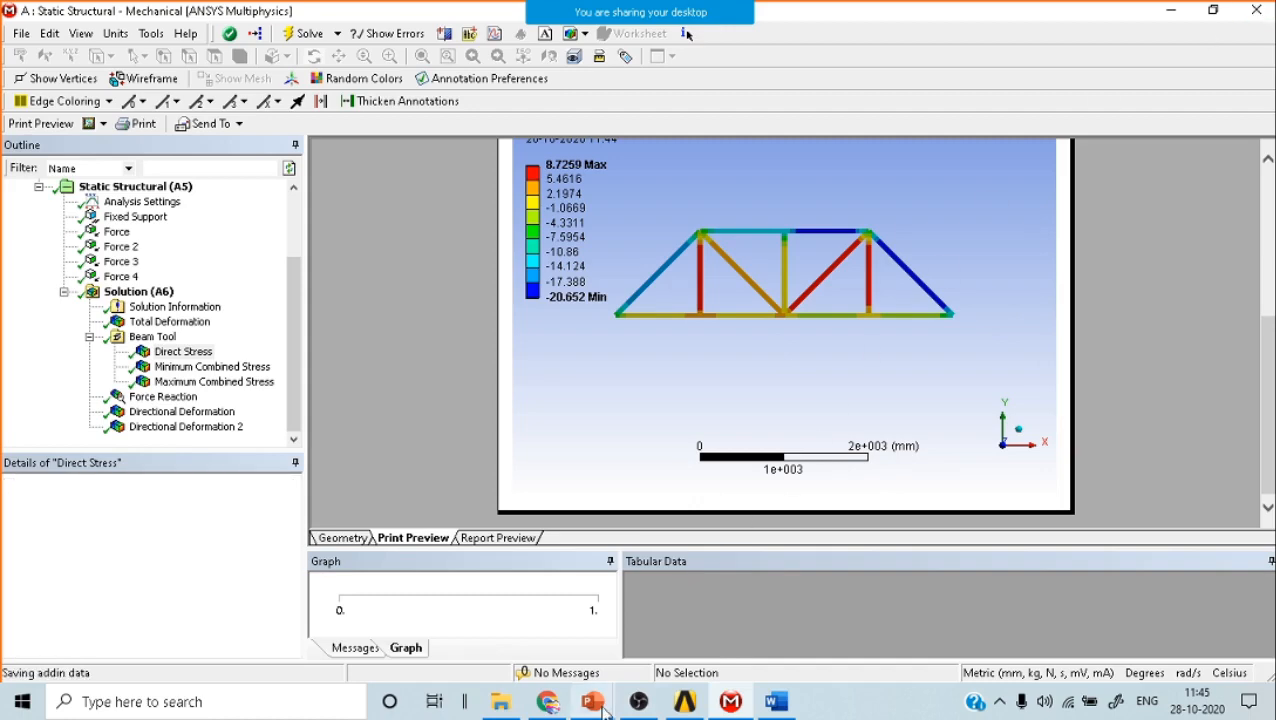
Switch to PowerPoint and close Presentation2 with the exported result slides.
mouse_move(592, 701)
left_click(652, 620)
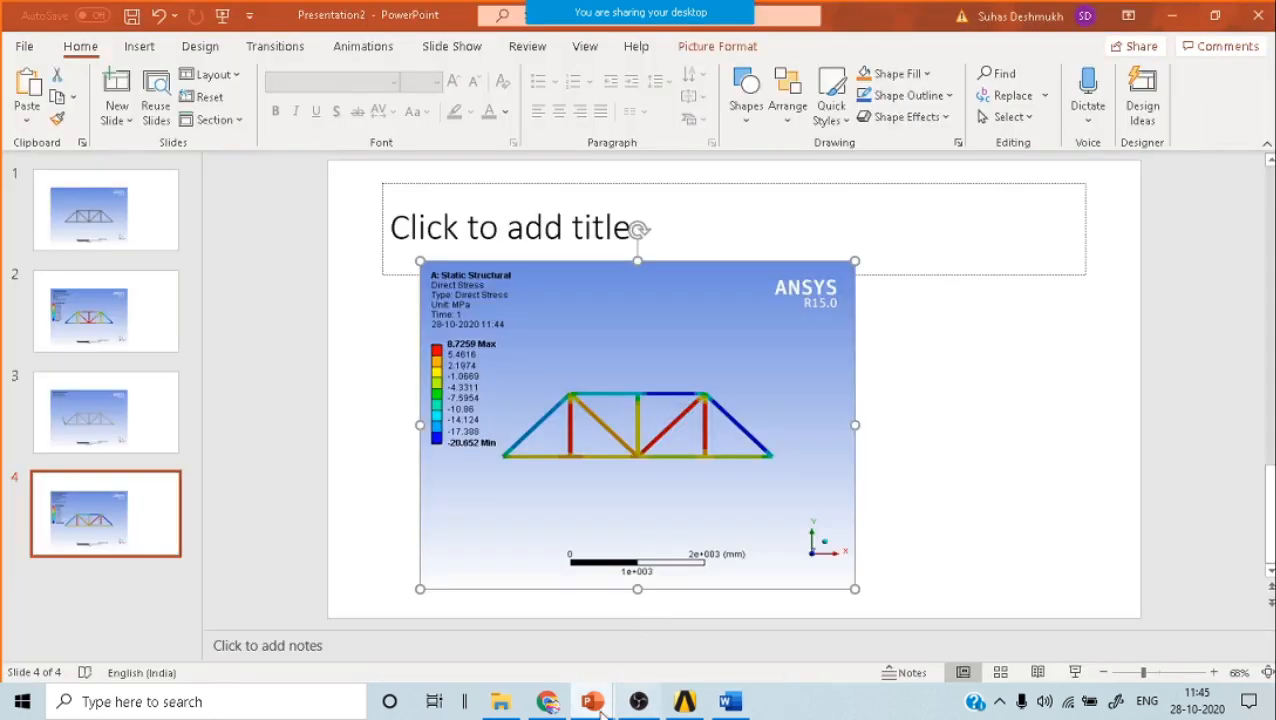
left_click(1257, 13)
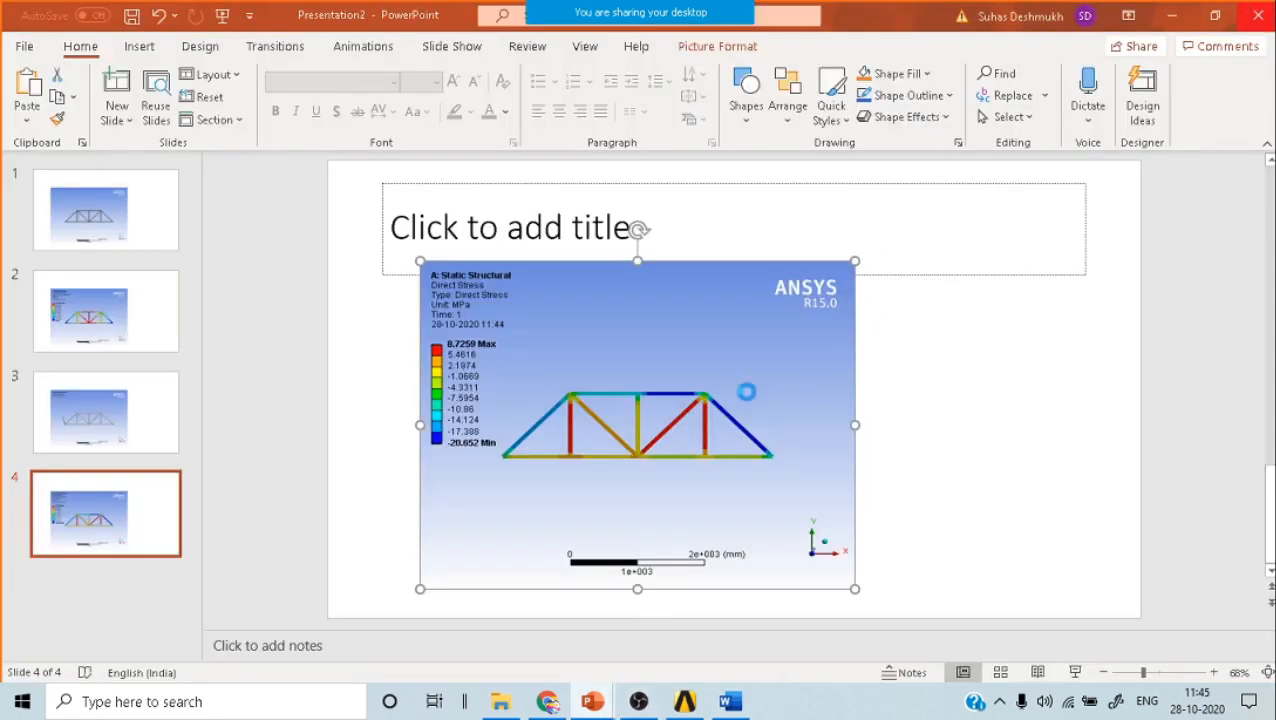
left_click(817, 458)
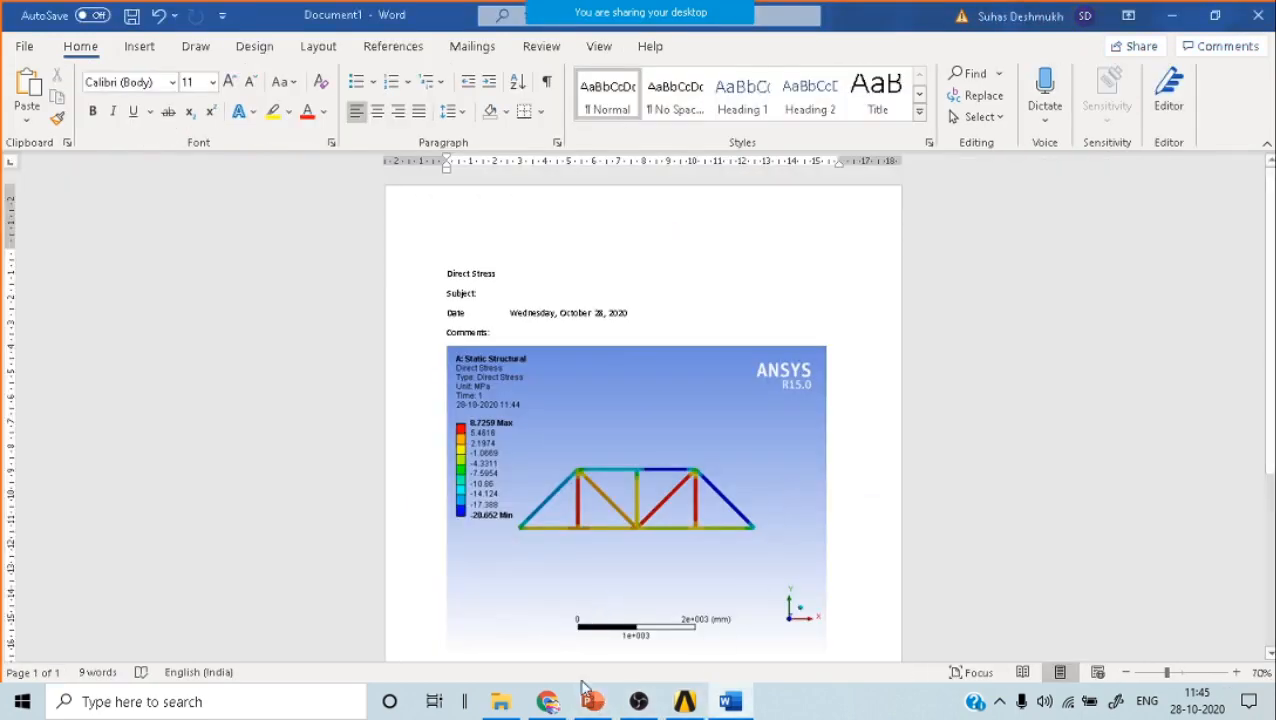
Present the FEA 1D ANSYS Analysis slides in PowerPoint and advance from the truss bridge to the roof truss problem.
left_click(592, 701)
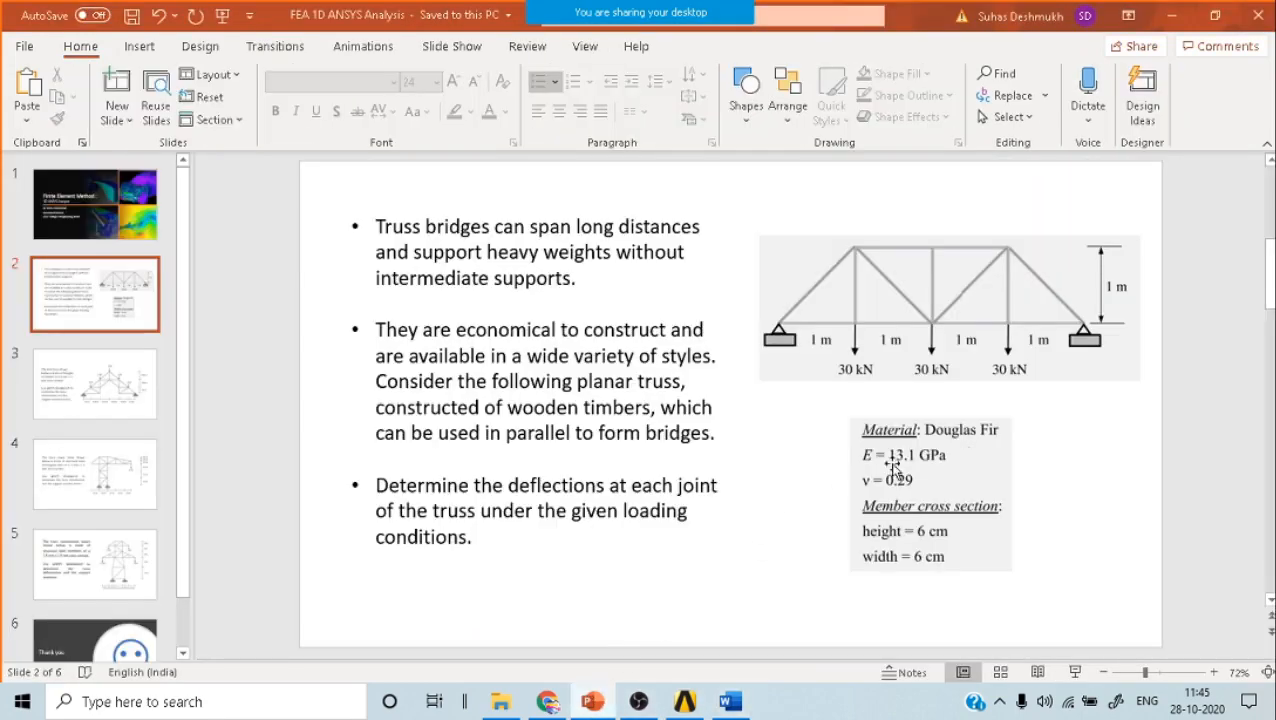
left_click(1075, 672)
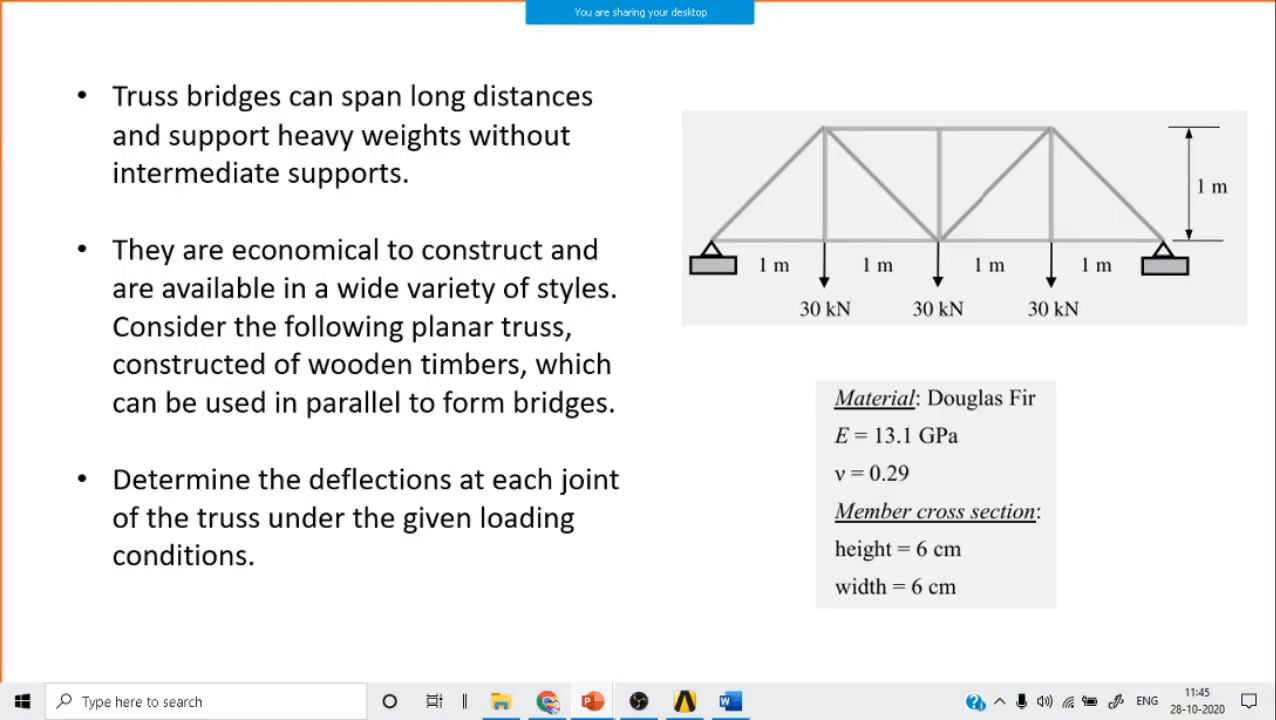
key("Right")
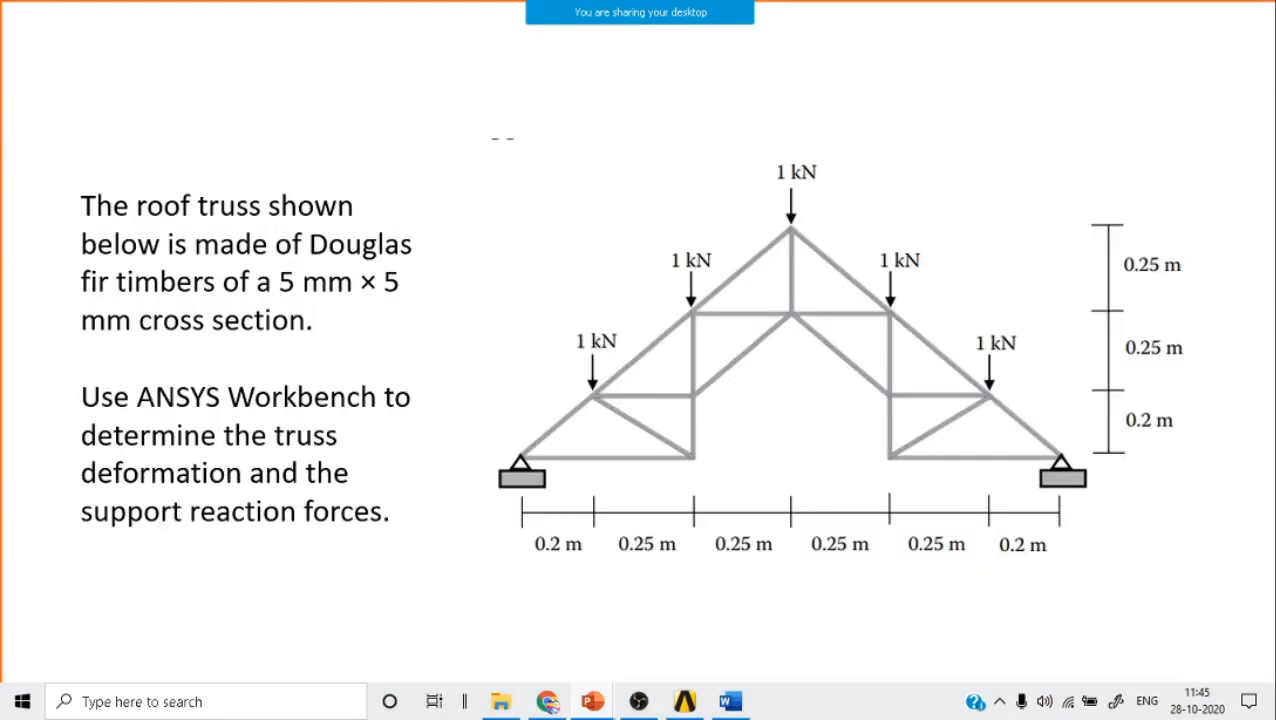
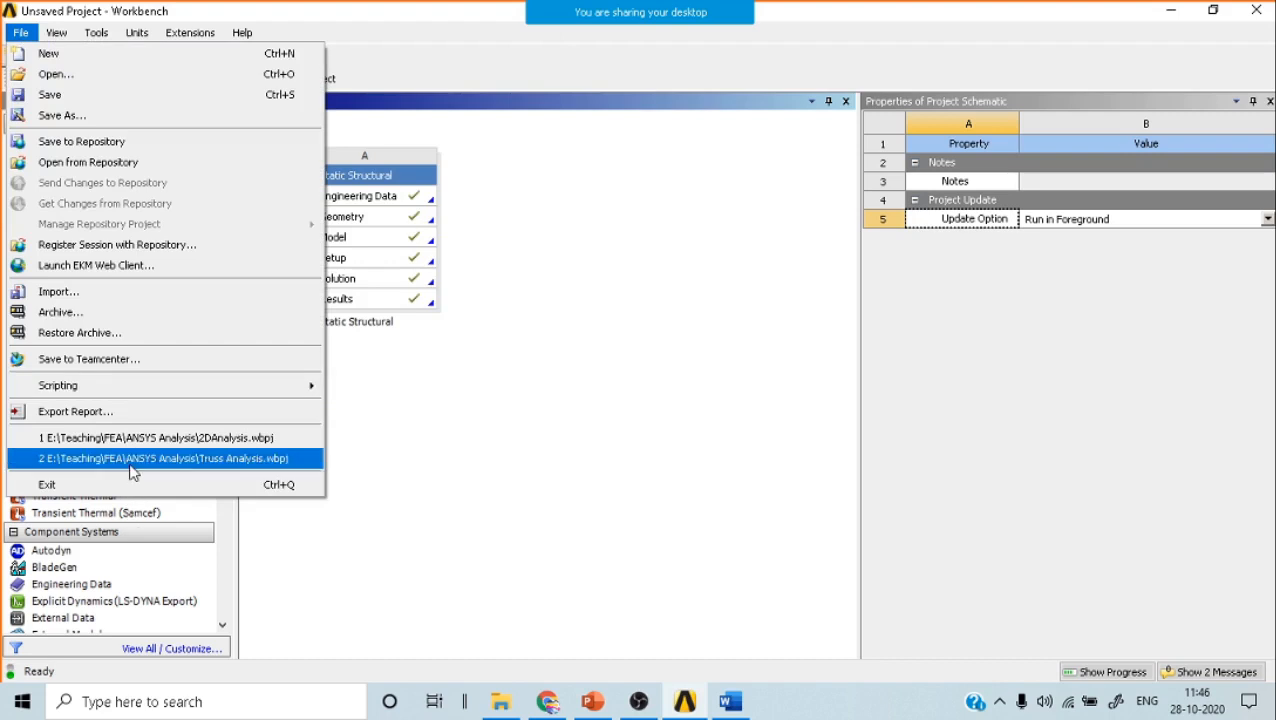
left_click(133, 466)
left_click(690, 380)
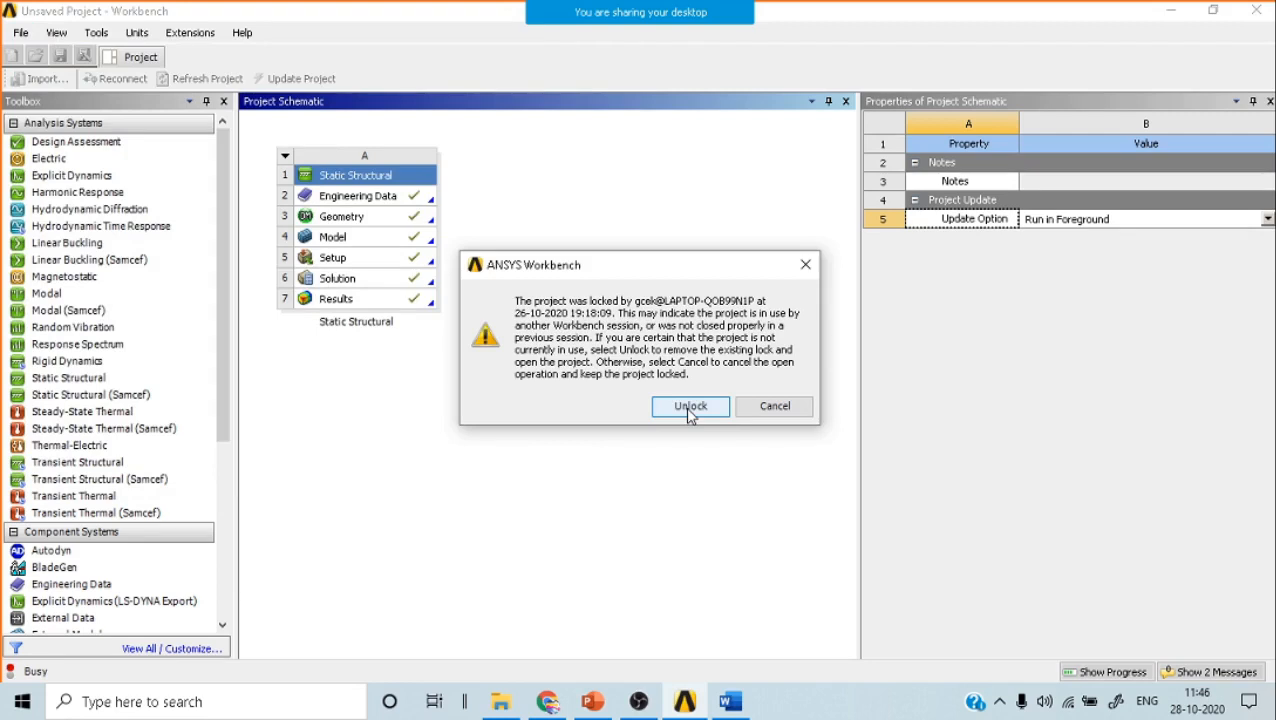
left_click(772, 407)
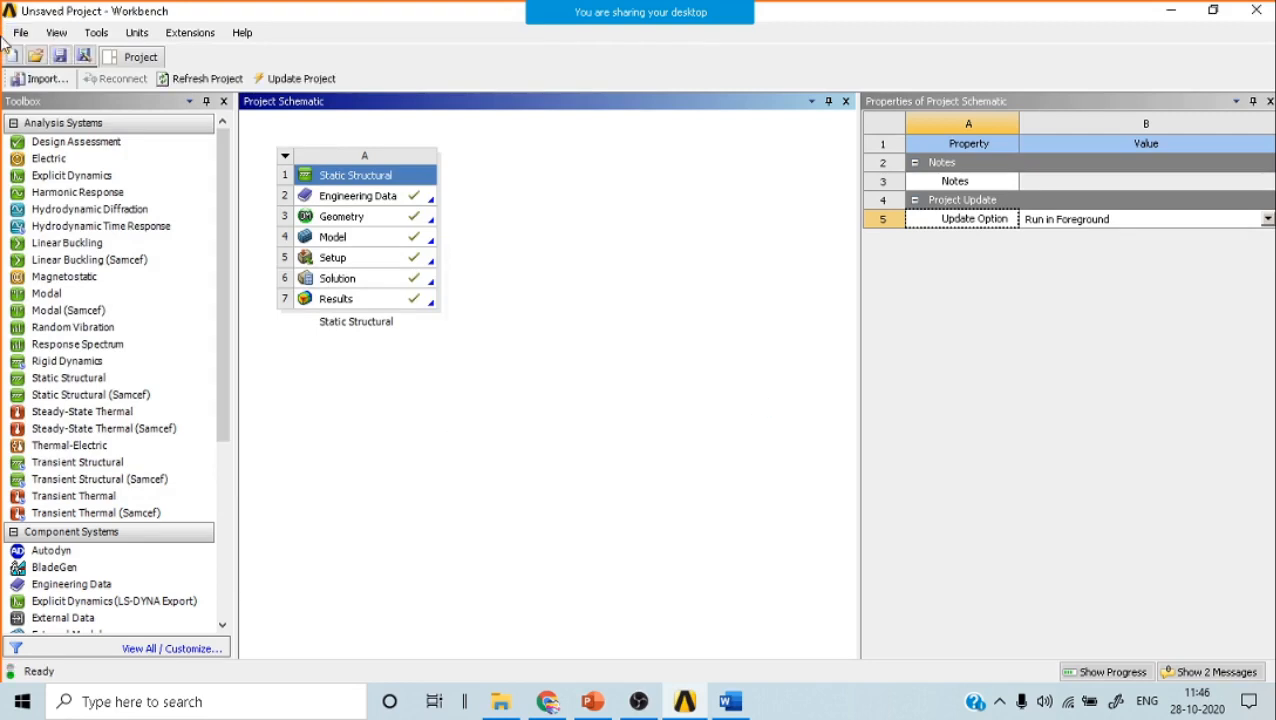
Start opening the recent project Truss Analysis.wbpj, saving the current bridge project as truss in the Documents folder.
left_click(20, 32)
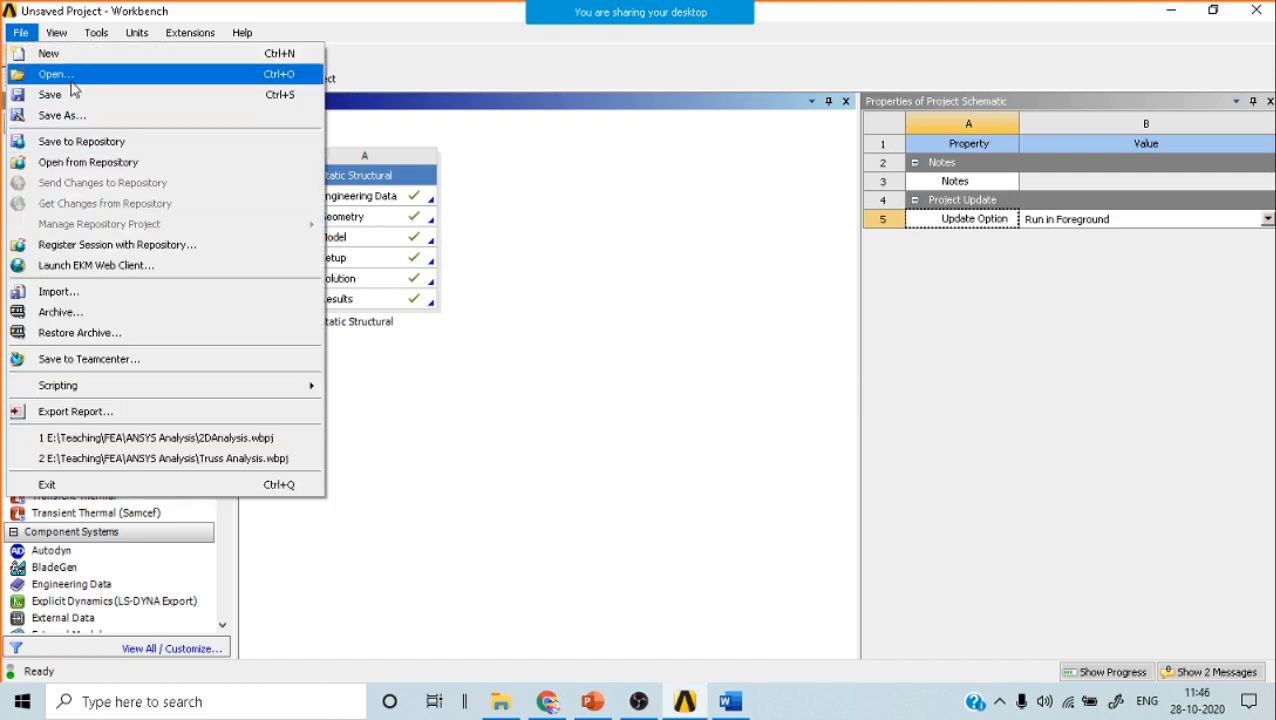
left_click(121, 460)
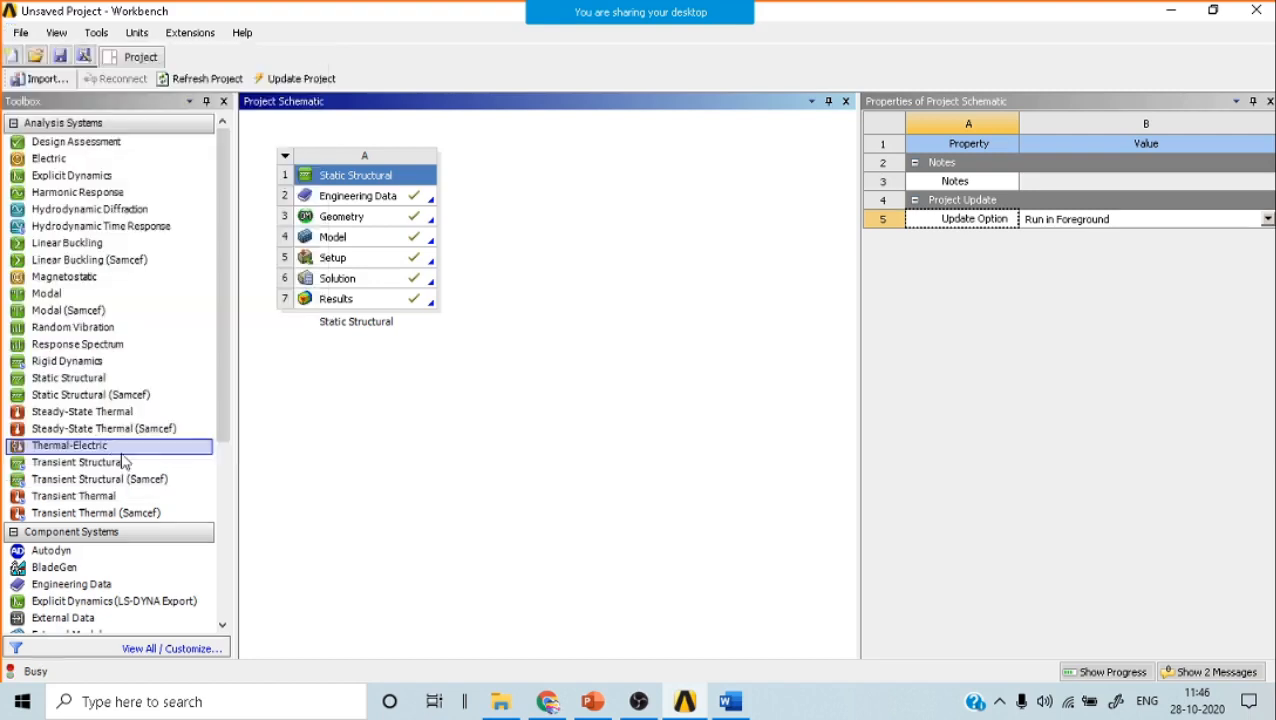
left_click(604, 376)
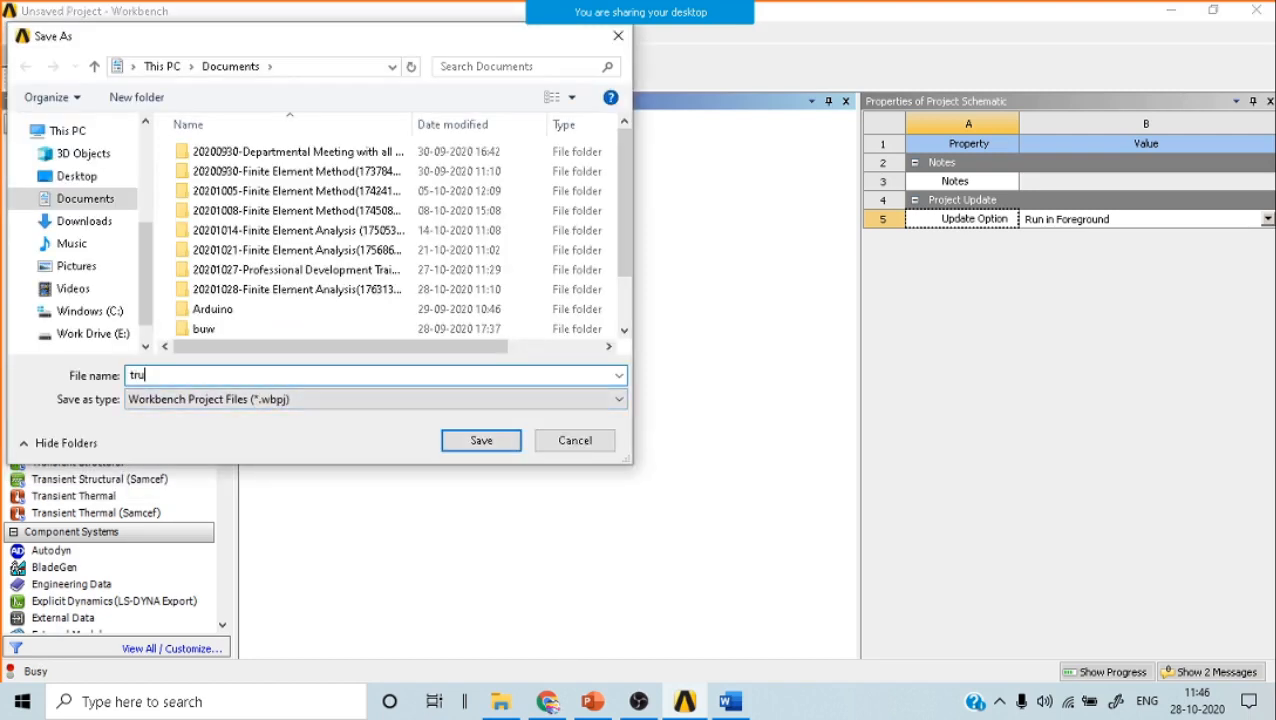
left_click(466, 441)
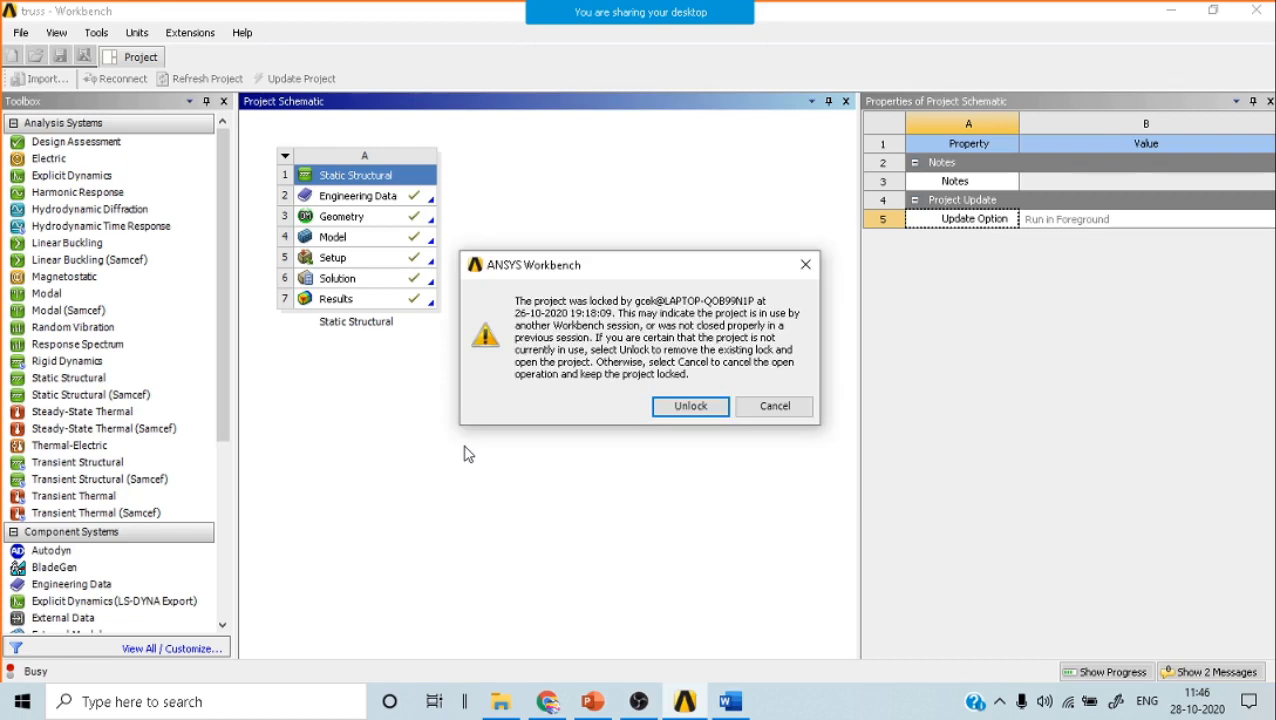
Unlock the Truss Analysis project to open it and close the properties pane beside the project schematic.
left_click(682, 414)
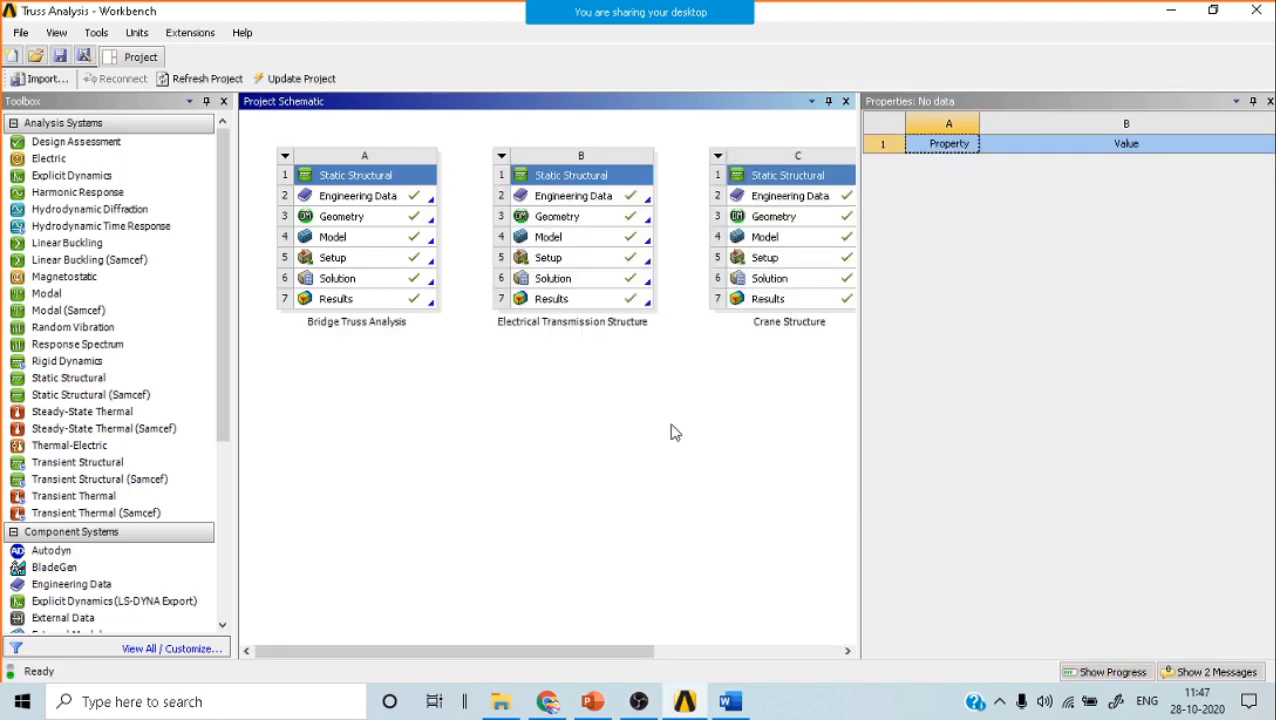
left_click(1269, 102)
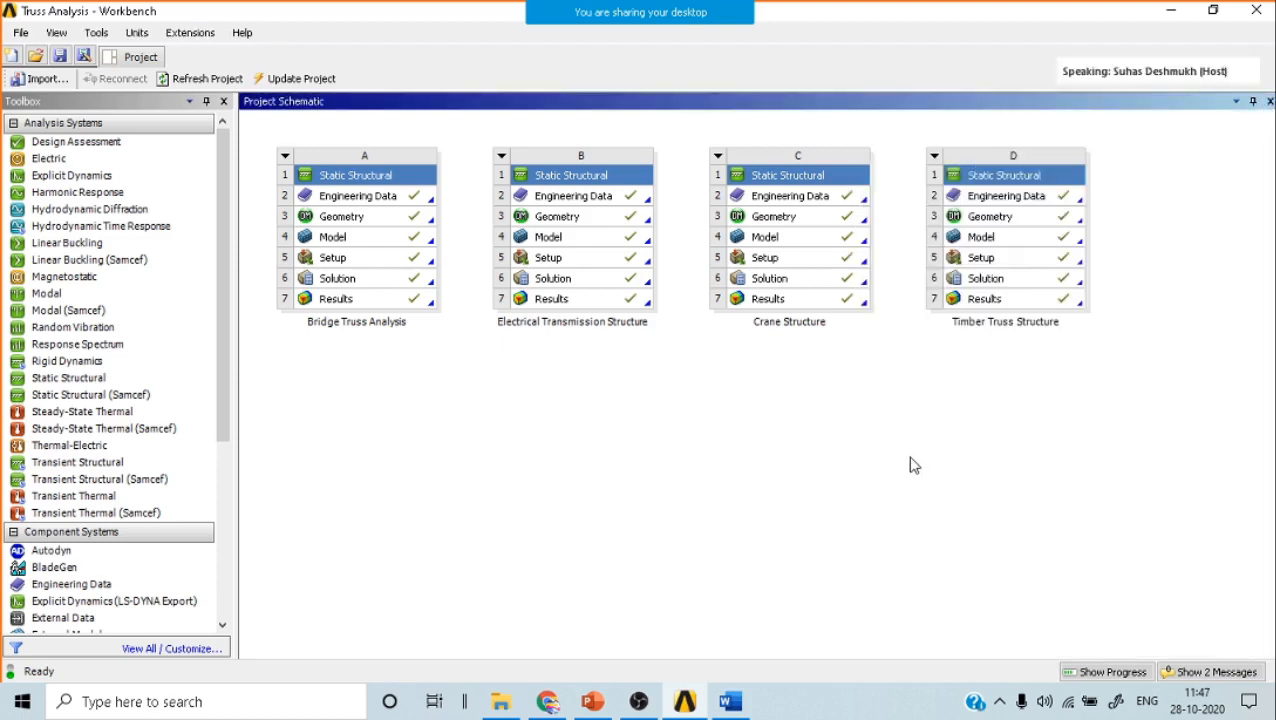
Try to add another Static Structural system to the project schematic beside the Timber Truss Structure system.
left_click(349, 303)
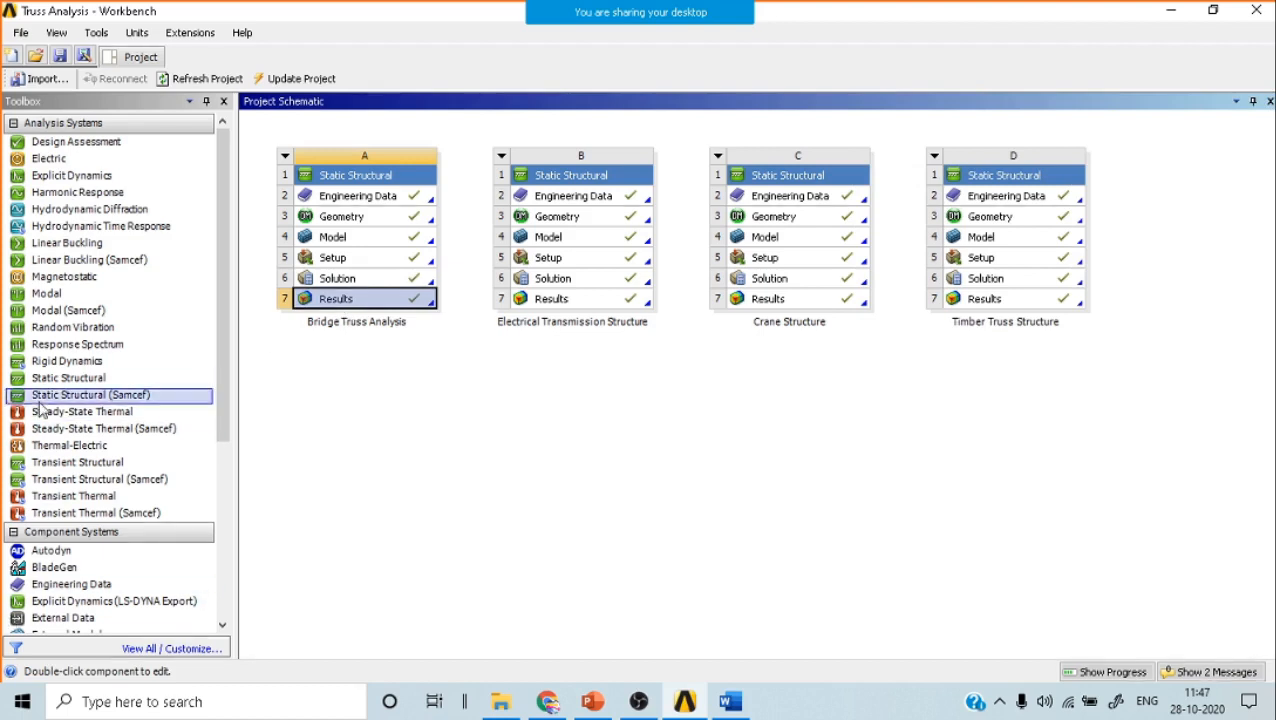
left_click_drag(63, 380, 1200, 200)
left_click_drag(1262, 238, 350, 544)
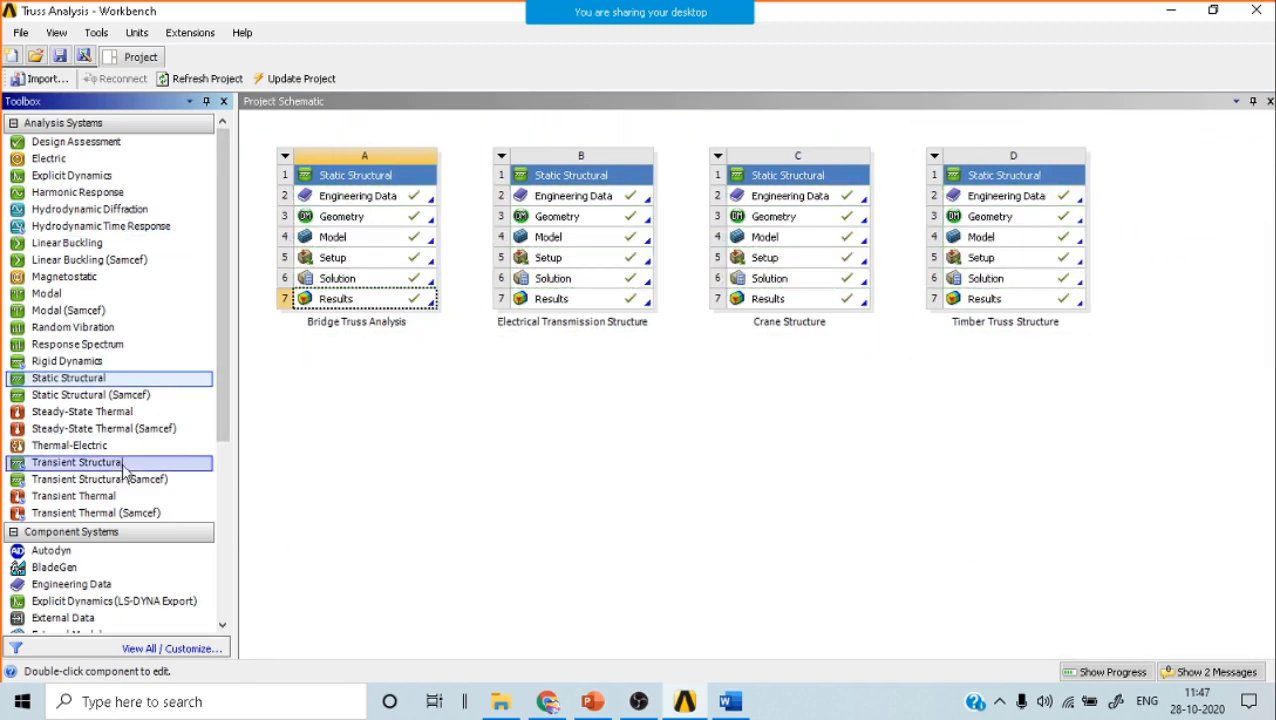
left_click(362, 337)
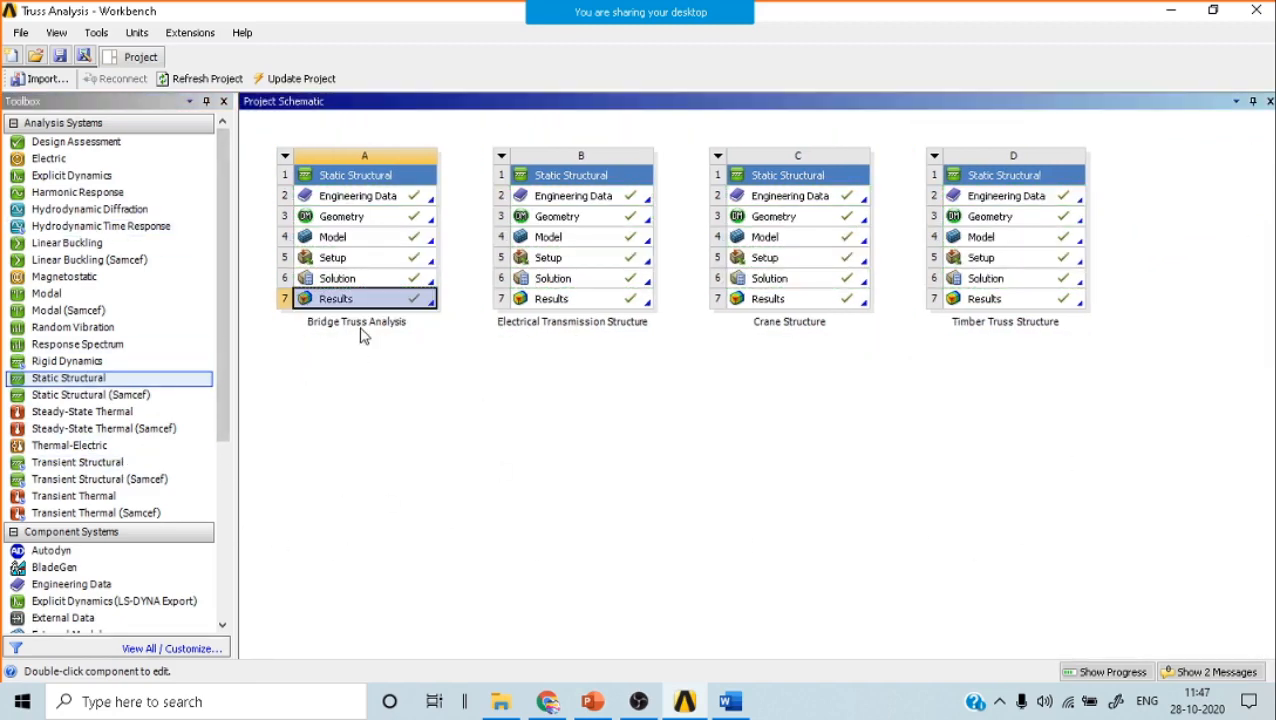
Open the results of the Electrical Transmission Structure system in ANSYS Mechanical.
left_click(563, 331)
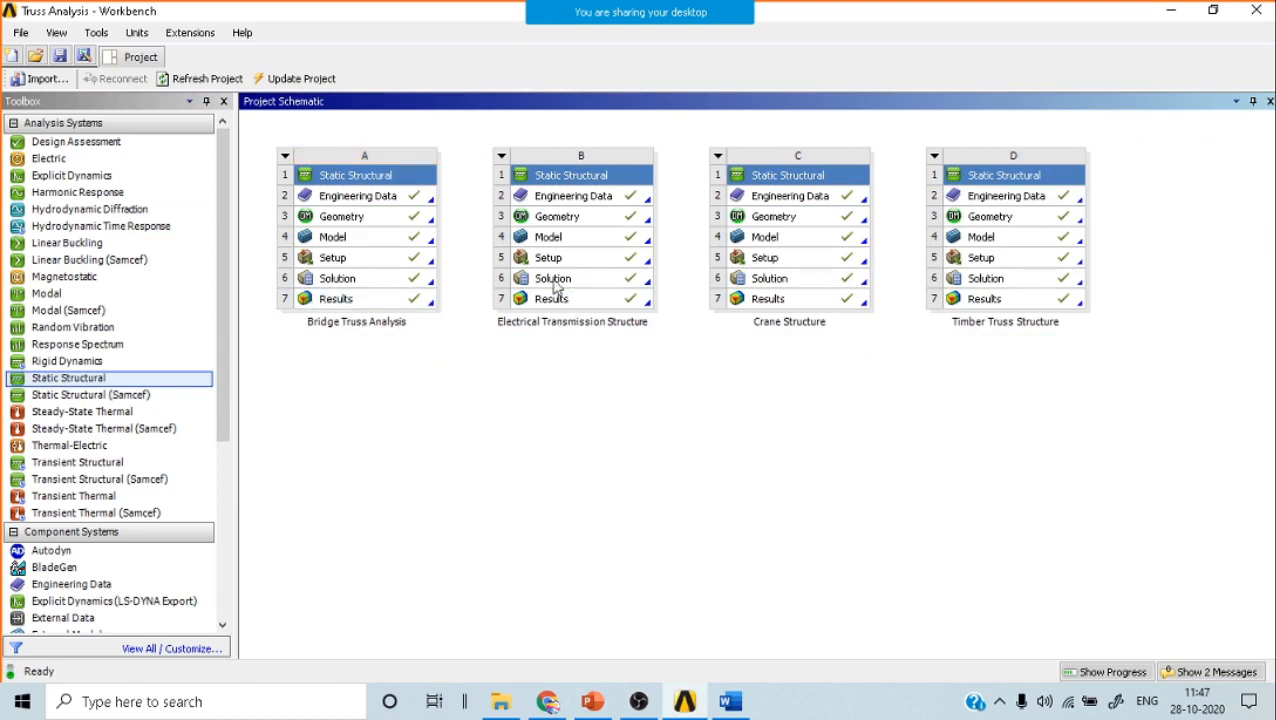
left_click(562, 301)
double_click(566, 301)
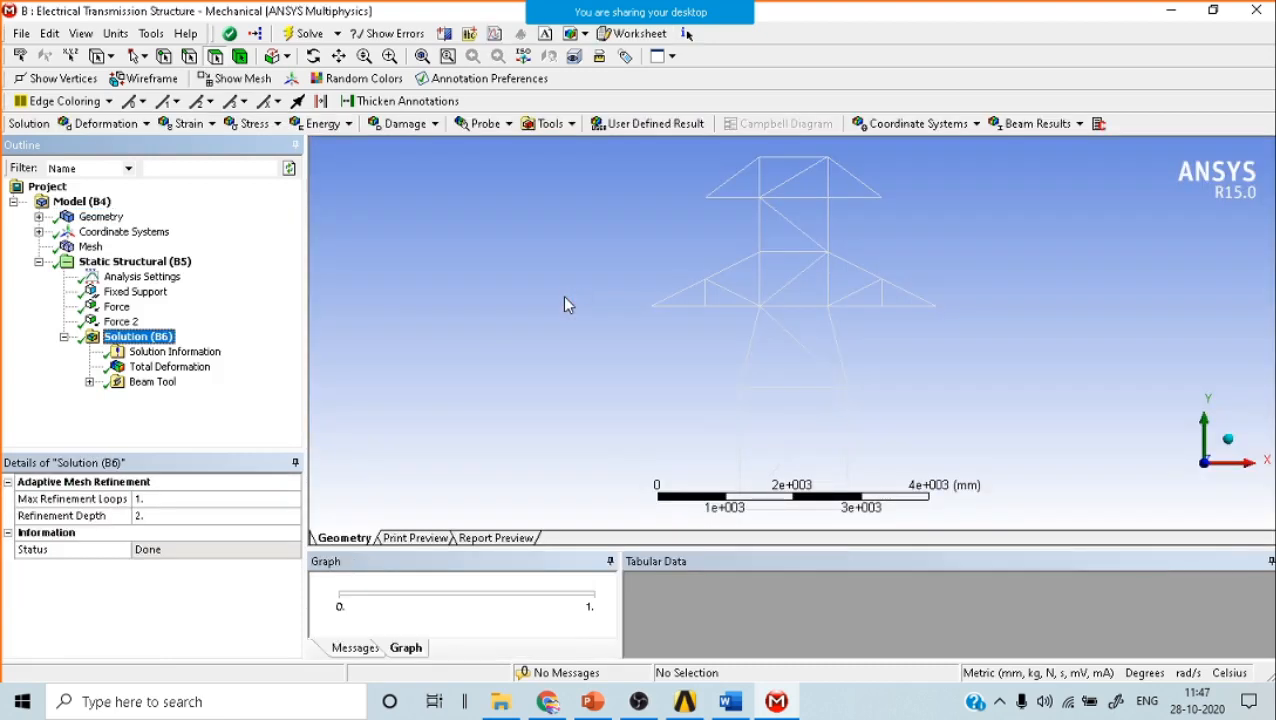
Display the transmission tower's total deformation and examine its deformed shape and maximum value.
middle_click_drag(983, 322, 906, 347)
left_click(148, 368)
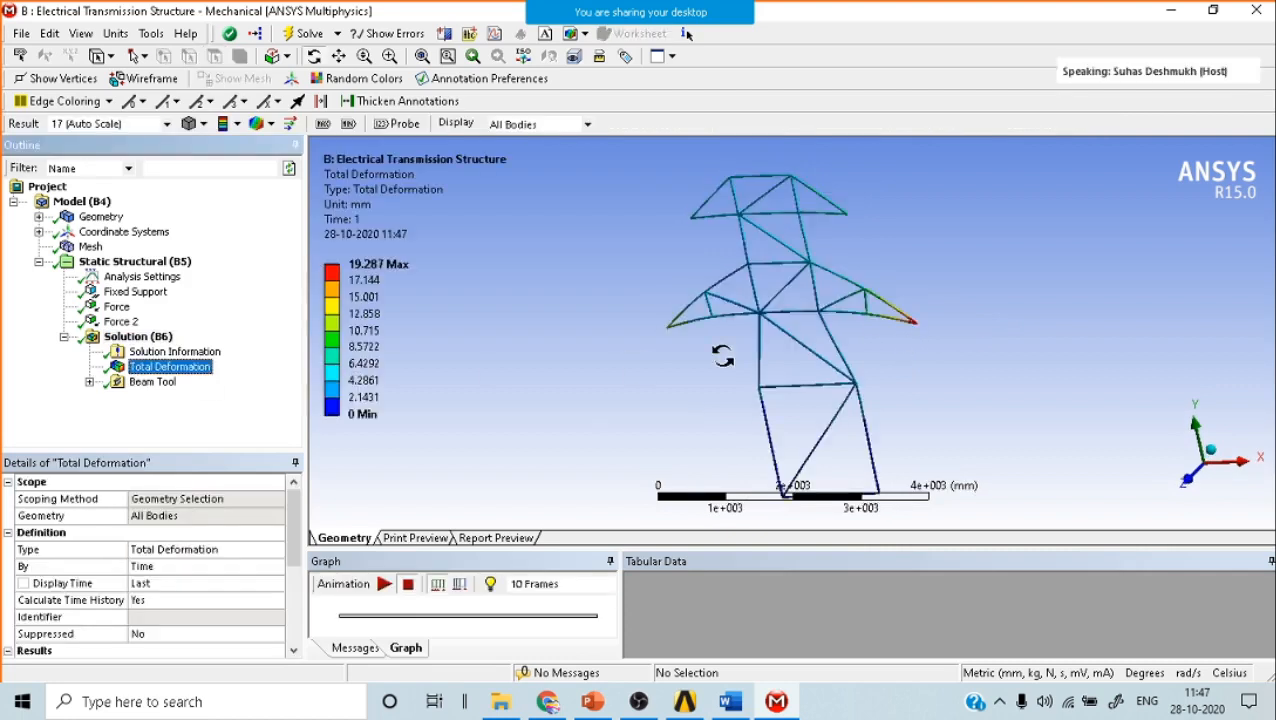
middle_click_drag(915, 263, 930, 306)
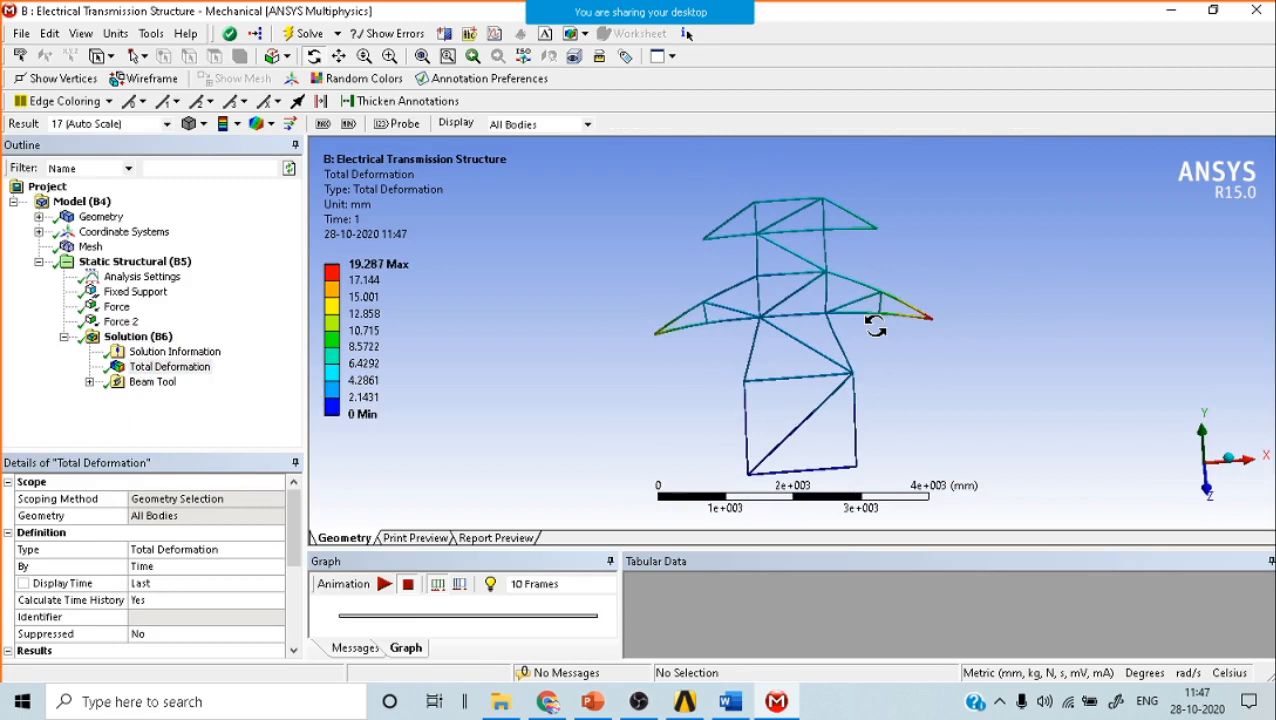
scroll(875, 325, "up", 3)
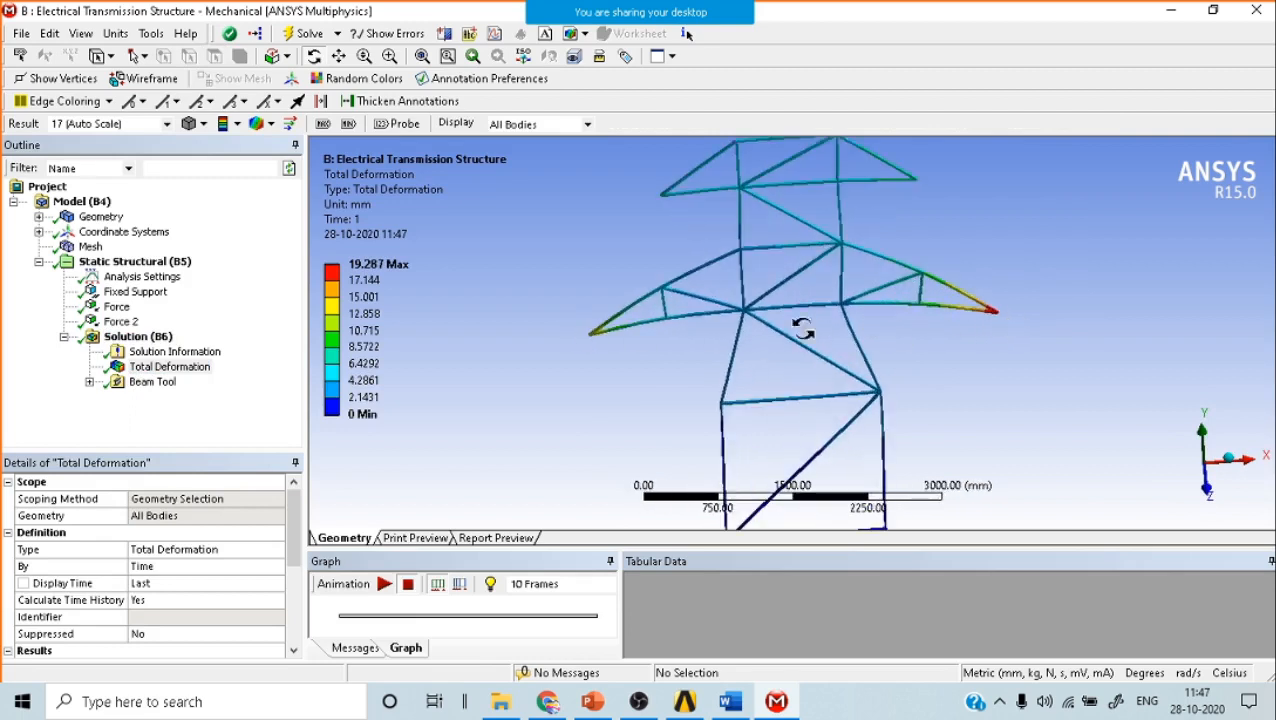
left_click(380, 265)
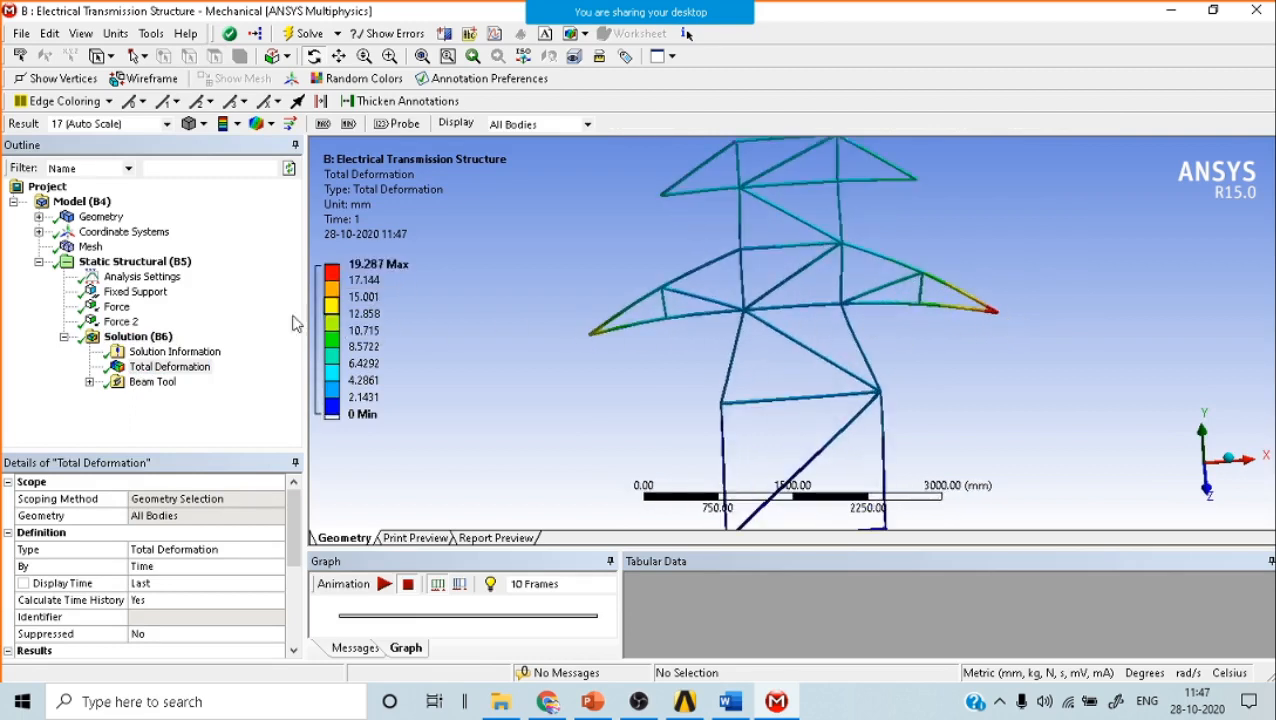
Examine the transmission tower's direct stress in the Beam Tool, finishing in the front view, and close its Mechanical window.
left_click(89, 381)
left_click(183, 397)
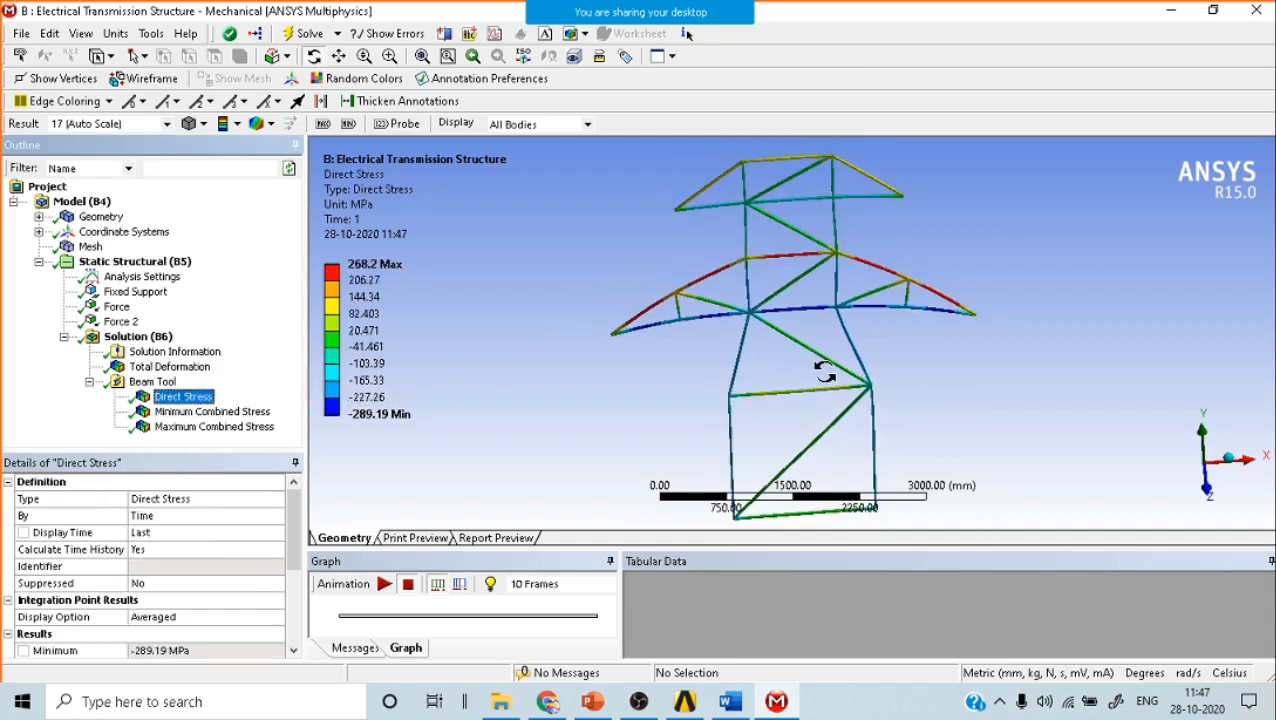
left_click(362, 267)
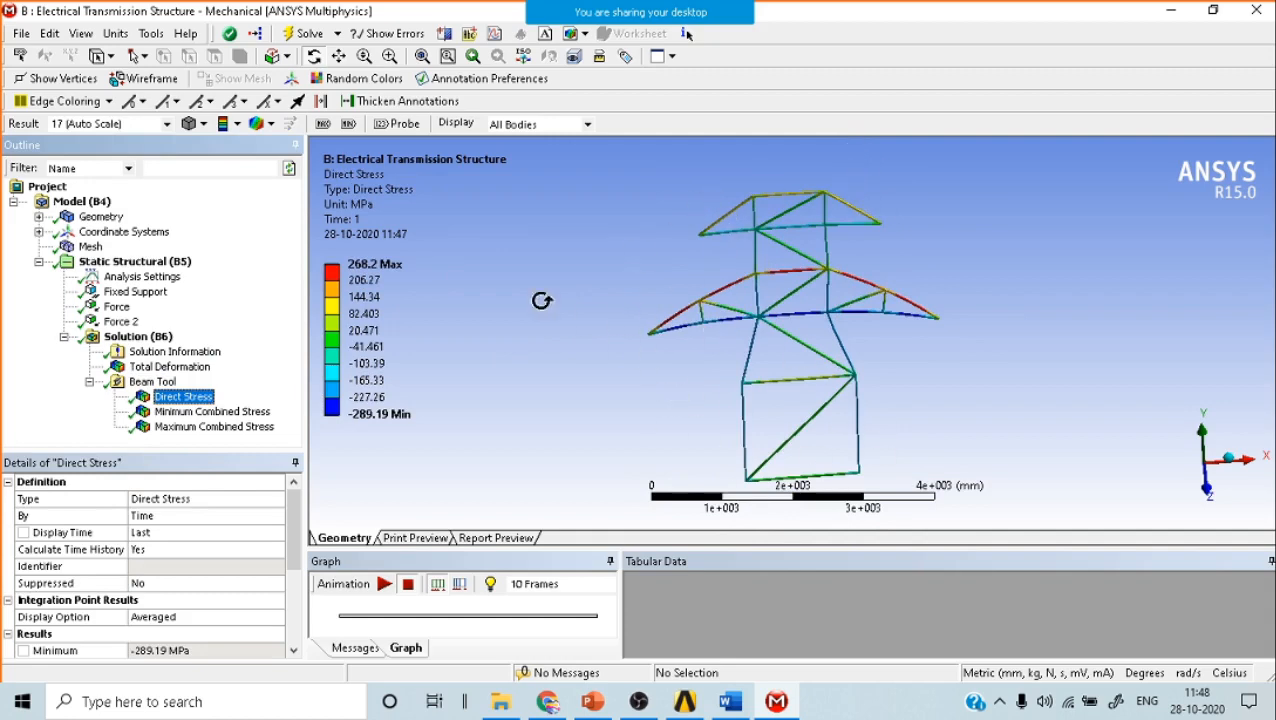
scroll(866, 295, "up", 3)
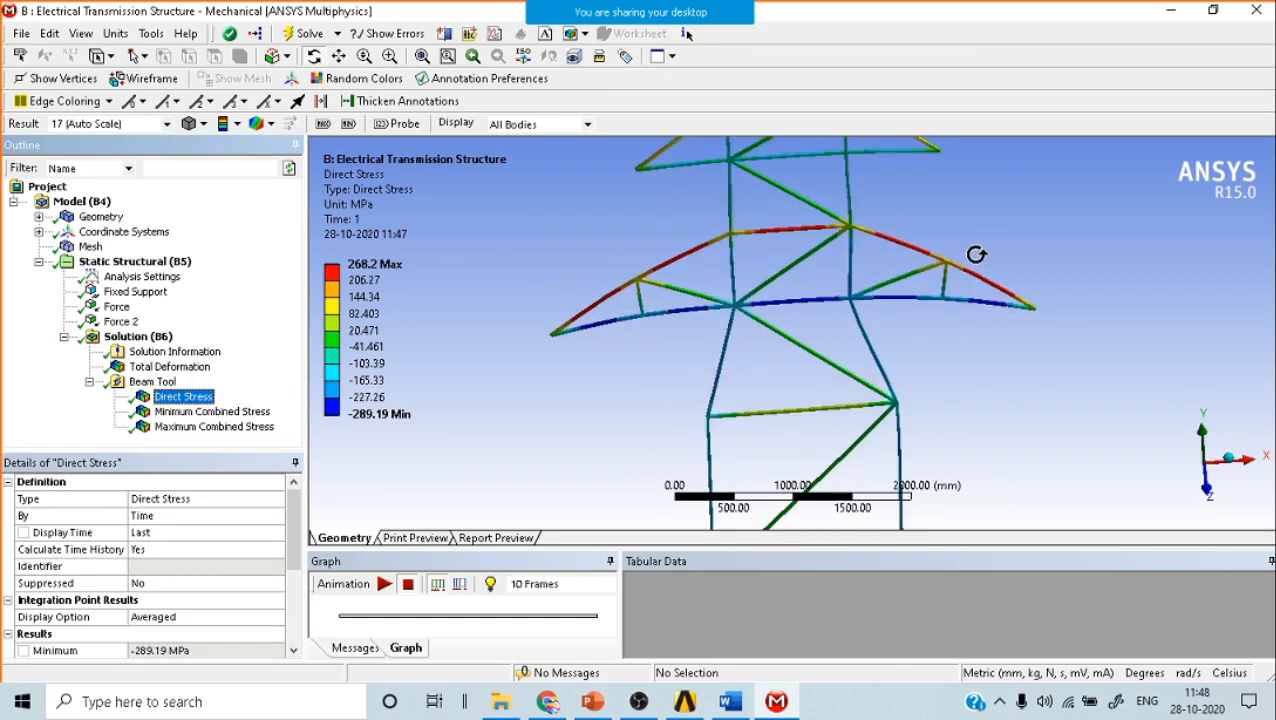
left_click_drag(982, 251, 968, 228)
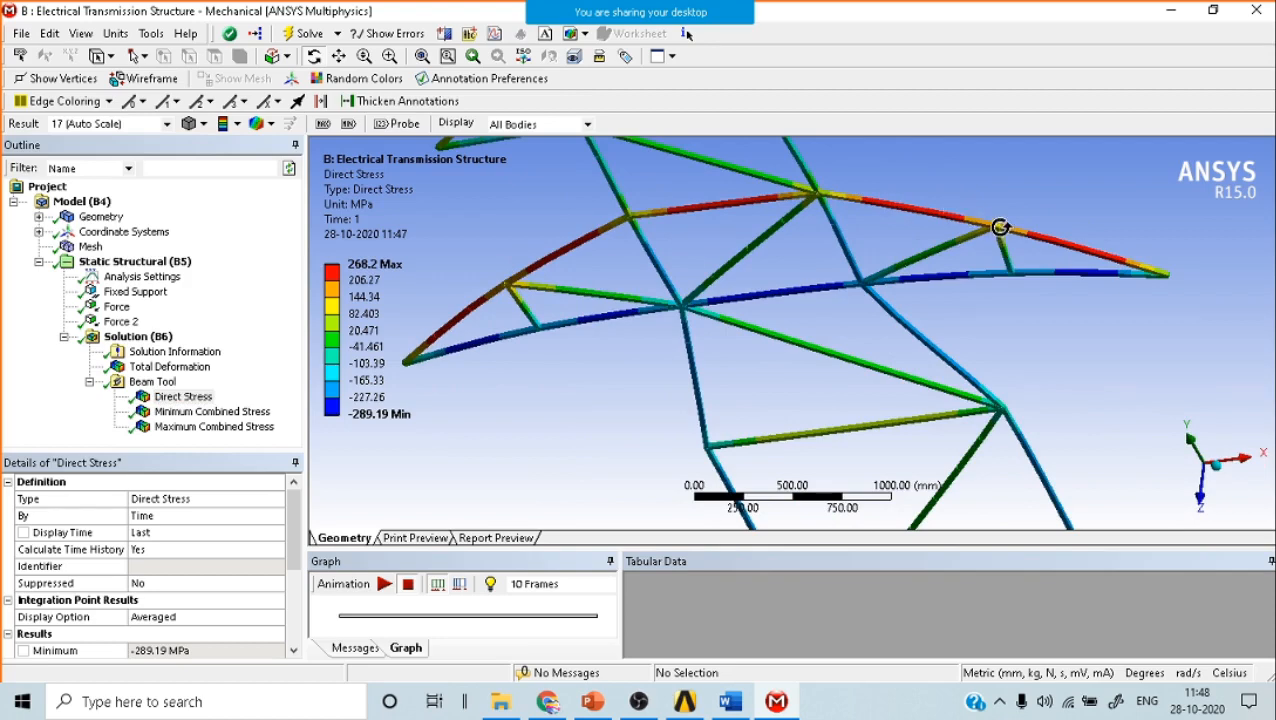
scroll(692, 305, "down", 3)
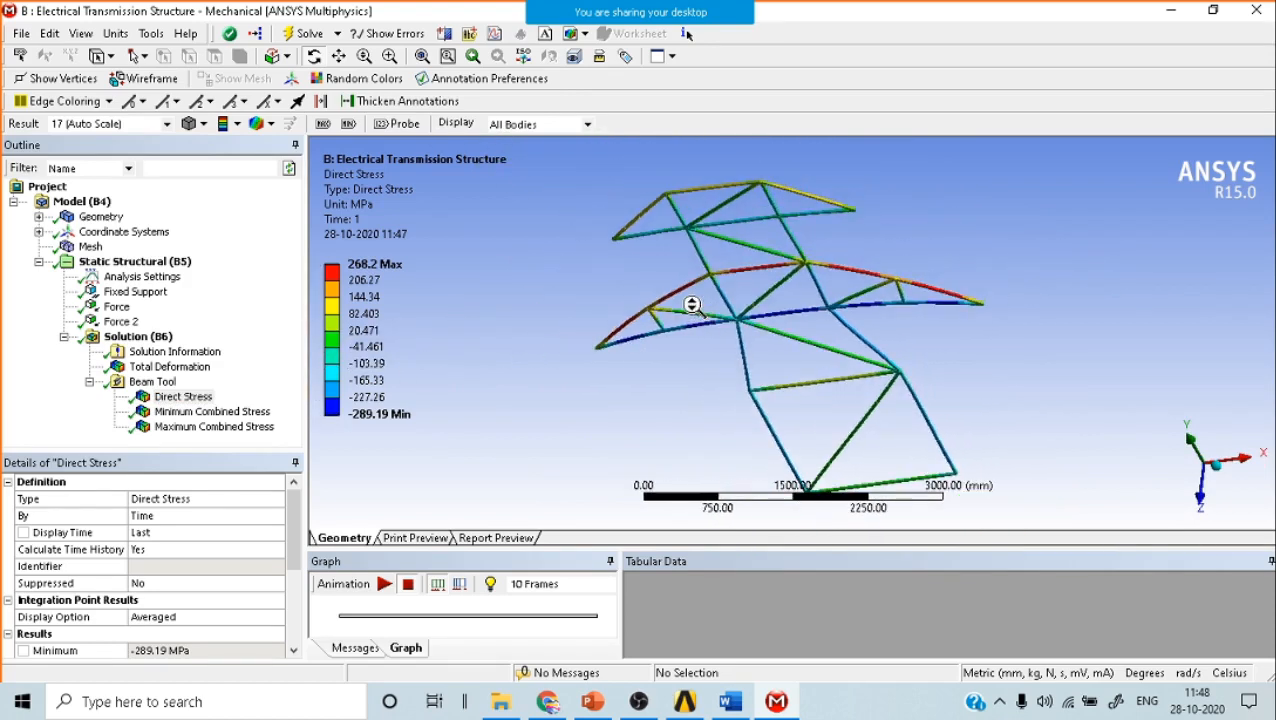
left_click_drag(805, 338, 877, 300)
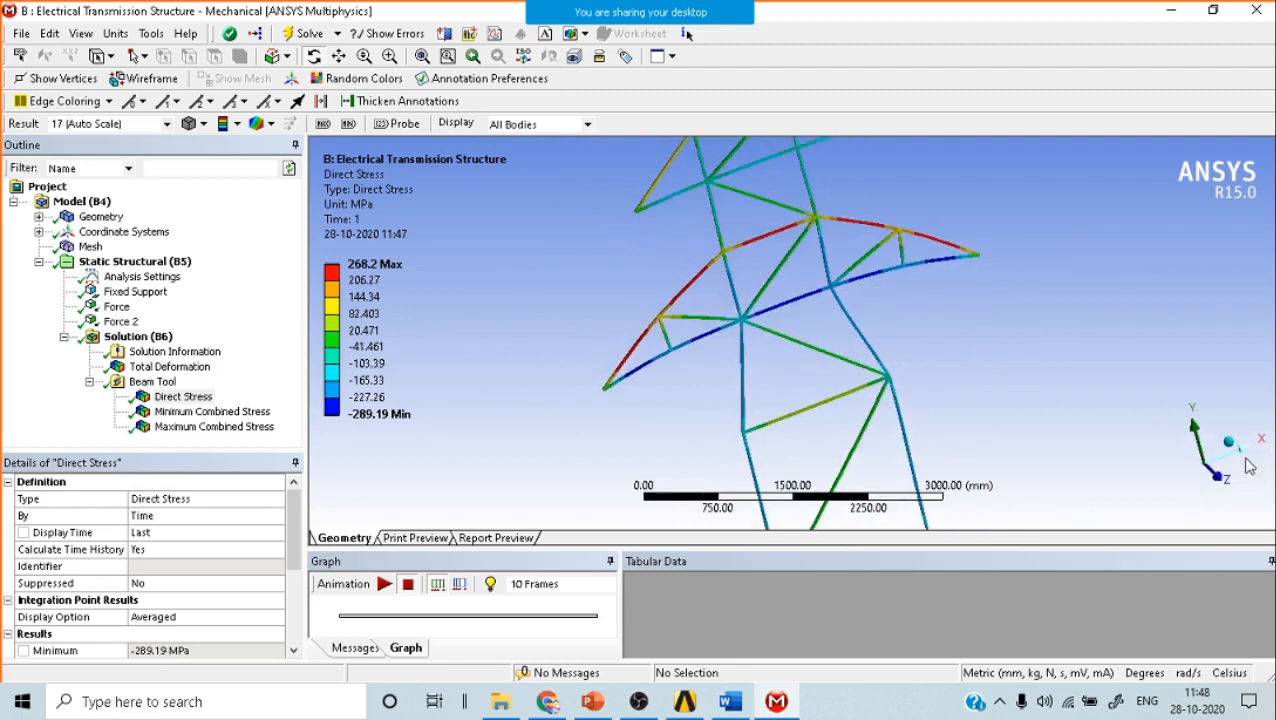
left_click(1219, 478)
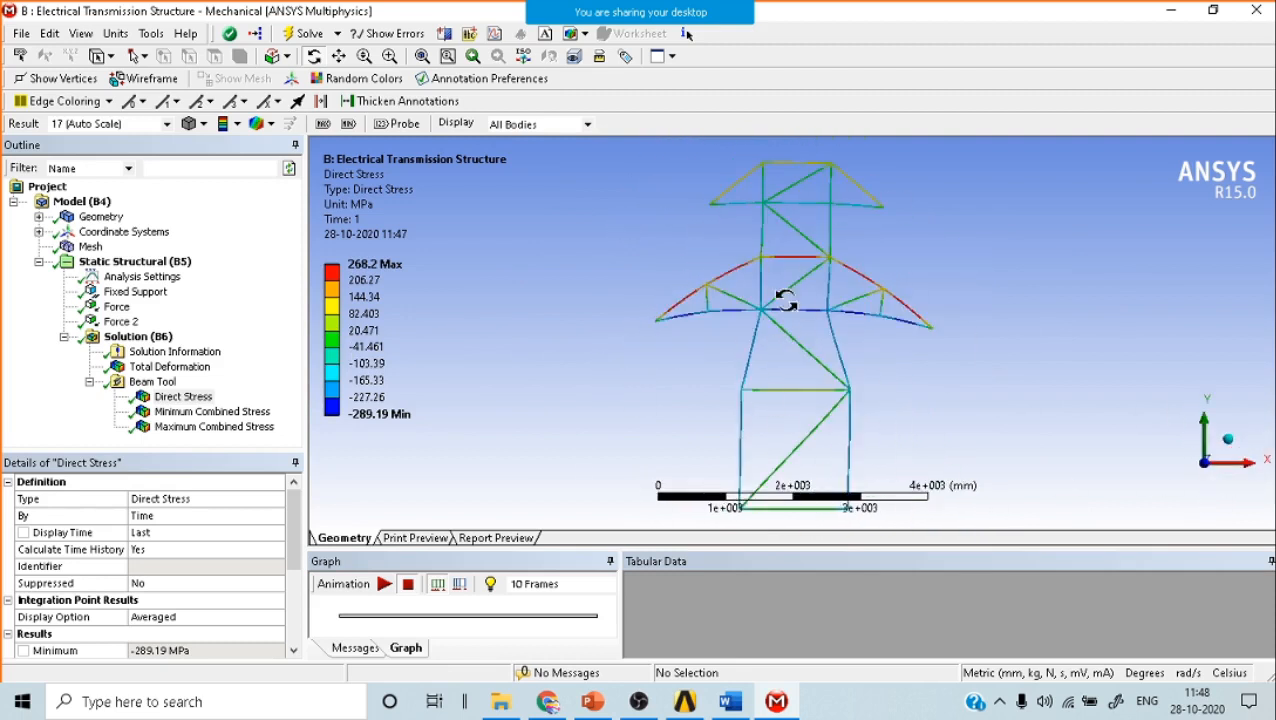
left_click(1255, 10)
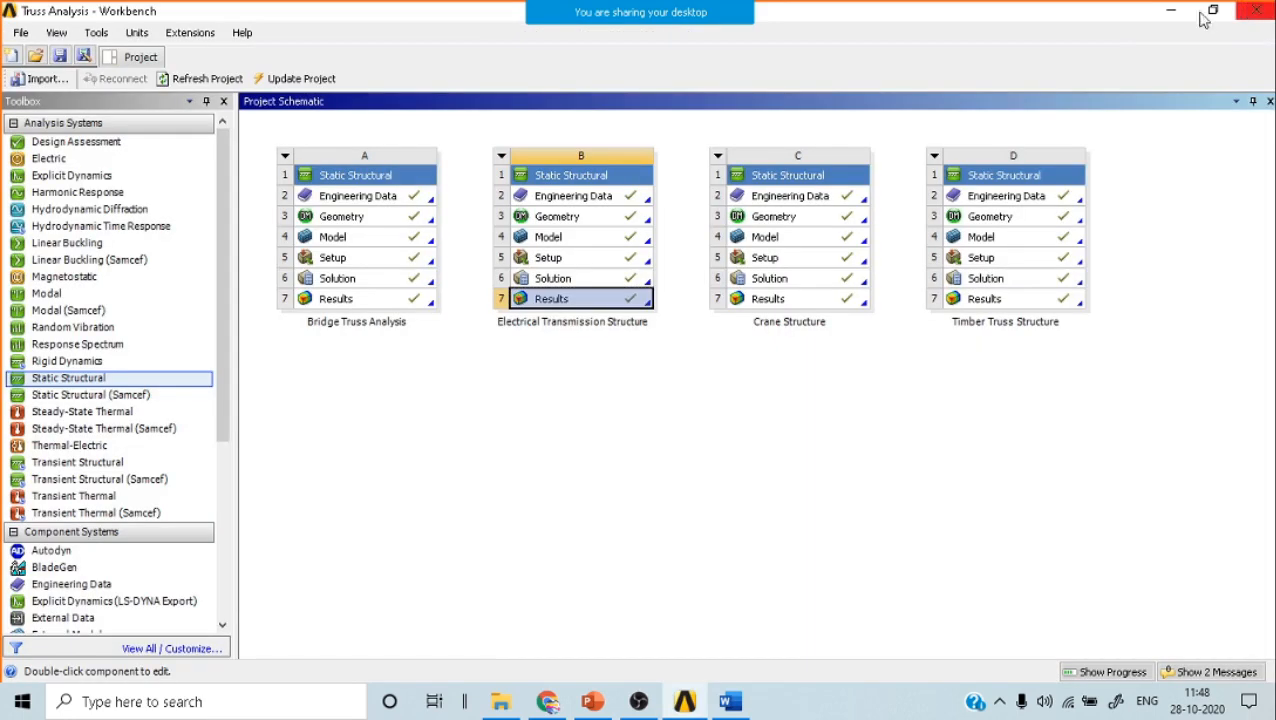
Open the Crane Structure system's results and display its total deformation in the front view.
double_click(788, 300)
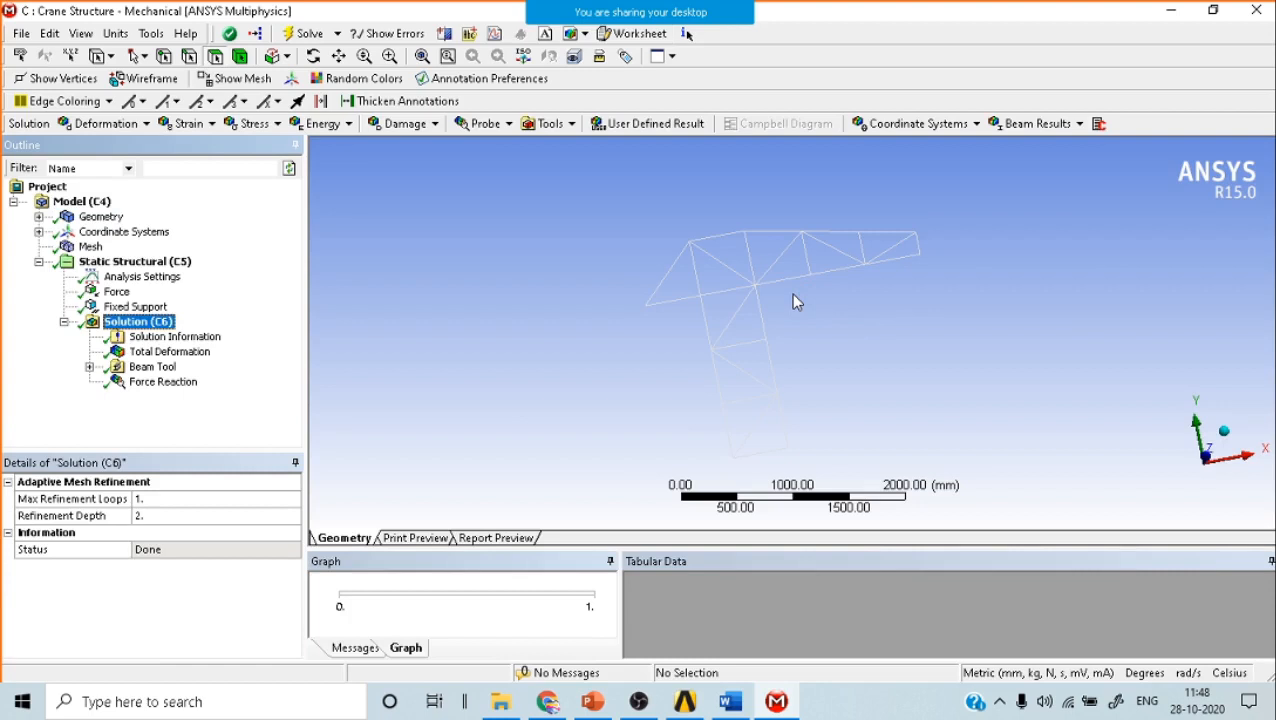
left_click(151, 354)
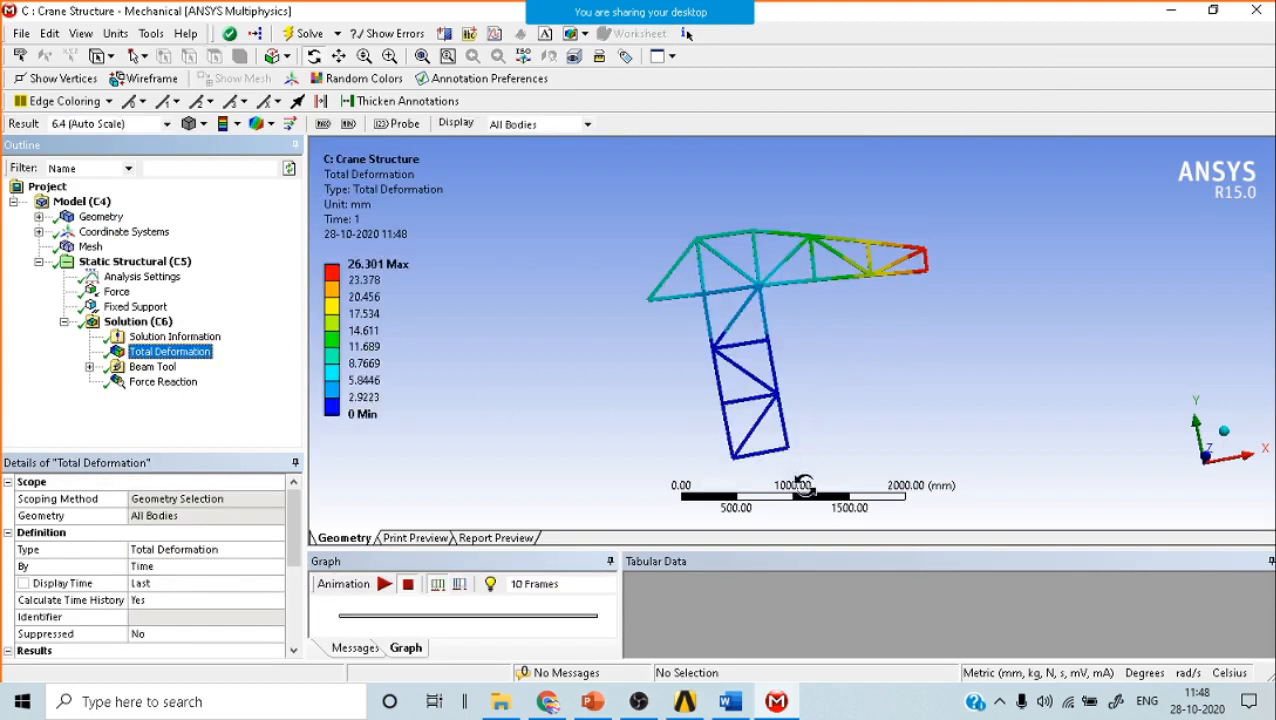
left_click(1207, 457)
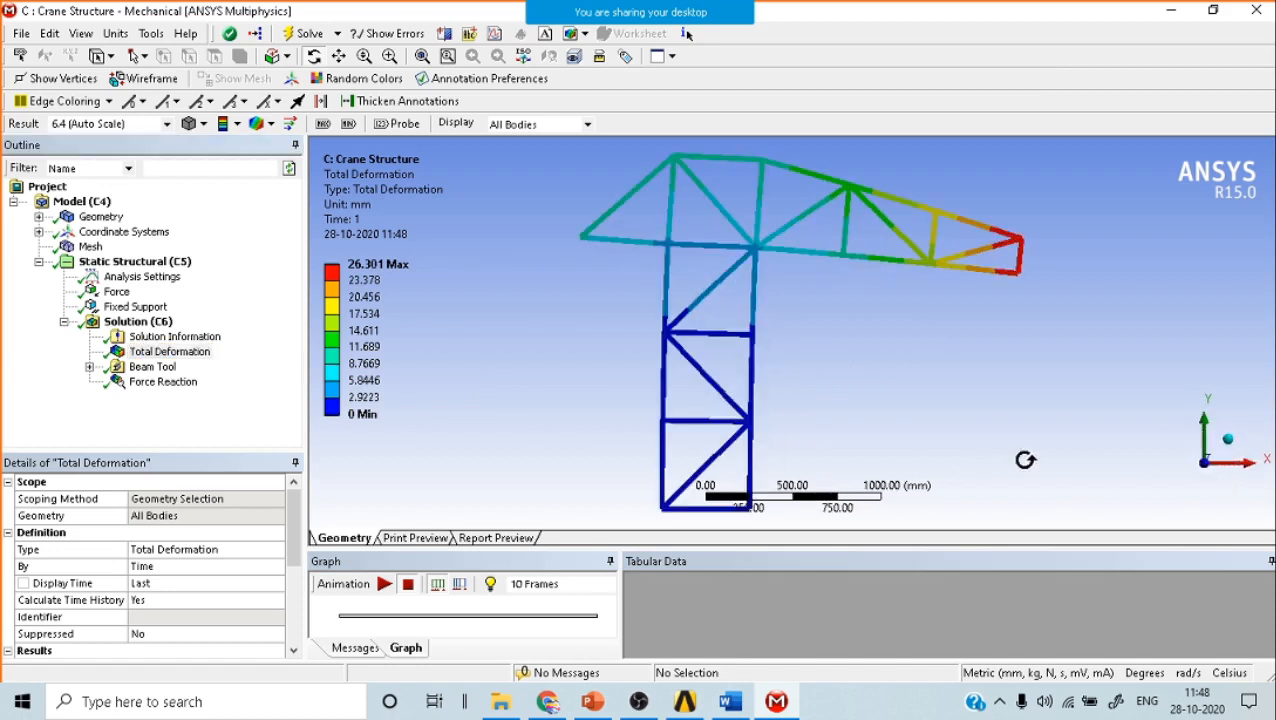
Animate the crane's total deformation, enlarge the Graph pane to reveal all animation controls, and stop the animation.
left_click(386, 585)
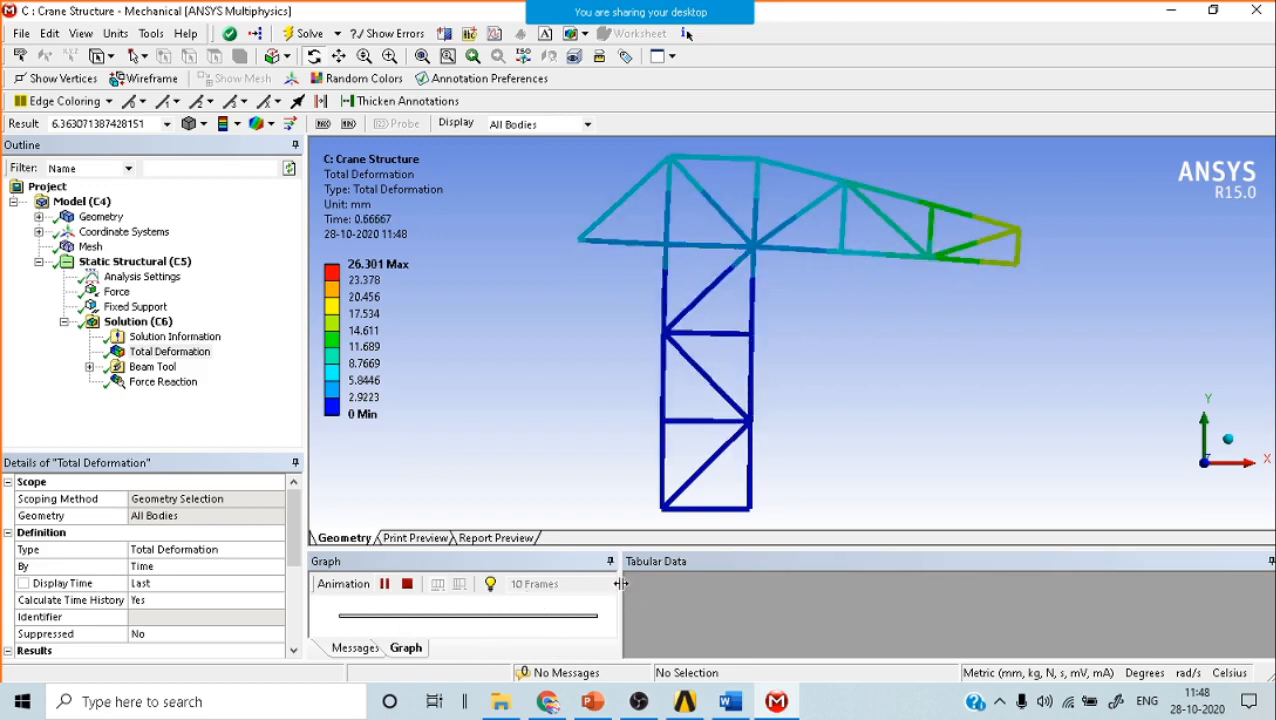
left_click_drag(621, 582, 1033, 582)
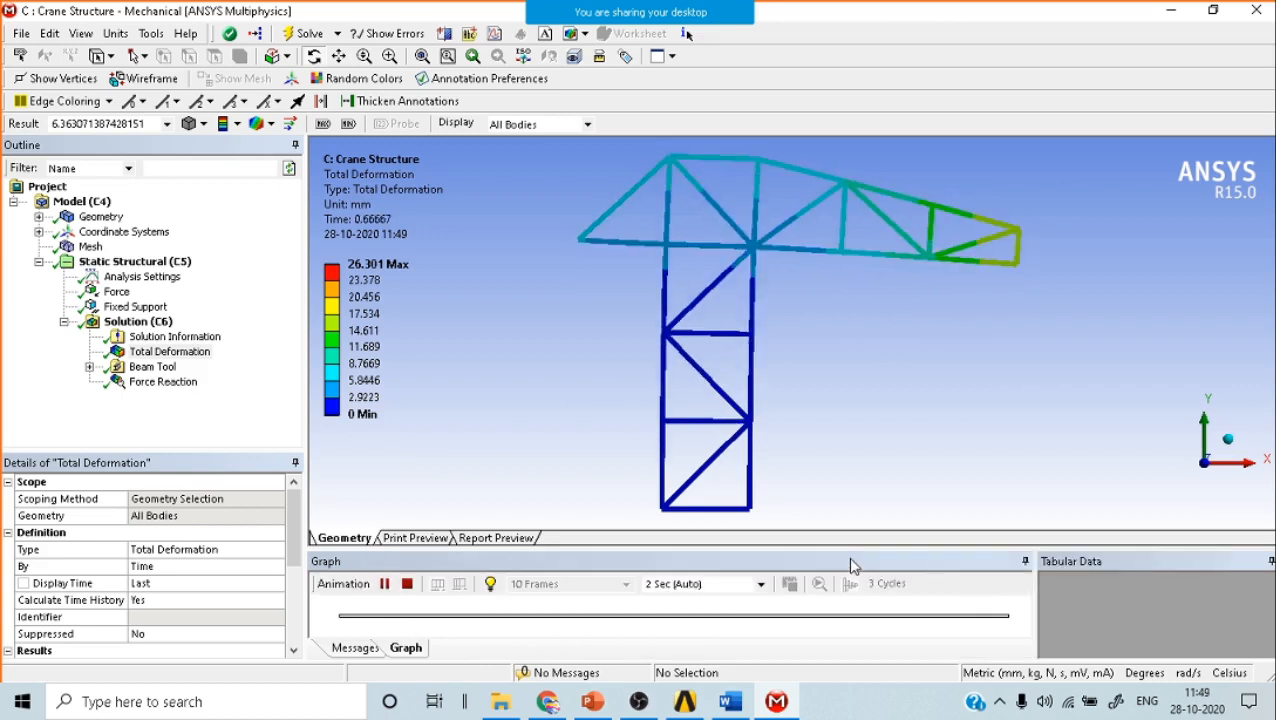
left_click_drag(852, 548, 855, 487)
left_click(408, 523)
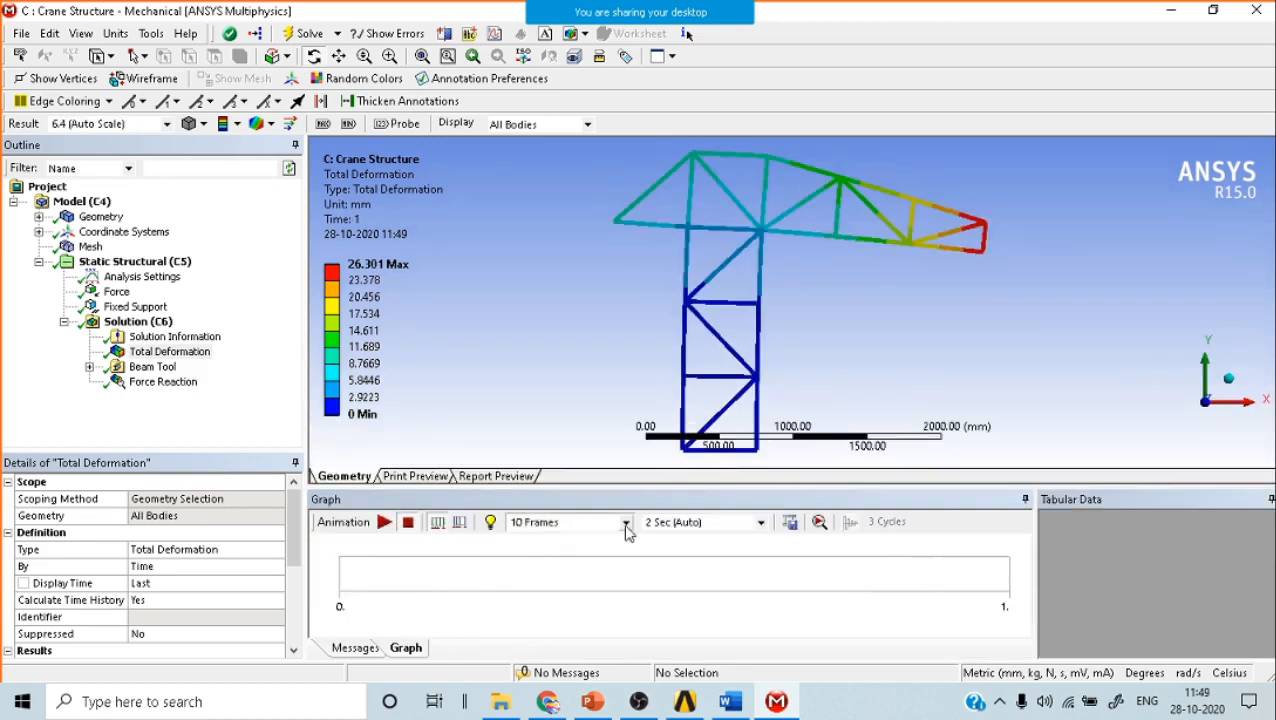
Export the crane's deformation animation to the Desktop as an AVI file named crane, and close the crane's Mechanical window.
left_click(797, 526)
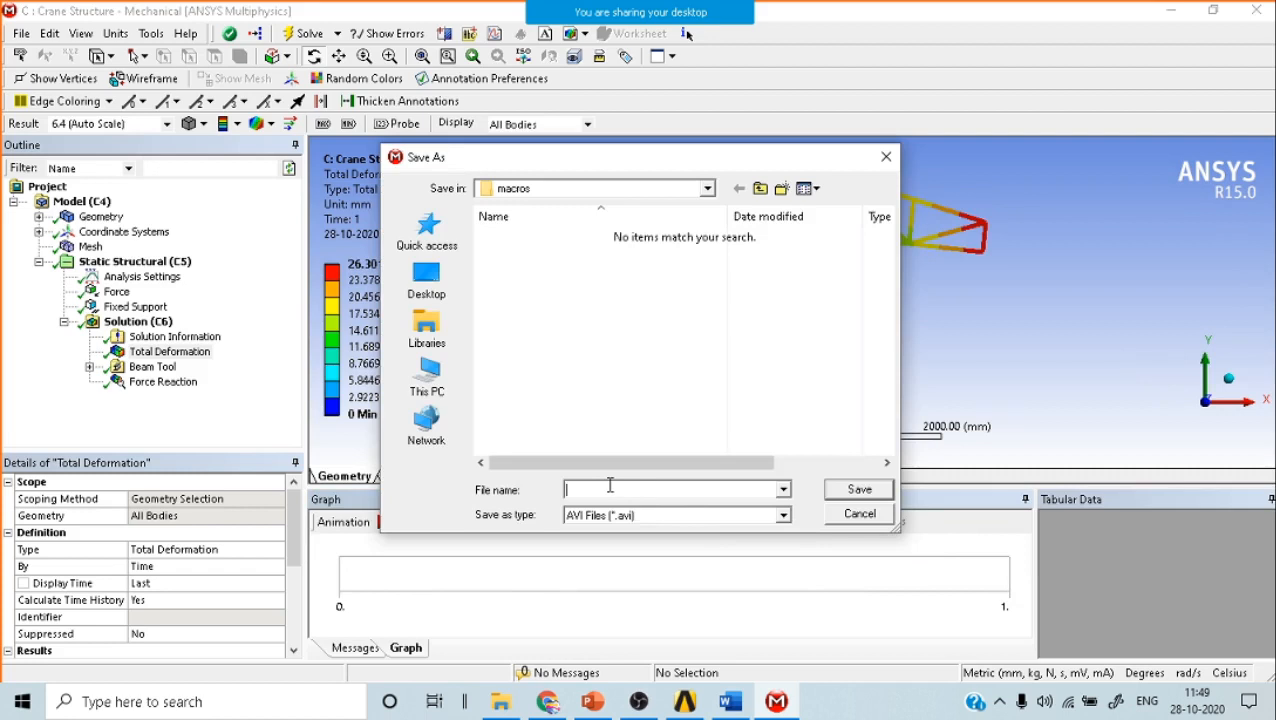
type("crane")
left_click(426, 280)
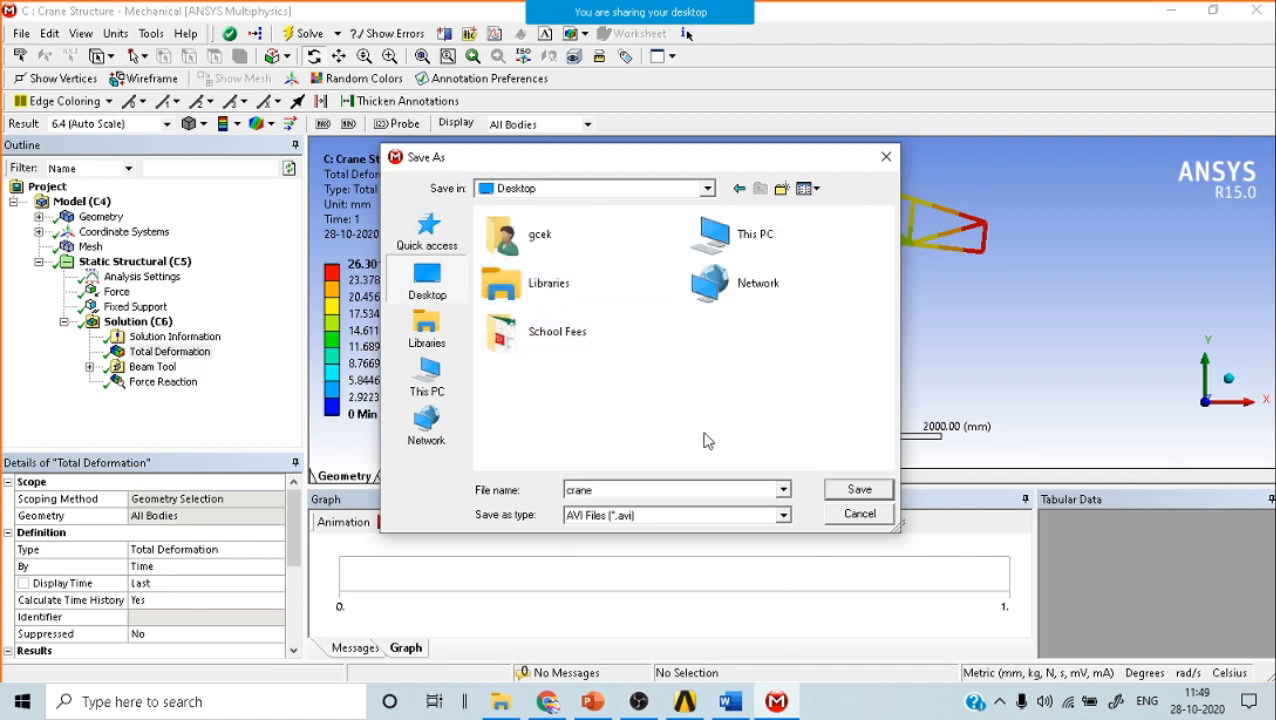
left_click(642, 492)
left_click(860, 490)
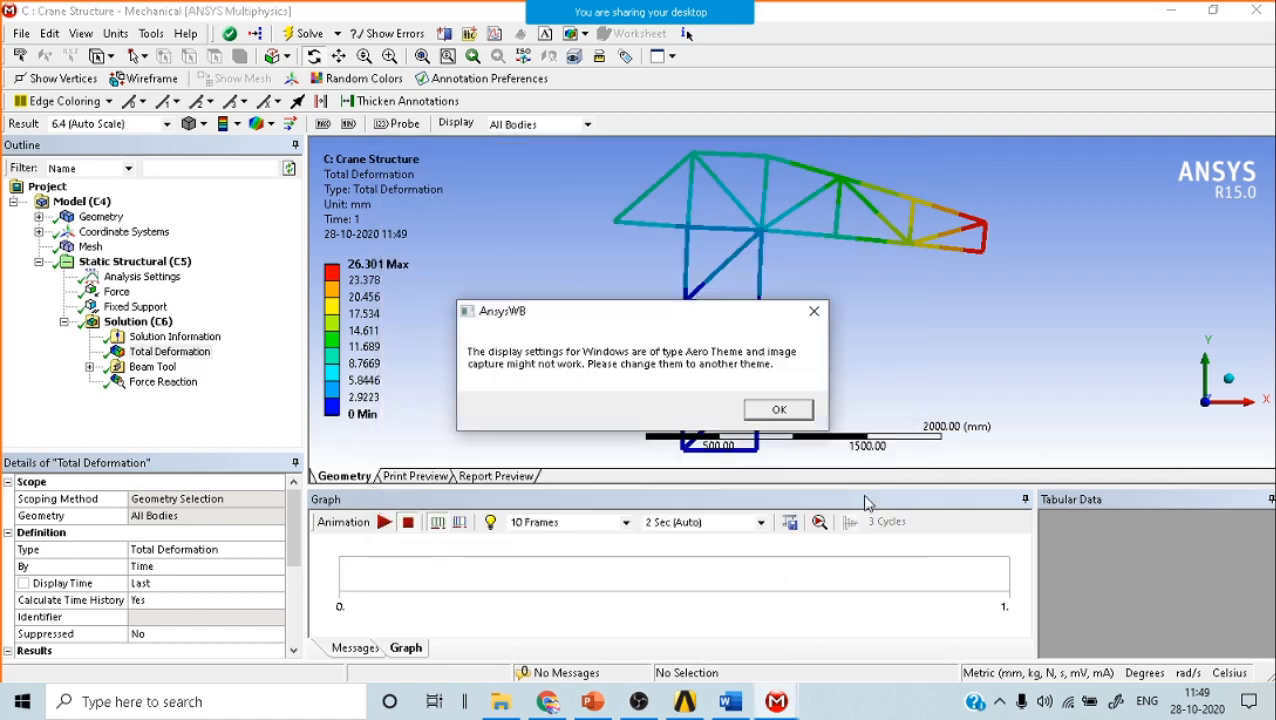
left_click(779, 411)
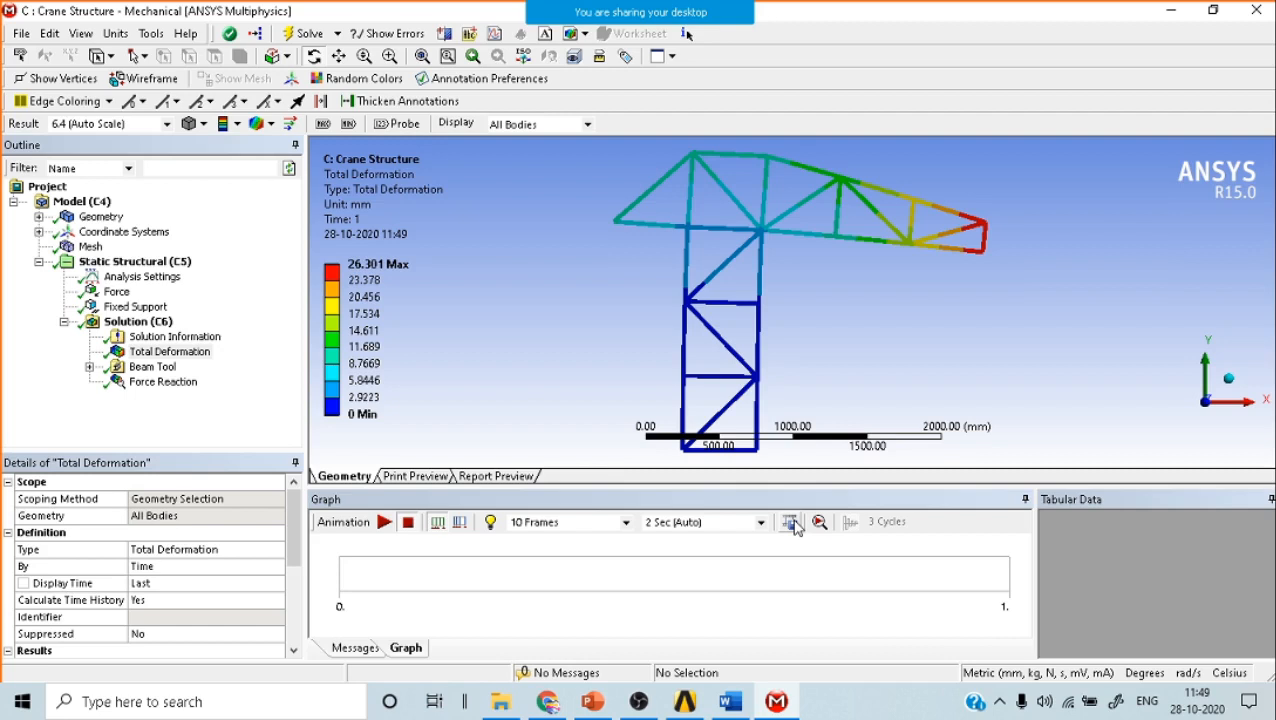
left_click(1256, 10)
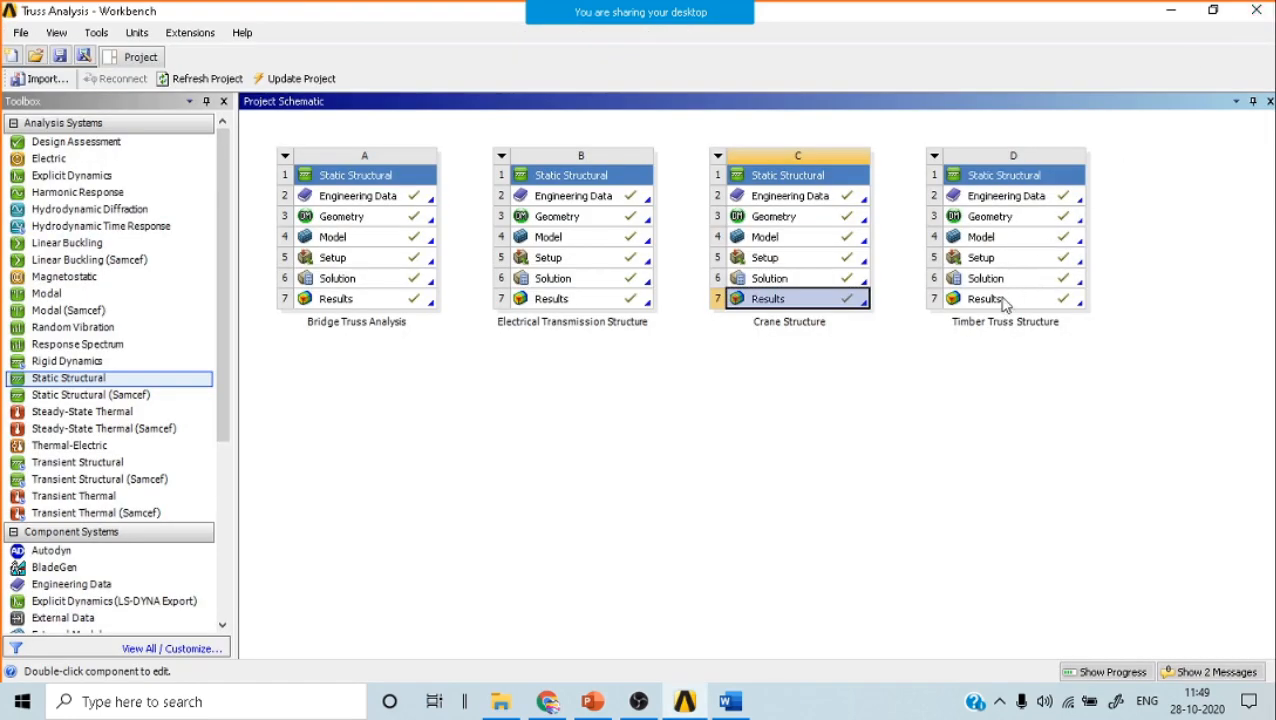
Open the Timber Truss Structure system's results and review its applied loads, supports and solution information.
double_click(1005, 303)
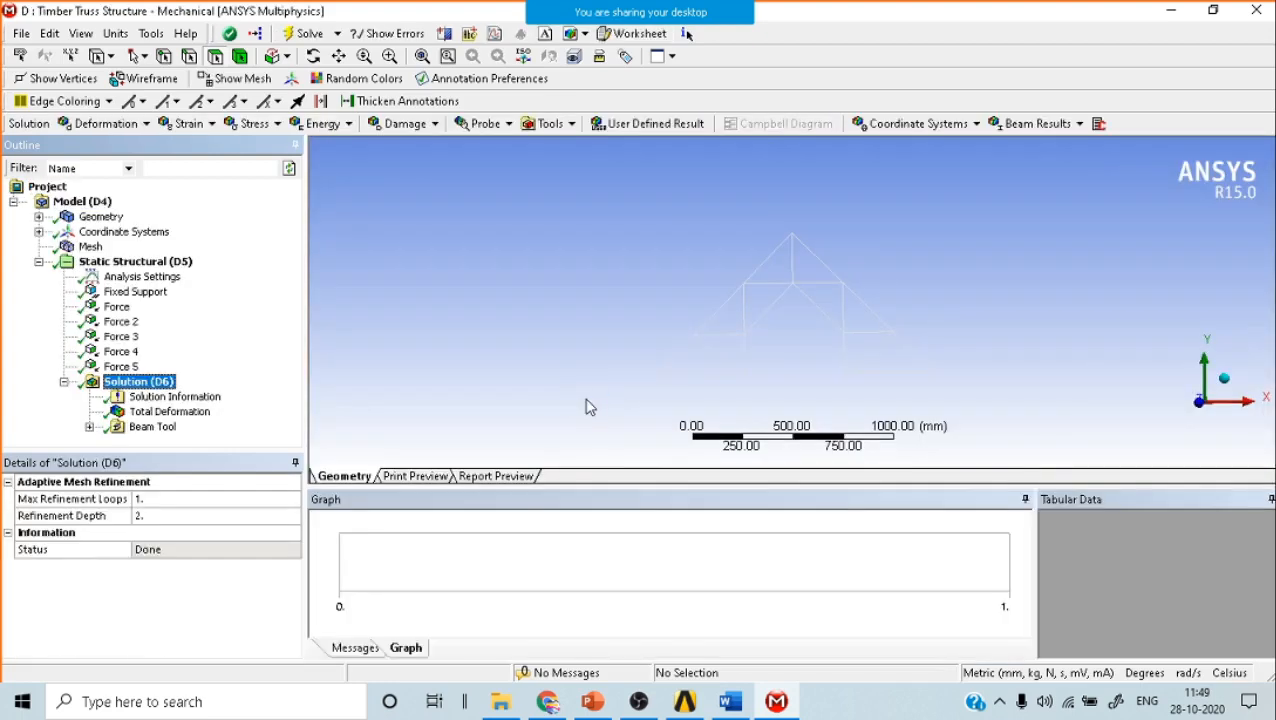
left_click(150, 262)
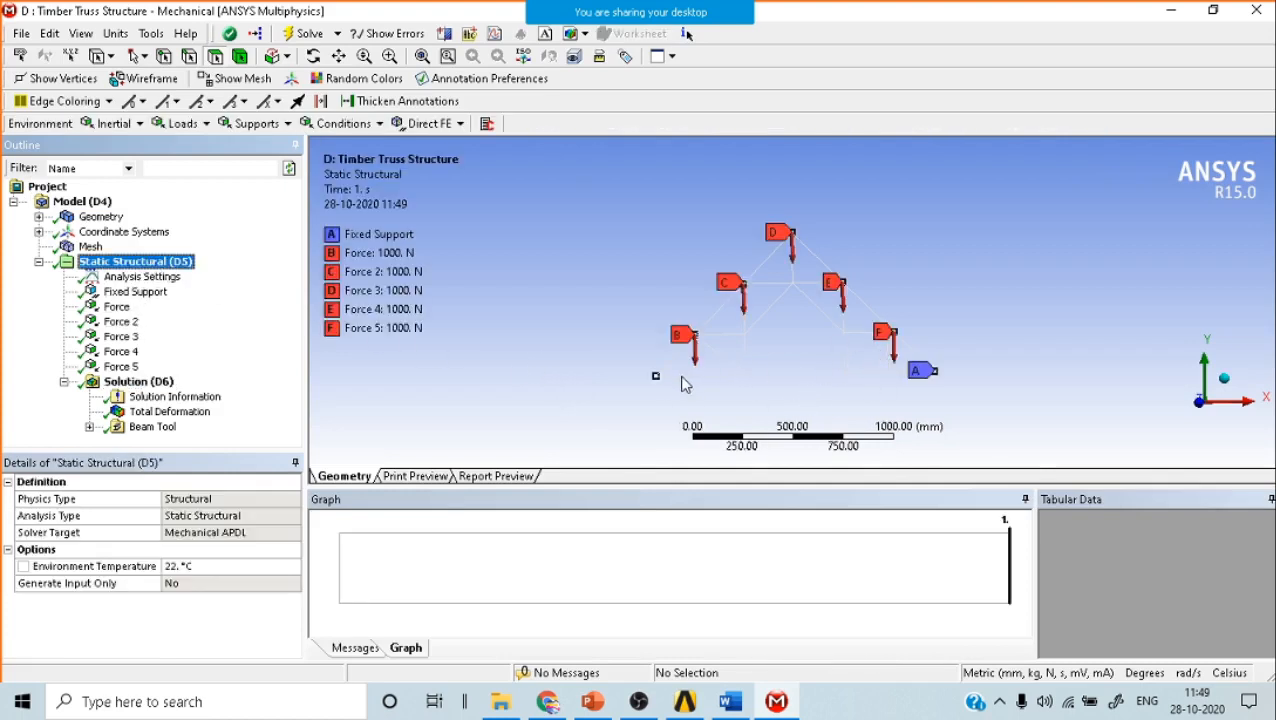
left_click(137, 384)
left_click(140, 398)
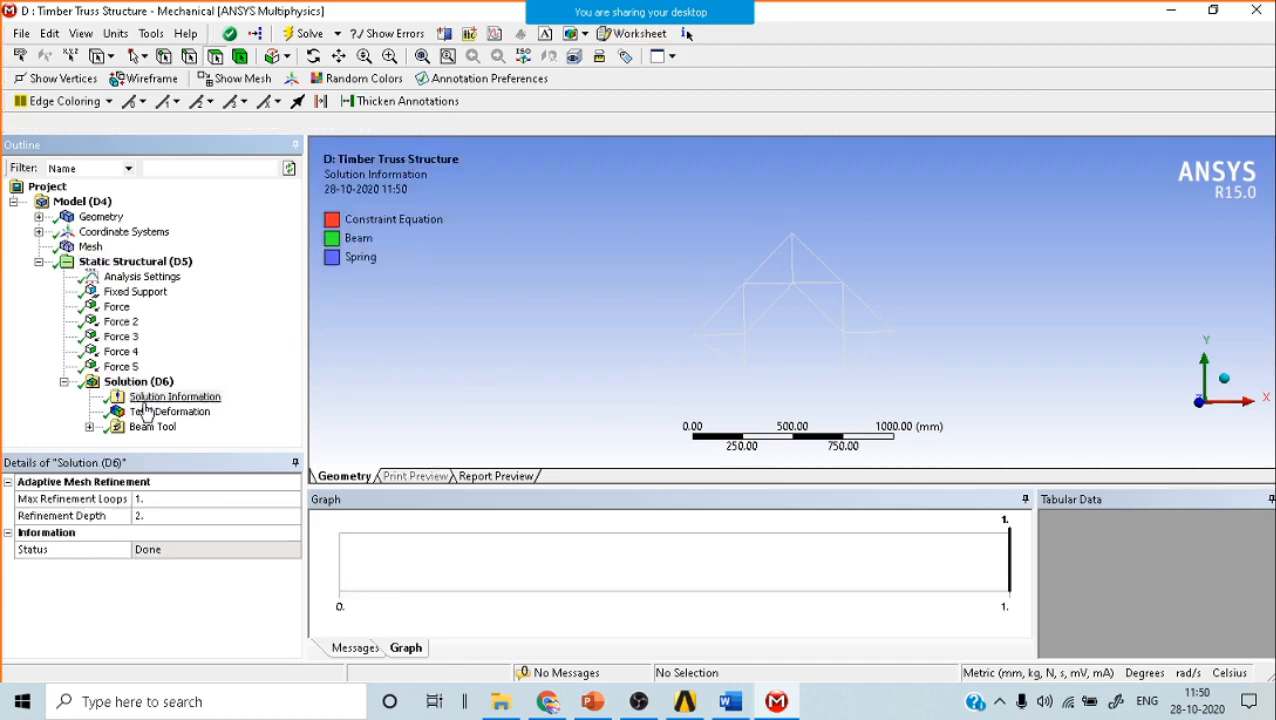
Display the timber truss's total deformation and animate it at automatic scale and at 1.0 (True Scale).
left_click(162, 412)
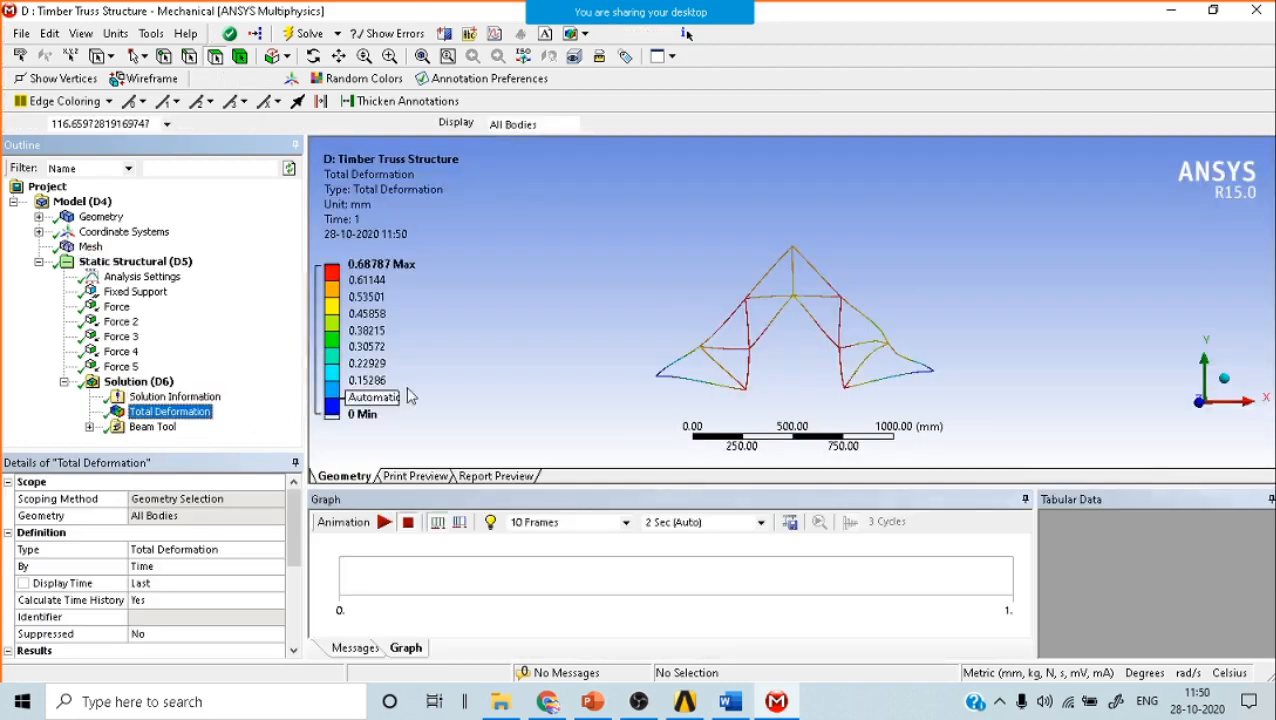
left_click(390, 522)
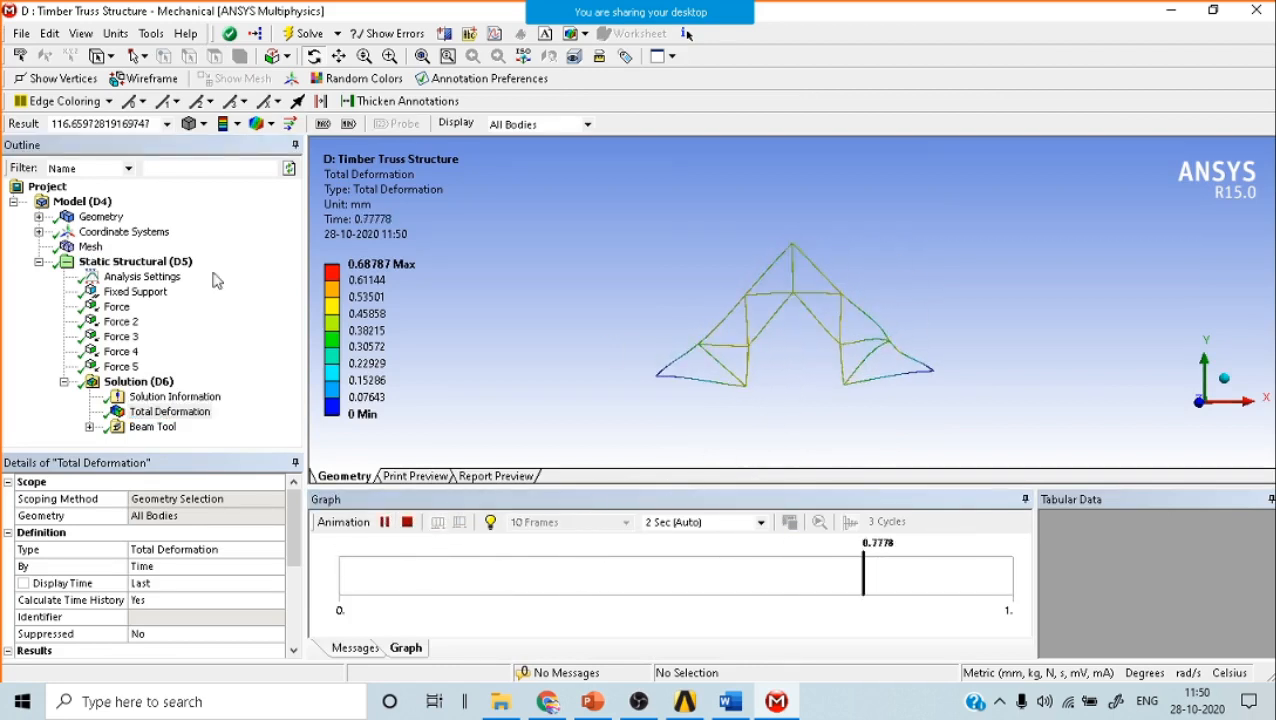
left_click(166, 124)
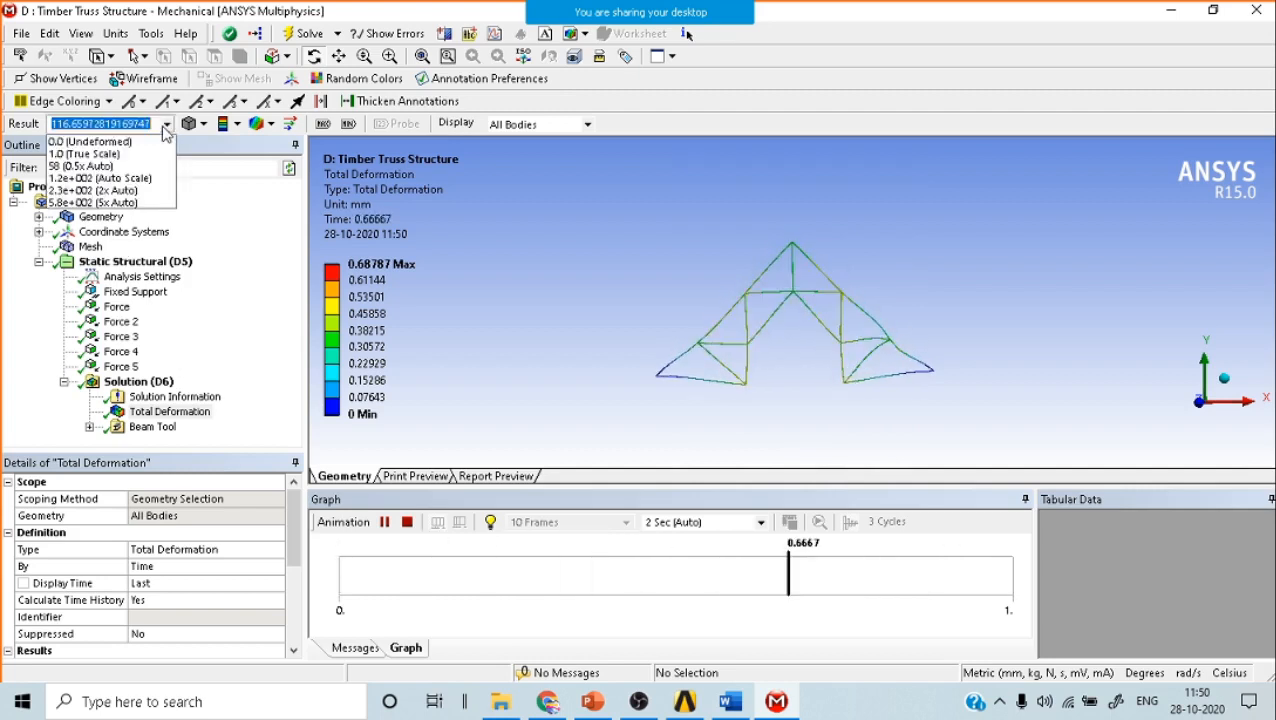
left_click(84, 155)
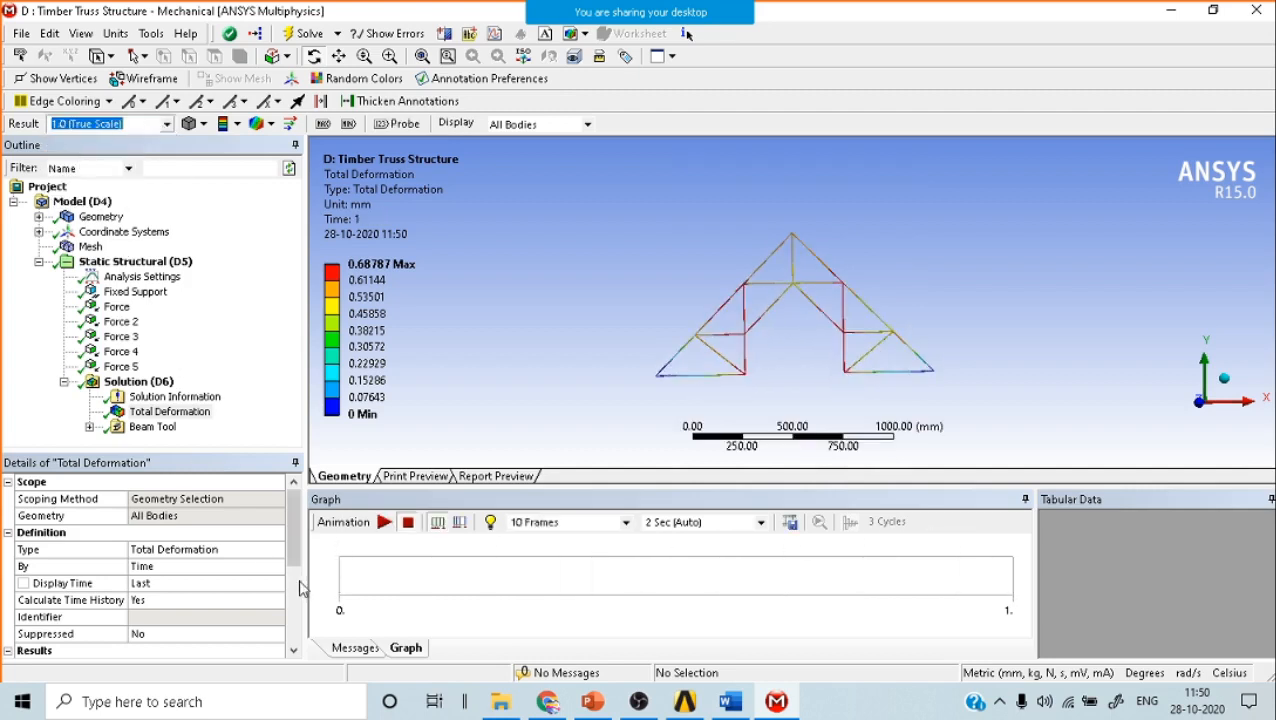
left_click(384, 523)
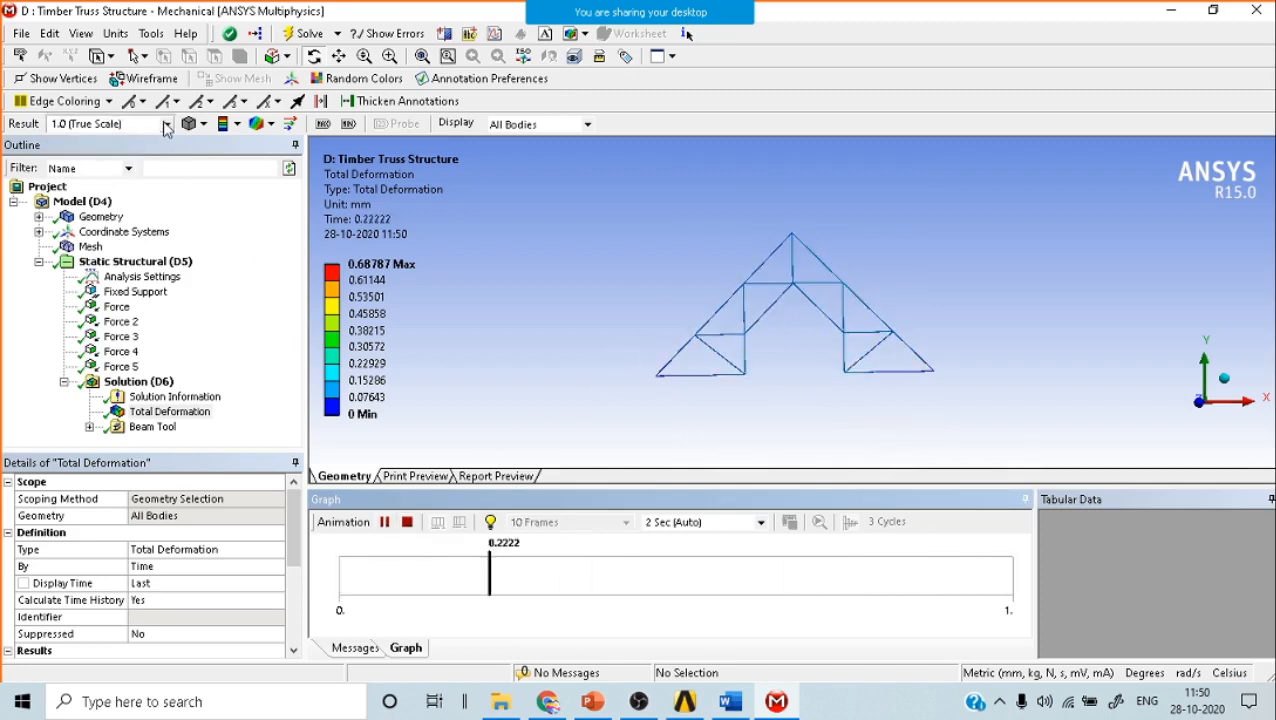
Set the timber truss's deformation scale to 58 (0.5x Auto) and replay the animation.
left_click(110, 124)
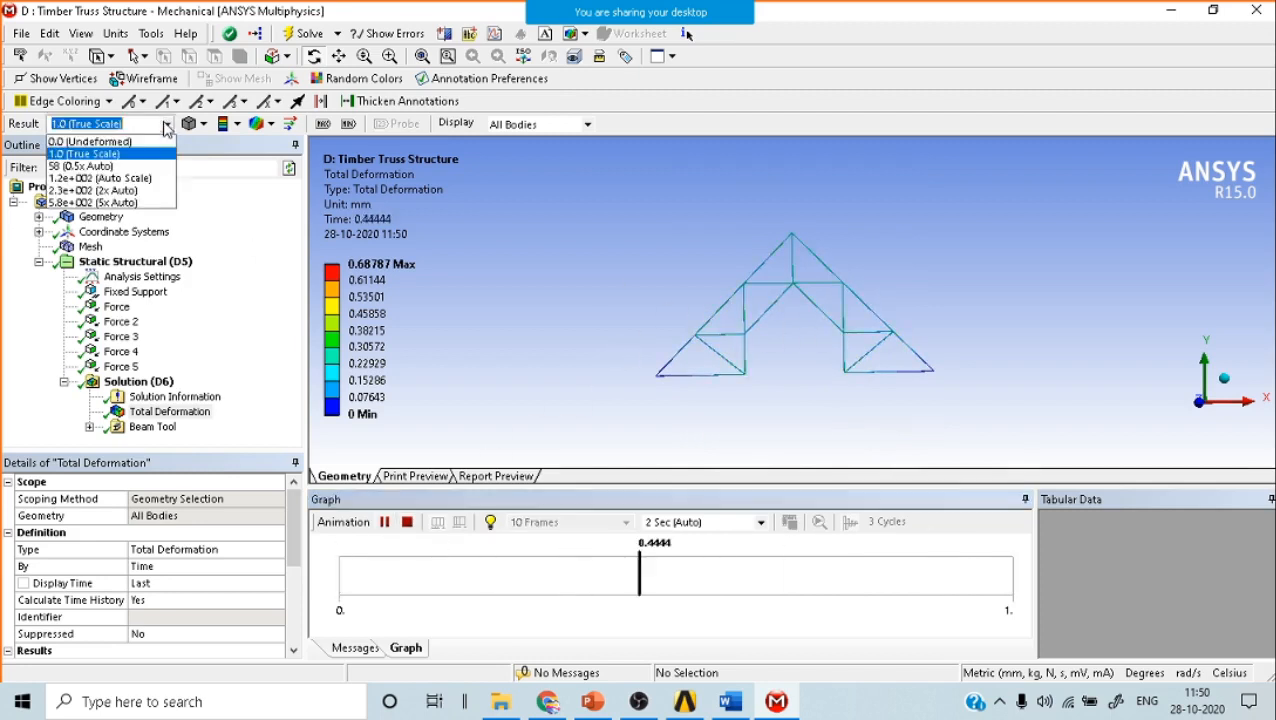
left_click(110, 155)
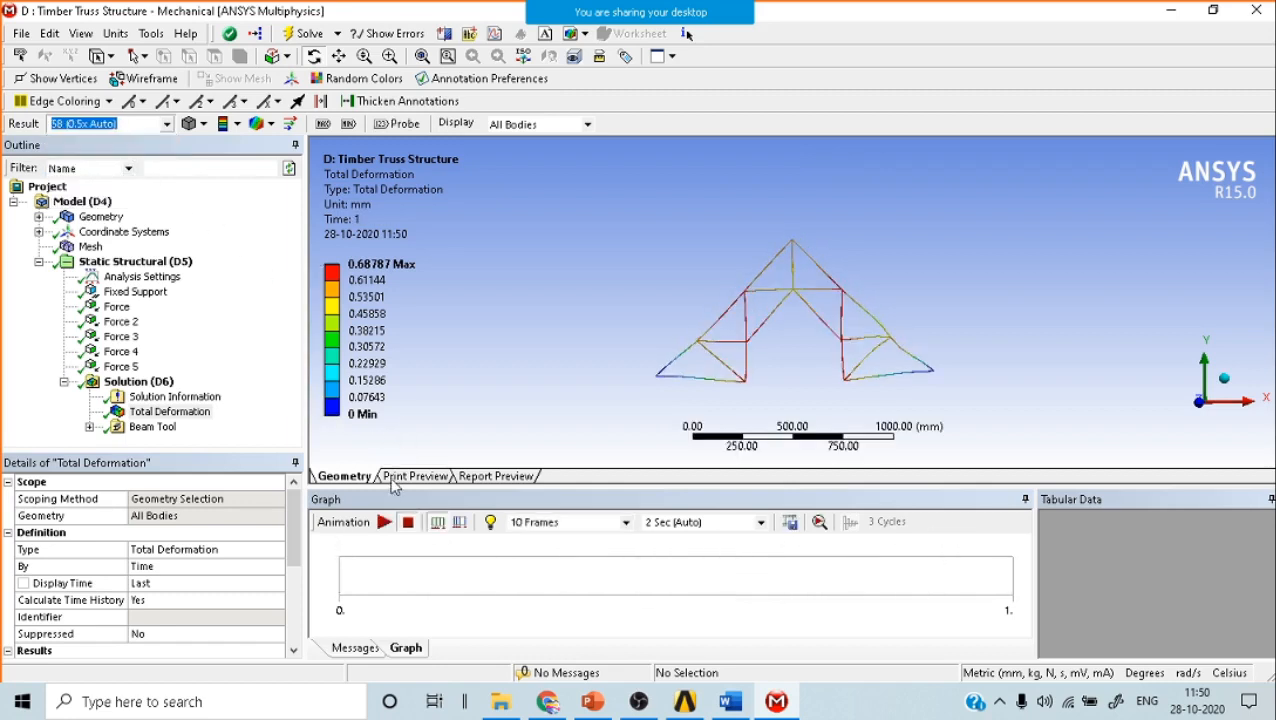
left_click(385, 522)
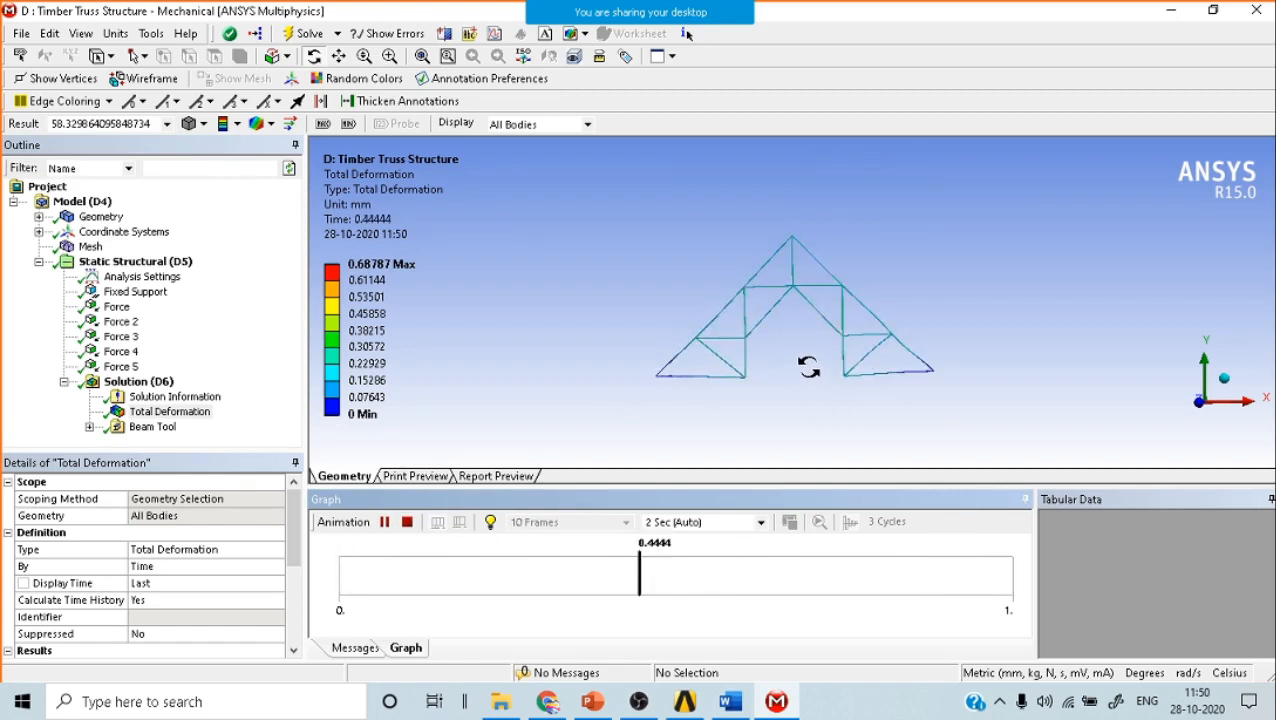
Review the timber truss's direct stress, minimum combined stress and maximum combined stress in the Beam Tool.
left_click(89, 427)
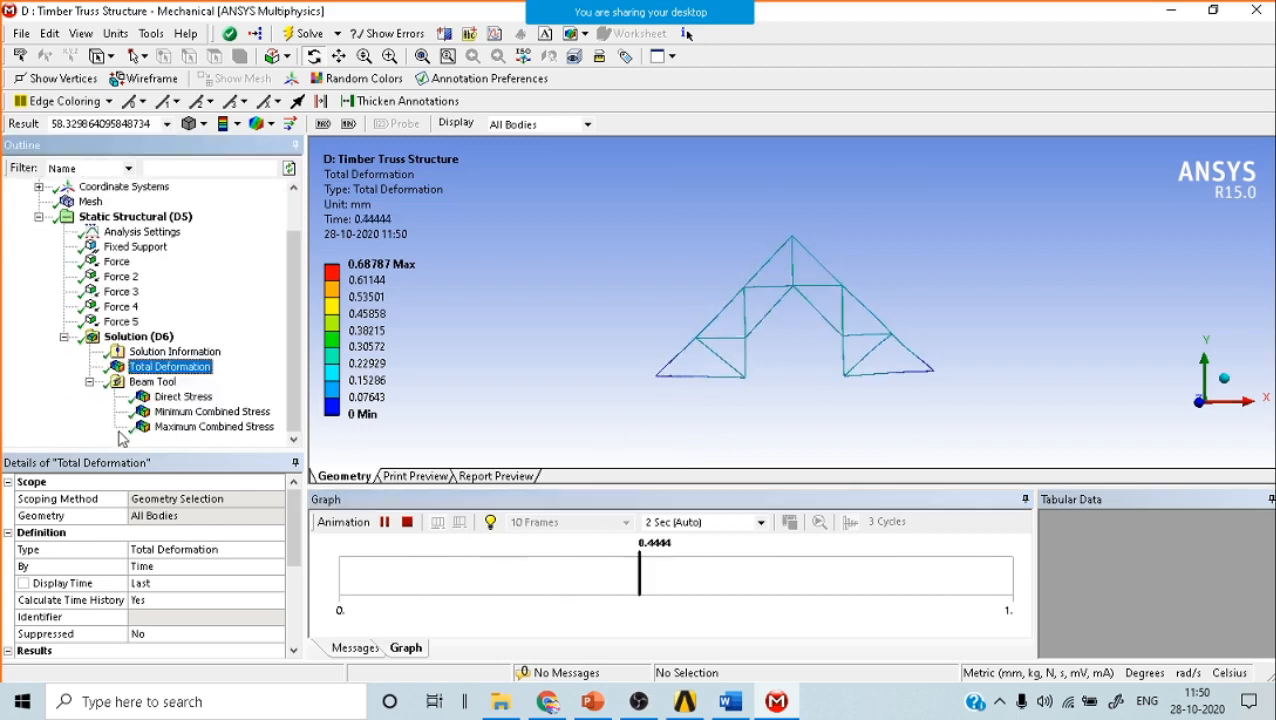
left_click(180, 398)
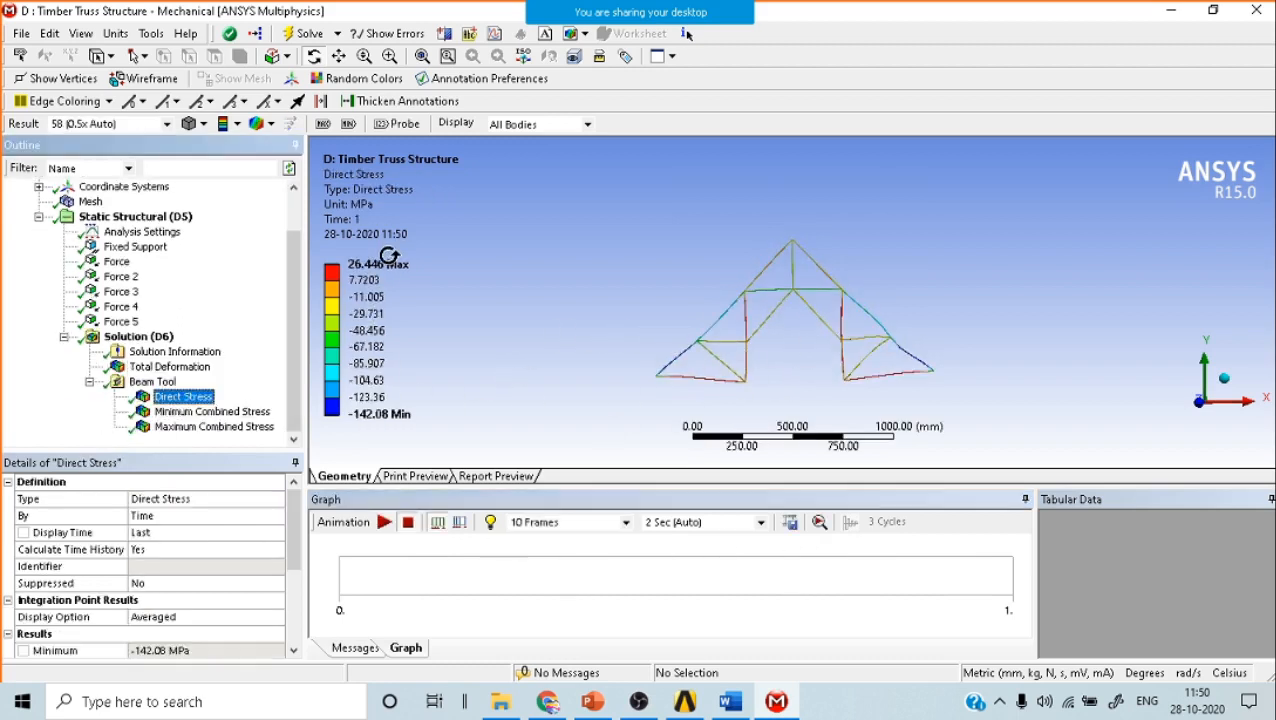
left_click(214, 411)
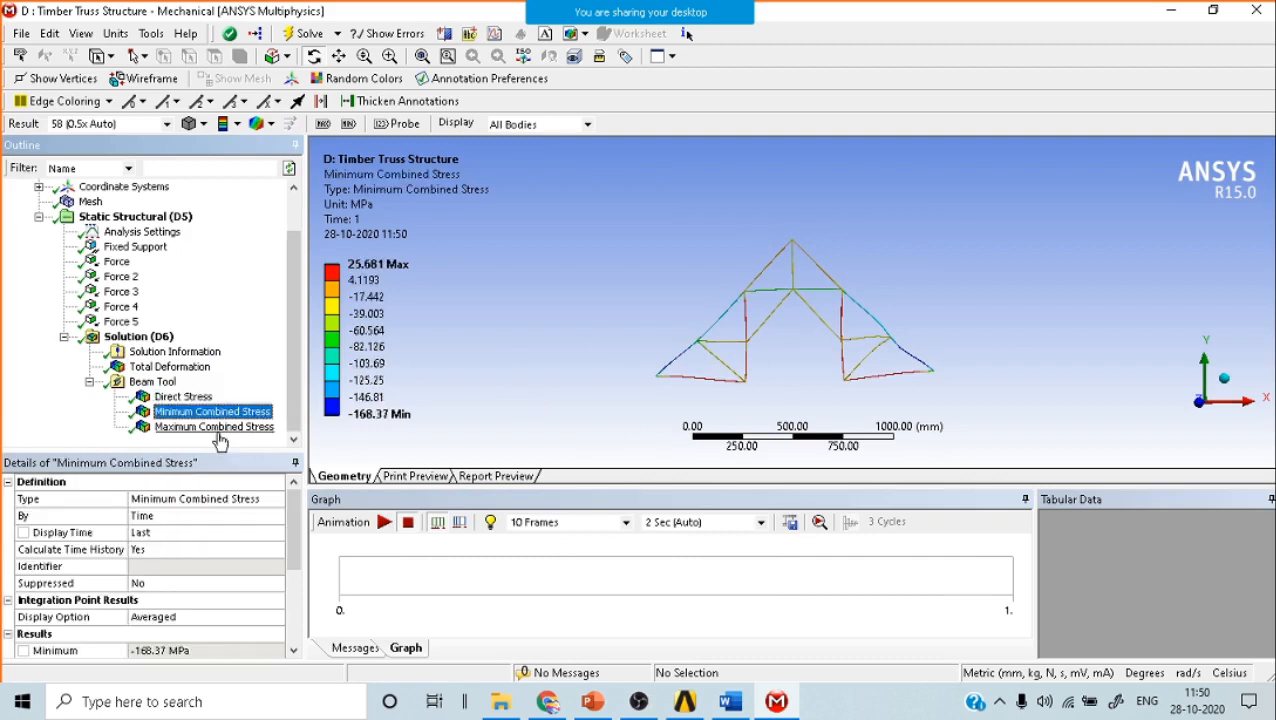
left_click(216, 428)
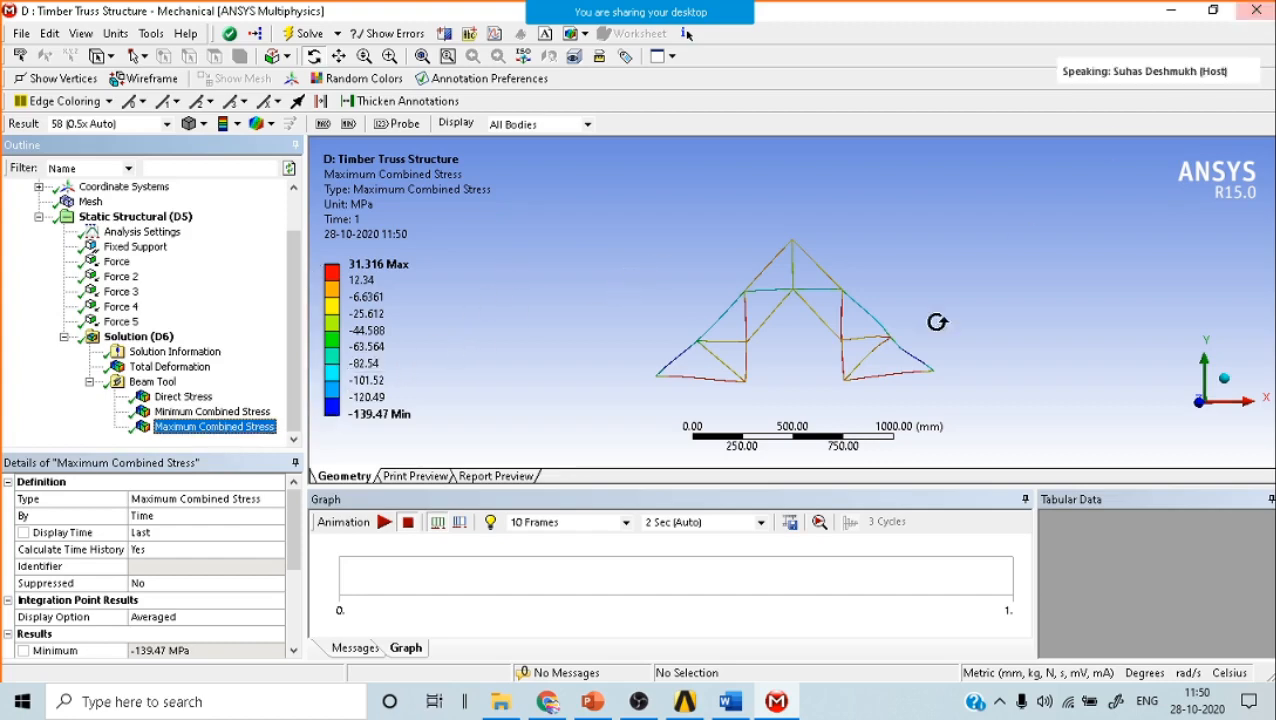
Switch to the FEA 1D ANSYS Analysis presentation in PowerPoint.
left_click(593, 701)
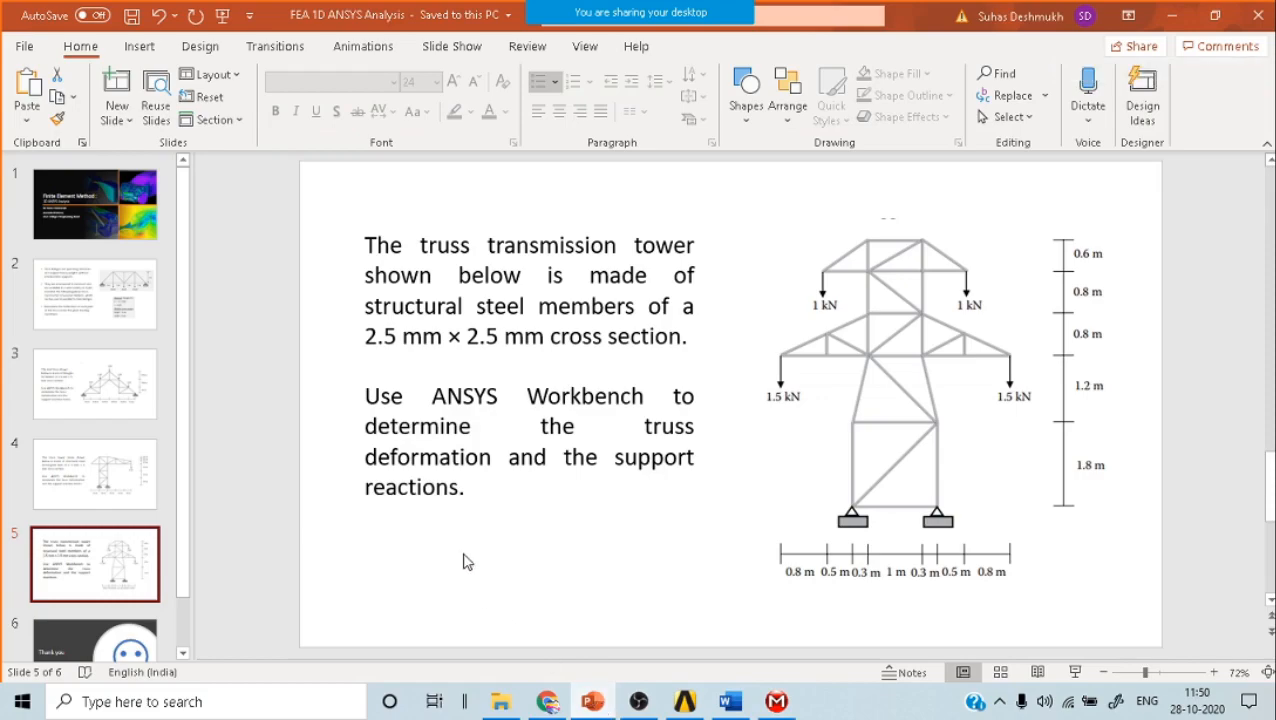